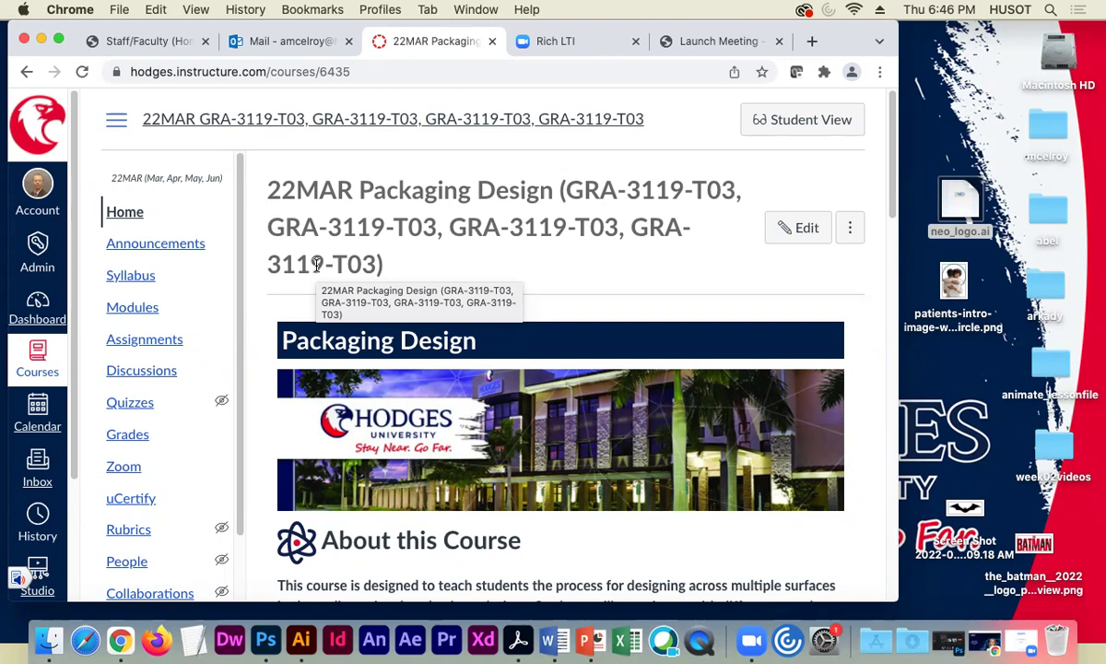
# Open the course's Modules page and look through the welcome items and the Module 1 folder design contents.
pyautogui.click(115, 307)
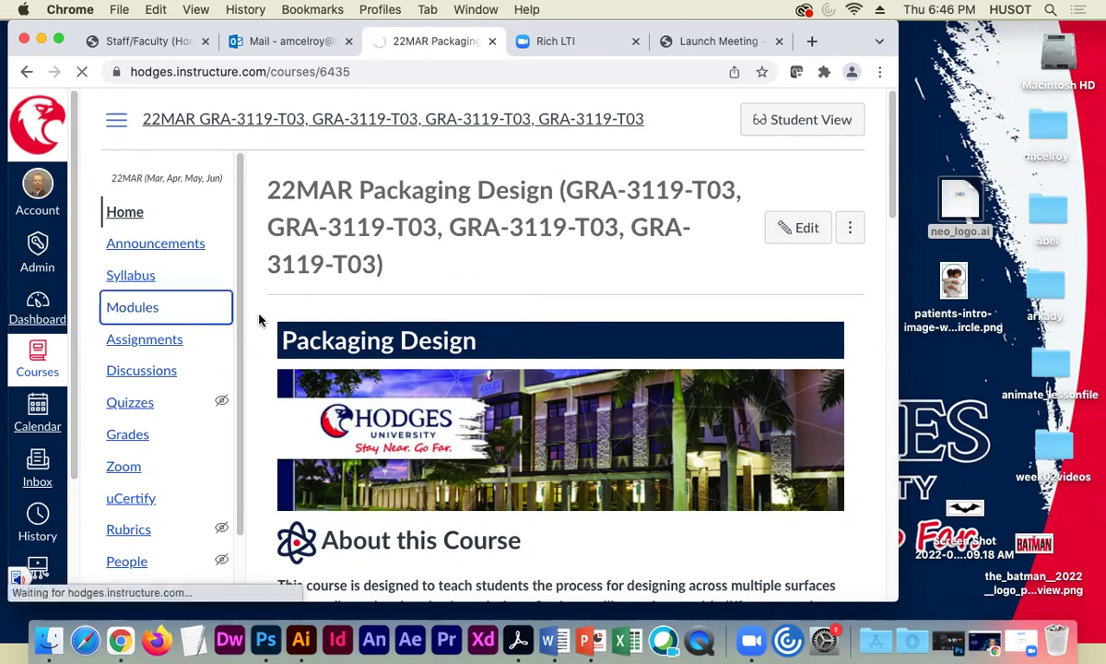
pyautogui.scroll(-3, 493, 449)
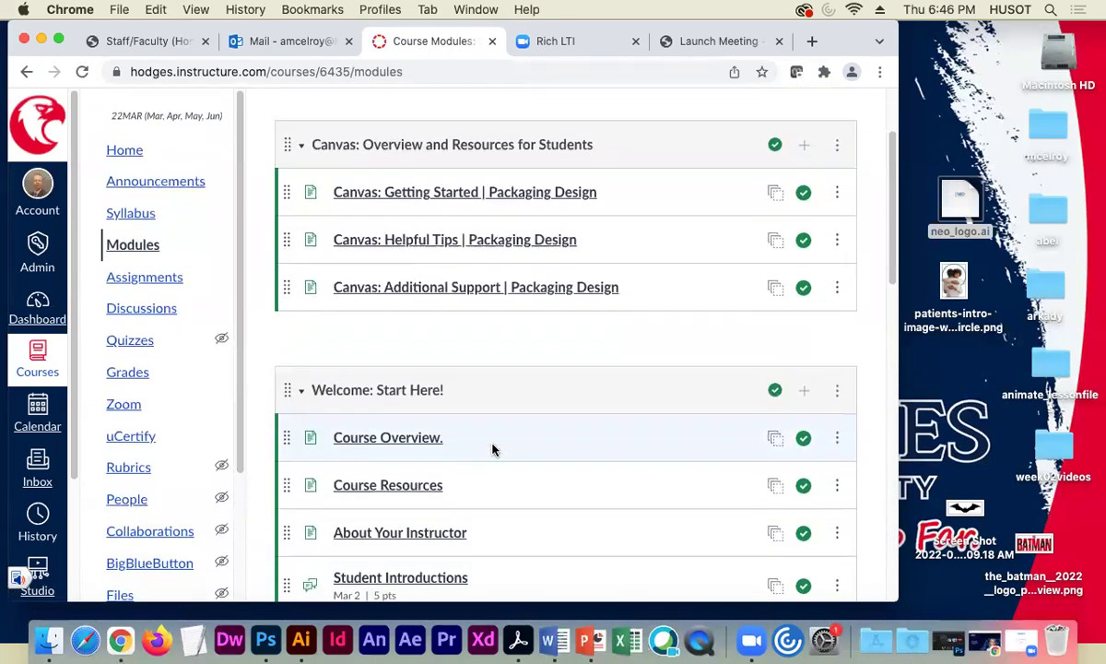
pyautogui.scroll(-10, 493, 449)
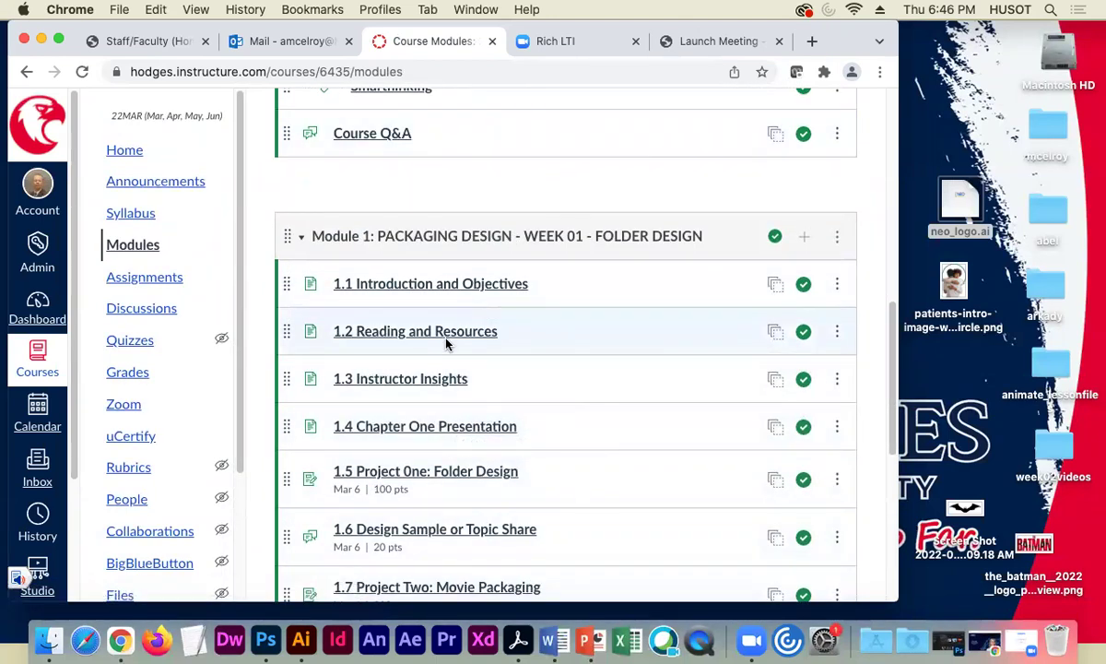
pyautogui.scroll(4, 525, 199)
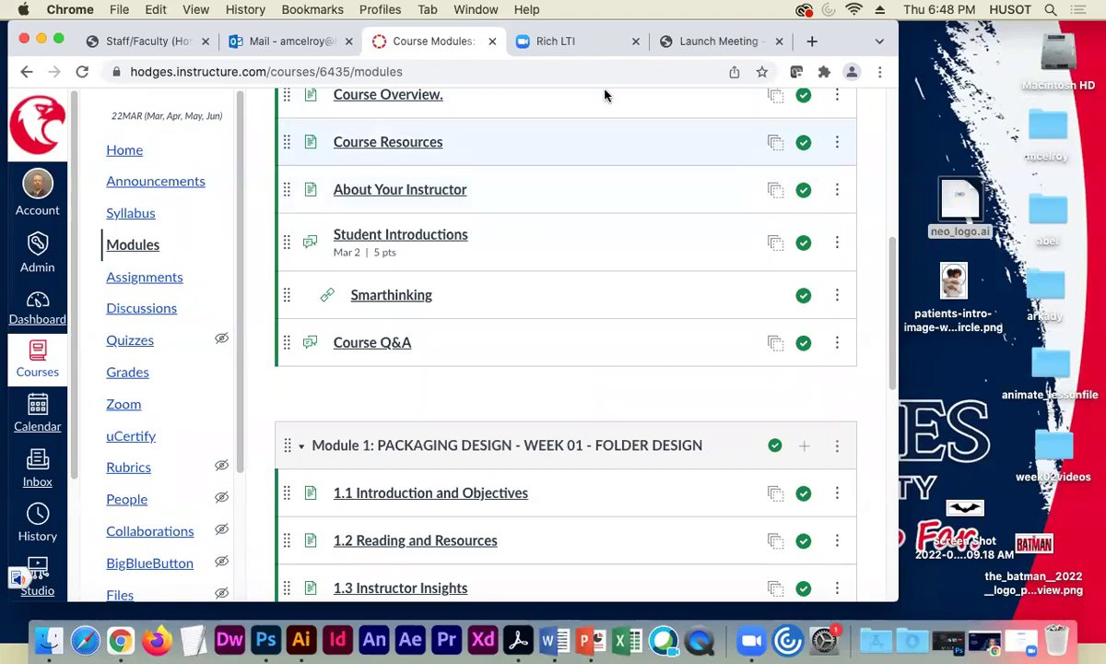
pyautogui.moveTo(859, 29); pyautogui.dragTo(870, 30)
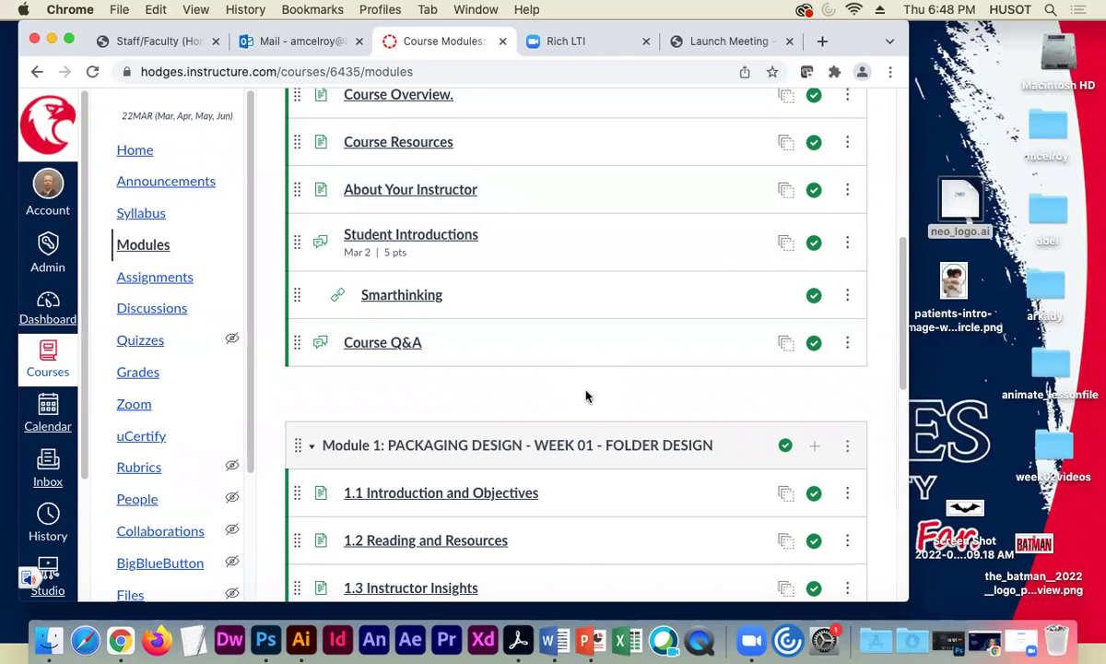
pyautogui.scroll(-1, 597, 388)
pyautogui.scroll(-1, 599, 386)
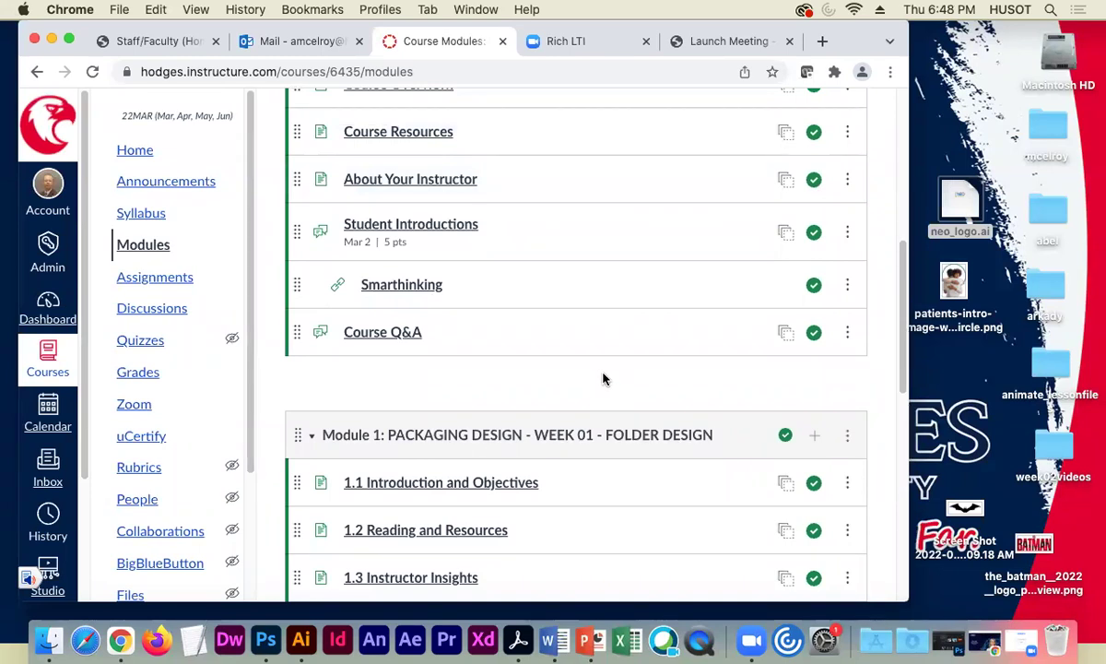
pyautogui.scroll(-1, 604, 378)
pyautogui.scroll(-3, 590, 369)
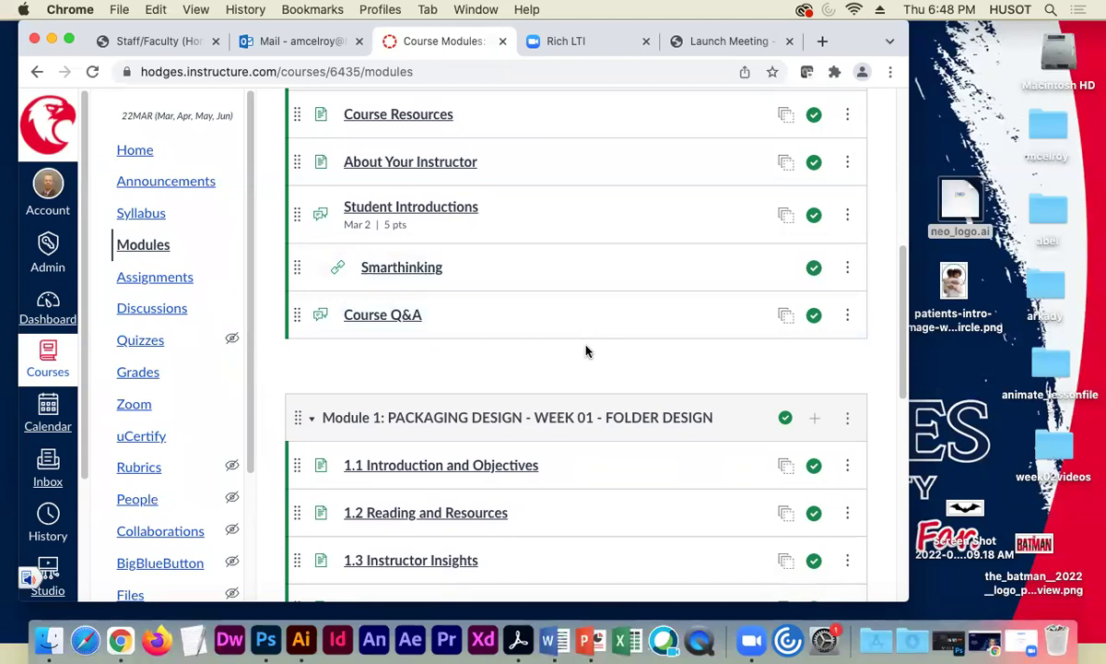
pyautogui.scroll(-5, 588, 350)
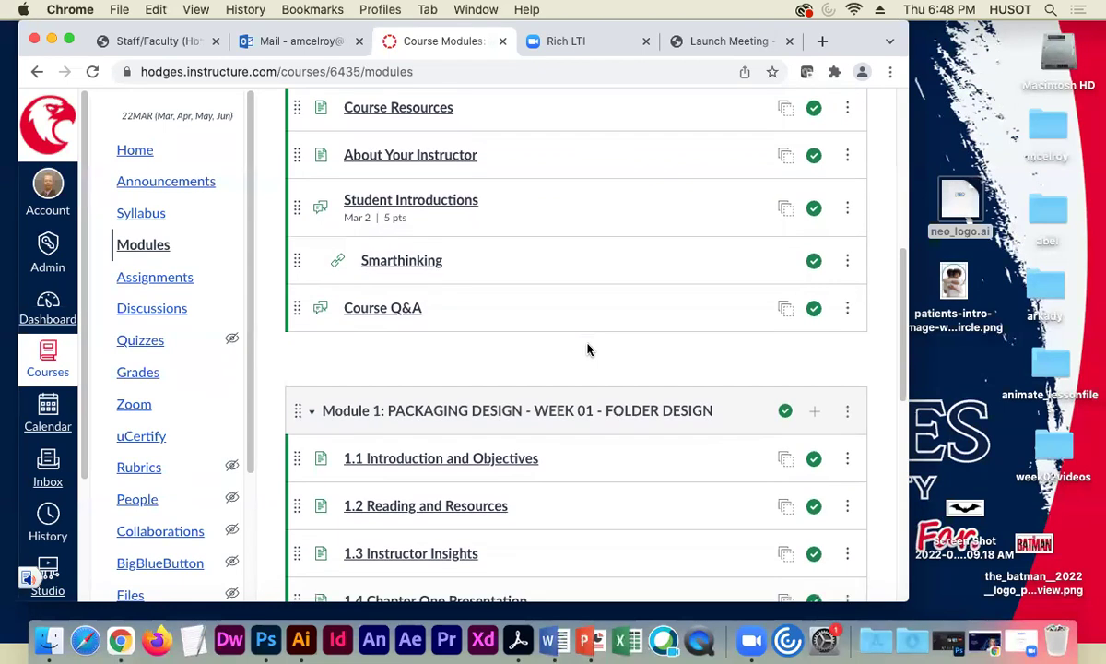
pyautogui.scroll(-1, 621, 365)
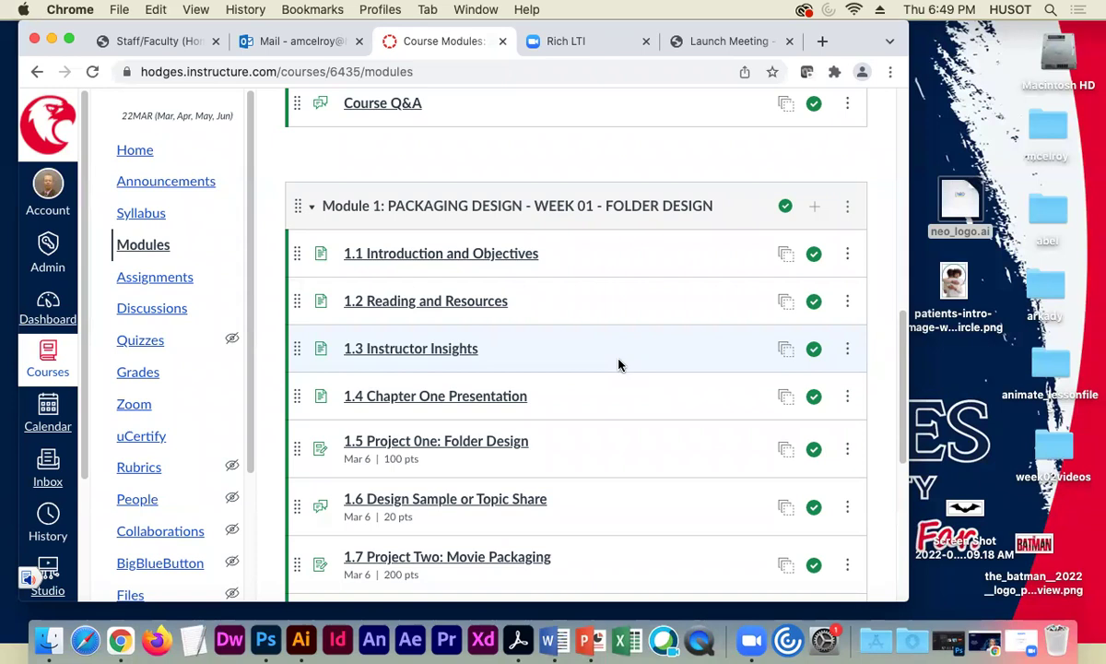
pyautogui.scroll(-1, 639, 373)
pyautogui.scroll(-3, 641, 373)
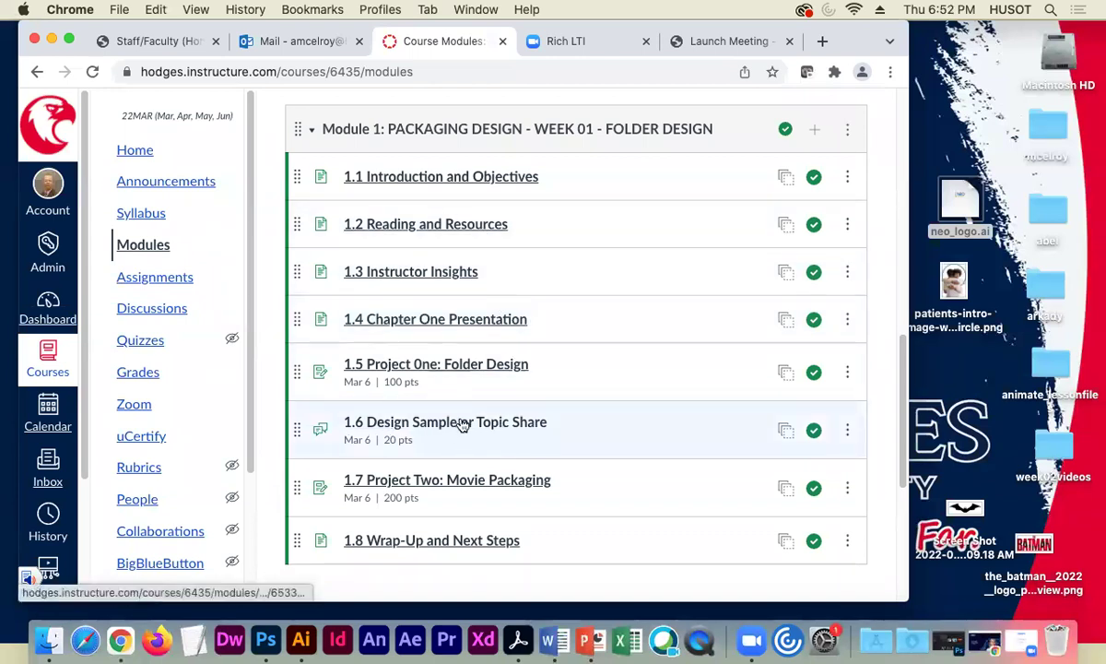
# Download the Folder.ai template attached to the 1.5 Project One: Folder Design assignment and place the file on the desktop.
pyautogui.click(480, 366)
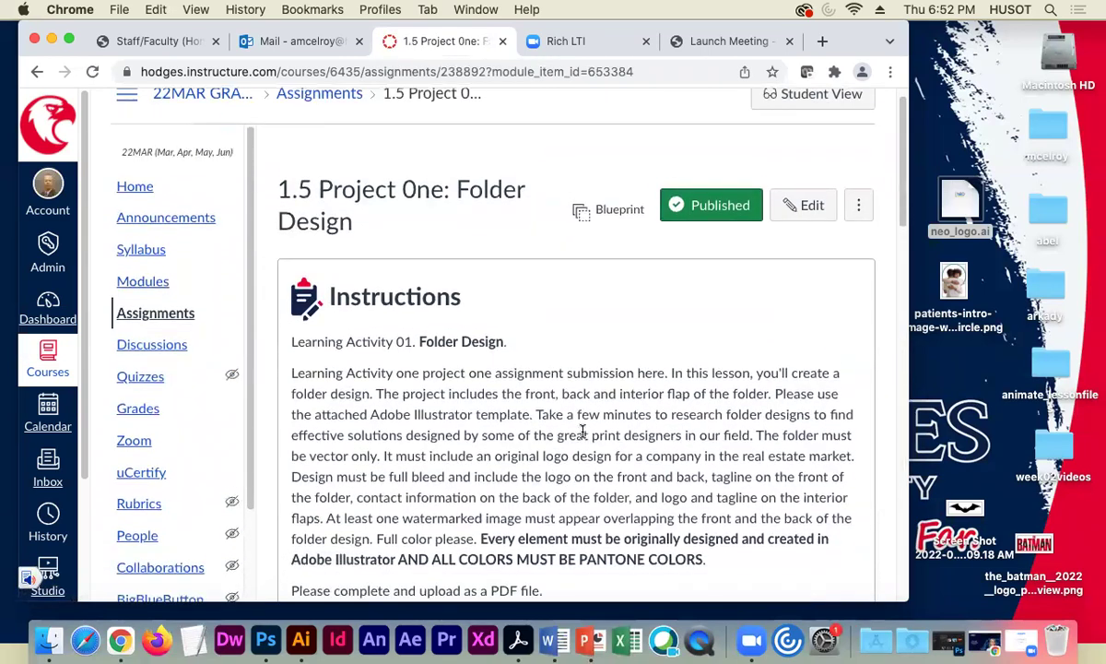
pyautogui.scroll(-3, 584, 431)
pyautogui.scroll(-5, 584, 432)
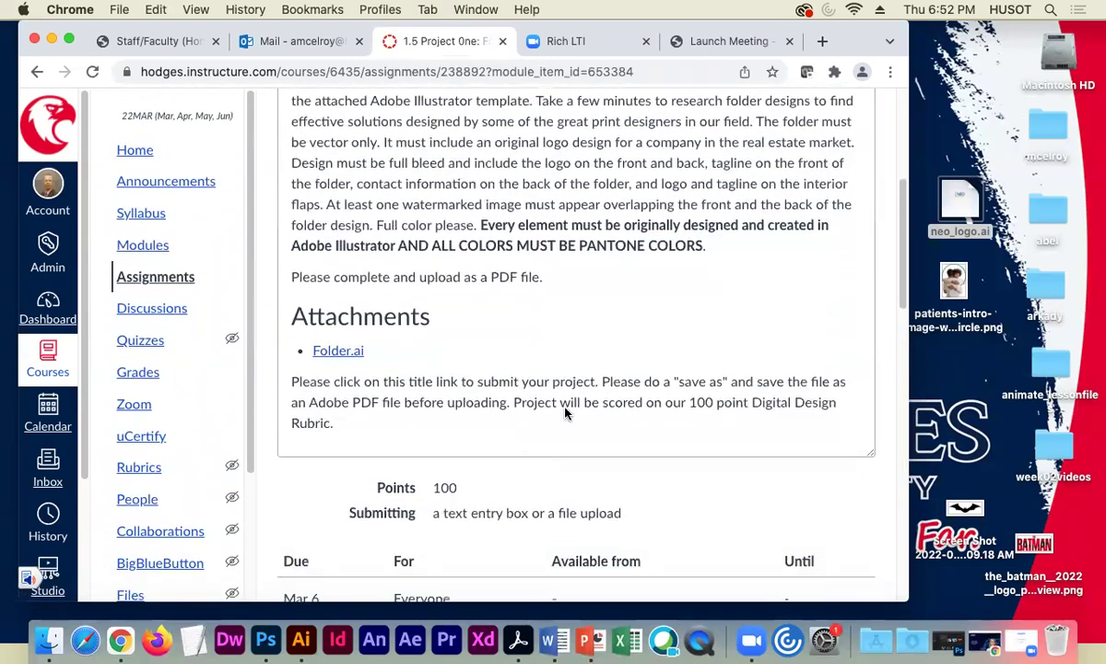
pyautogui.scroll(1, 494, 358)
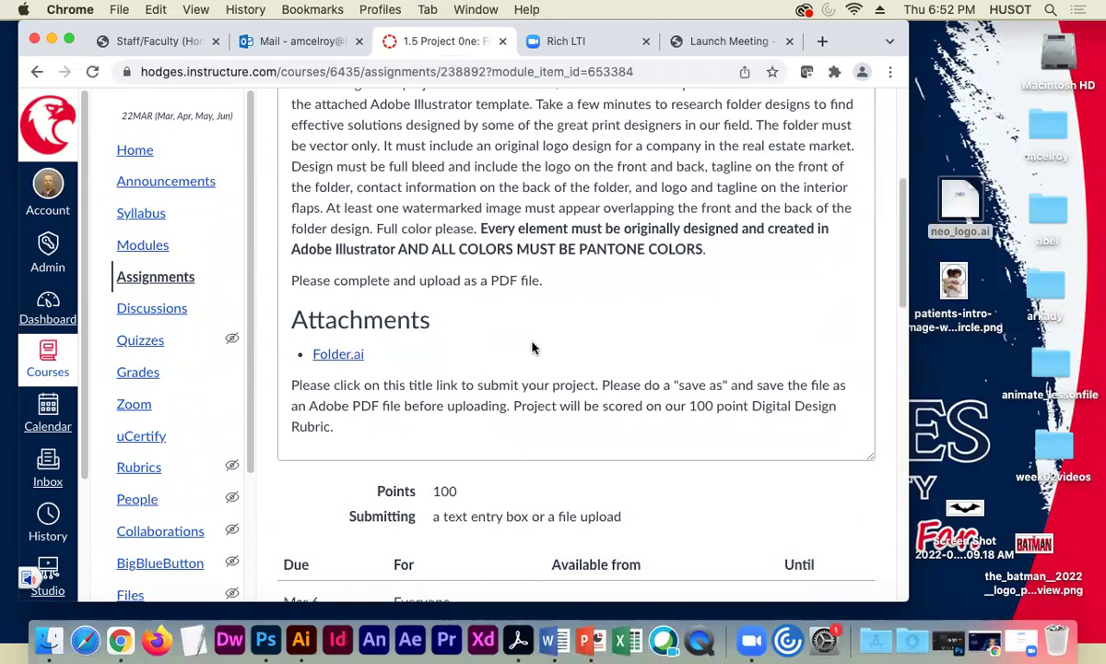
pyautogui.scroll(3, 544, 349)
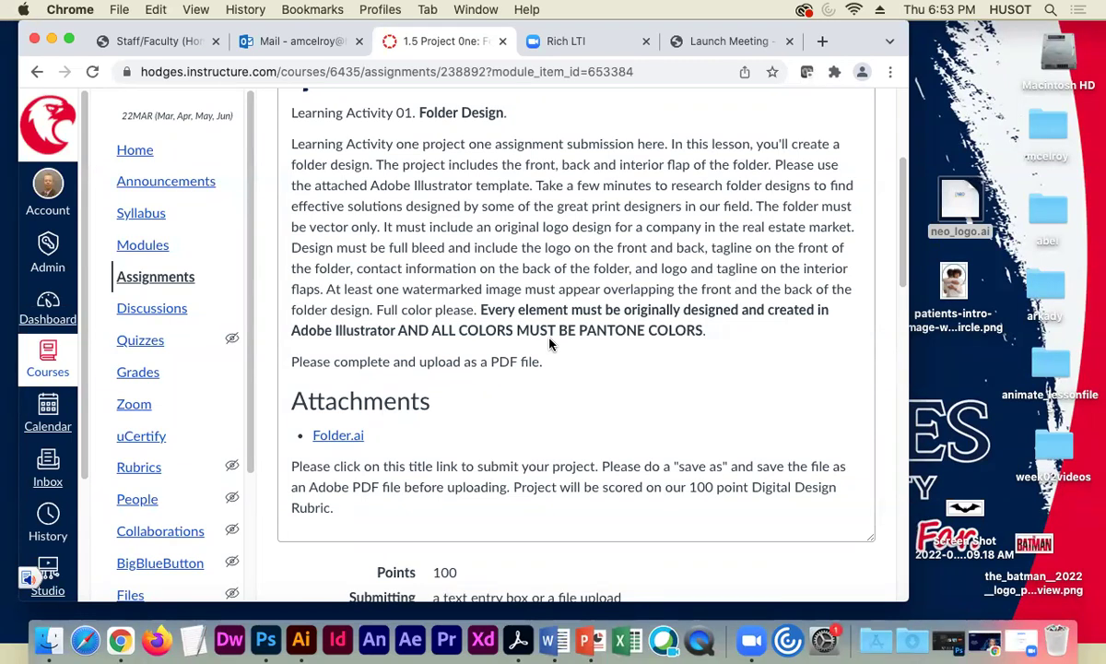
pyautogui.click(332, 435)
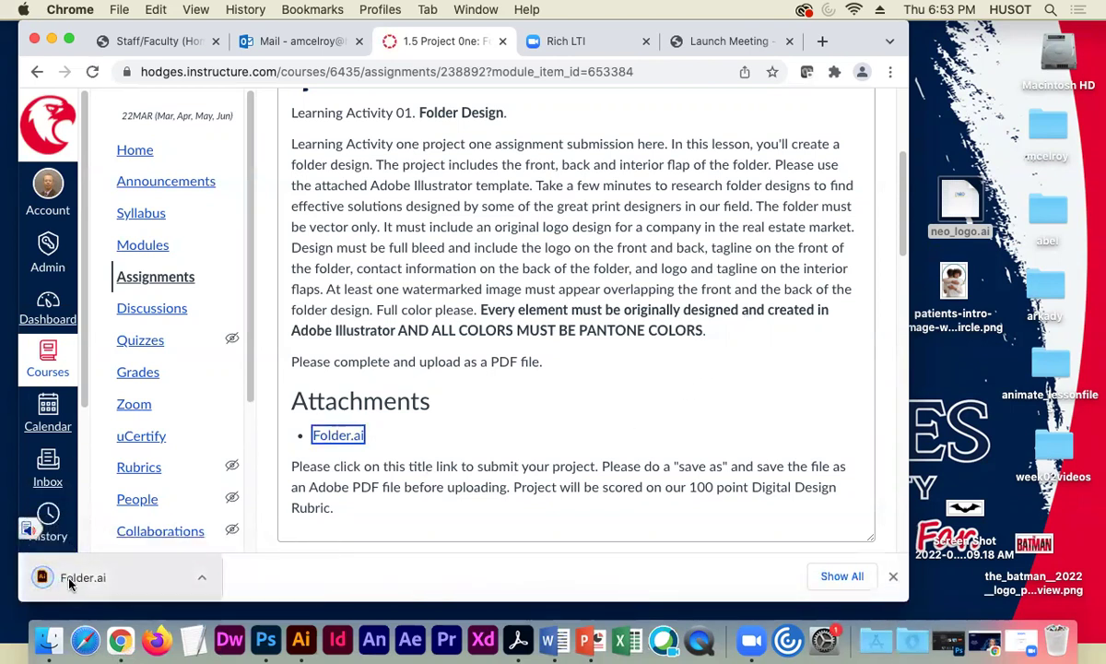
pyautogui.moveTo(38, 581); pyautogui.dragTo(867, 358)
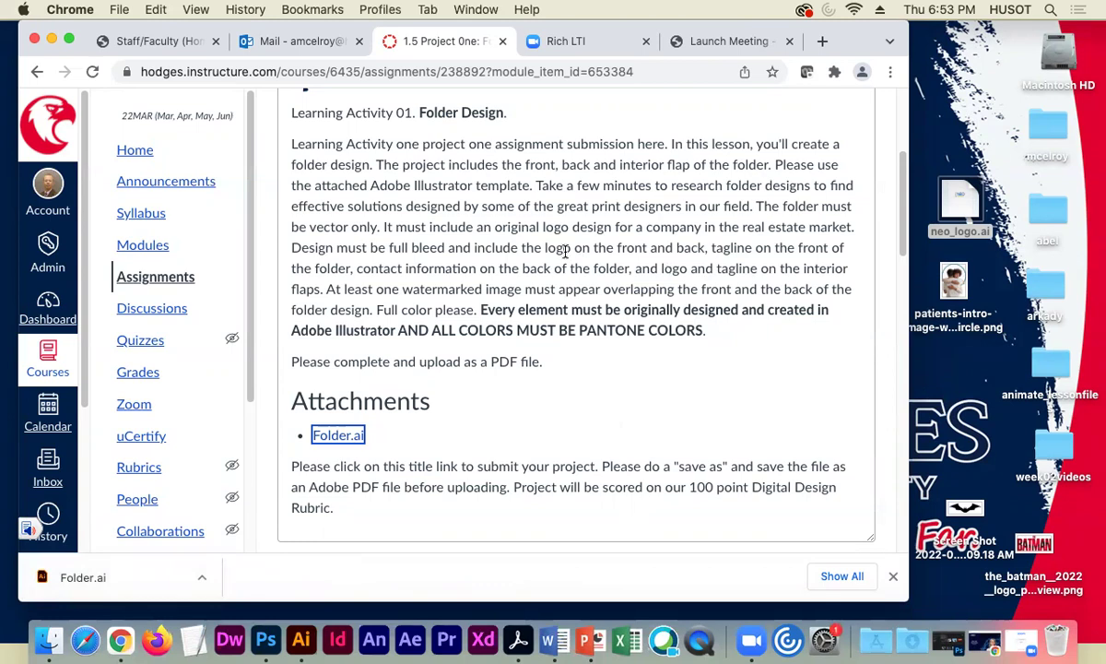
# Minimize the browser and open the desktop's Folder.ai in Illustrator, leaving its legacy text to update another time.
pyautogui.click(52, 40)
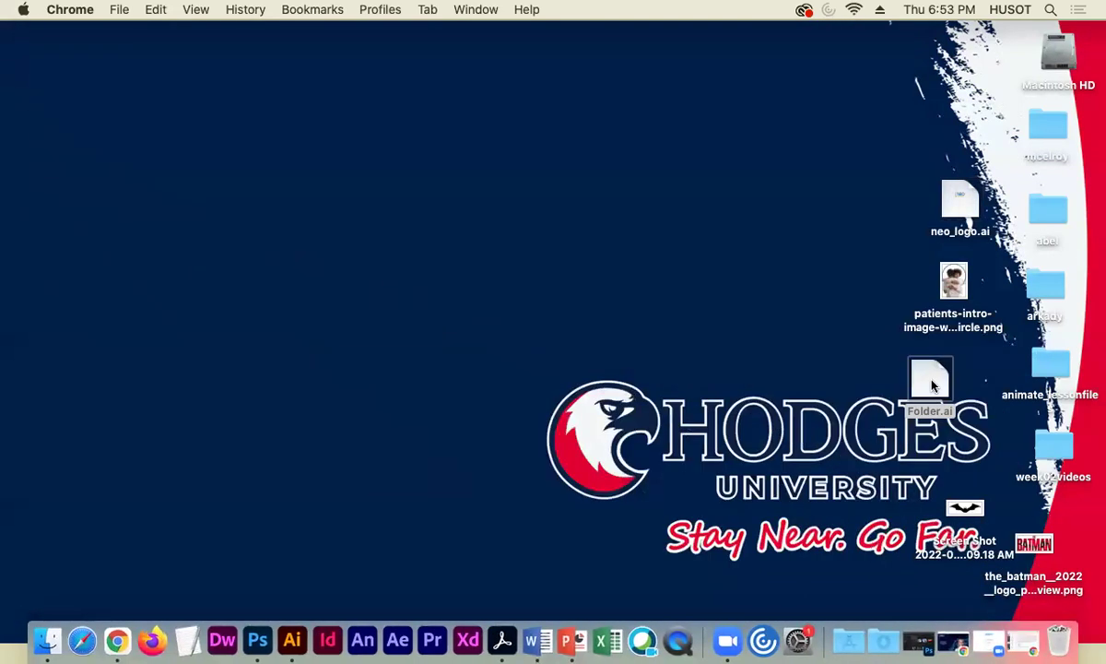
pyautogui.moveTo(933, 385); pyautogui.dragTo(285, 644)
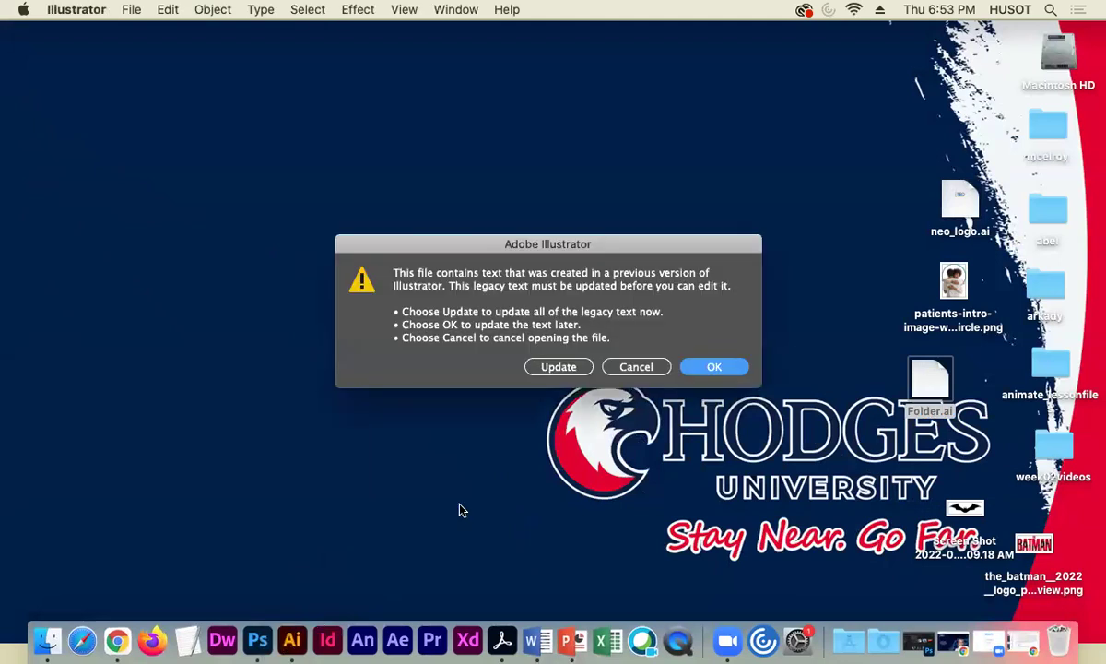
pyautogui.click(710, 374)
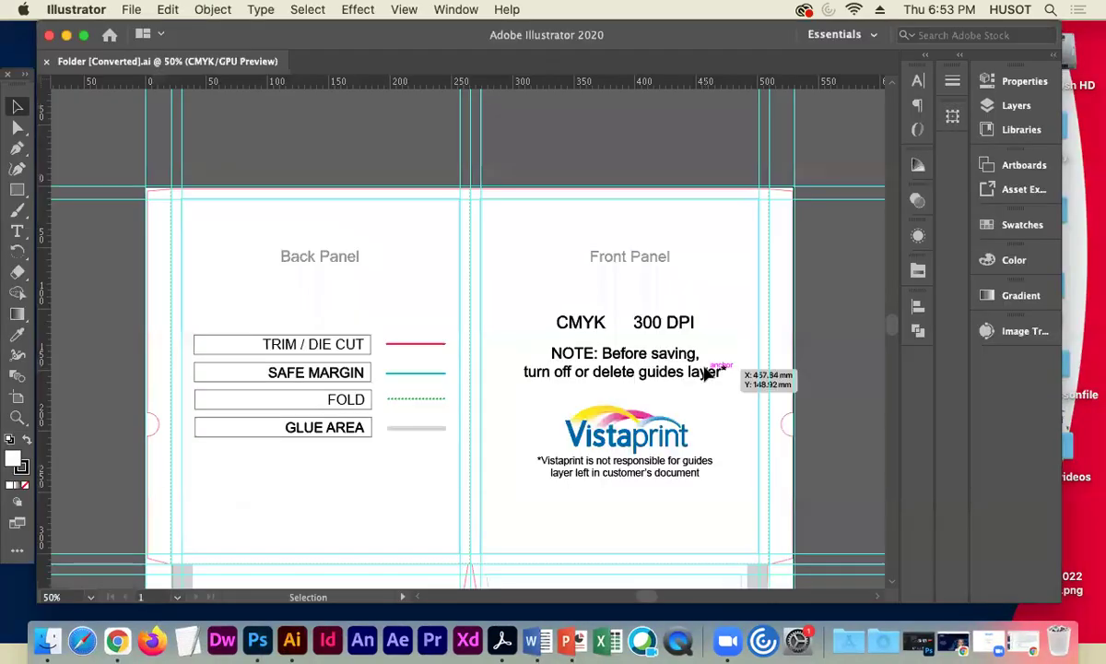
# Hide the guides that run across the folder template.
pyautogui.moveTo(570, 384); pyautogui.dragTo(530, 296)
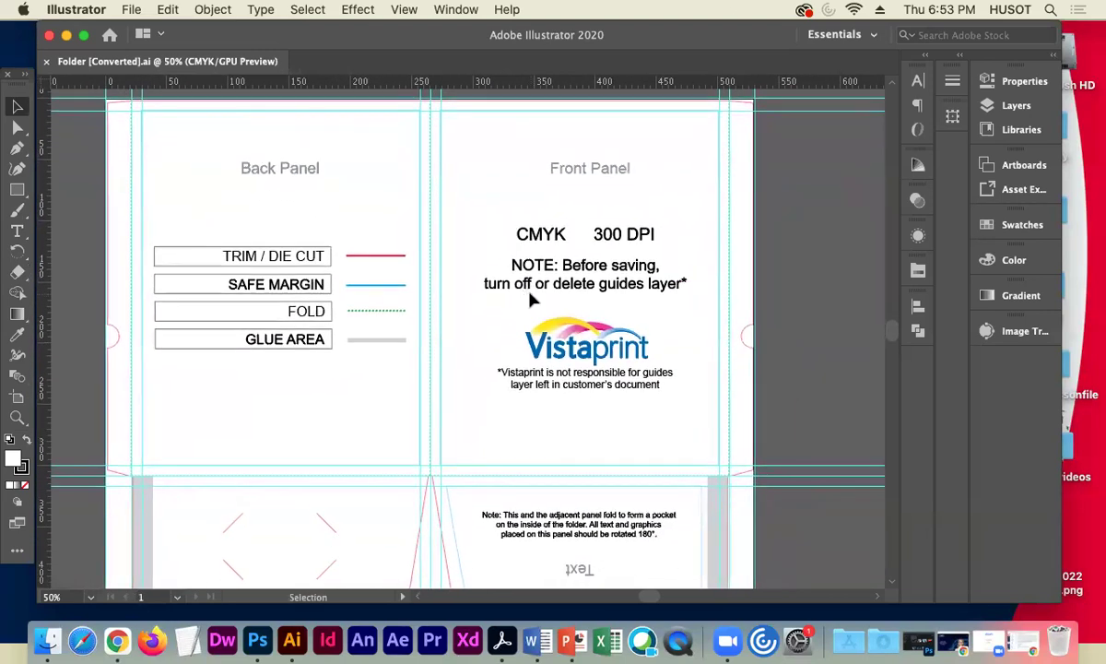
pyautogui.press('super+minus')
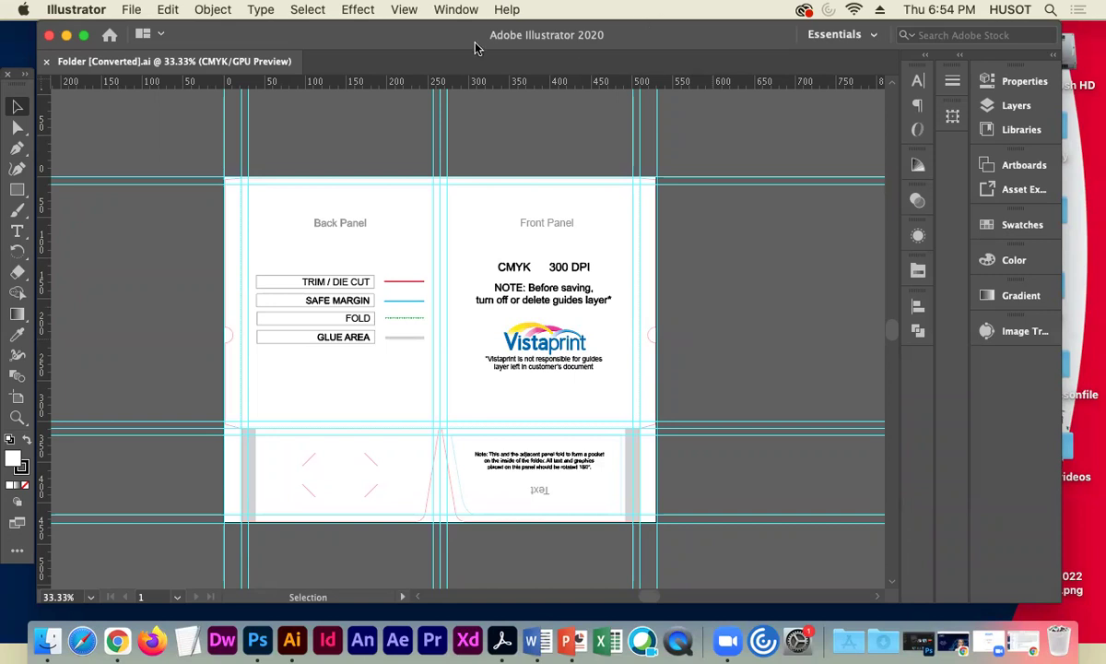
pyautogui.click(388, 10)
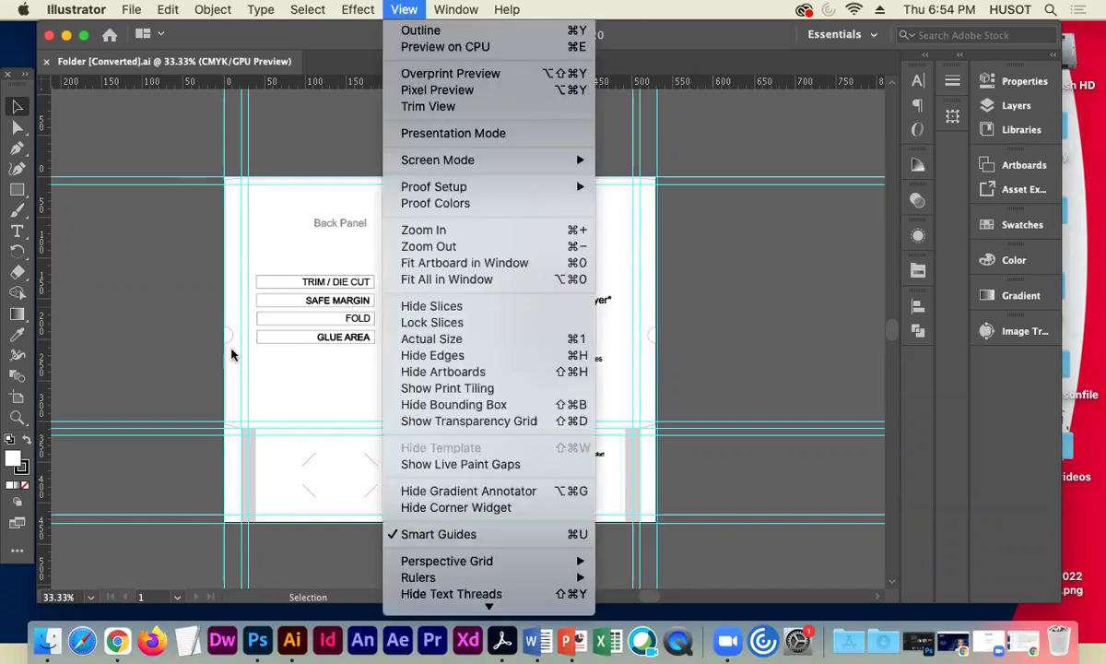
pyautogui.click(143, 257)
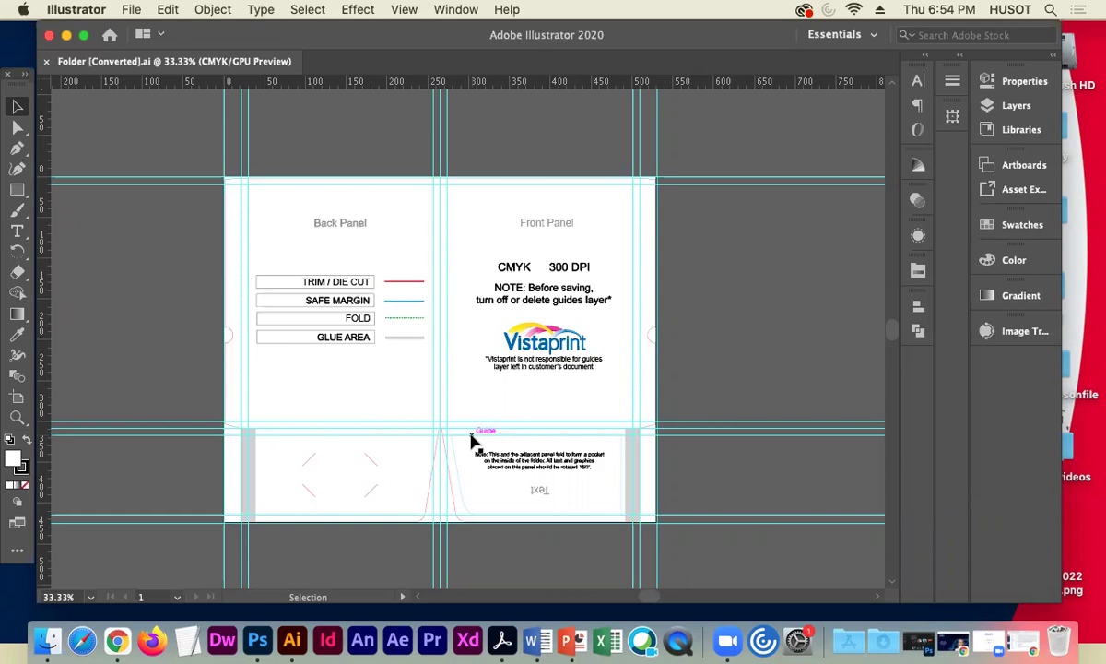
pyautogui.click(401, 11)
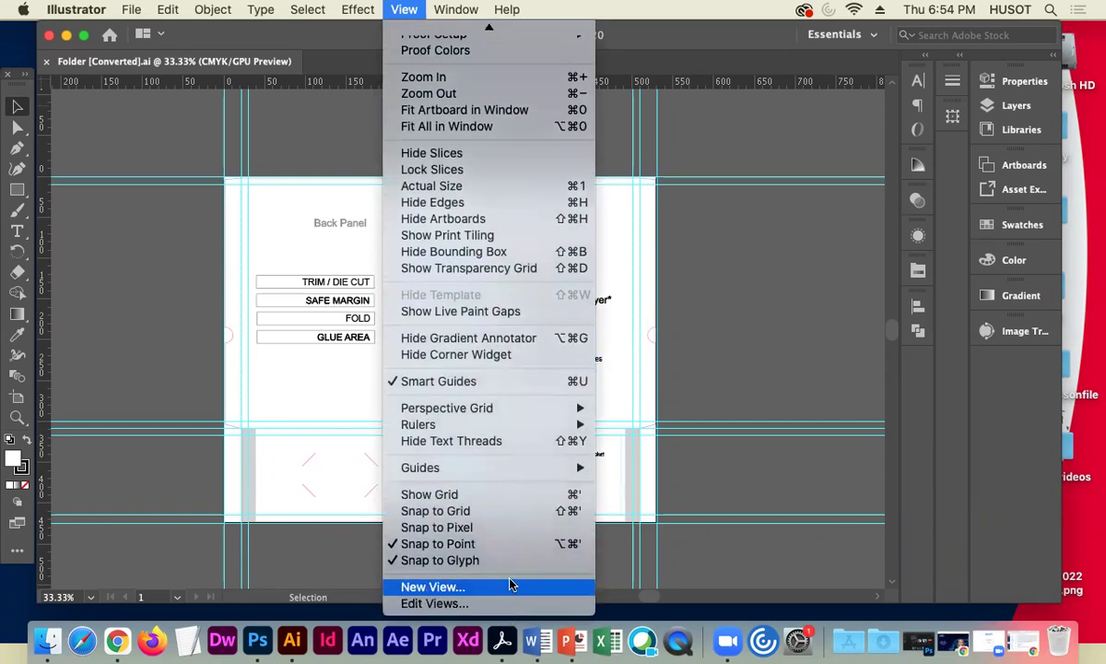
pyautogui.moveTo(514, 466)
pyautogui.click(636, 467)
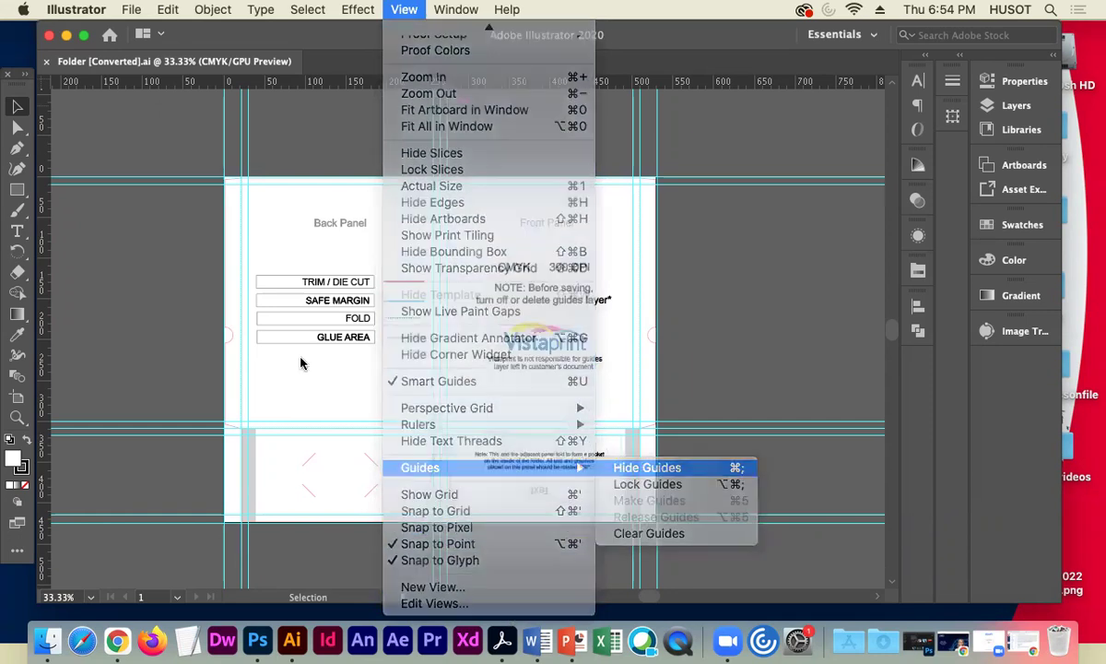
# Examine the folder template's trim, safe margin, fold and glue markings, including the pocket flaps below the main panels.
pyautogui.press('a')
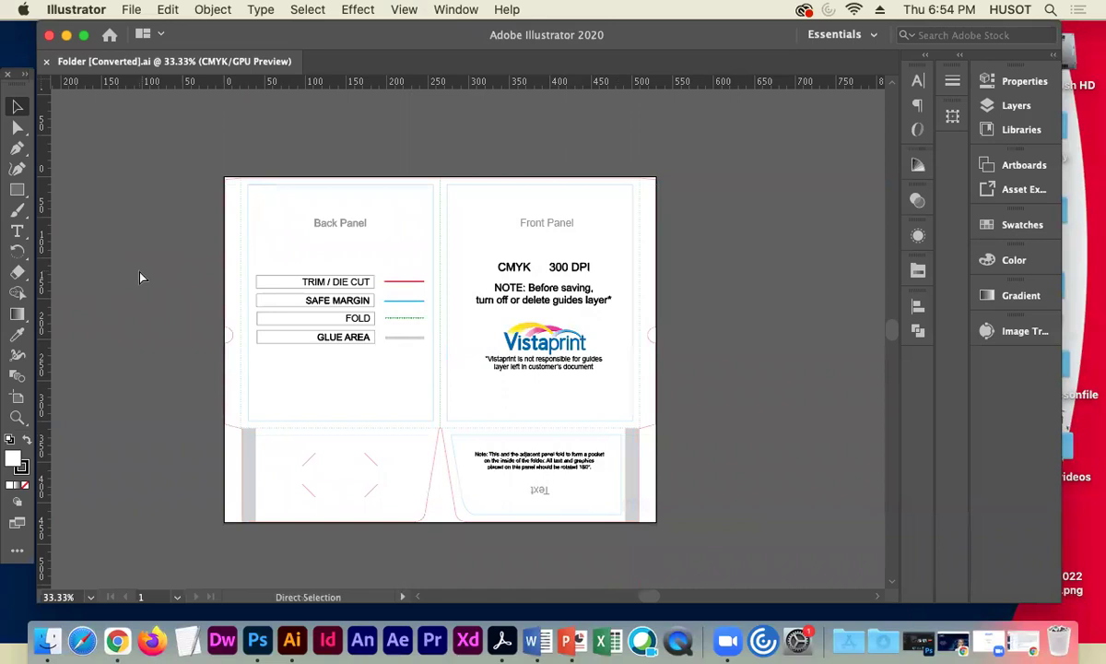
pyautogui.press('super+equal')
pyautogui.press('v')
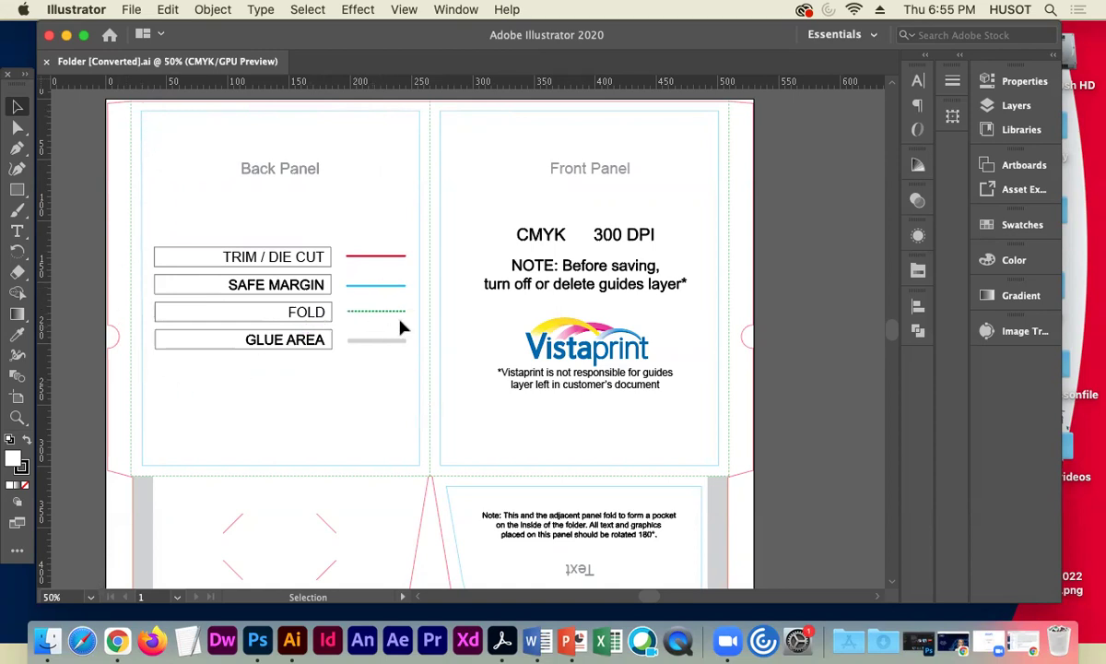
pyautogui.scroll(-5, 399, 328)
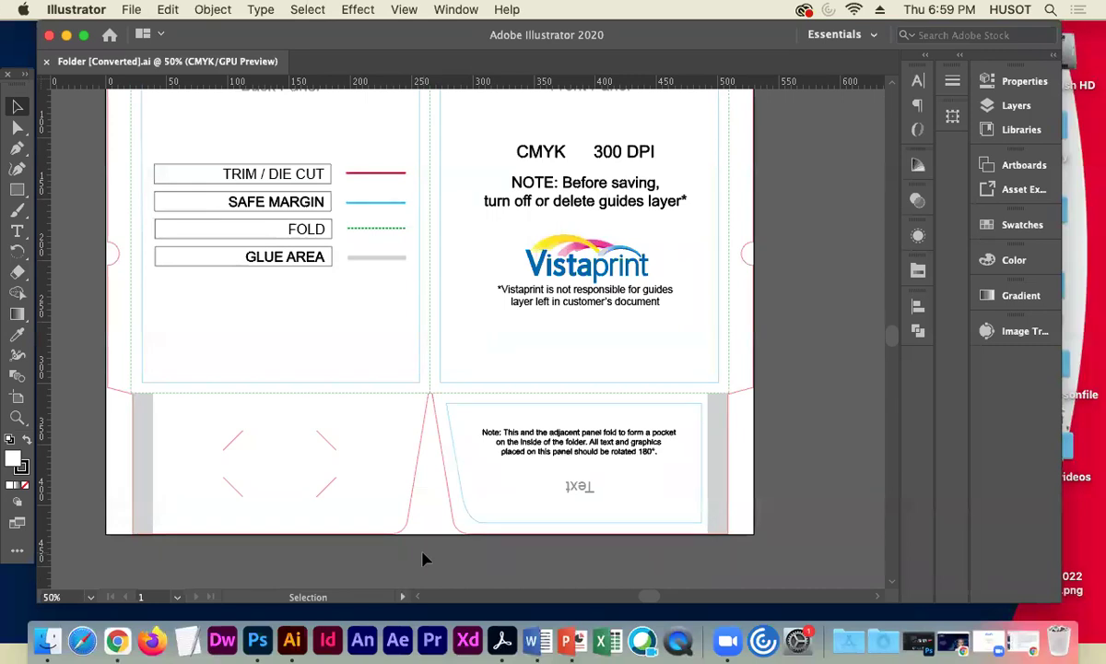
pyautogui.press('super+minus')
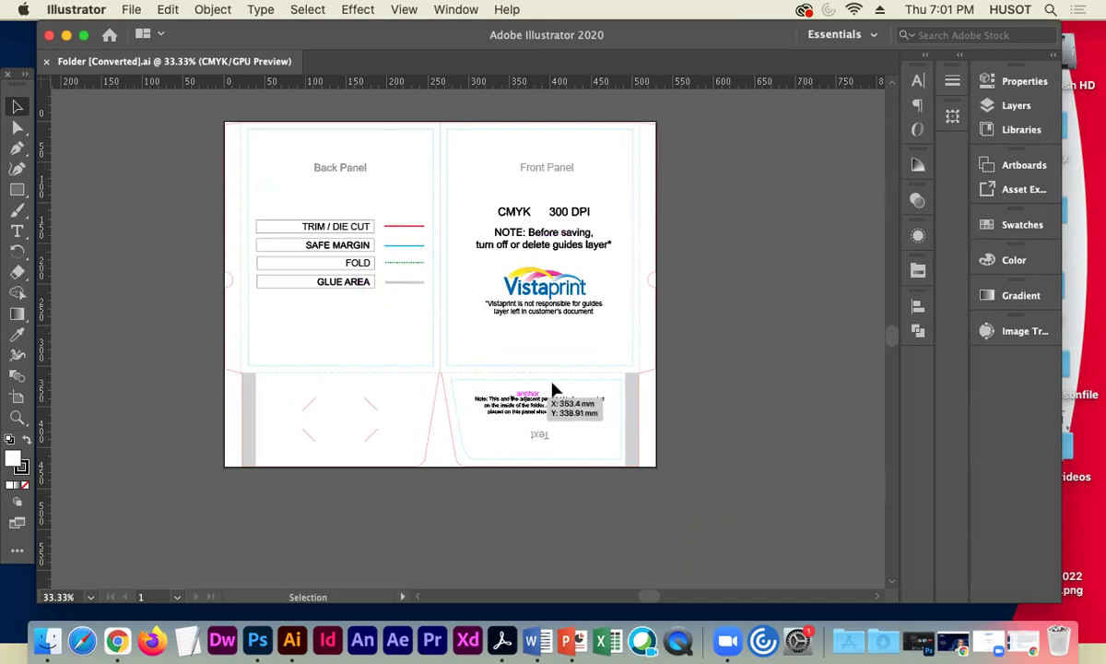
# Show the document's layers, expand the lower template layer to list its contents, and unlock it.
pyautogui.click(1014, 105)
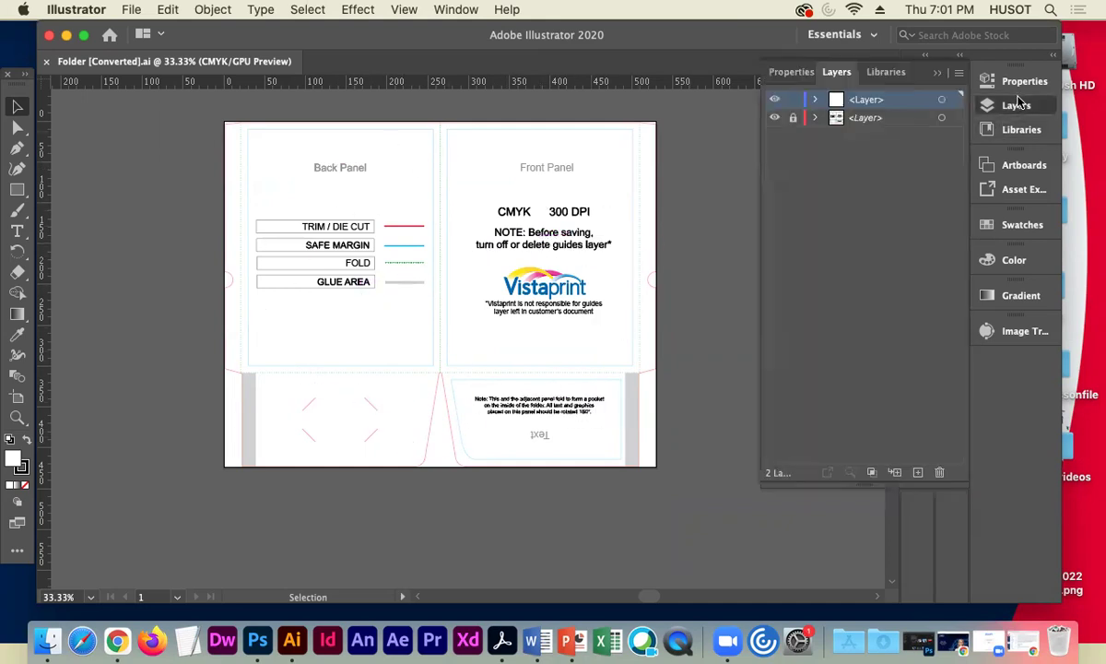
pyautogui.click(815, 117)
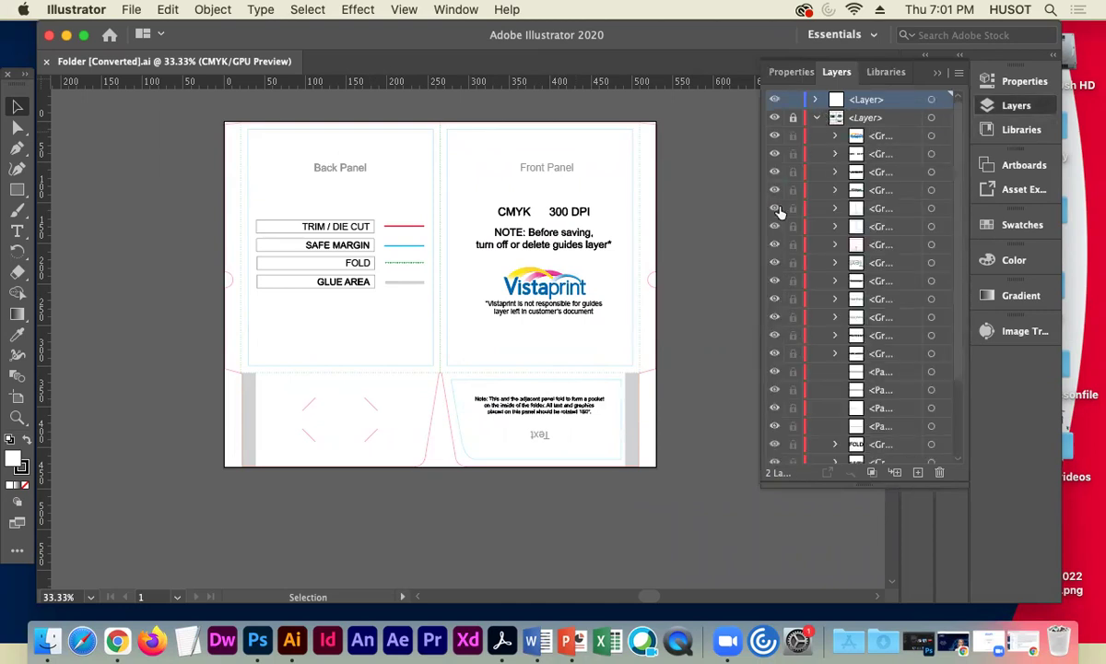
pyautogui.click(792, 118)
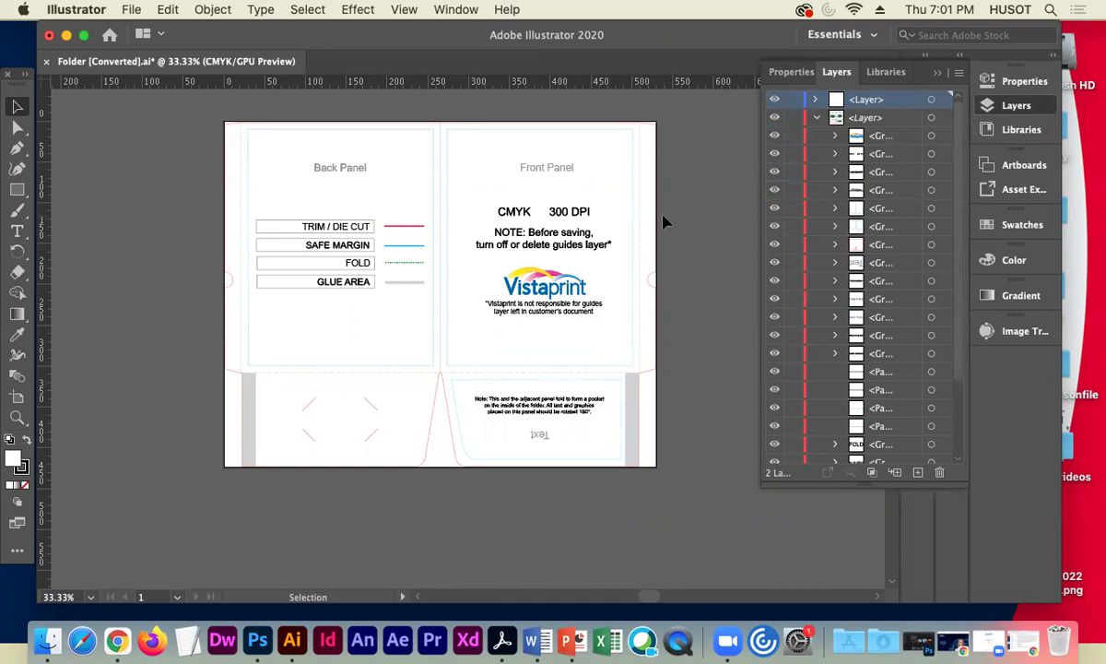
# Rename the empty upper layer as "drawing layer" and collapse the template layer beneath it.
pyautogui.doubleClick(866, 100)
pyautogui.write('d')
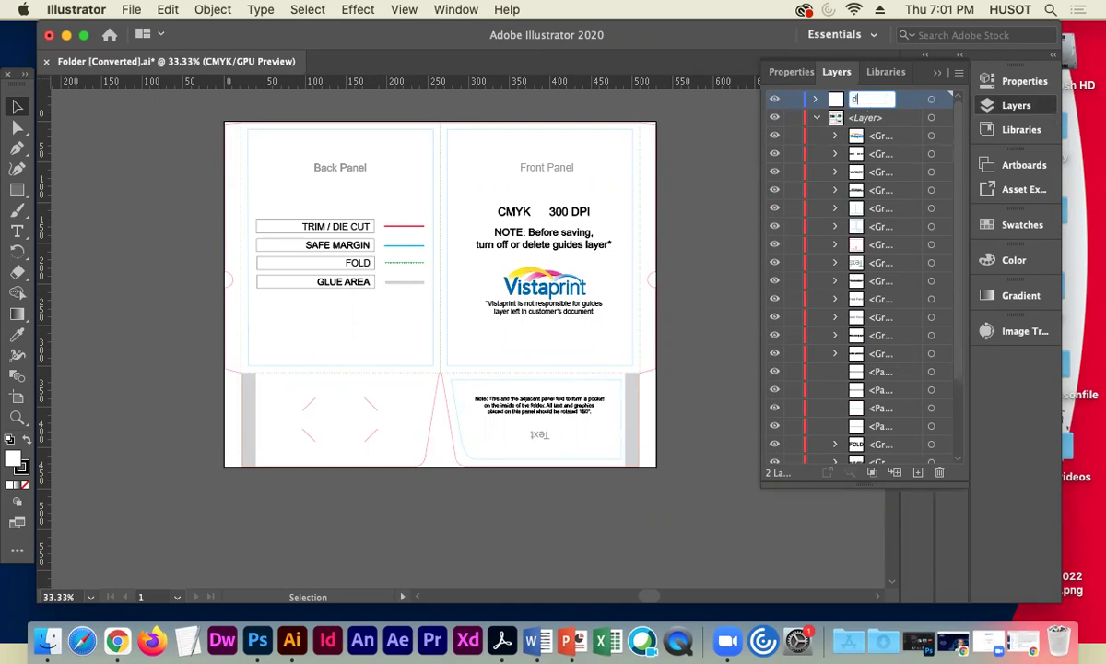
pyautogui.write('rawing layer')
pyautogui.press('Return')
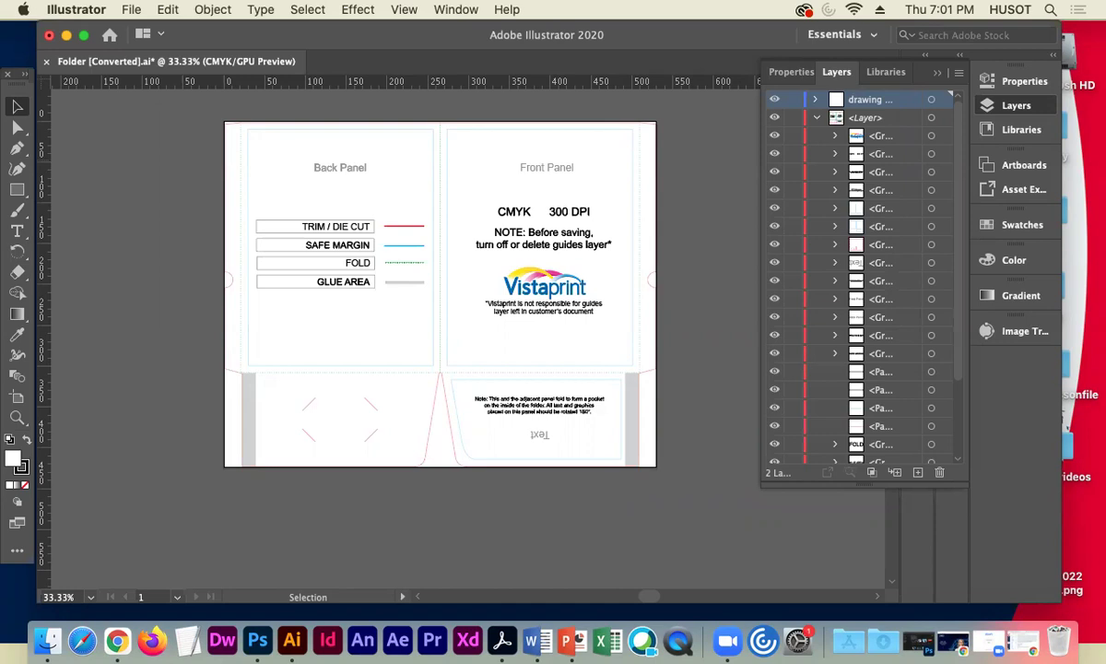
pyautogui.click(817, 117)
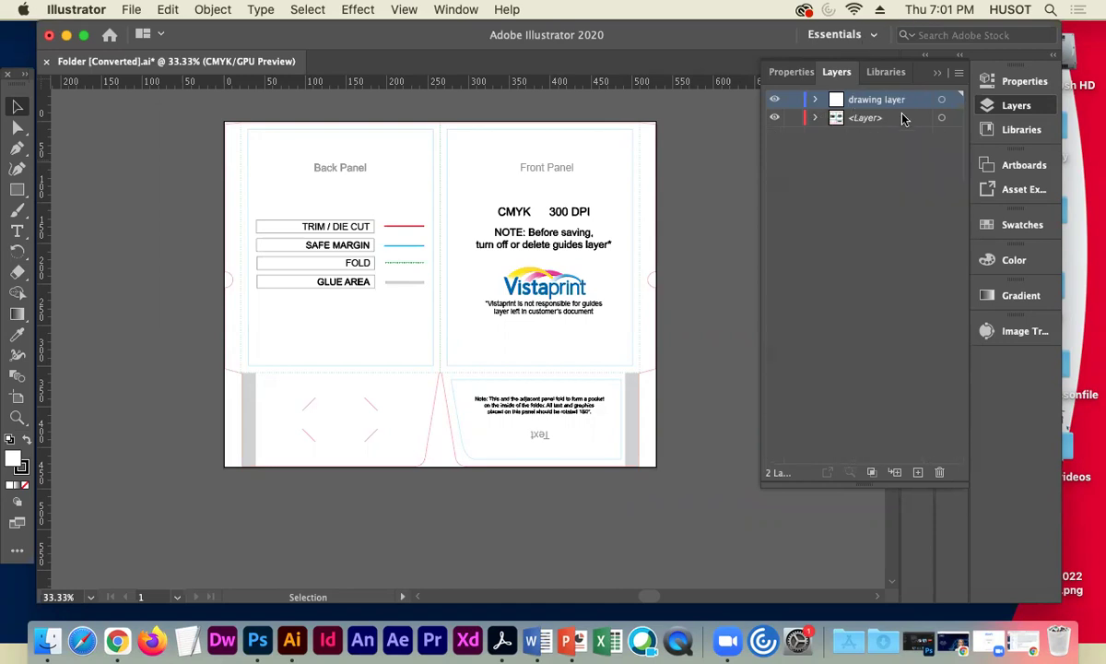
# Move the drawing layer beneath the template layer and expand the template layer to list its contents.
pyautogui.moveTo(852, 100); pyautogui.dragTo(847, 123)
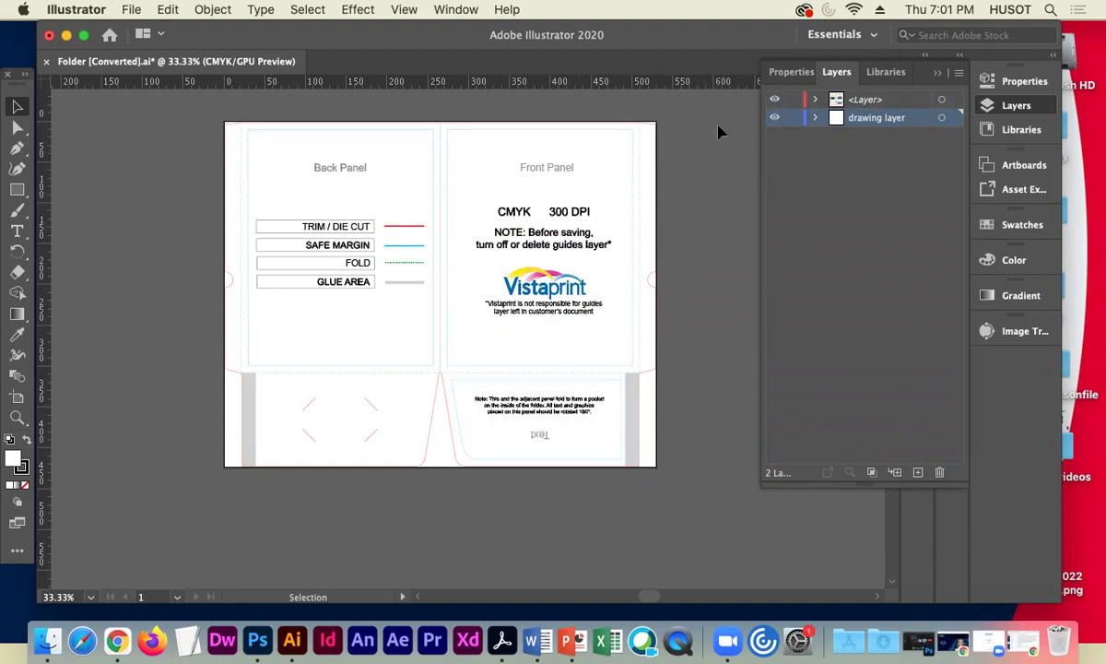
pyautogui.click(816, 100)
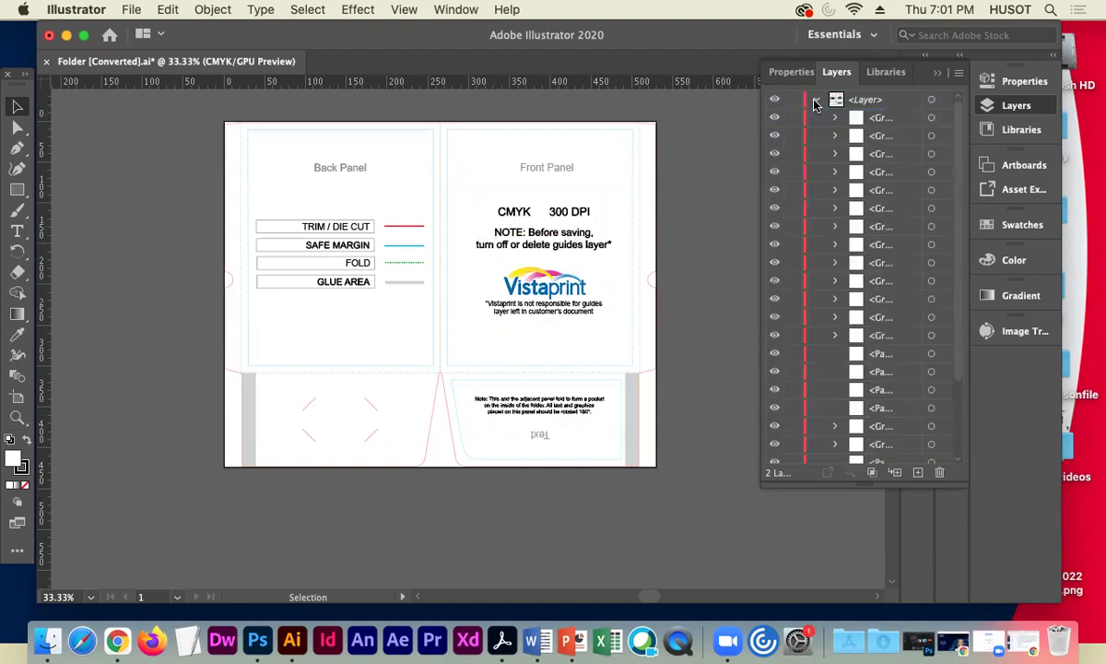
# Delete the "Back Panel" and "Front Panel" titles from the two main panels of the template.
pyautogui.click(322, 170)
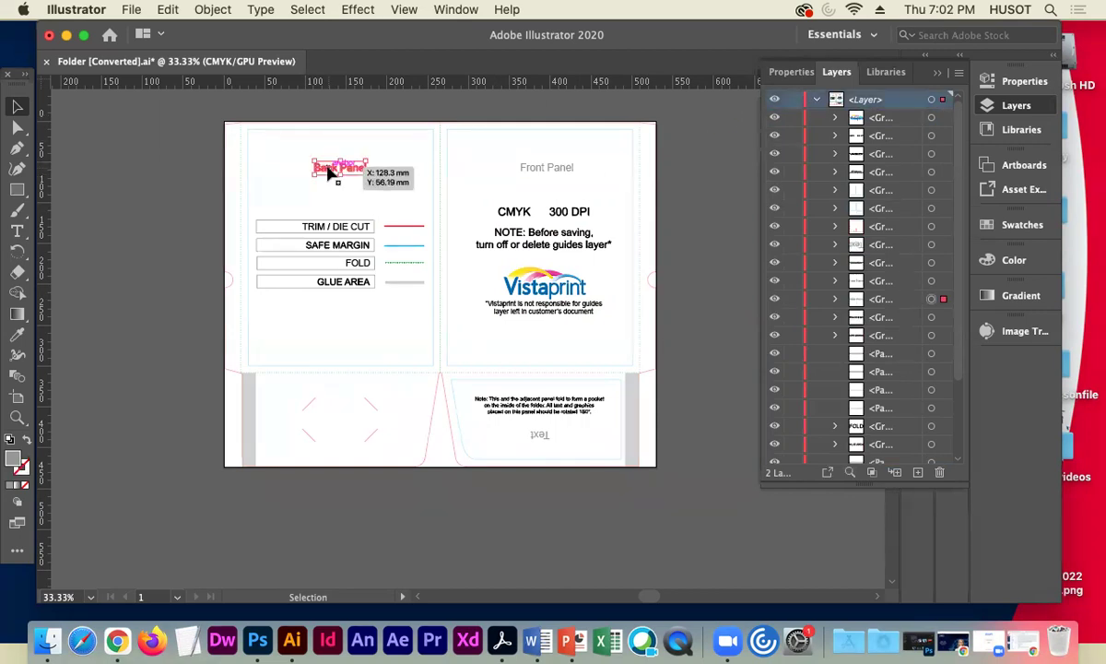
pyautogui.press('Delete')
pyautogui.click(544, 167)
pyautogui.press('Delete')
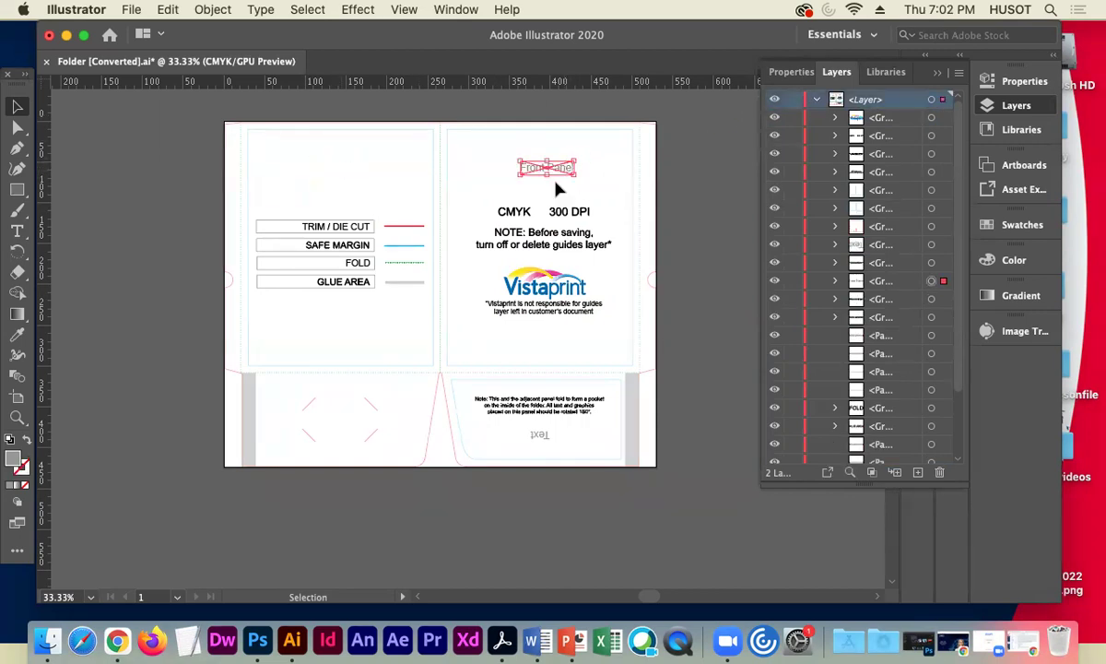
# Delete the CMYK and 300 DPI text, the saving note, the Vistaprint logo and its disclaimer from the front panel.
pyautogui.click(558, 210)
pyautogui.press('Delete')
pyautogui.click(516, 236)
pyautogui.press('Delete')
pyautogui.click(521, 277)
pyautogui.press('Delete')
pyautogui.click(546, 306)
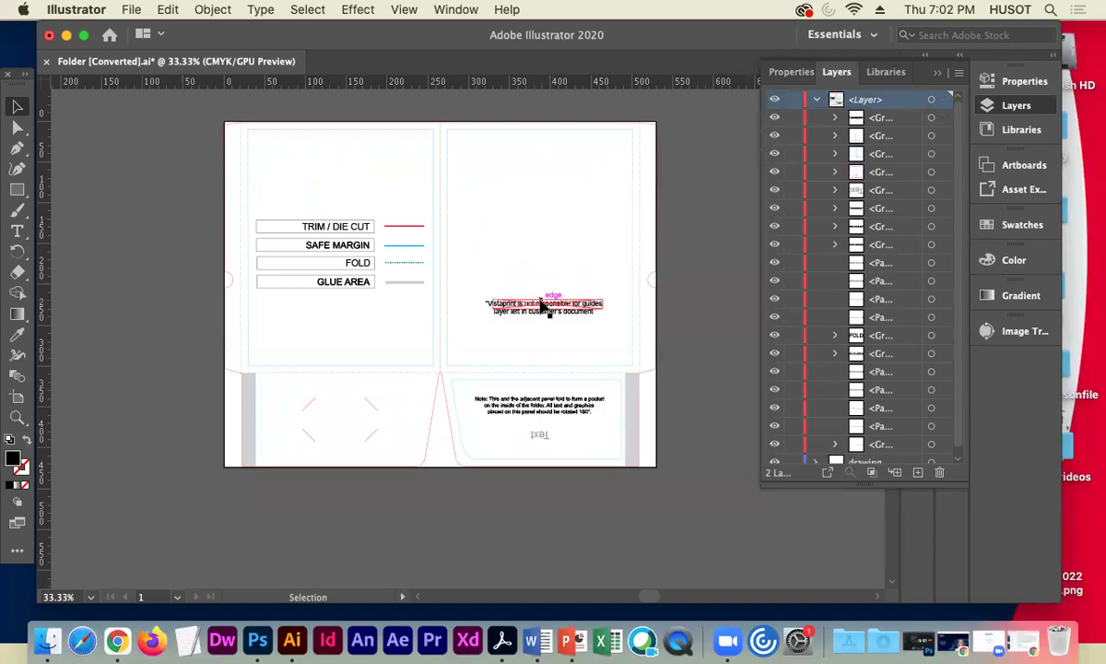
pyautogui.press('Delete')
# Delete the folding note and the upside-down "Text" placeholder from the pocket flap below the front panel.
pyautogui.click(519, 405)
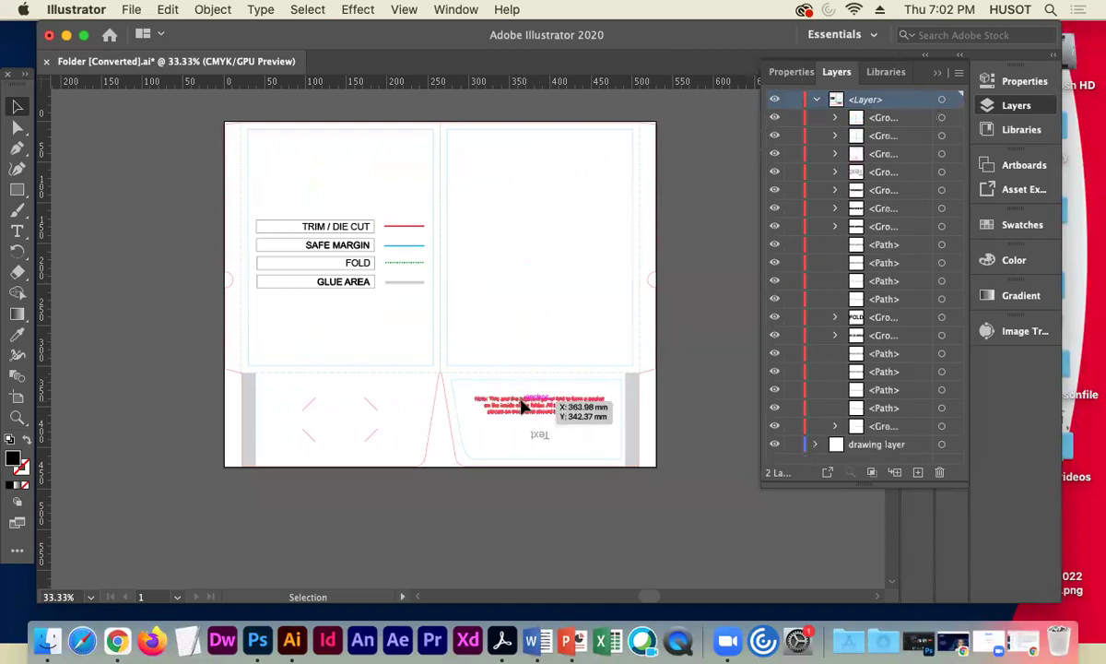
pyautogui.press('Delete')
pyautogui.click(538, 437)
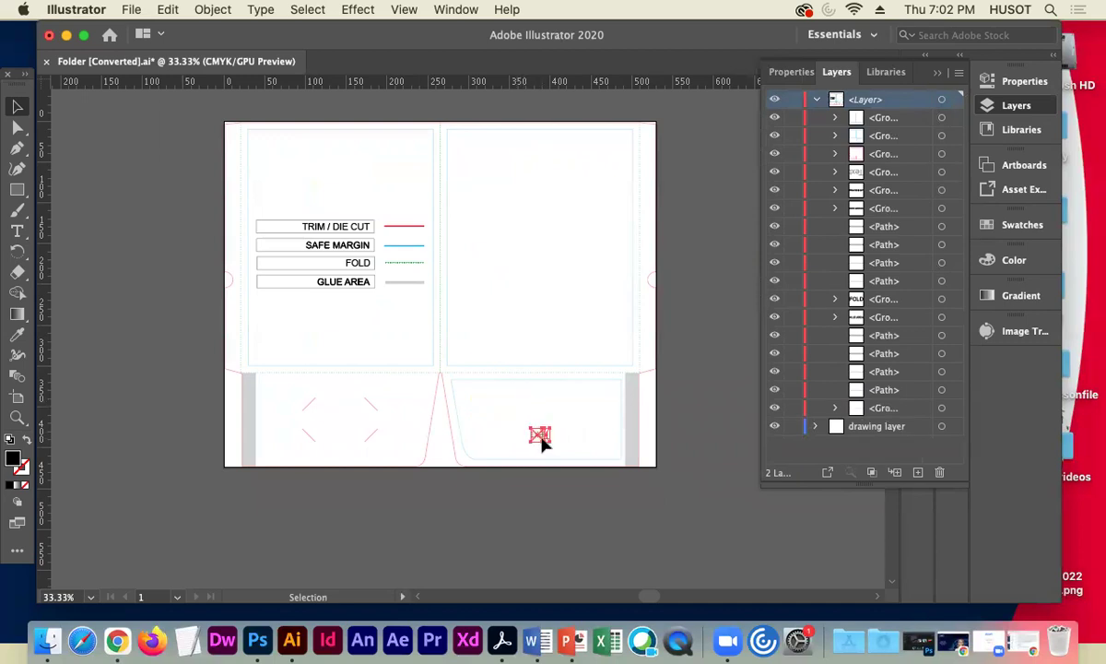
pyautogui.press('Delete')
# Delete the TRIM / DIE CUT and SAFE MARGIN legend labels with their boxes, and the FOLD label, from the back panel.
pyautogui.click(337, 227)
pyautogui.press('Delete')
pyautogui.click(358, 233)
pyautogui.press('Delete')
pyautogui.moveTo(359, 242); pyautogui.dragTo(356, 265)
pyautogui.press('Delete')
pyautogui.click(353, 249)
pyautogui.press('Delete')
pyautogui.press('Delete')
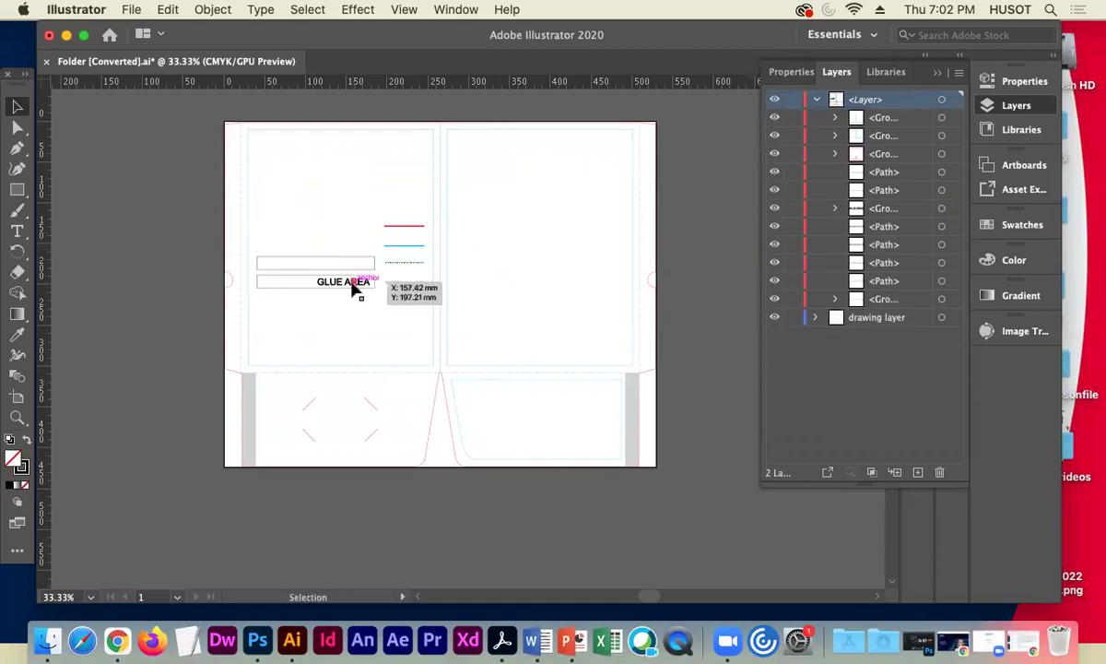
# Delete the GLUE AREA legend label and its box, the leftover empty box and the four sample lines from the back panel.
pyautogui.click(355, 282)
pyautogui.press('Delete')
pyautogui.click(354, 281)
pyautogui.press('Delete')
pyautogui.click(353, 267)
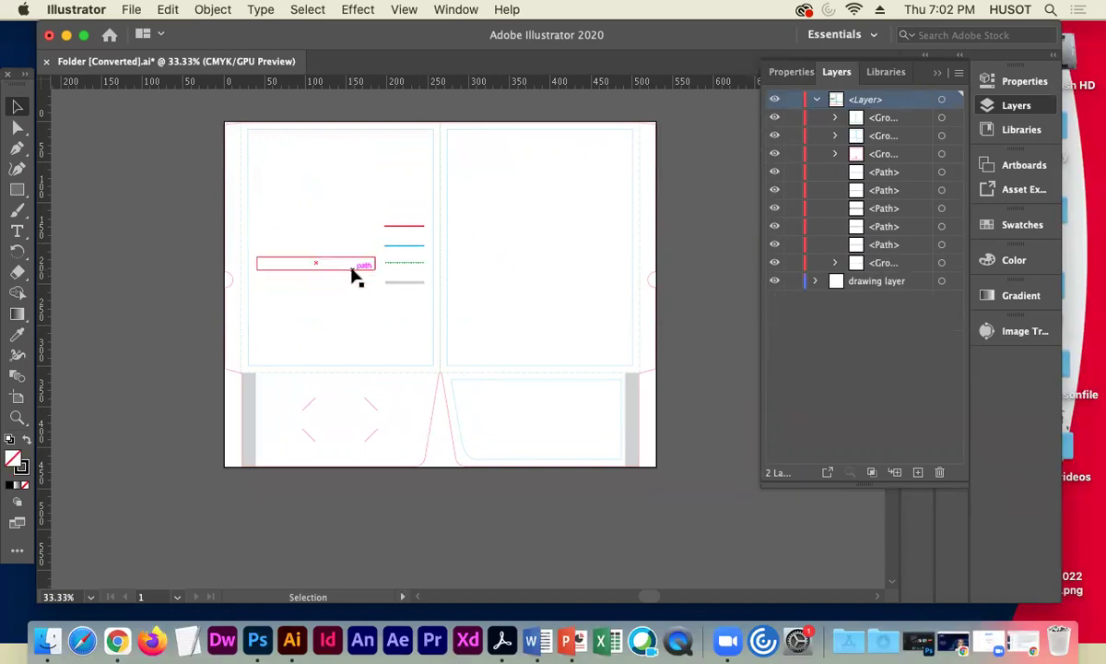
pyautogui.press('Delete')
pyautogui.moveTo(366, 206); pyautogui.dragTo(399, 283)
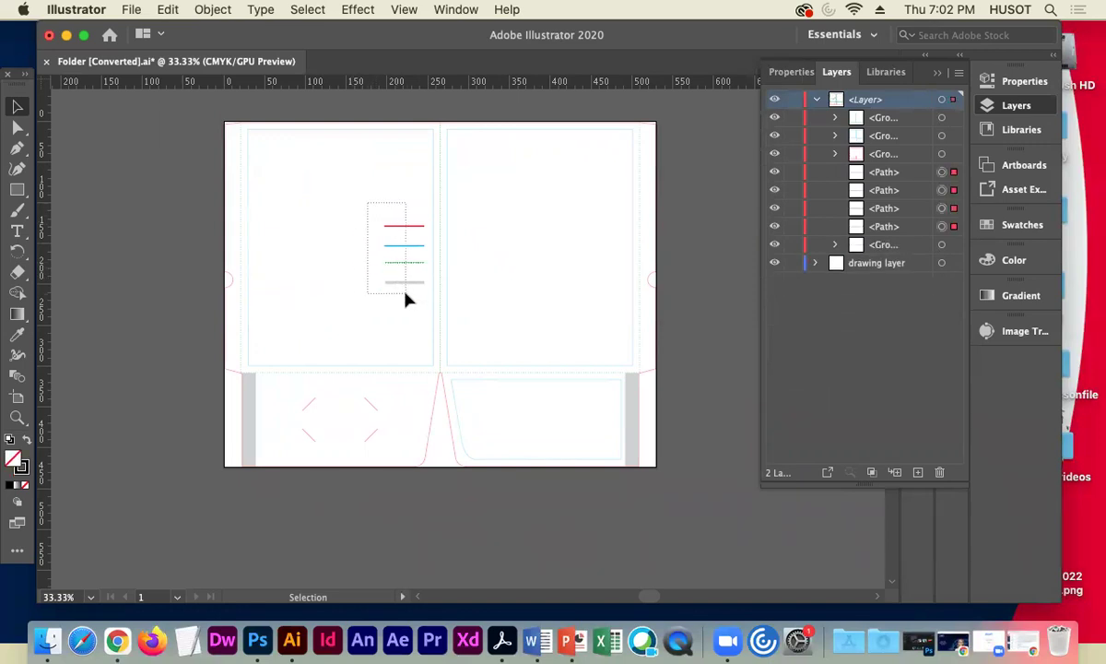
pyautogui.press('Delete')
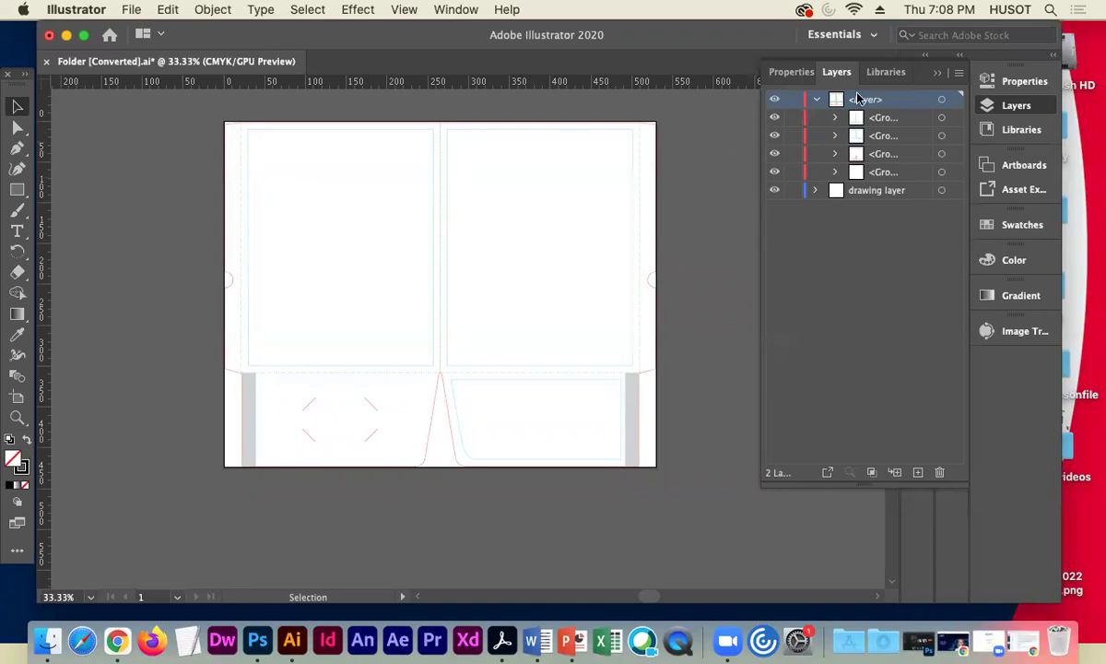
# Collapse the cleaned template layer and lock it.
pyautogui.click(817, 100)
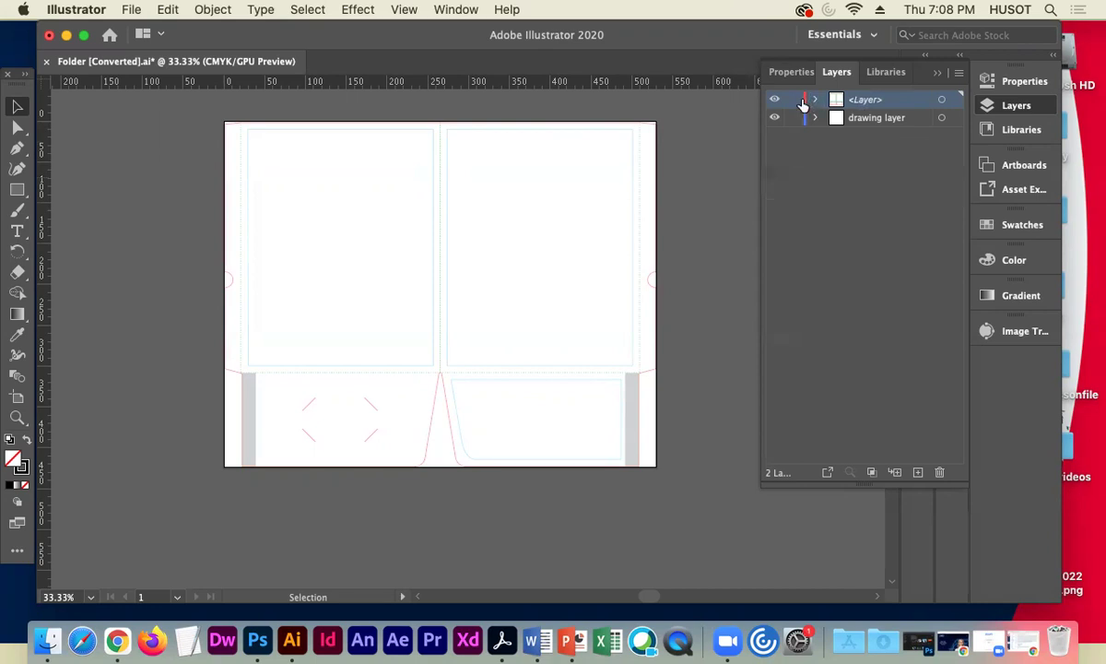
pyautogui.click(793, 99)
# Enlarge the artboard slightly on all four sides so a margin surrounds the folder's red trim outline.
pyautogui.click(18, 397)
pyautogui.moveTo(658, 296); pyautogui.dragTo(669, 294)
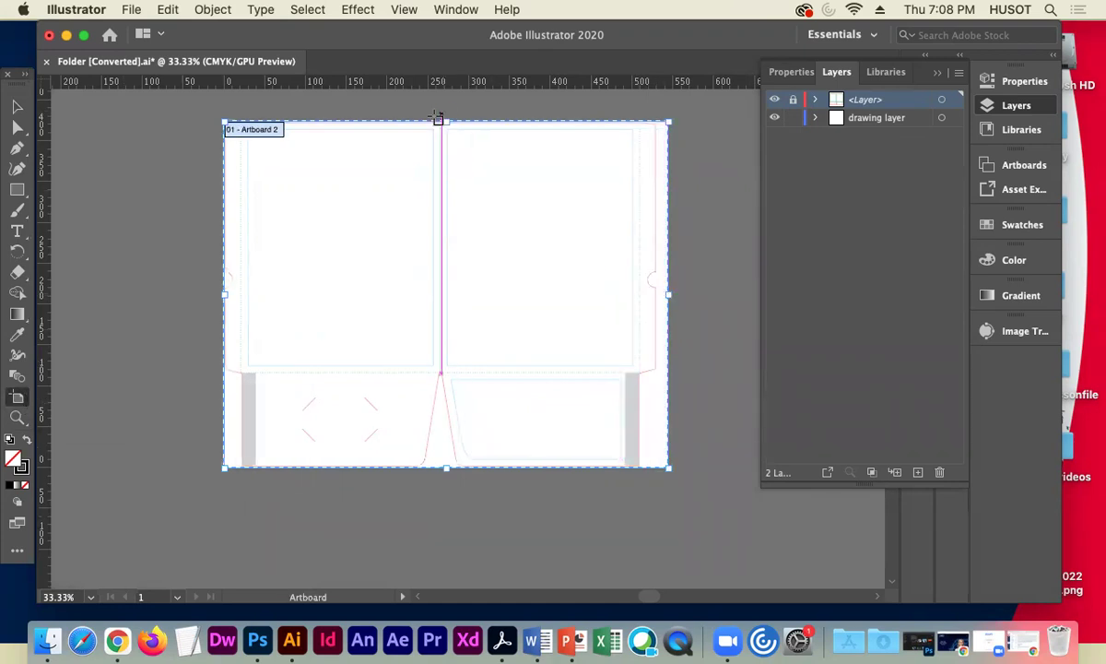
pyautogui.moveTo(446, 120); pyautogui.dragTo(446, 115)
pyautogui.moveTo(226, 290); pyautogui.dragTo(214, 291)
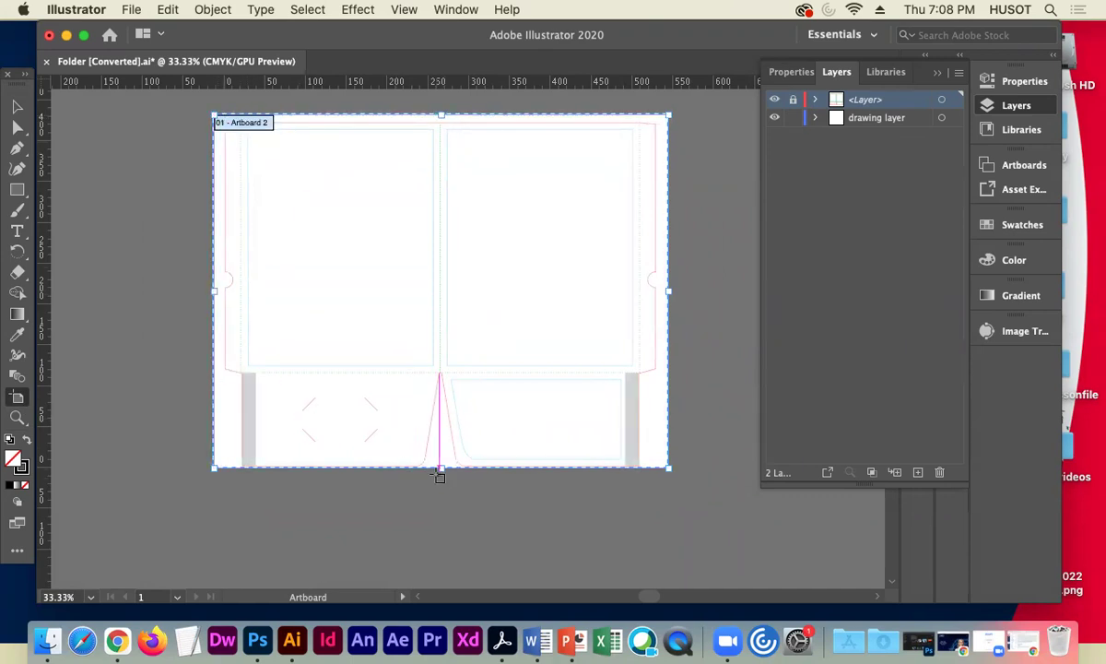
pyautogui.moveTo(439, 467); pyautogui.dragTo(439, 475)
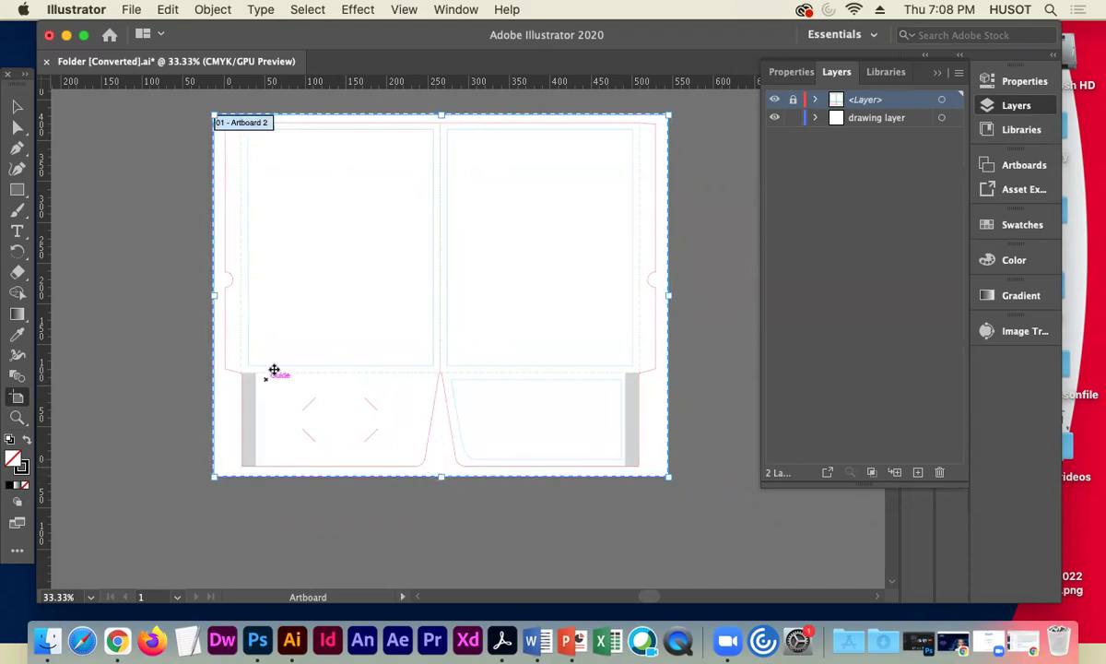
pyautogui.press('v')
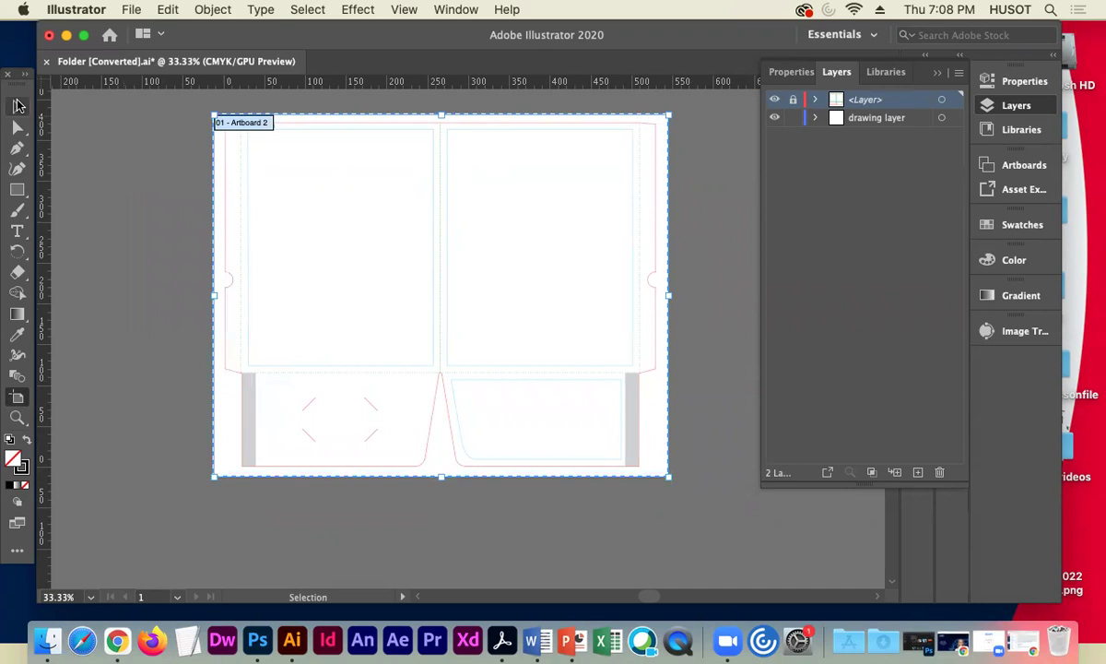
pyautogui.click(18, 106)
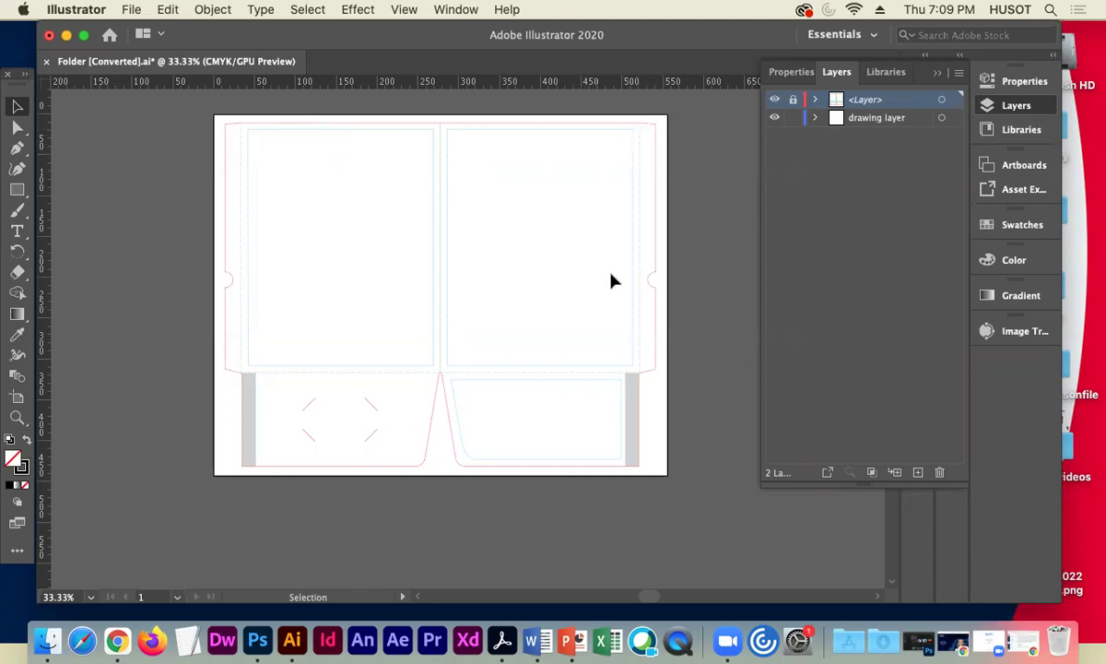
# Examine the fold, safe margin and trim lines where the folder panels and pocket flaps meet.
pyautogui.press('super+equal')
pyautogui.press('super+equal')
pyautogui.press('super+equal')
pyautogui.press('super+equal')
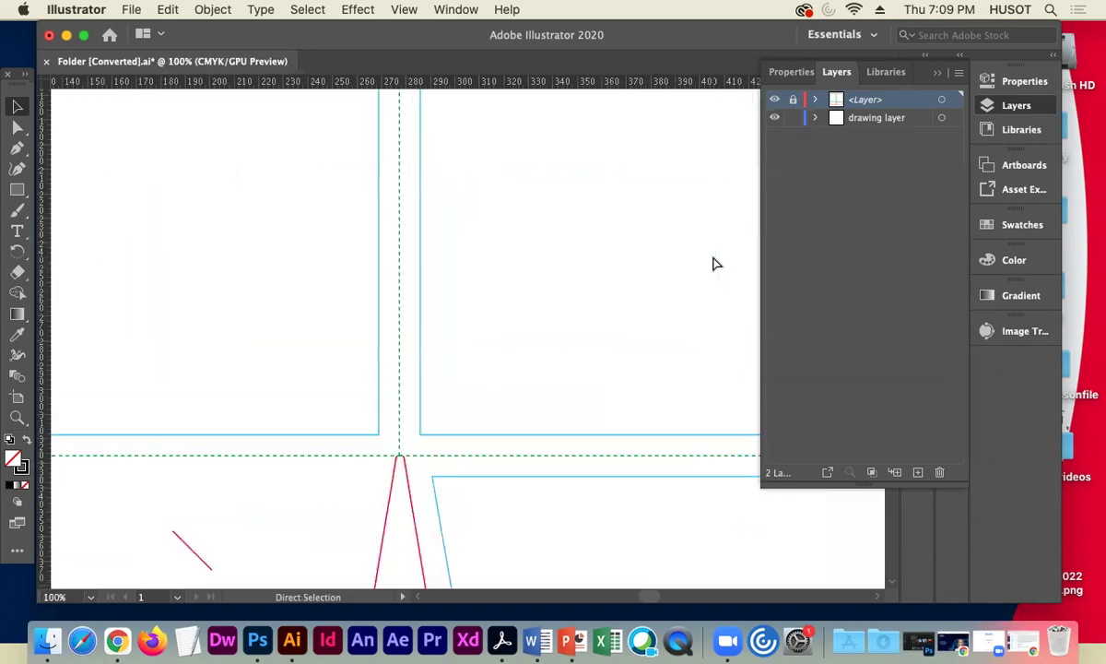
pyautogui.press('super+minus')
pyautogui.press('super+minus')
pyautogui.press('super+minus')
pyautogui.press('super+minus')
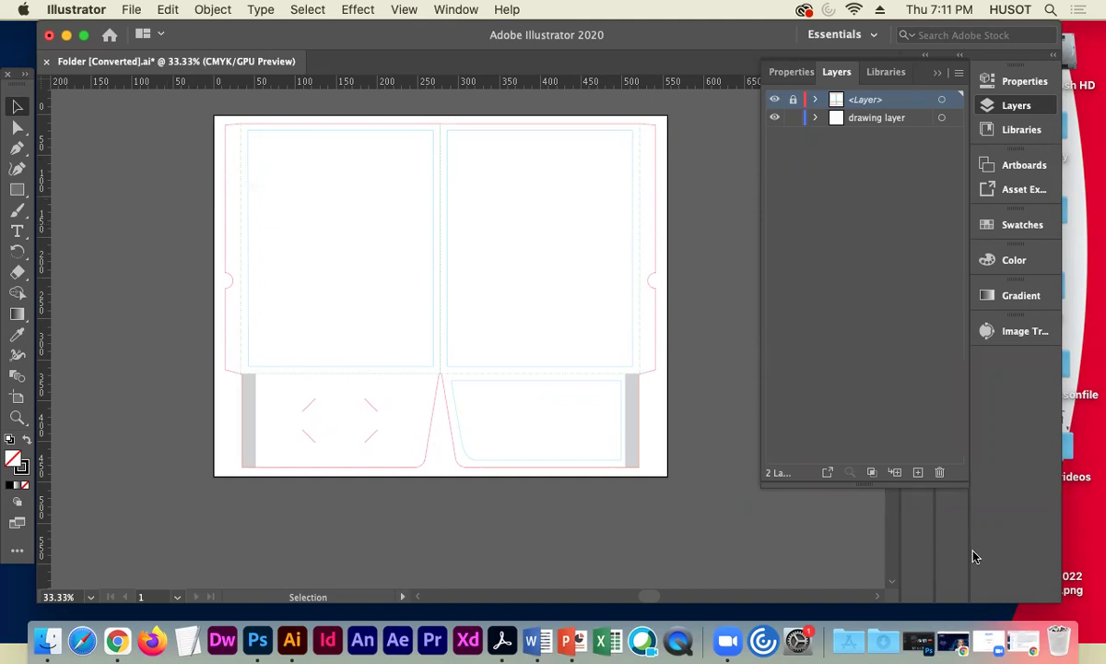
# Narrow the application window to expose the desktop files and open neo_logo.ai from there.
pyautogui.moveTo(1060, 441); pyautogui.dragTo(912, 441)
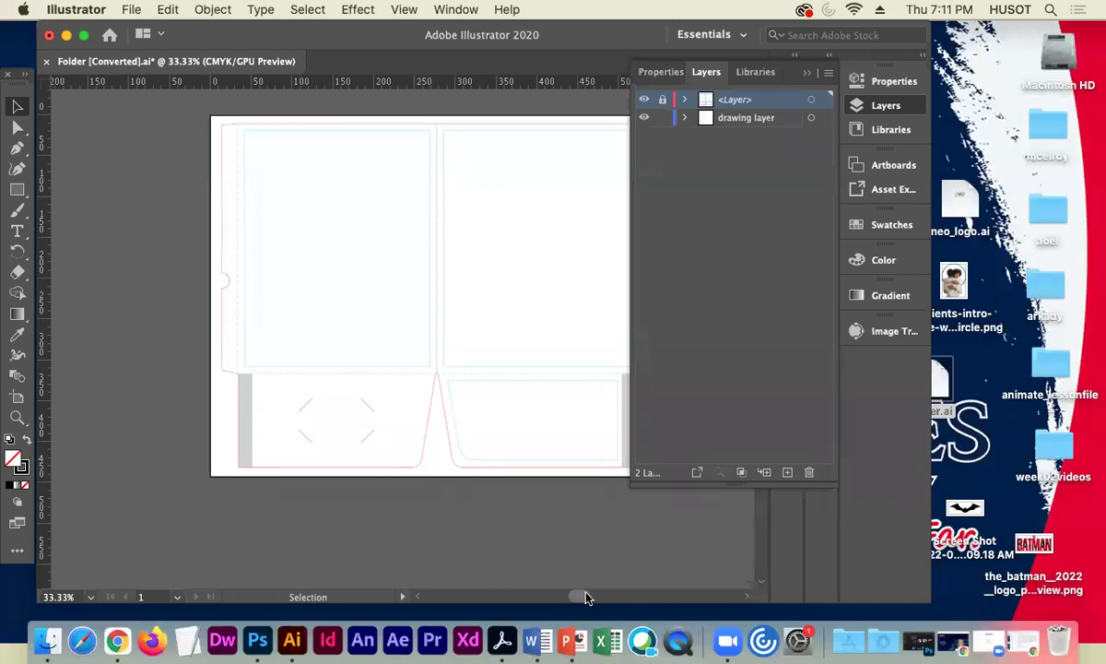
pyautogui.moveTo(586, 598); pyautogui.dragTo(593, 598)
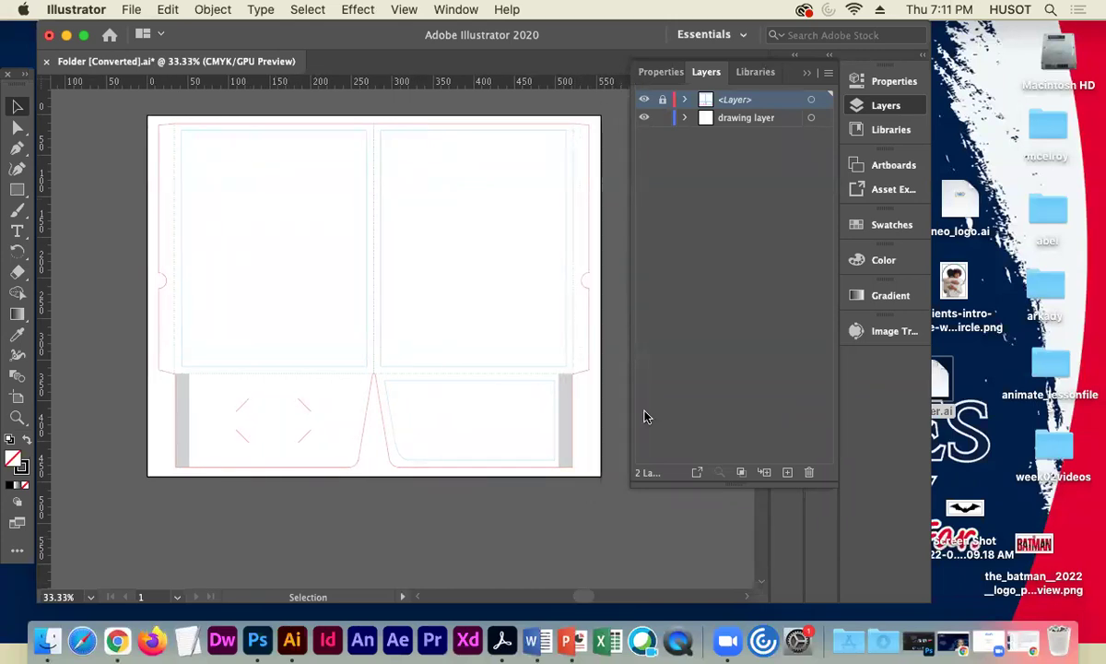
pyautogui.moveTo(961, 198); pyautogui.dragTo(295, 636)
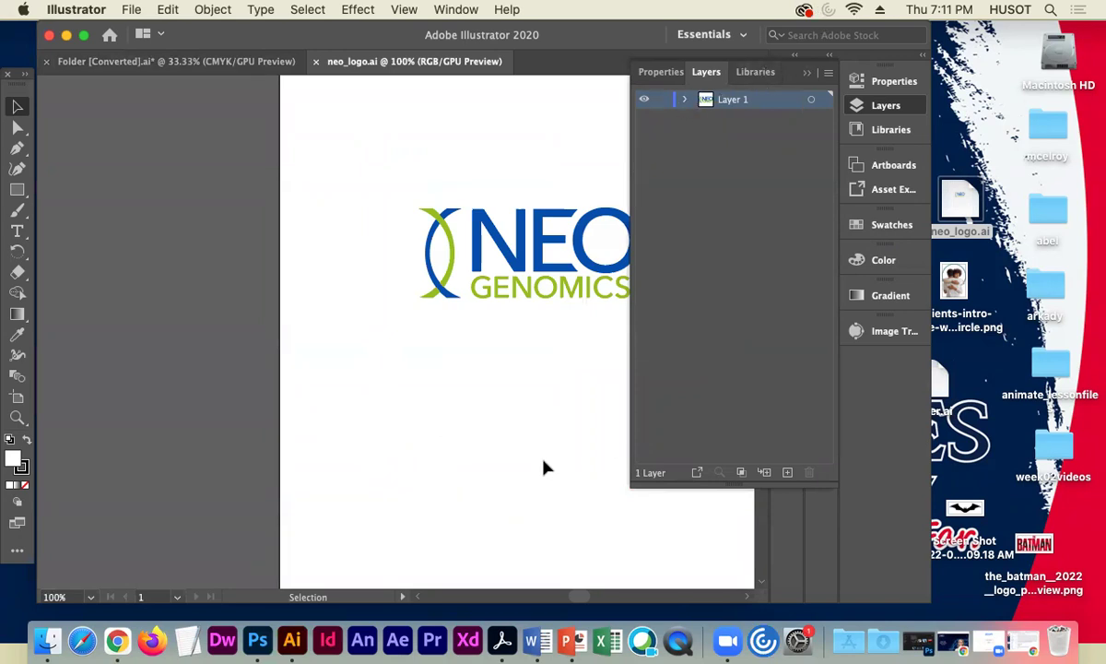
pyautogui.moveTo(544, 467); pyautogui.dragTo(429, 466)
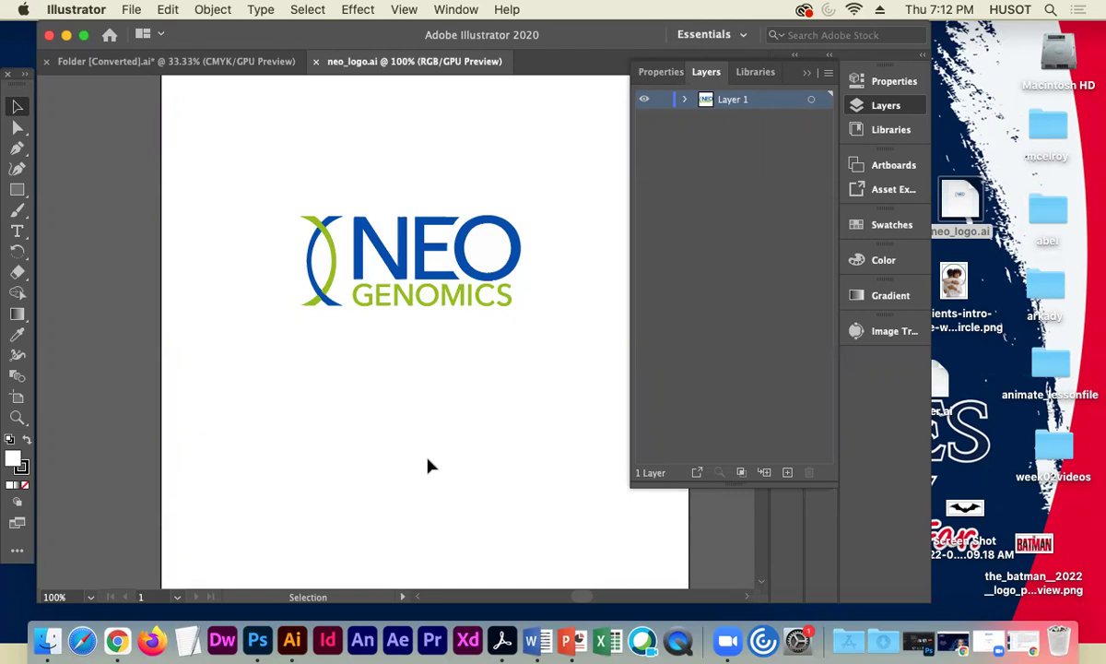
# Move the NEO Genomics logo higher on its page and deselect it.
pyautogui.click(498, 281)
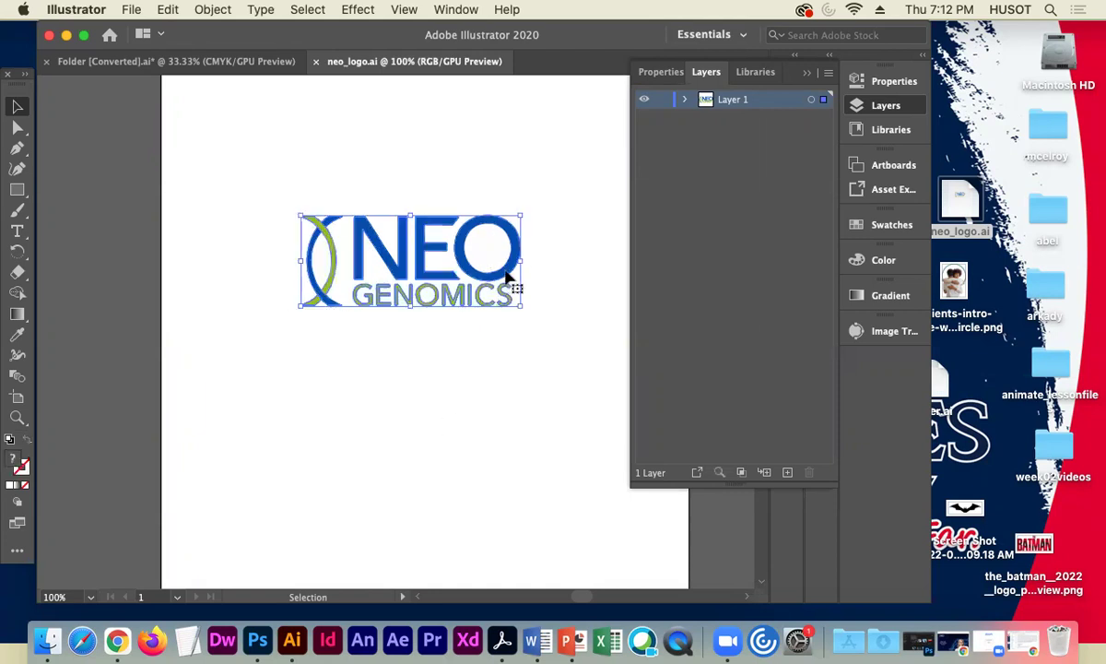
pyautogui.moveTo(507, 276); pyautogui.dragTo(496, 193)
pyautogui.click(539, 329)
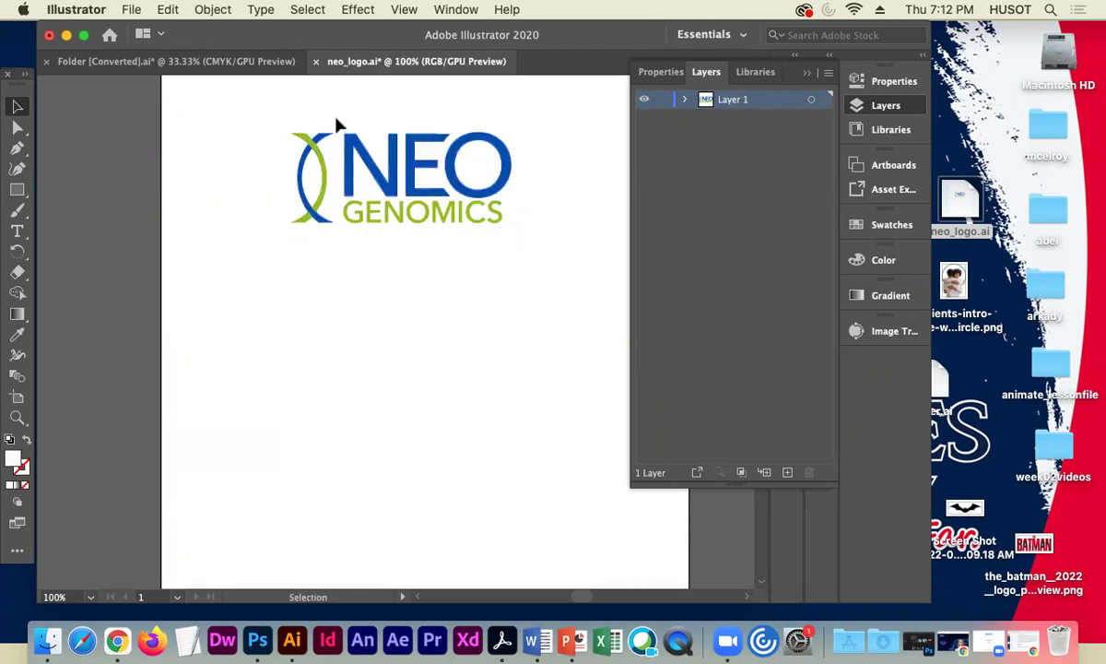
# Copy the NEO Genomics logo and close neo_logo.ai without saving its changes.
pyautogui.click(512, 225)
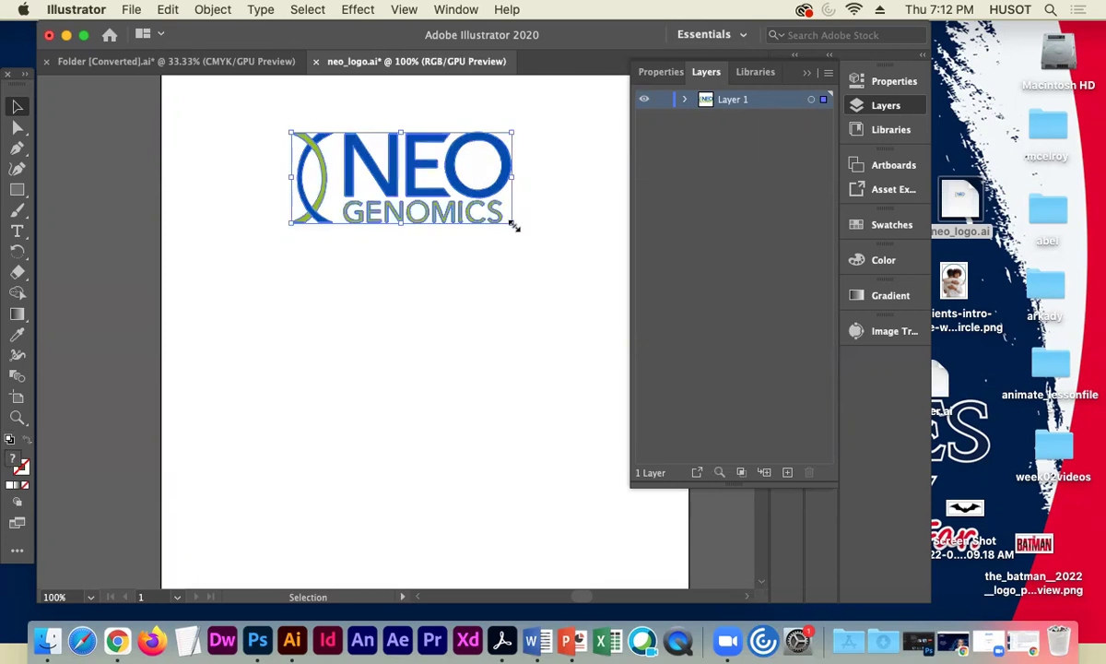
pyautogui.press('a')
pyautogui.press('v')
pyautogui.click(316, 61)
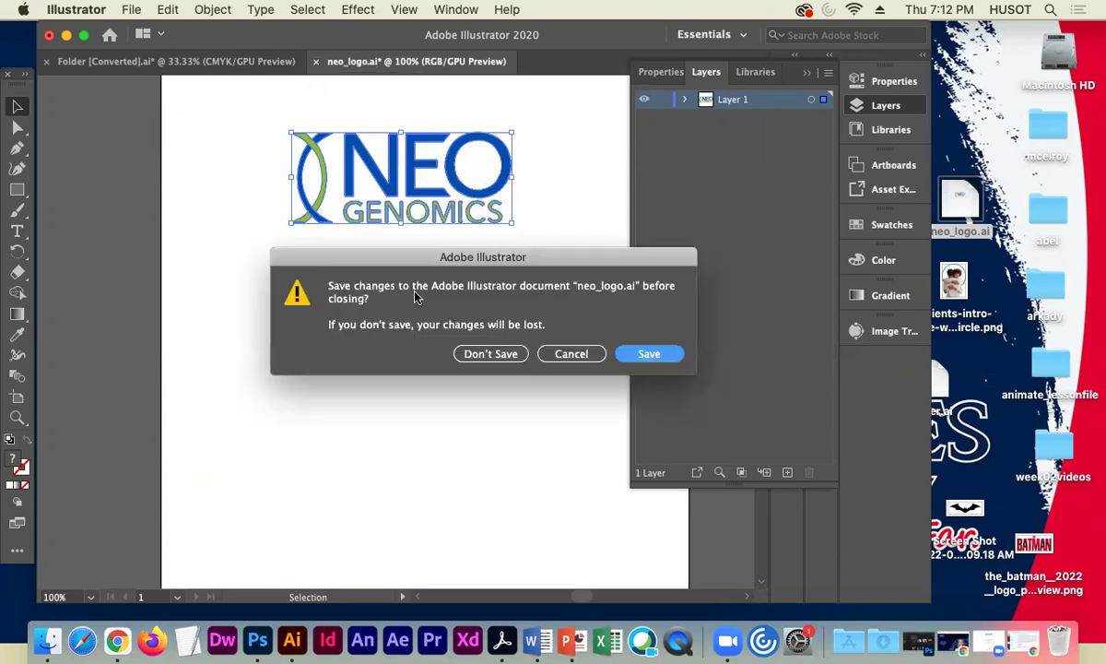
pyautogui.click(498, 354)
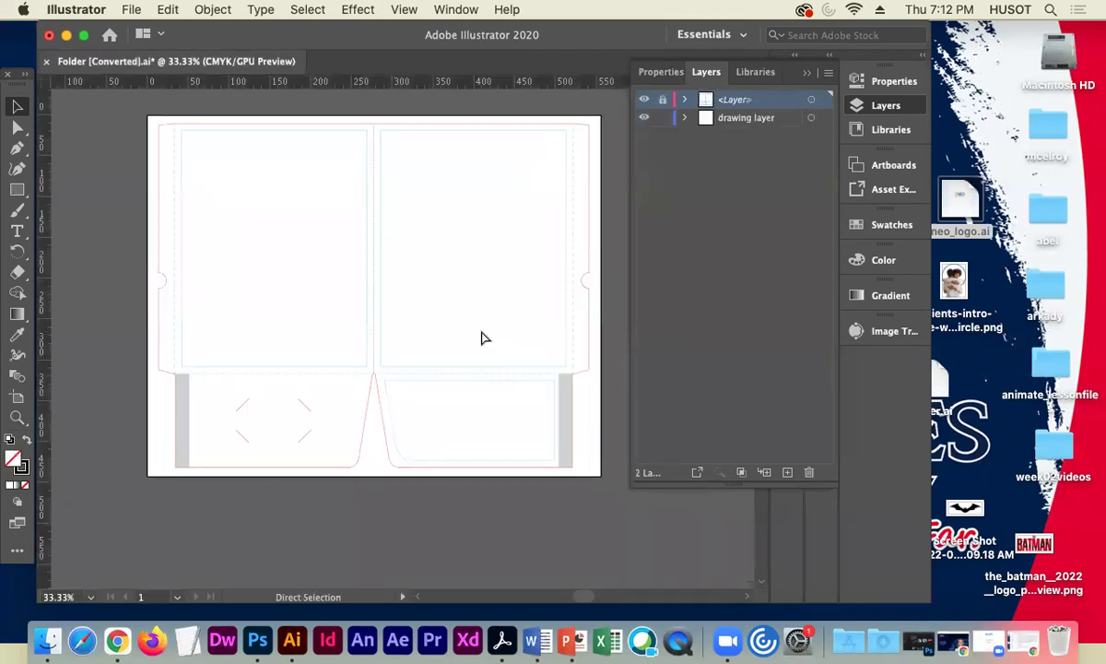
# Paste the logo onto the drawing layer and place it across the front panel's outer edge, near the lower corner.
pyautogui.click(737, 117)
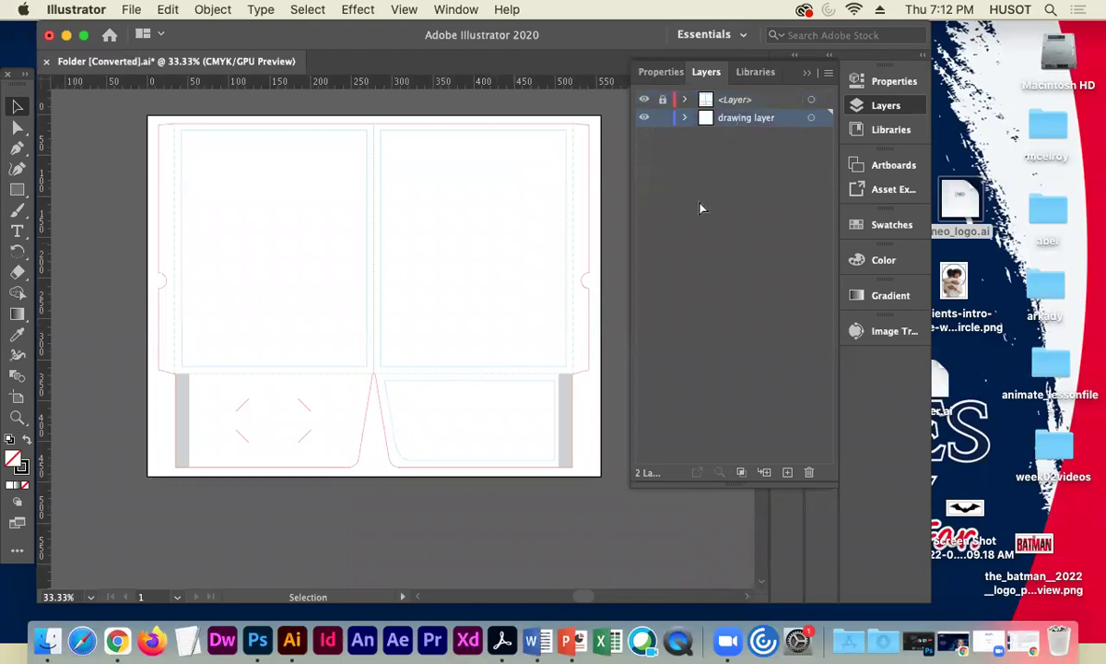
pyautogui.press('super+v')
pyautogui.moveTo(426, 340); pyautogui.dragTo(583, 318)
pyautogui.click(488, 244)
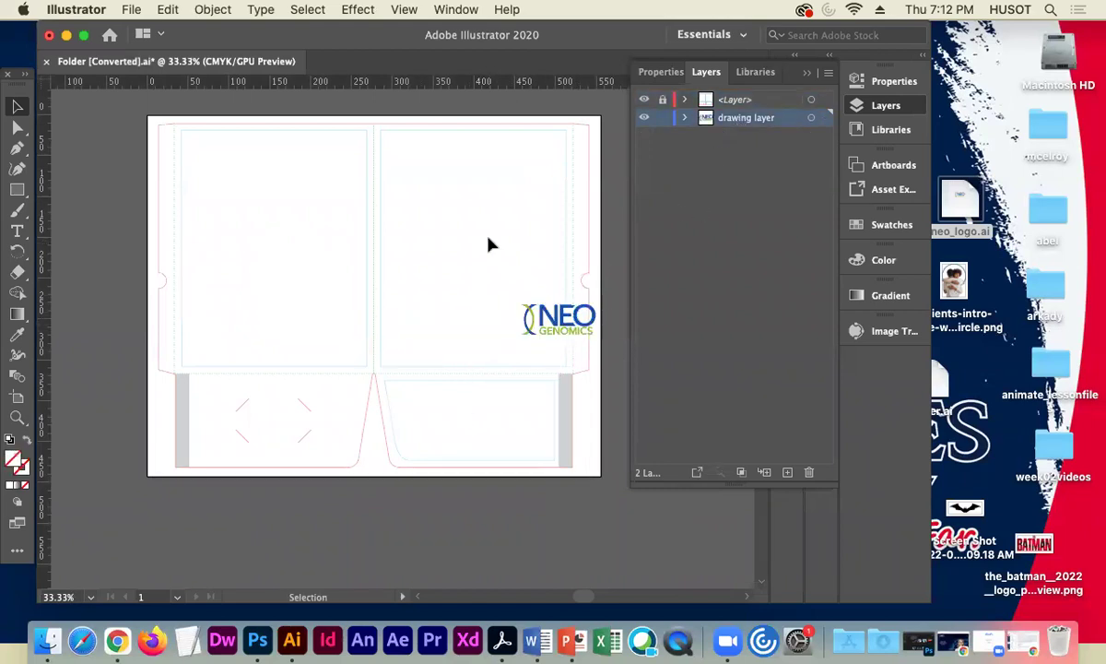
# Inspect at 100% how the pasted logo overlaps the safe margin, fold and trim lines, and review its properties.
pyautogui.press('a')
pyautogui.press('super+1')
pyautogui.moveTo(487, 234); pyautogui.dragTo(174, 251)
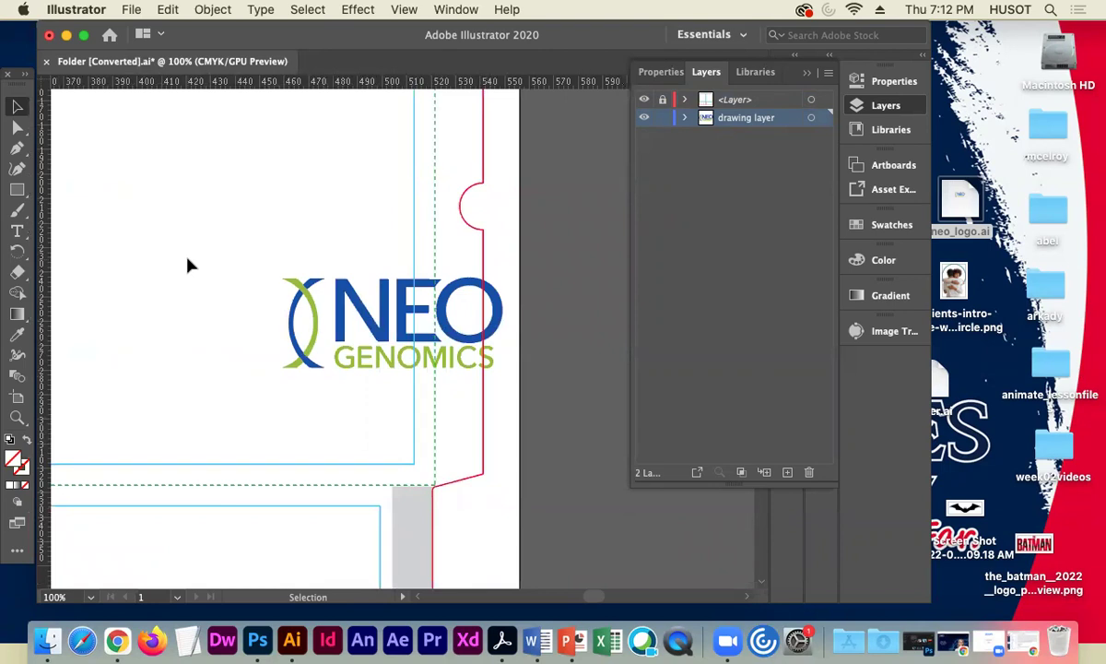
pyautogui.click(311, 313)
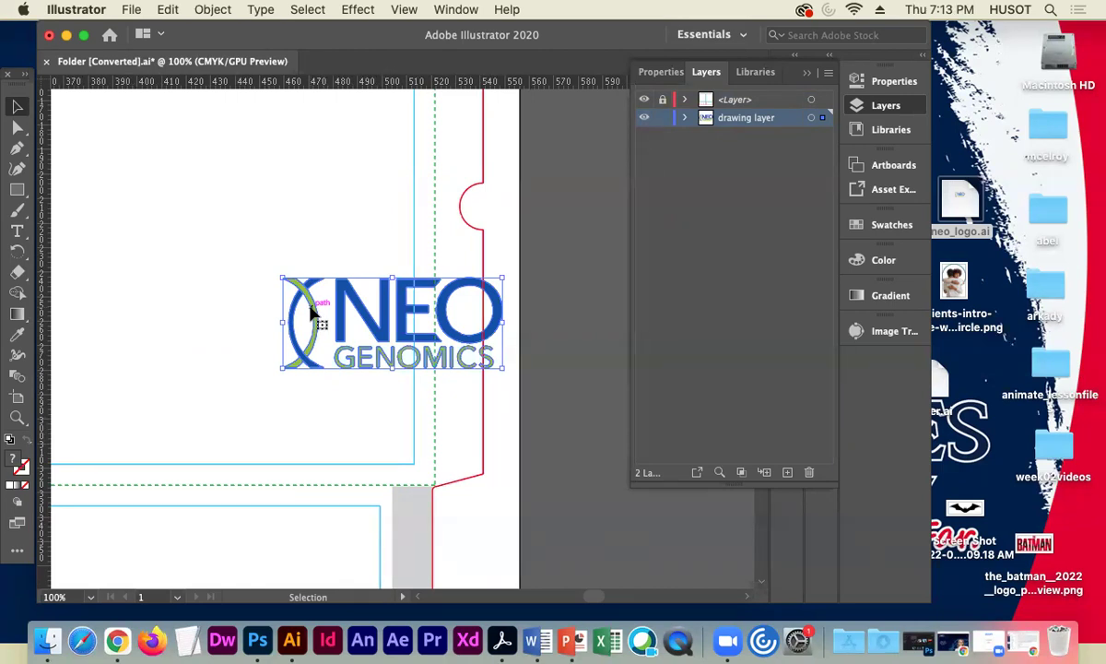
pyautogui.click(895, 81)
pyautogui.scroll(-3, 799, 385)
pyautogui.scroll(-2, 798, 386)
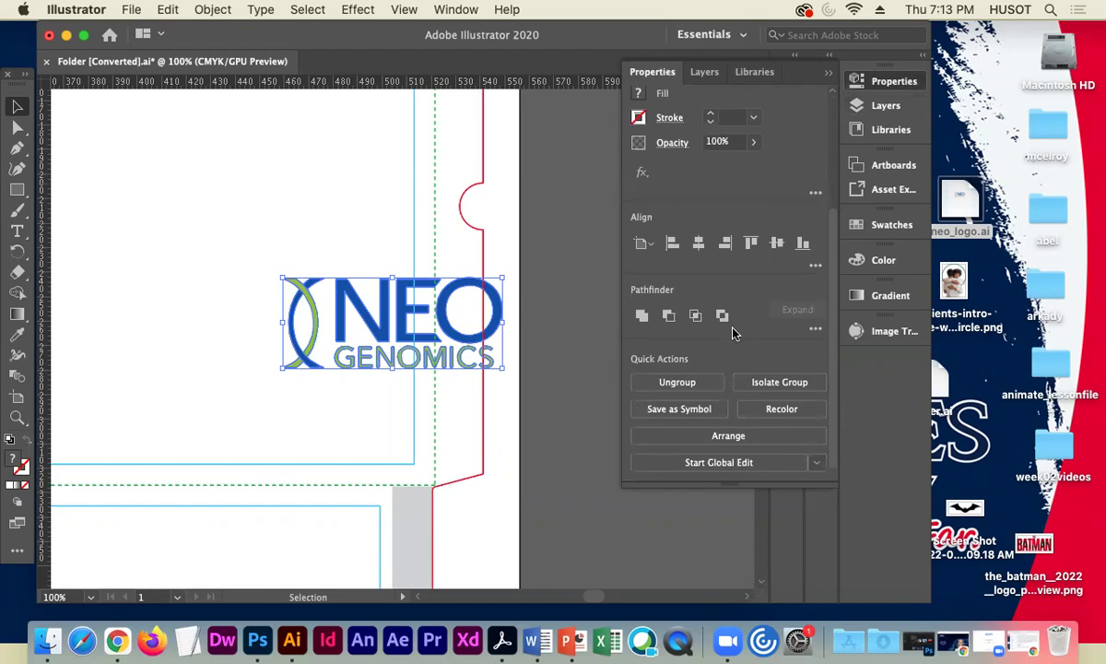
pyautogui.press('a')
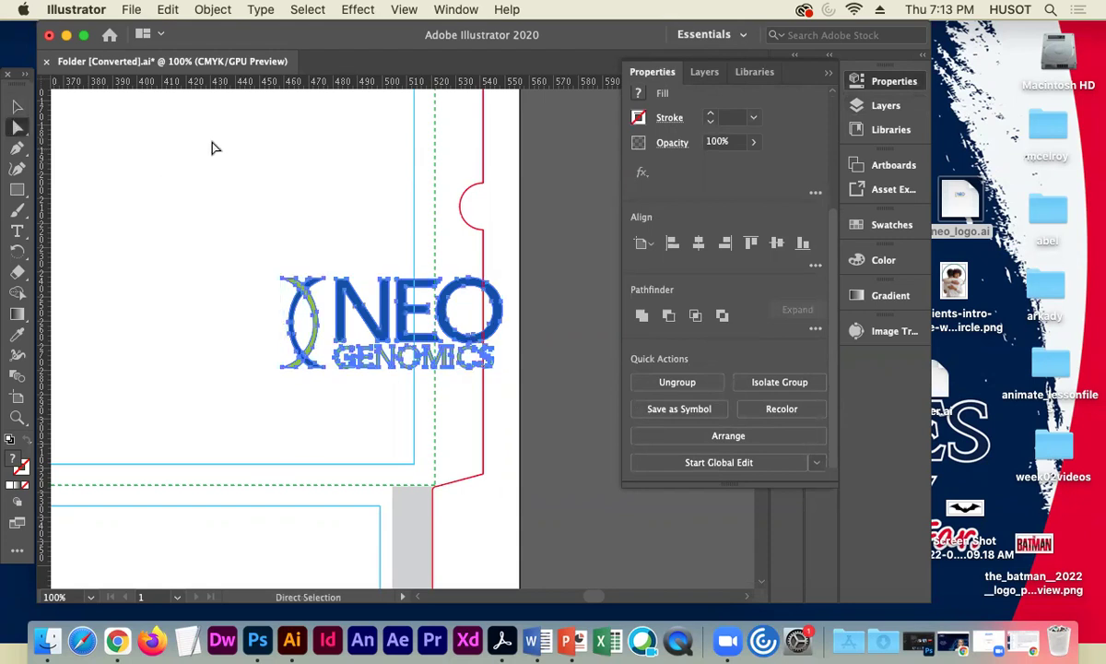
pyautogui.click(217, 175)
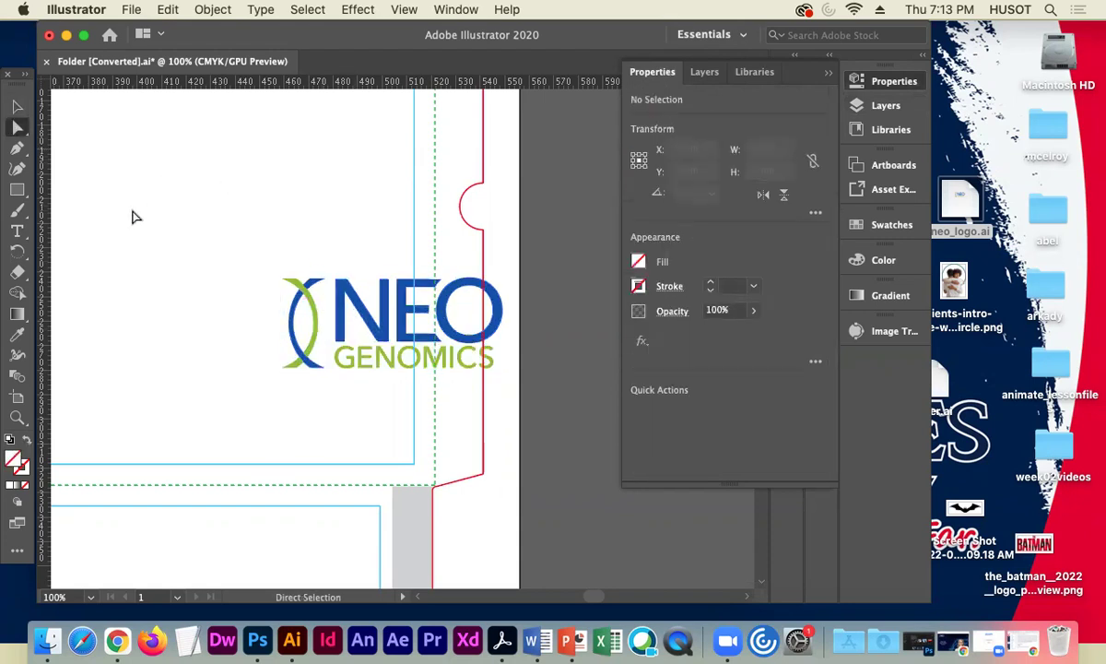
# Try moving the logo's white compound path away from the coloured artwork, and undo the move.
pyautogui.moveTo(267, 277); pyautogui.dragTo(470, 313)
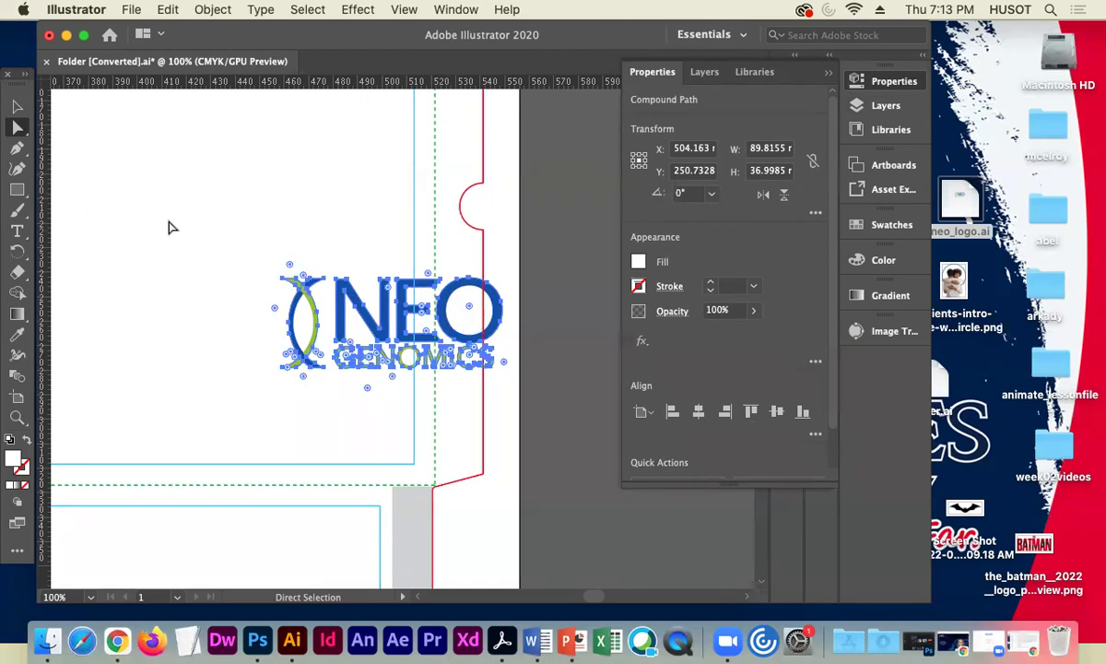
pyautogui.moveTo(456, 295); pyautogui.dragTo(278, 167)
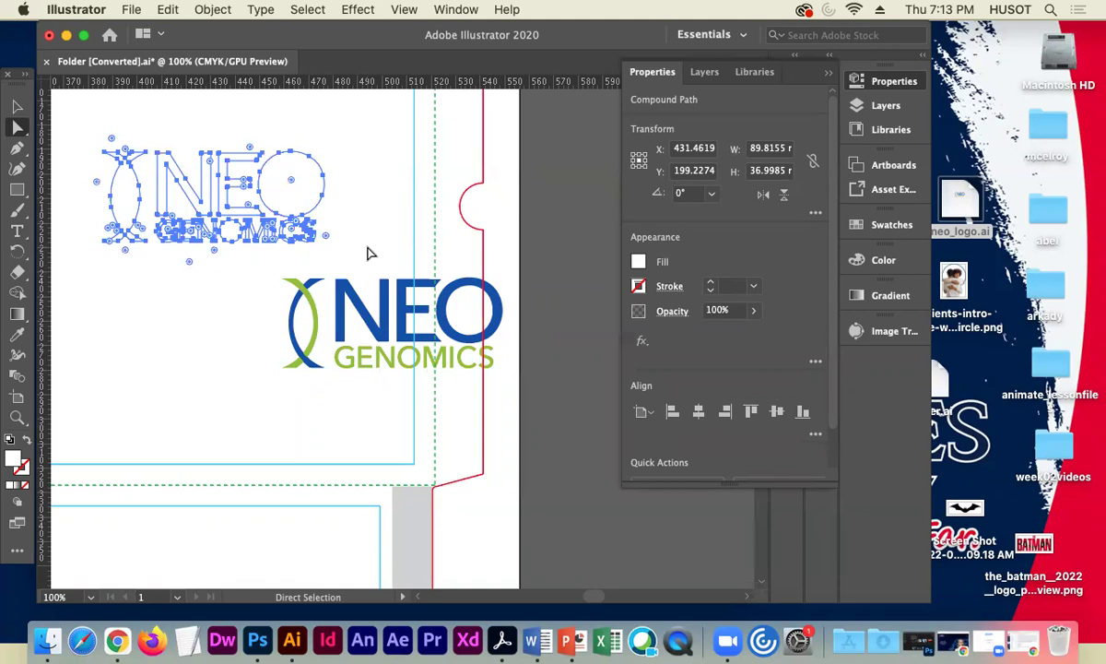
pyautogui.press('super+z')
pyautogui.click(531, 273)
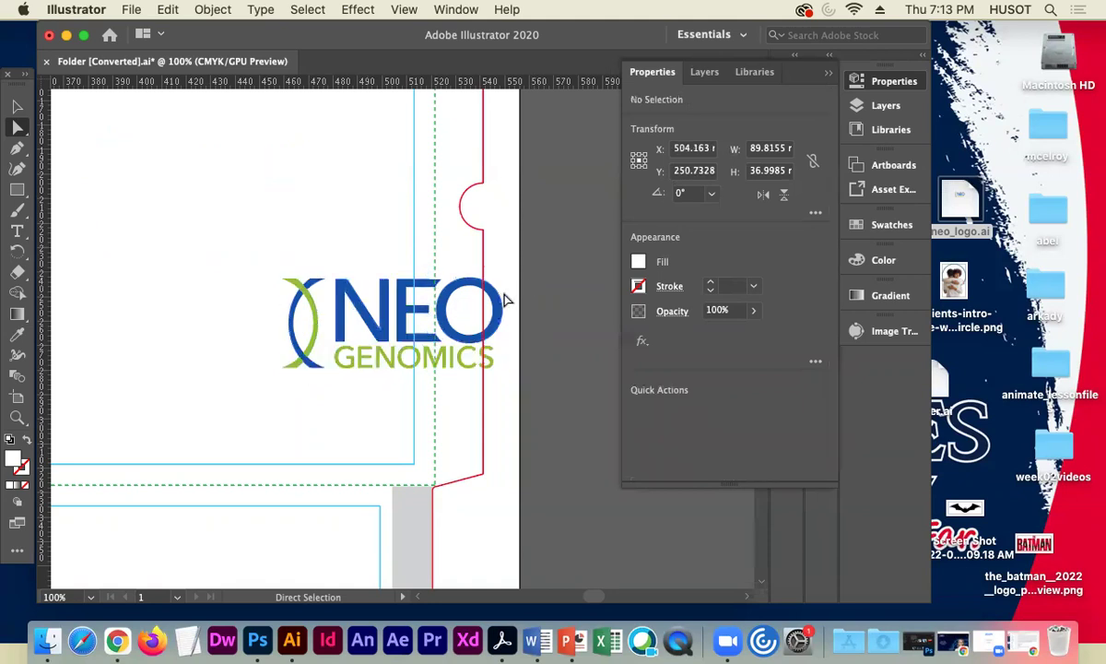
# Delete the white compound path behind the NEO Genomics logo and move the whole logo inside the front panel's safe margin.
pyautogui.moveTo(458, 343); pyautogui.dragTo(413, 363)
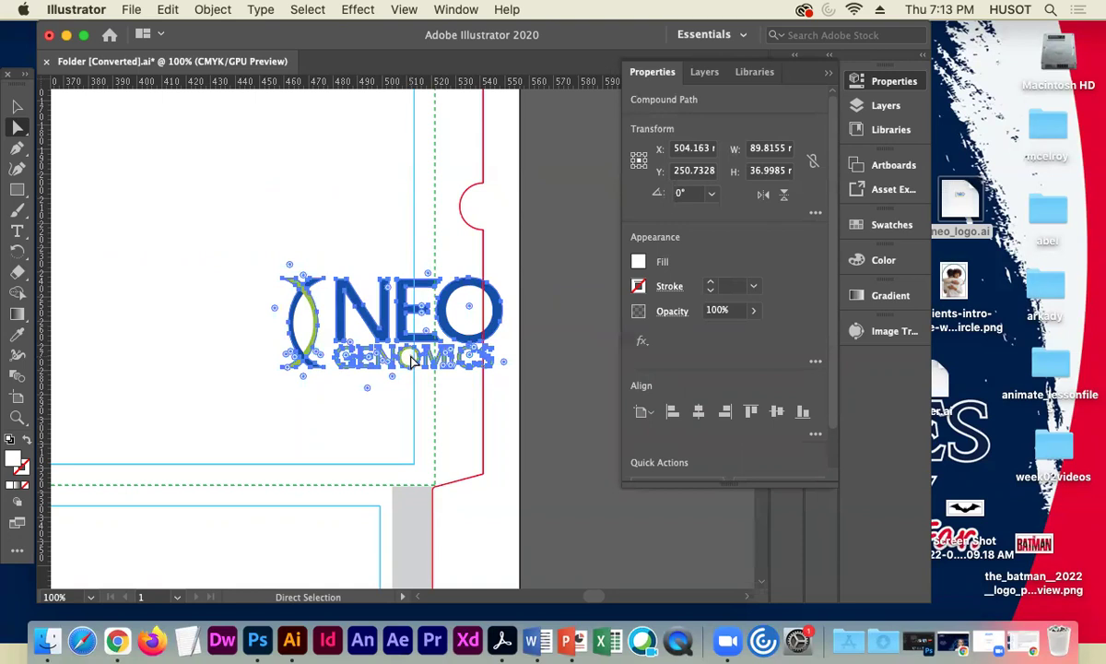
pyautogui.moveTo(413, 363); pyautogui.dragTo(562, 510)
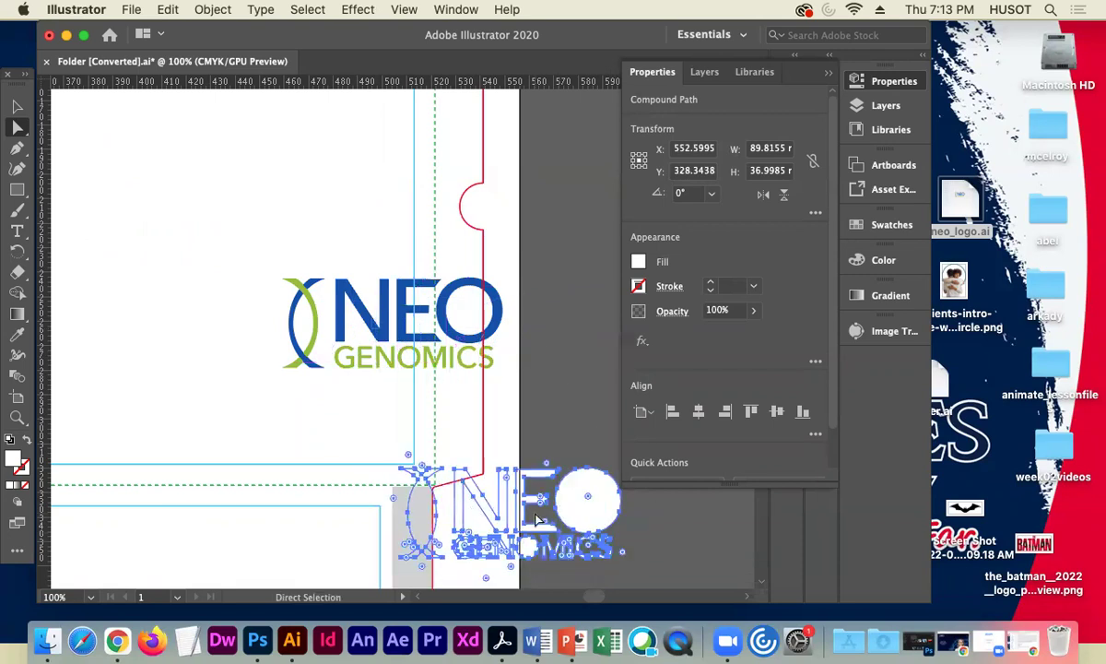
pyautogui.press('Delete')
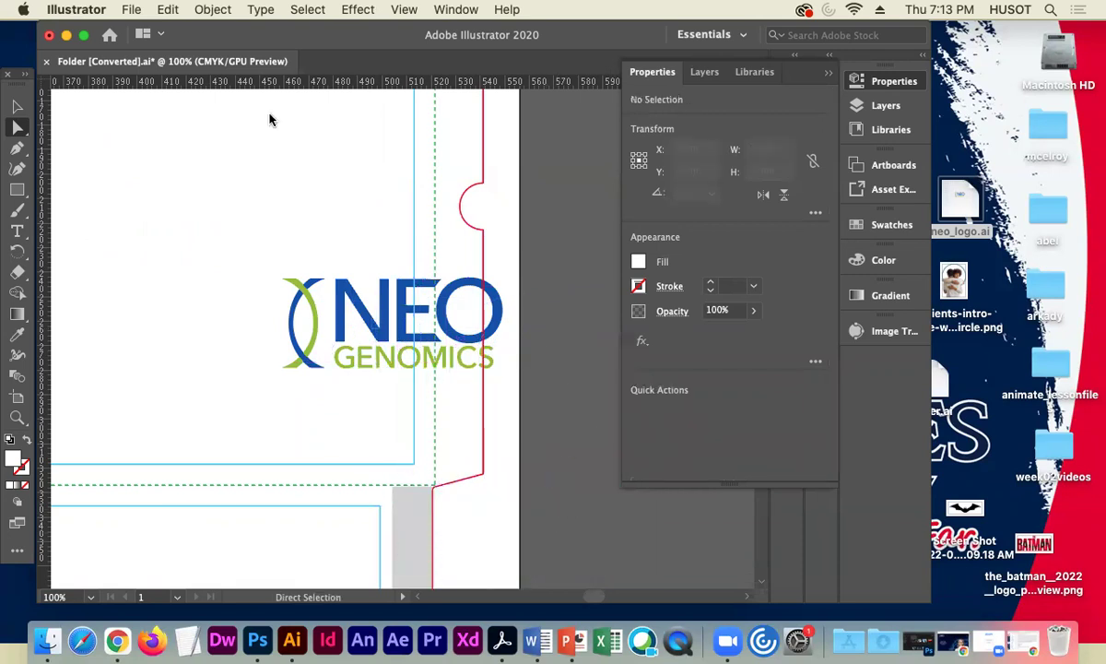
pyautogui.click(17, 107)
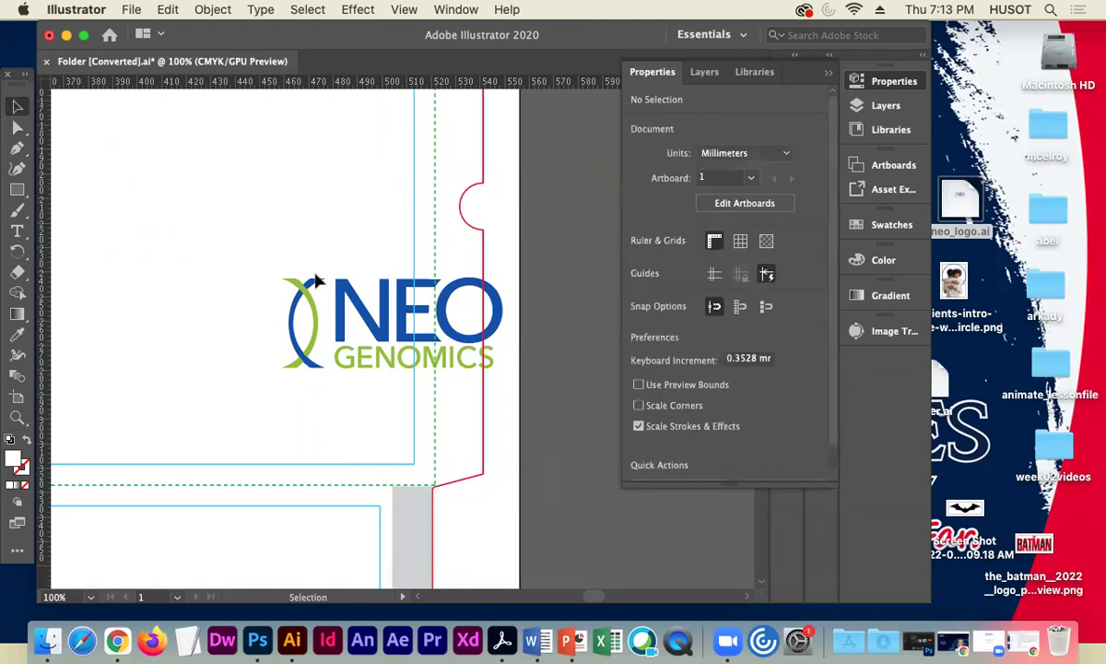
pyautogui.moveTo(391, 327); pyautogui.dragTo(249, 259)
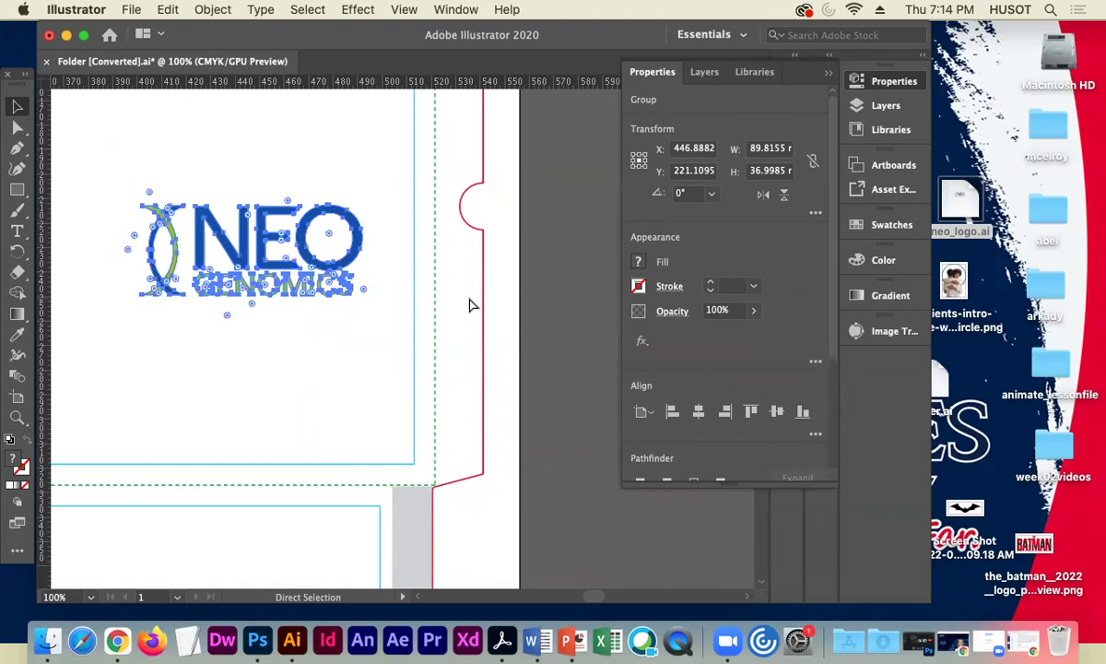
# Duplicate the logo onto the folder's back panel at about X 156 mm, Y 263 mm, and deselect it.
pyautogui.press('super+minus')
pyautogui.press('super+minus')
pyautogui.press('super+minus')
pyautogui.press('super+minus')
pyautogui.press('v')
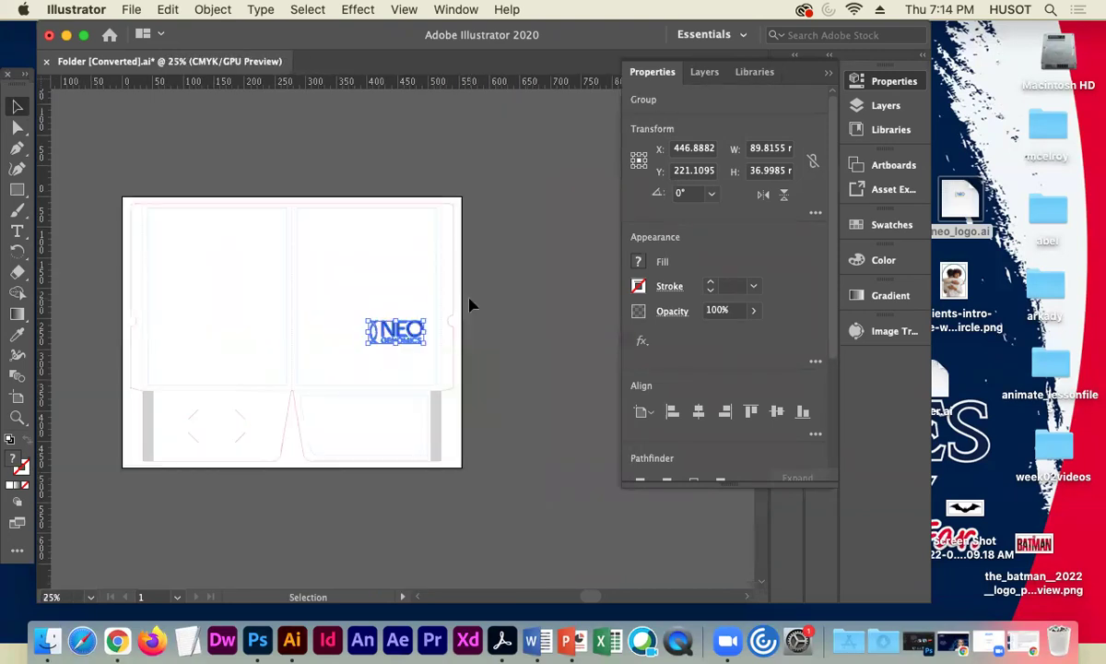
pyautogui.click(409, 337)
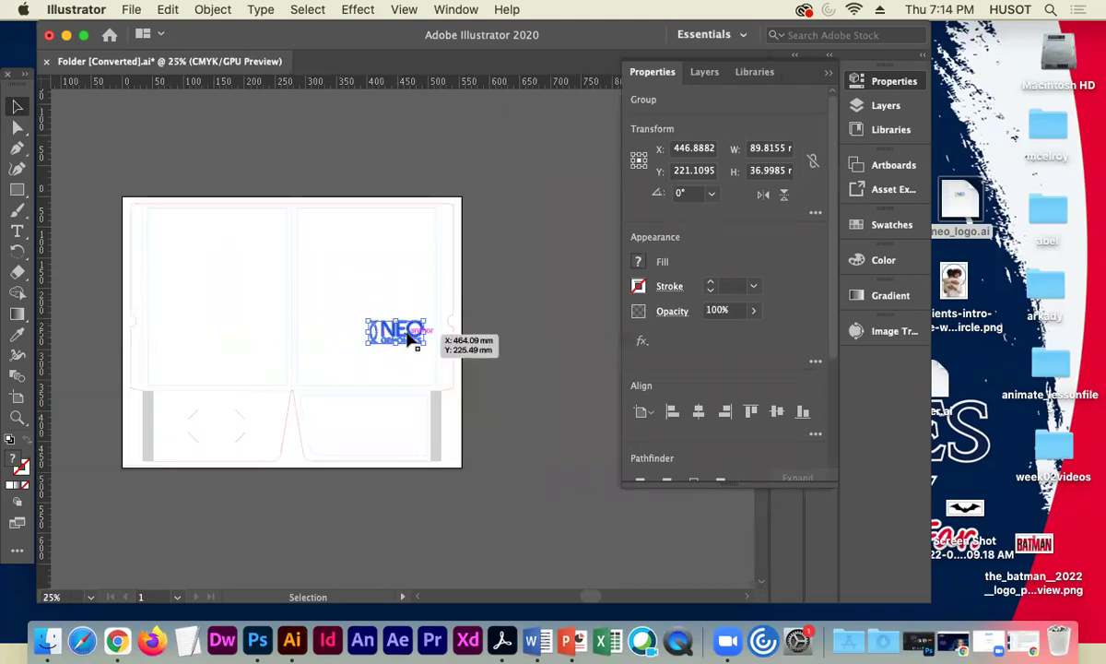
pyautogui.moveTo(408, 336); pyautogui.dragTo(200, 362)
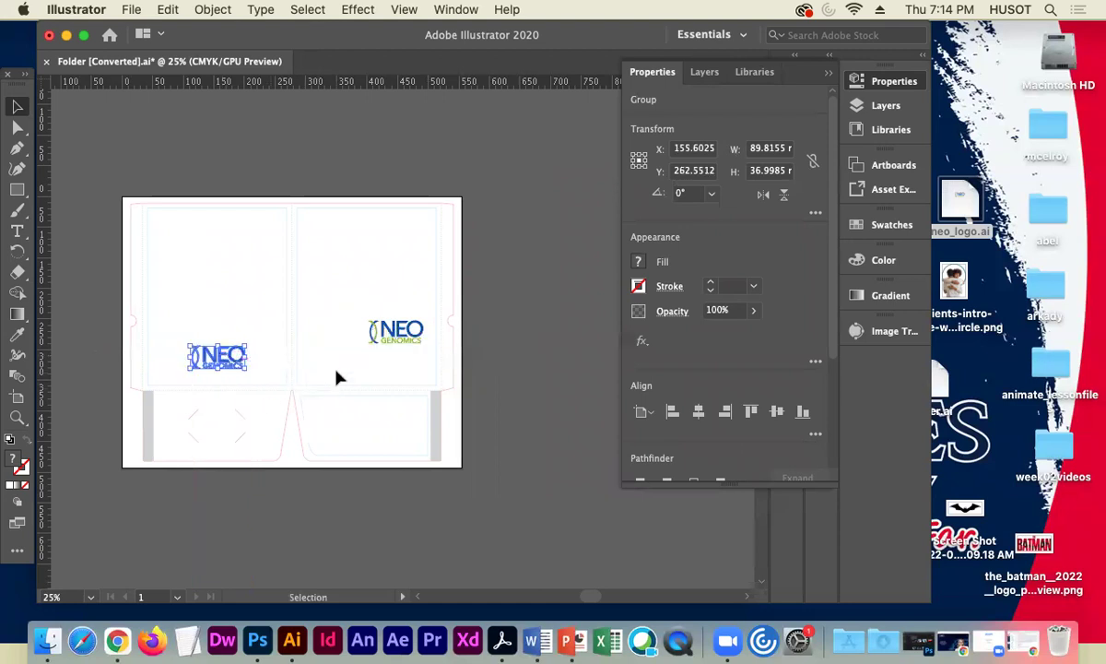
pyautogui.click(312, 342)
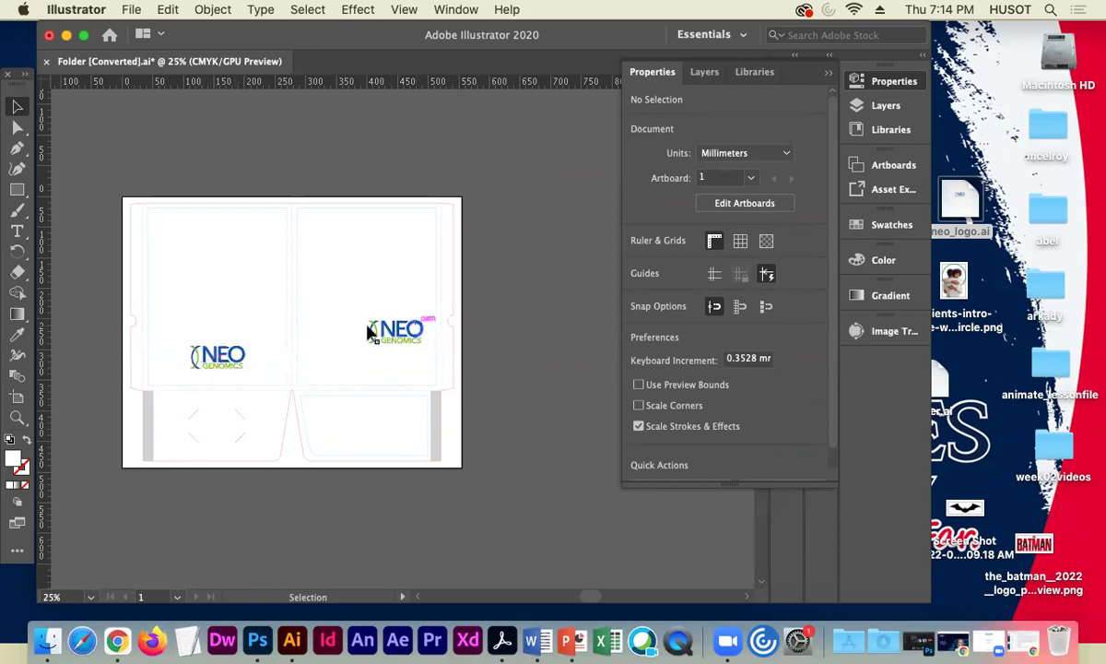
# Place a copy of the front panel logo, rotated 180°, on the pocket below it at about X 406 mm, Y 375 mm.
pyautogui.click(397, 332)
pyautogui.moveTo(403, 335); pyautogui.dragTo(330, 452)
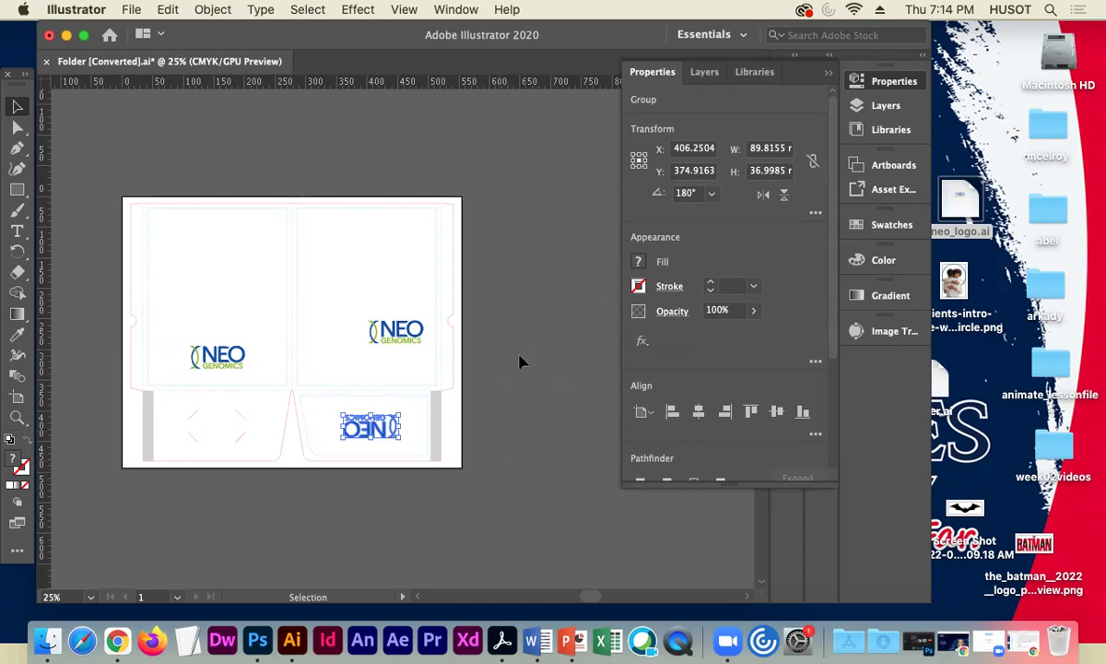
pyautogui.click(498, 337)
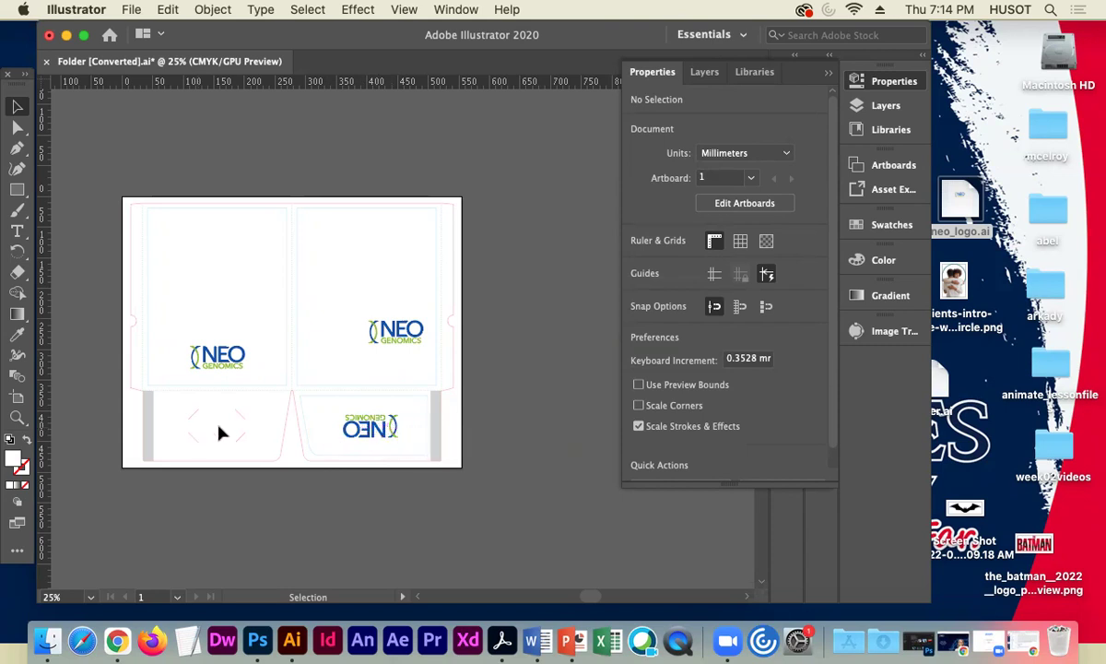
# Try moving the upside-down logo over the business card slits on the other pocket, and undo the move.
pyautogui.moveTo(360, 437); pyautogui.dragTo(209, 436)
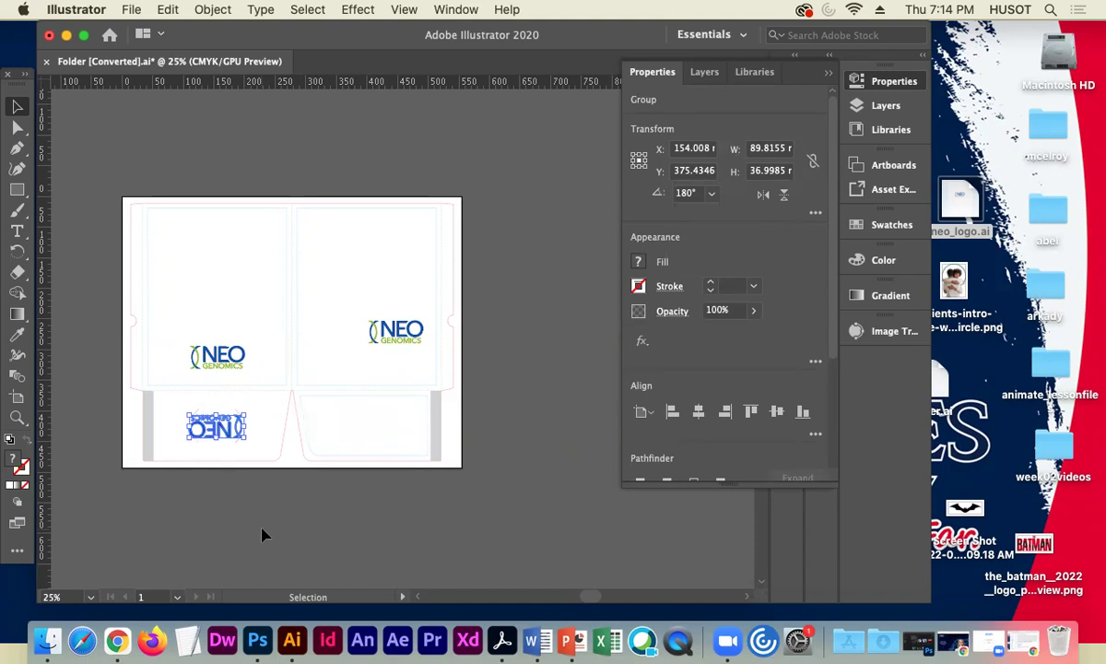
pyautogui.press('super+z')
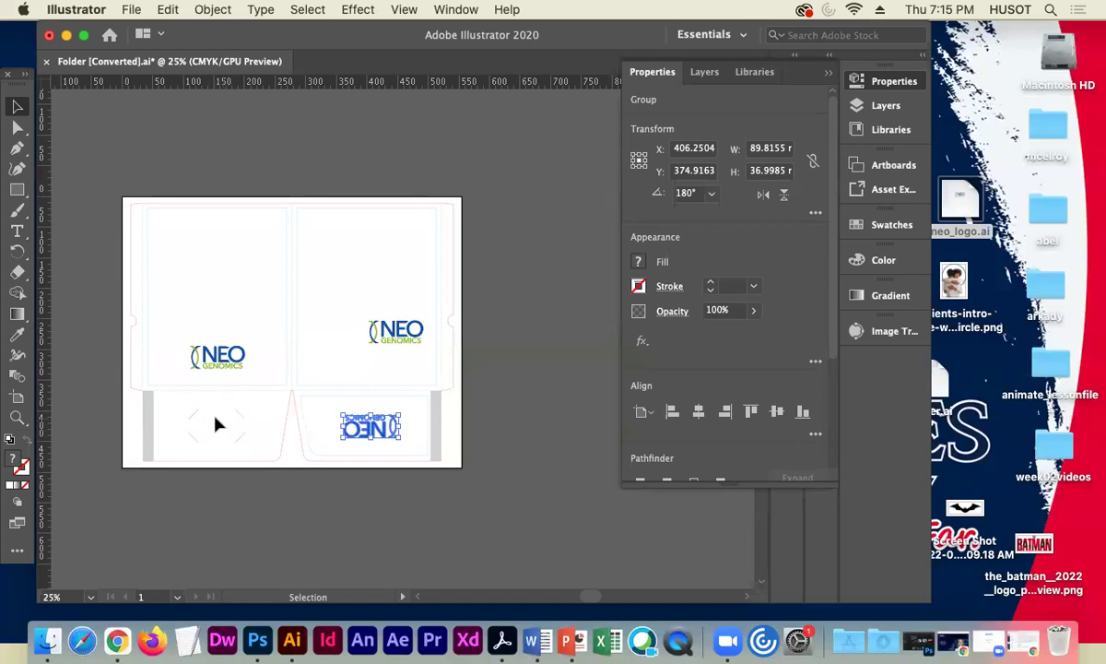
pyautogui.moveTo(363, 431); pyautogui.dragTo(365, 434)
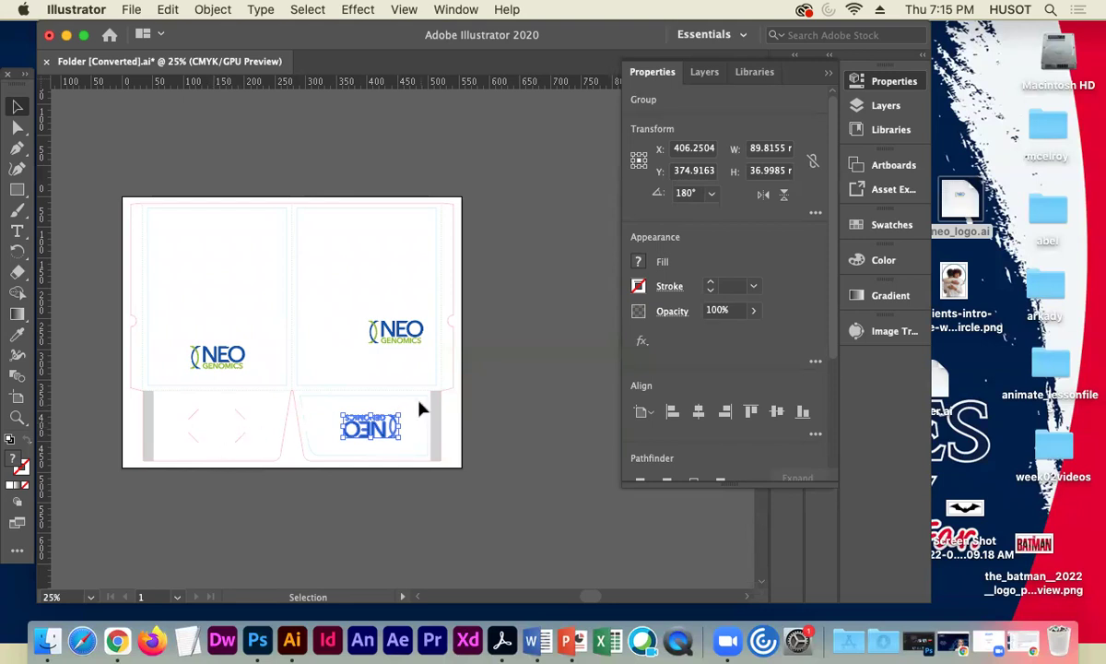
pyautogui.moveTo(382, 428); pyautogui.dragTo(353, 344)
pyautogui.moveTo(342, 440)
pyautogui.mouseDown()
pyautogui.moveTo(395, 413)
pyautogui.moveTo(353, 443)
pyautogui.mouseUp()
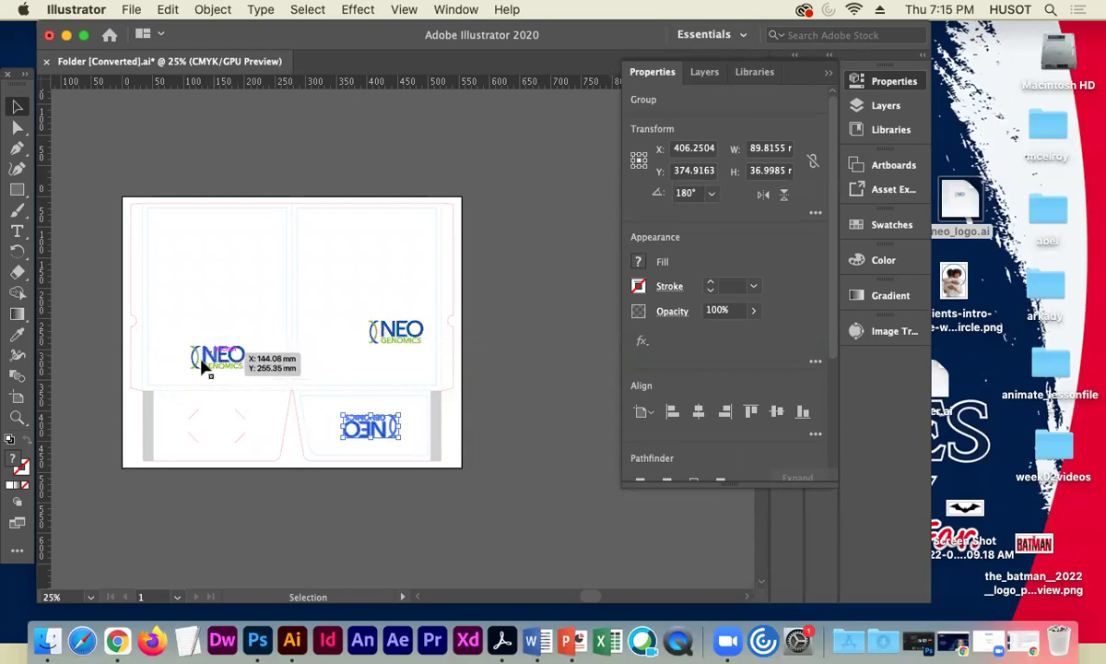
pyautogui.moveTo(343, 440)
pyautogui.mouseDown()
pyautogui.moveTo(375, 415)
pyautogui.moveTo(361, 426)
pyautogui.moveTo(385, 423)
pyautogui.moveTo(344, 440)
pyautogui.mouseUp()
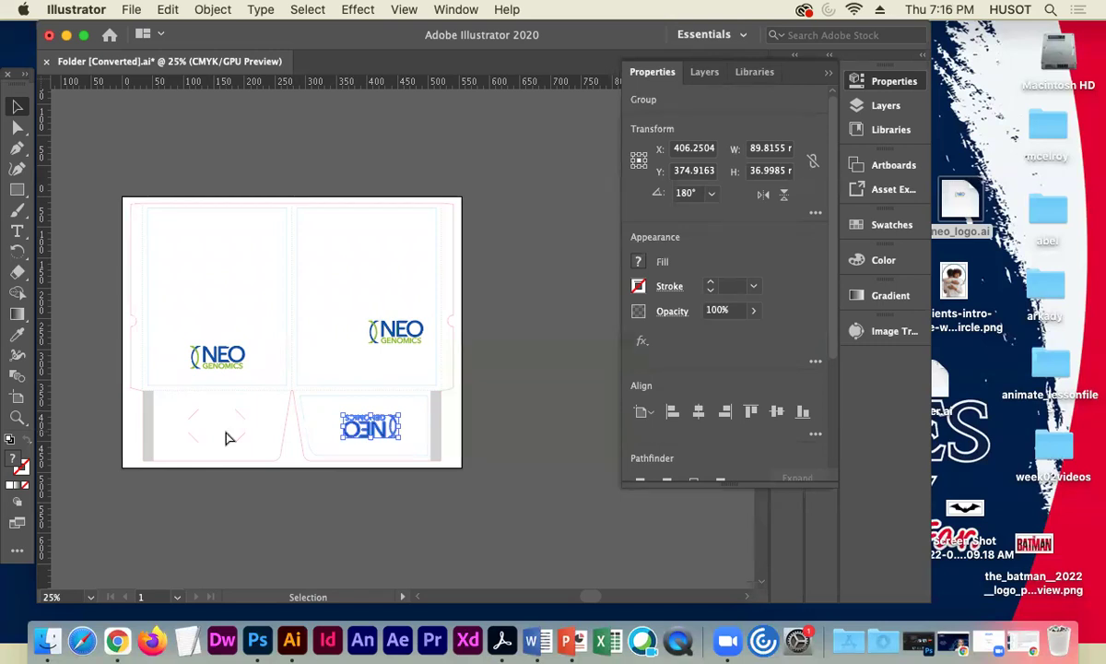
# Collapse the Properties panel to reveal the whole folder at 33.33%, and select the front panel logo.
pyautogui.press('super+equal')
pyautogui.scroll(-3, 231, 424)
pyautogui.moveTo(249, 173); pyautogui.dragTo(264, 304)
pyautogui.click(831, 76)
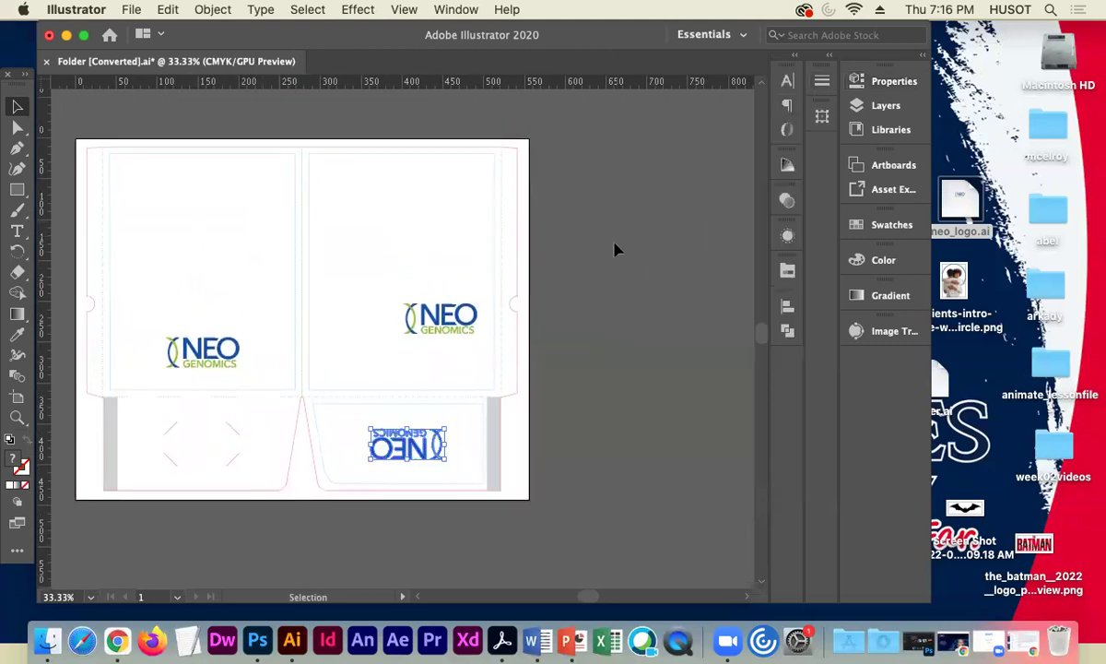
pyautogui.click(435, 322)
pyautogui.moveTo(435, 323); pyautogui.dragTo(435, 322)
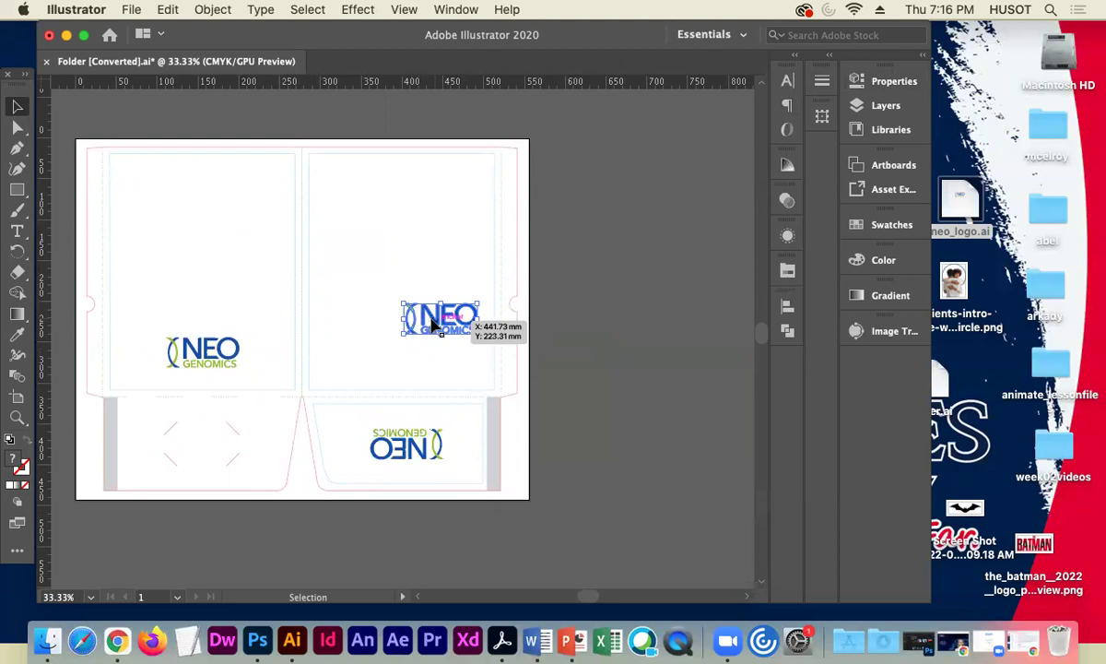
pyautogui.moveTo(540, 271); pyautogui.dragTo(544, 276)
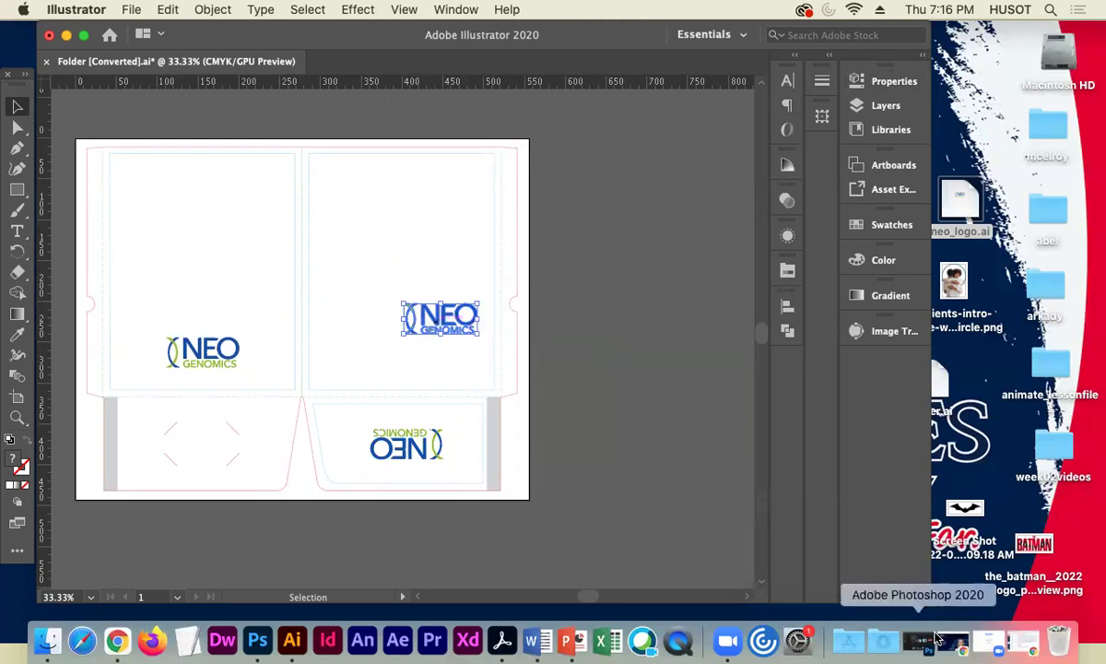
# Switch to neogenomics.com in Chrome and arrange its window over the folder artwork to compare the logos.
pyautogui.click(1019, 640)
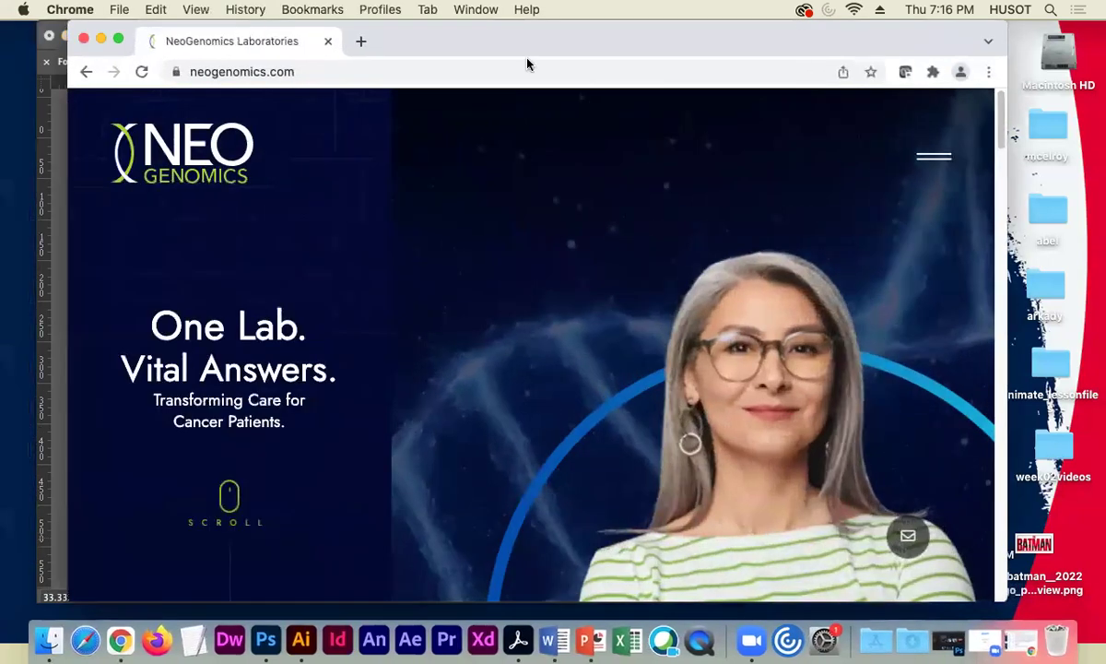
pyautogui.moveTo(124, 20); pyautogui.dragTo(124, 64)
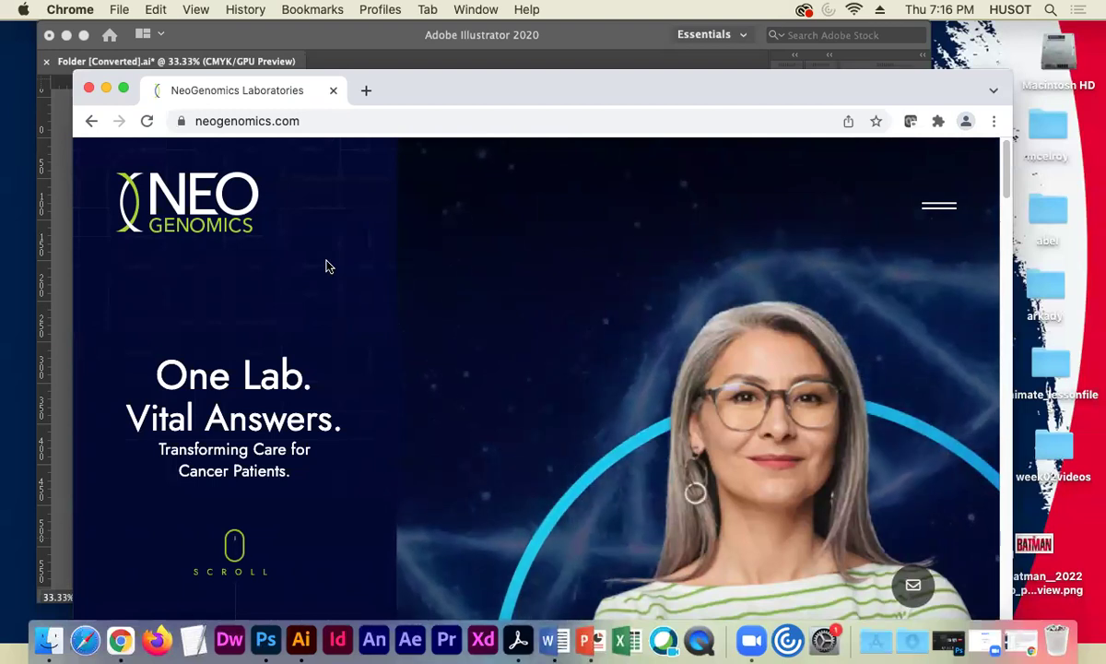
pyautogui.moveTo(392, 90); pyautogui.dragTo(637, 221)
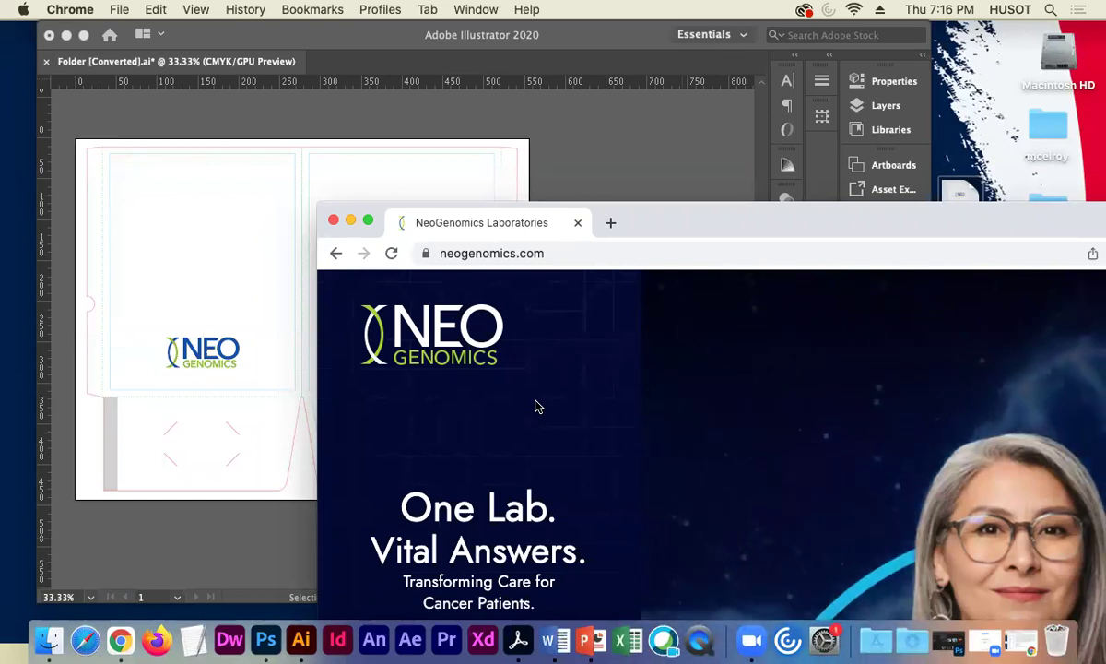
pyautogui.moveTo(680, 219); pyautogui.dragTo(531, 110)
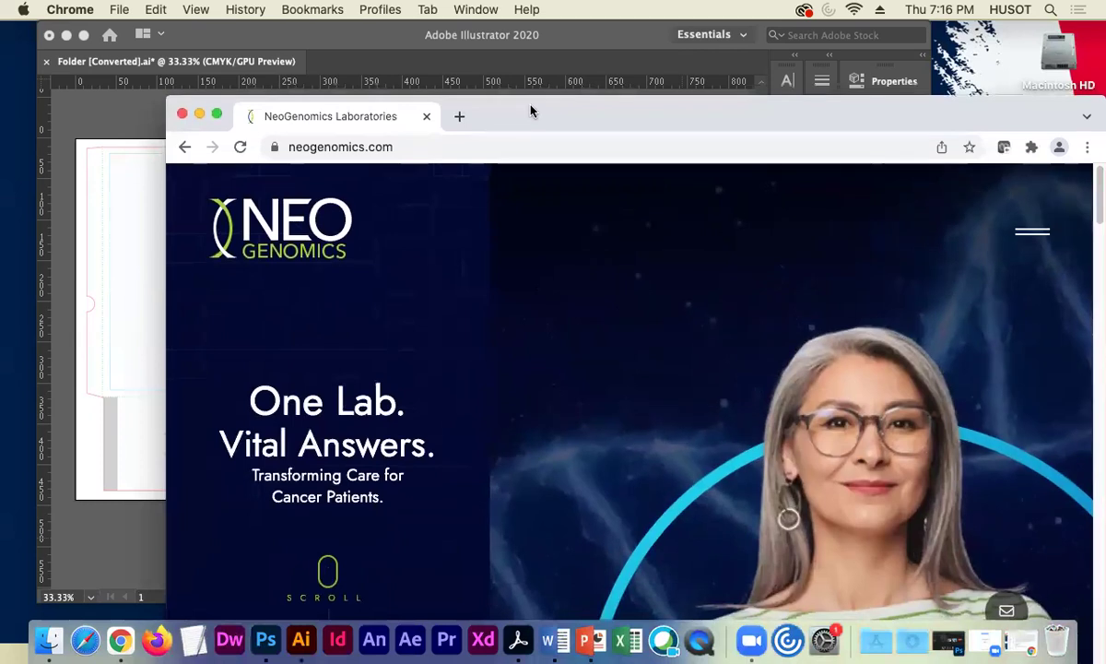
# Examine the NeoGenomics home page's colours, typography and imagery as reference for the folder design.
pyautogui.scroll(-3, 589, 329)
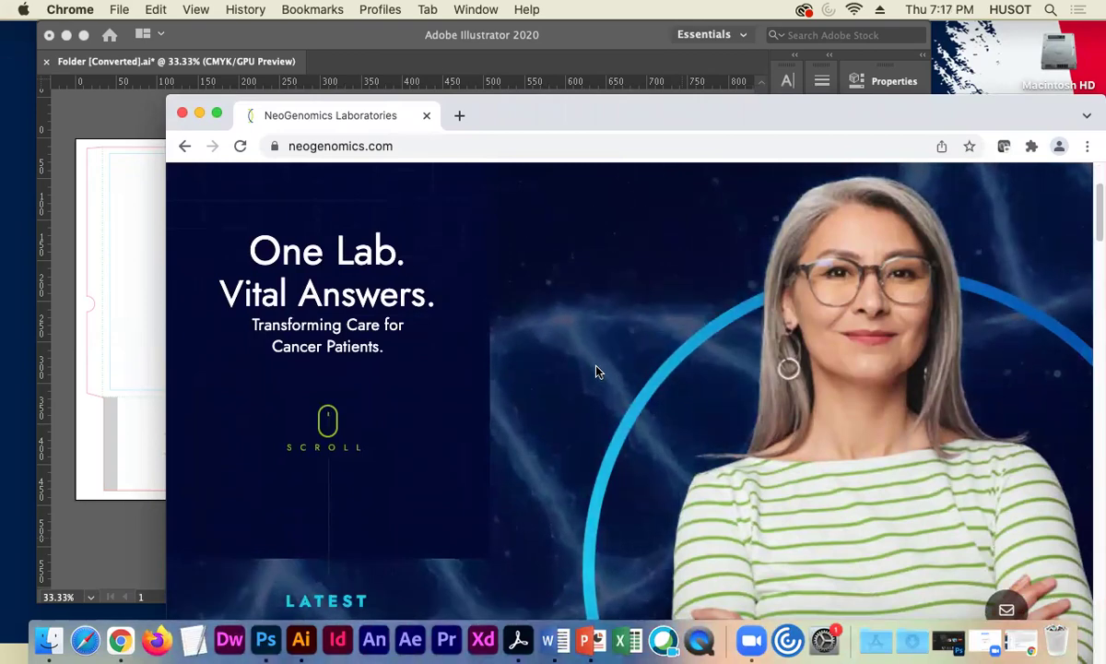
pyautogui.scroll(-5, 595, 369)
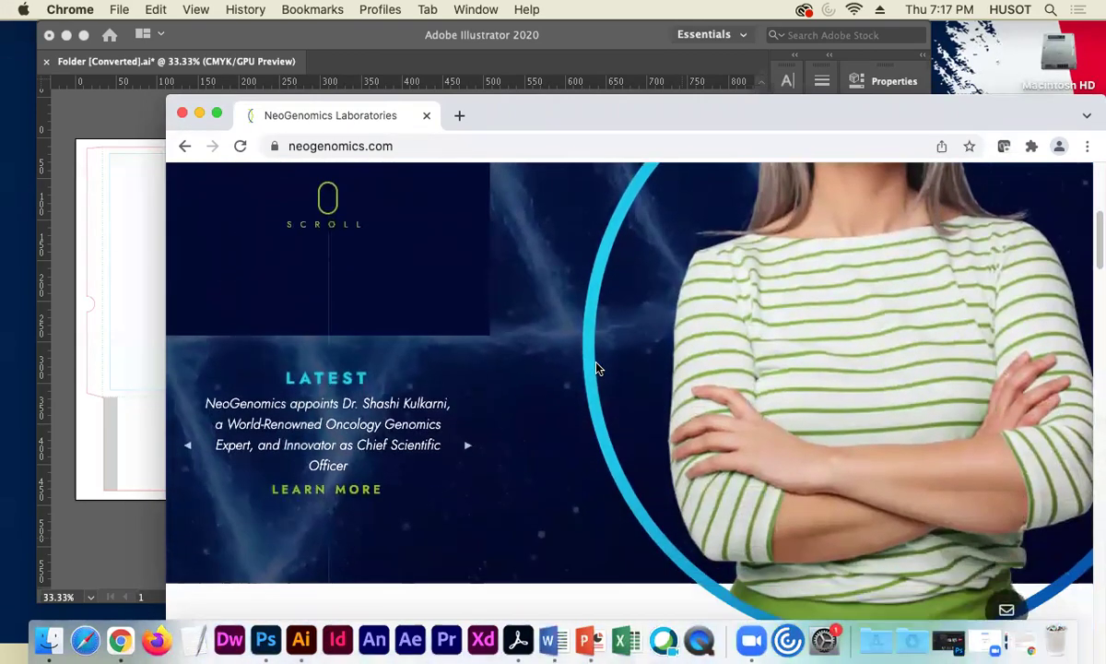
pyautogui.scroll(-2, 596, 369)
pyautogui.scroll(-3, 601, 370)
pyautogui.scroll(8, 614, 371)
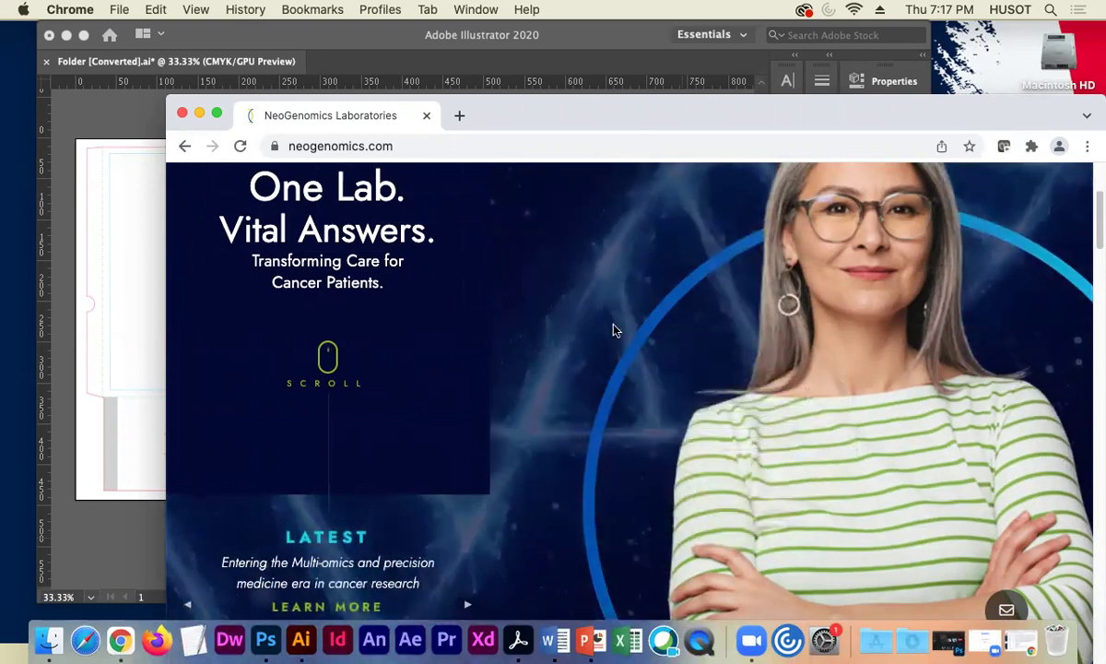
pyautogui.scroll(-5, 642, 328)
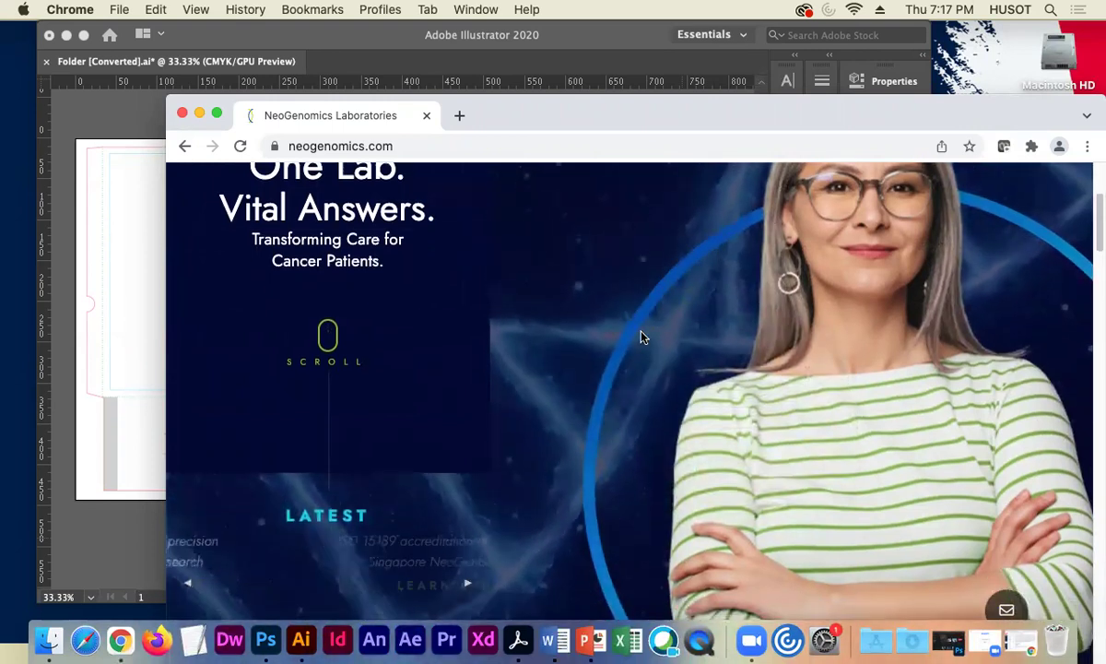
# Save the home page's image of the woman in the striped top to the desktop.
pyautogui.scroll(-5, 648, 332)
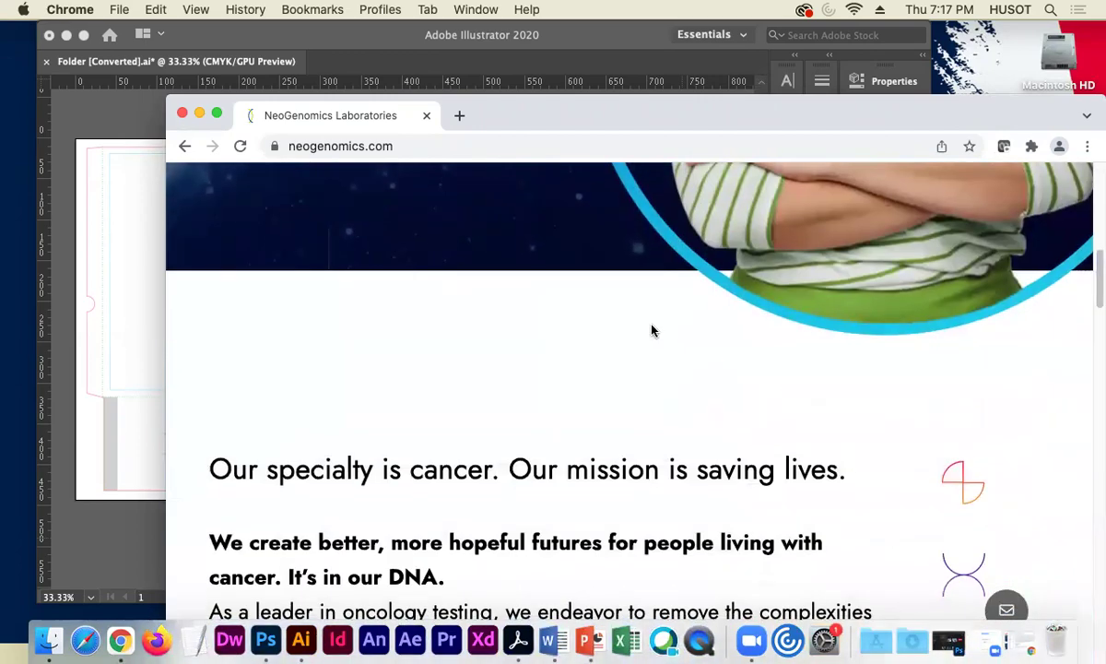
pyautogui.moveTo(835, 116); pyautogui.dragTo(585, 92)
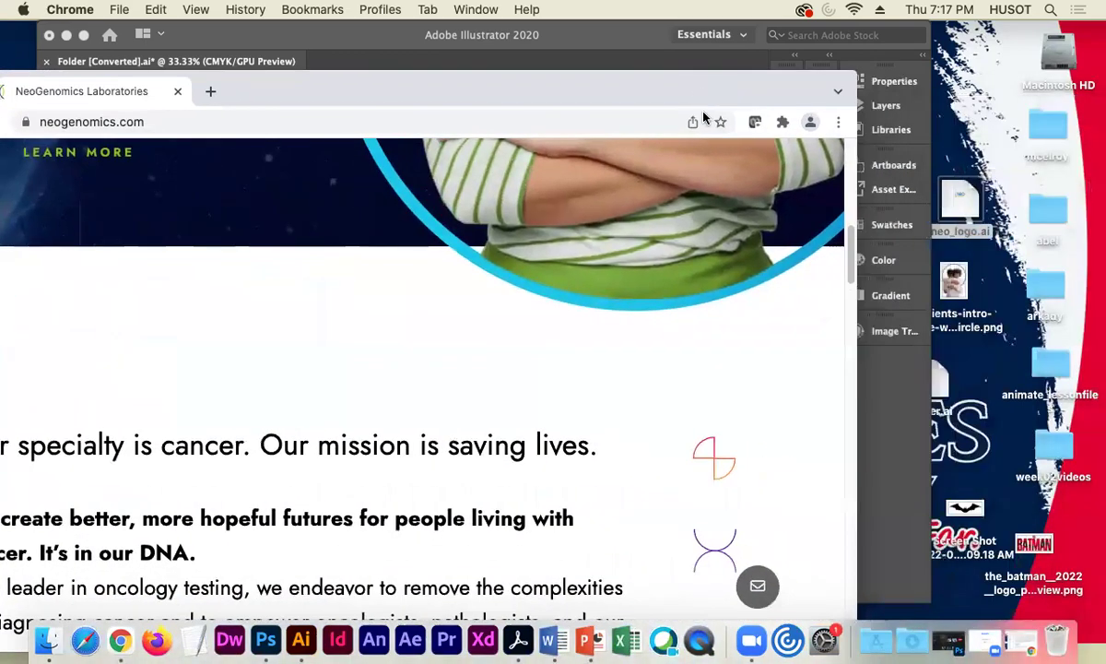
pyautogui.moveTo(719, 275); pyautogui.dragTo(979, 387)
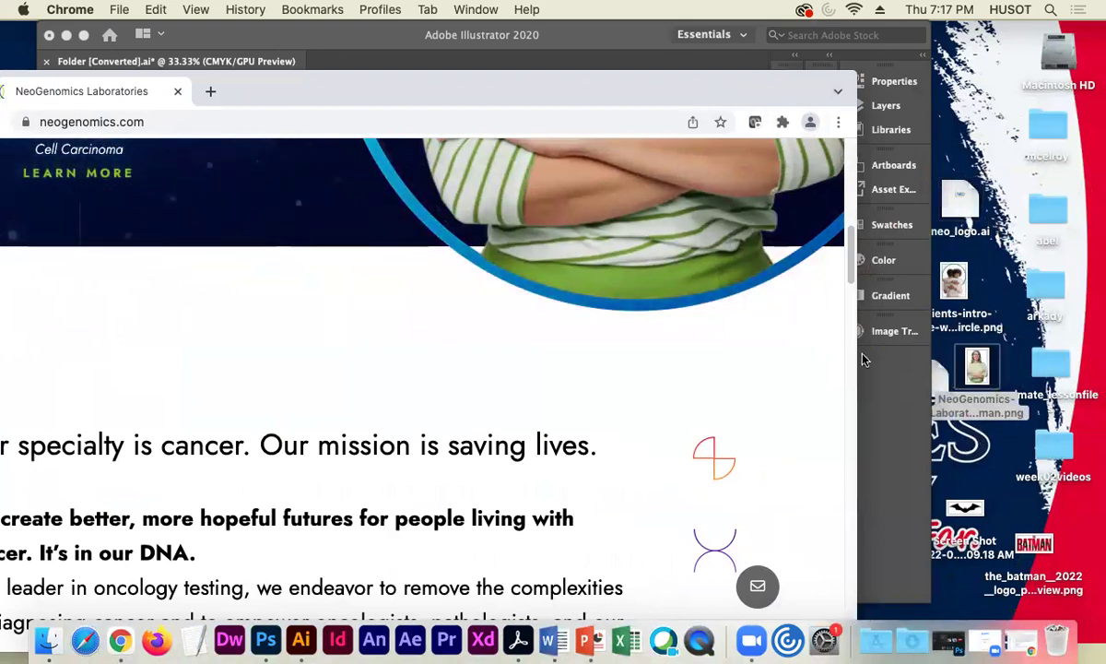
# Save the orange diagnostic, purple pharma and dashed-circle informatics icons from the mission section to the desktop.
pyautogui.moveTo(561, 93); pyautogui.dragTo(687, 67)
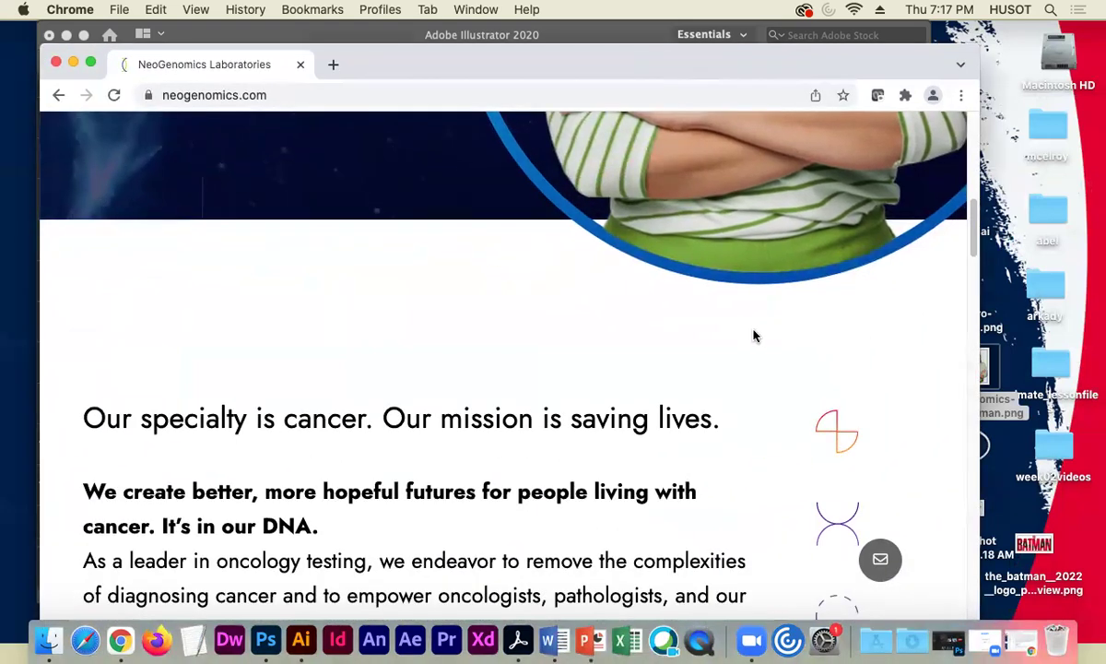
pyautogui.scroll(-3, 756, 333)
pyautogui.scroll(-1, 758, 333)
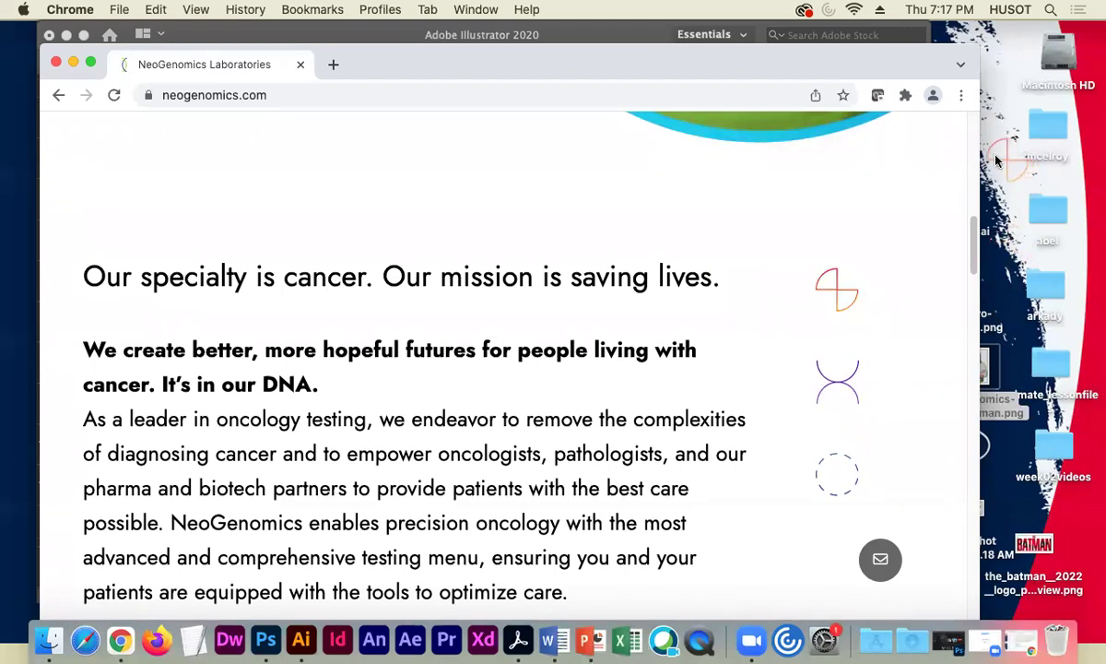
pyautogui.moveTo(996, 161); pyautogui.dragTo(999, 160)
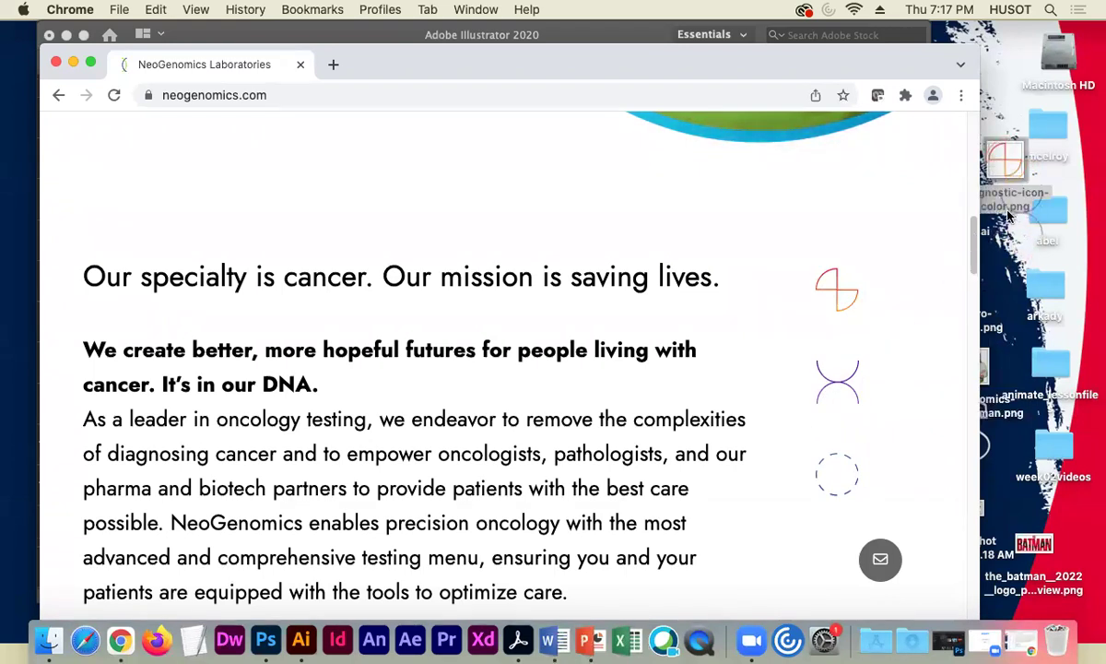
pyautogui.moveTo(999, 216); pyautogui.dragTo(1000, 215)
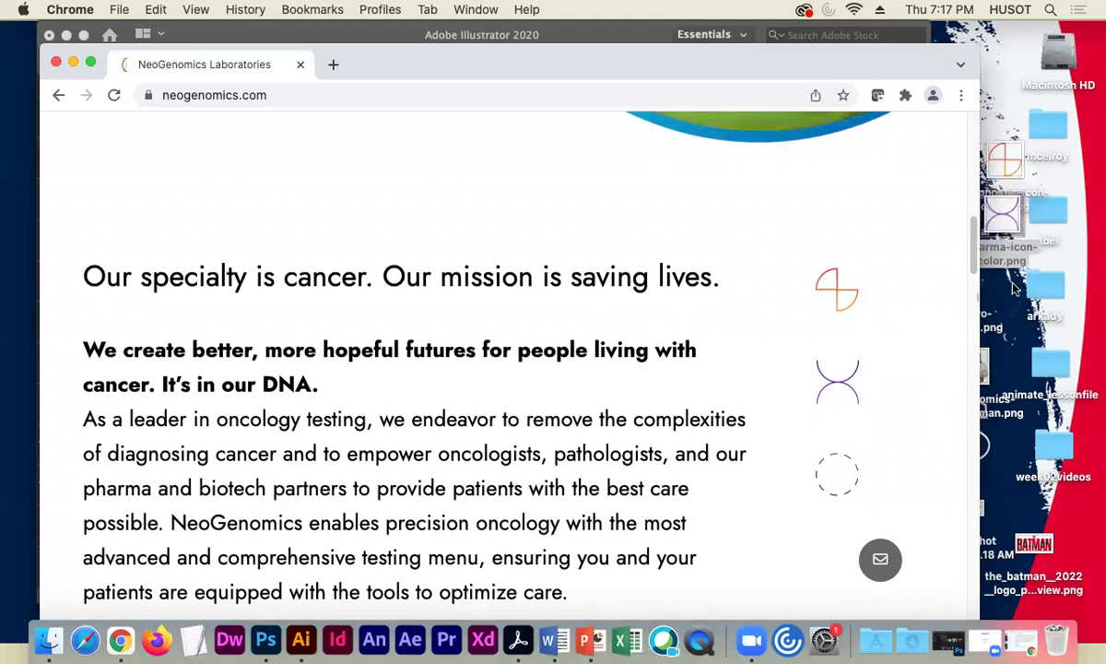
pyautogui.moveTo(1017, 274); pyautogui.dragTo(996, 295)
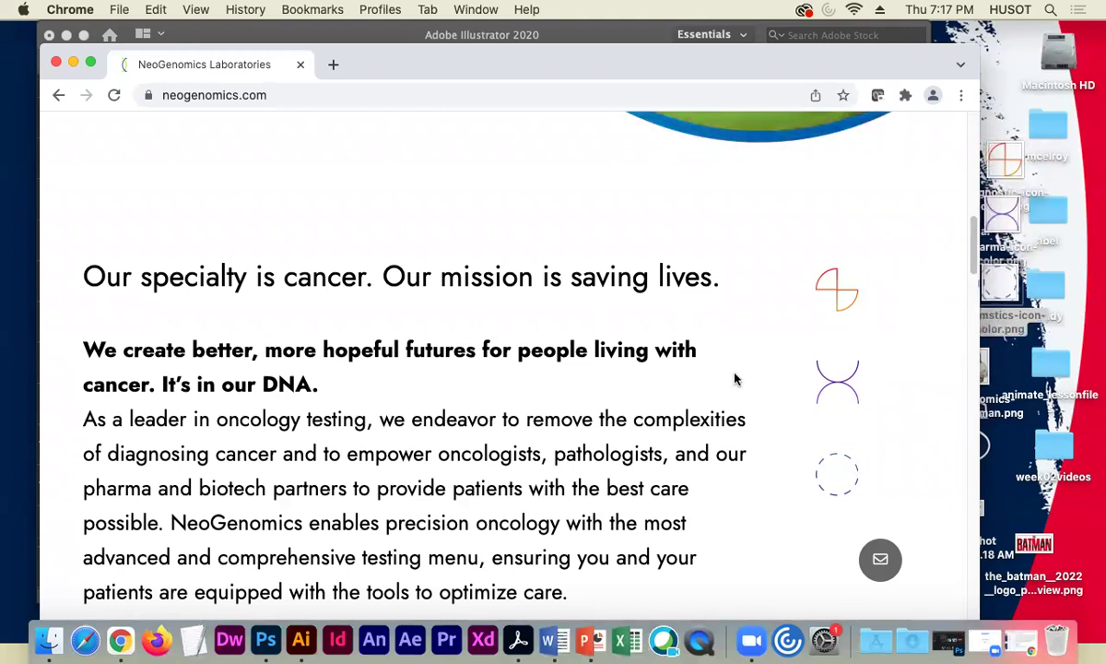
# Examine the home page's service bands, patients section and footer for more graphics, colours and text usable on the folder.
pyautogui.scroll(-10, 620, 417)
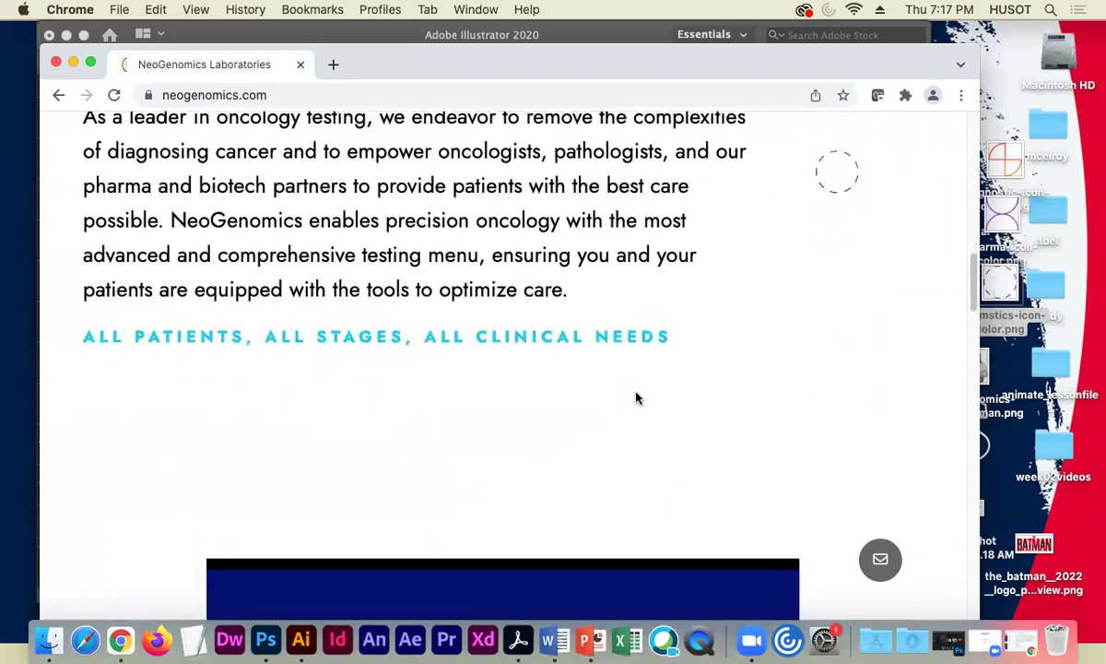
pyautogui.scroll(-15, 639, 398)
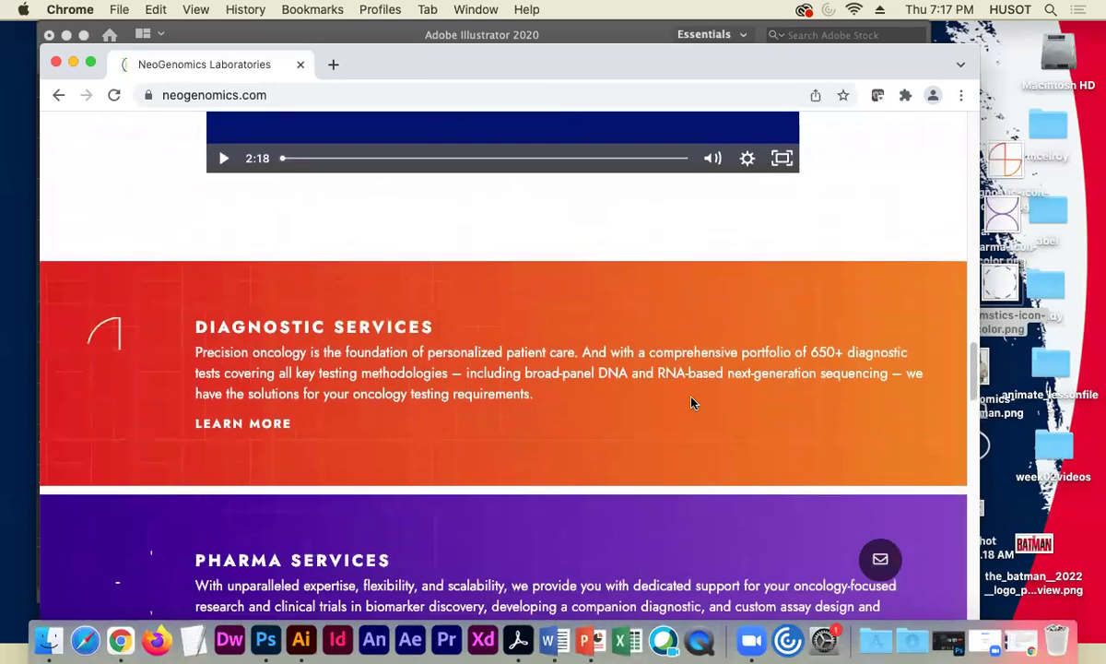
pyautogui.scroll(-3, 685, 408)
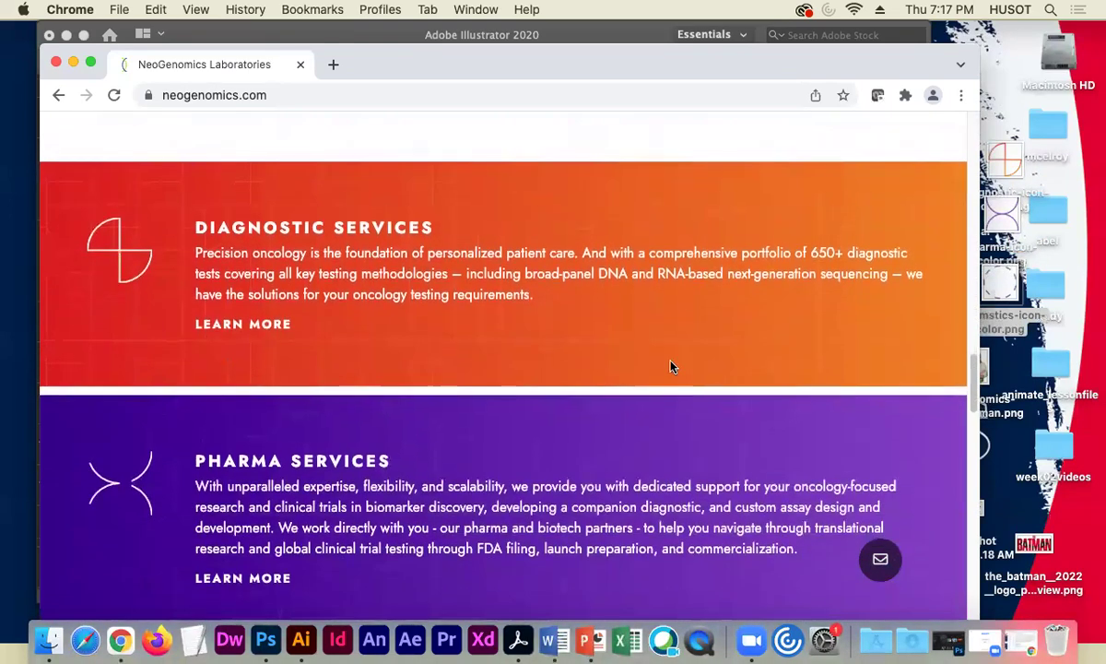
pyautogui.scroll(-4, 662, 405)
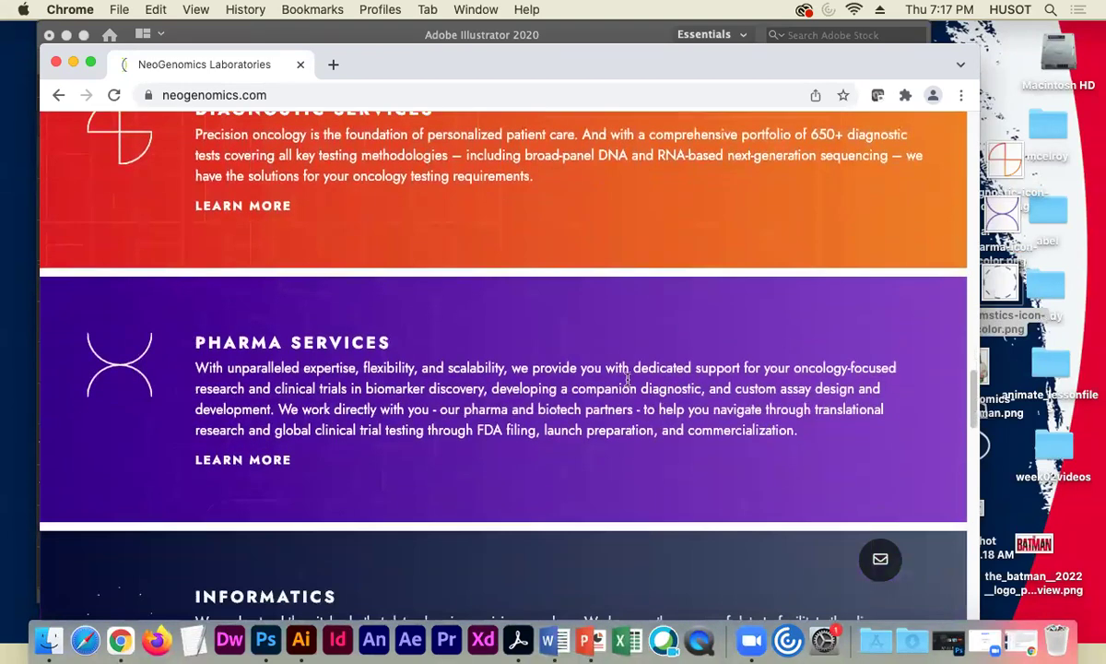
pyautogui.scroll(-9, 621, 406)
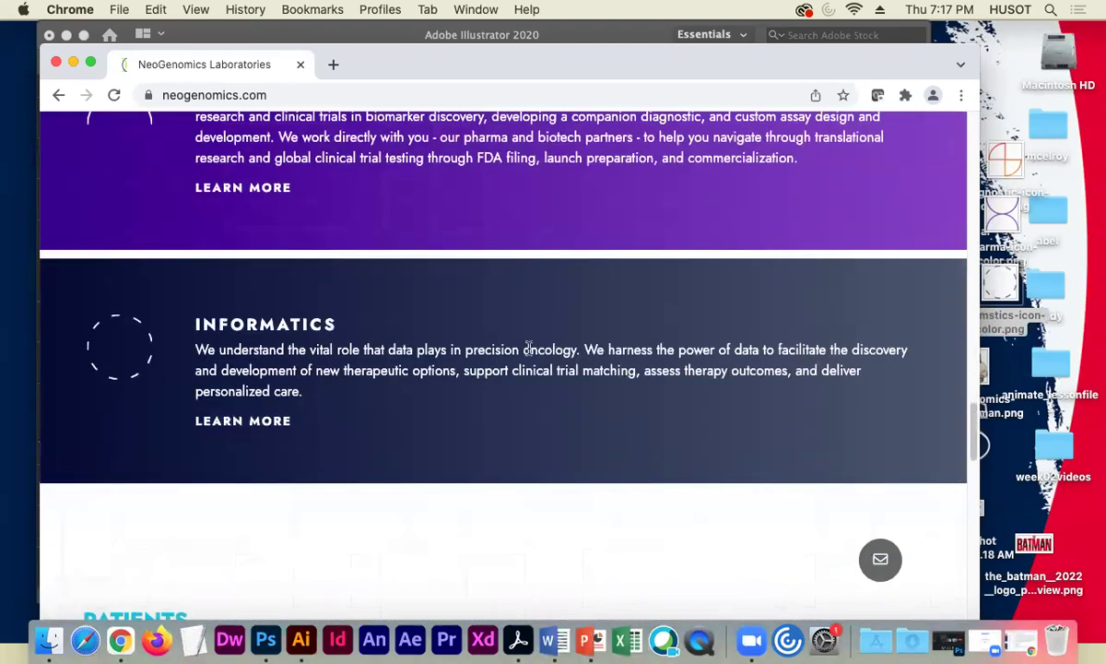
pyautogui.scroll(-15, 607, 375)
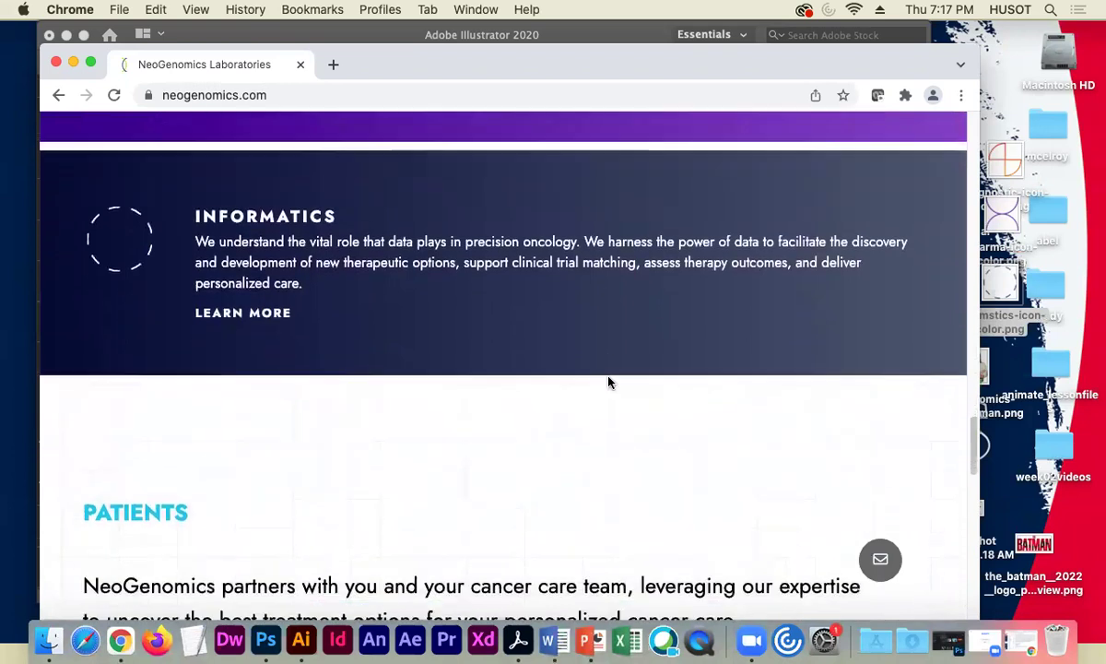
pyautogui.scroll(-11, 611, 382)
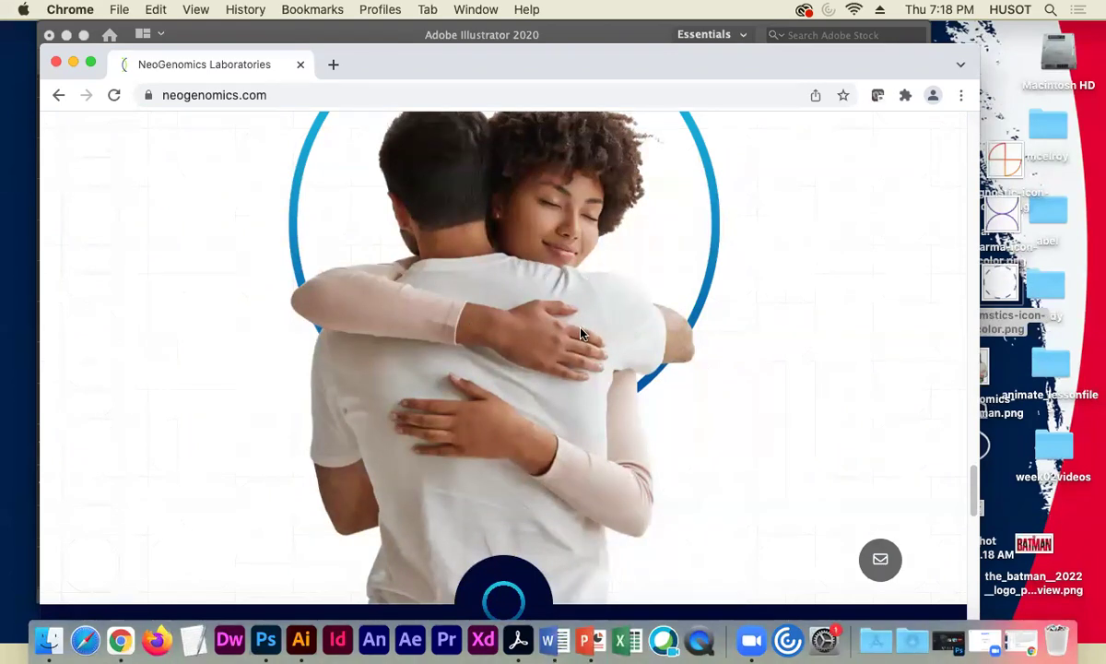
pyautogui.scroll(-20, 581, 333)
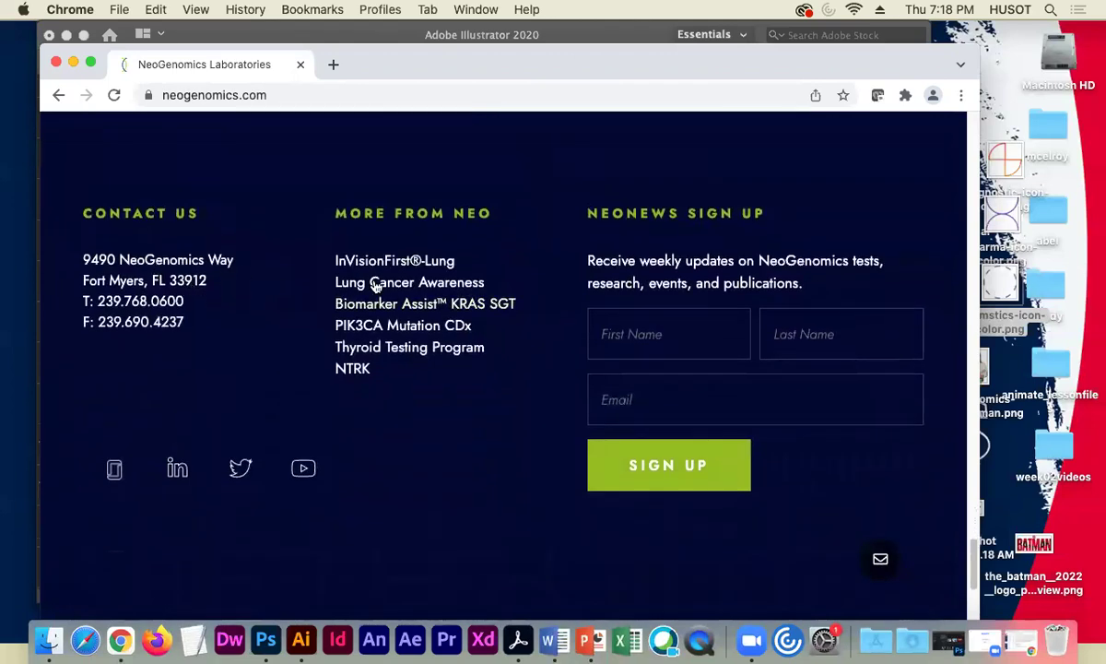
# Copy the footer's company address, phone and fax lines and paste them as text onto the folder's back panel in Illustrator.
pyautogui.scroll(1, 166, 323)
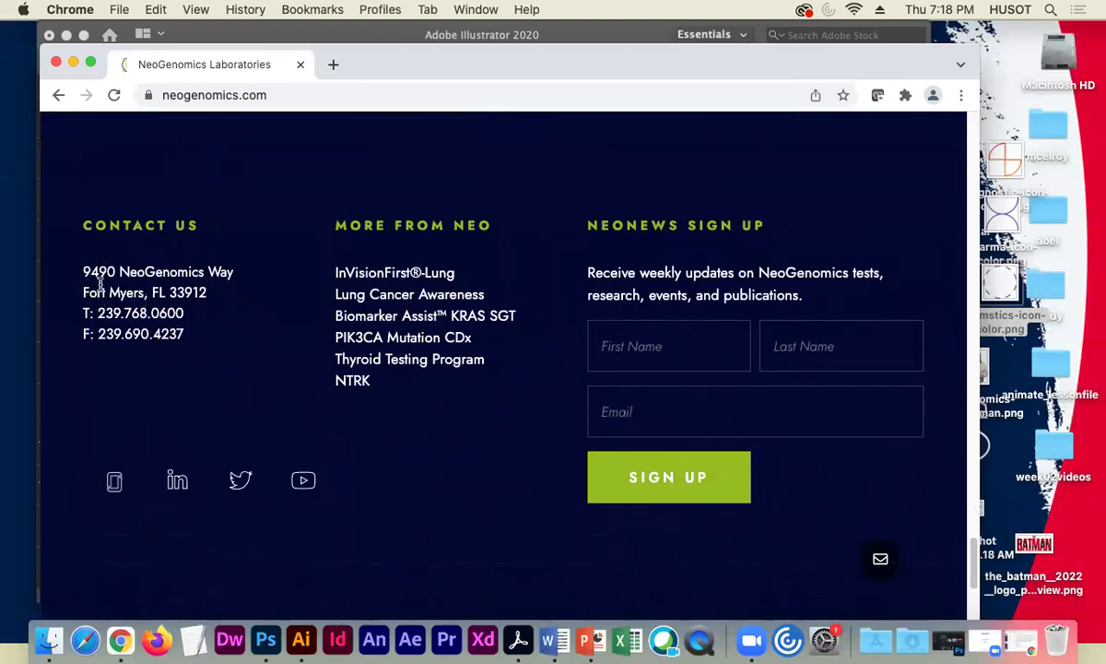
pyautogui.moveTo(89, 270); pyautogui.dragTo(211, 344)
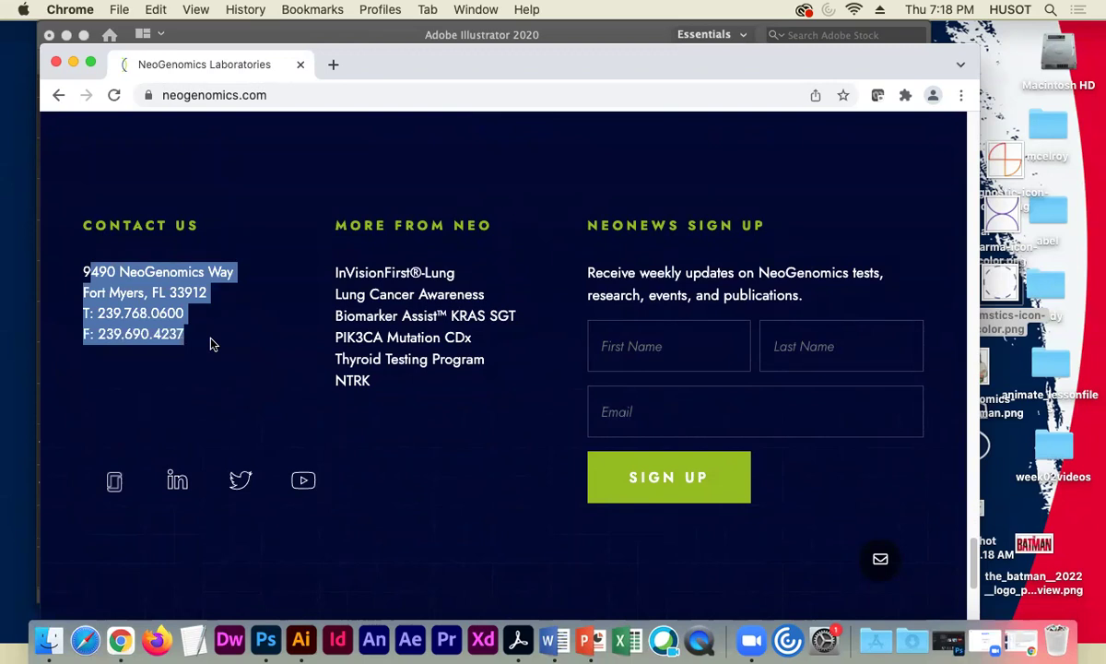
pyautogui.click(84, 270)
pyautogui.moveTo(83, 272); pyautogui.dragTo(159, 330)
pyautogui.click(72, 65)
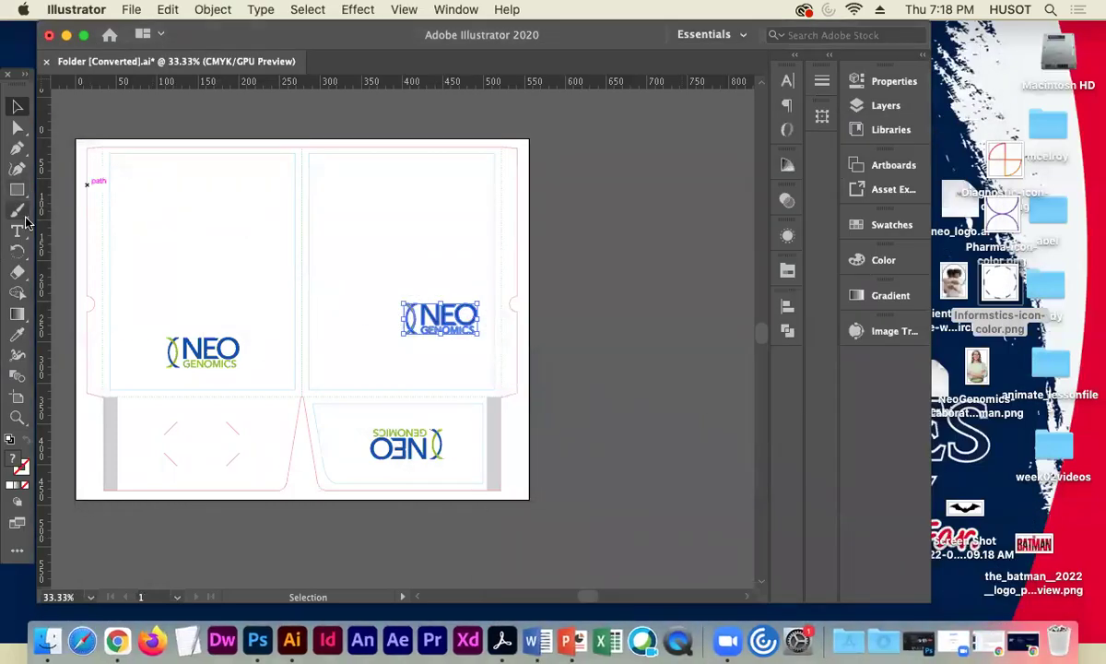
pyautogui.click(29, 227)
pyautogui.press('cmd+v')
pyautogui.click(15, 108)
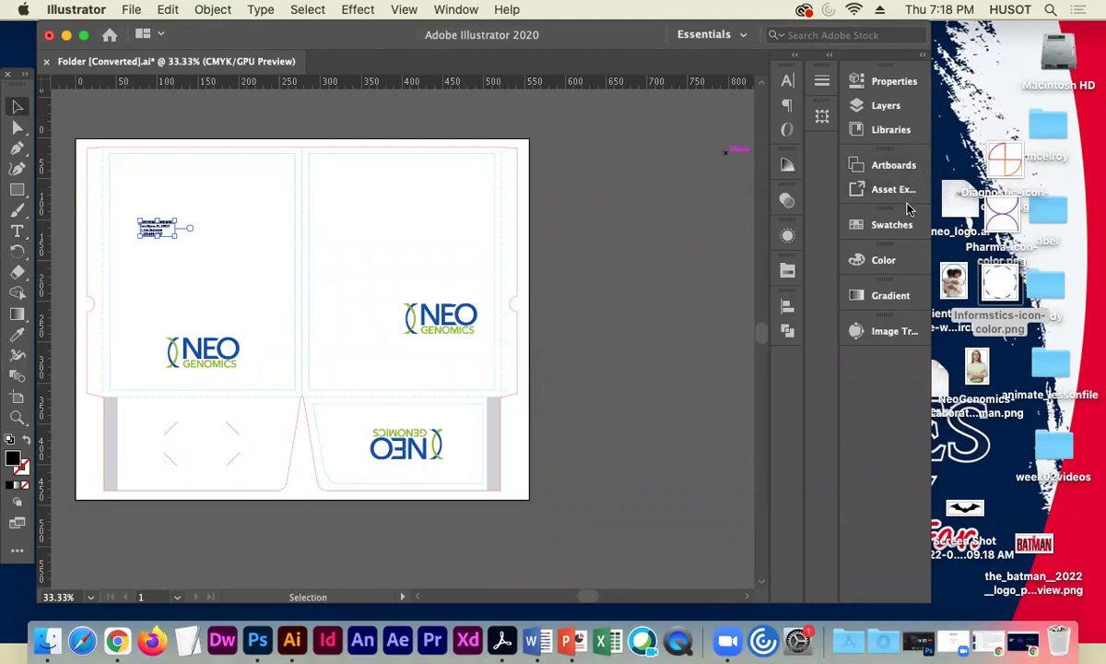
# Enlarge the contact text to 32 pt and move it onto the pasteboard beside the folder.
pyautogui.click(785, 82)
pyautogui.moveTo(594, 152); pyautogui.dragTo(513, 198)
pyautogui.moveTo(229, 254); pyautogui.dragTo(705, 440)
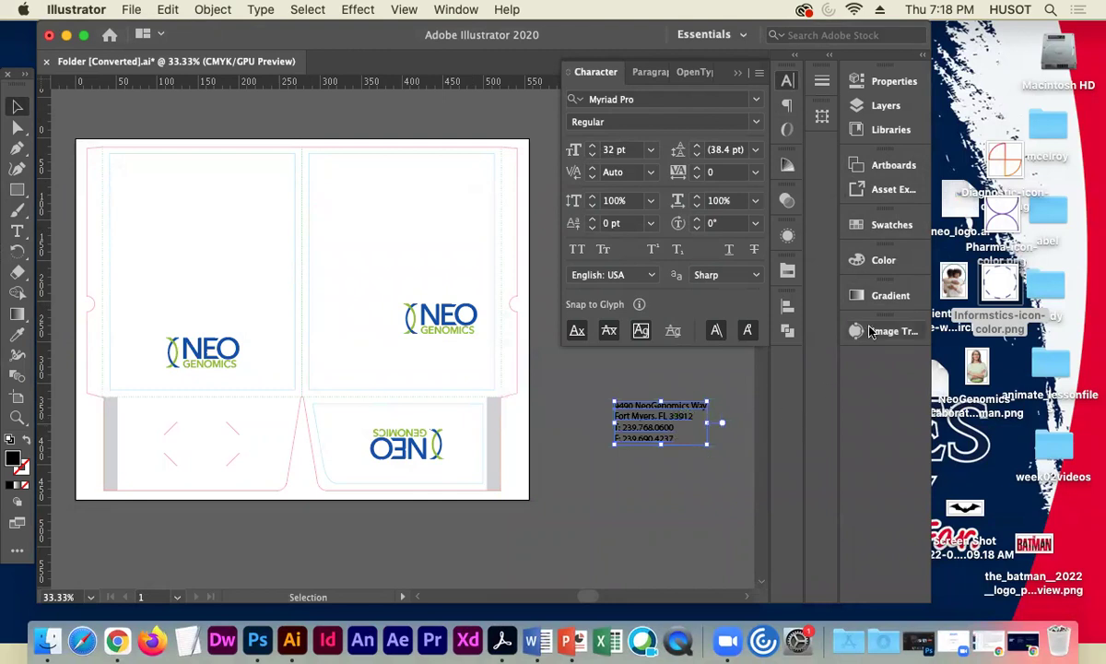
# Place the Informatics, Pharma and Diagnostic icon files from the desktop on the pasteboard below the contact text.
pyautogui.moveTo(995, 288); pyautogui.dragTo(599, 496)
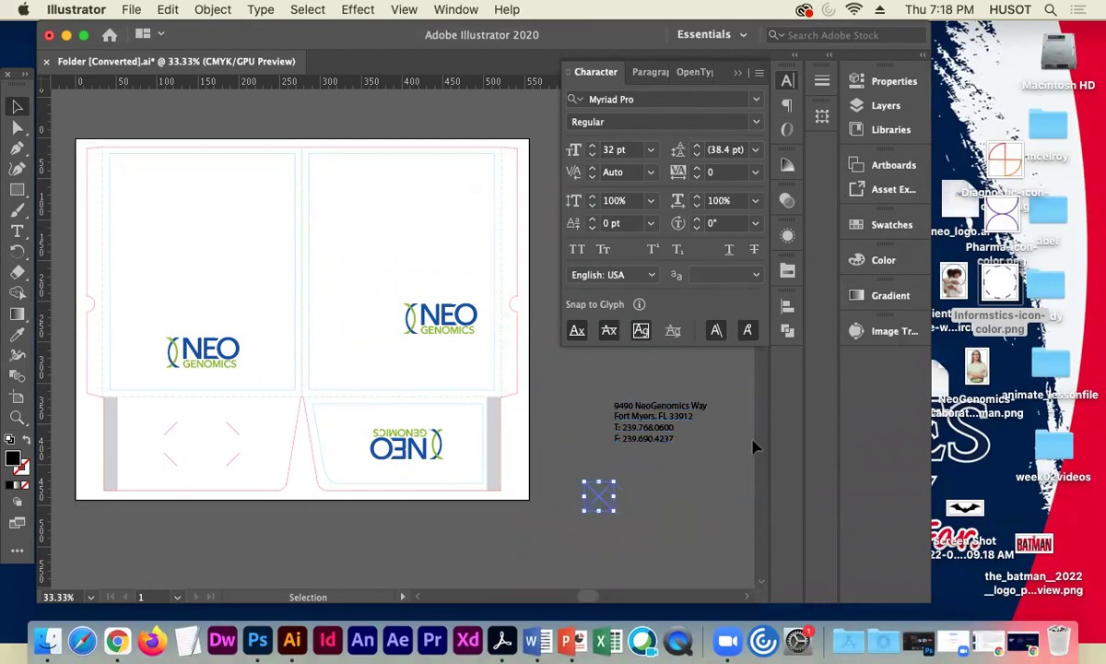
pyautogui.moveTo(1005, 201); pyautogui.dragTo(555, 481)
pyautogui.moveTo(1004, 162); pyautogui.dragTo(680, 484)
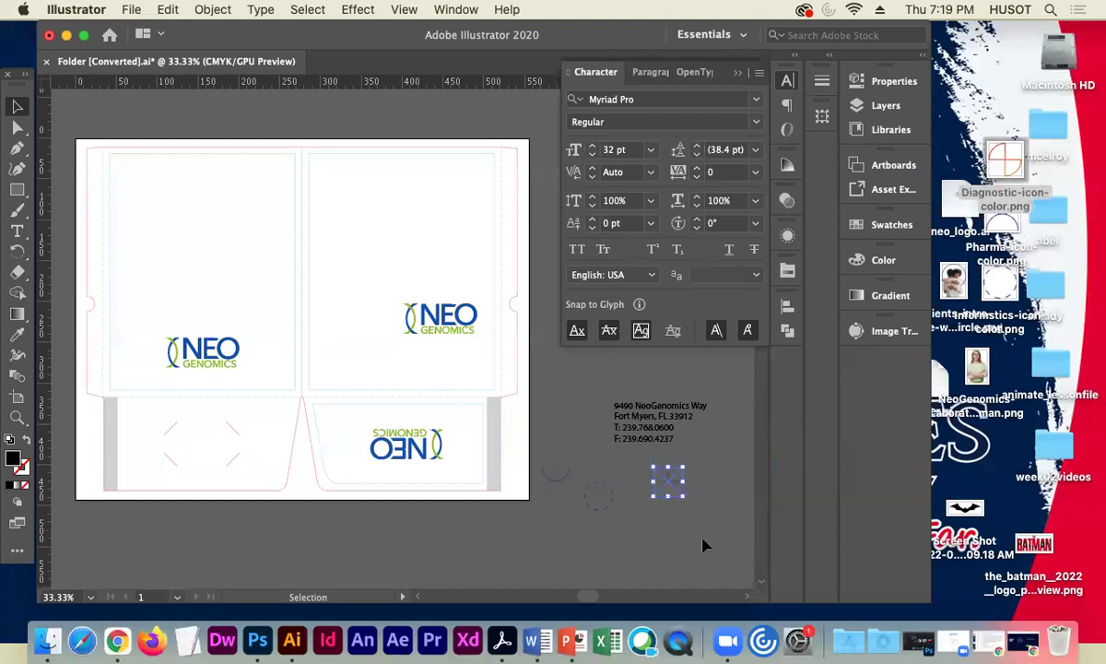
# Embed the three placed icons in the document.
pyautogui.moveTo(550, 455); pyautogui.dragTo(689, 517)
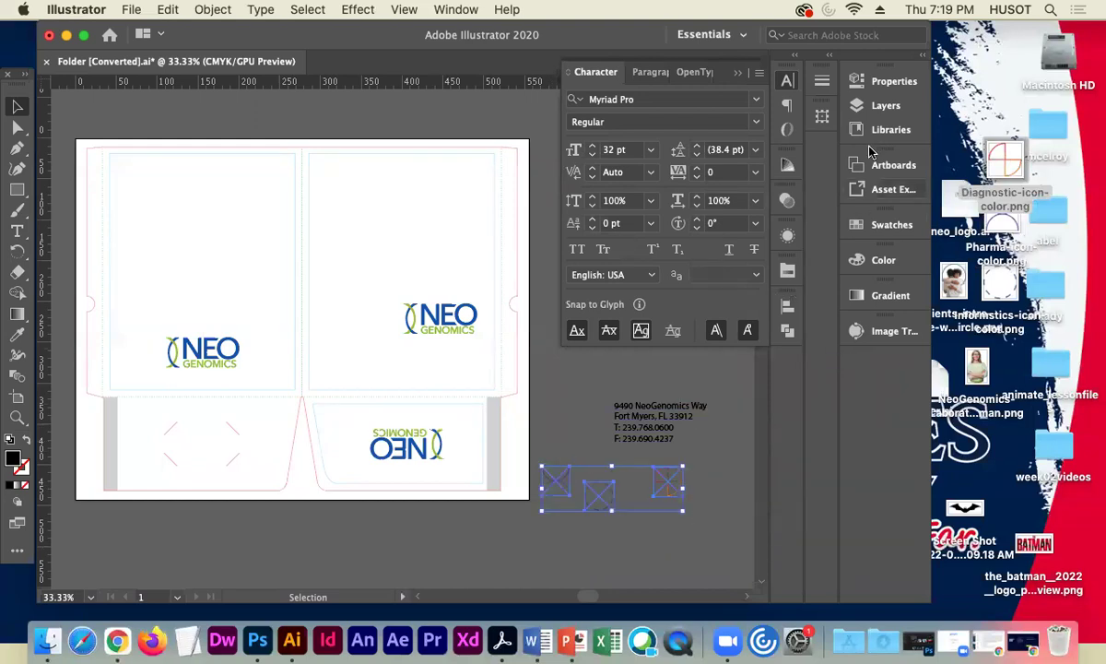
pyautogui.click(892, 81)
pyautogui.scroll(-2, 814, 362)
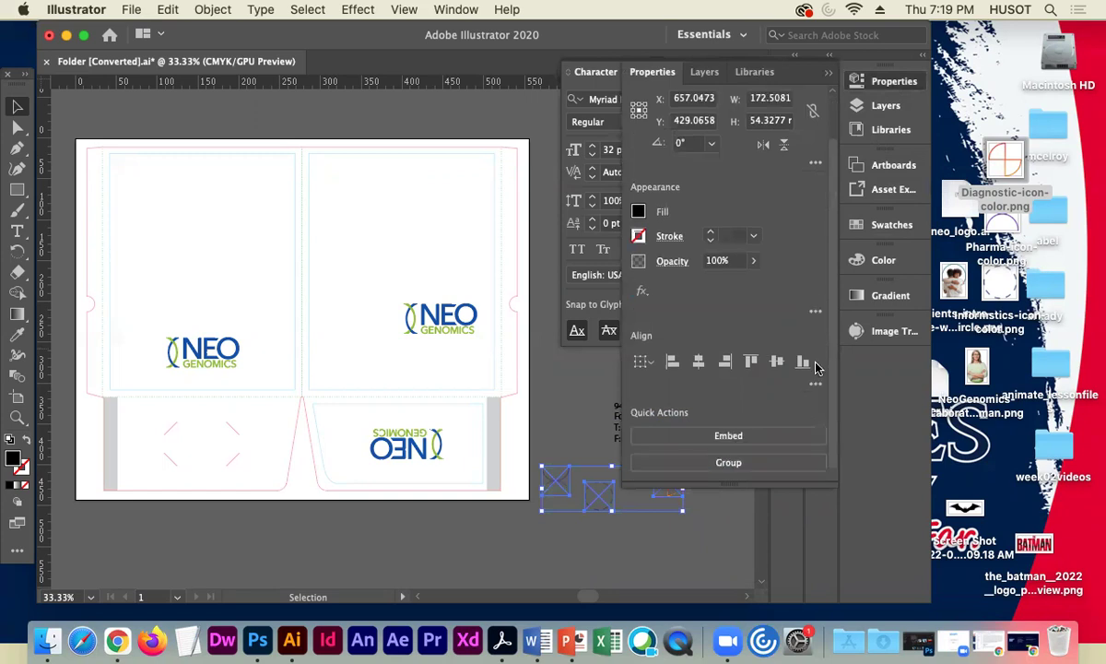
pyautogui.click(761, 434)
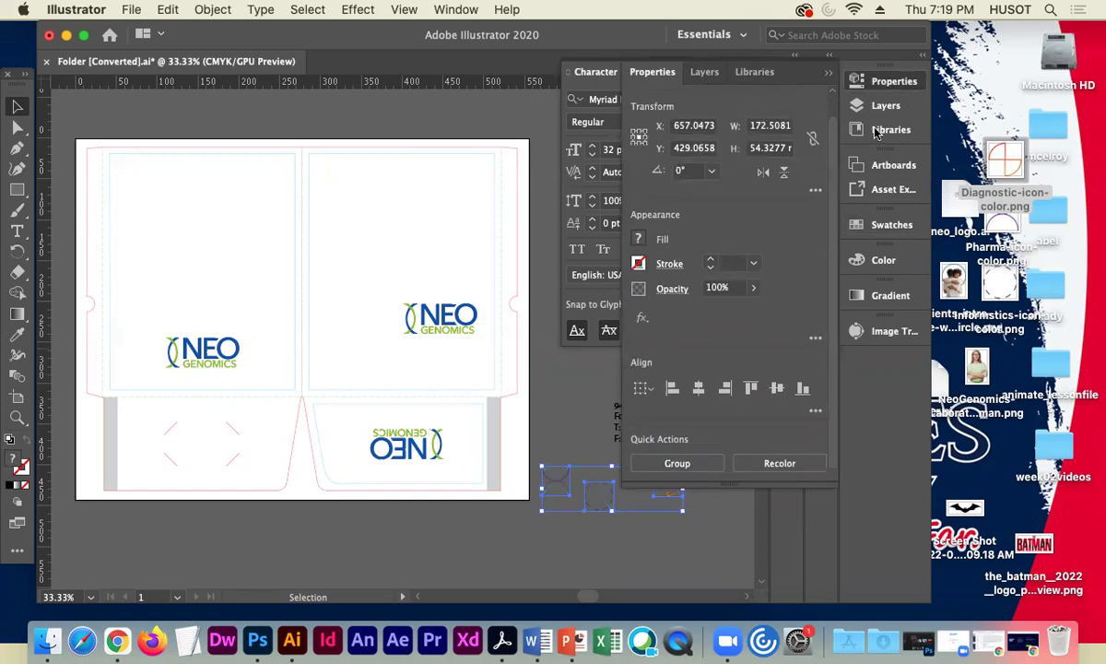
pyautogui.click(829, 72)
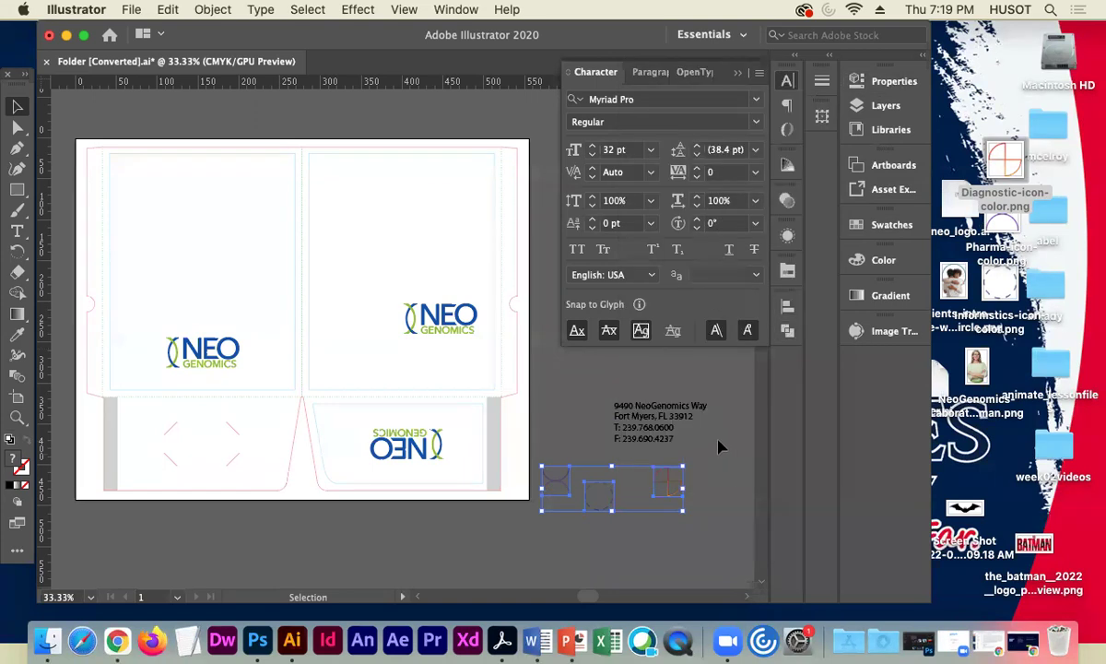
# Trash the three icon files and neo_logo.ai from the desktop, and set Folder.ai apart from the other files.
pyautogui.moveTo(989, 110); pyautogui.dragTo(965, 590)
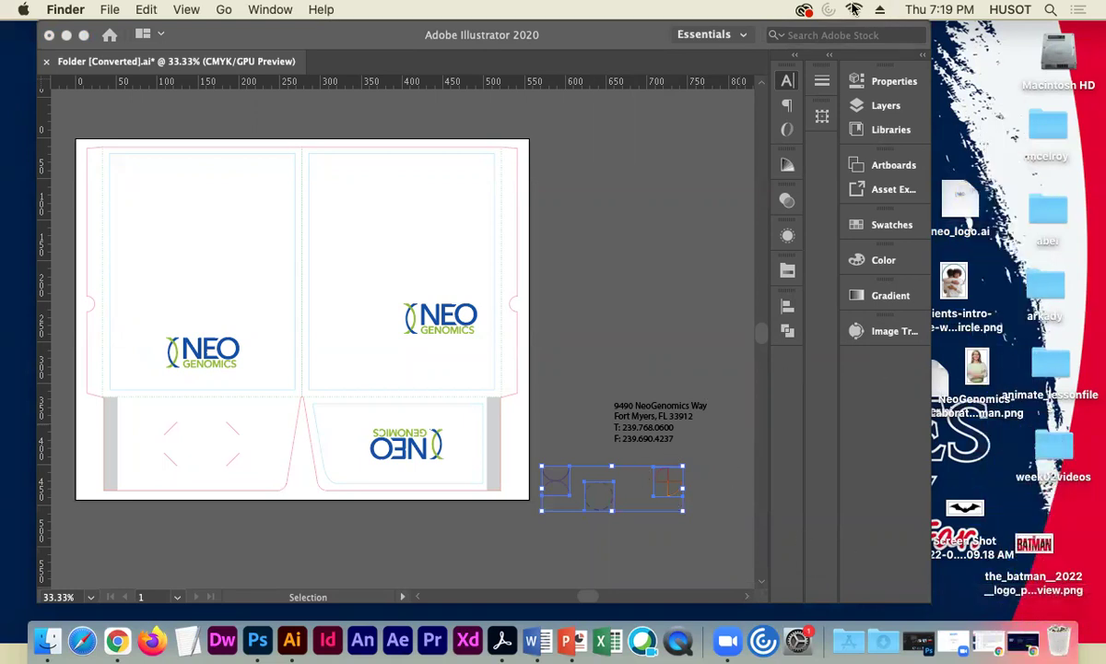
pyautogui.click(313, 42)
pyautogui.moveTo(313, 31); pyautogui.dragTo(236, 32)
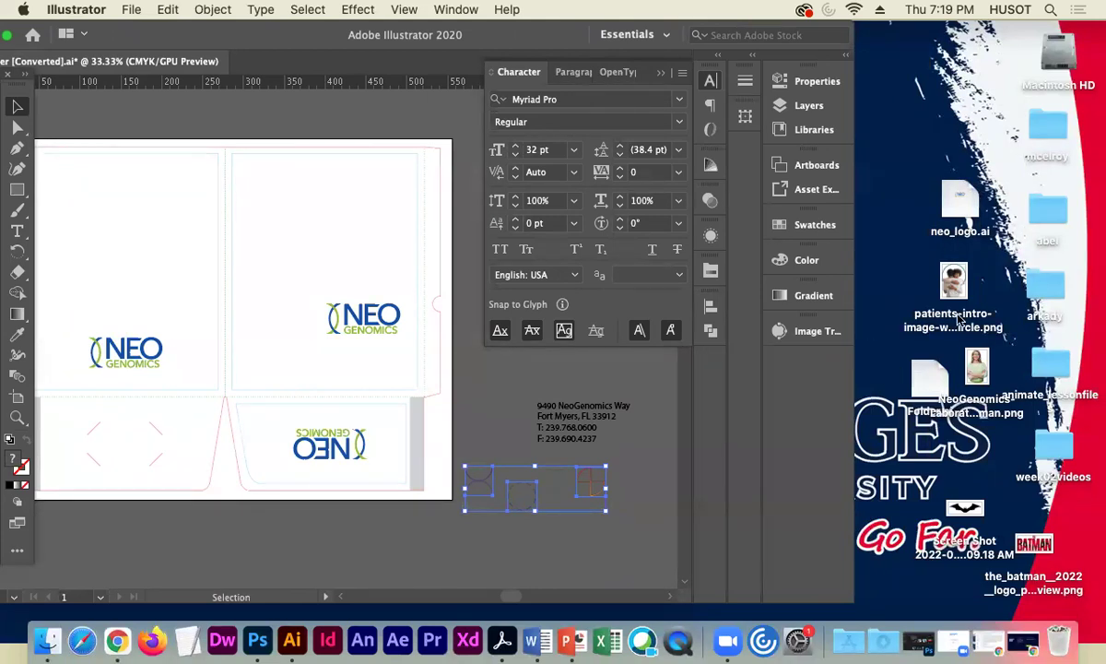
pyautogui.moveTo(952, 203); pyautogui.dragTo(1058, 639)
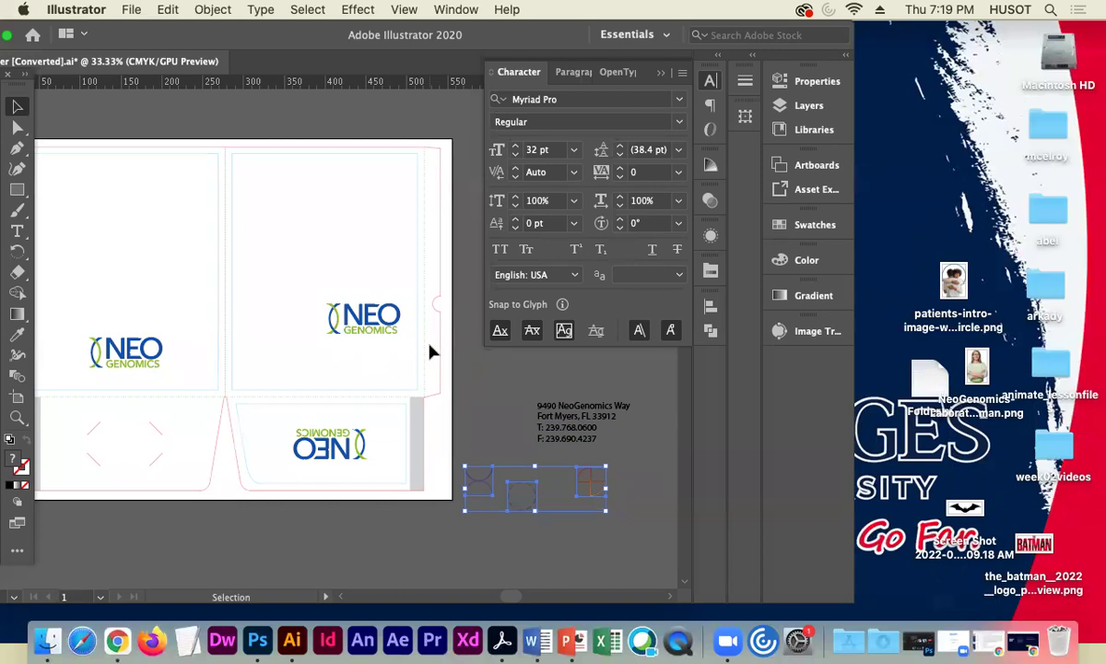
pyautogui.moveTo(929, 378); pyautogui.dragTo(937, 147)
# Save the document to the Desktop as neo_folder2022 in Illustrator 2020 format, and trash the old Folder.ai.
pyautogui.click(212, 42)
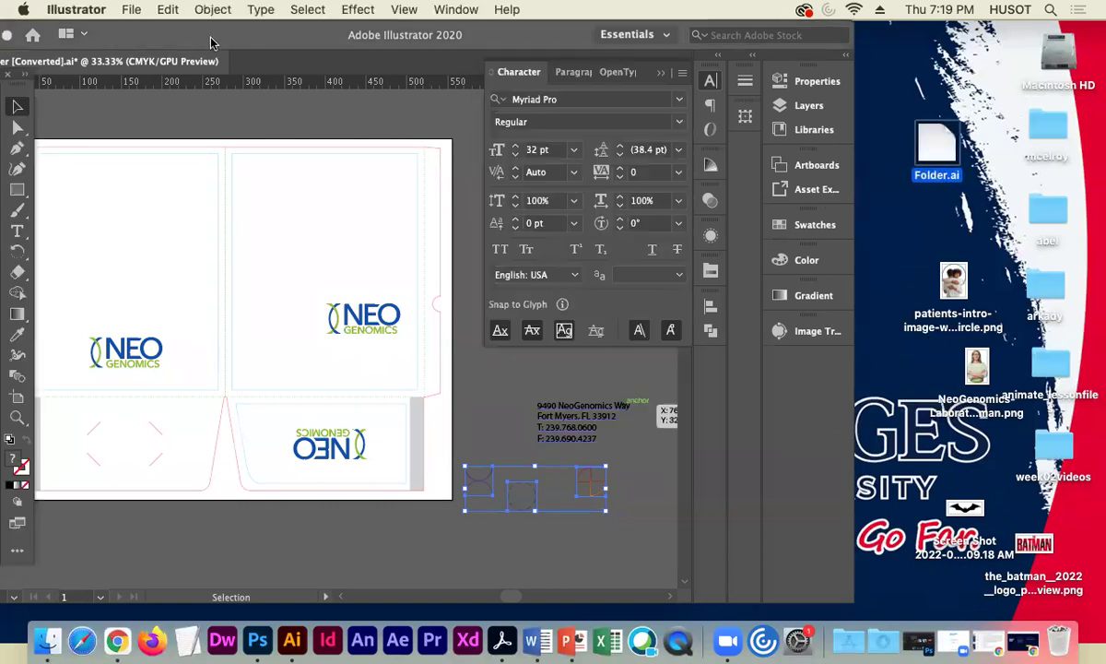
pyautogui.click(131, 11)
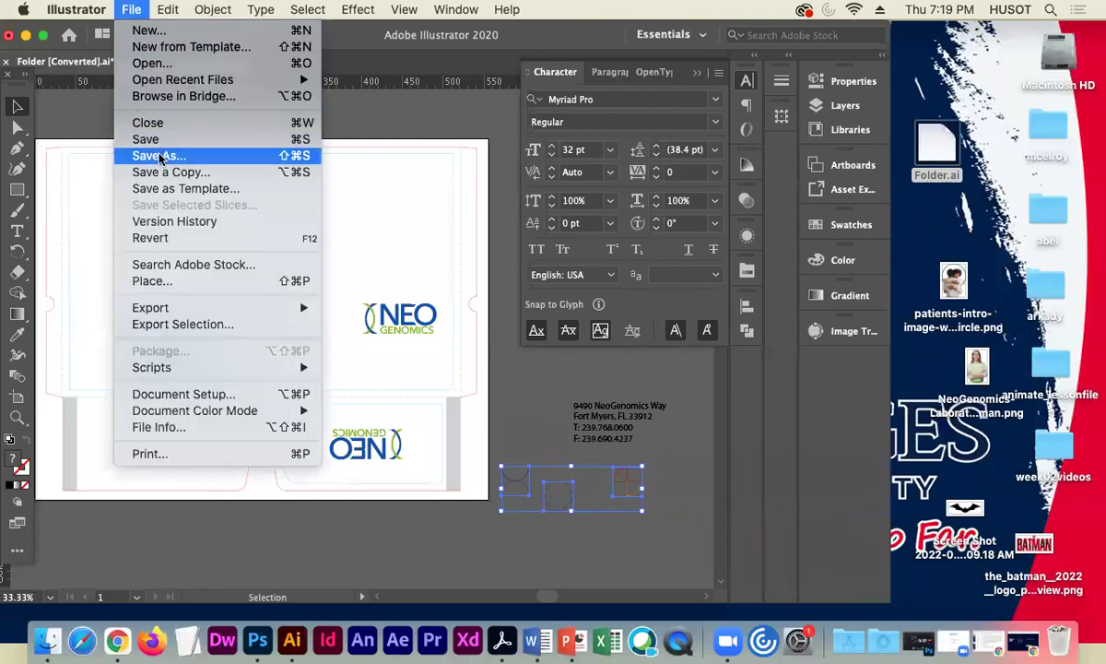
pyautogui.click(141, 153)
pyautogui.write('neo_folder2022')
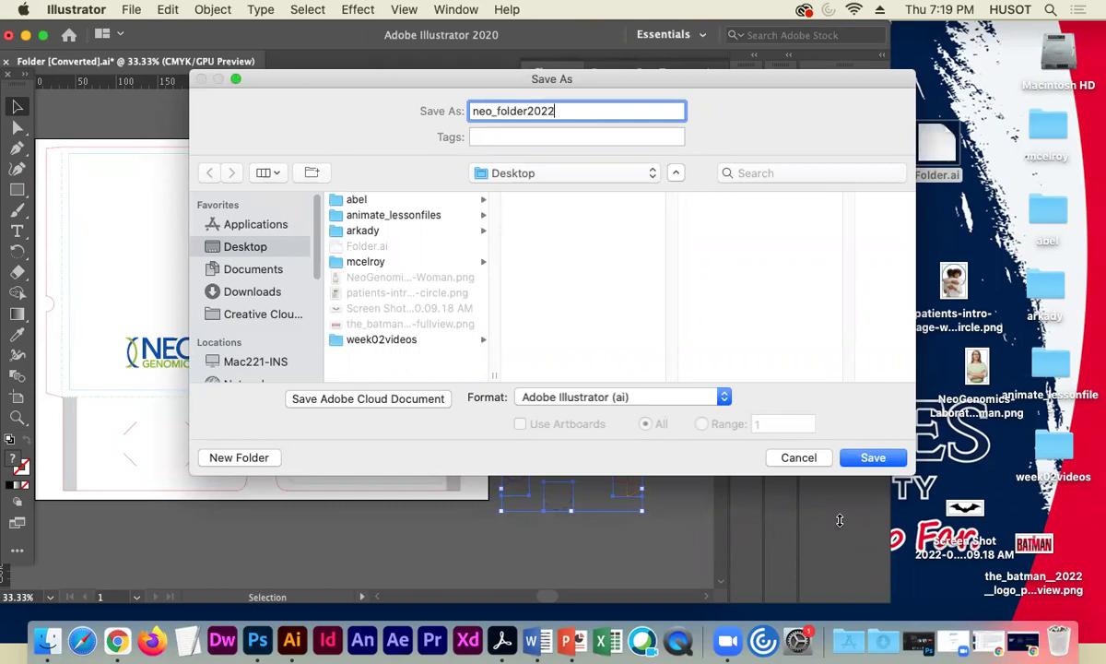
pyautogui.press('Return')
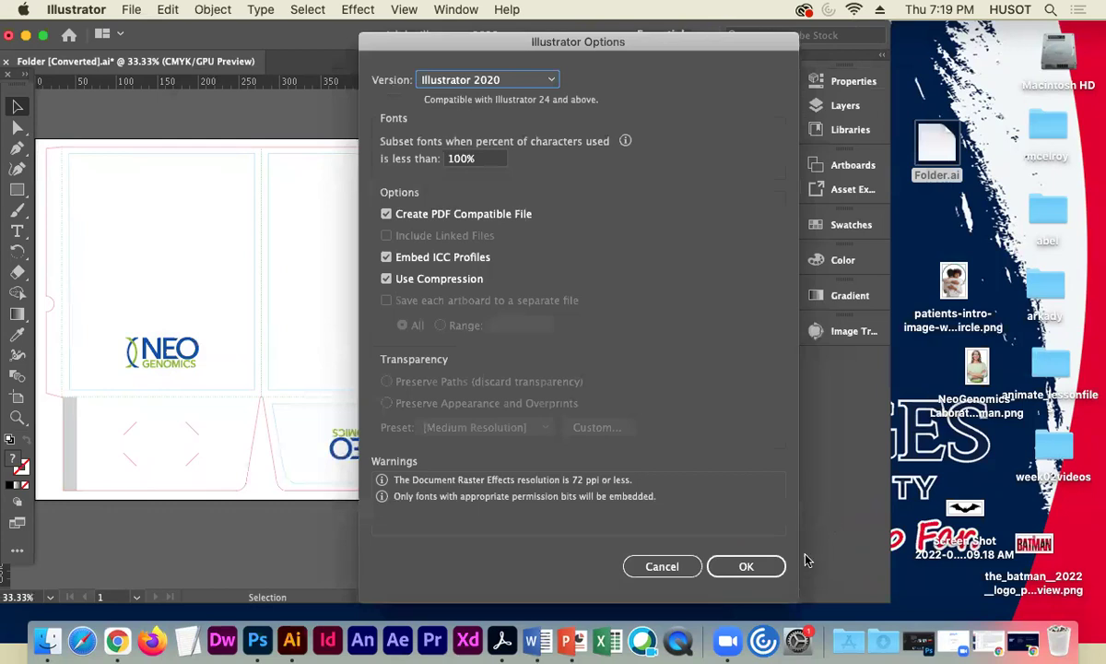
pyautogui.click(771, 567)
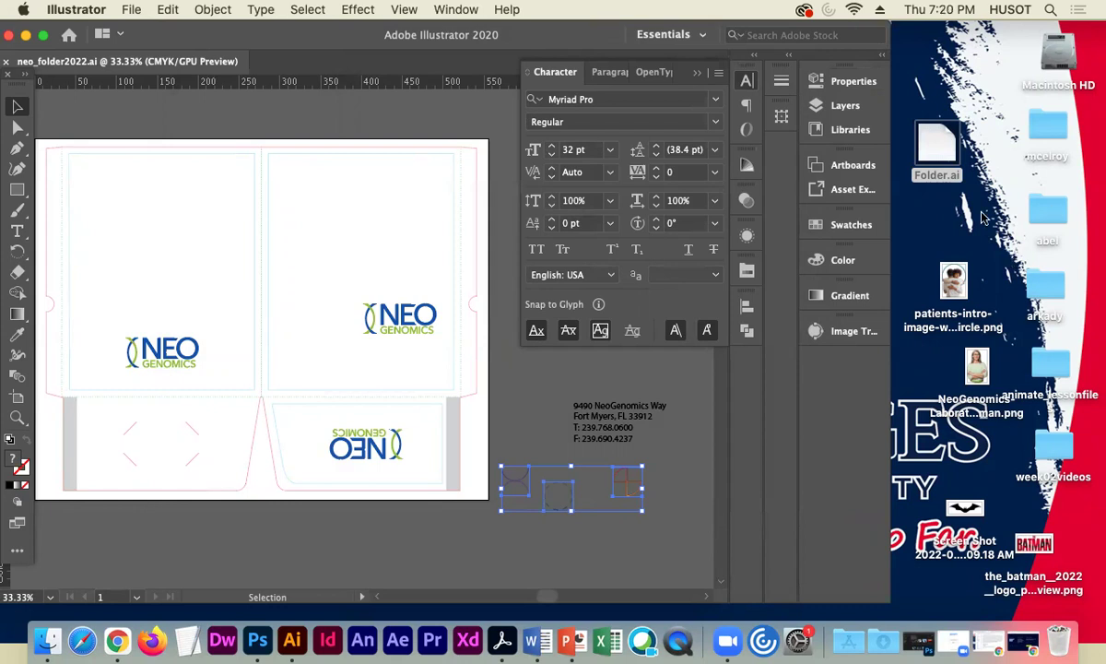
pyautogui.moveTo(153, 32)
pyautogui.mouseDown()
pyautogui.moveTo(119, 74)
pyautogui.moveTo(84, 172)
pyautogui.moveTo(132, 119)
pyautogui.moveTo(143, 31)
pyautogui.moveTo(173, 25)
pyautogui.mouseUp()
pyautogui.moveTo(937, 146); pyautogui.dragTo(1046, 616)
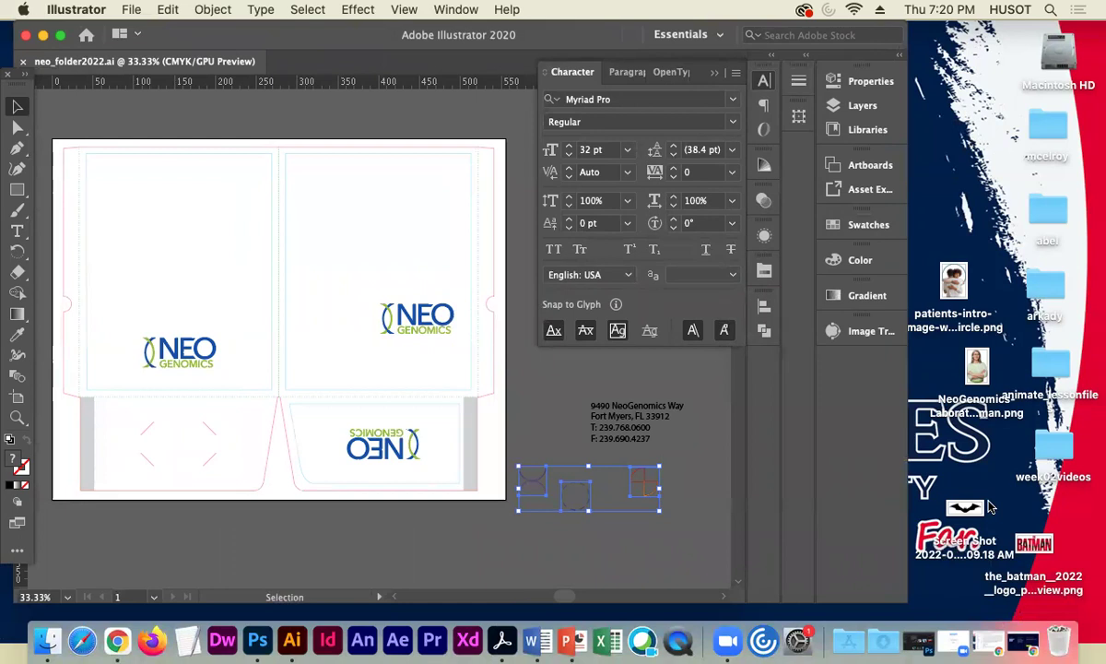
# Place the patients-intro image of the hugging couple from the desktop on the pasteboard beside the folder.
pyautogui.press('super+minus')
pyautogui.press('super+minus')
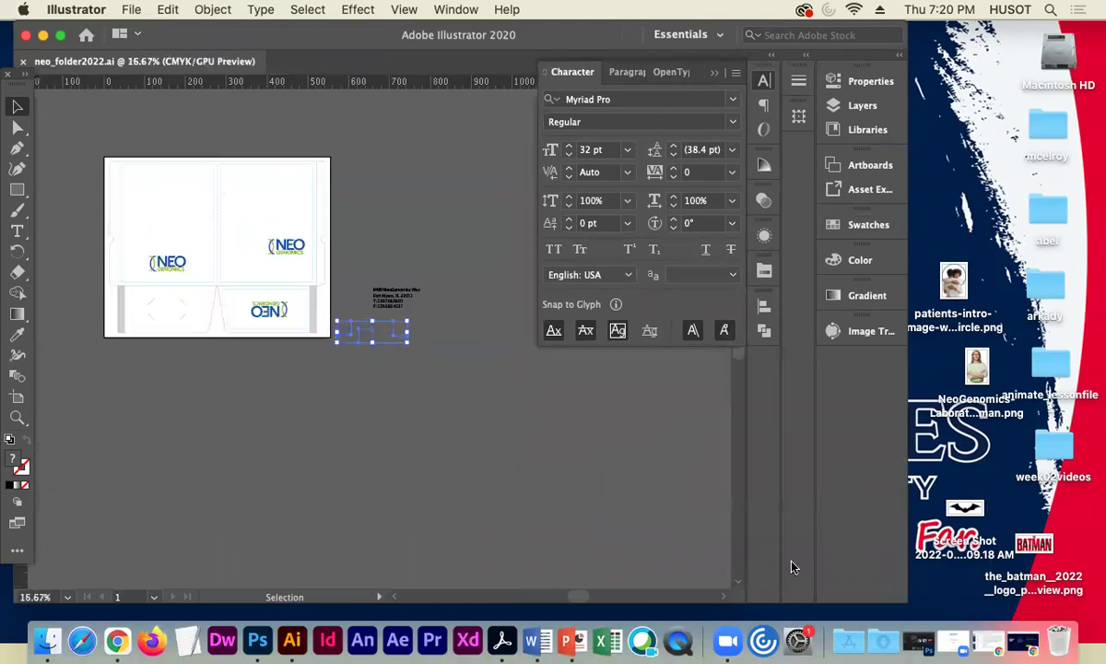
pyautogui.click(518, 438)
pyautogui.moveTo(958, 281); pyautogui.dragTo(486, 228)
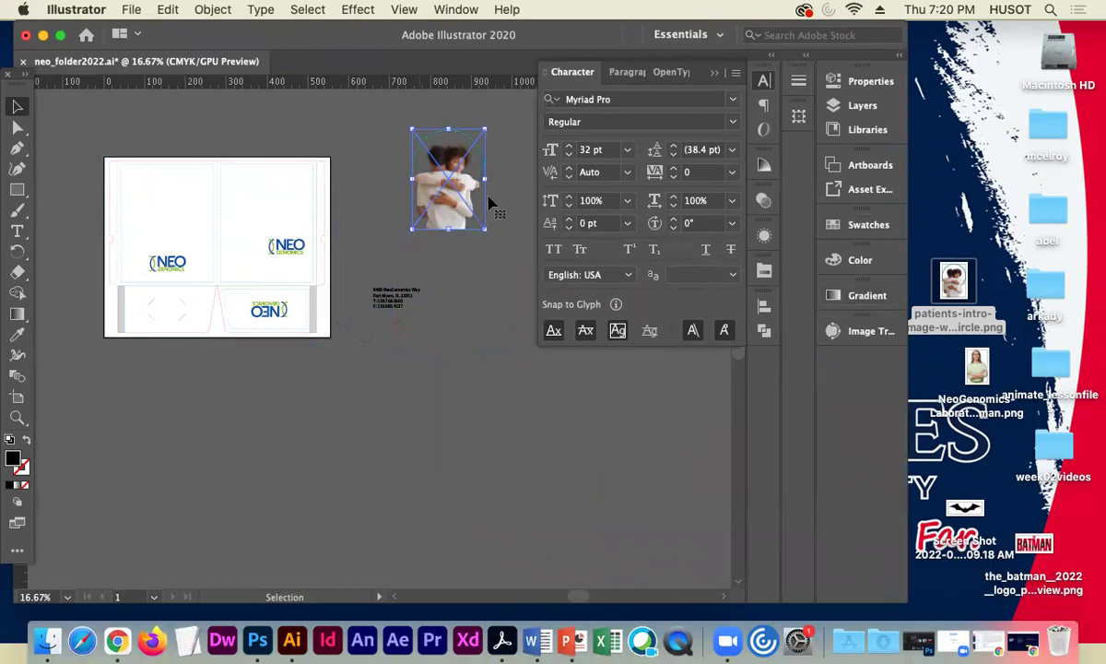
# Embed the hugging-couple photo, and add the laboratory woman photo below the contact text as an embedded image.
pyautogui.click(860, 85)
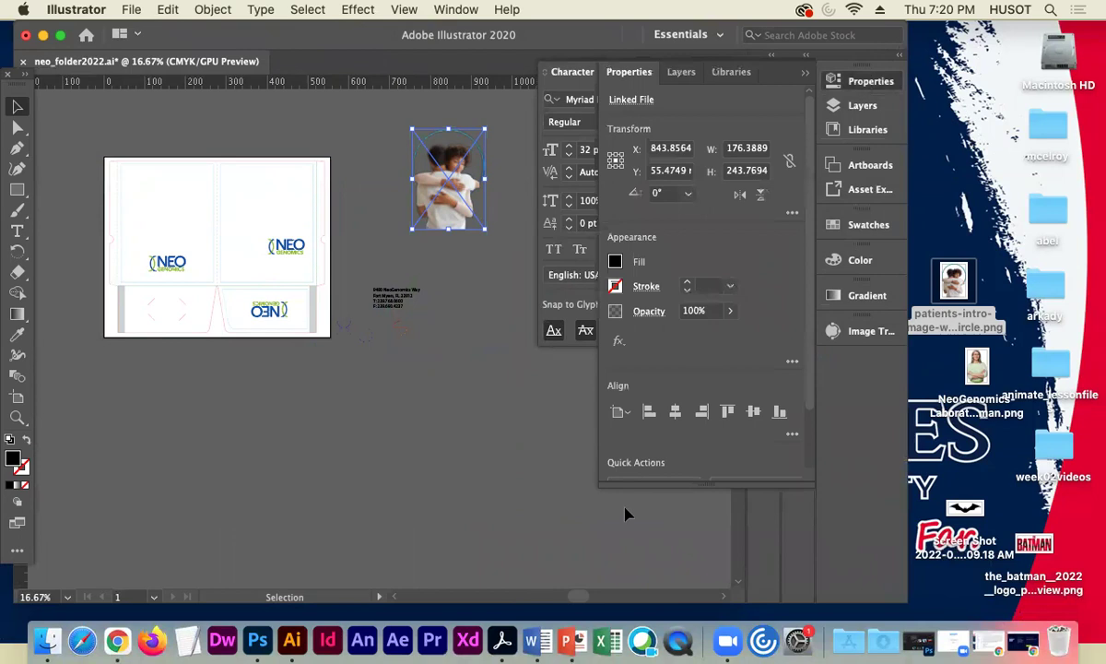
pyautogui.scroll(-3, 678, 447)
pyautogui.click(653, 410)
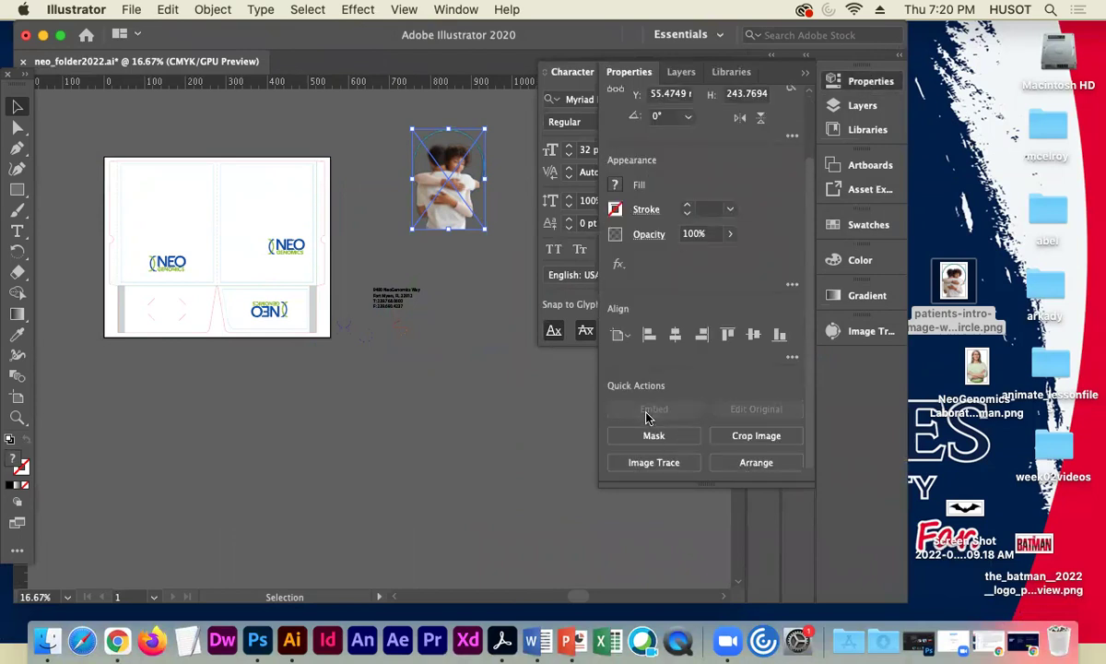
pyautogui.moveTo(972, 368); pyautogui.dragTo(405, 397)
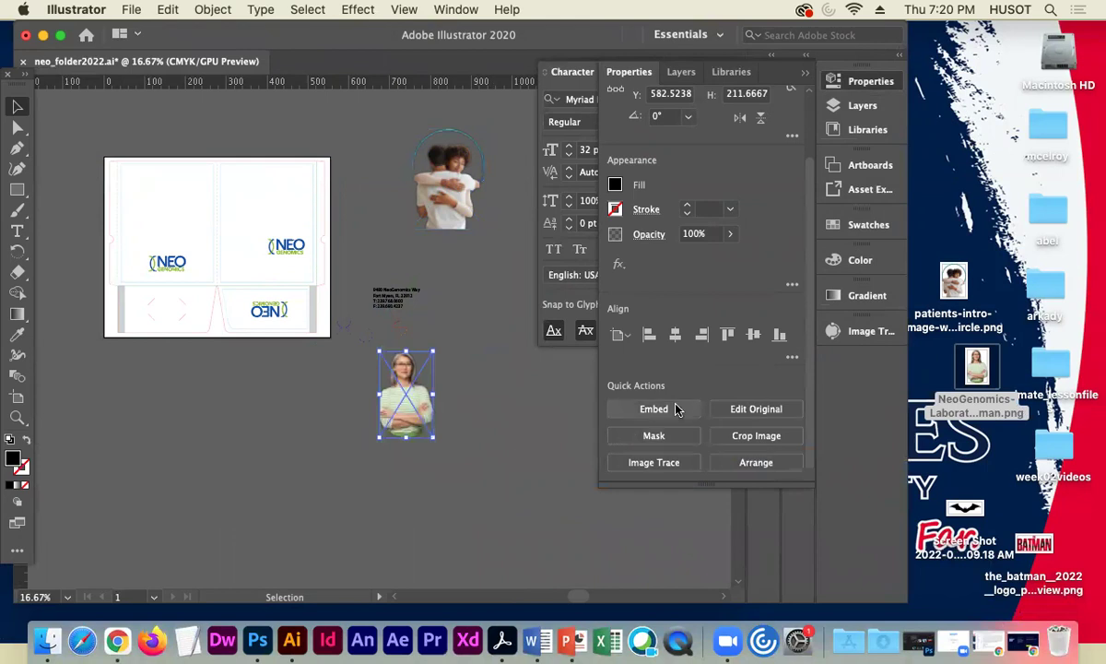
pyautogui.click(645, 409)
# Trash the hugging-couple and laboratory woman image files from the desktop.
pyautogui.moveTo(966, 236); pyautogui.dragTo(906, 346)
pyautogui.moveTo(968, 382); pyautogui.dragTo(1055, 633)
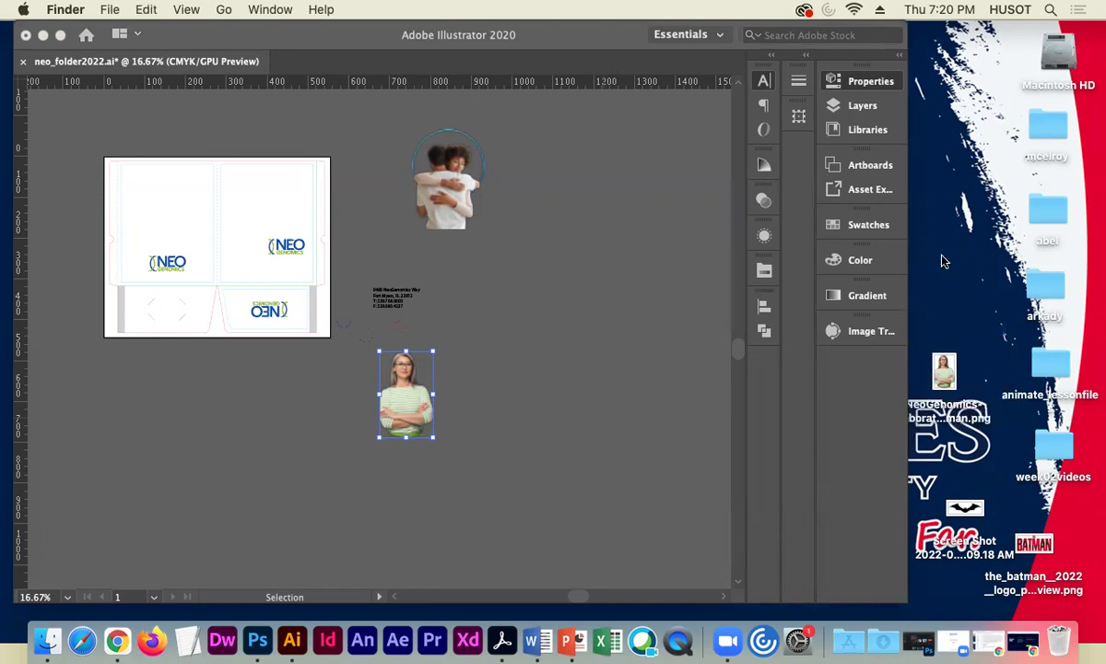
pyautogui.moveTo(944, 369); pyautogui.dragTo(1059, 639)
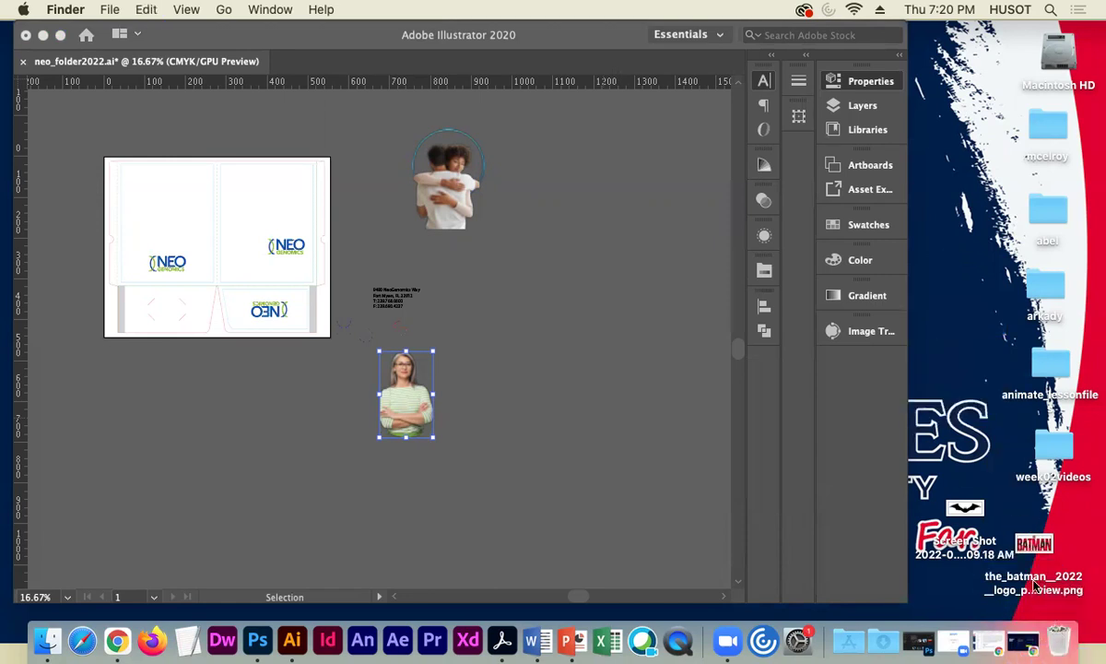
# Uncover neo_folder2022.ai and move it to a clear spot on the desktop, then save the document.
pyautogui.click(903, 222)
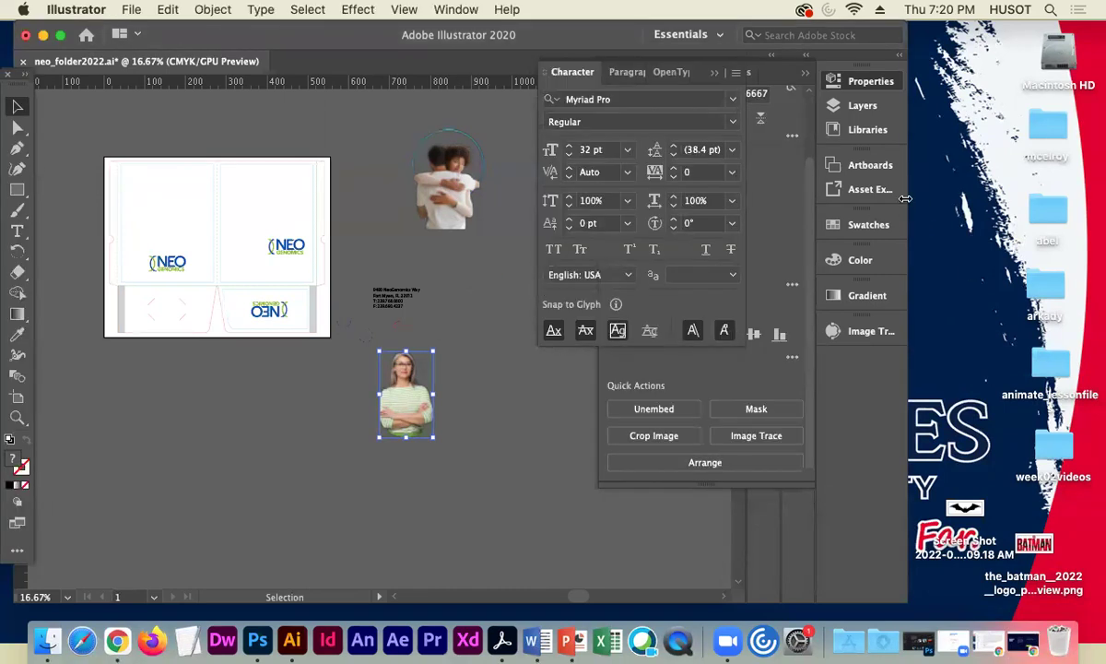
pyautogui.moveTo(905, 198); pyautogui.dragTo(742, 199)
pyautogui.moveTo(836, 134); pyautogui.dragTo(1059, 639)
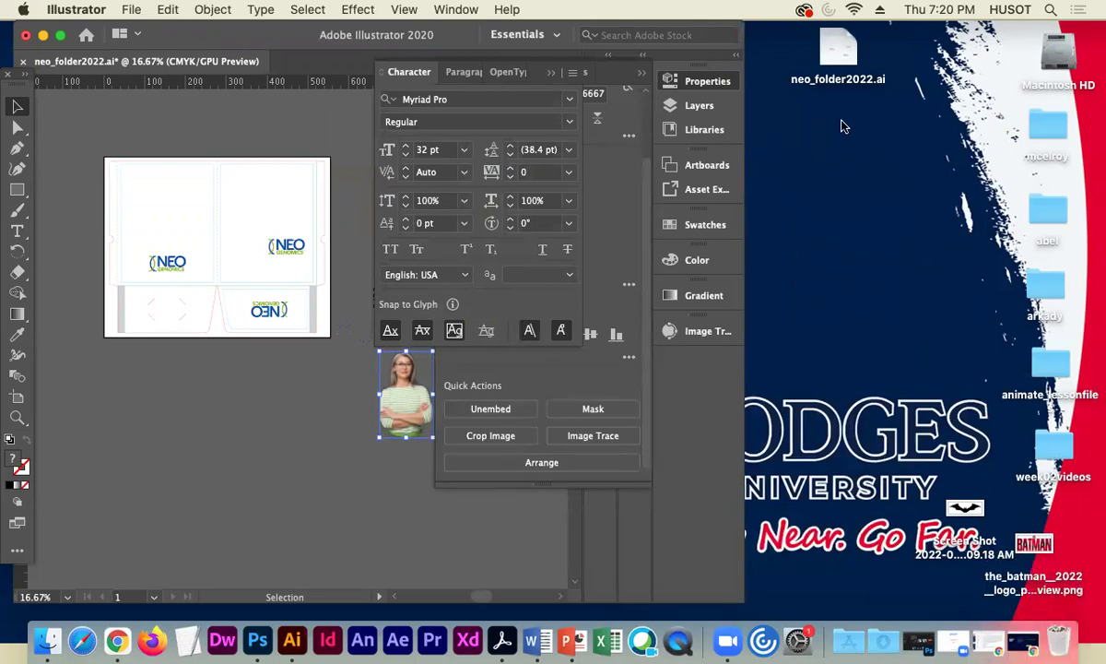
pyautogui.moveTo(838, 48); pyautogui.dragTo(936, 117)
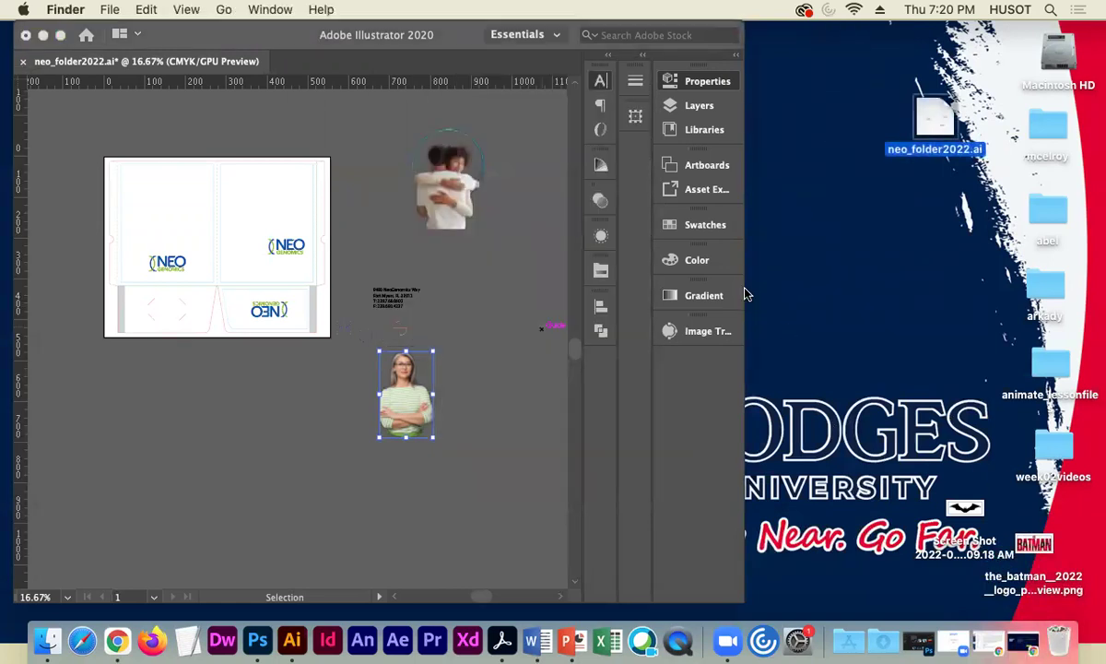
pyautogui.click(750, 288)
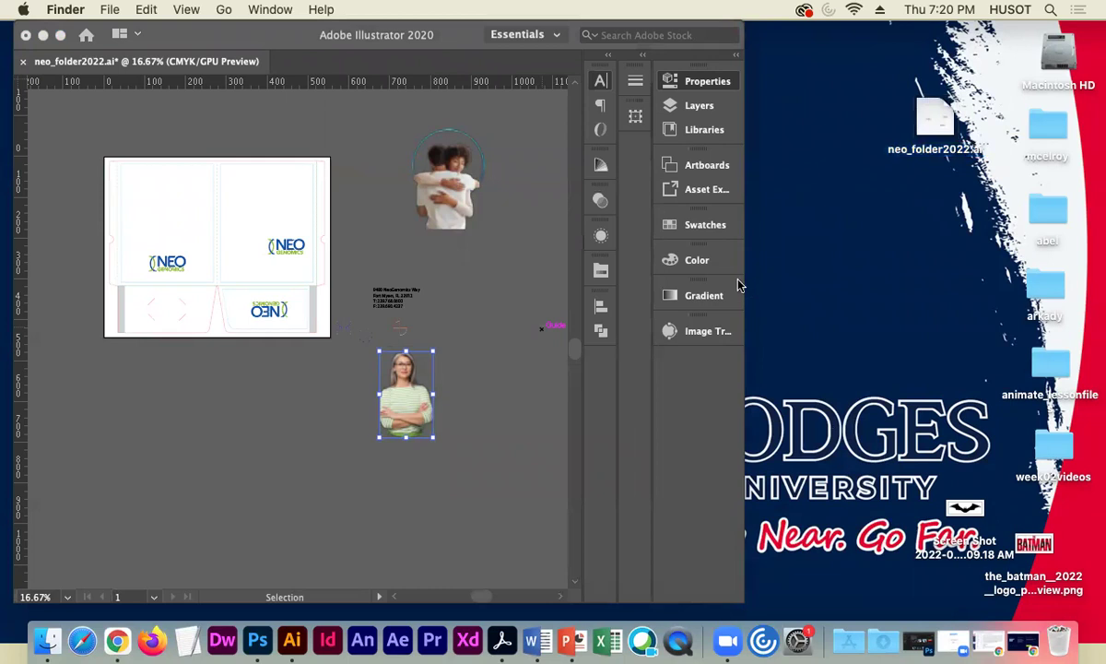
pyautogui.click(737, 286)
pyautogui.moveTo(746, 278); pyautogui.dragTo(880, 277)
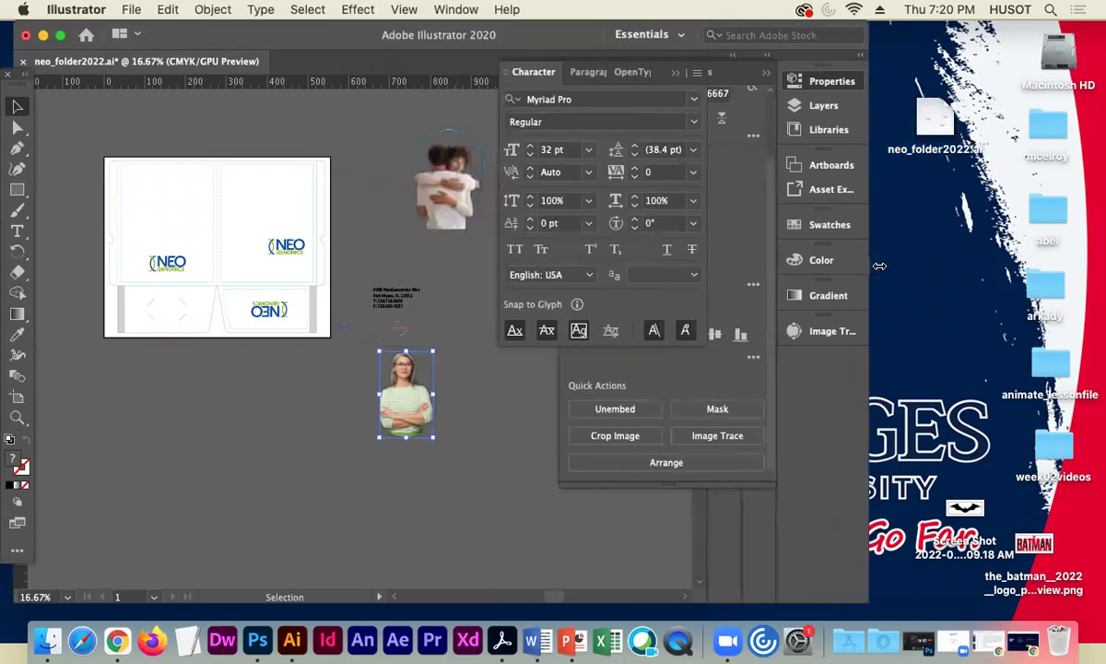
pyautogui.click(466, 404)
pyautogui.press('super+s')
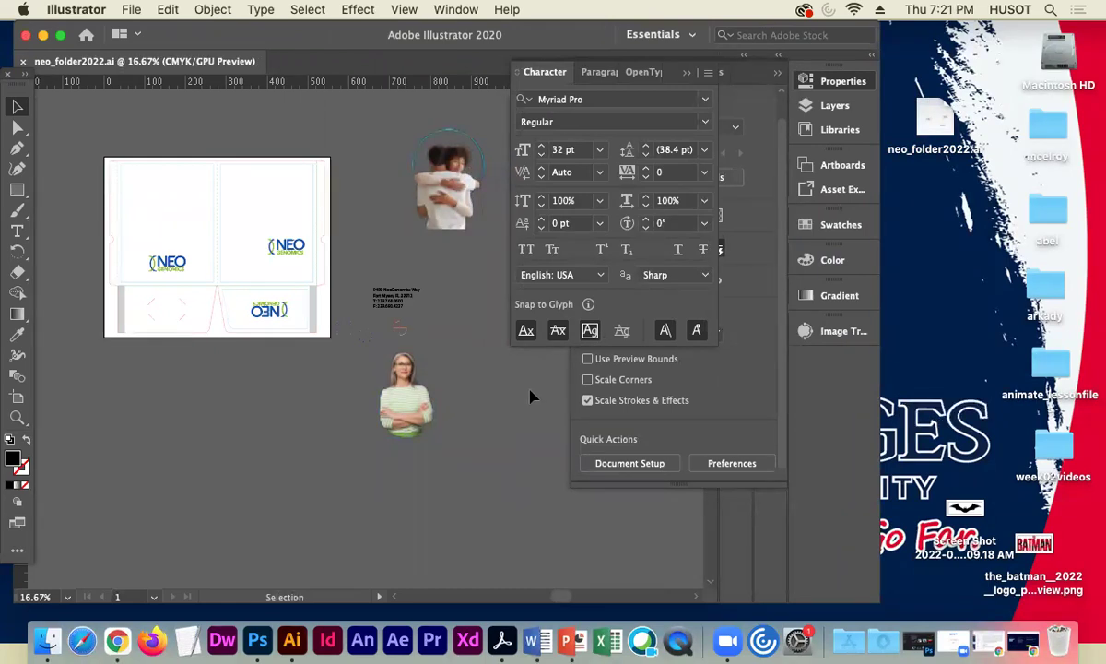
# Capture a small area of the NeoGenomics website's plain navy background in Chrome as a screenshot saved to the desktop.
pyautogui.click(1023, 638)
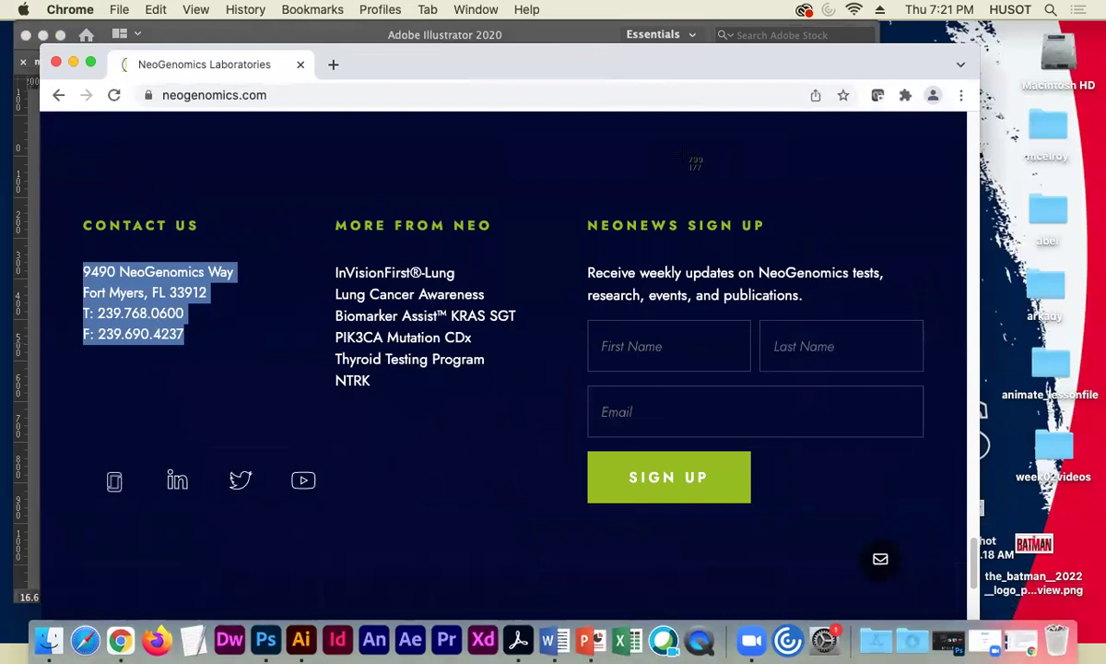
pyautogui.moveTo(642, 145); pyautogui.dragTo(692, 182)
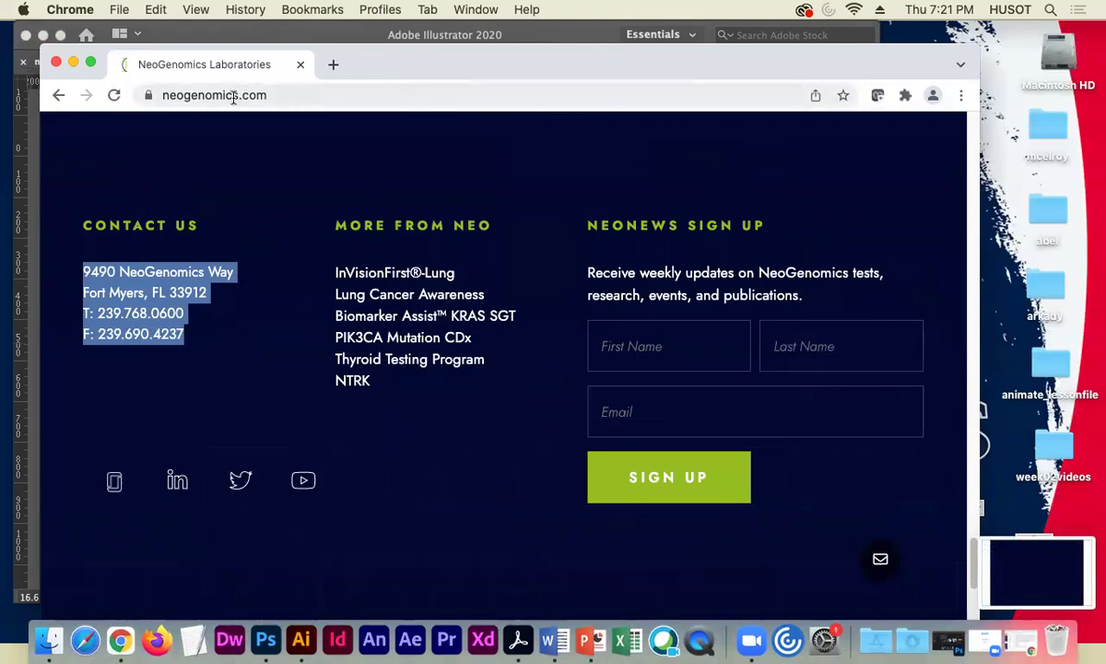
pyautogui.click(74, 62)
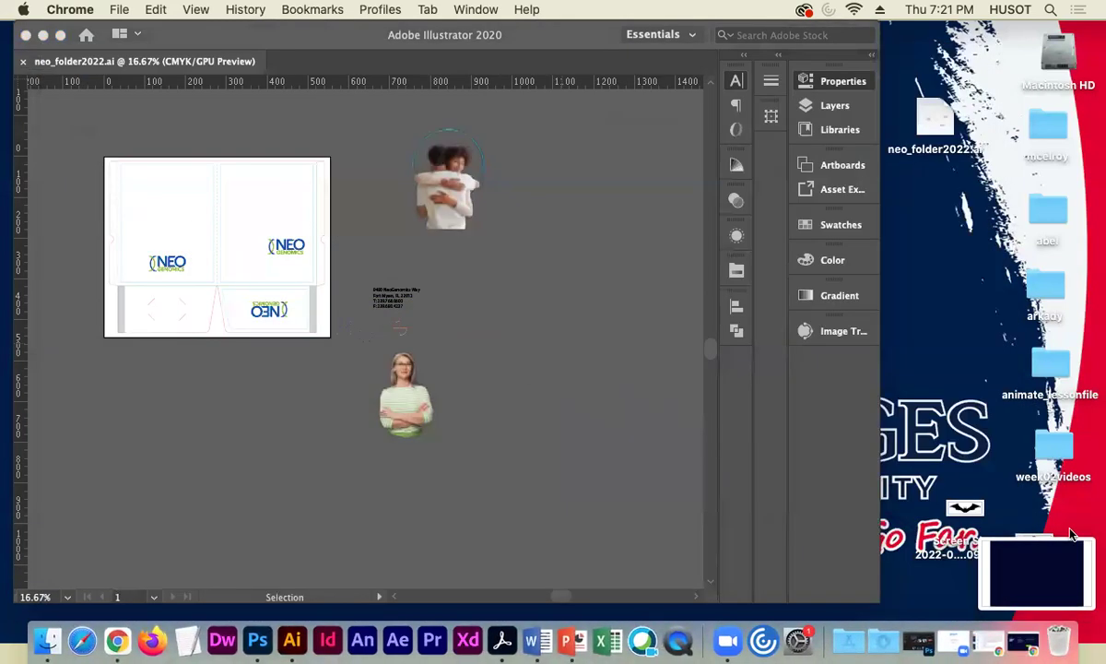
pyautogui.click(1060, 575)
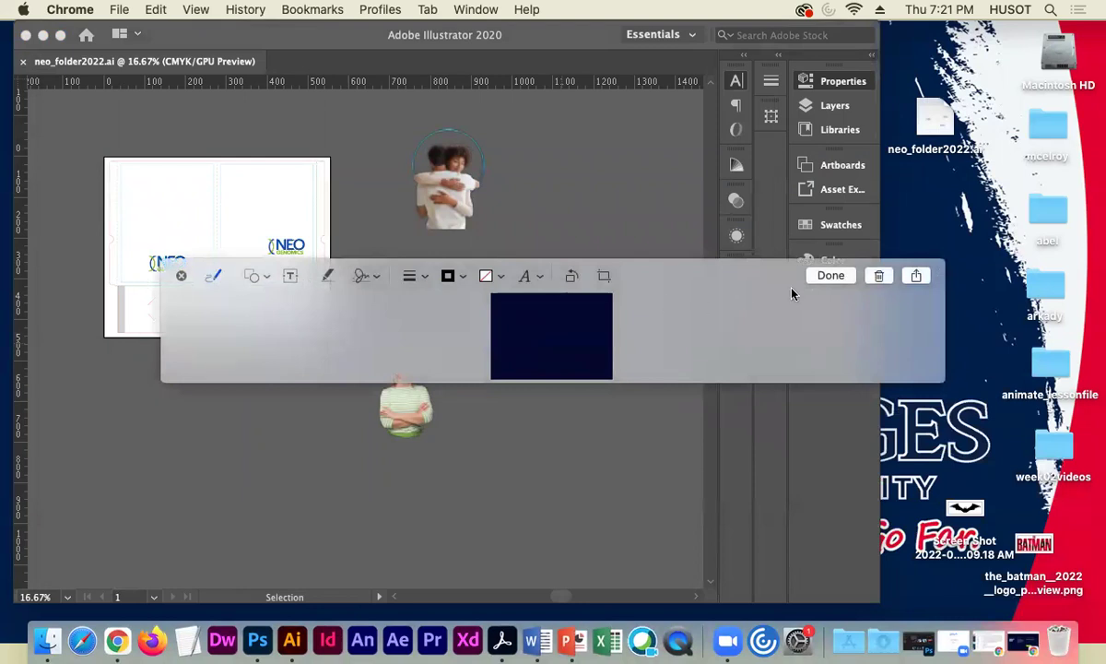
pyautogui.click(820, 276)
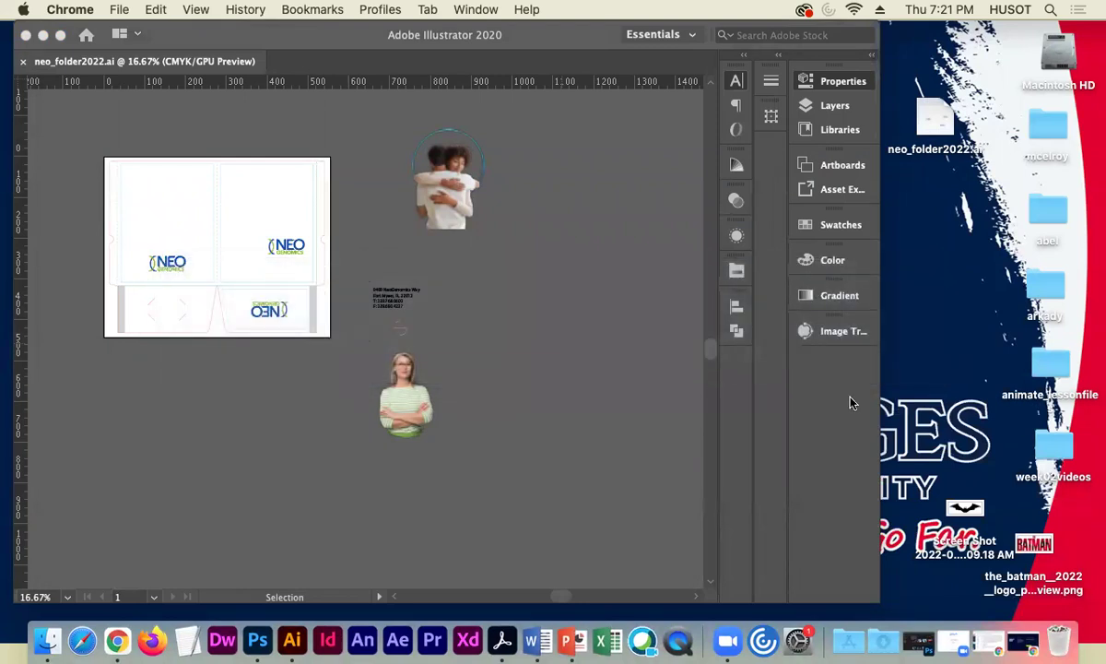
# Place the navy screenshot from the Desktop unlinked on the pasteboard beside the woman's photo in the Illustrator document.
pyautogui.click(170, 37)
pyautogui.moveTo(163, 28); pyautogui.dragTo(173, 57)
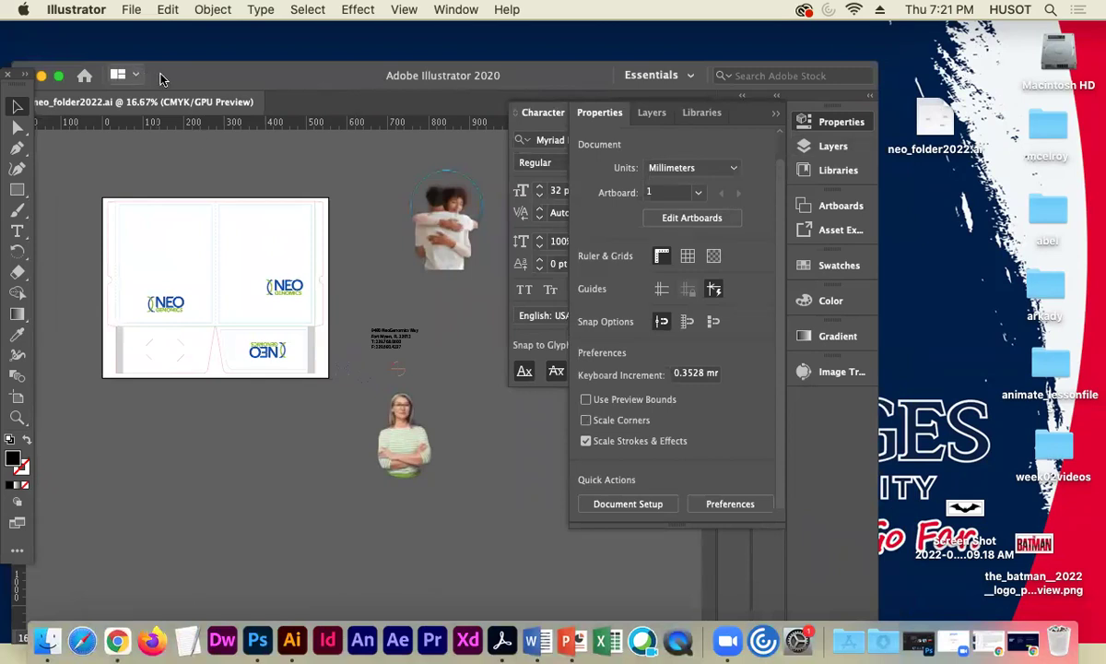
pyautogui.moveTo(160, 78); pyautogui.dragTo(175, 55)
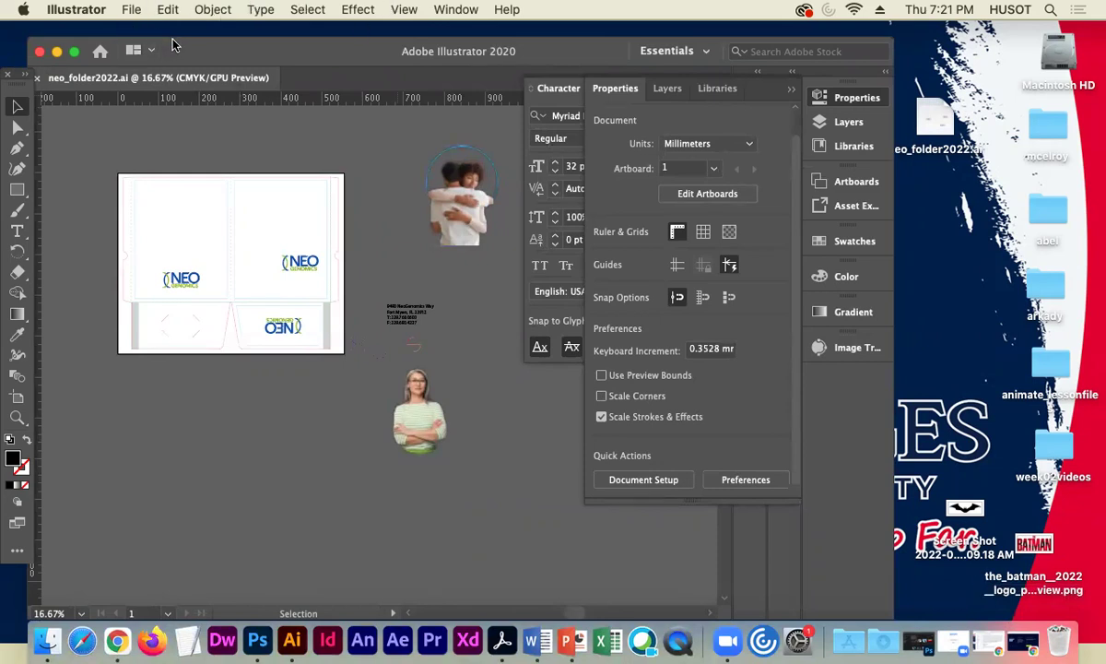
pyautogui.click(131, 10)
pyautogui.click(152, 281)
pyautogui.click(396, 249)
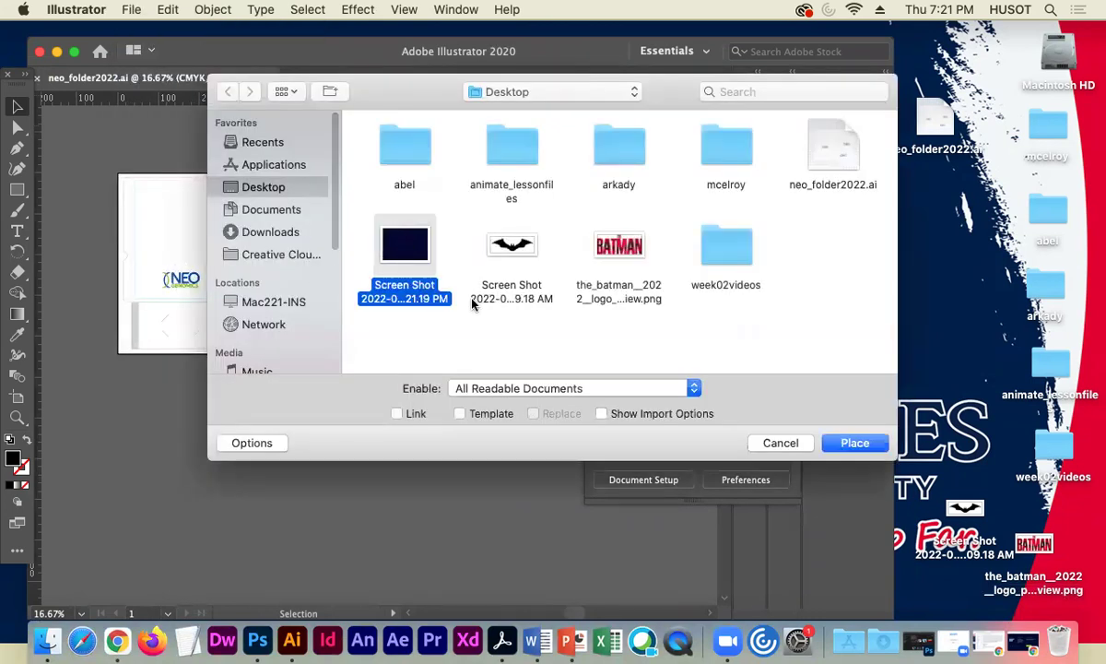
pyautogui.click(826, 447)
pyautogui.click(478, 454)
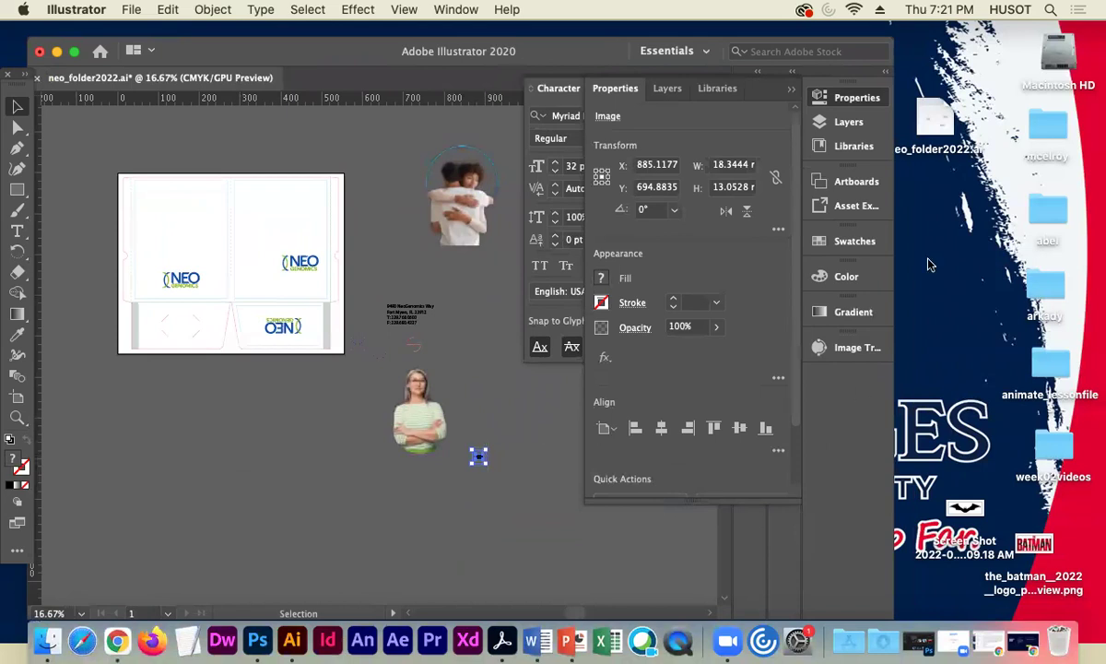
# Move the navy color sample onto the folder's front panel, above and beside the NEO logo.
pyautogui.scroll(-3, 687, 285)
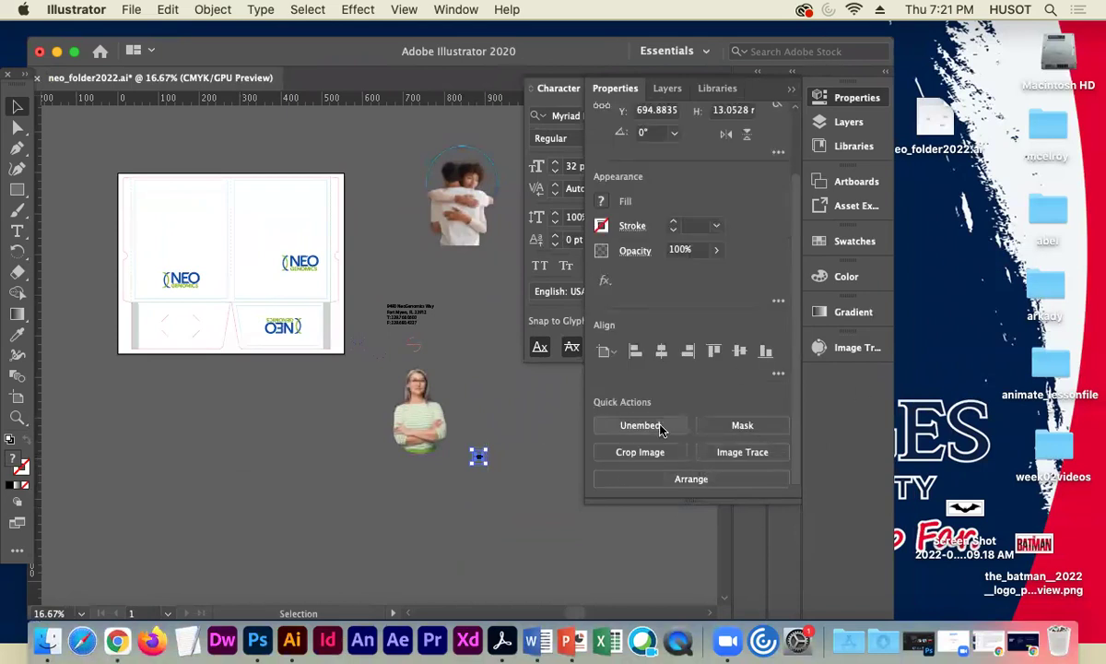
pyautogui.click(487, 458)
pyautogui.moveTo(475, 458); pyautogui.dragTo(385, 159)
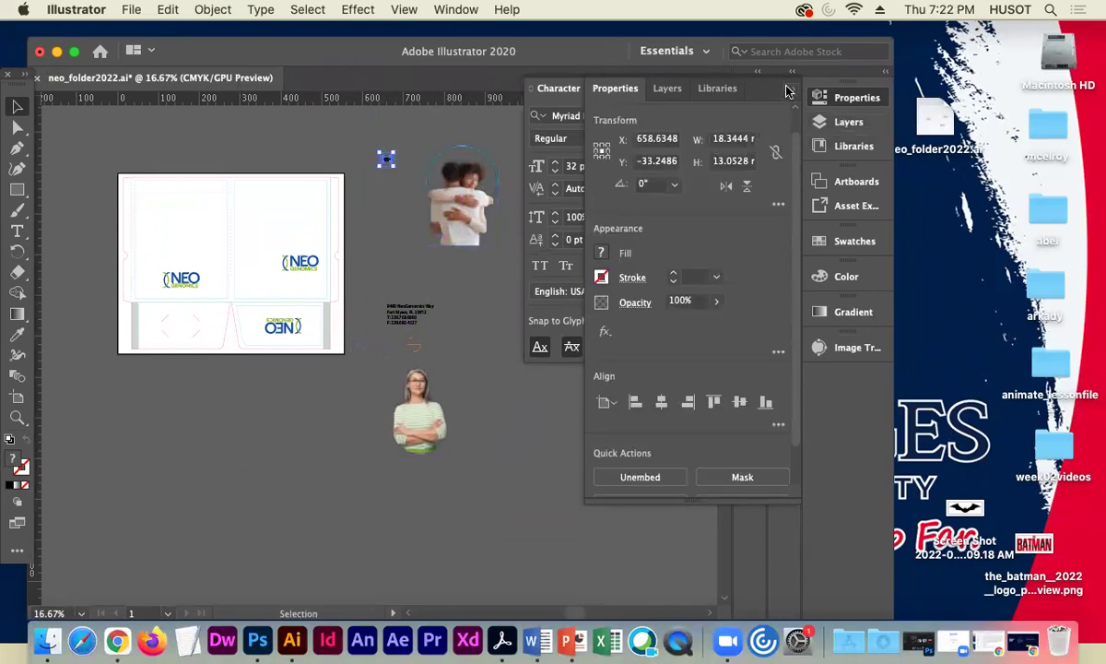
pyautogui.click(743, 90)
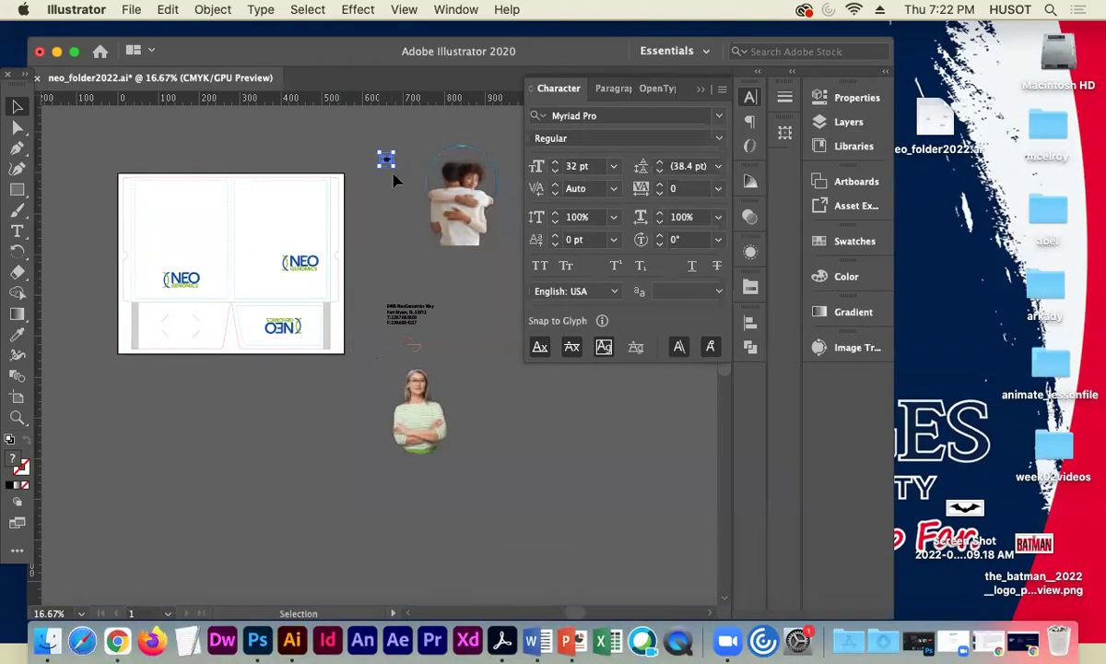
pyautogui.moveTo(386, 160); pyautogui.dragTo(265, 228)
pyautogui.click(414, 247)
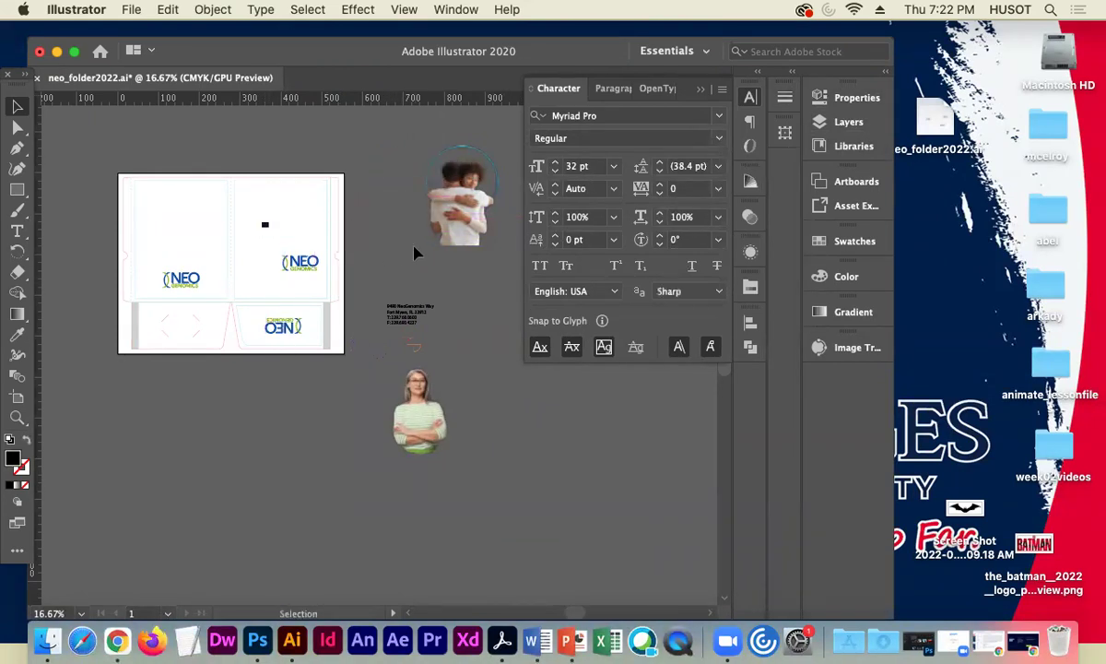
# Widen the document window, fit the artboard in it, and move the navy sample off the folder onto the pasteboard.
pyautogui.press('super+equal')
pyautogui.press('super+equal')
pyautogui.press('super+equal')
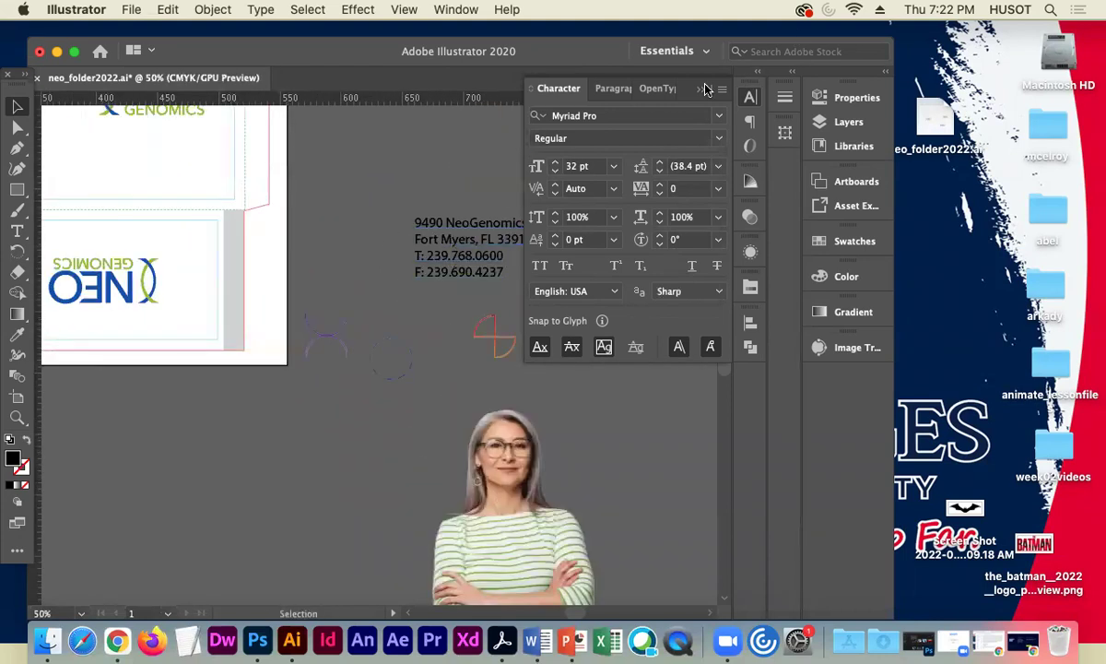
pyautogui.click(661, 83)
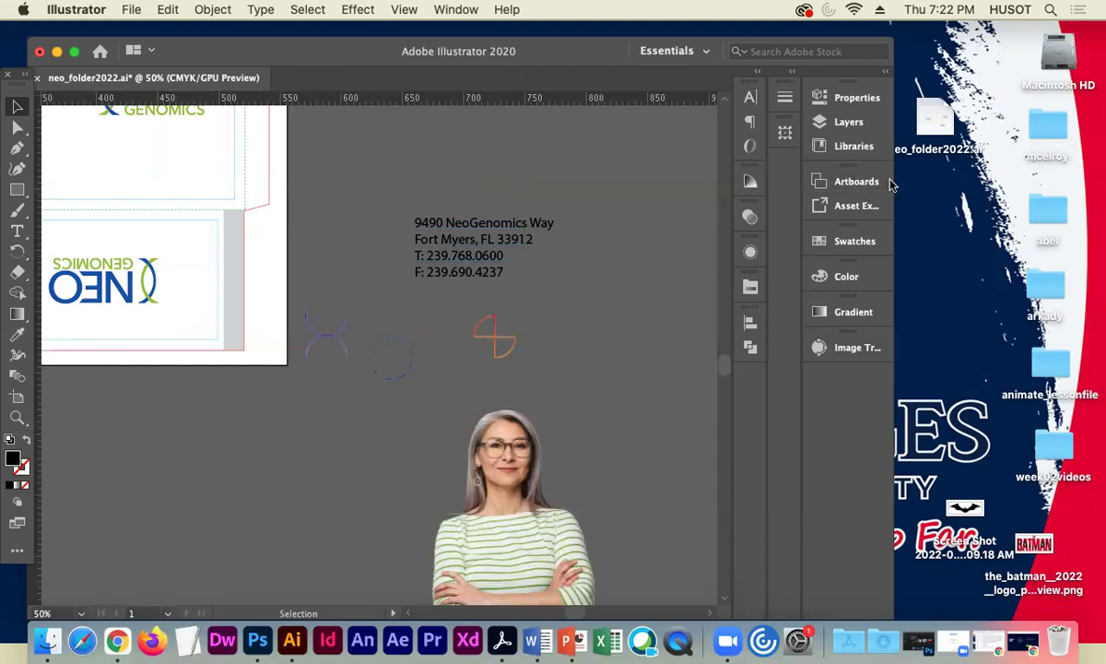
pyautogui.moveTo(893, 177); pyautogui.dragTo(1105, 177)
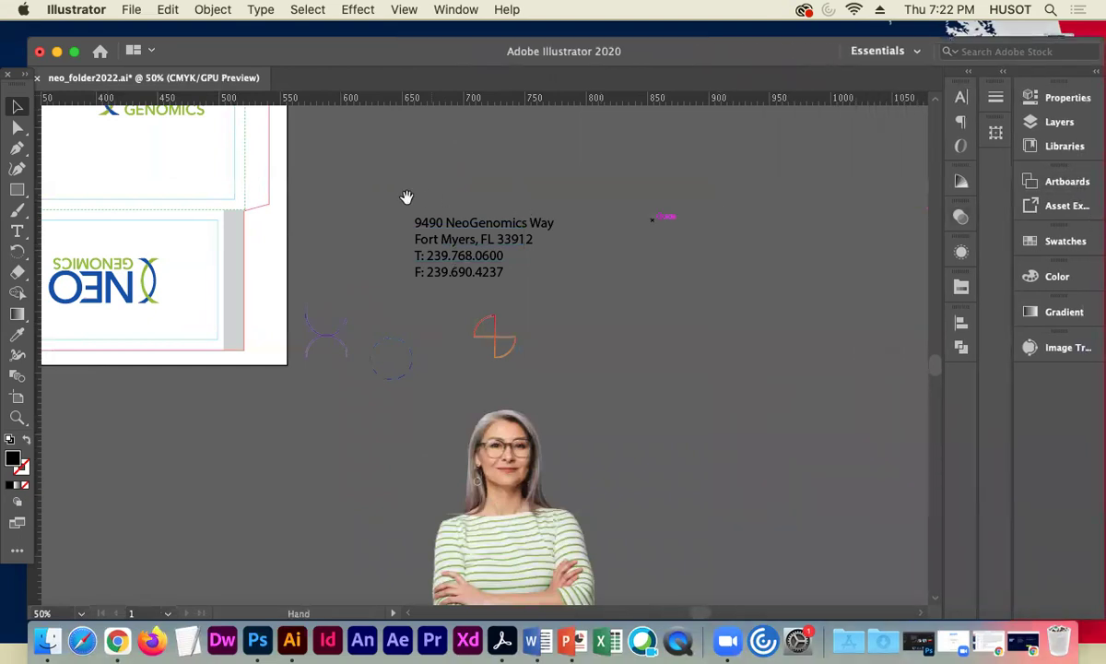
pyautogui.moveTo(461, 247); pyautogui.dragTo(662, 343)
pyautogui.moveTo(371, 205); pyautogui.dragTo(566, 298)
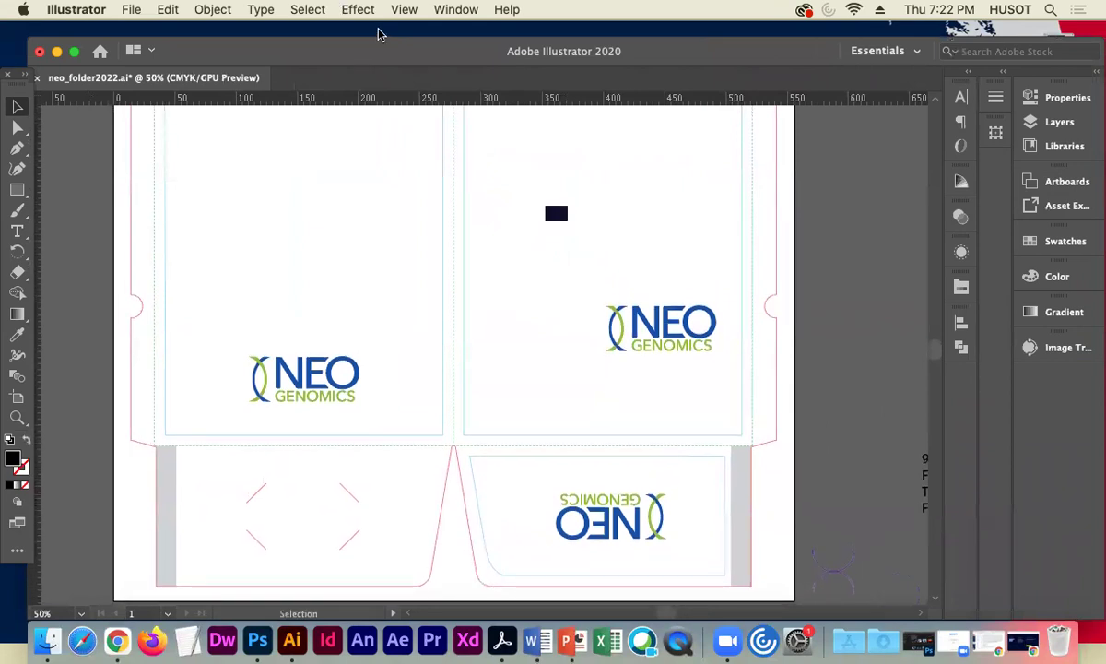
pyautogui.click(404, 9)
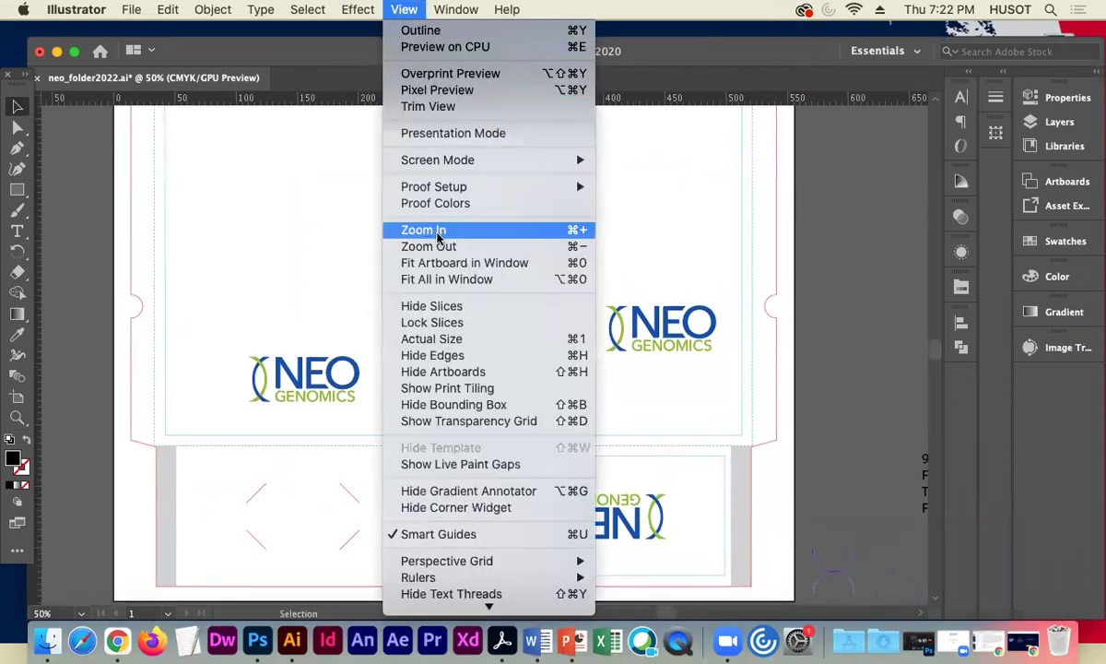
pyautogui.click(452, 264)
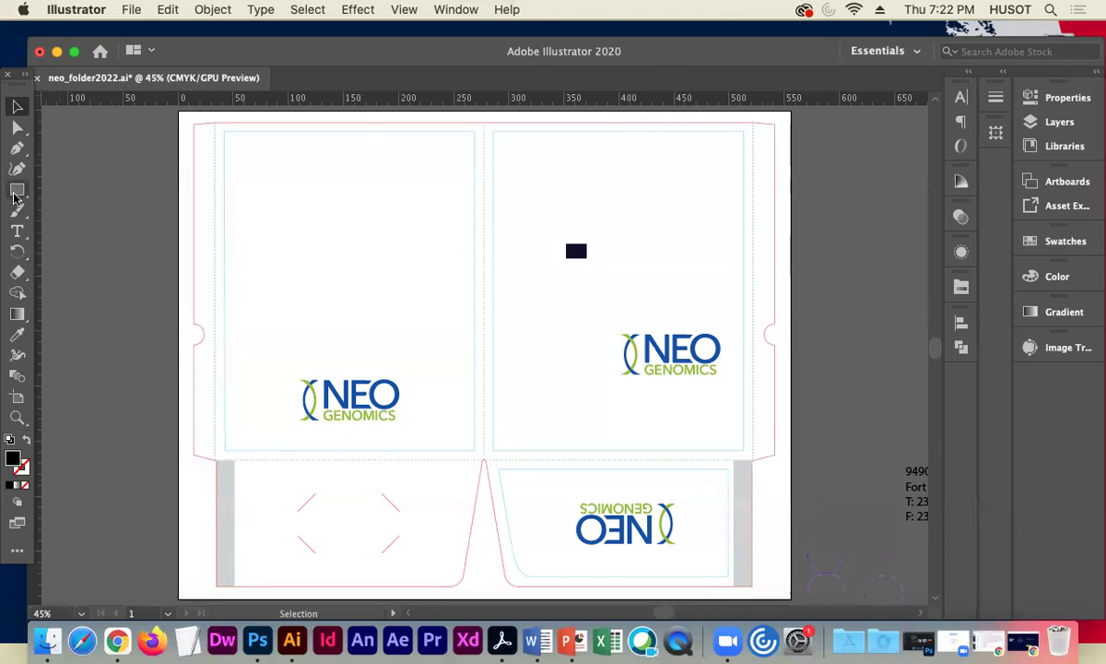
pyautogui.moveTo(572, 249); pyautogui.dragTo(826, 257)
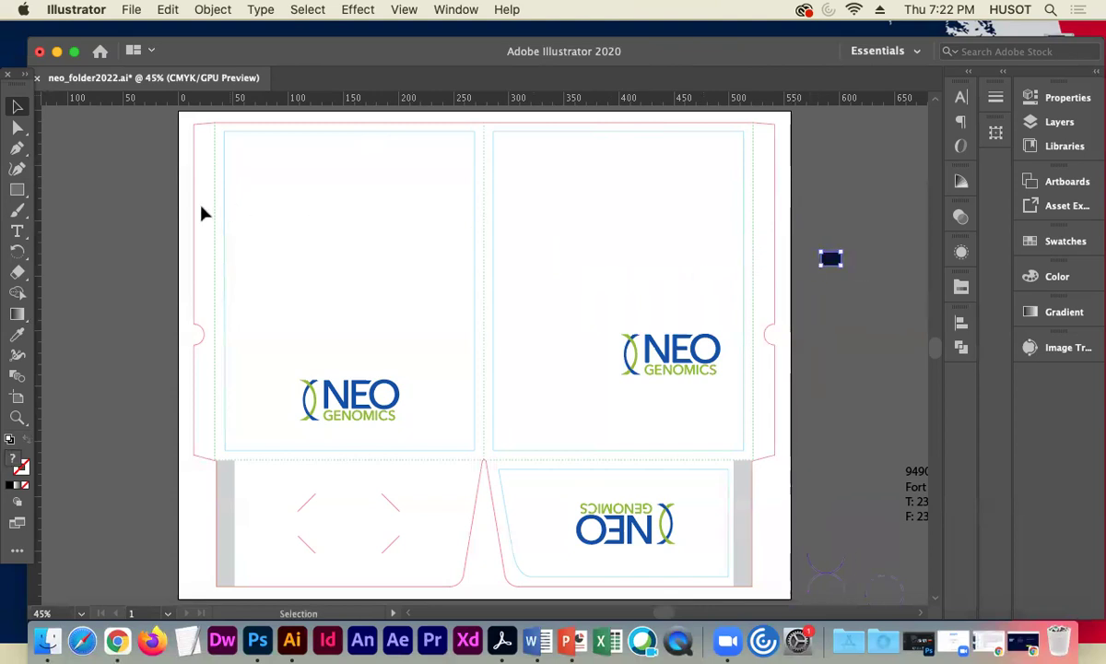
# Draw a rectangle that covers the whole artboard from corner to corner.
pyautogui.click(17, 189)
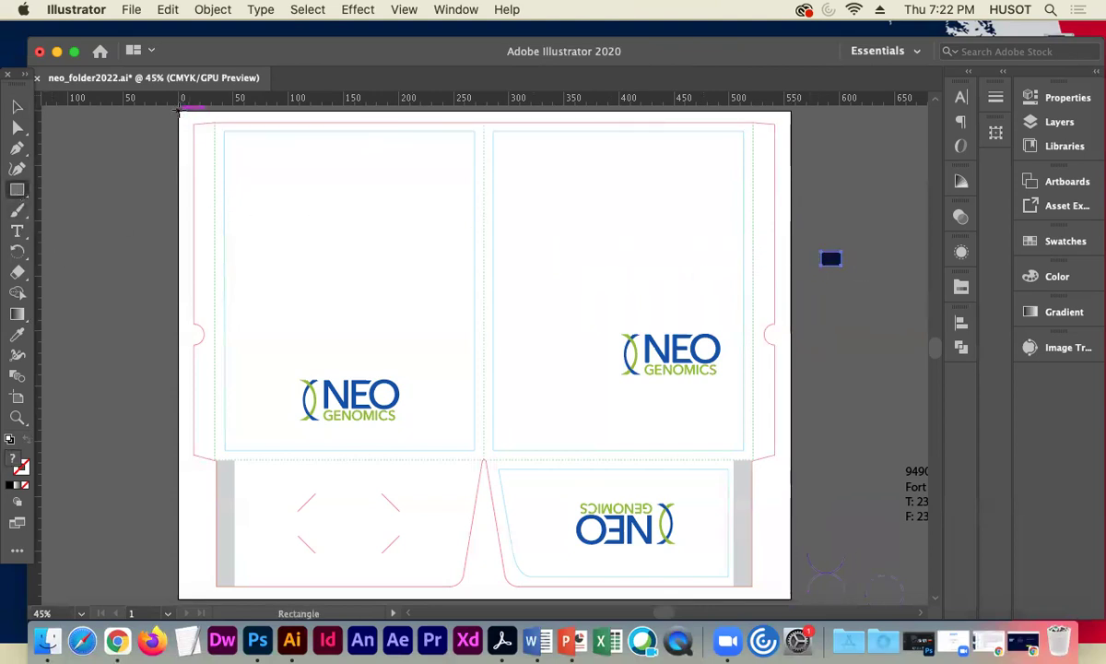
pyautogui.moveTo(180, 111); pyautogui.dragTo(791, 599)
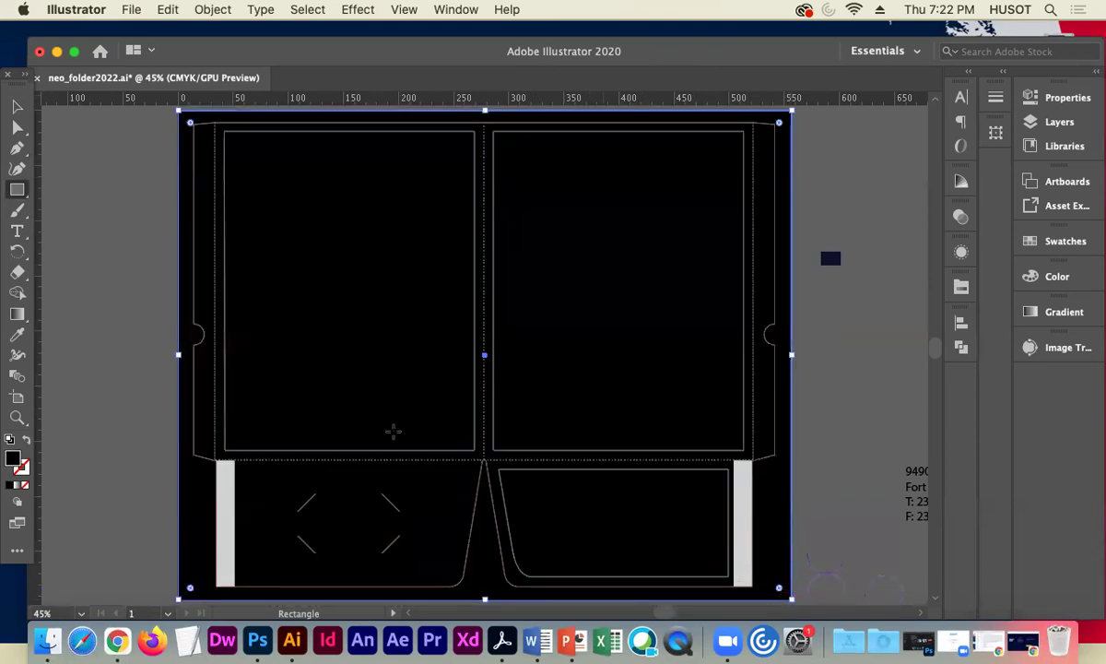
pyautogui.press('v')
# Fill the artboard-sized rectangle with the navy picked from the color sample using the Eyedropper, and deselect it.
pyautogui.click(15, 338)
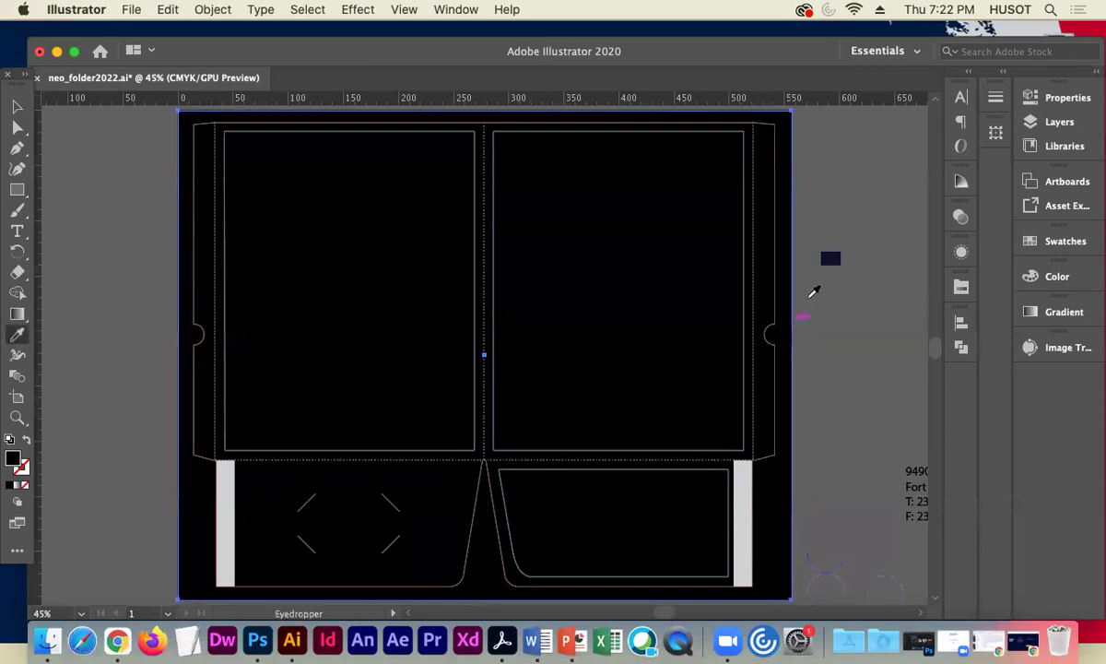
pyautogui.click(833, 255)
pyautogui.press('v')
pyautogui.click(86, 158)
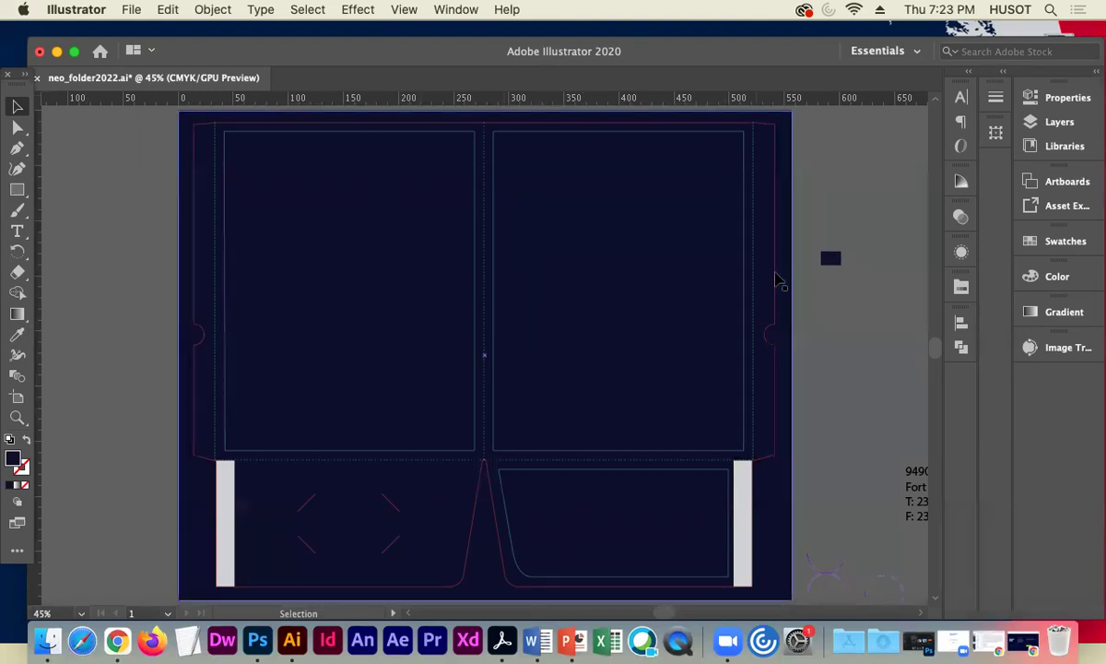
# Save the background's navy fill as a new swatch in the document's swatches, leaving nothing selected.
pyautogui.click(1056, 248)
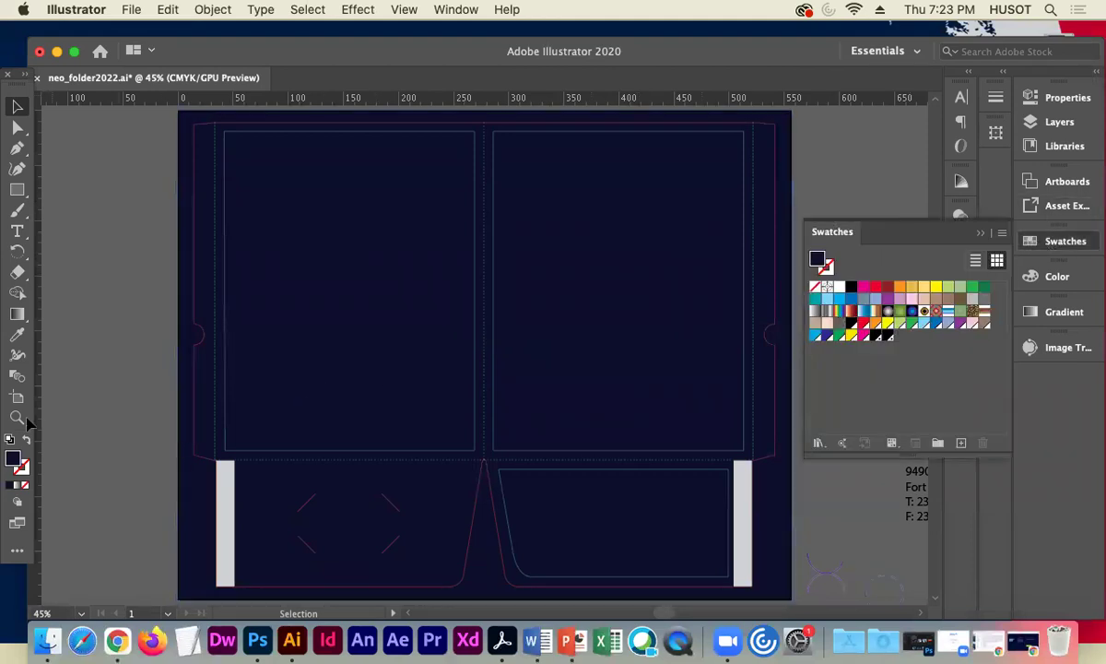
pyautogui.moveTo(14, 458); pyautogui.dragTo(867, 394)
pyautogui.moveTo(899, 336); pyautogui.dragTo(860, 373)
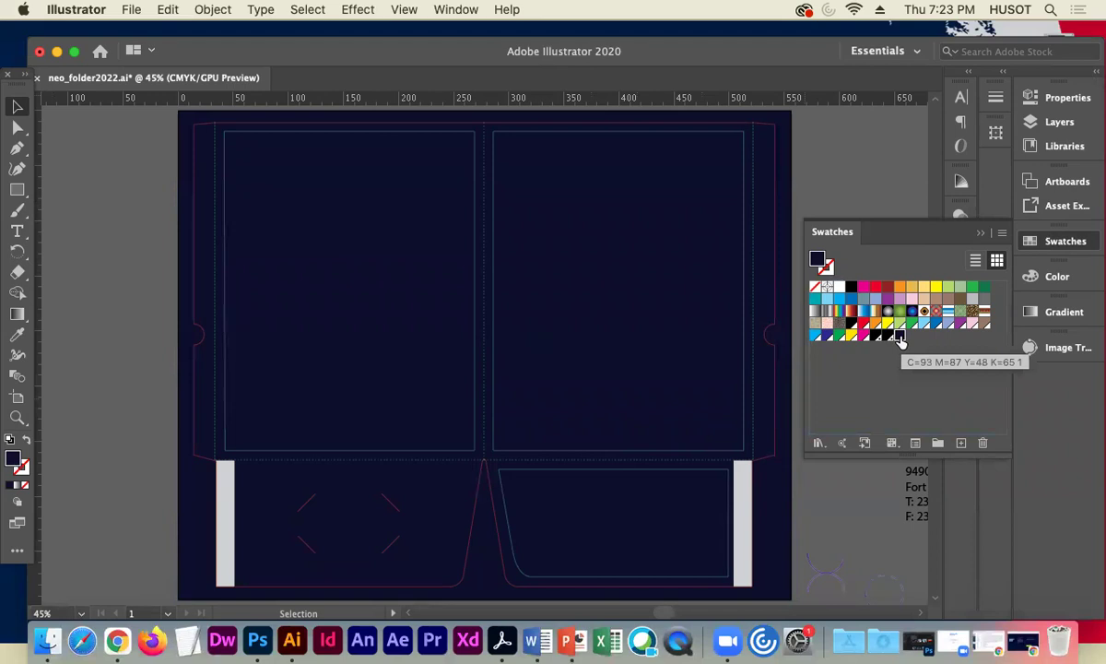
pyautogui.click(535, 251)
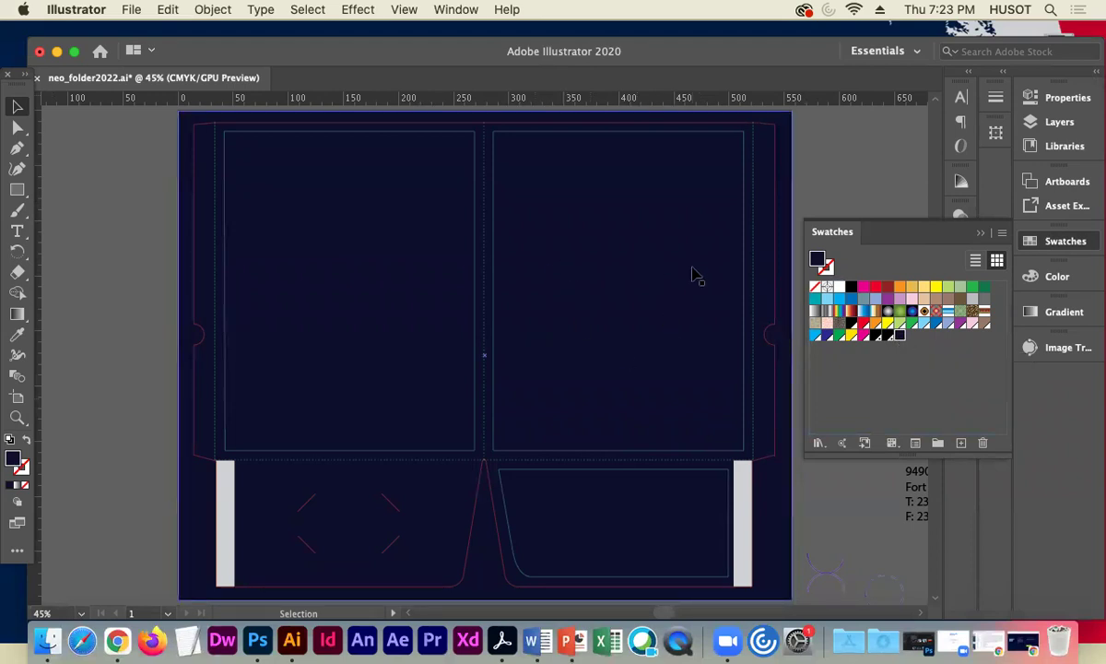
pyautogui.click(824, 168)
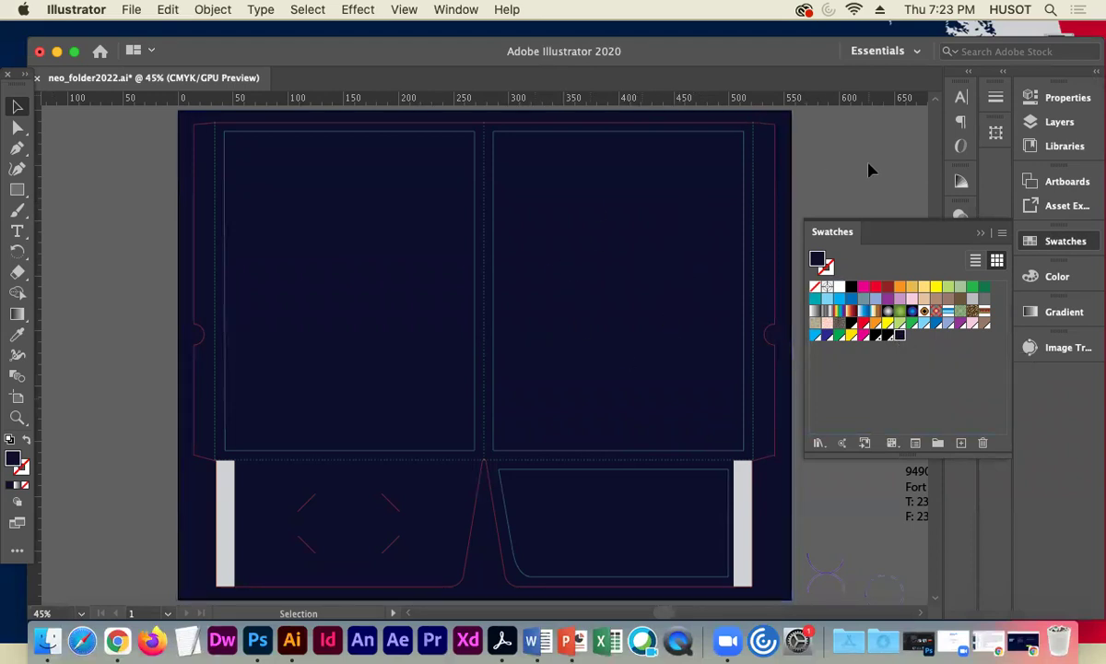
# Open the PANTONE+ CMYK Coated color book and enlarge it to show more swatches.
pyautogui.click(1005, 234)
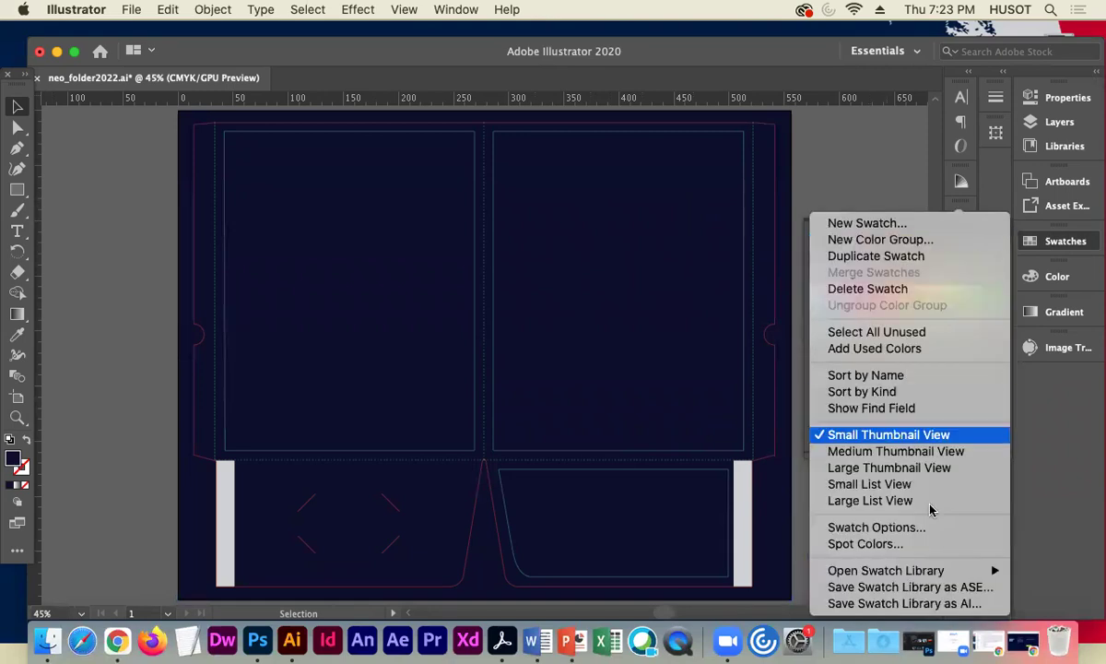
pyautogui.moveTo(927, 569)
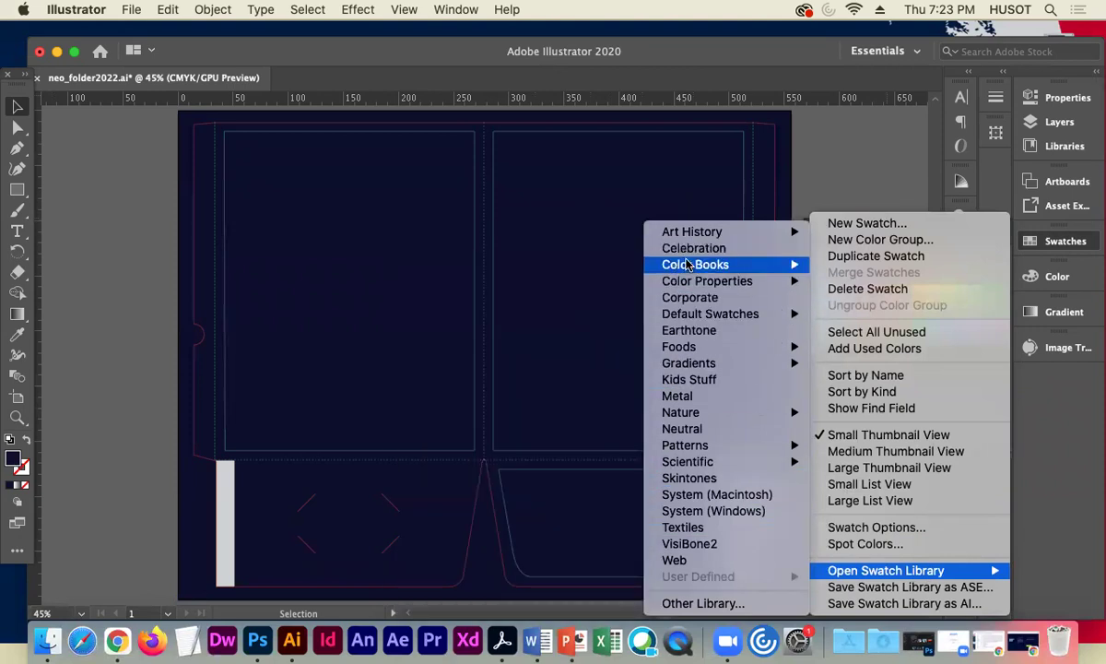
pyautogui.moveTo(700, 265)
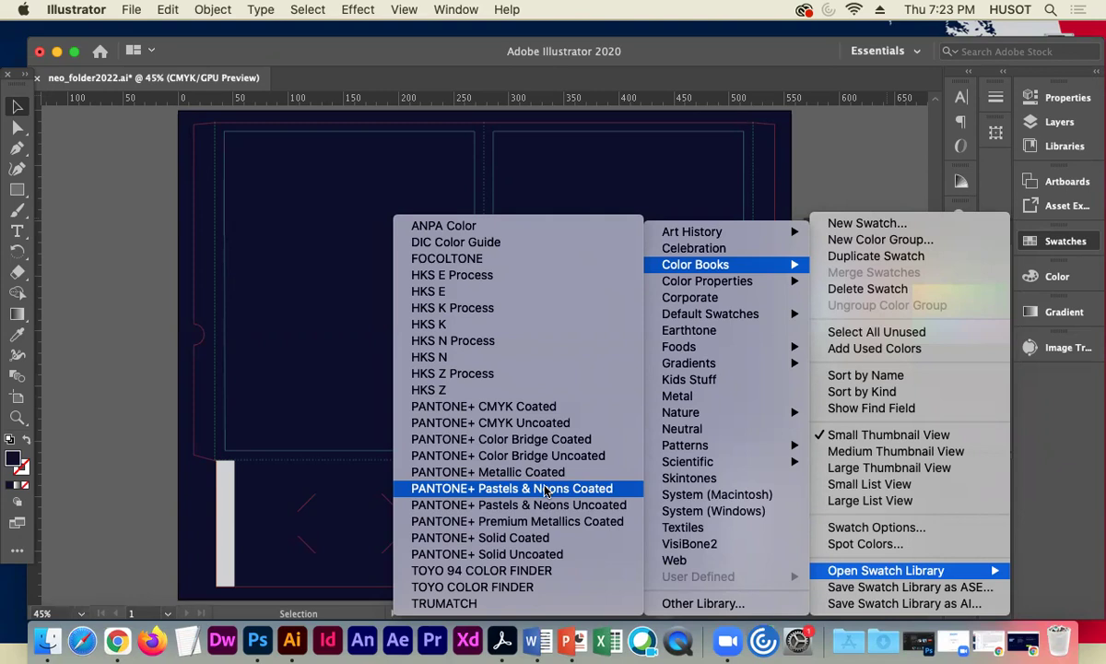
pyautogui.click(548, 406)
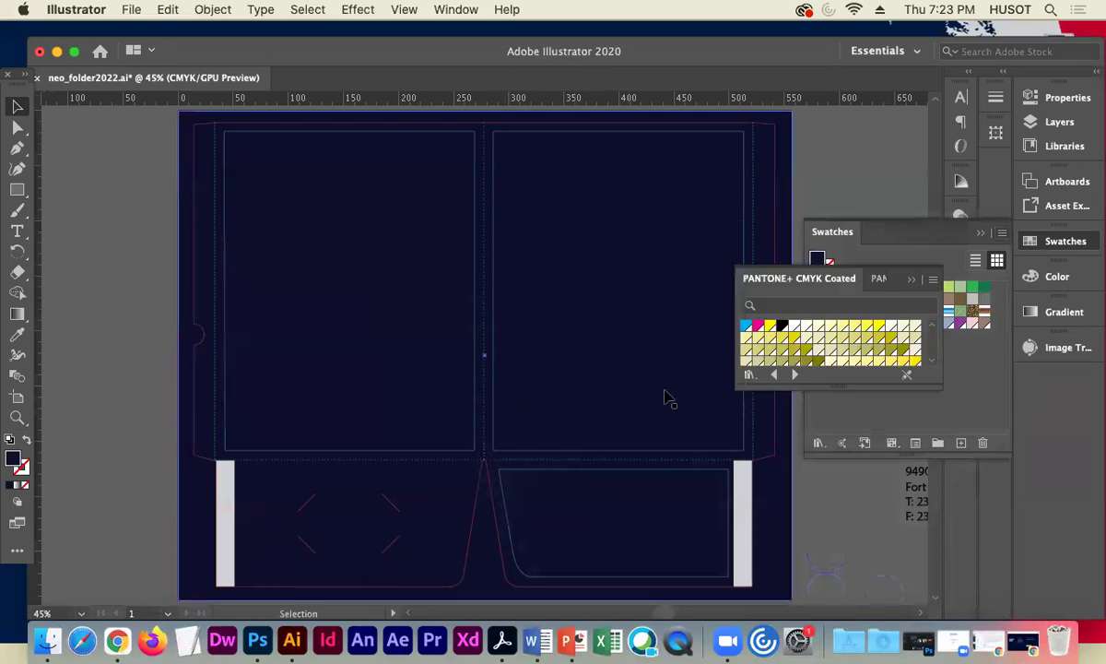
pyautogui.moveTo(829, 389); pyautogui.dragTo(829, 477)
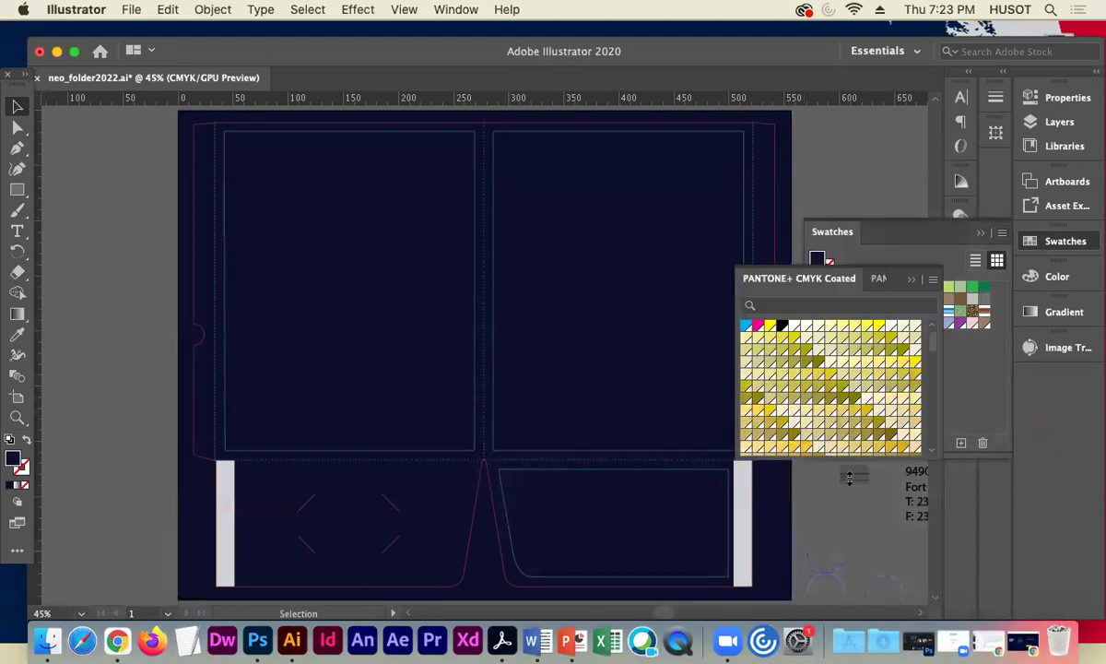
# Look through the PANTONE+ CMYK Coated swatches for a dark blue close to the folder's navy background.
pyautogui.scroll(-5, 863, 395)
pyautogui.scroll(-10, 864, 394)
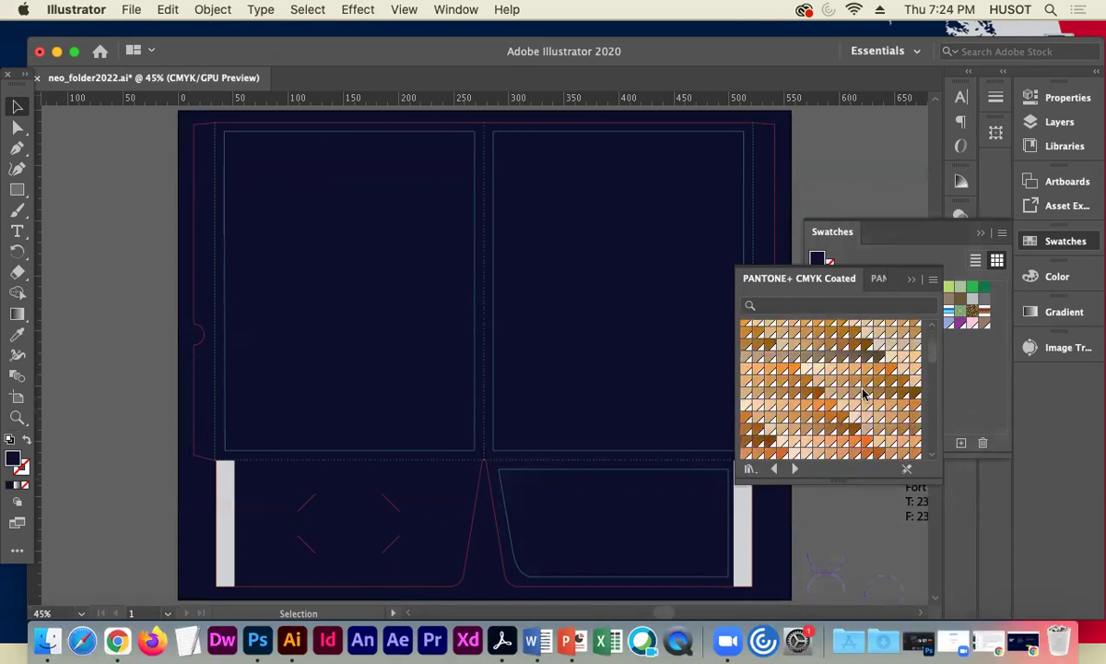
pyautogui.scroll(-10, 864, 395)
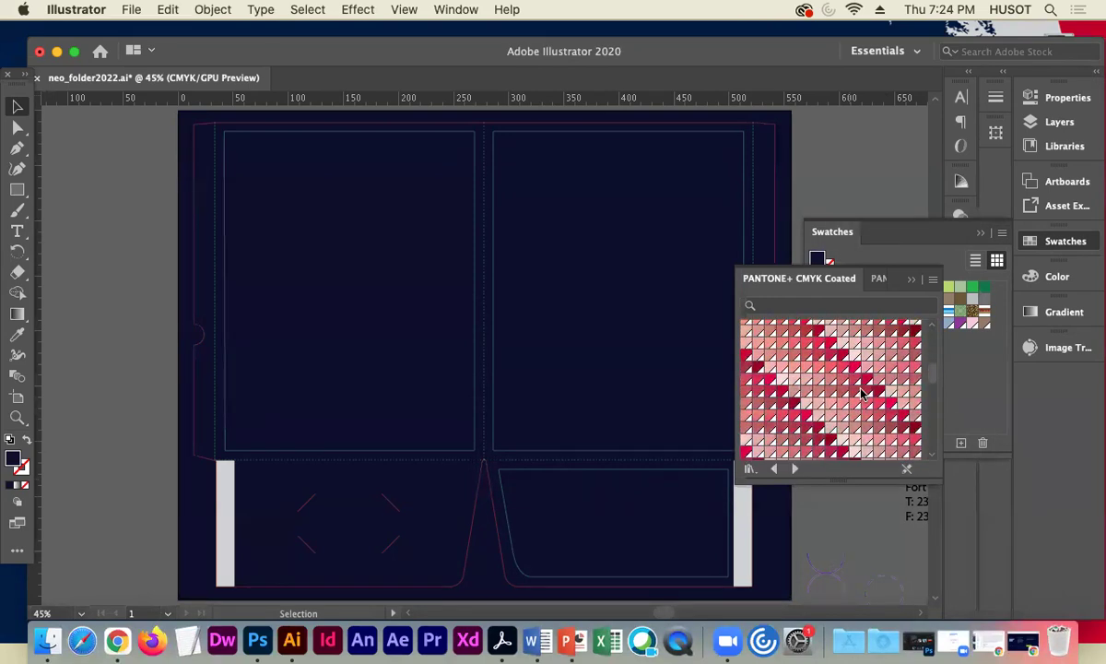
pyautogui.scroll(-8, 860, 394)
pyautogui.scroll(-5, 858, 392)
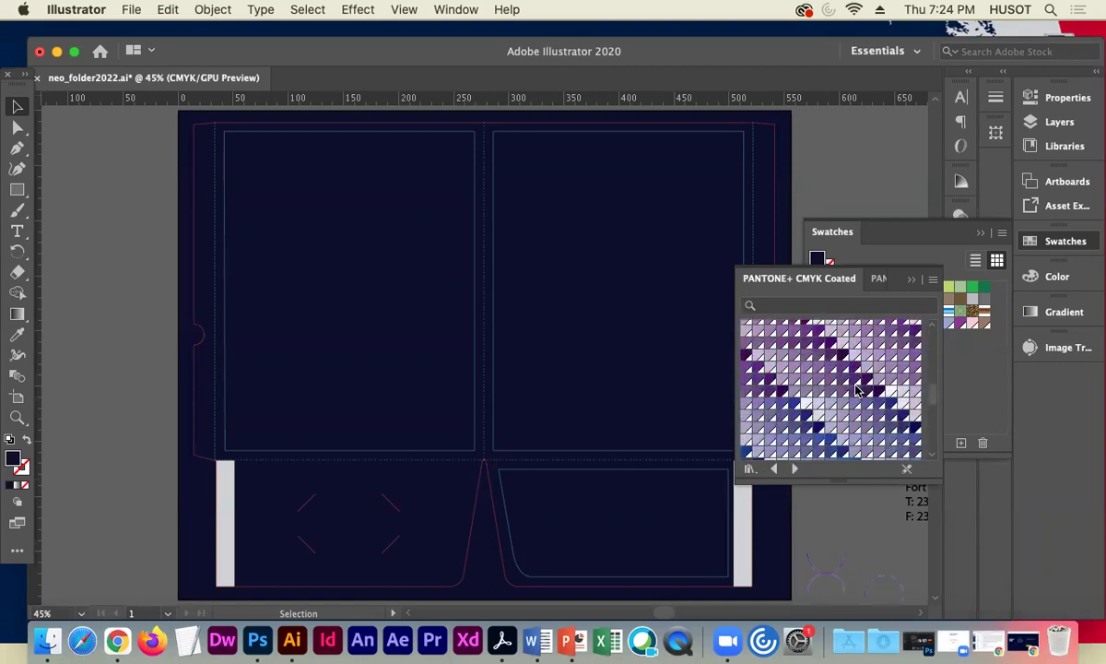
pyautogui.scroll(-2, 856, 391)
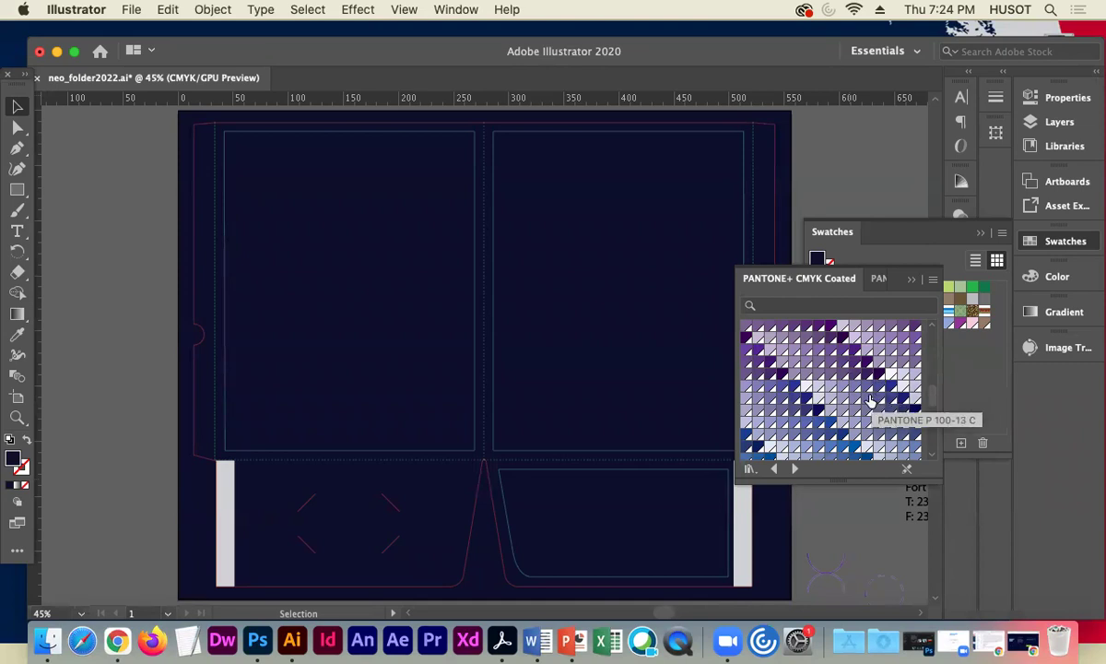
pyautogui.scroll(-5, 849, 423)
pyautogui.scroll(-8, 849, 423)
pyautogui.scroll(-8, 849, 423)
pyautogui.scroll(-8, 849, 423)
pyautogui.scroll(6, 849, 424)
pyautogui.scroll(-6, 853, 432)
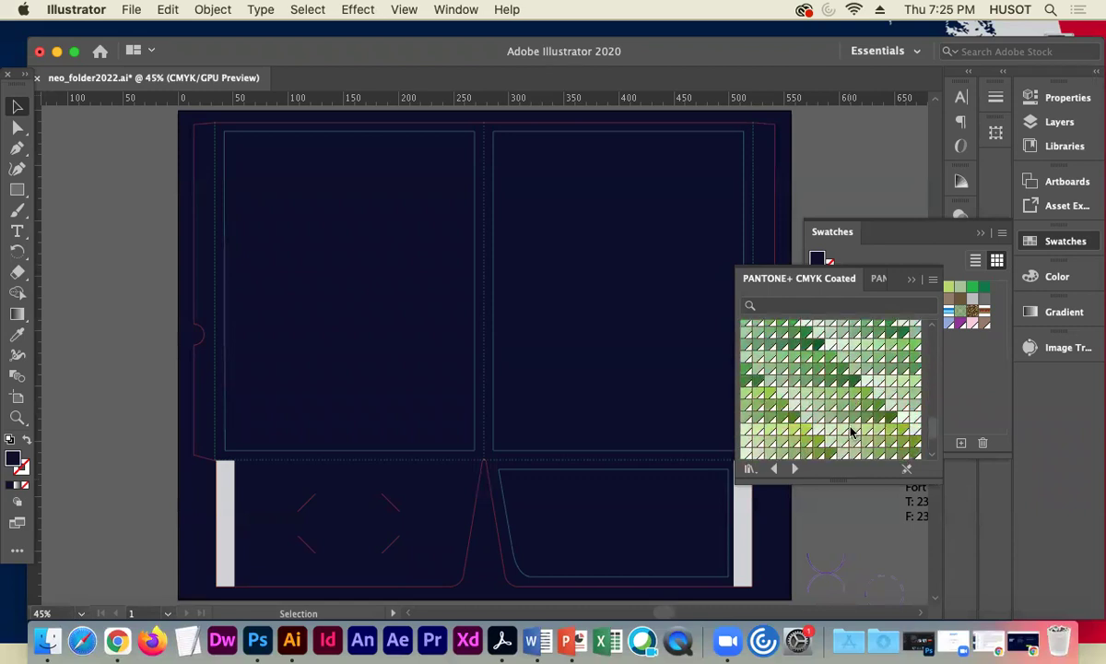
pyautogui.scroll(-5, 853, 431)
pyautogui.scroll(10, 853, 432)
pyautogui.scroll(10, 853, 434)
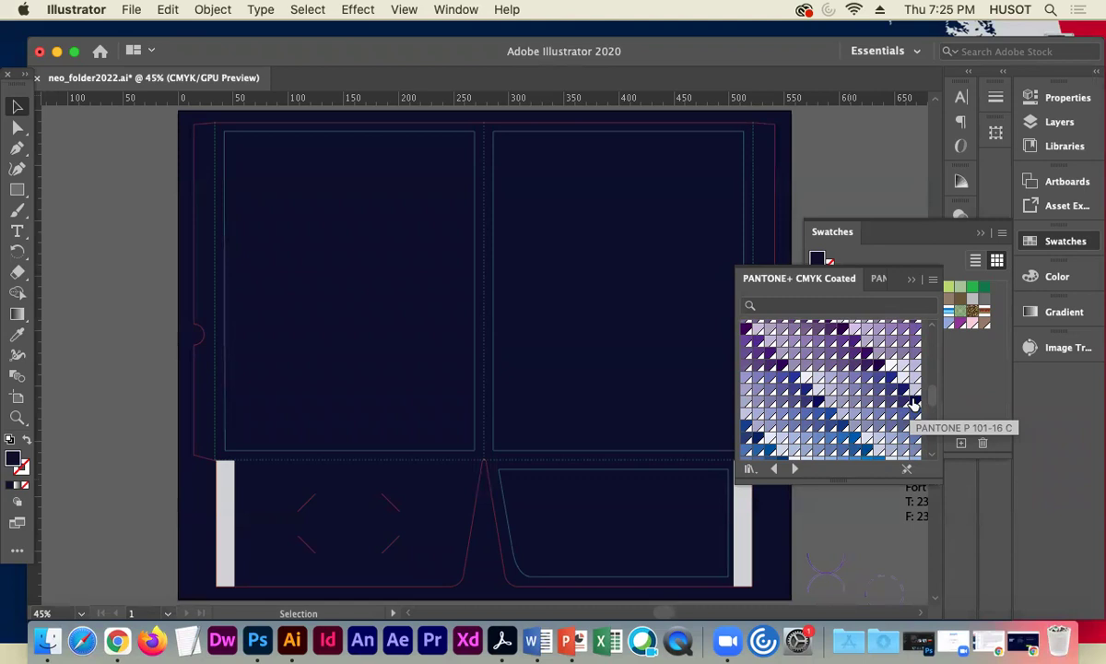
# Try PANTONE P 101-16 C as the fill of the artboard-sized background rectangle, and put the color book away.
pyautogui.click(715, 361)
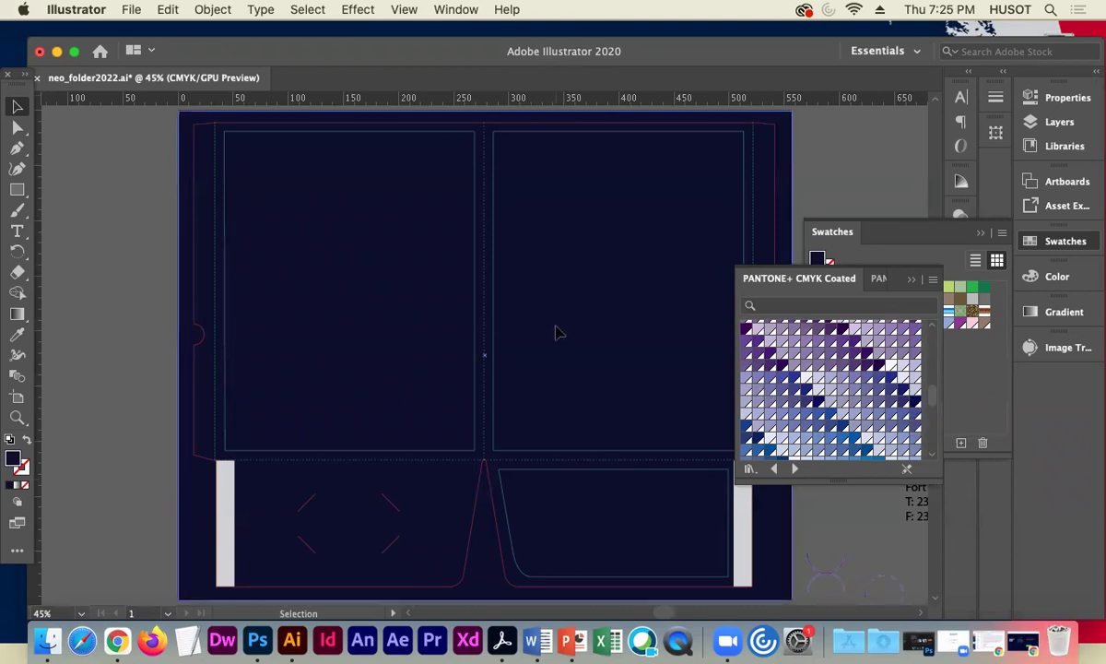
pyautogui.click(912, 402)
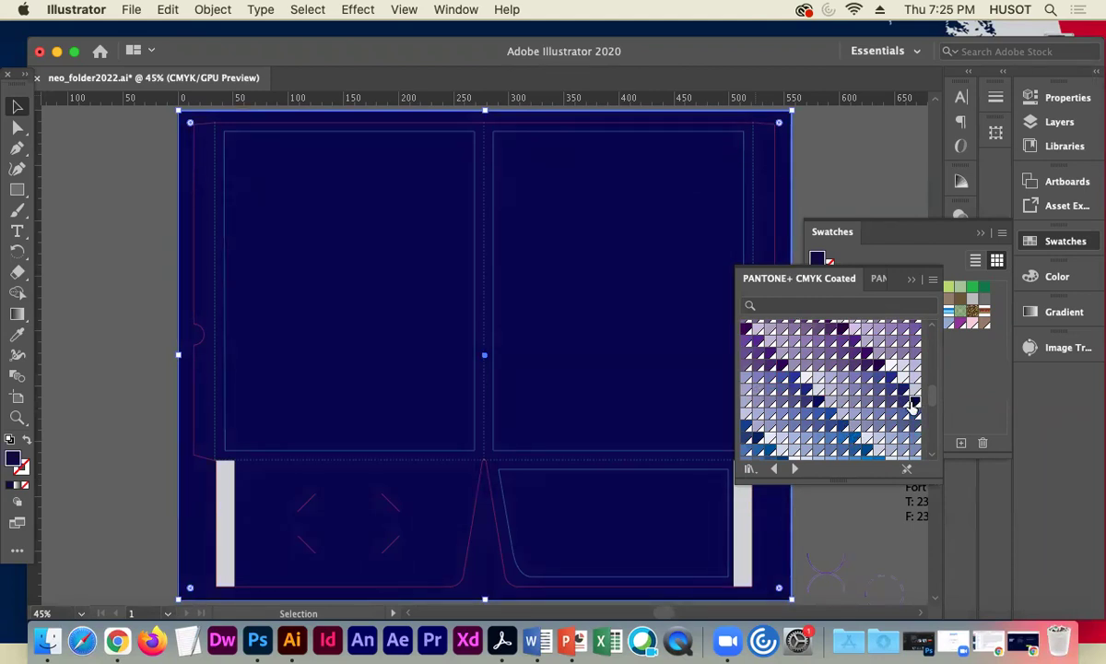
pyautogui.click(915, 407)
pyautogui.click(911, 280)
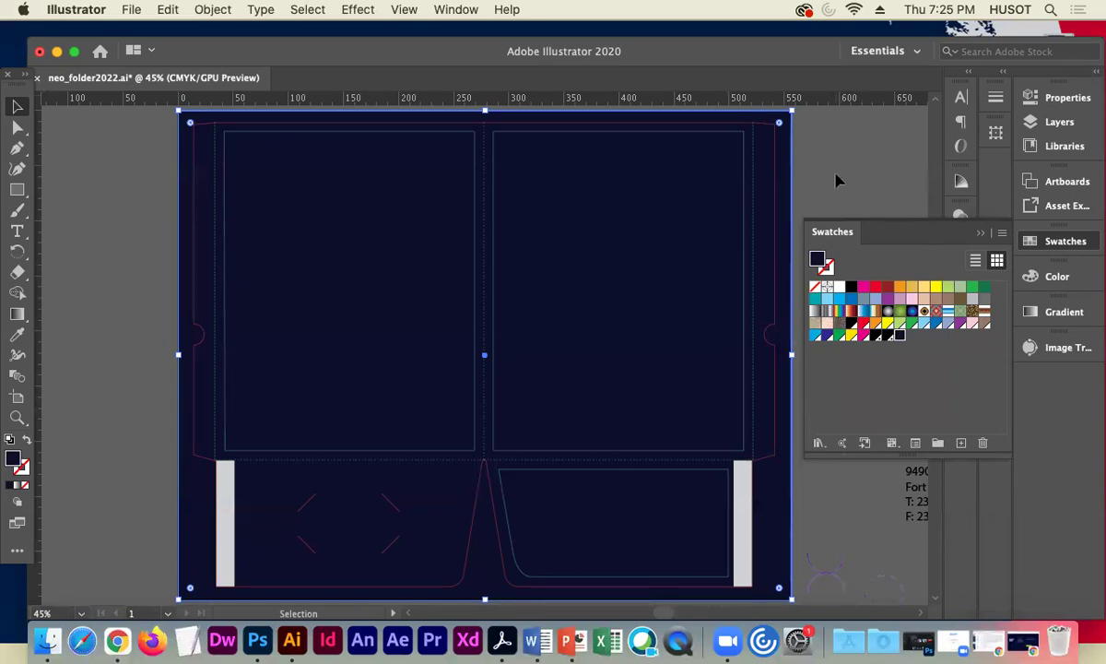
# Review the saved navy swatch's CMYK mix and color type choices, keep it as Process Color, and deselect the background.
pyautogui.doubleClick(899, 336)
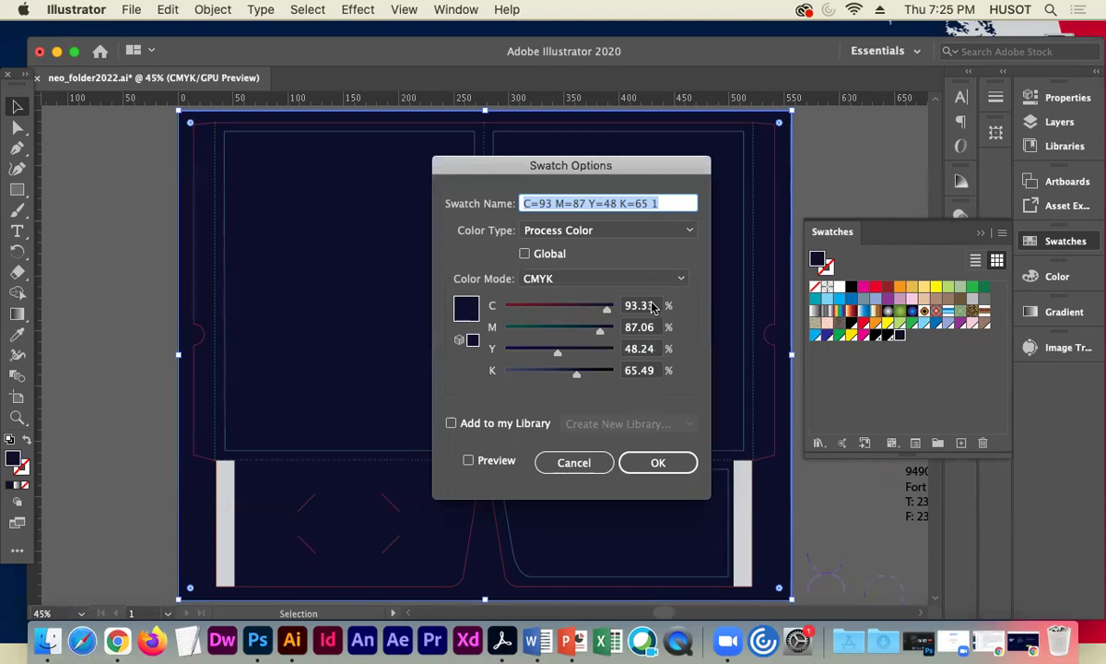
pyautogui.click(634, 233)
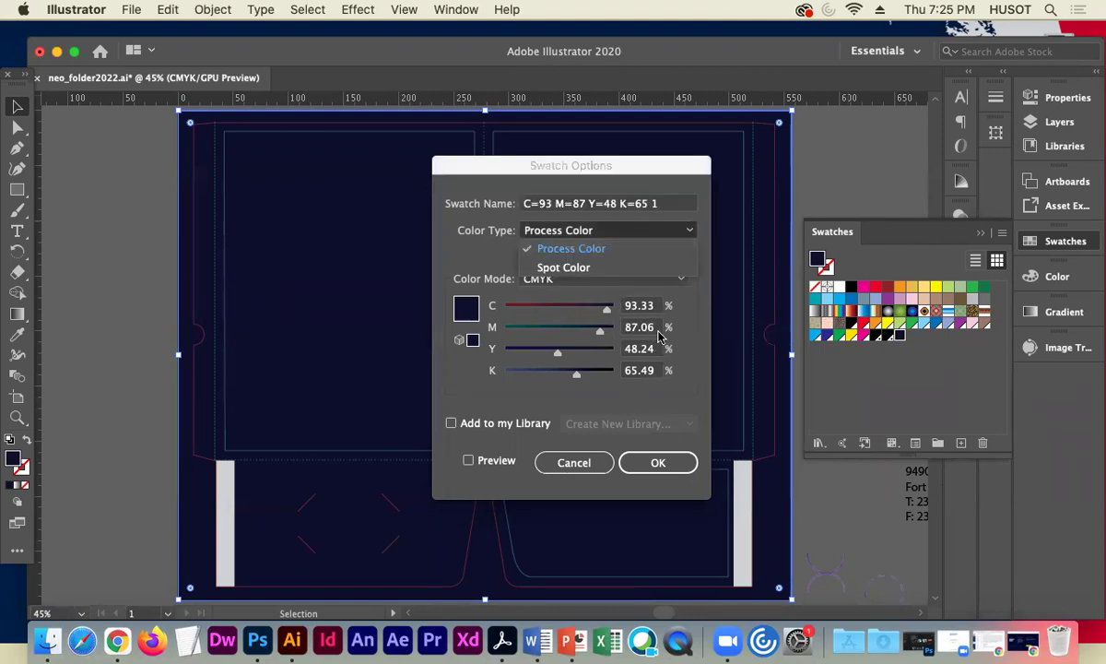
pyautogui.click(683, 375)
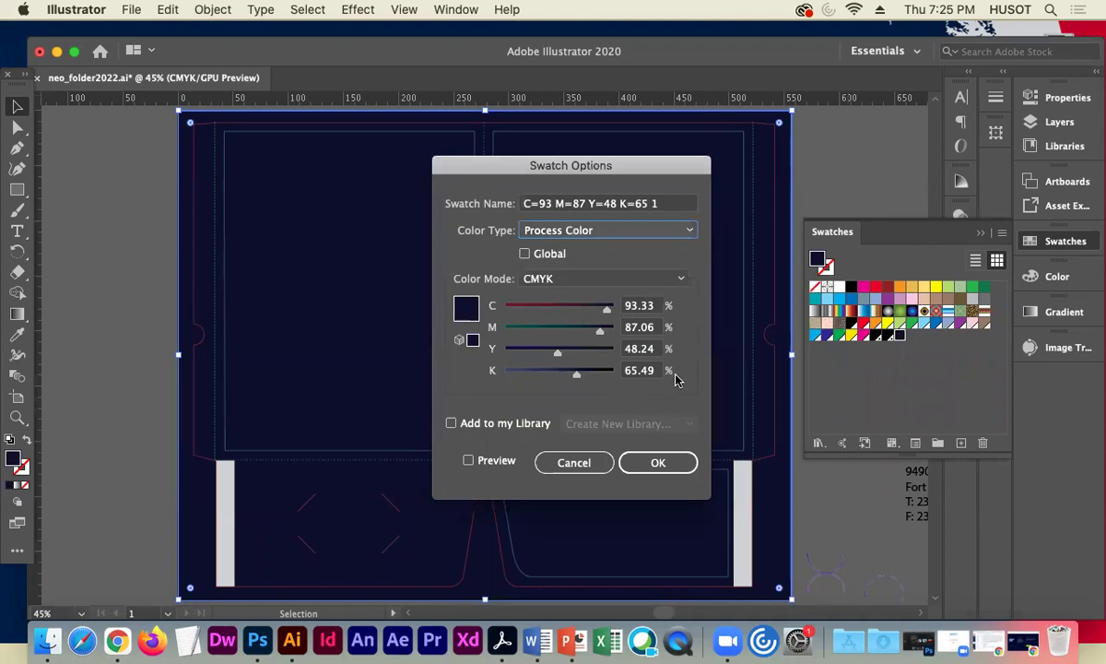
pyautogui.click(658, 462)
pyautogui.click(867, 167)
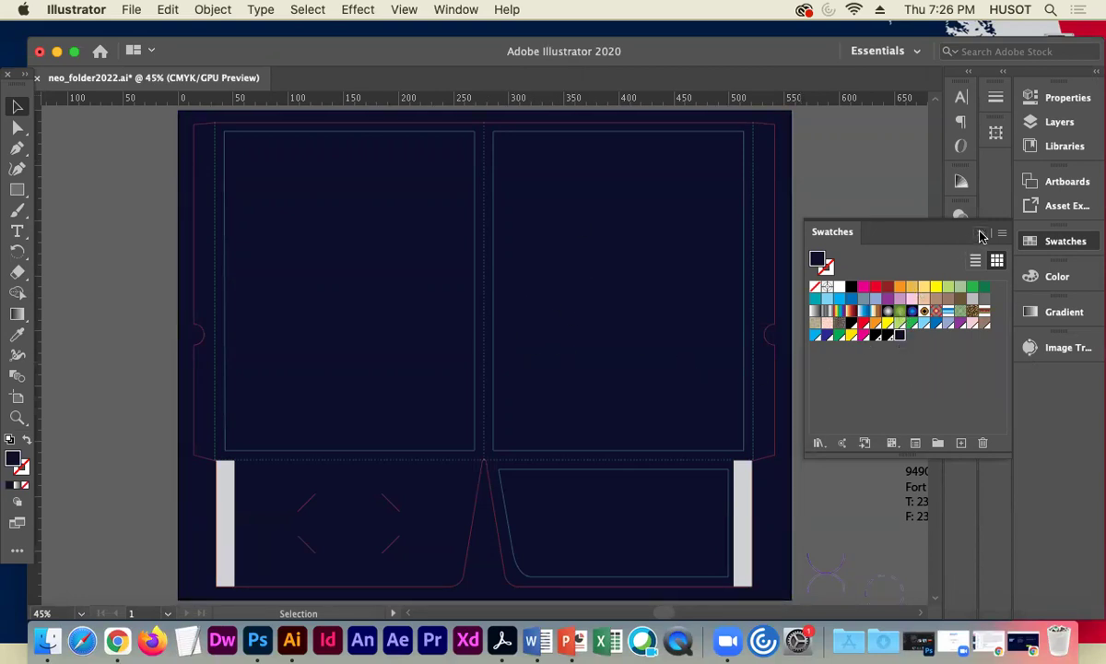
# Delete the small navy color sample from the pasteboard beside the folder.
pyautogui.click(883, 358)
pyautogui.click(831, 258)
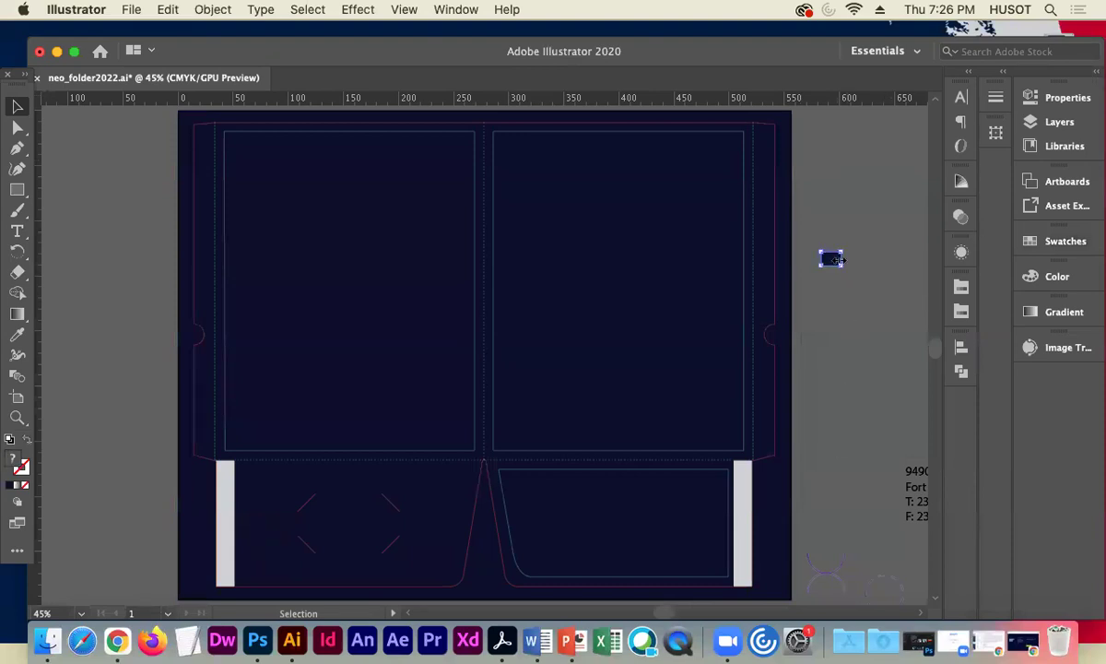
pyautogui.press('Delete')
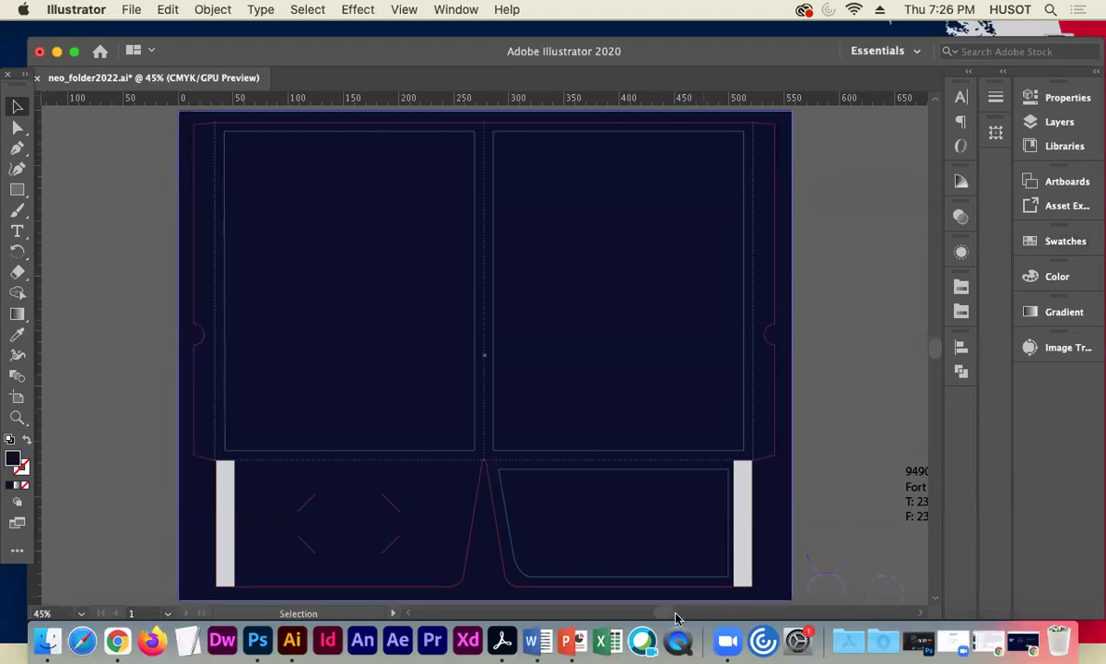
# Send the artboard-sized navy rectangle to the back, behind the three NEO Genomics logos.
pyautogui.moveTo(662, 612)
pyautogui.mouseDown()
pyautogui.moveTo(697, 613)
pyautogui.moveTo(673, 604)
pyautogui.mouseUp()
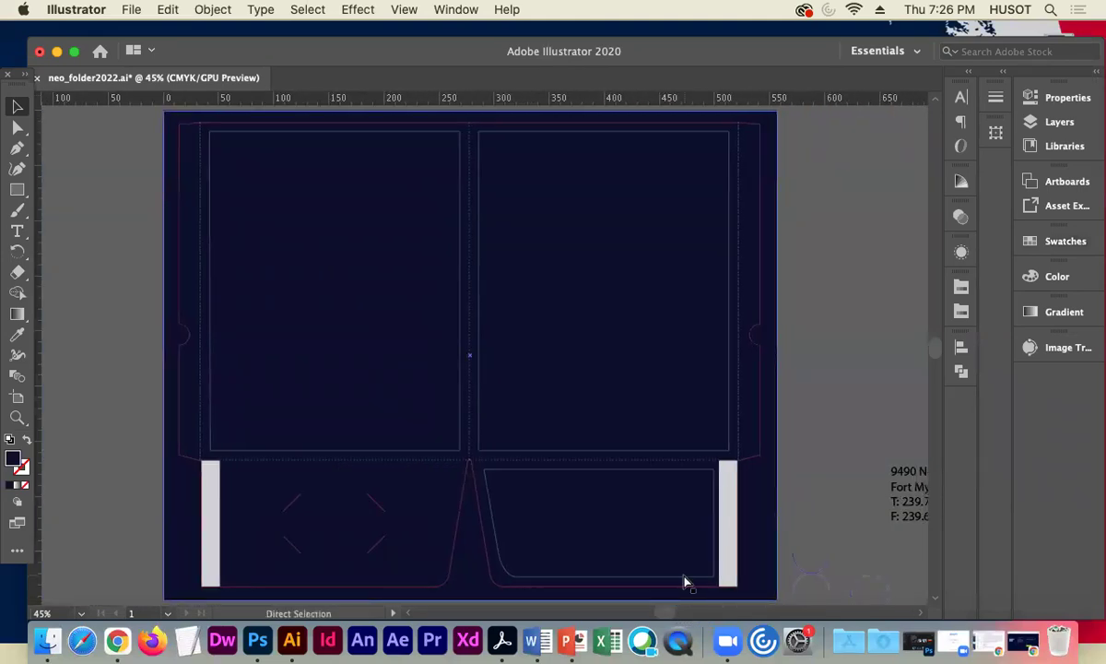
pyautogui.press('super+minus')
pyautogui.press('super+minus')
pyautogui.click(745, 515)
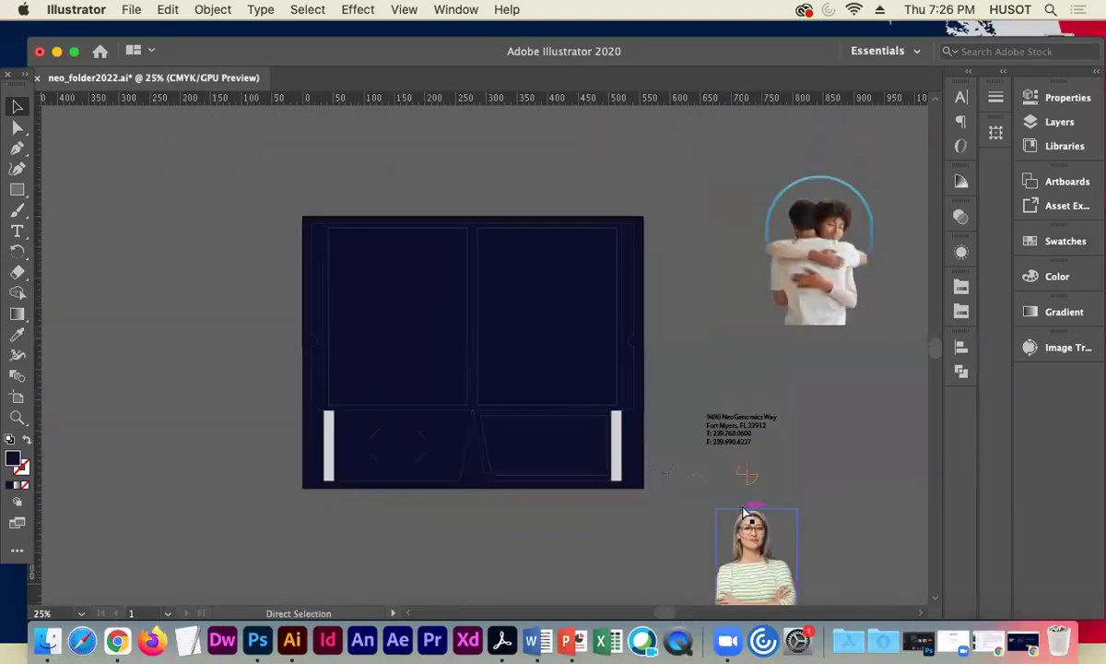
pyautogui.press('super+minus')
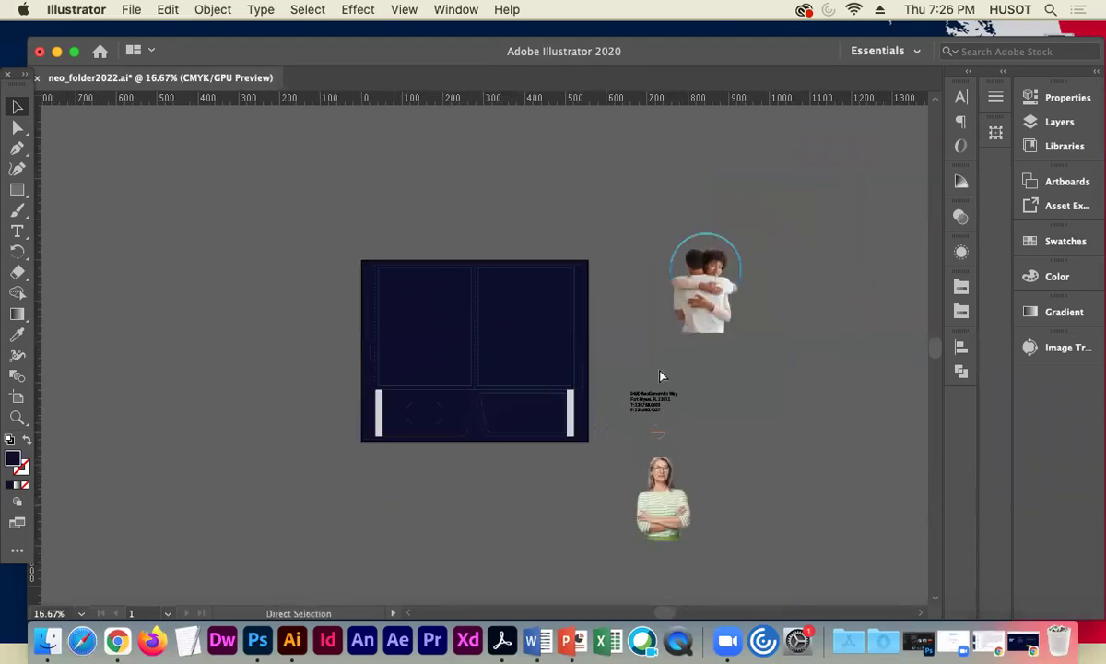
pyautogui.press('super+equal')
pyautogui.press('super+equal')
pyautogui.click(595, 330)
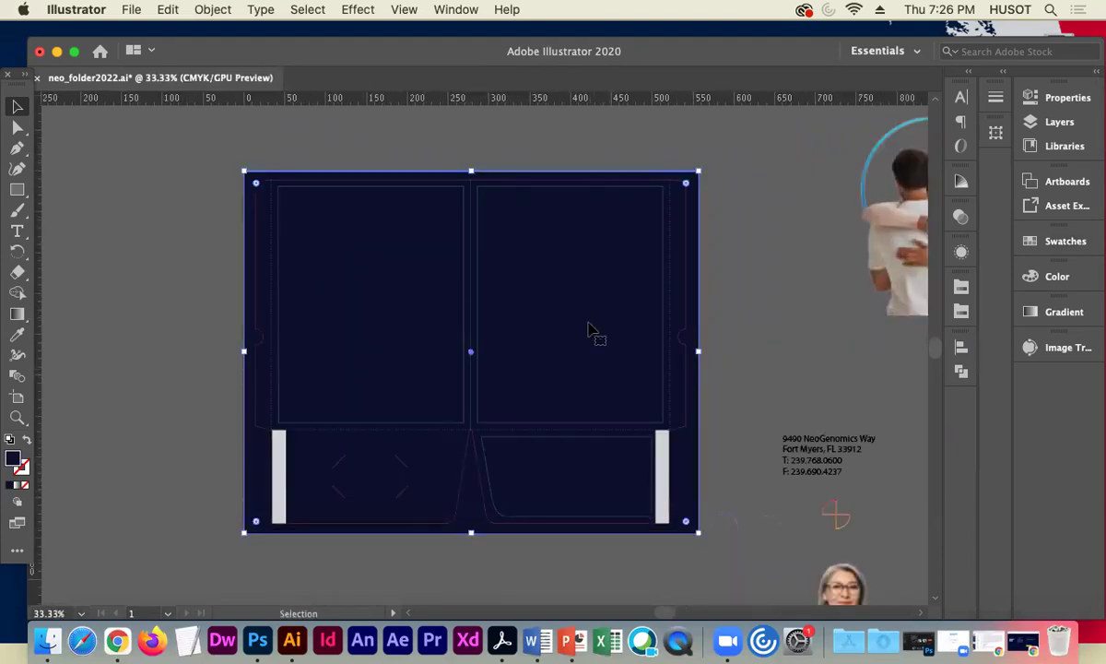
pyautogui.rightClick(590, 319)
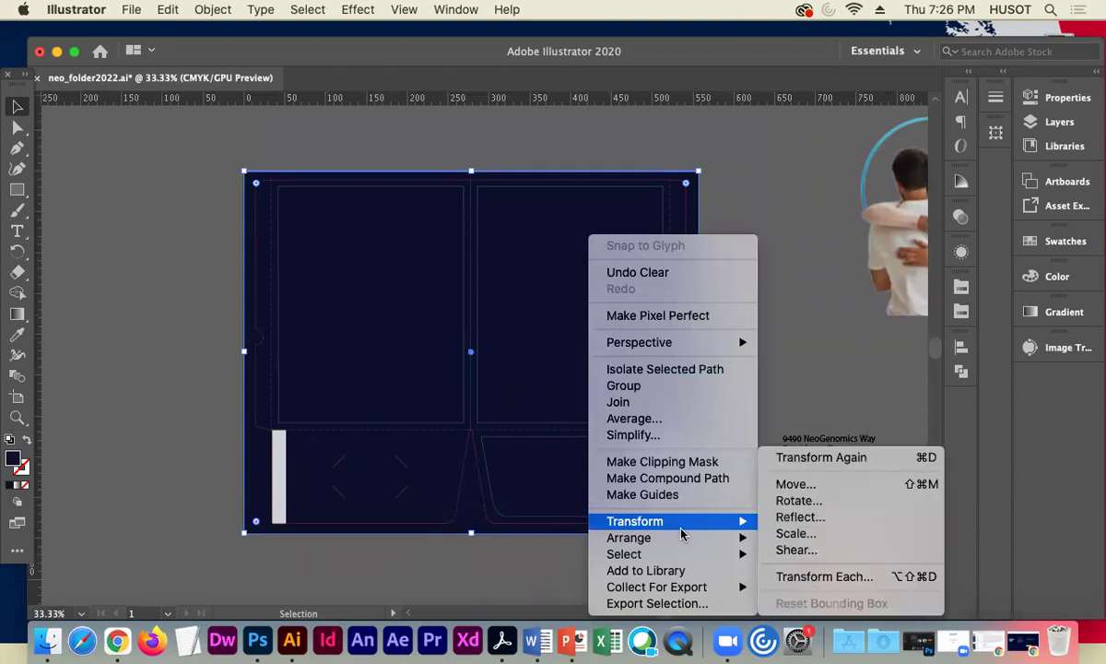
pyautogui.moveTo(678, 538)
pyautogui.click(789, 578)
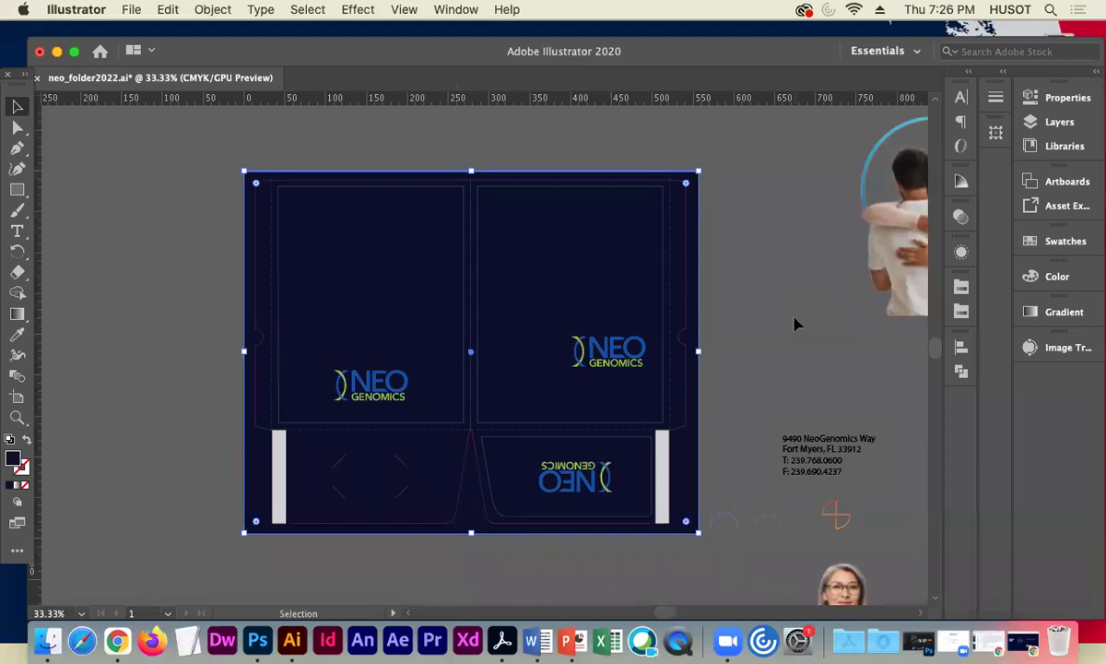
# Toggle the visibility of the locked folder template layer to compare the artwork with and without its outlines, leaving it shown.
pyautogui.press('a')
pyautogui.press('super+equal')
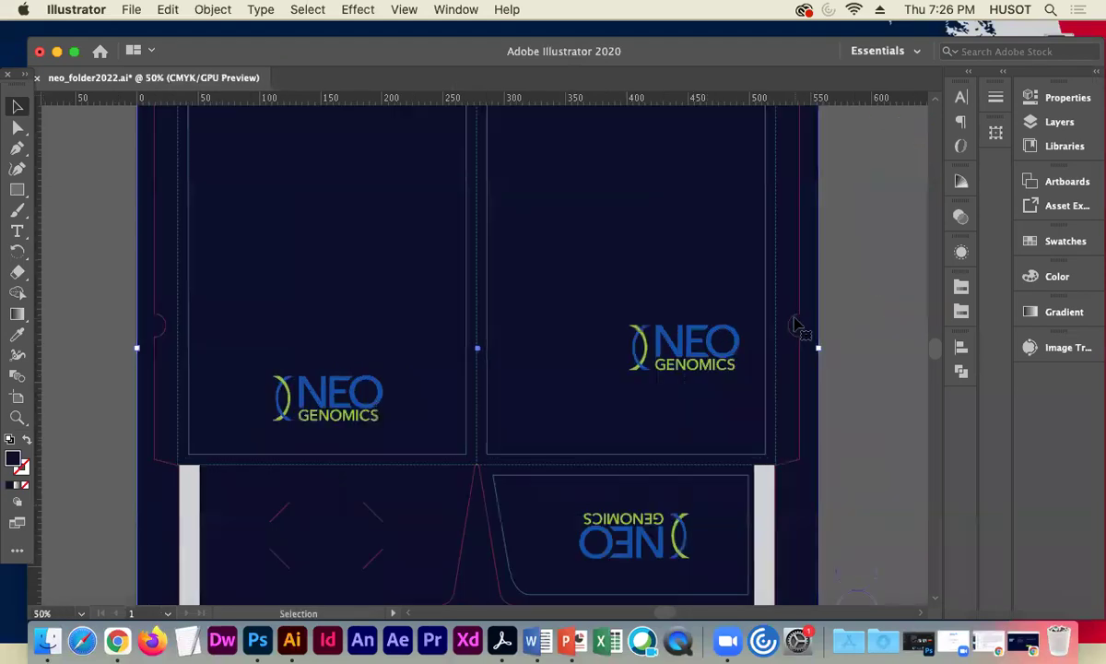
pyautogui.press('super+minus')
pyautogui.press('v')
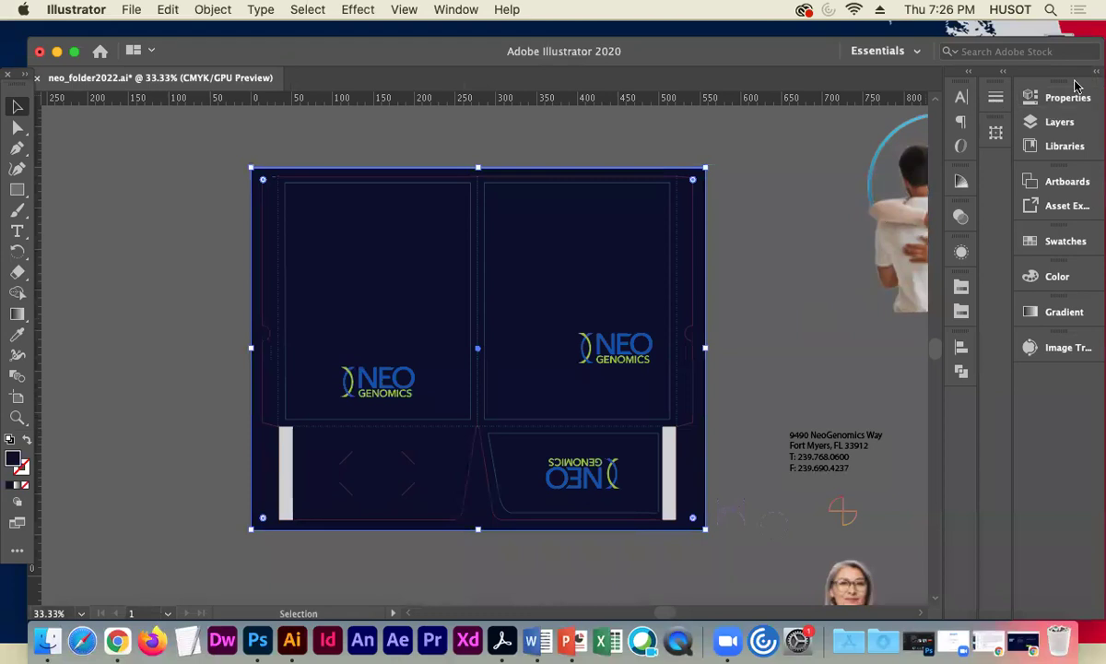
pyautogui.click(1059, 122)
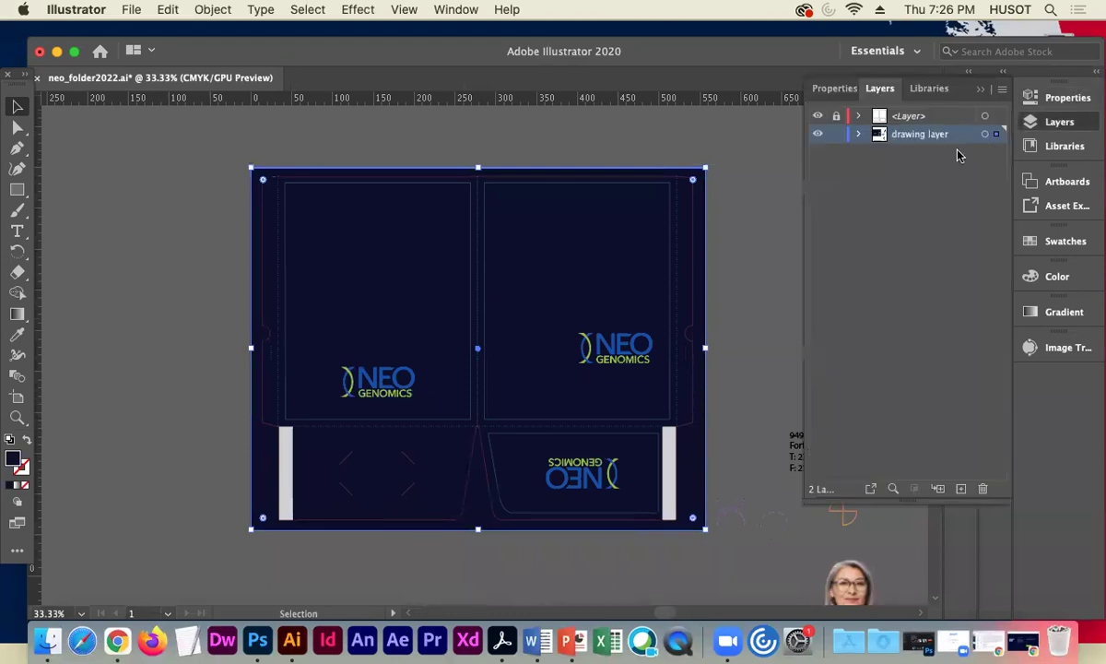
pyautogui.click(817, 116)
pyautogui.click(818, 116)
pyautogui.click(818, 116)
pyautogui.click(818, 116)
pyautogui.click(818, 116)
pyautogui.click(817, 116)
pyautogui.click(818, 116)
pyautogui.click(818, 116)
pyautogui.click(818, 116)
pyautogui.click(817, 116)
pyautogui.click(818, 116)
pyautogui.click(818, 117)
pyautogui.click(818, 116)
pyautogui.click(818, 116)
pyautogui.click(818, 116)
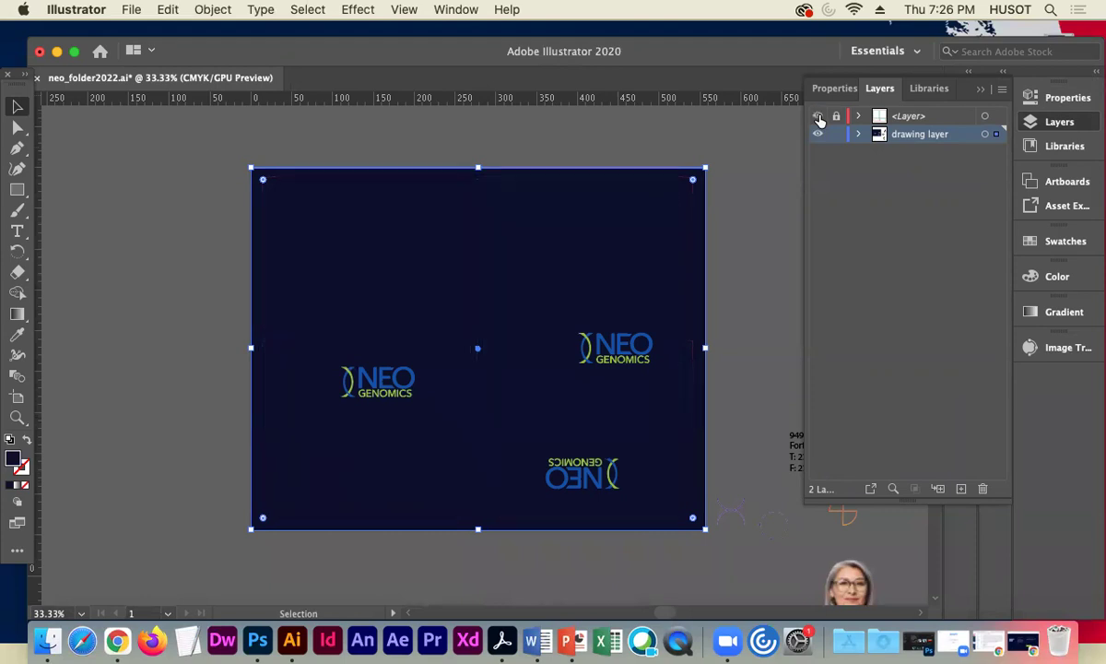
pyautogui.click(818, 117)
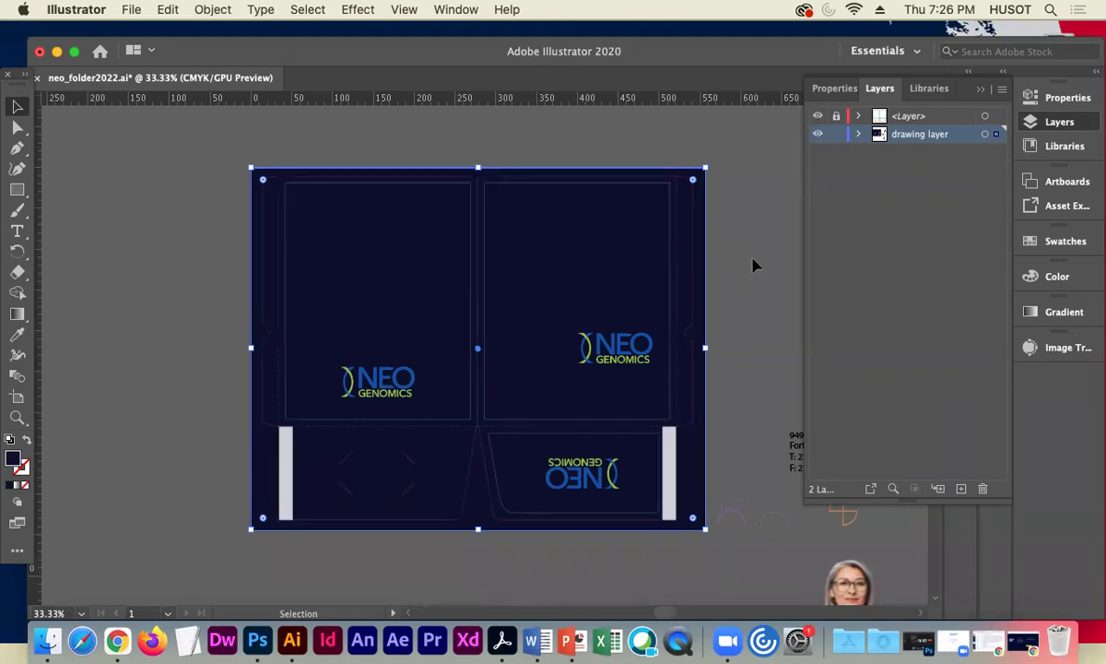
# Fill the blue NEO letters and the long blue helix curve of the left panel's logo with white.
pyautogui.press('a')
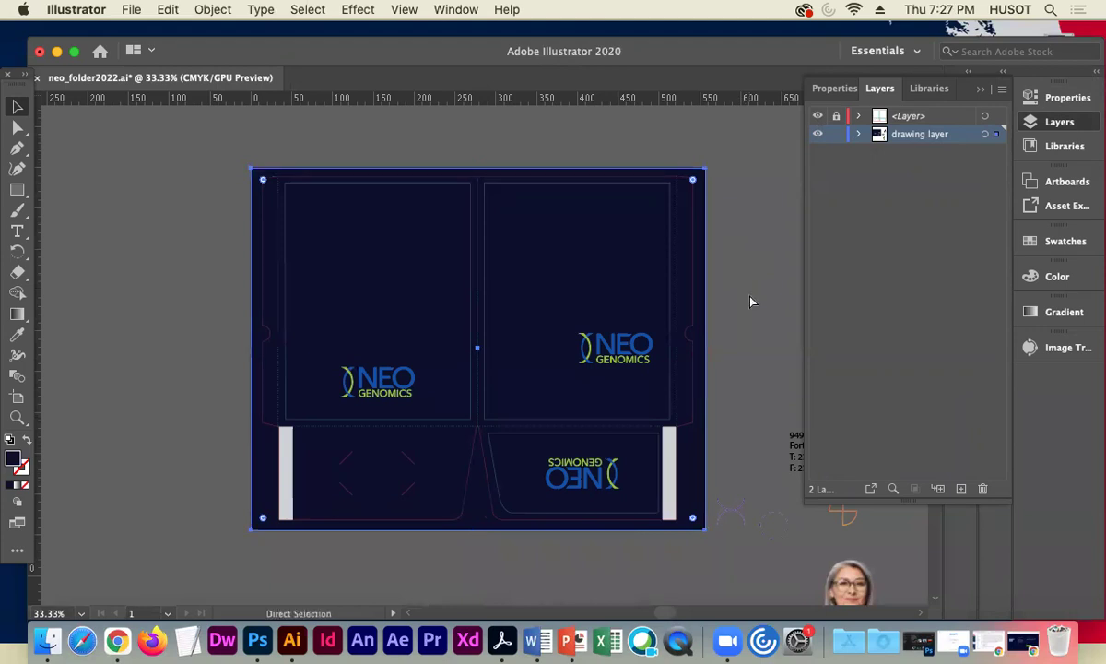
pyautogui.press('super+equal')
pyautogui.press('v')
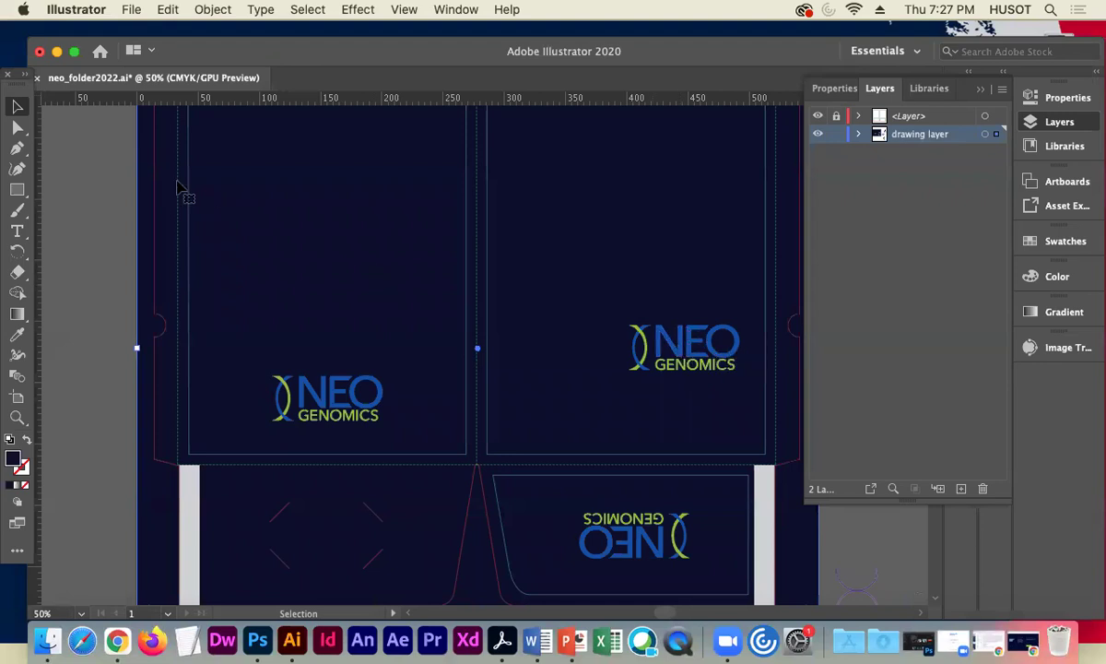
pyautogui.click(19, 126)
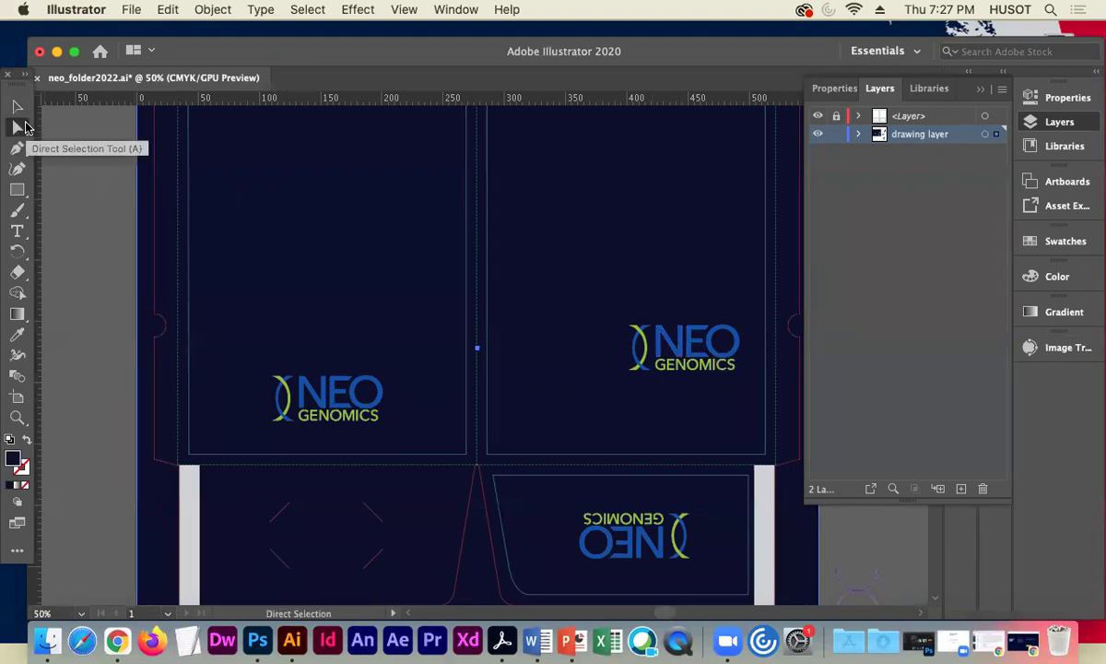
pyautogui.press('super+equal')
pyautogui.press('super+equal')
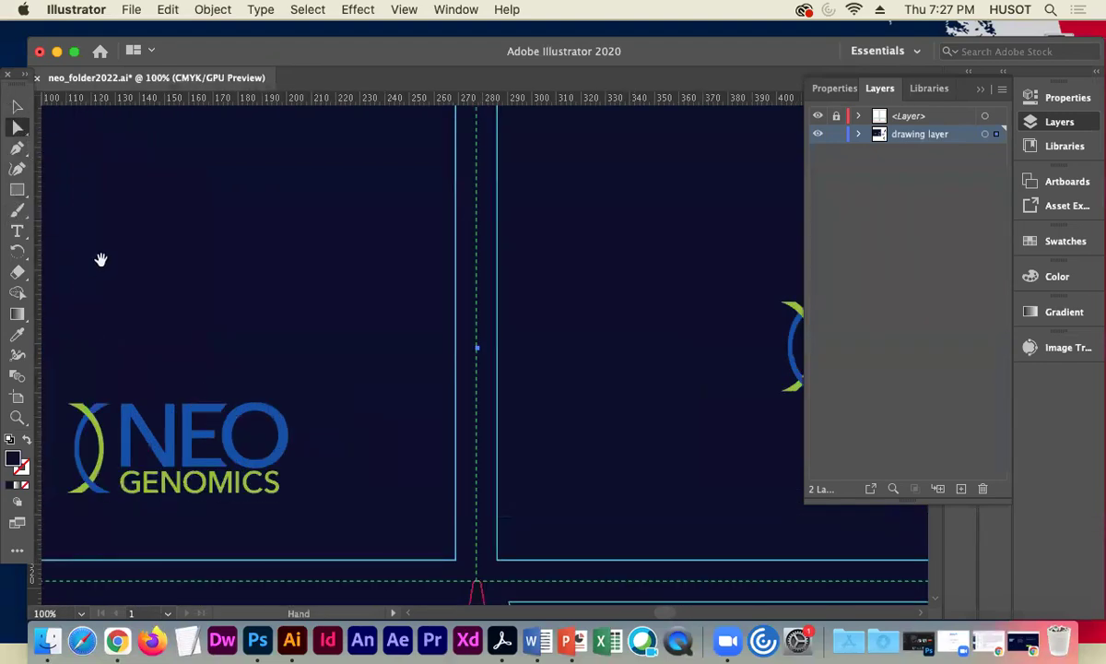
pyautogui.moveTo(100, 259); pyautogui.dragTo(324, 225)
pyautogui.click(385, 414)
pyautogui.keyDown('shift'); pyautogui.click(420, 403); pyautogui.keyUp('shift')
pyautogui.keyDown('shift'); pyautogui.click(462, 399); pyautogui.keyUp('shift')
pyautogui.keyDown('shift'); pyautogui.click(306, 415); pyautogui.keyUp('shift')
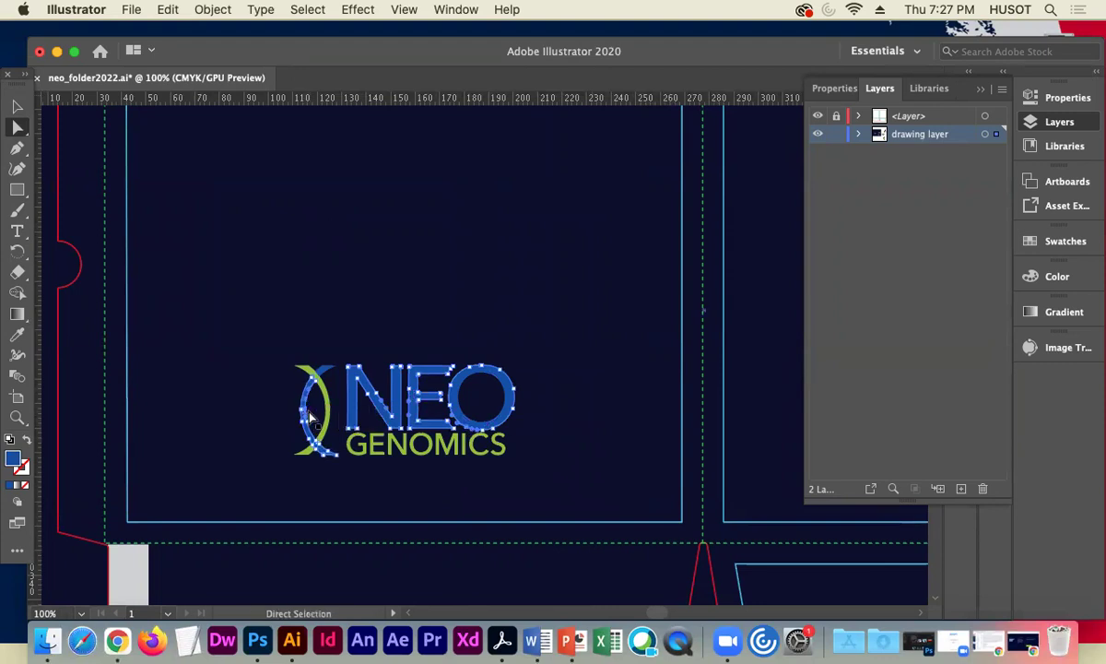
pyautogui.click(1038, 241)
pyautogui.click(838, 287)
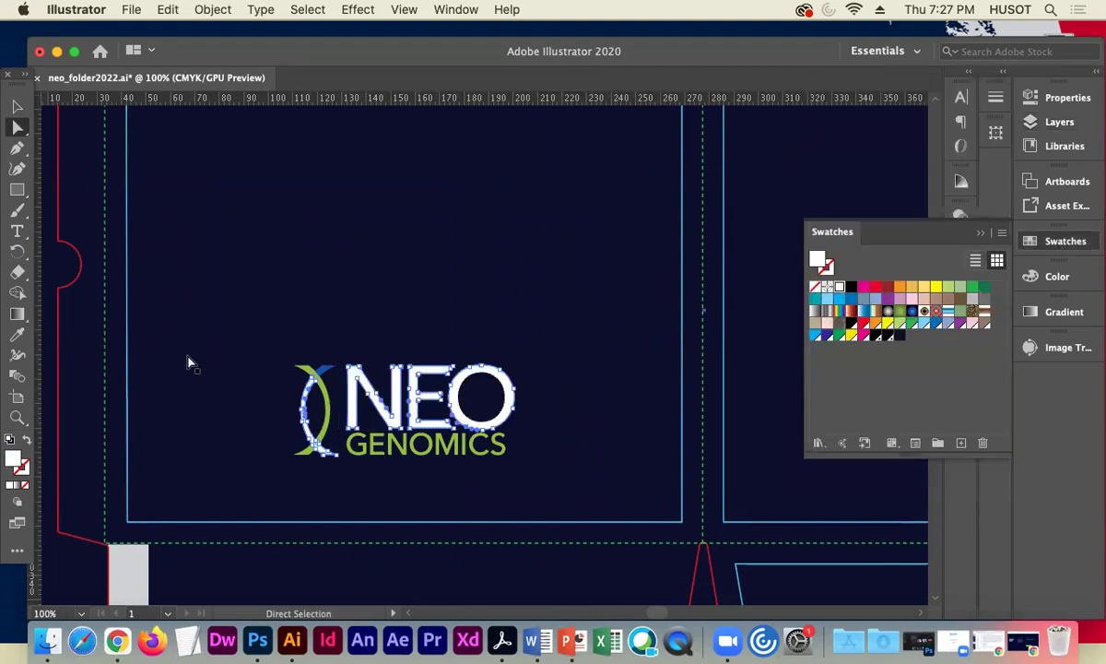
pyautogui.click(622, 371)
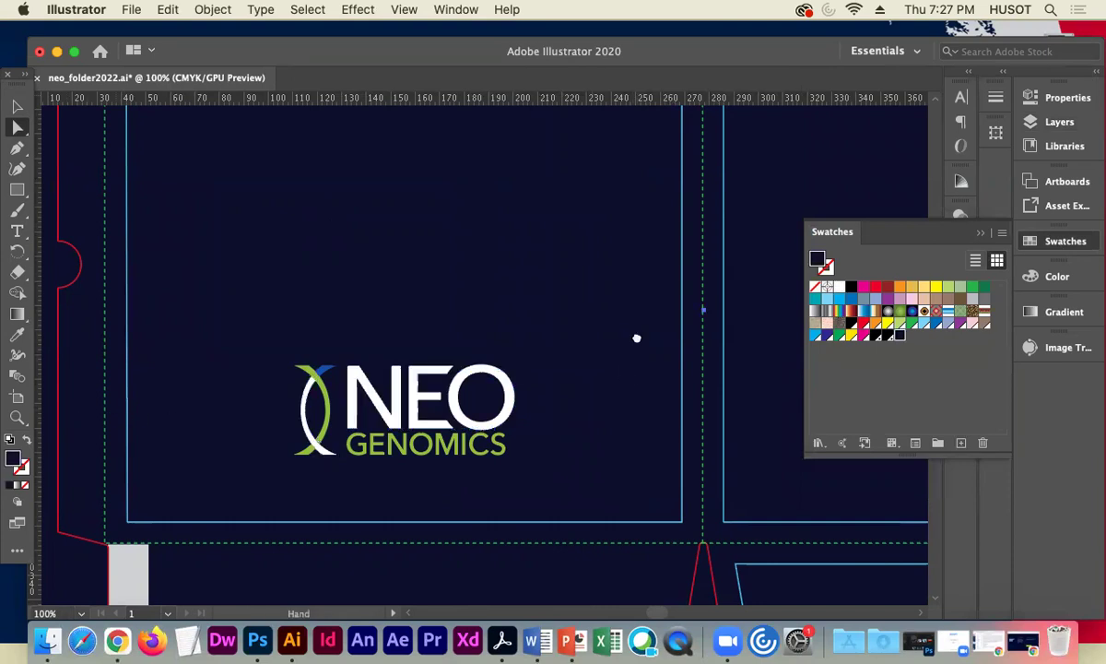
# Fill the remaining blue upper tip of the helix in the left panel's logo with white.
pyautogui.moveTo(637, 338); pyautogui.dragTo(458, 330)
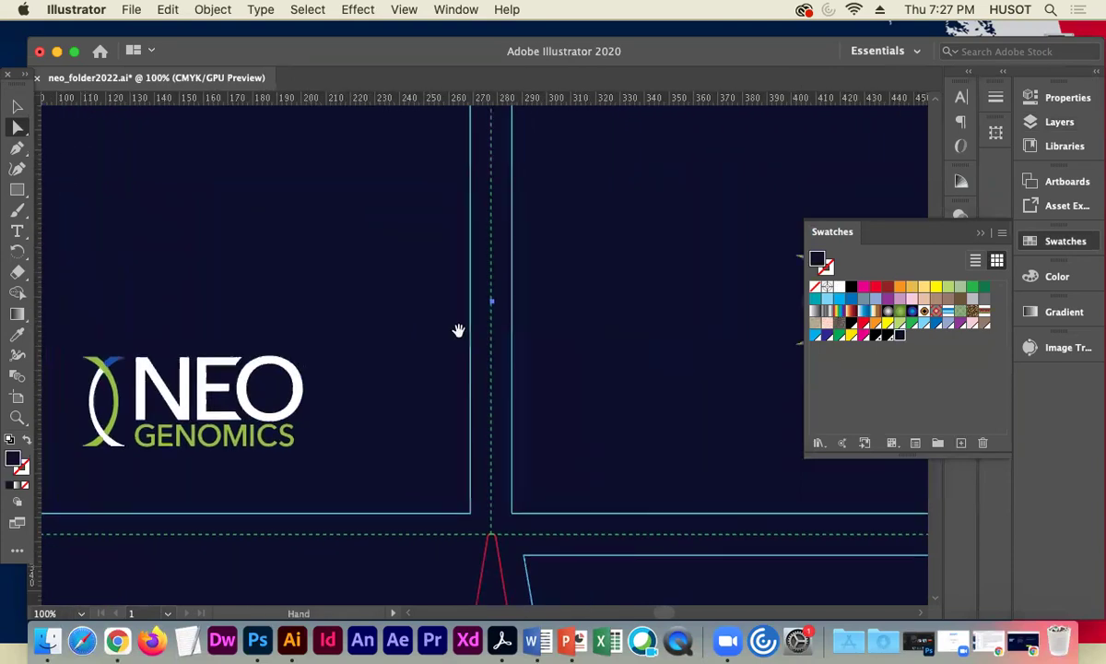
pyautogui.click(113, 367)
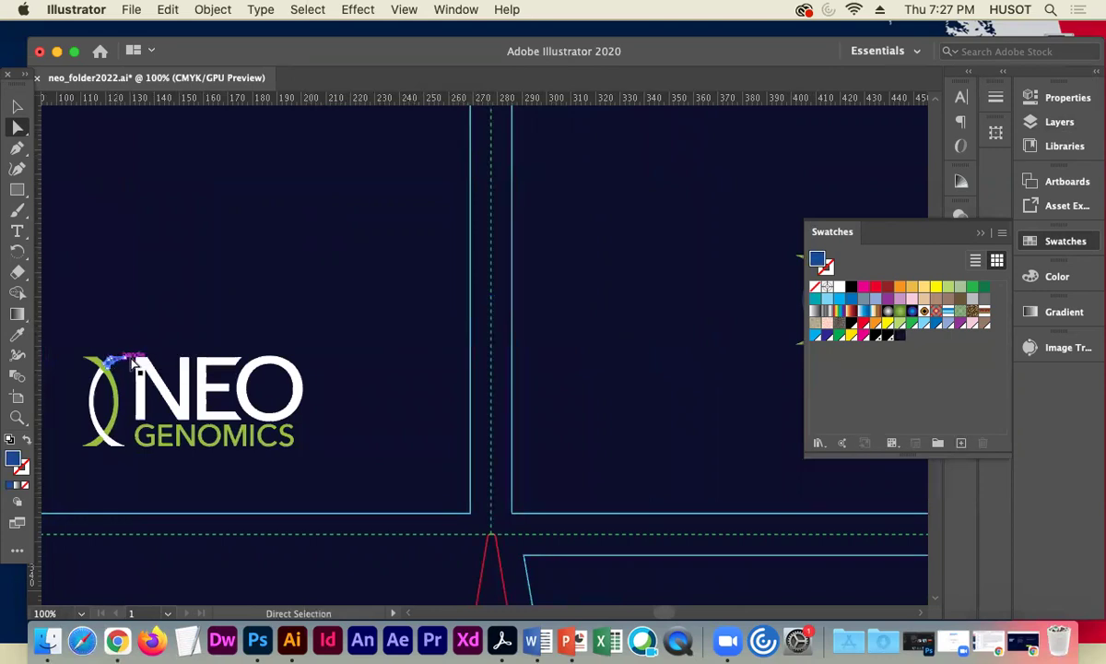
pyautogui.click(840, 287)
# Recolor the blue helix pieces and NEO letters of the right panel's logo white, keeping the green parts.
pyautogui.moveTo(680, 306); pyautogui.dragTo(368, 314)
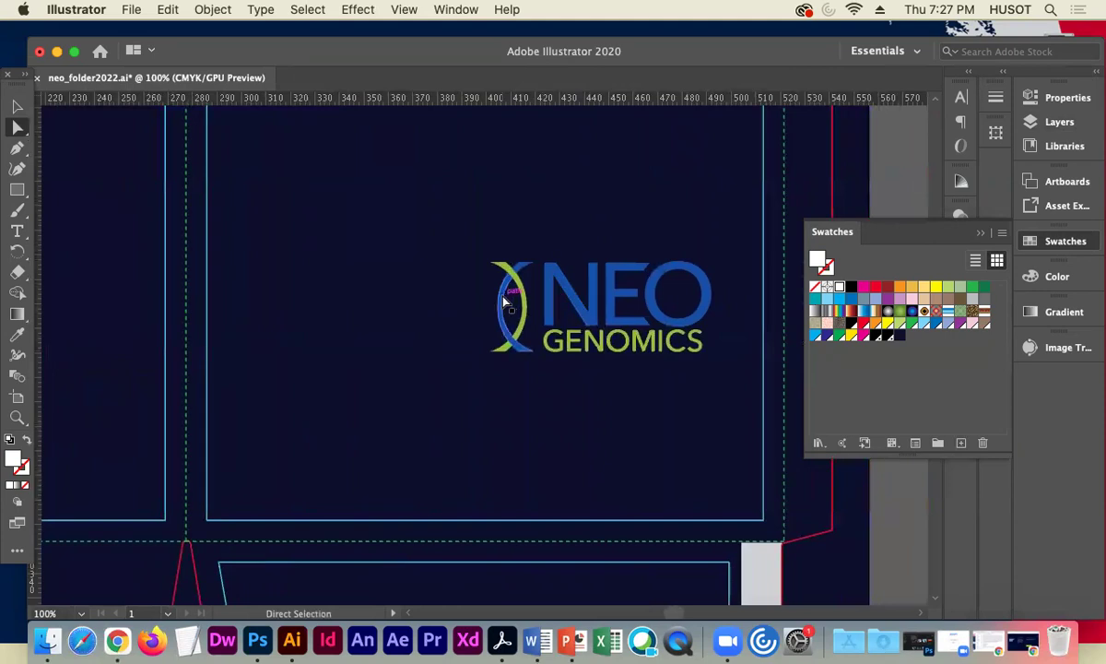
pyautogui.click(530, 274)
pyautogui.keyDown('shift'); pyautogui.click(531, 274); pyautogui.keyUp('shift')
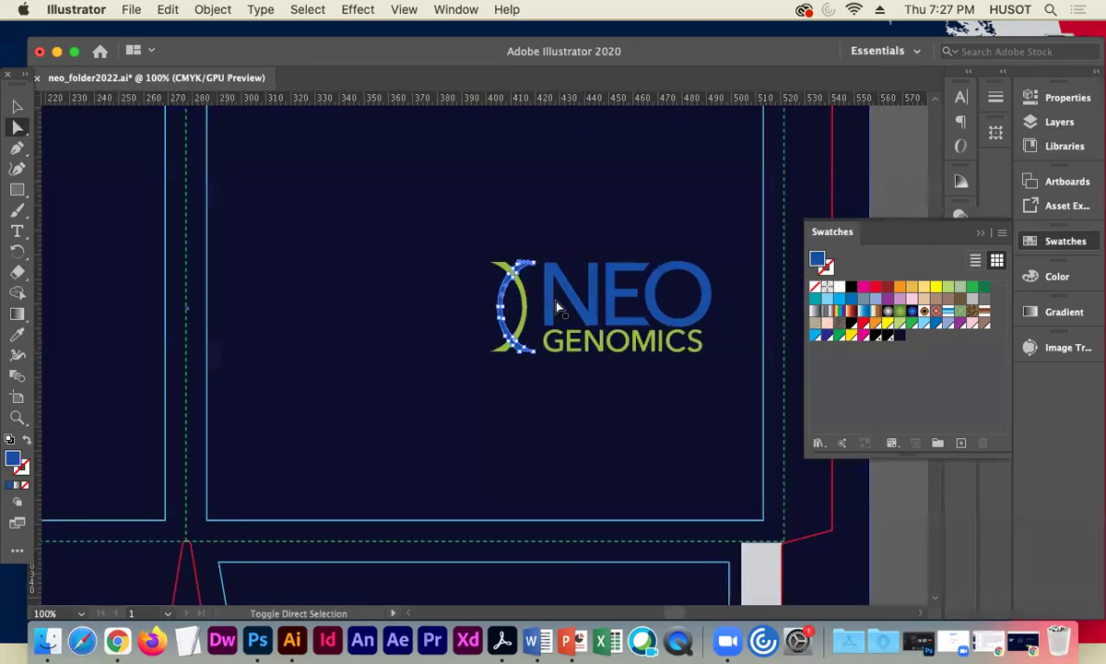
pyautogui.keyDown('shift'); pyautogui.click(573, 278); pyautogui.keyUp('shift')
pyautogui.keyDown('shift'); pyautogui.click(650, 318); pyautogui.keyUp('shift')
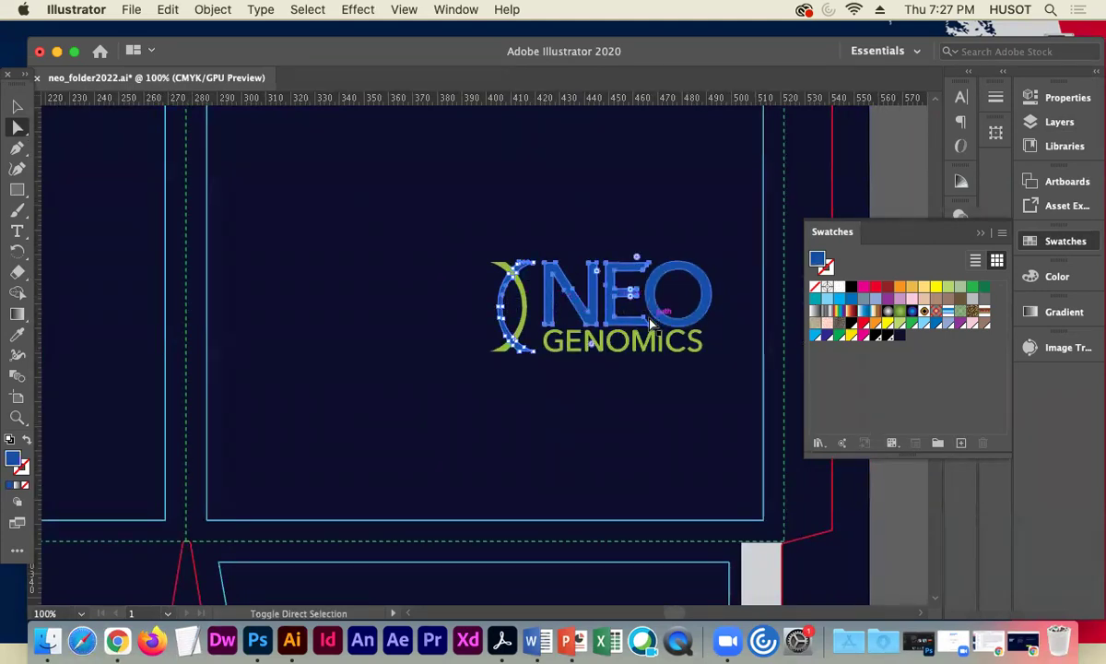
pyautogui.click(838, 287)
pyautogui.click(677, 414)
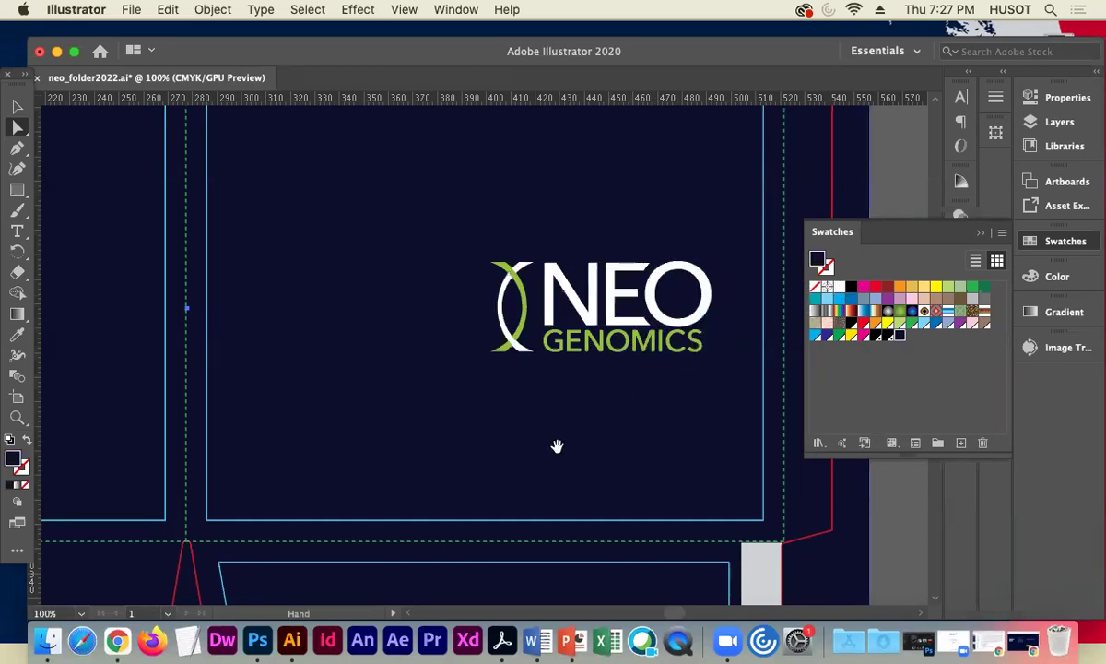
# Recolor the blue NEO letters and helix pieces of the upside-down pocket logo white.
pyautogui.scroll(-5, 556, 447)
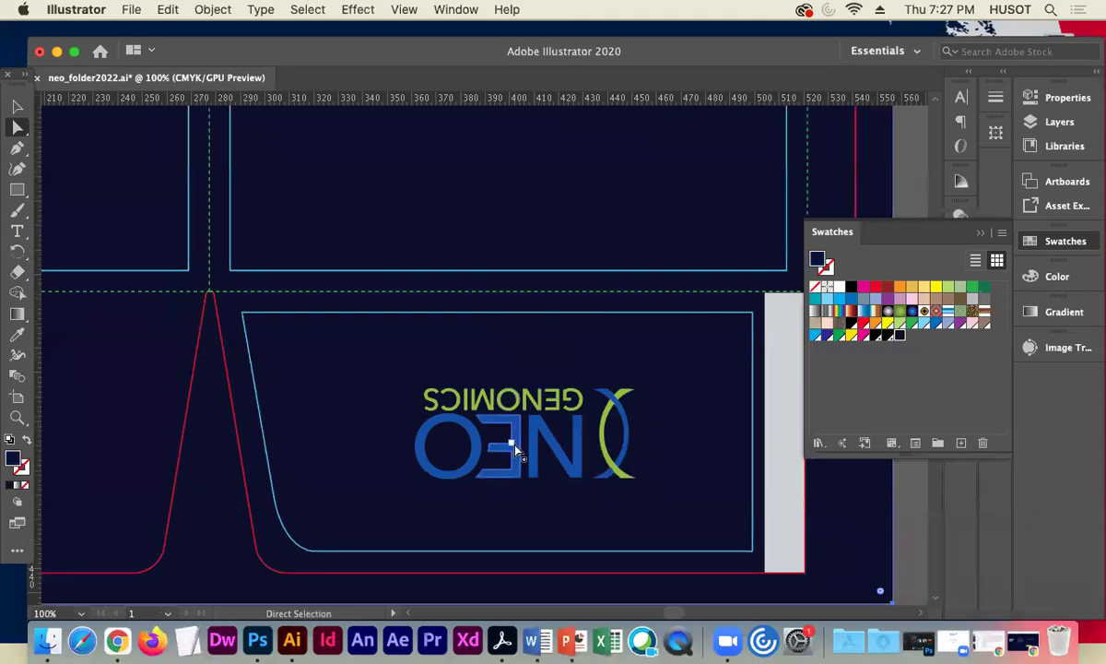
pyautogui.click(478, 419)
pyautogui.moveTo(429, 388); pyautogui.dragTo(526, 417)
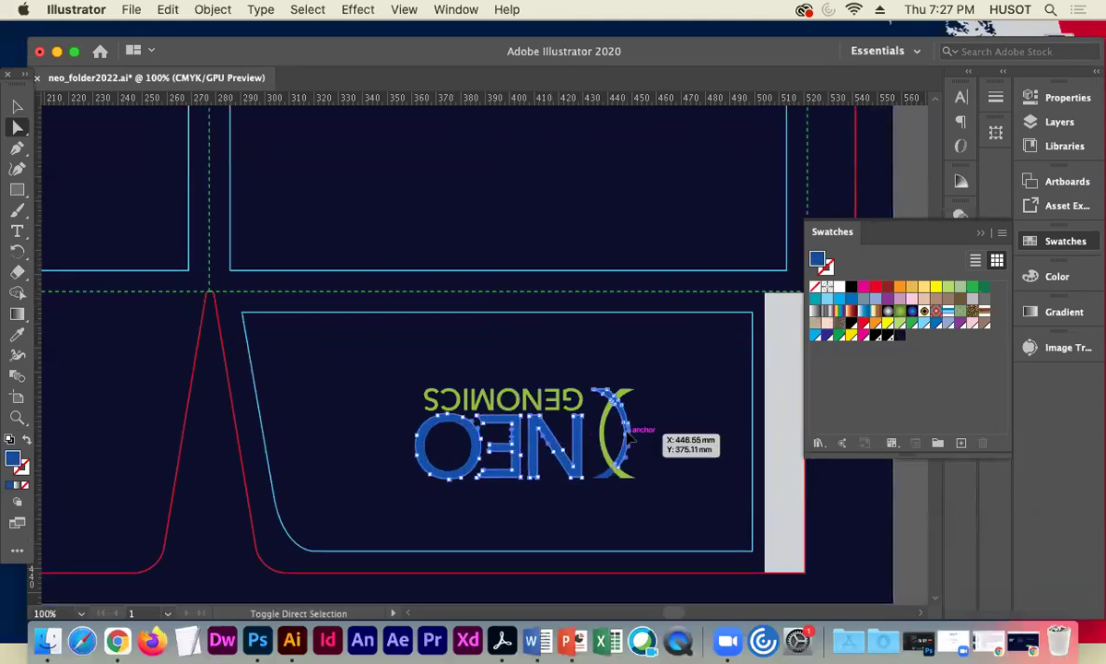
pyautogui.keyDown('shift'); pyautogui.click(630, 475); pyautogui.keyUp('shift')
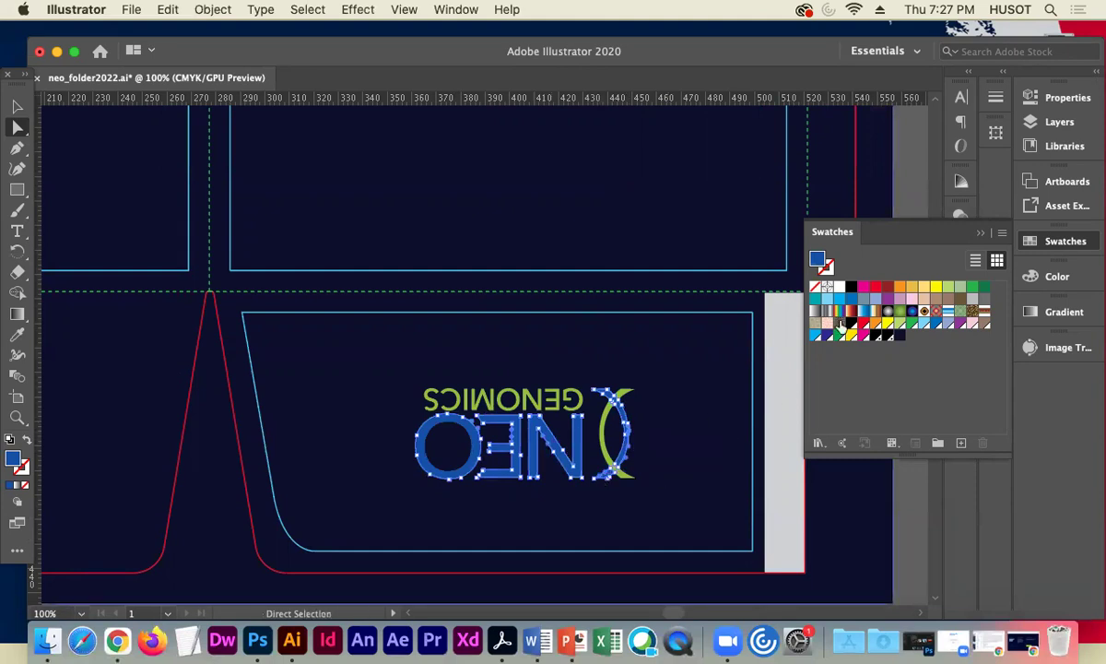
pyautogui.click(839, 286)
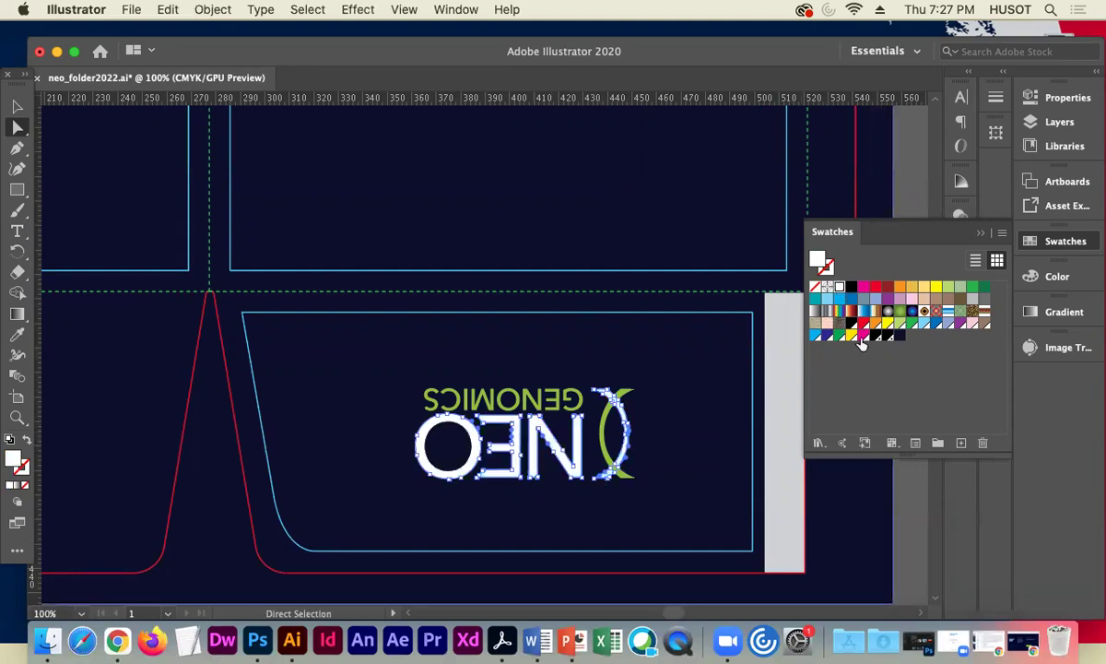
pyautogui.click(915, 503)
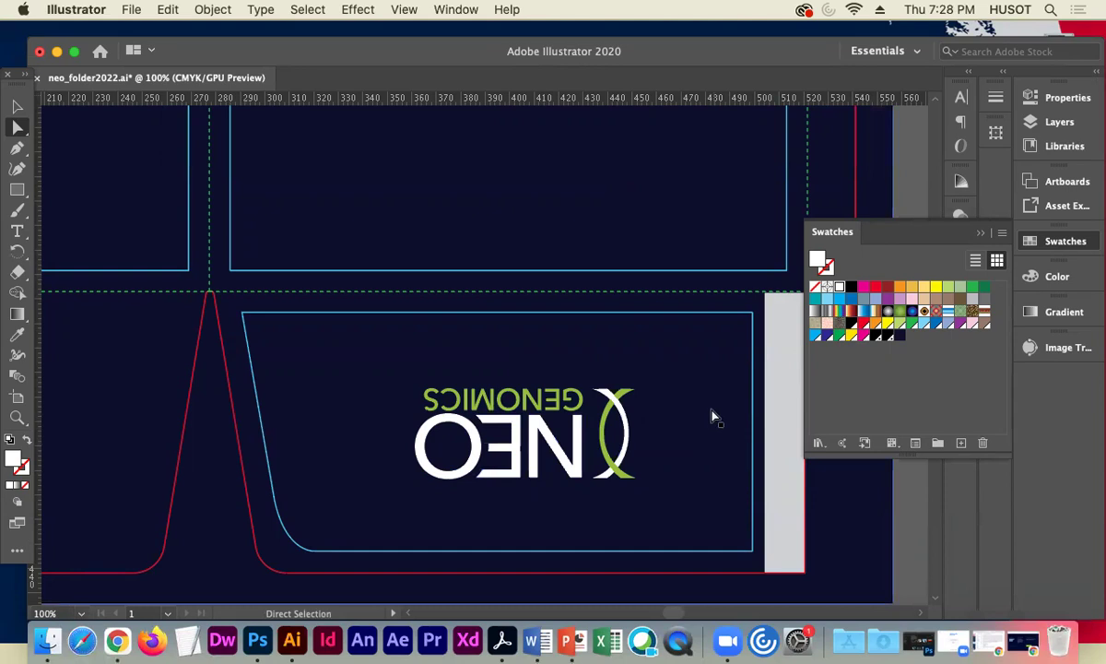
# Fit the whole folder artboard in the window and examine the recolored logos, especially the helix curves on the right panel.
pyautogui.press('super+minus')
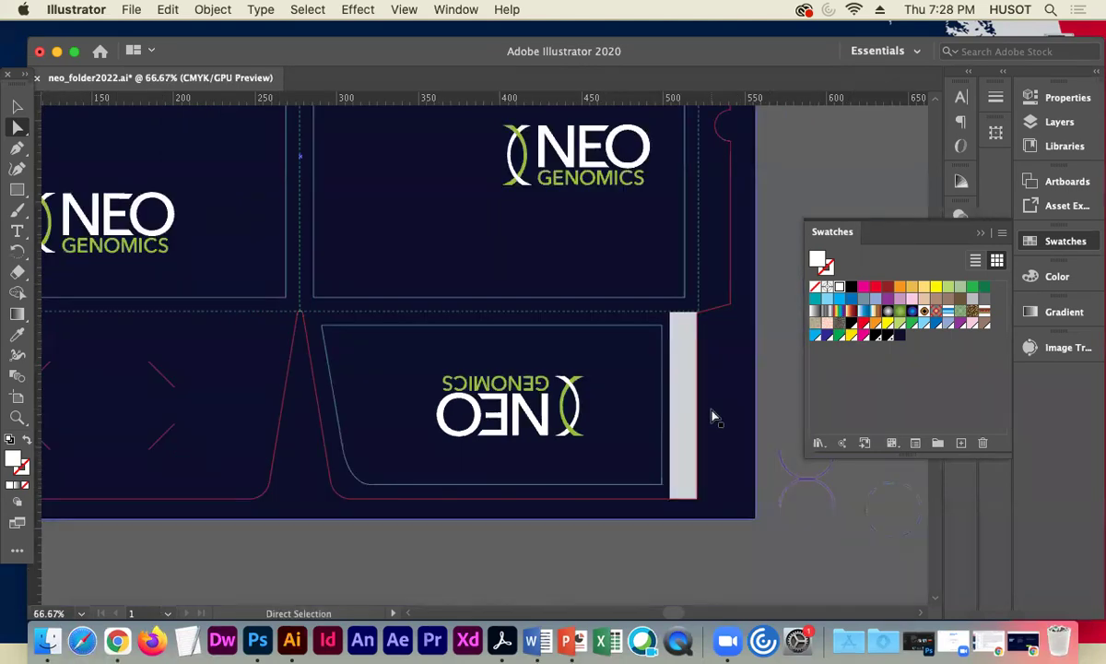
pyautogui.moveTo(491, 283); pyautogui.dragTo(530, 418)
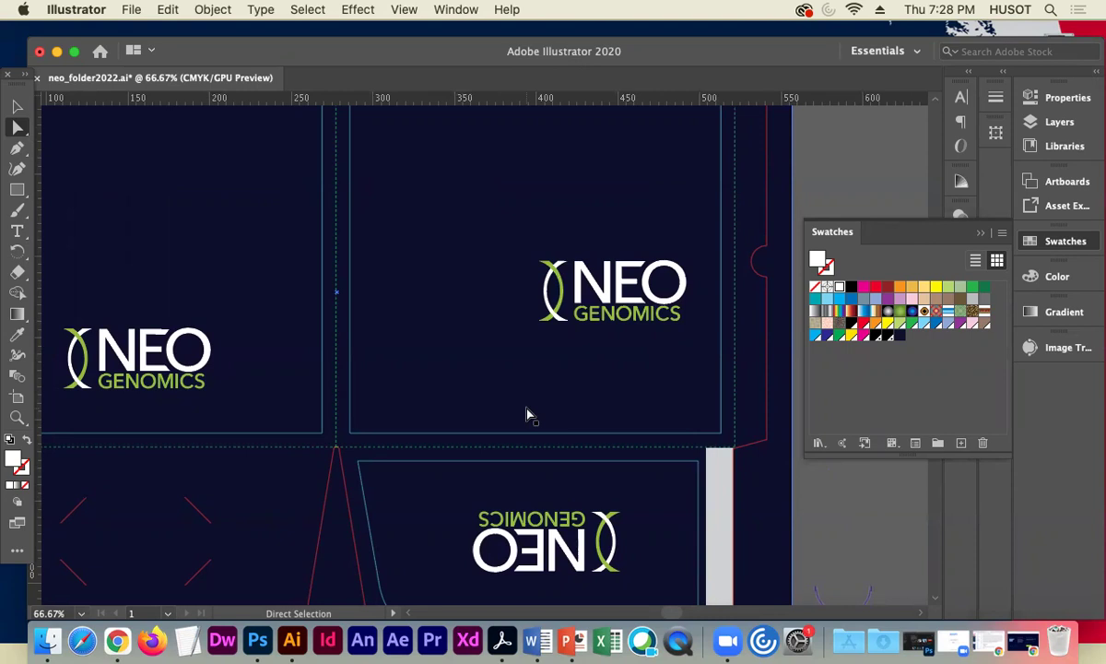
pyautogui.press('super')
pyautogui.press('super+minus')
pyautogui.click(405, 10)
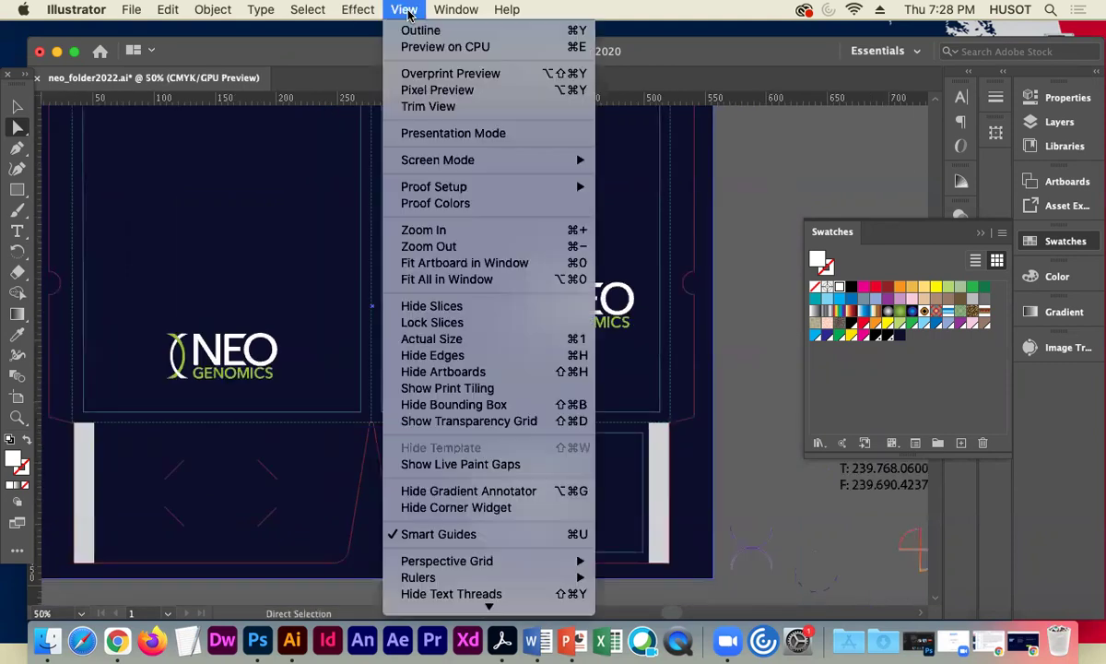
pyautogui.click(498, 264)
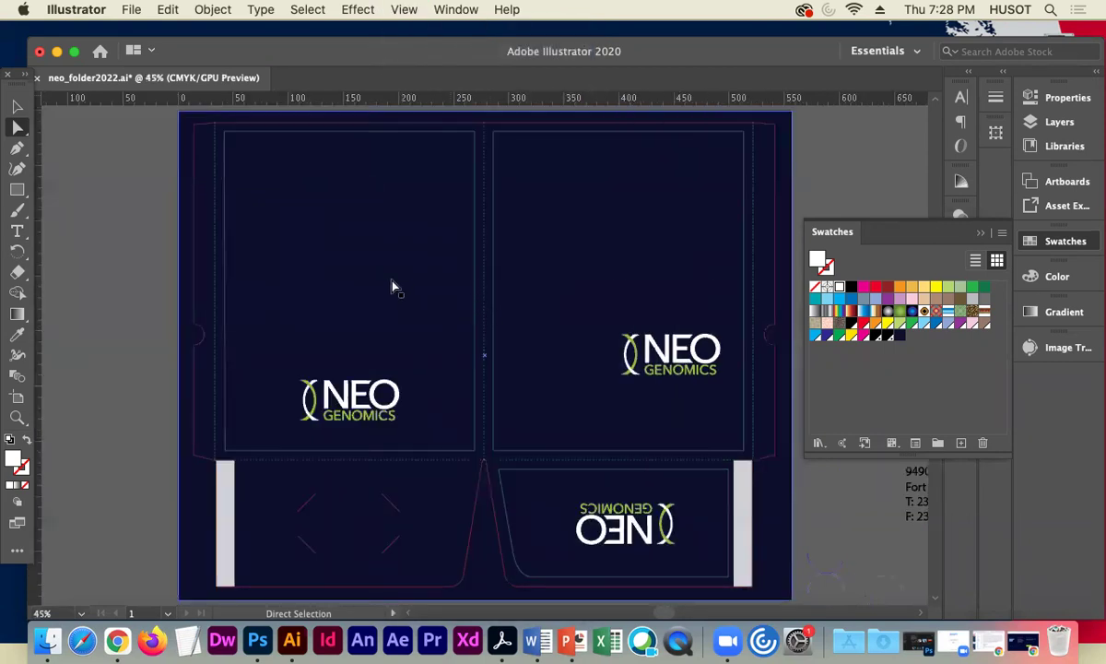
pyautogui.click(111, 157)
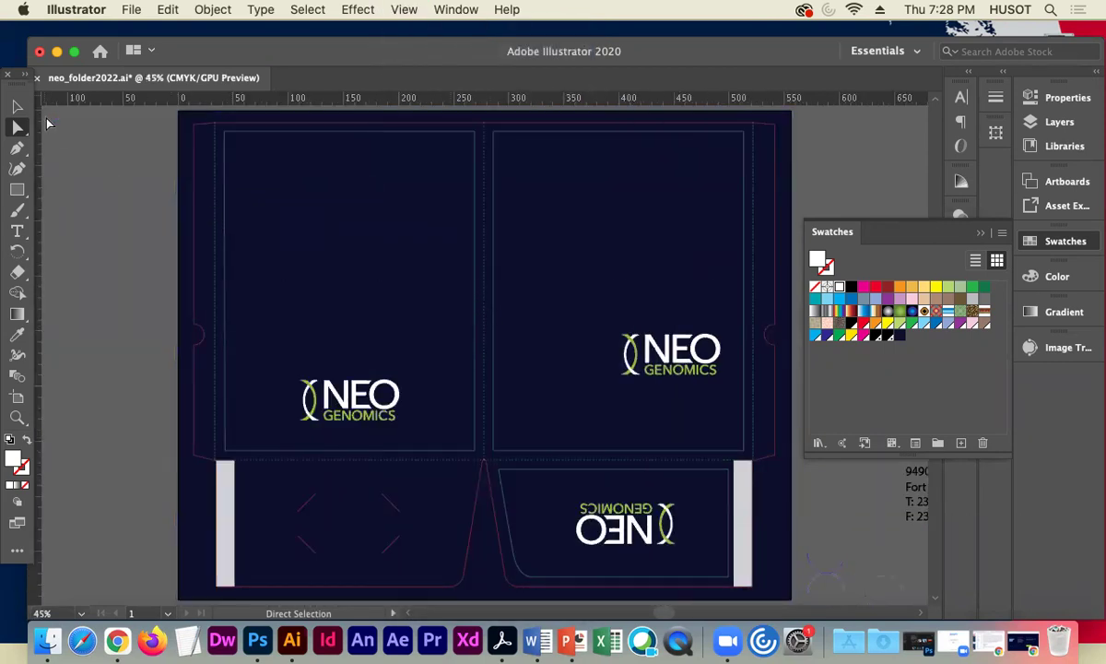
pyautogui.click(18, 108)
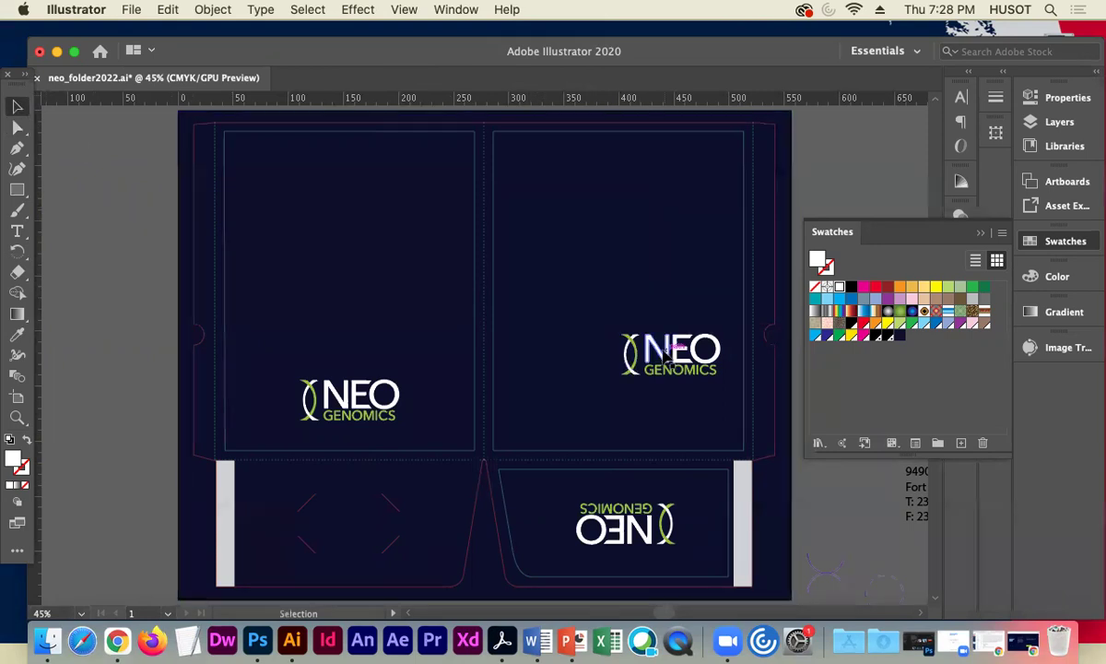
pyautogui.click(668, 362)
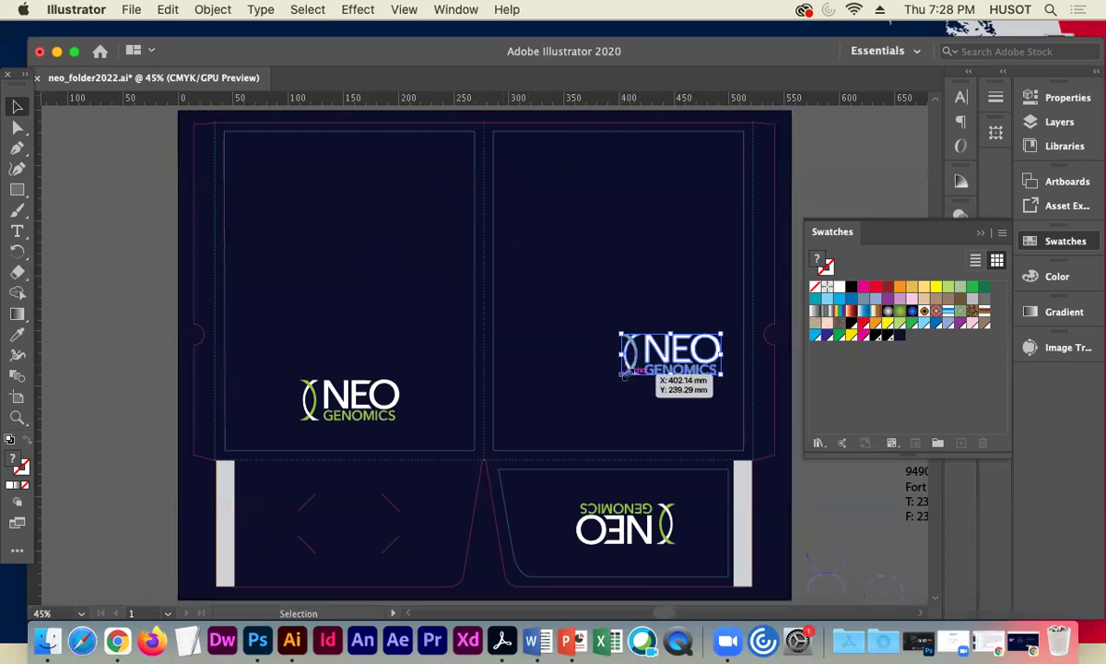
pyautogui.moveTo(634, 372); pyautogui.dragTo(645, 352)
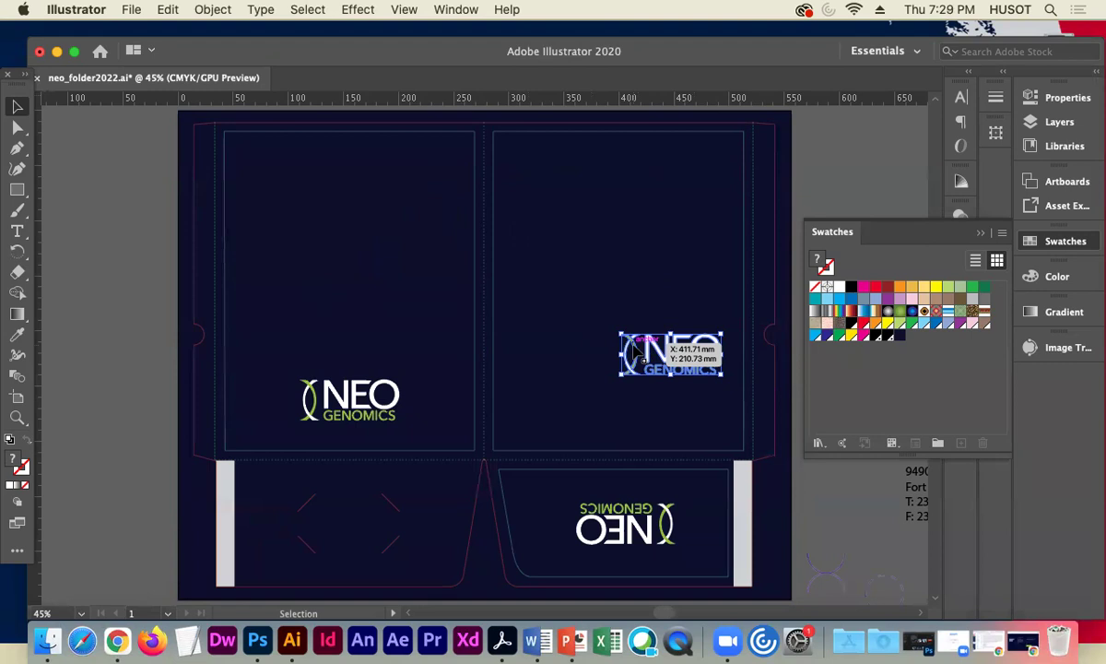
pyautogui.moveTo(633, 348); pyautogui.dragTo(633, 348)
# Place the purple double-arc icon on the upper right panel and the dashed circle icon on the upper left panel.
pyautogui.moveTo(829, 581); pyautogui.dragTo(547, 268)
pyautogui.click(858, 151)
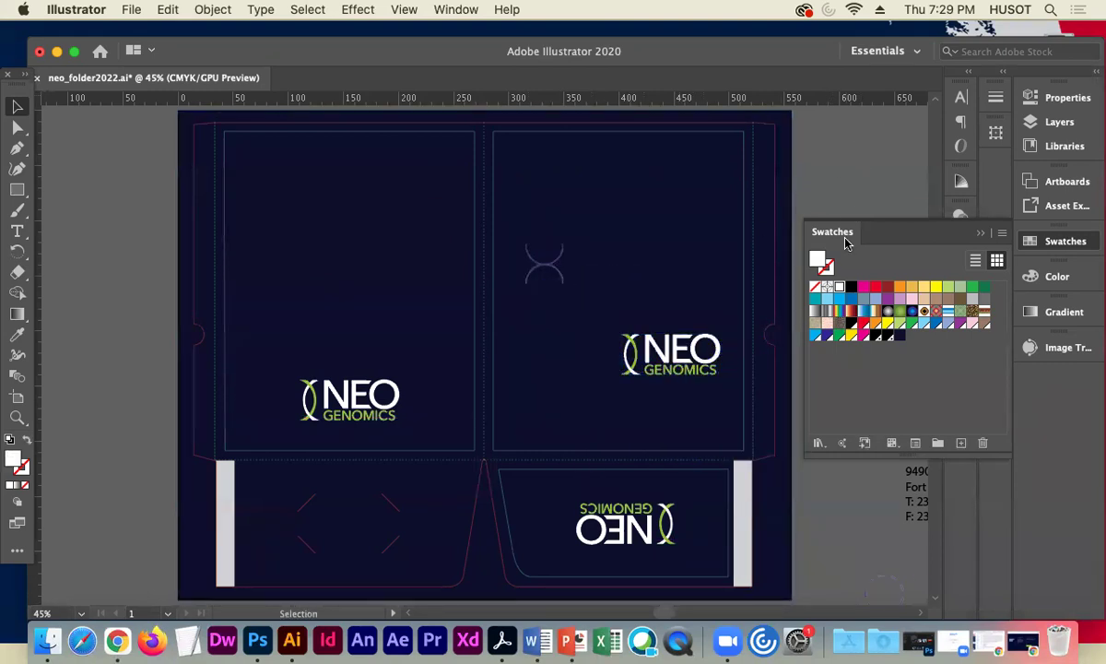
pyautogui.click(982, 232)
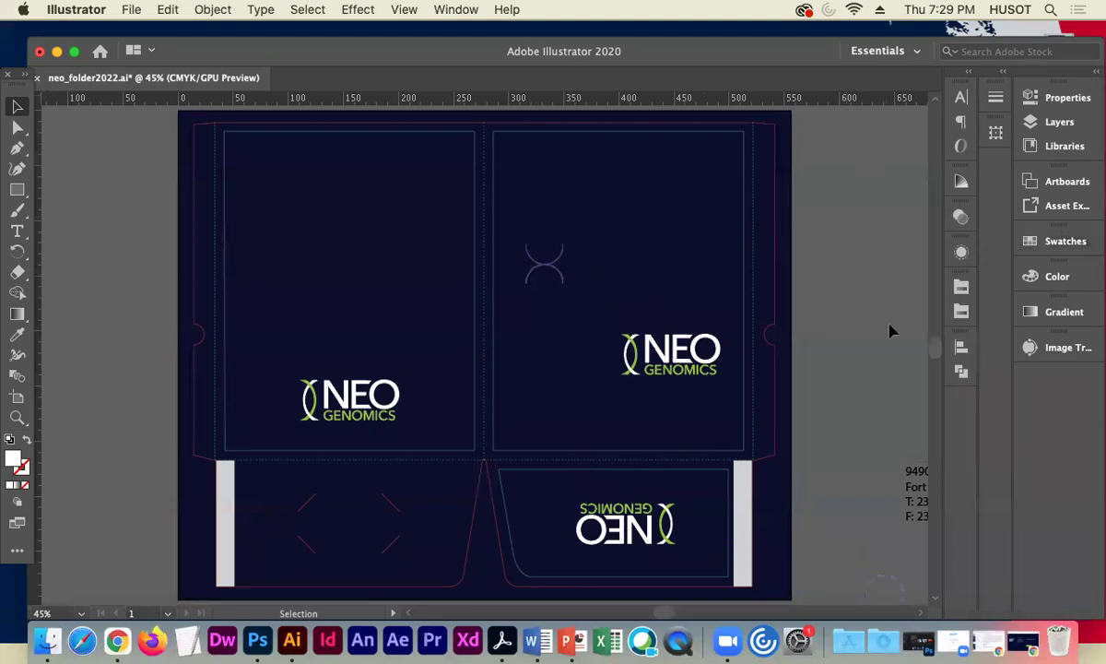
pyautogui.moveTo(883, 581); pyautogui.dragTo(413, 235)
pyautogui.click(867, 362)
# Place the orange-red icon of two opposite quarter circles on the right panel, just above the purple double-arc icon.
pyautogui.press('super+minus')
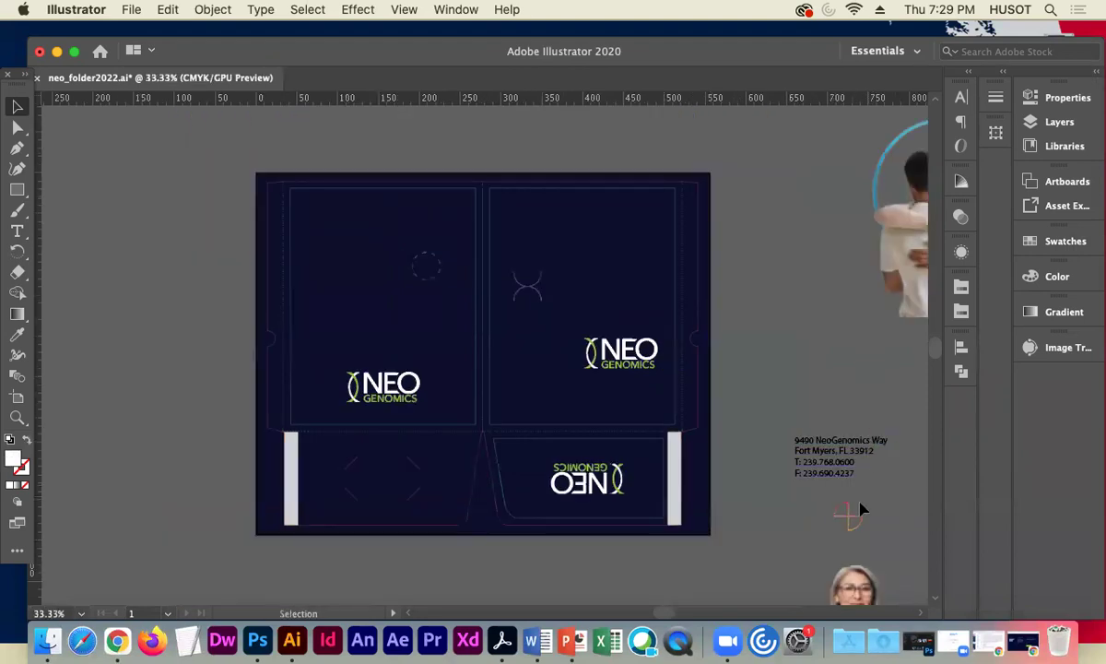
pyautogui.moveTo(850, 517); pyautogui.dragTo(574, 267)
pyautogui.moveTo(569, 255); pyautogui.dragTo(569, 257)
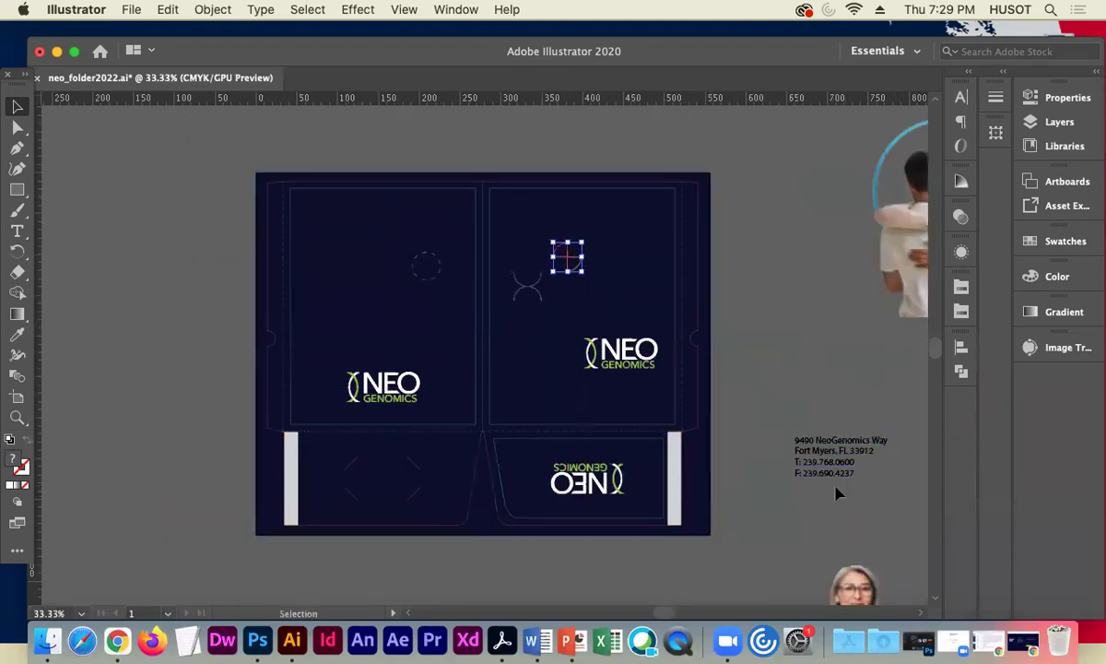
pyautogui.press('super+equal')
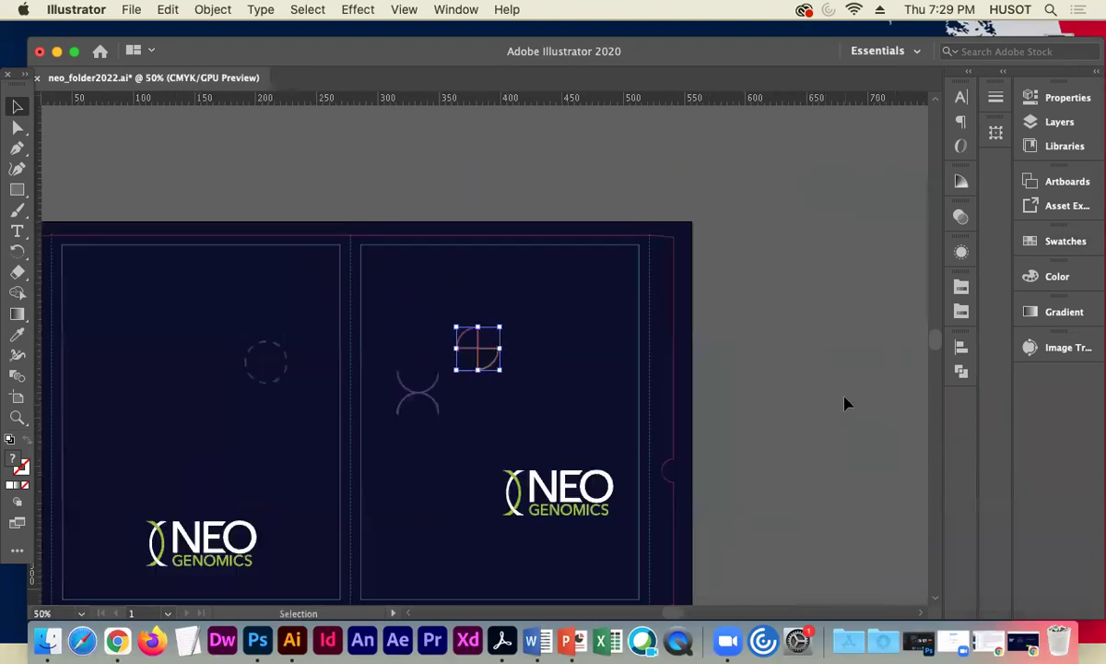
pyautogui.click(444, 157)
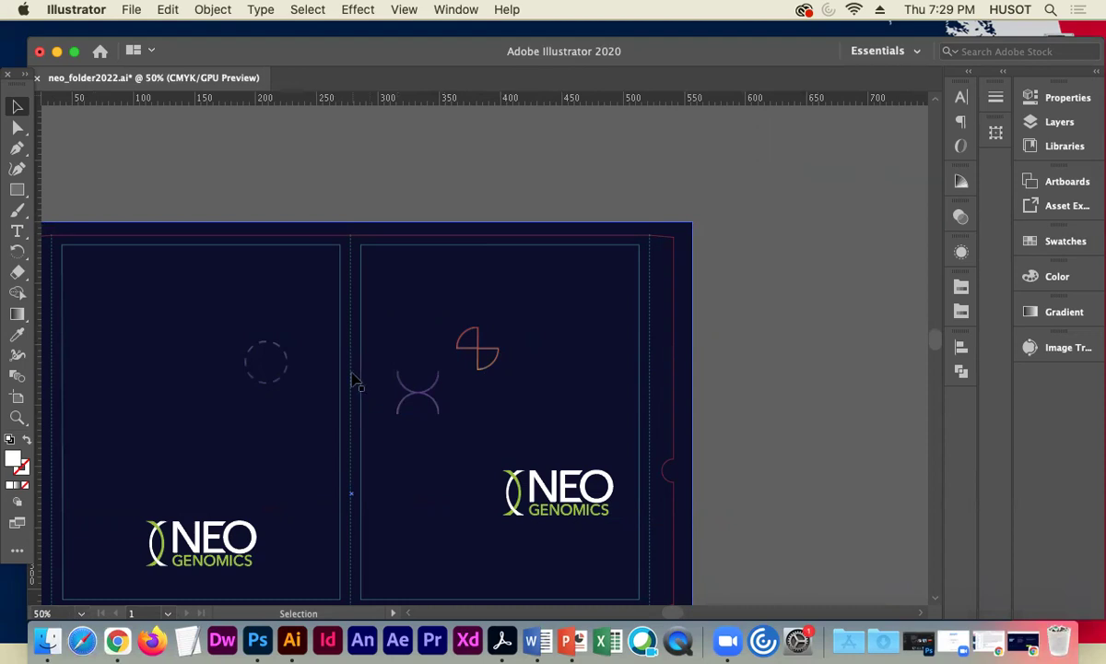
# Duplicate the dashed circle icon on the left panel directly beside the original, so their edges touch.
pyautogui.click(283, 378)
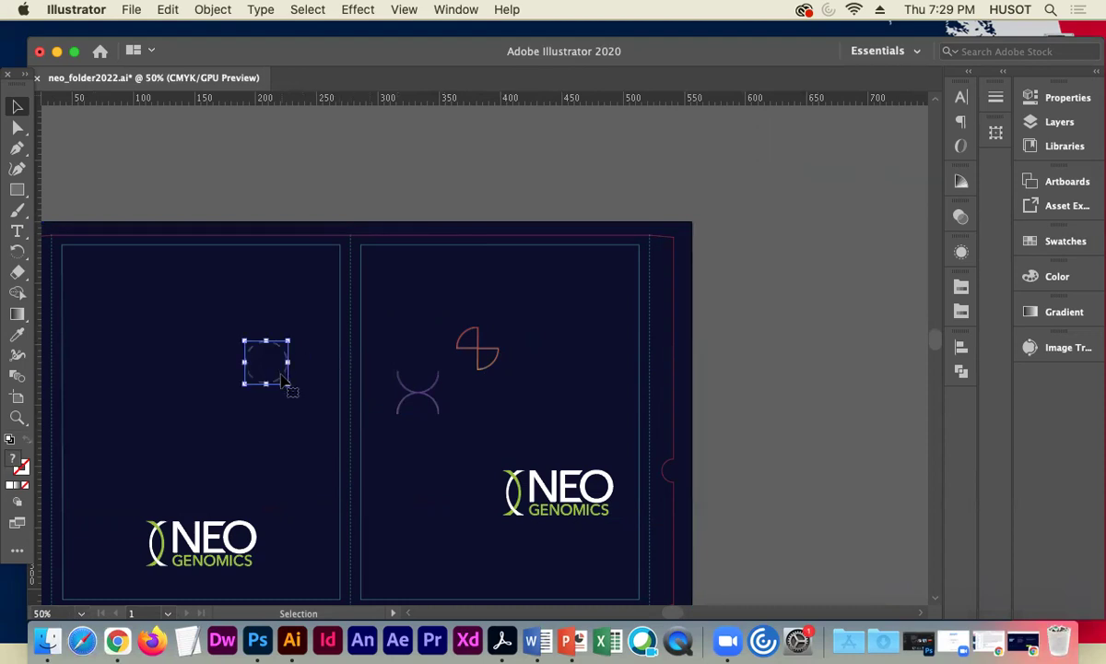
pyautogui.moveTo(282, 380); pyautogui.dragTo(316, 391)
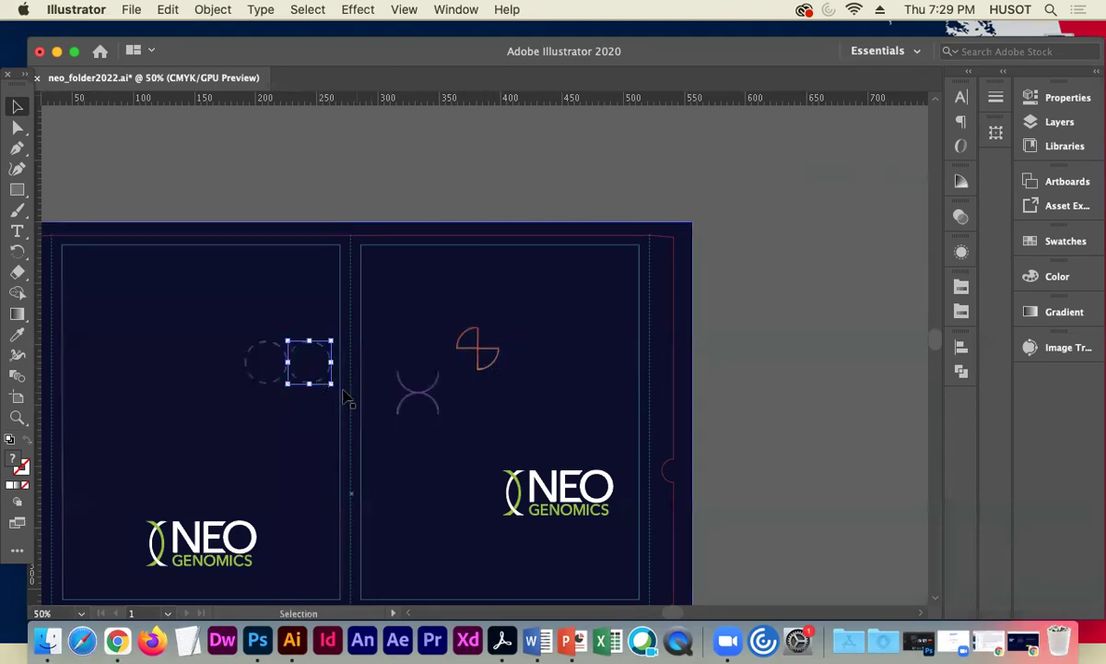
pyautogui.click(799, 390)
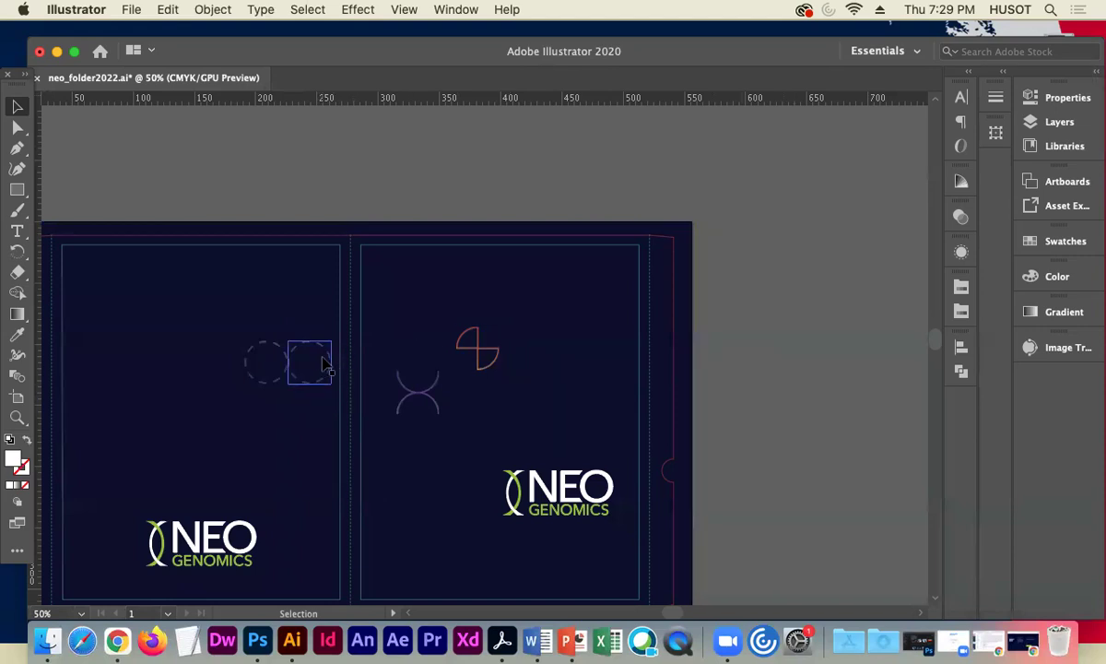
# Draw a circle exactly covering the first dashed circle icon on the left panel, with a white outline and no fill.
pyautogui.press('super+equal')
pyautogui.press('super+equal')
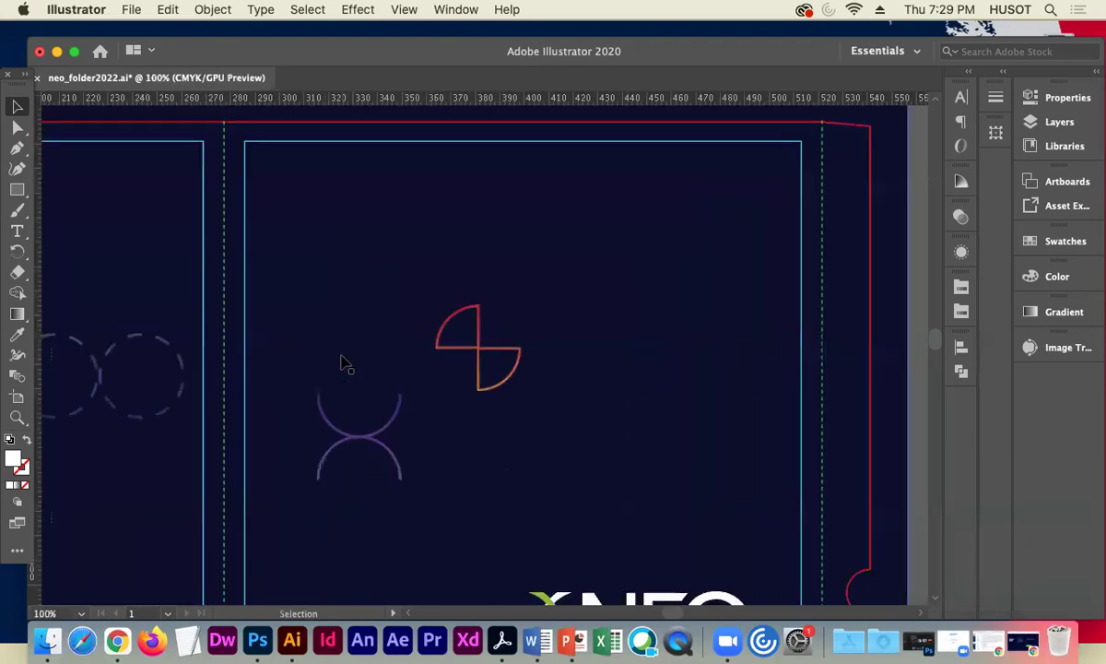
pyautogui.moveTo(373, 297); pyautogui.dragTo(605, 257)
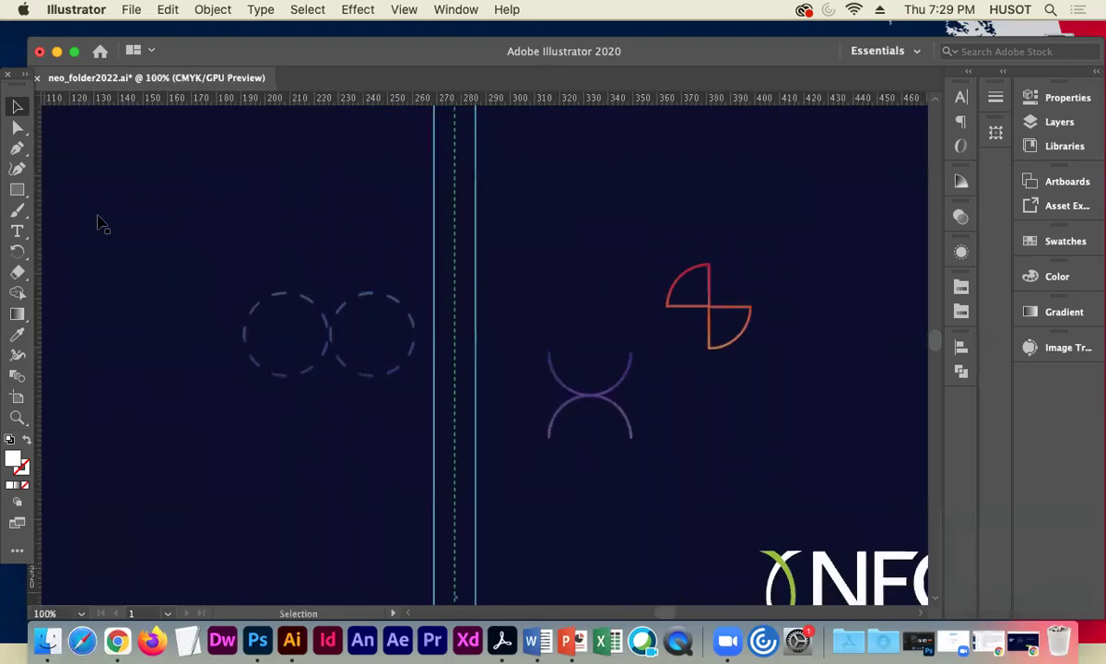
pyautogui.moveTo(16, 189); pyautogui.dragTo(59, 212)
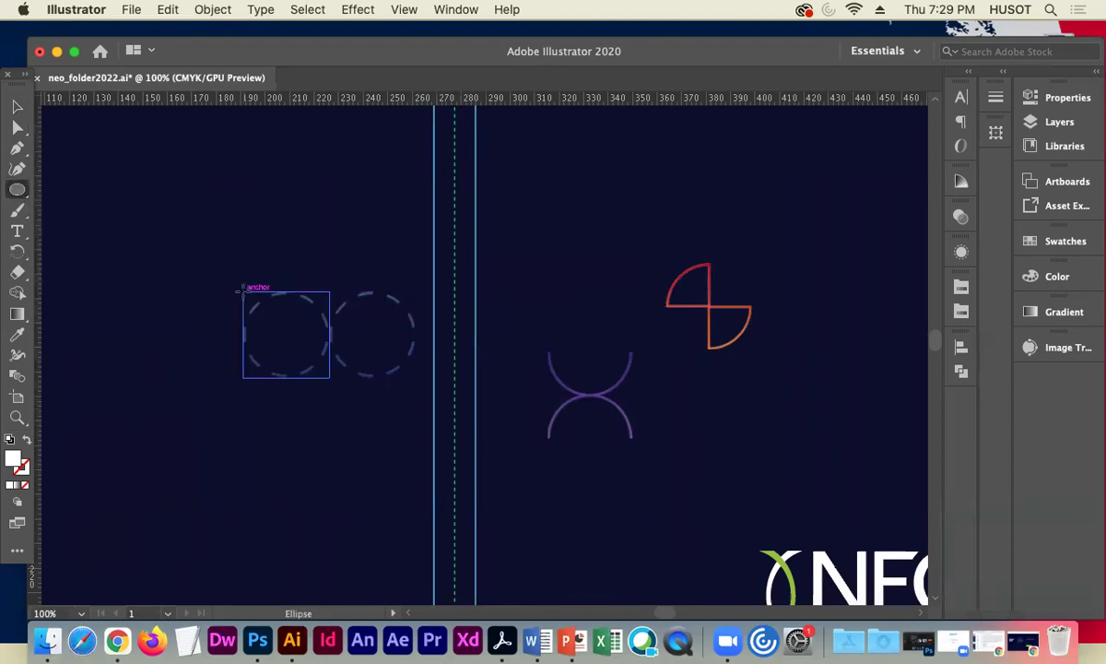
pyautogui.moveTo(243, 291); pyautogui.dragTo(321, 377)
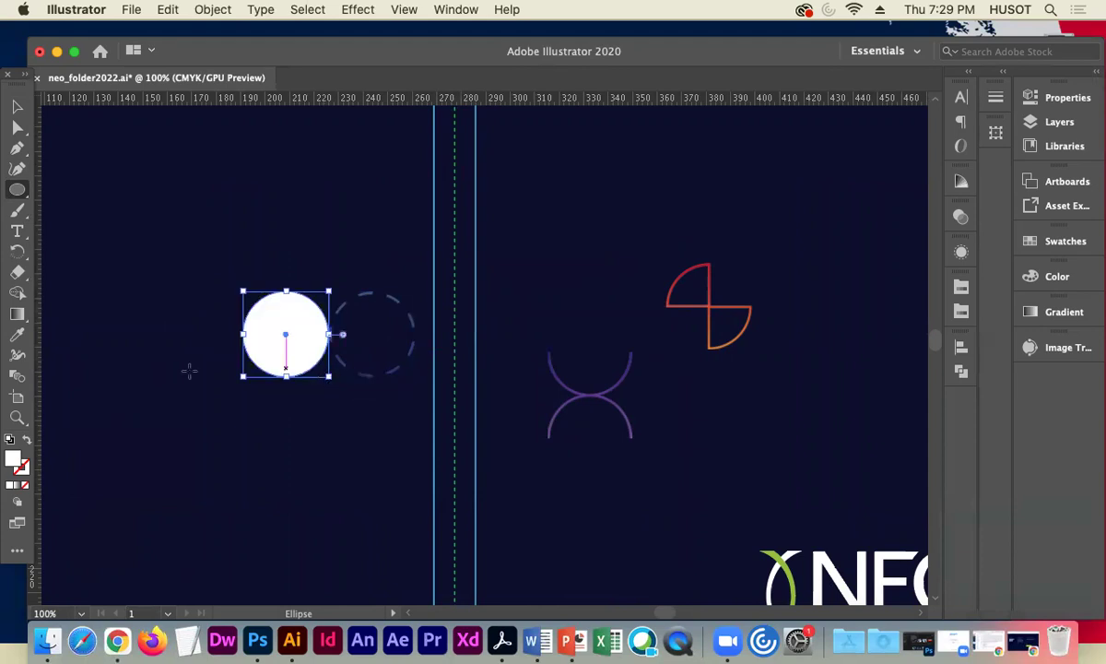
pyautogui.click(27, 439)
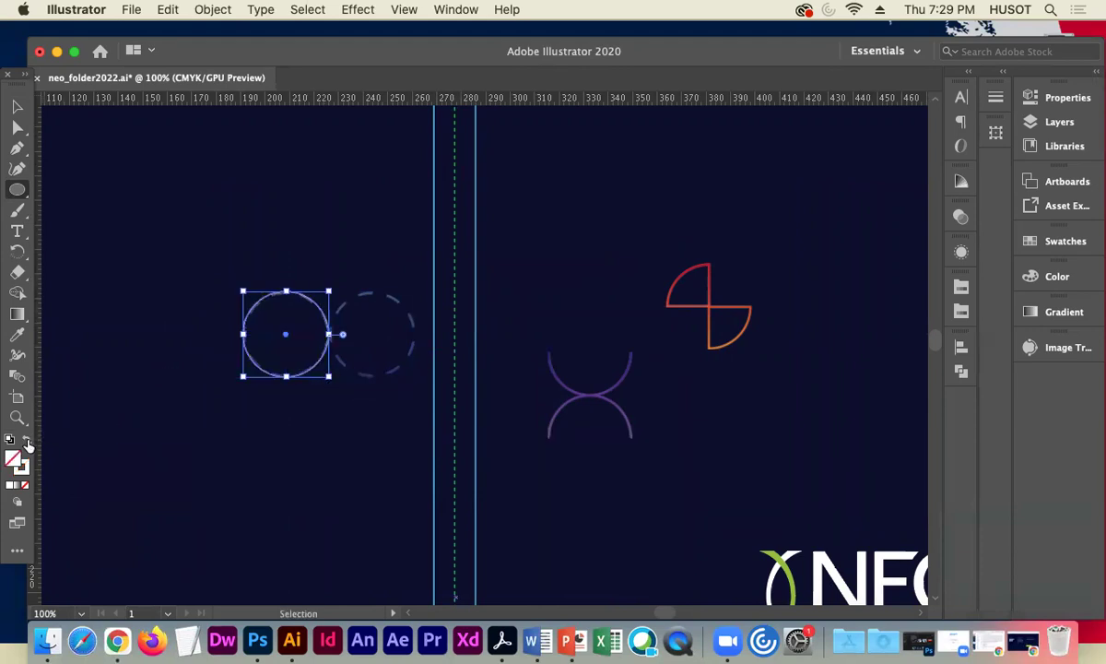
# Give the new circle a dashed stroke with 12 pt dashes and move it diagonally up, clear of the two icon circles.
pyautogui.click(996, 97)
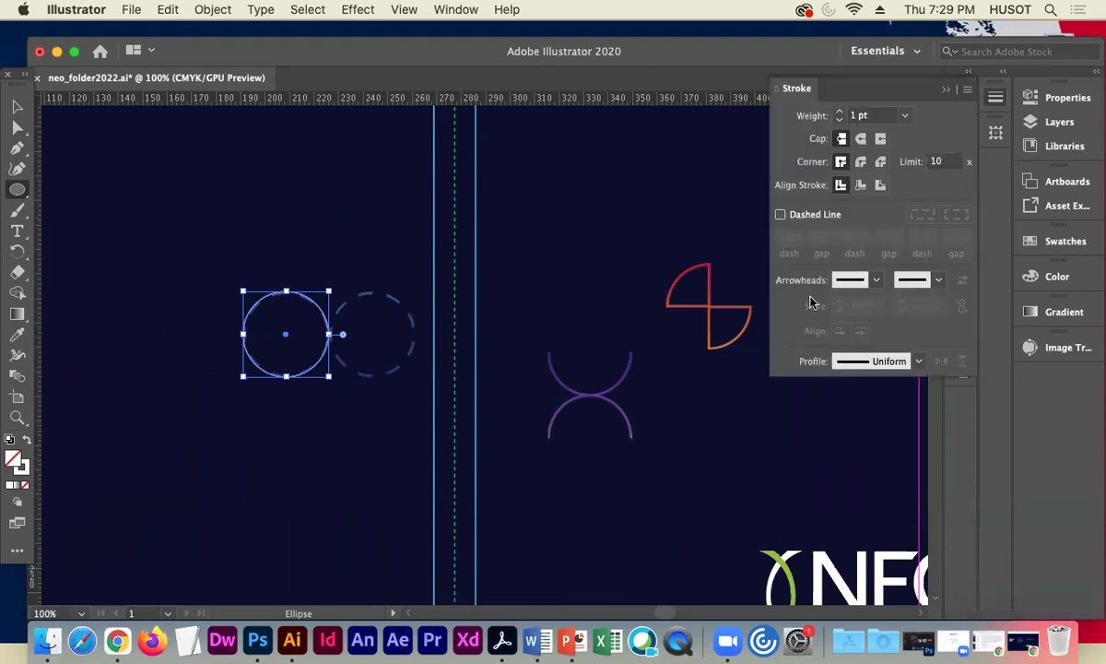
pyautogui.click(780, 214)
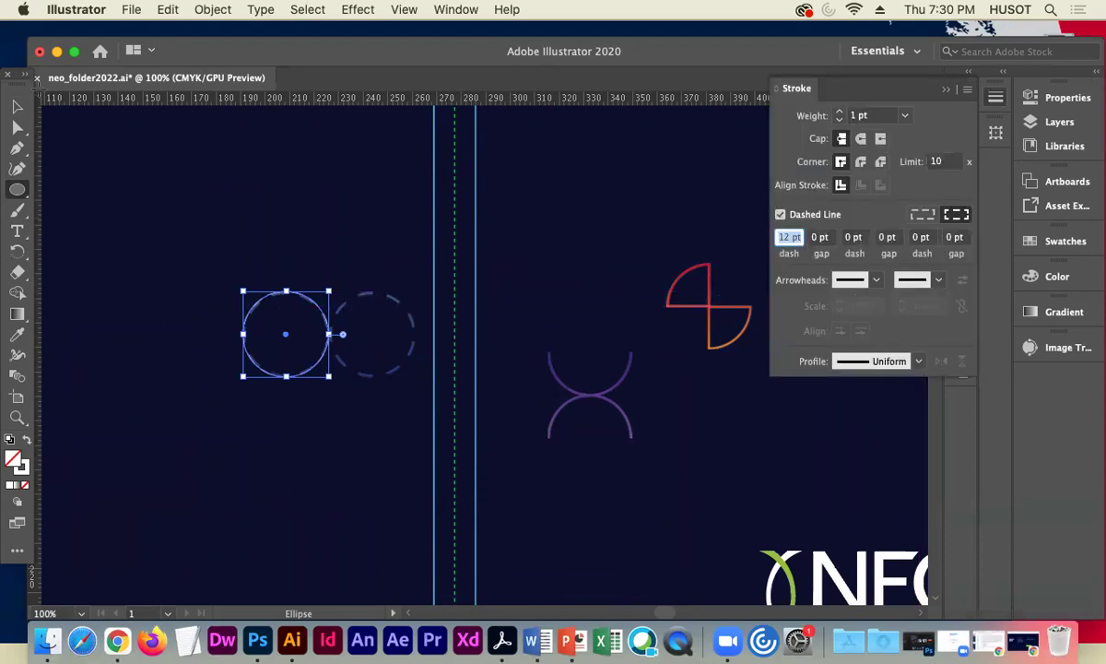
pyautogui.click(16, 107)
pyautogui.moveTo(285, 341); pyautogui.dragTo(183, 237)
pyautogui.click(282, 253)
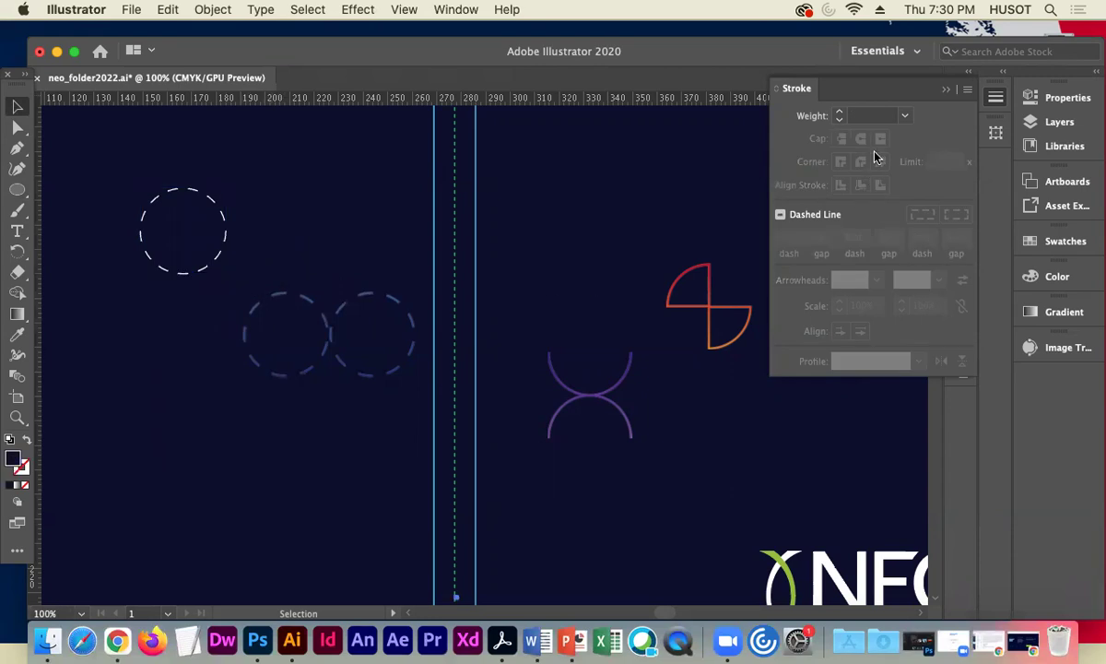
# Sample the blue of the dashed circle icon for the new circle and apply it to the stroke, leaving no fill.
pyautogui.click(226, 238)
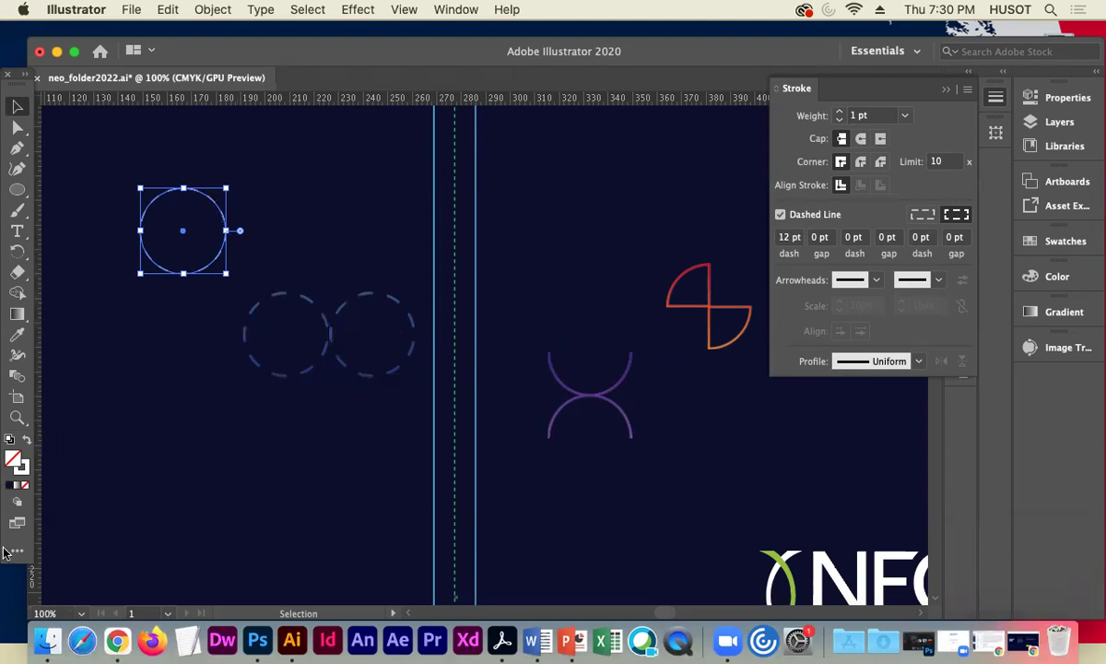
pyautogui.click(22, 468)
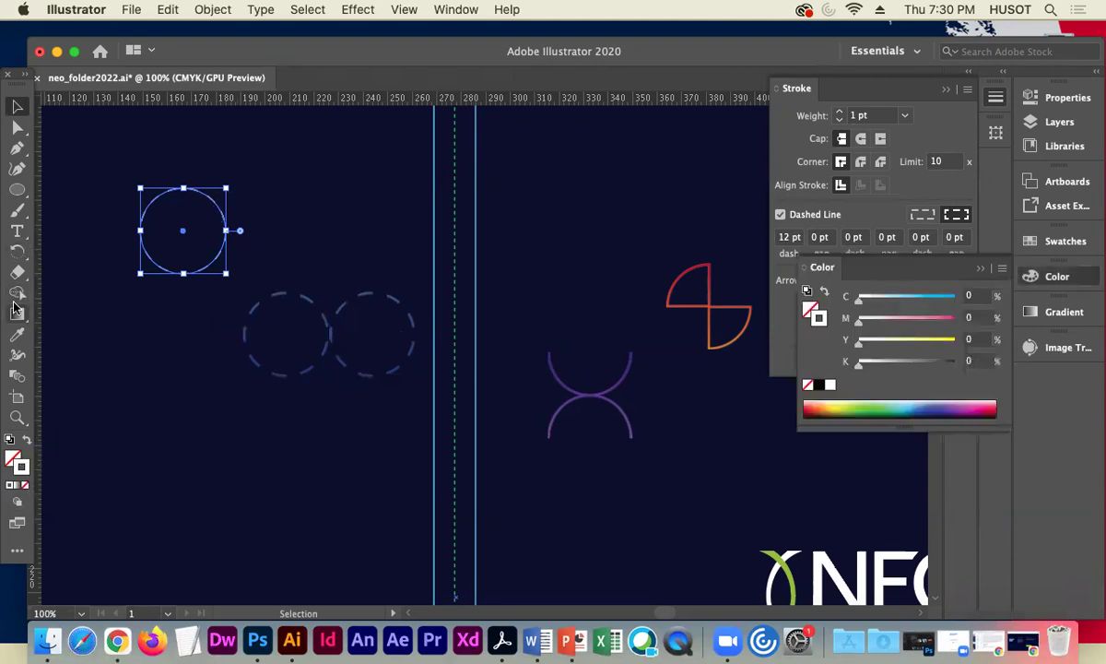
pyautogui.click(17, 335)
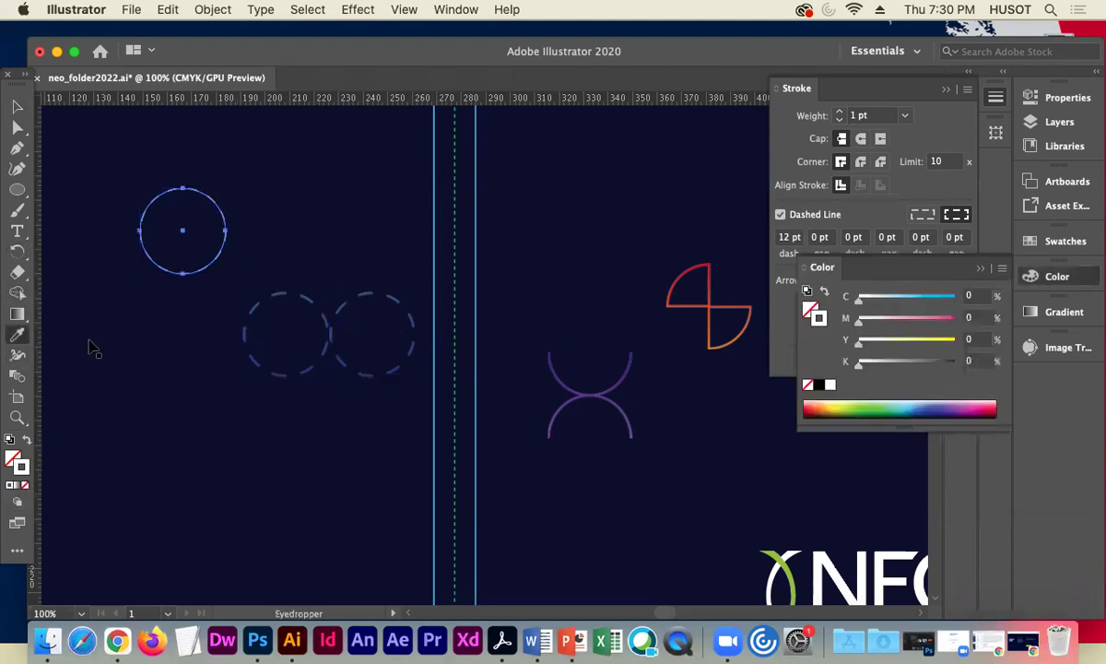
pyautogui.click(259, 300)
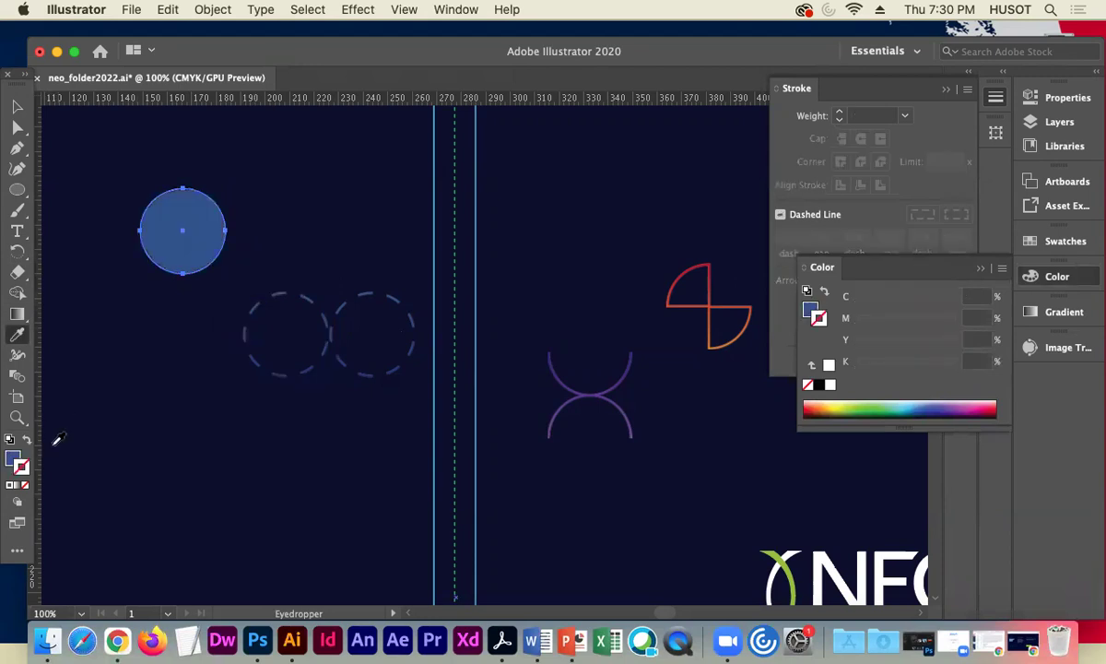
pyautogui.press('super')
pyautogui.click(27, 441)
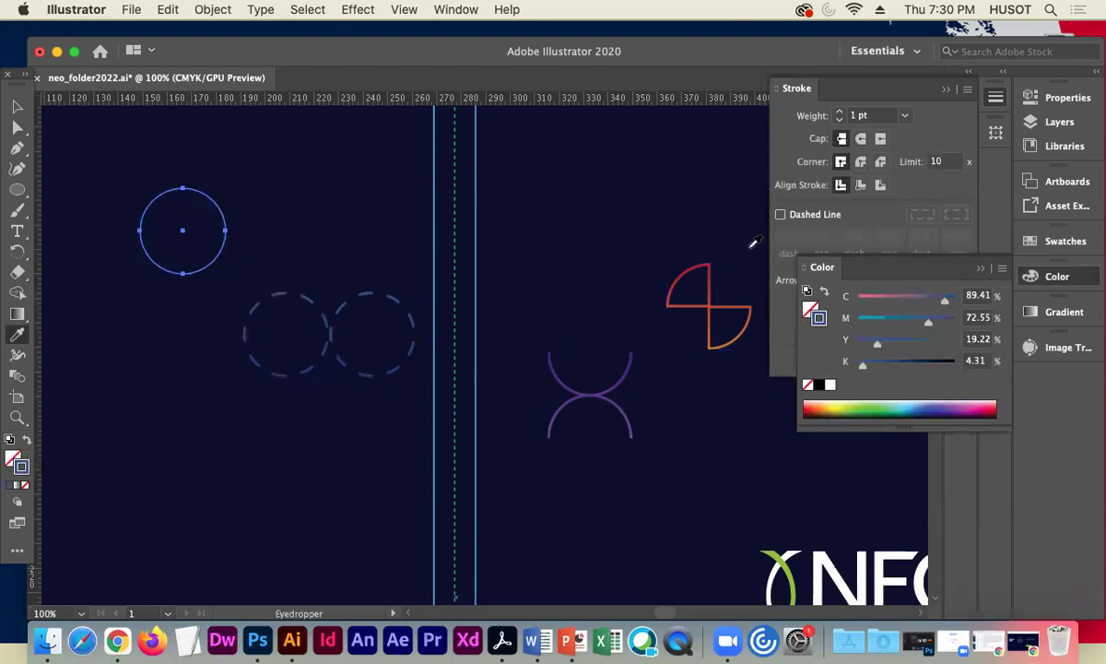
# Turn the dashed line back on for the blue circle's stroke, with 12 pt dashes.
pyautogui.click(908, 185)
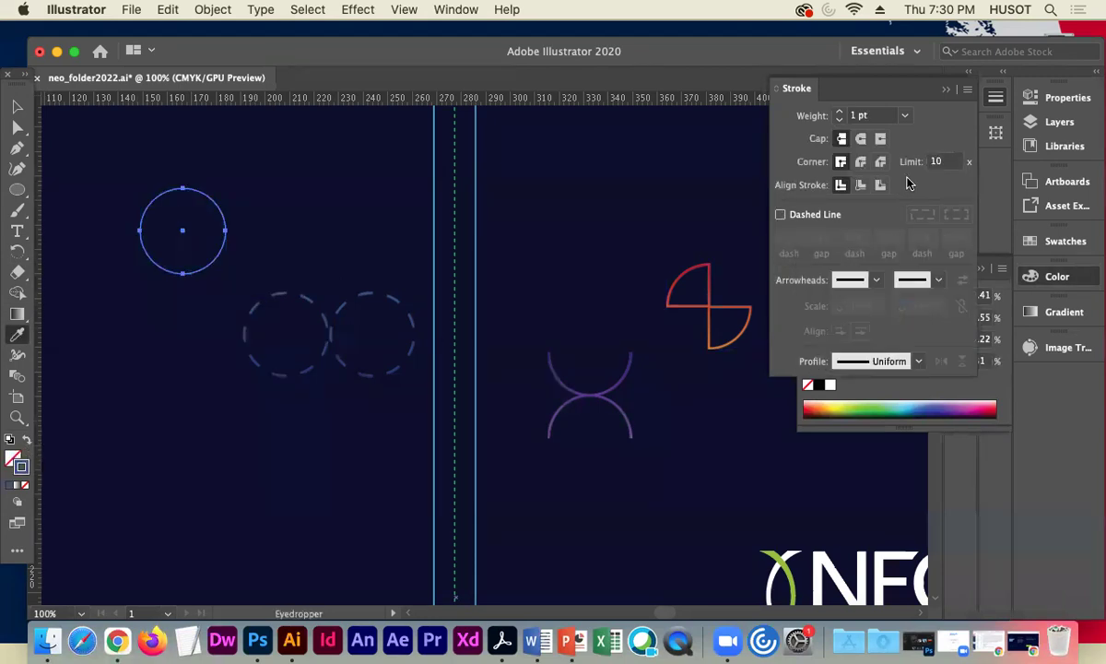
pyautogui.click(790, 218)
pyautogui.click(17, 107)
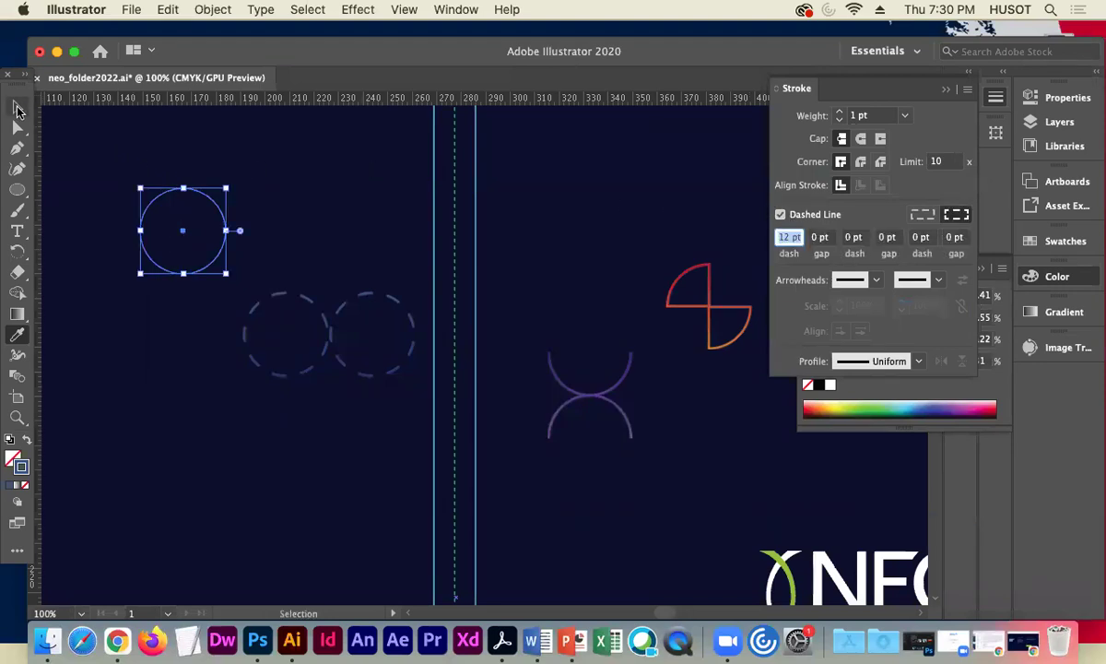
pyautogui.click(307, 210)
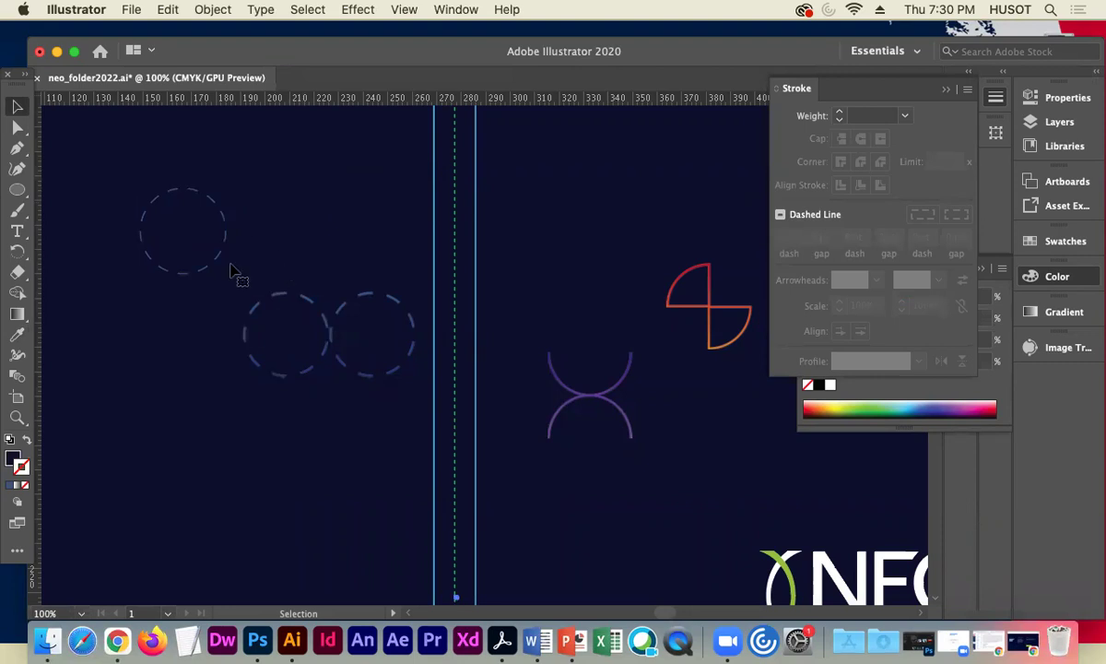
# Set the blue circle's stroke weight to 2 pt and its dash length to 24 pt.
pyautogui.click(224, 235)
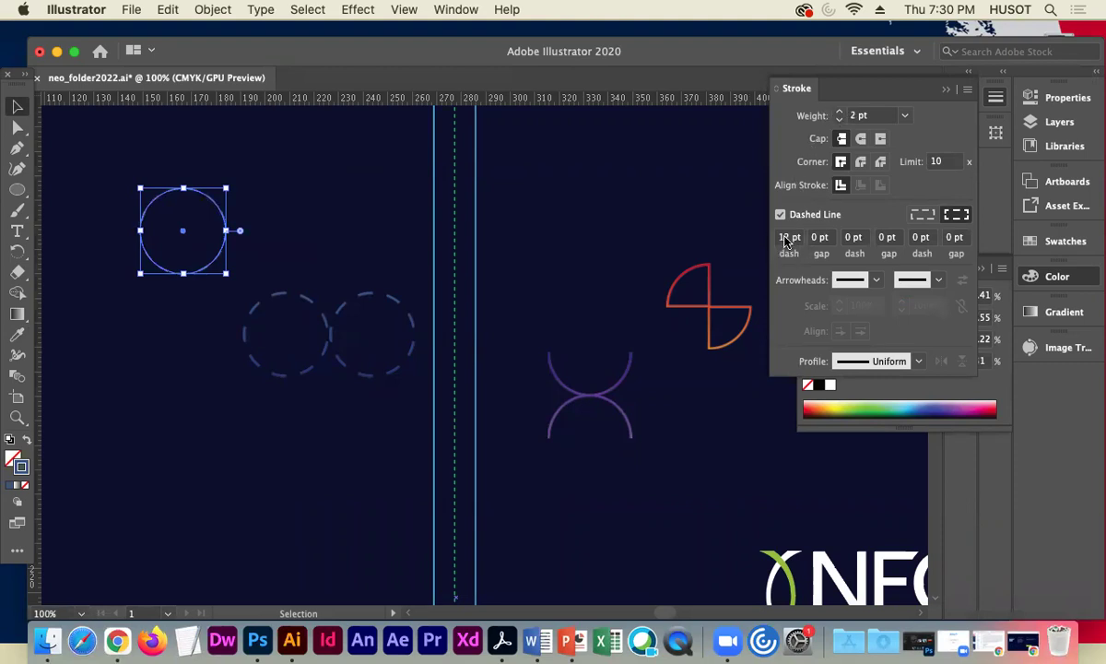
pyautogui.scroll(2, 787, 242)
pyautogui.click(788, 239)
pyautogui.write('24')
pyautogui.press('Return')
pyautogui.click(334, 205)
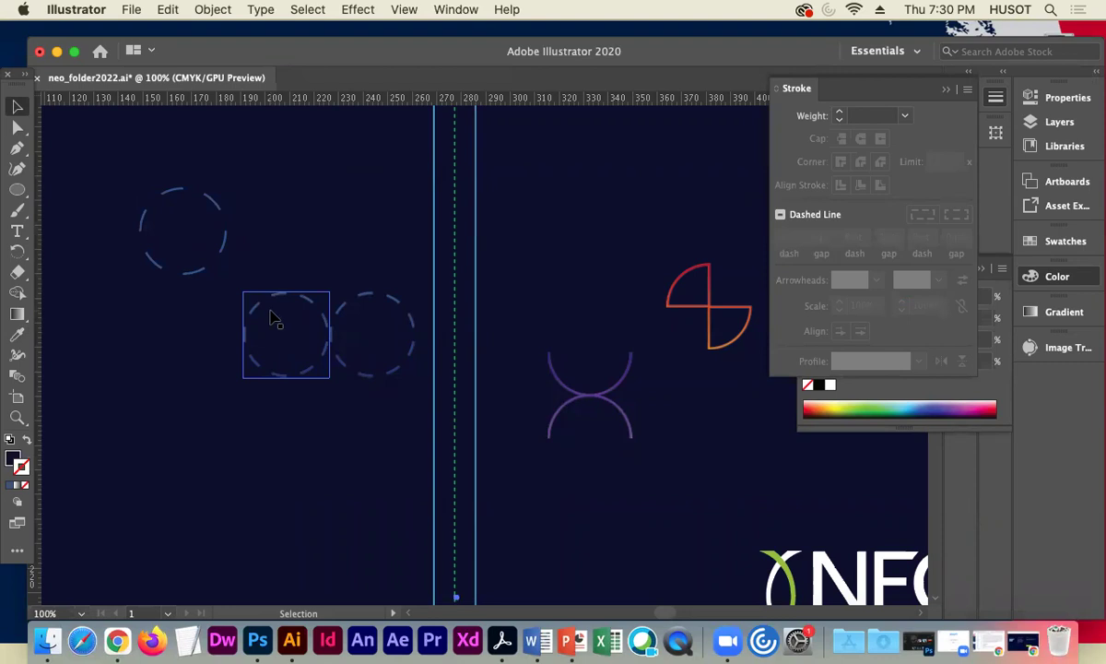
# Set the dash length of the blue circle's stroke to 16 pt.
pyautogui.click(192, 275)
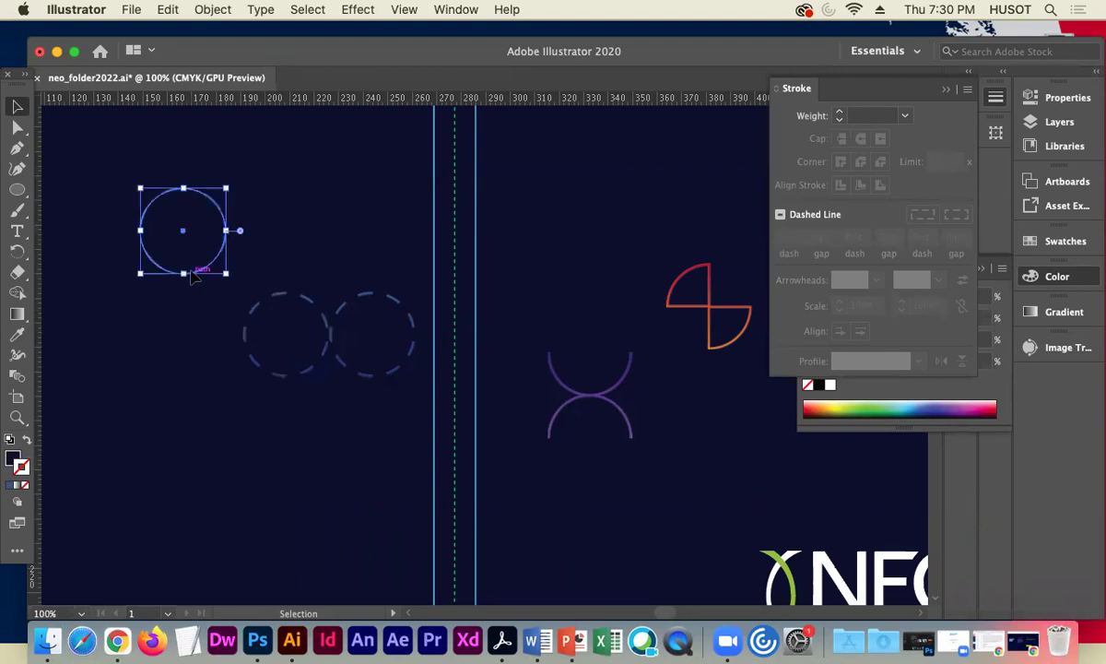
pyautogui.doubleClick(788, 238)
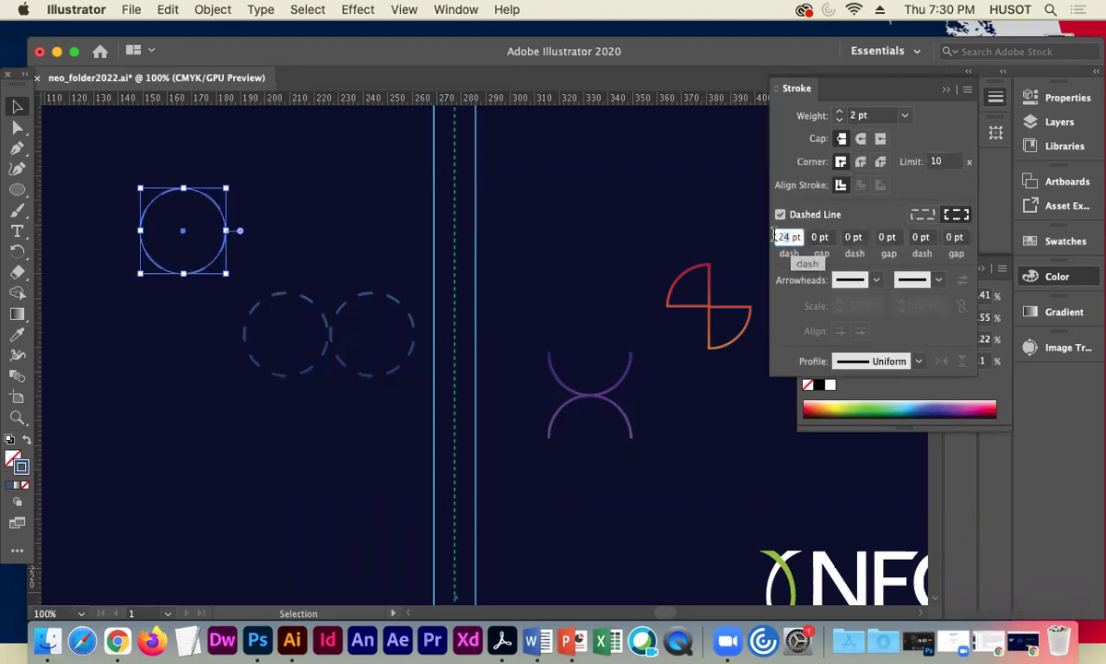
pyautogui.write('16')
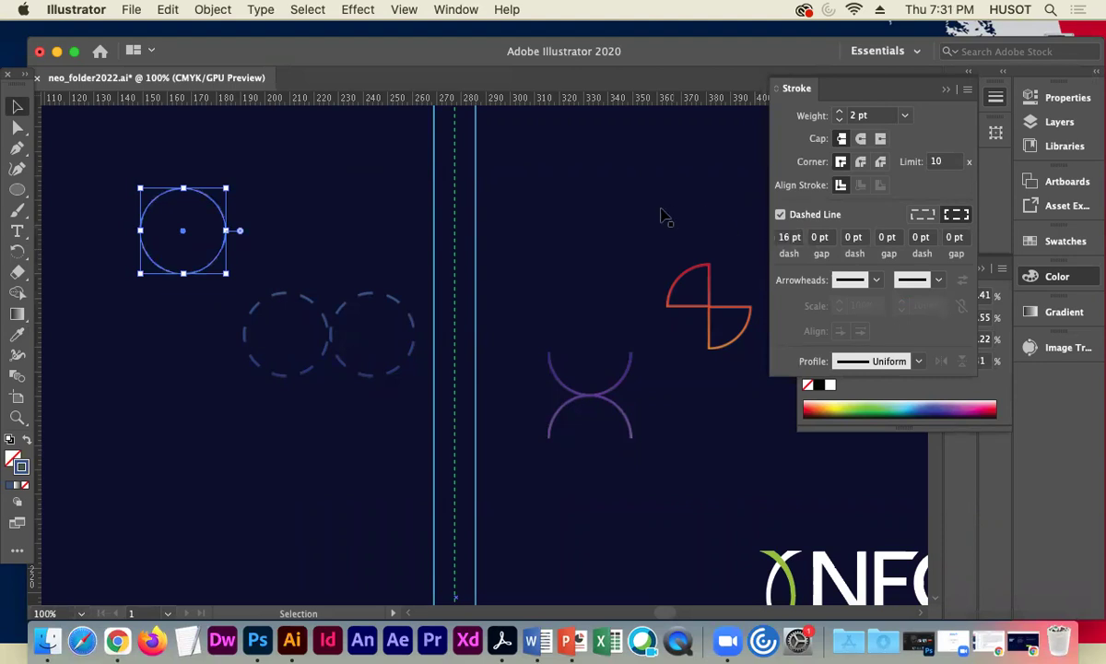
pyautogui.click(305, 201)
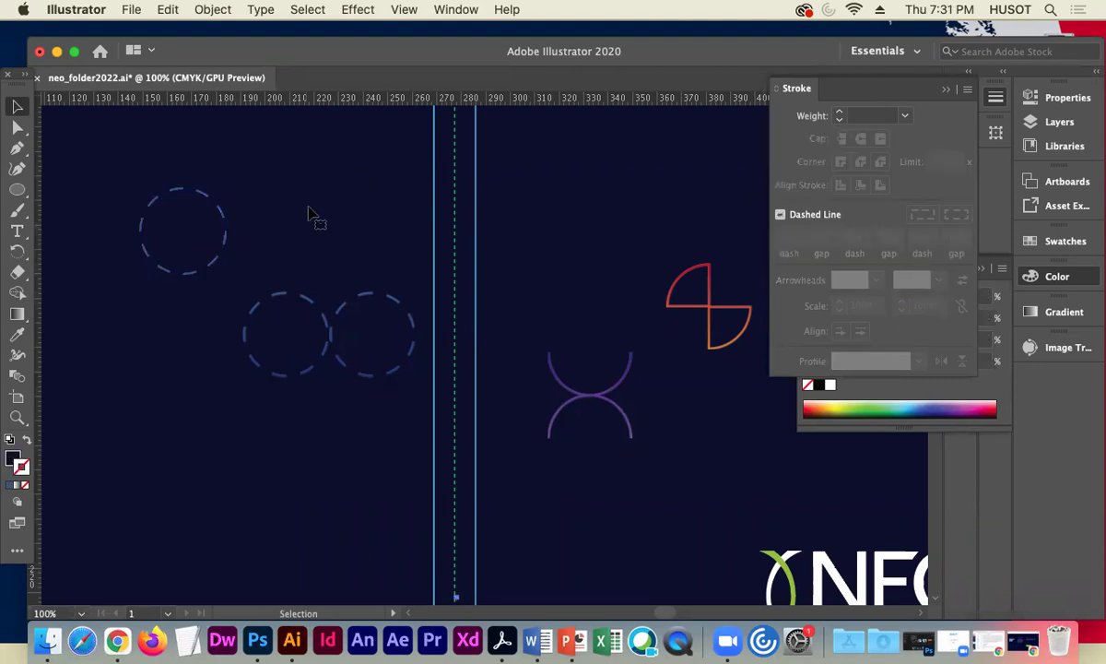
# Delete the two original dashed circle icons and scale the redrawn circle proportionally, stroke included, to about two and a half times its size.
pyautogui.moveTo(325, 320)
pyautogui.mouseDown()
pyautogui.moveTo(353, 319)
pyautogui.moveTo(233, 242)
pyautogui.moveTo(230, 274)
pyautogui.moveTo(381, 404)
pyautogui.mouseUp()
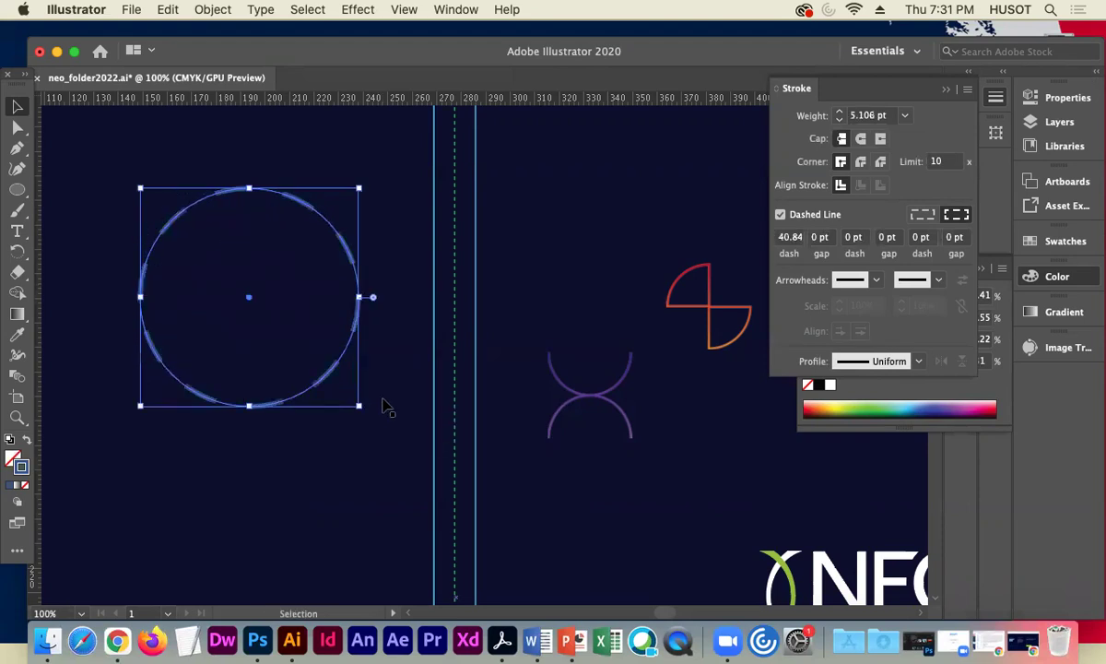
pyautogui.click(543, 299)
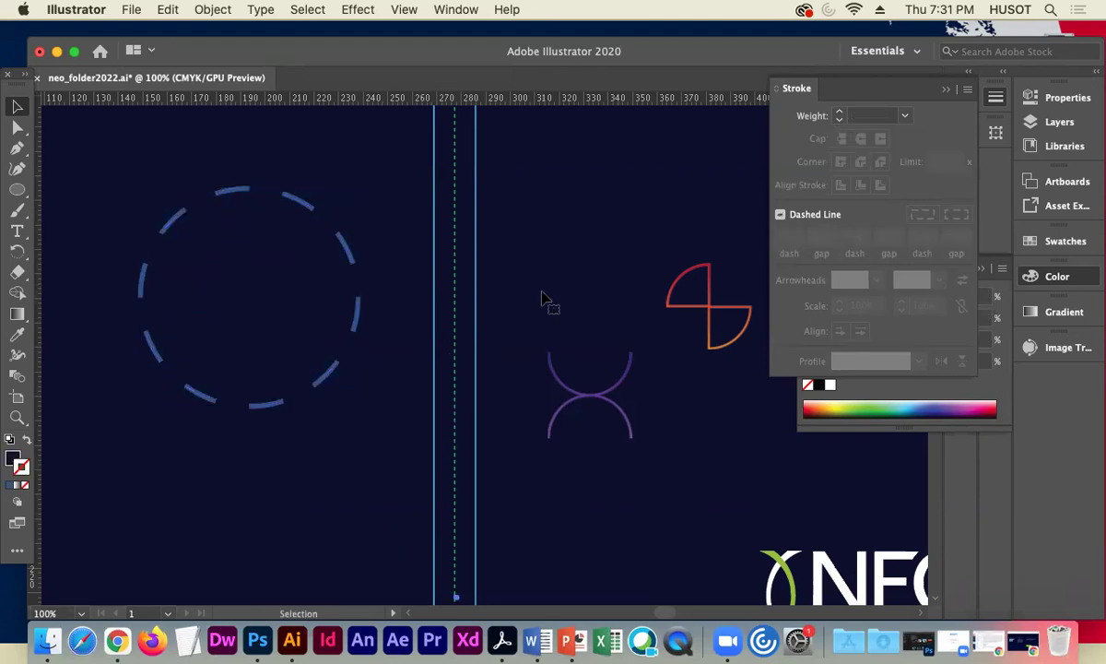
# Scale the large dashed blue circle down proportionally to about a third of its size.
pyautogui.click(351, 265)
pyautogui.moveTo(360, 403); pyautogui.dragTo(244, 262)
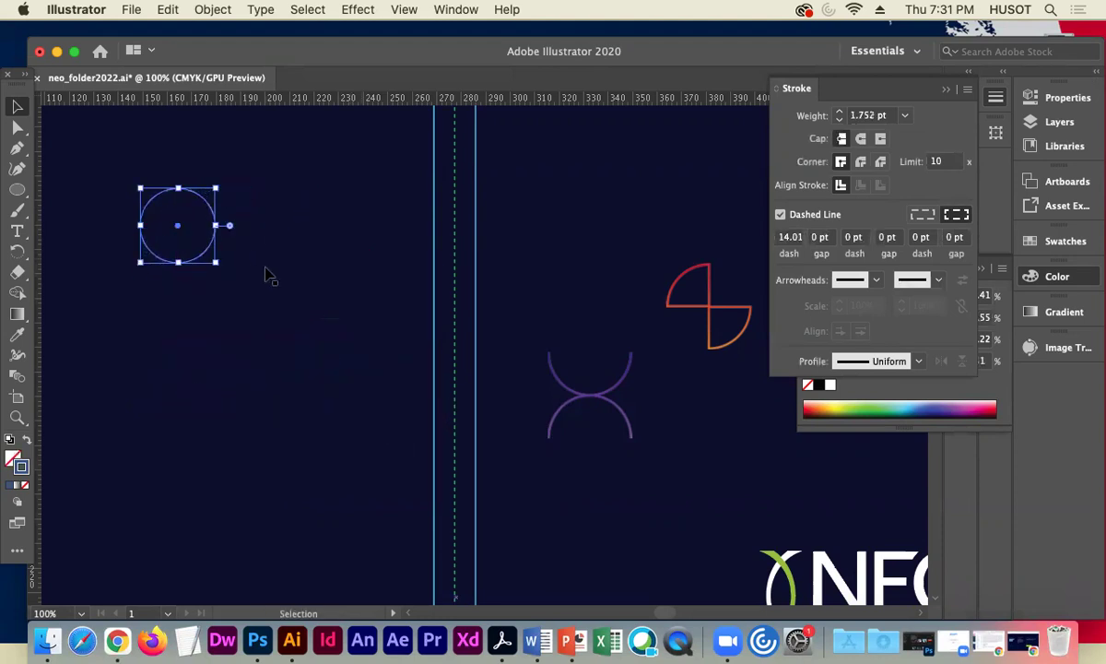
pyautogui.press('a')
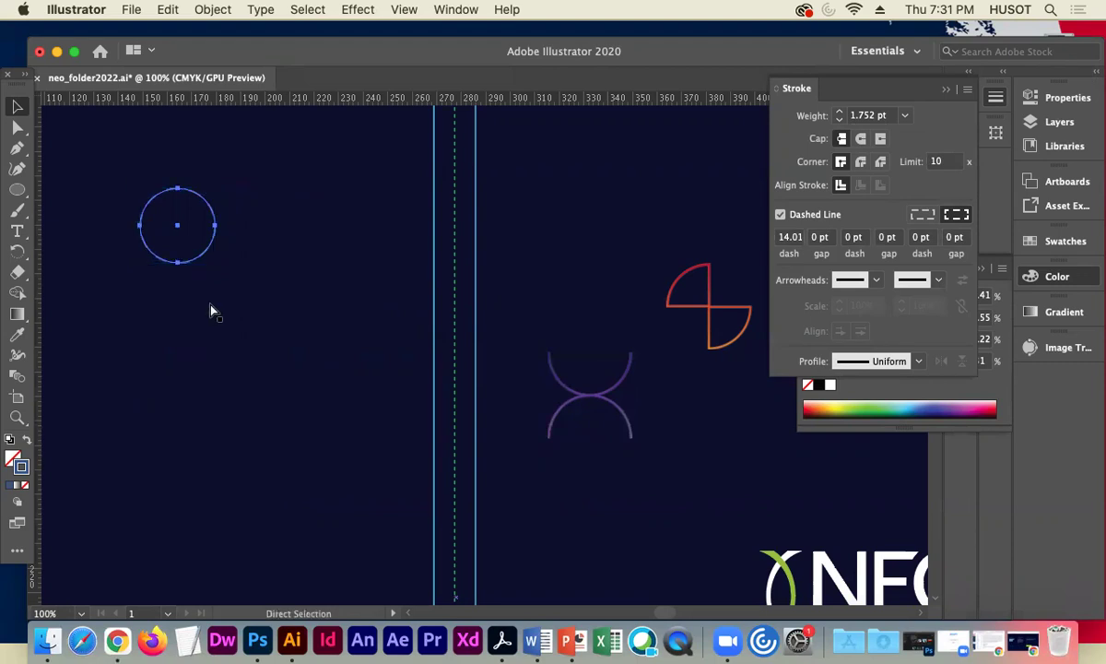
# Paste a copy of the small dashed circle over the upper purple arc and enlarge it to match the arc's width.
pyautogui.press('super+v')
pyautogui.moveTo(485, 359); pyautogui.dragTo(591, 360)
pyautogui.moveTo(552, 317); pyautogui.dragTo(550, 315)
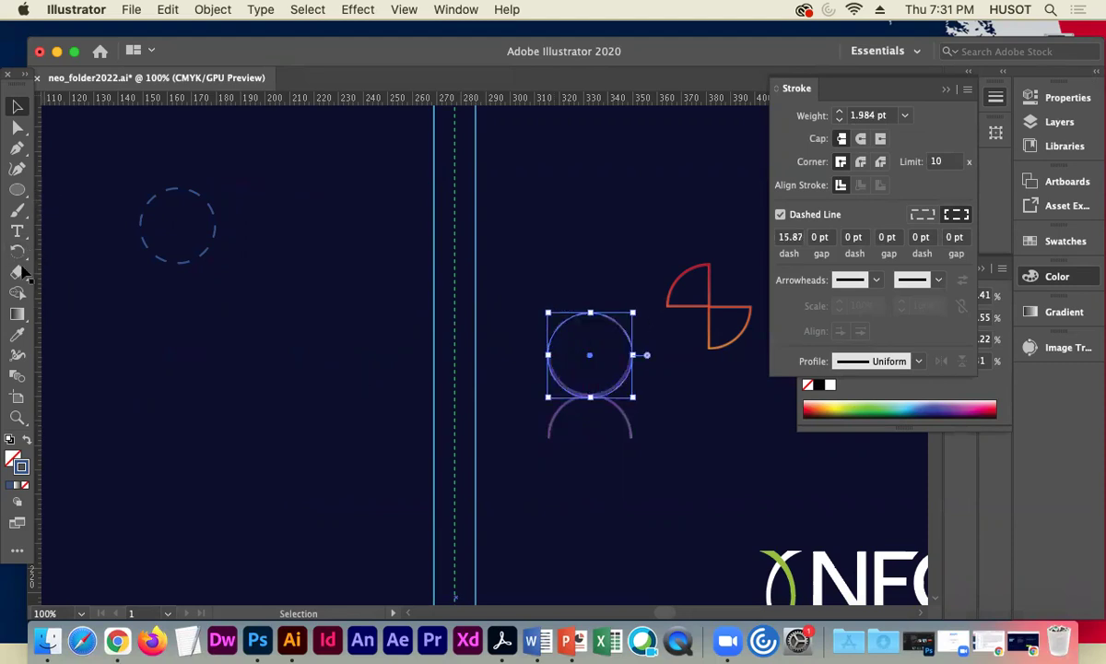
# Sample the purple of the arcs with the Eyedropper and apply it to the circle as stroke with no fill.
pyautogui.click(17, 334)
pyautogui.click(588, 403)
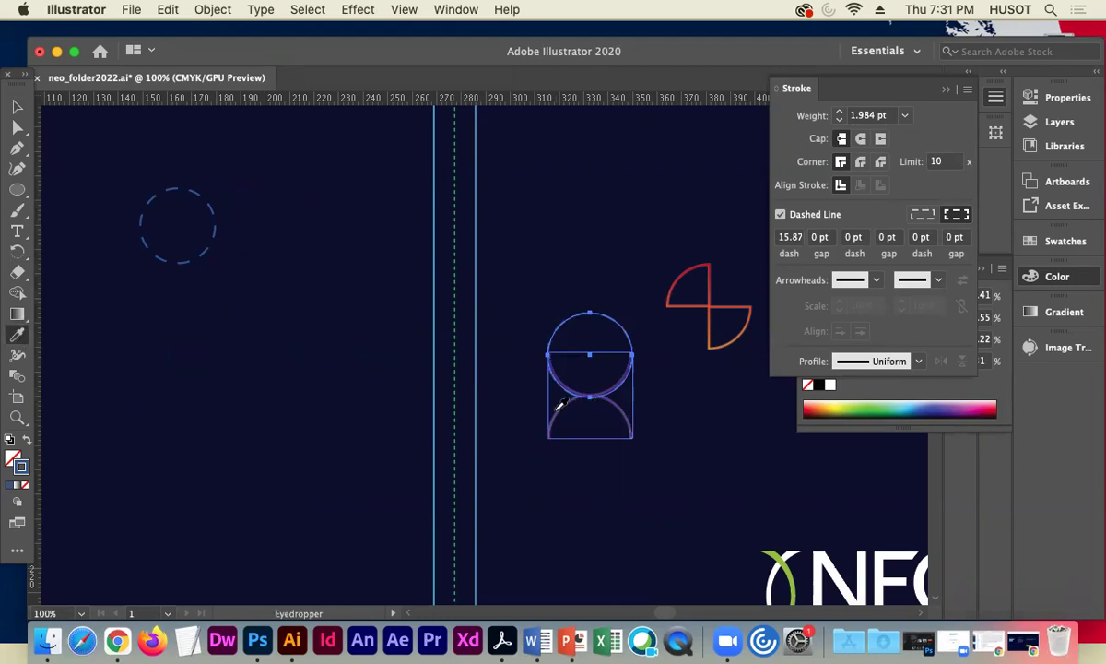
pyautogui.hotkey('shift', 'x')
pyautogui.press('v')
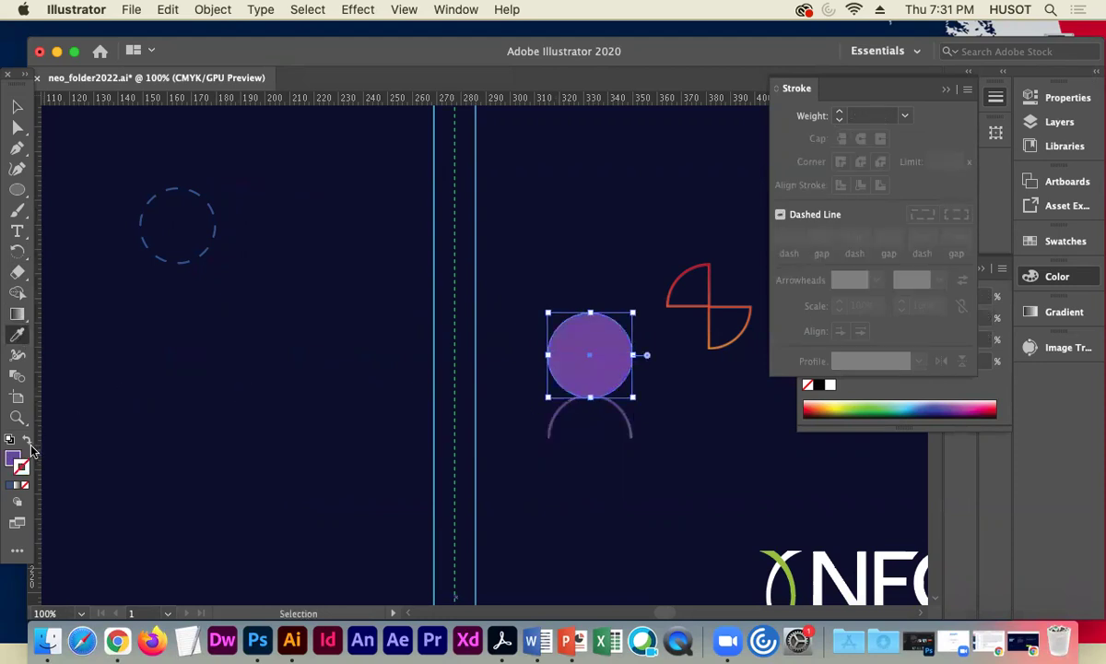
pyautogui.click(26, 441)
pyautogui.press('i')
pyautogui.press('v')
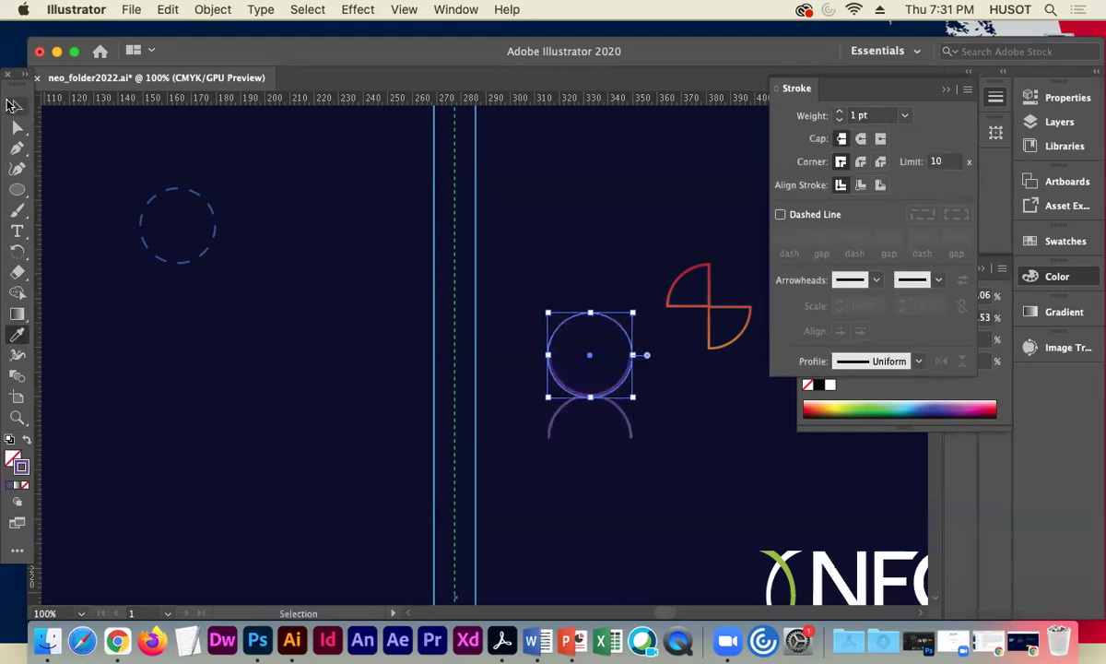
# Move the purple circle clear above the reference arcs and delete its top anchor point to keep only the lower half.
pyautogui.click(604, 371)
pyautogui.moveTo(598, 364); pyautogui.dragTo(563, 246)
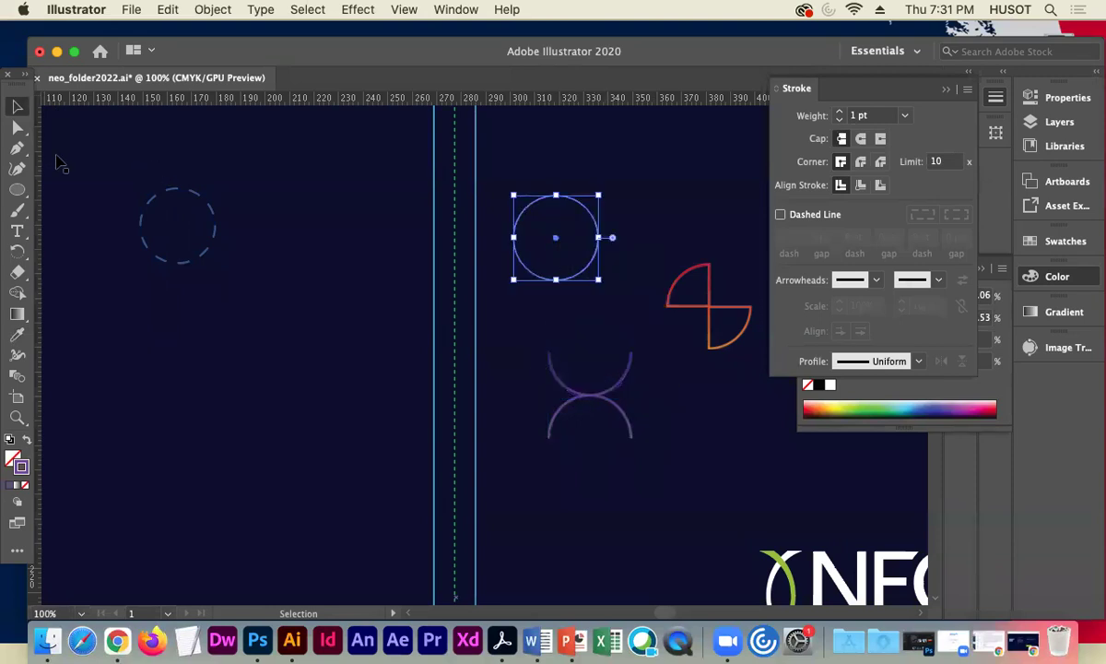
pyautogui.click(17, 126)
pyautogui.click(556, 198)
pyautogui.press('Delete')
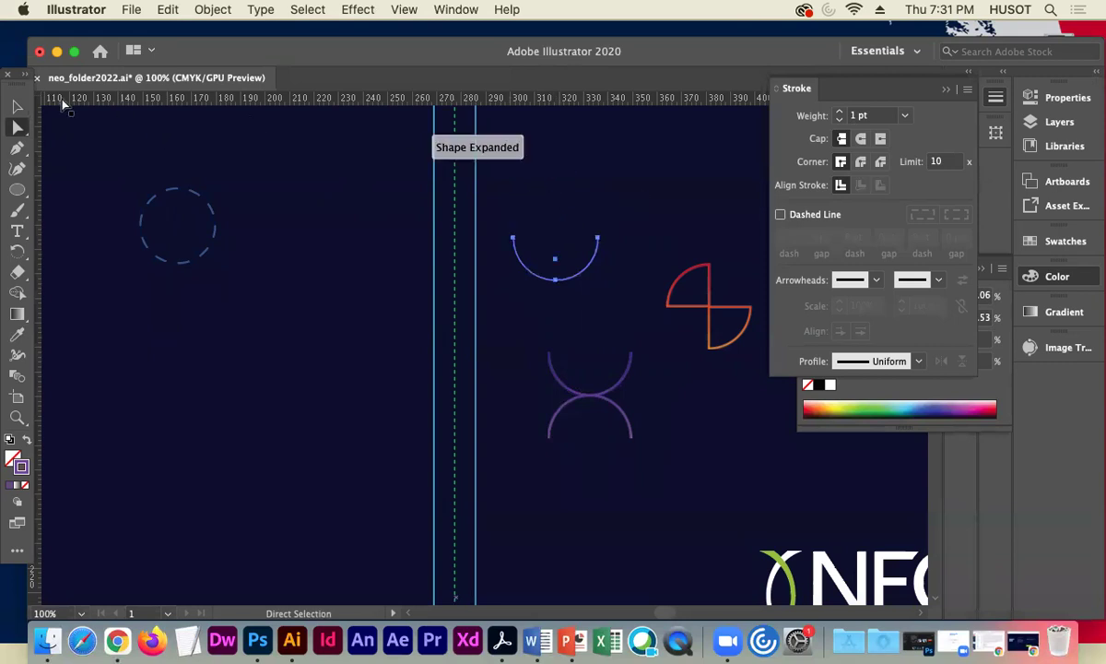
# Duplicate the half-circle arc straight below, flip the copy vertically and nudge it up until the two arcs touch.
pyautogui.click(17, 106)
pyautogui.click(673, 188)
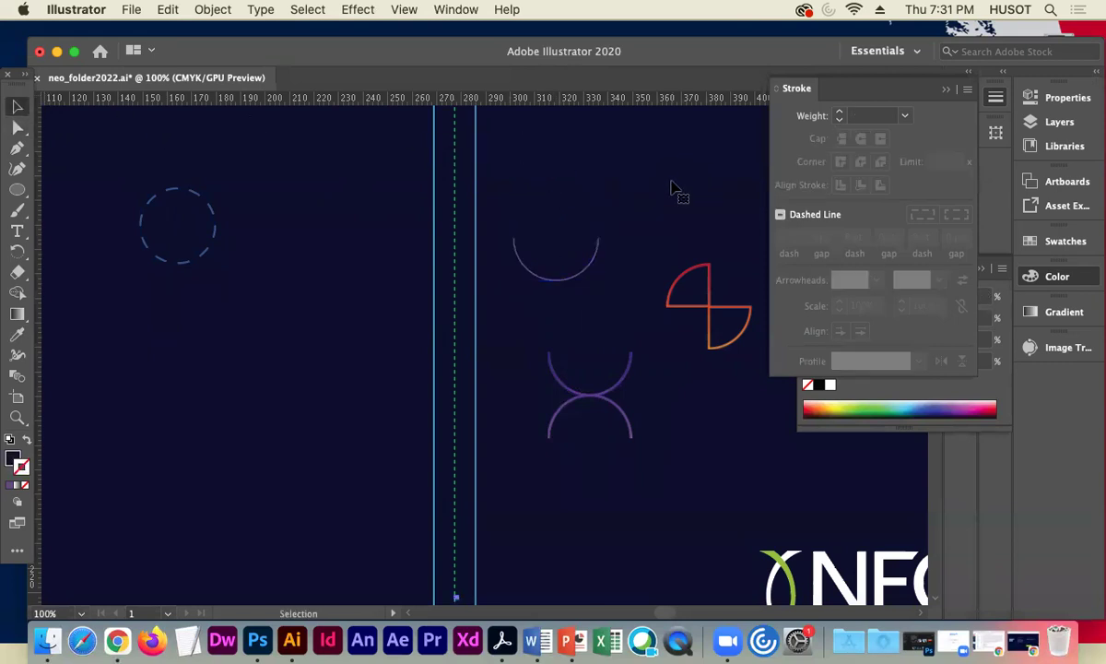
pyautogui.click(552, 283)
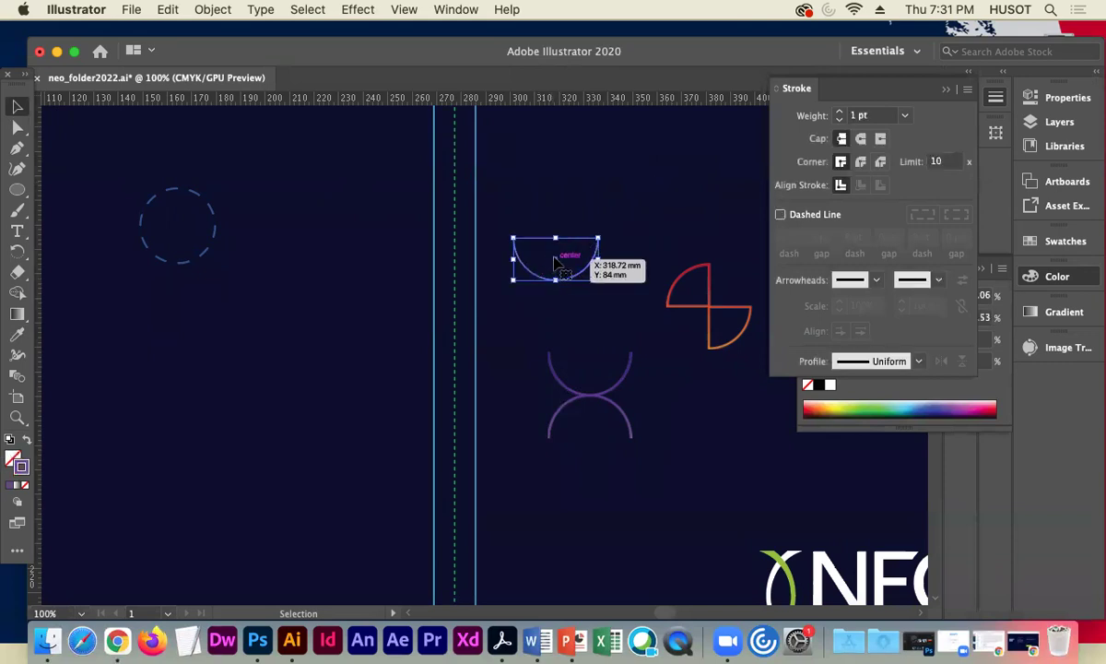
pyautogui.moveTo(556, 264); pyautogui.dragTo(556, 312)
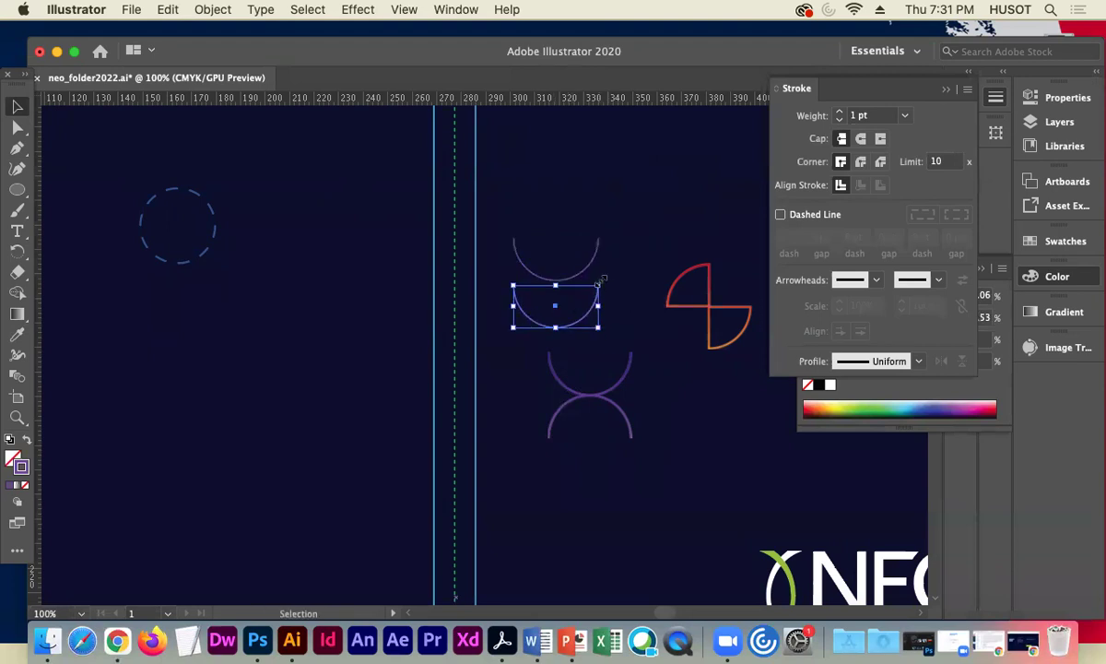
pyautogui.moveTo(600, 275); pyautogui.dragTo(513, 334)
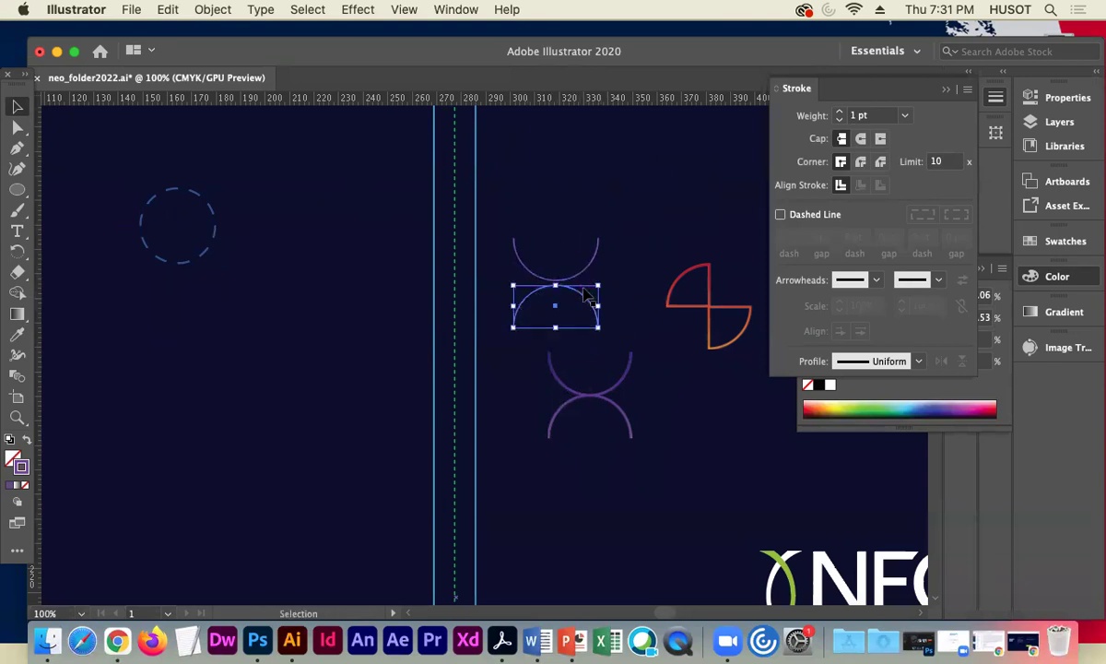
pyautogui.press('Up')
pyautogui.press('Up')
pyautogui.press('Up')
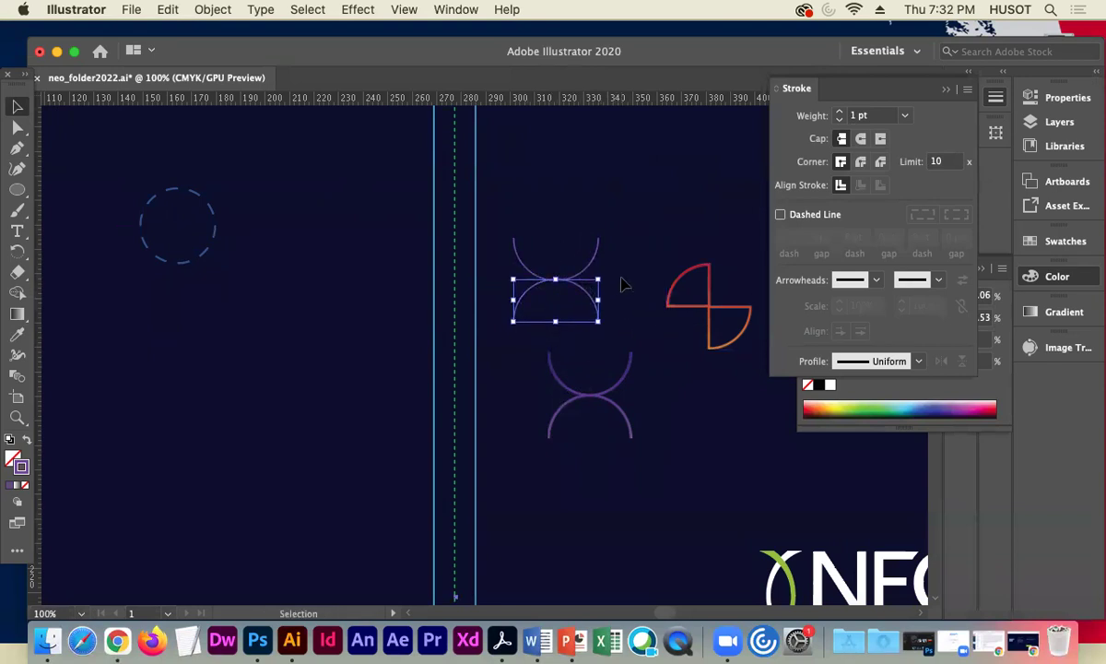
# Select both newly drawn purple arcs and move them beside the small dashed circle on the folder's back side.
pyautogui.click(622, 284)
pyautogui.click(558, 281)
pyautogui.click(603, 287)
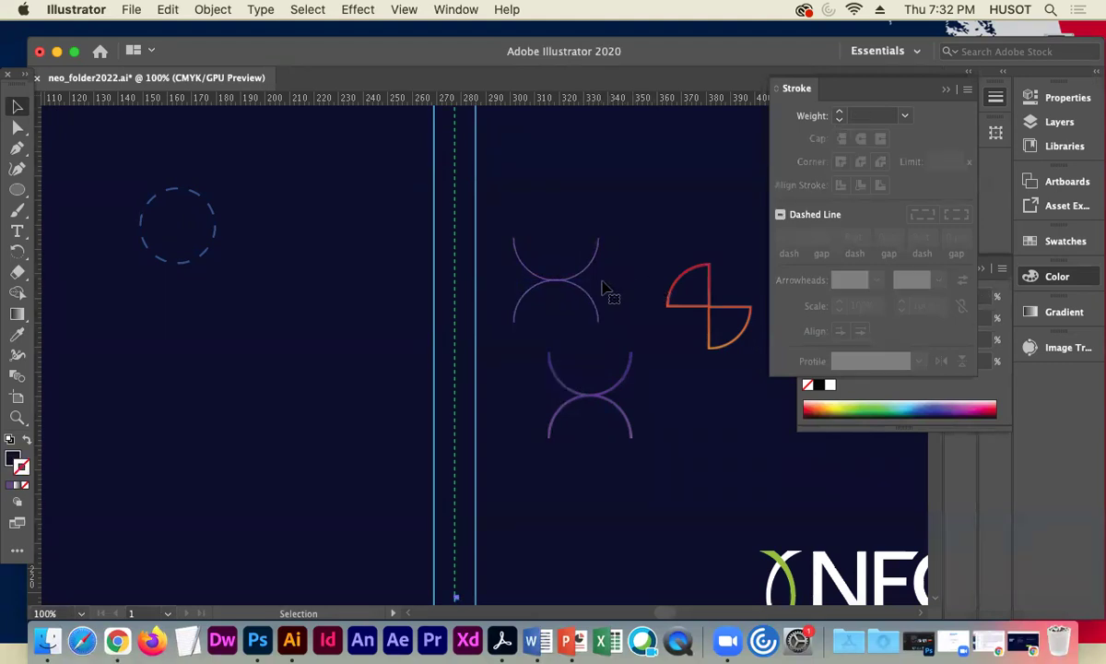
pyautogui.click(588, 288)
pyautogui.keyDown('shift'); pyautogui.click(513, 247); pyautogui.keyUp('shift')
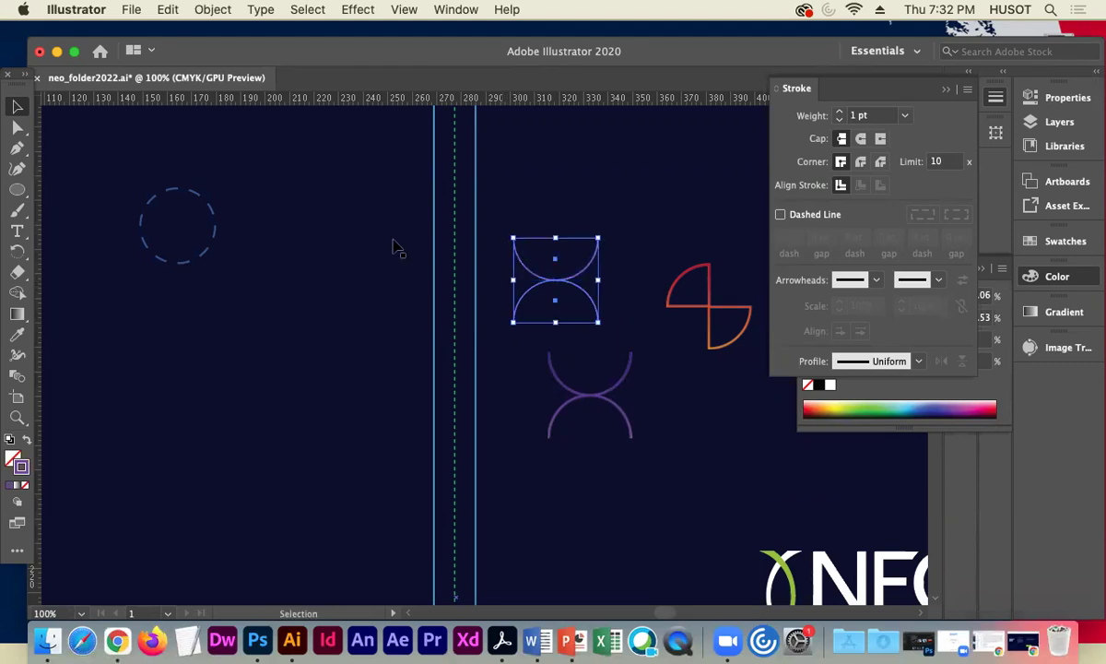
pyautogui.moveTo(569, 282); pyautogui.dragTo(303, 214)
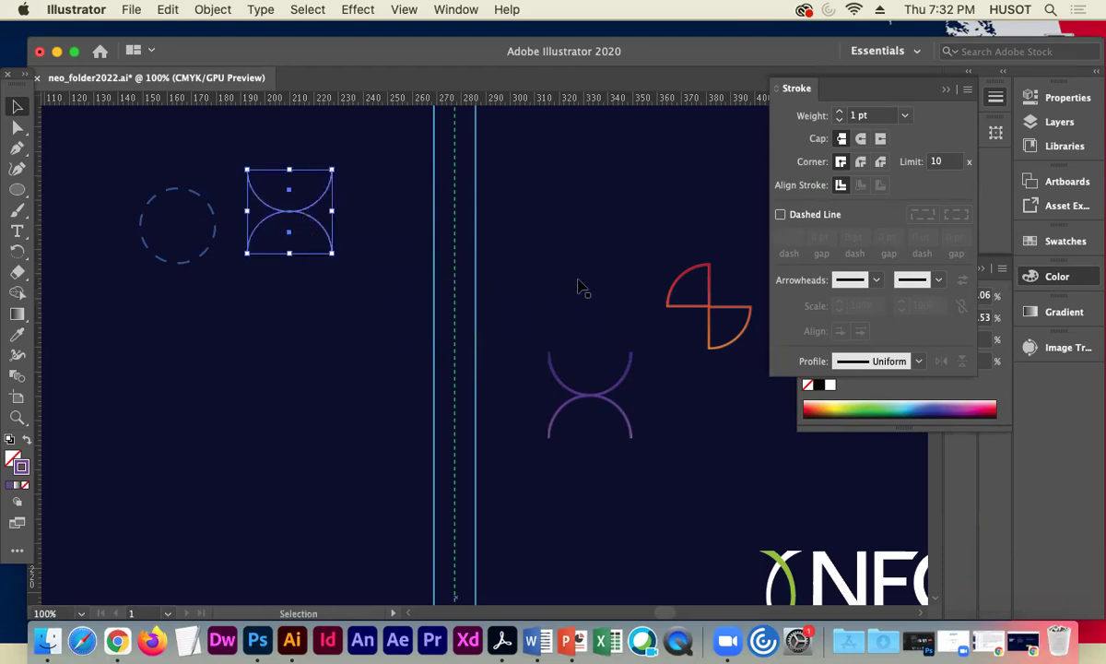
# Copy and paste the small dashed circle, centre it on the red-orange quarter-circle shape and scale it to match.
pyautogui.click(214, 217)
pyautogui.press('a')
pyautogui.press('super+c')
pyautogui.press('super+v')
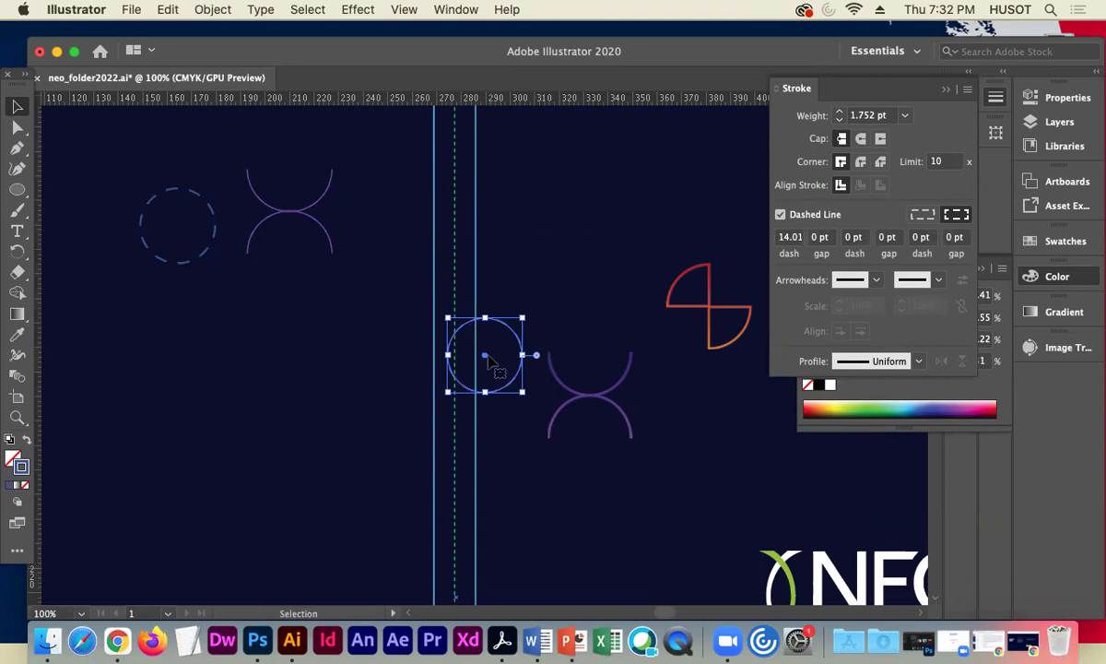
pyautogui.moveTo(486, 358); pyautogui.dragTo(715, 310)
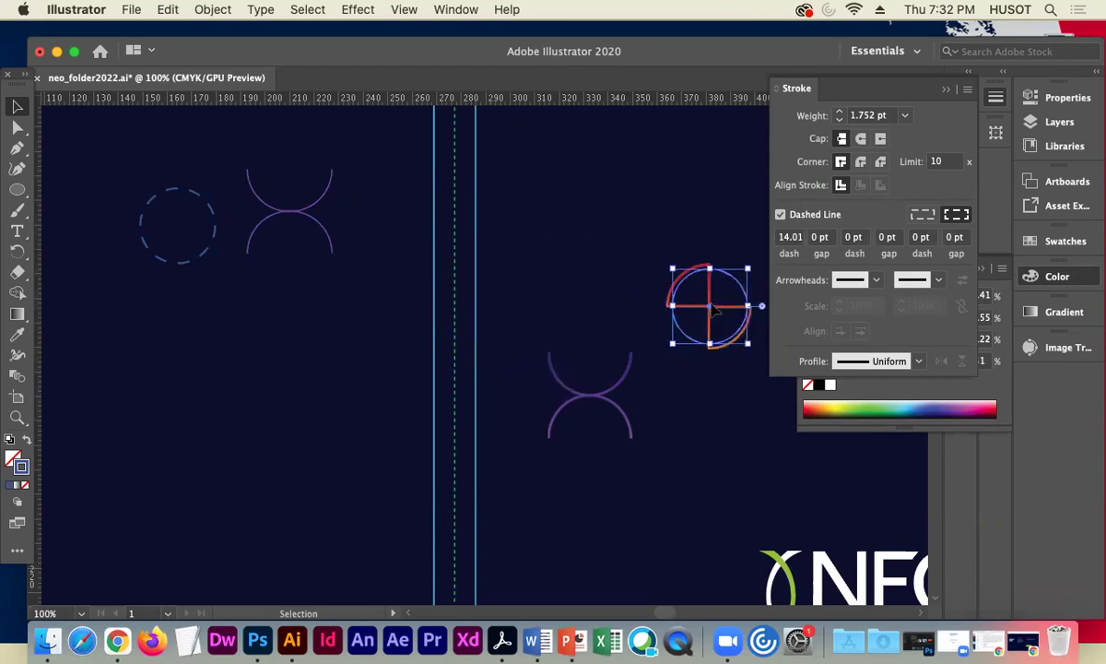
pyautogui.click(672, 266)
pyautogui.moveTo(672, 267); pyautogui.dragTo(667, 263)
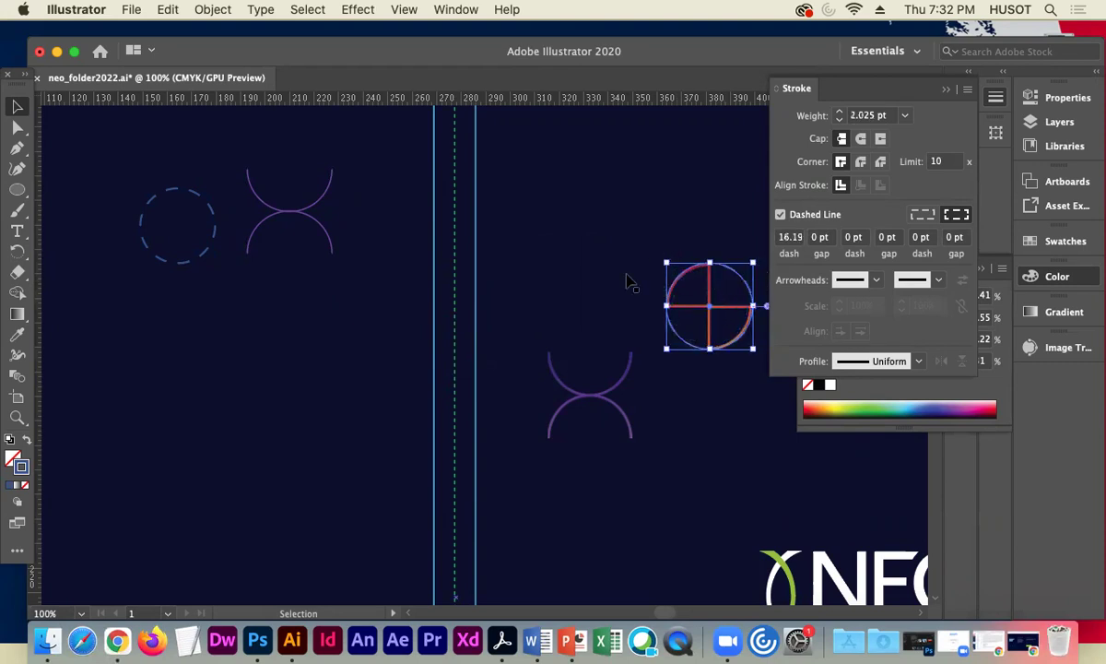
# Delete the original purple double-arc reference graphic.
pyautogui.click(612, 411)
pyautogui.press('Delete')
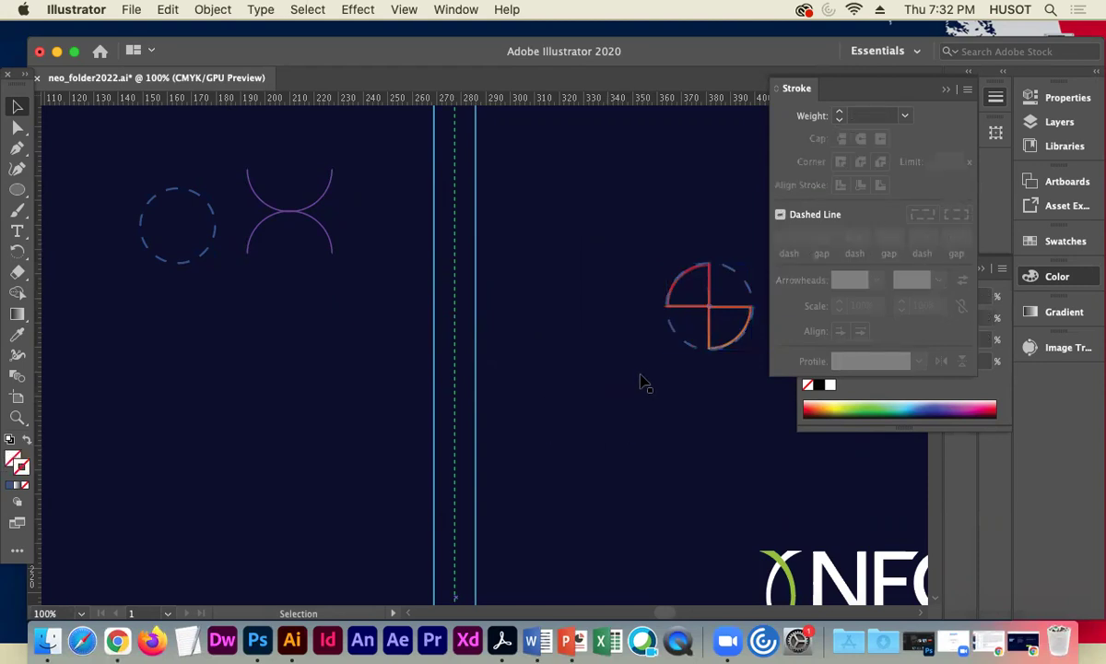
# Try to sample the orange of the quarter-circle shape with the Eyedropper.
pyautogui.moveTo(642, 375); pyautogui.dragTo(531, 381)
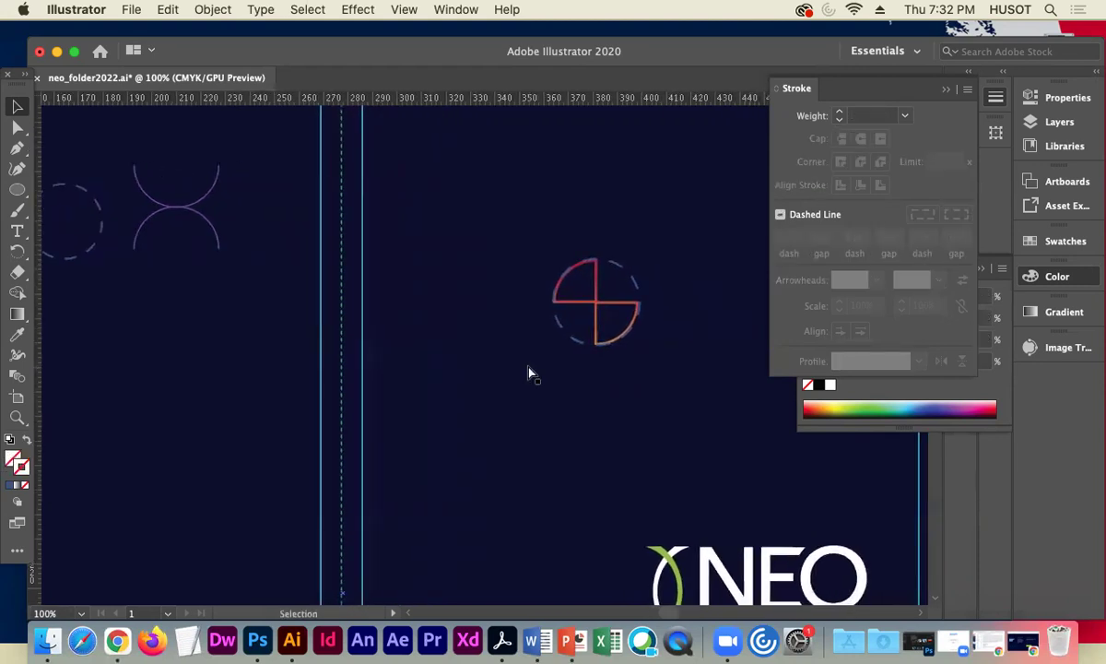
pyautogui.press('super+equal')
pyautogui.moveTo(624, 242); pyautogui.dragTo(412, 261)
pyautogui.click(469, 361)
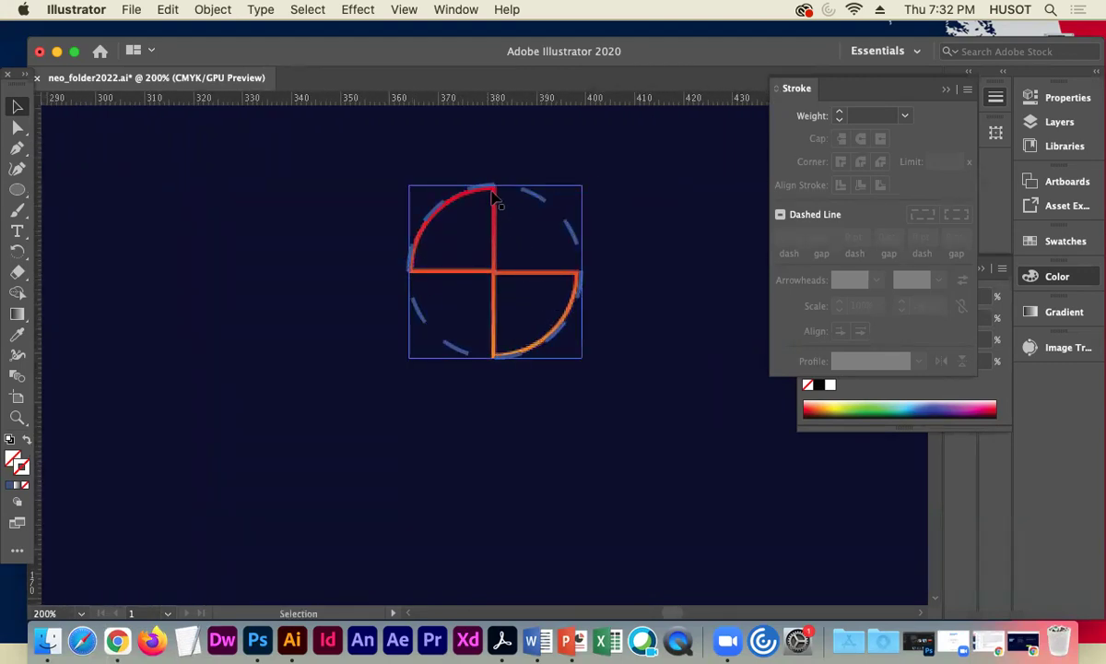
pyautogui.moveTo(422, 254)
pyautogui.mouseDown()
pyautogui.moveTo(465, 258)
pyautogui.moveTo(424, 255)
pyautogui.mouseUp()
pyautogui.click(81, 145)
pyautogui.moveTo(83, 148); pyautogui.dragTo(660, 268)
pyautogui.click(660, 268)
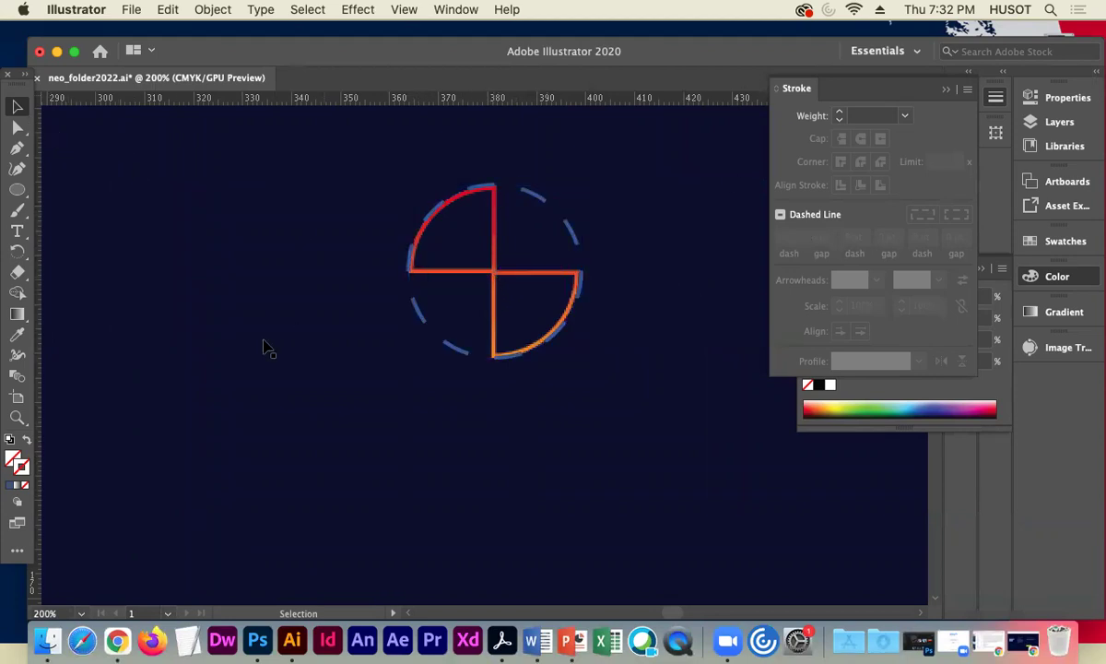
pyautogui.click(16, 338)
pyautogui.click(423, 316)
pyautogui.click(467, 267)
pyautogui.press('super+shift+a')
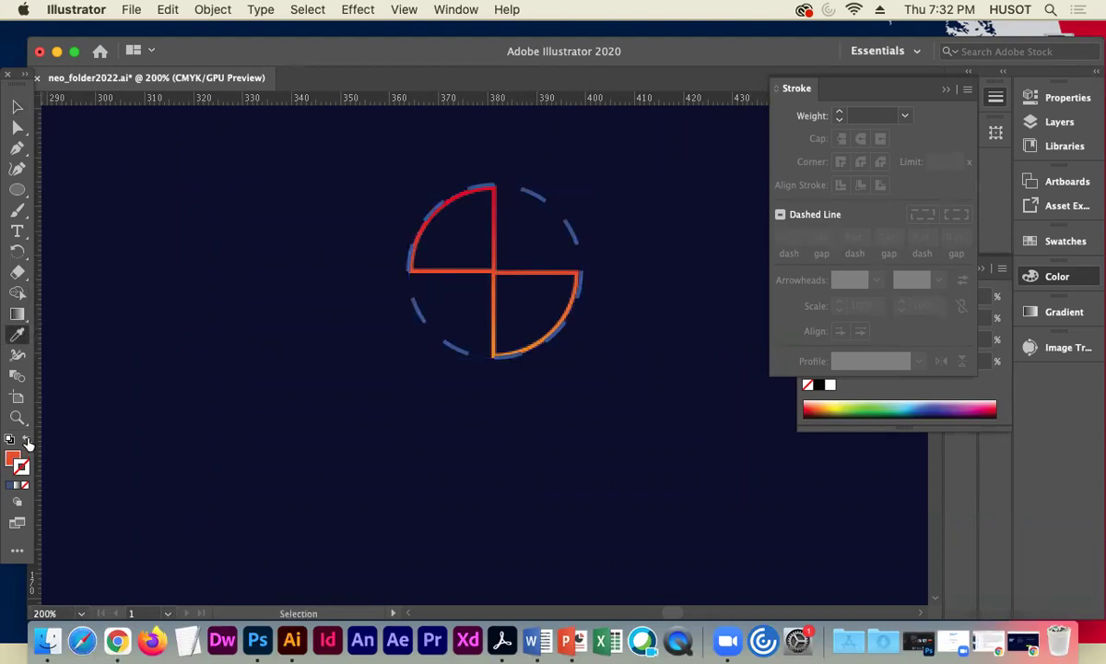
# Give the dashed circle over the quarter-circle shape a solid orange stroke with no fill, sampling the shape's orange line.
pyautogui.click(17, 106)
pyautogui.click(552, 205)
pyautogui.click(544, 203)
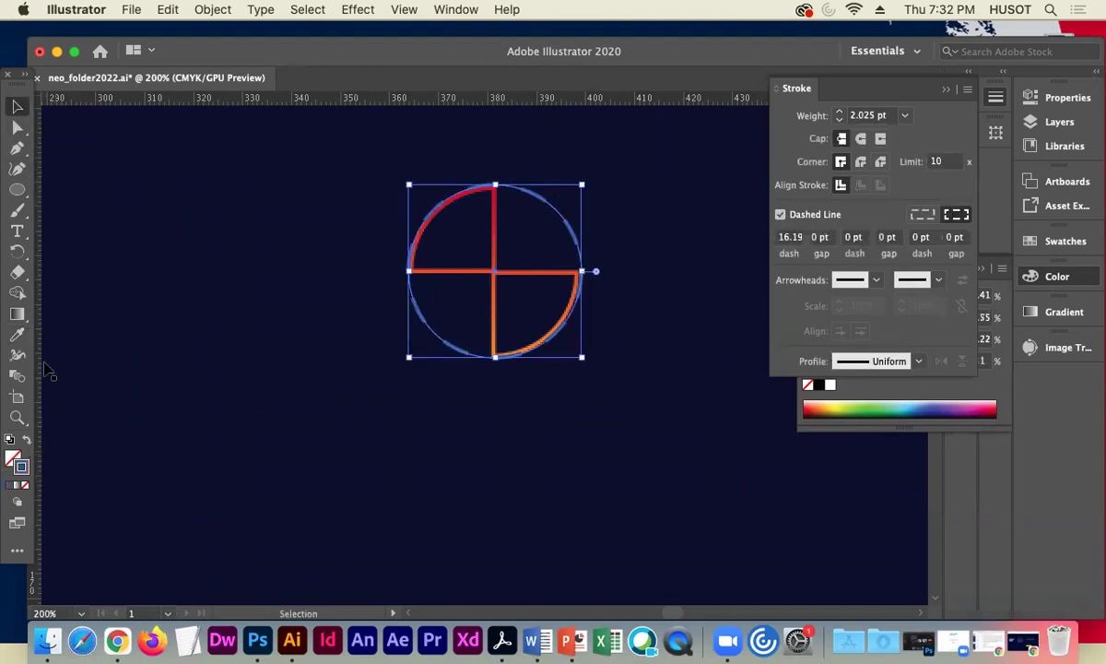
pyautogui.click(16, 334)
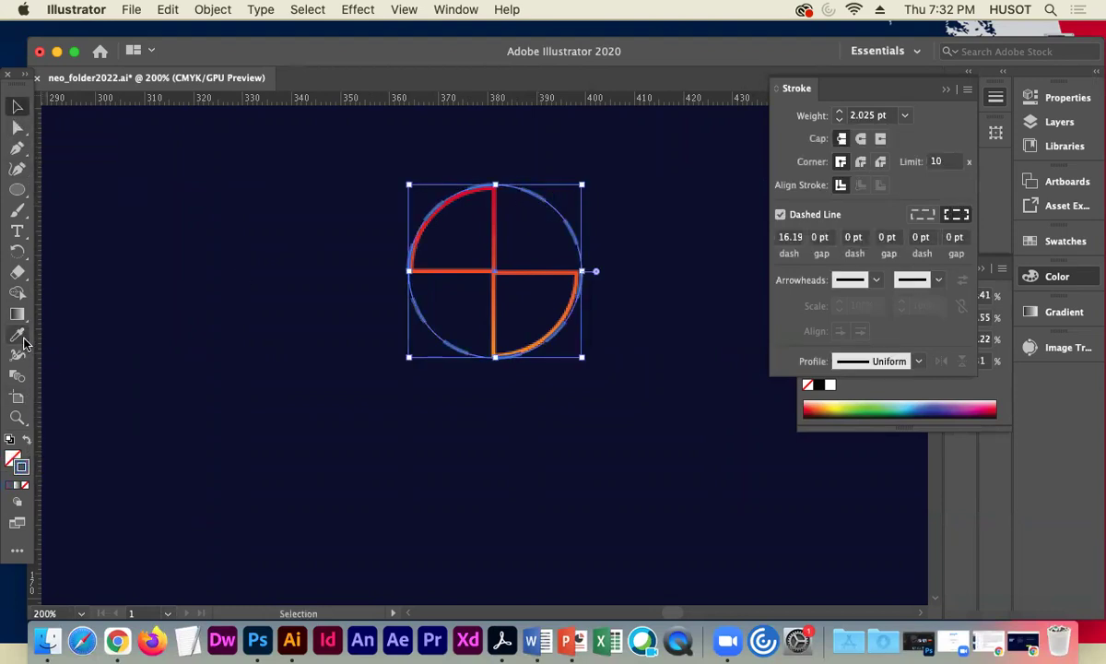
pyautogui.click(470, 267)
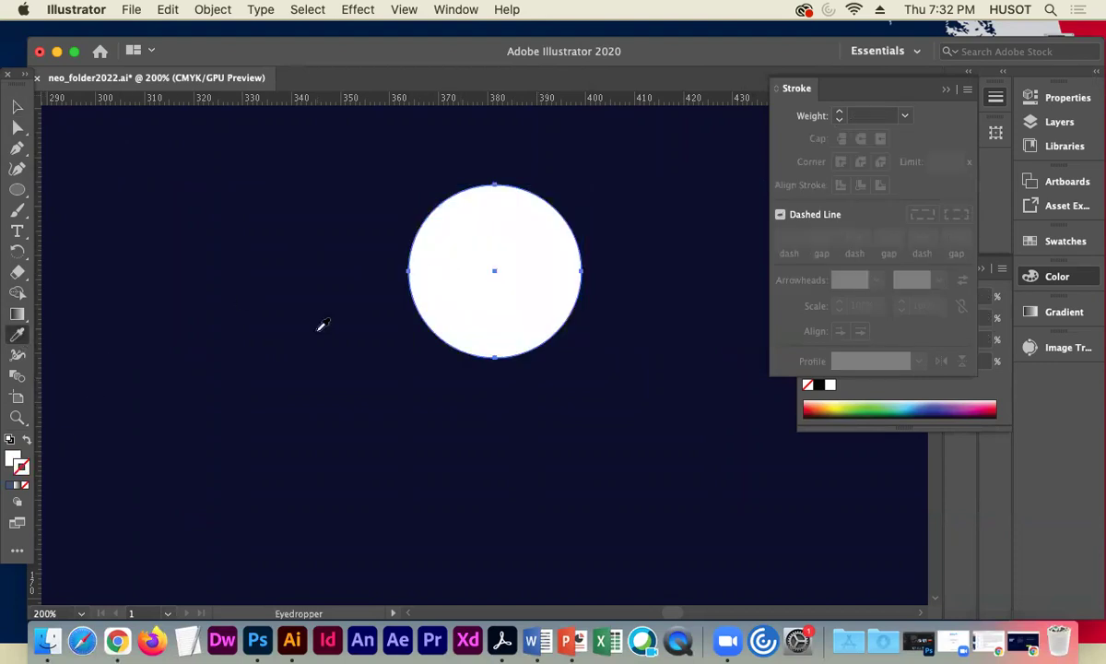
pyautogui.press('v')
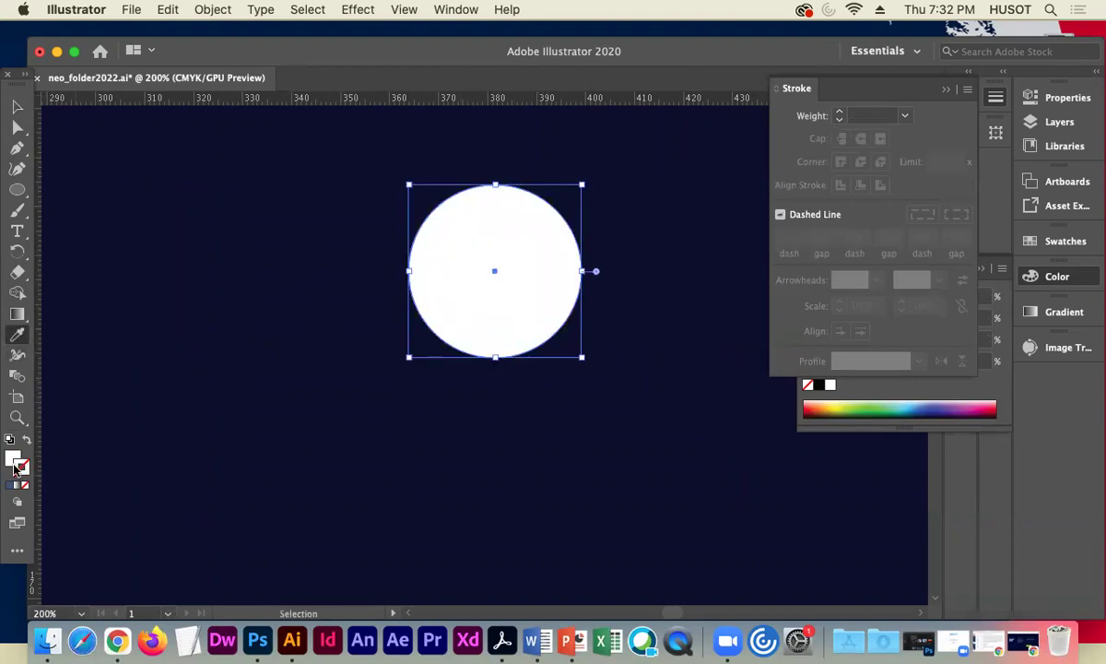
pyautogui.press('i')
pyautogui.press('super+z')
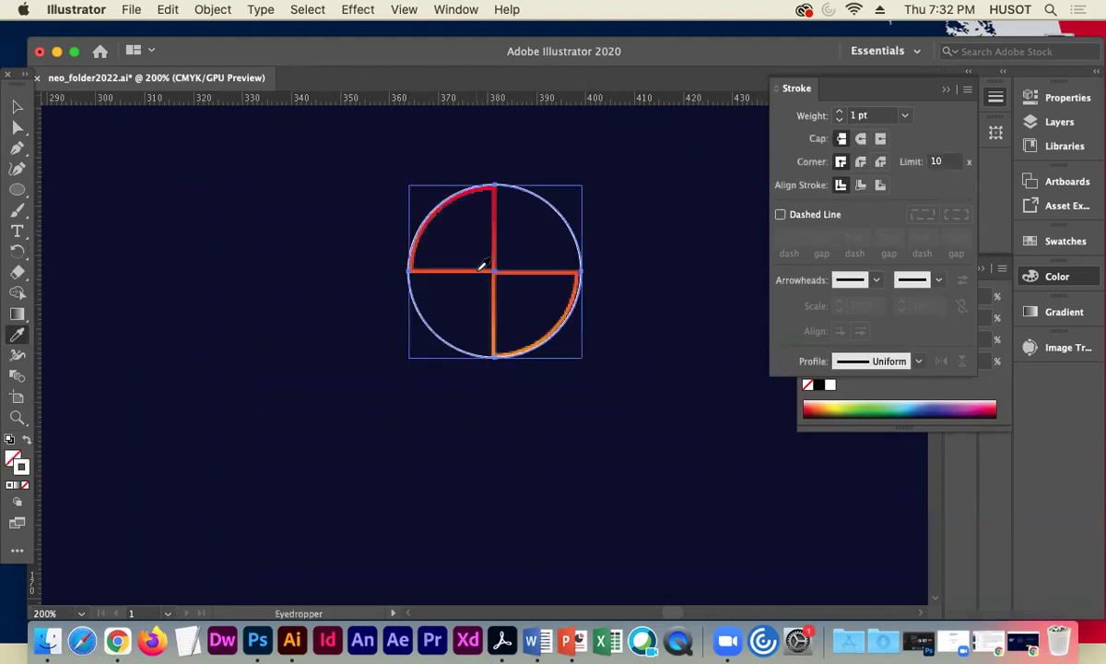
pyautogui.click(481, 267)
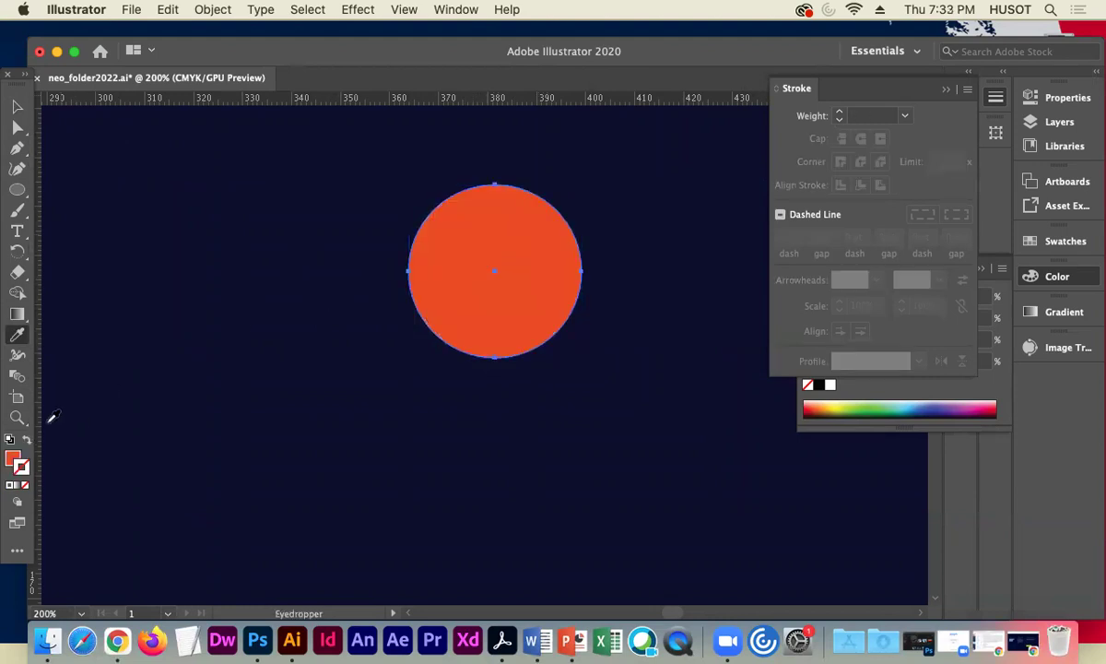
pyautogui.press('v')
pyautogui.press('super+z')
pyautogui.press('i')
pyautogui.press('v')
# Delete the orange circle's bottom and right anchor points with Direct Selection to keep only the upper-left quarter arc.
pyautogui.press('a')
pyautogui.click(574, 283)
pyautogui.click(326, 289)
pyautogui.click(496, 358)
pyautogui.click(503, 366)
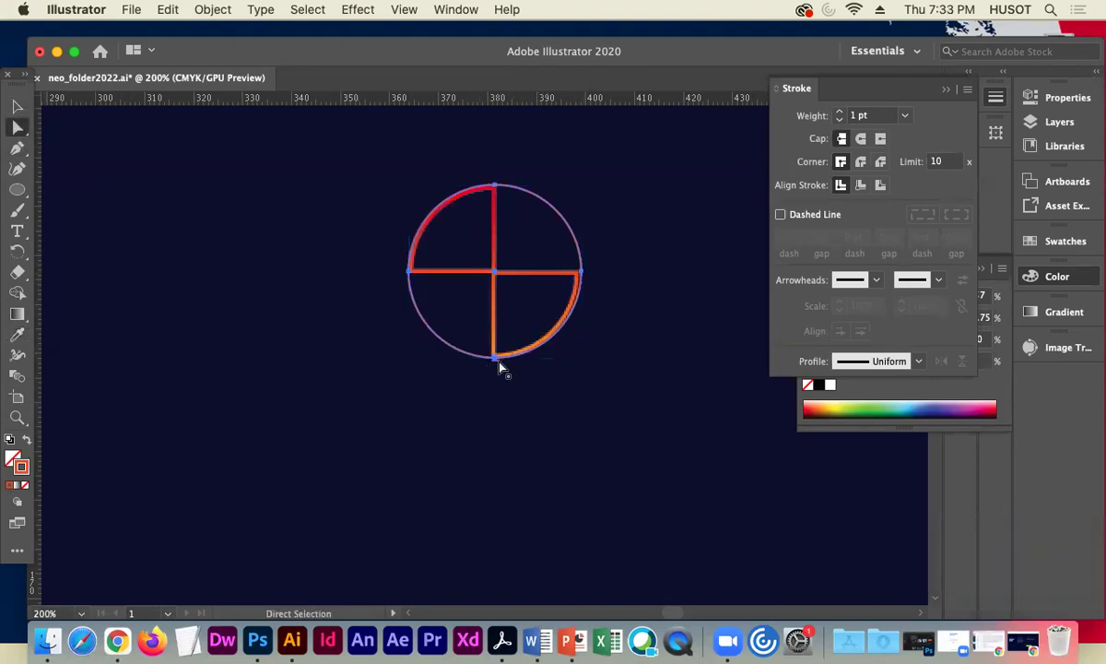
pyautogui.click(500, 364)
pyautogui.press('Delete')
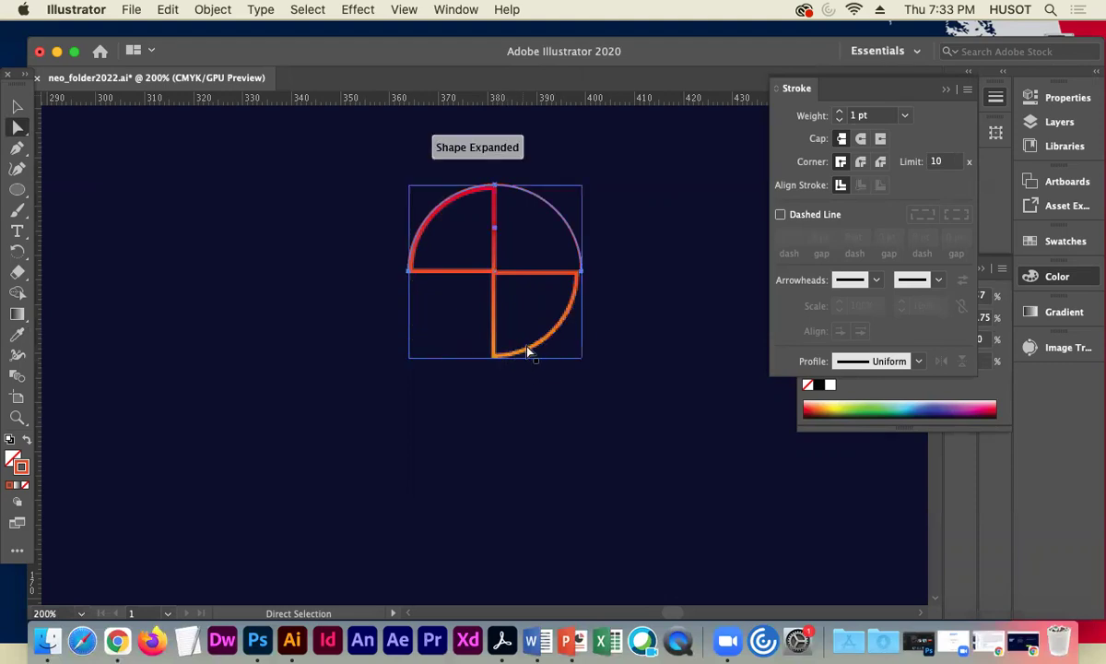
pyautogui.click(586, 280)
pyautogui.press('Delete')
# Close the quarter arc with the Pen tool by adding straight lines from its left end through the centre to its top end.
pyautogui.click(17, 147)
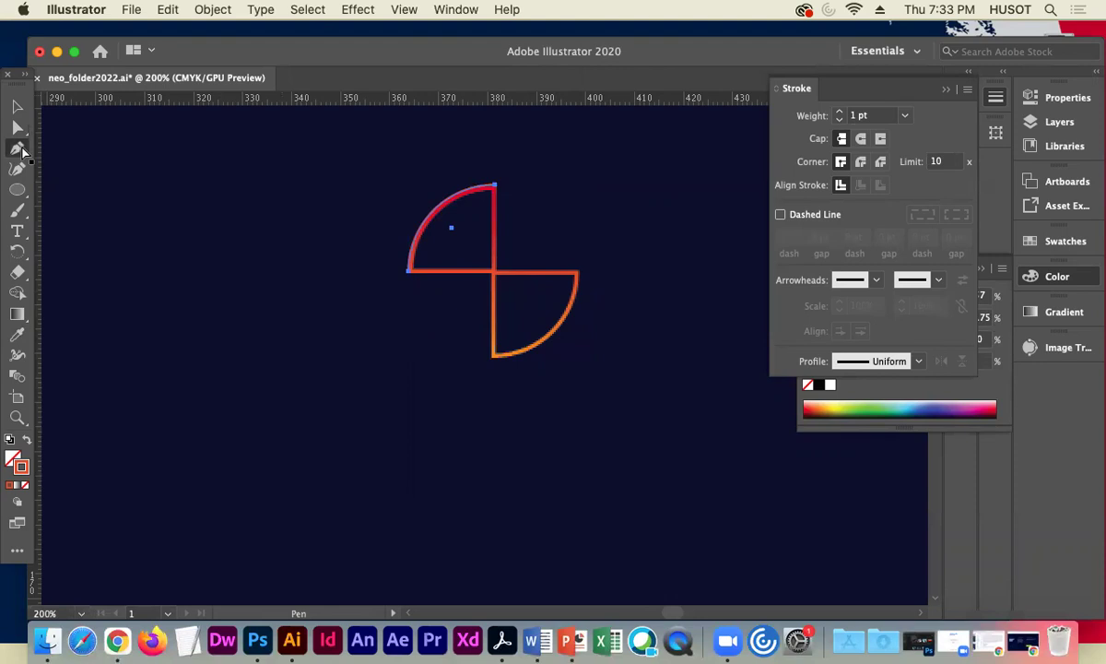
pyautogui.click(407, 271)
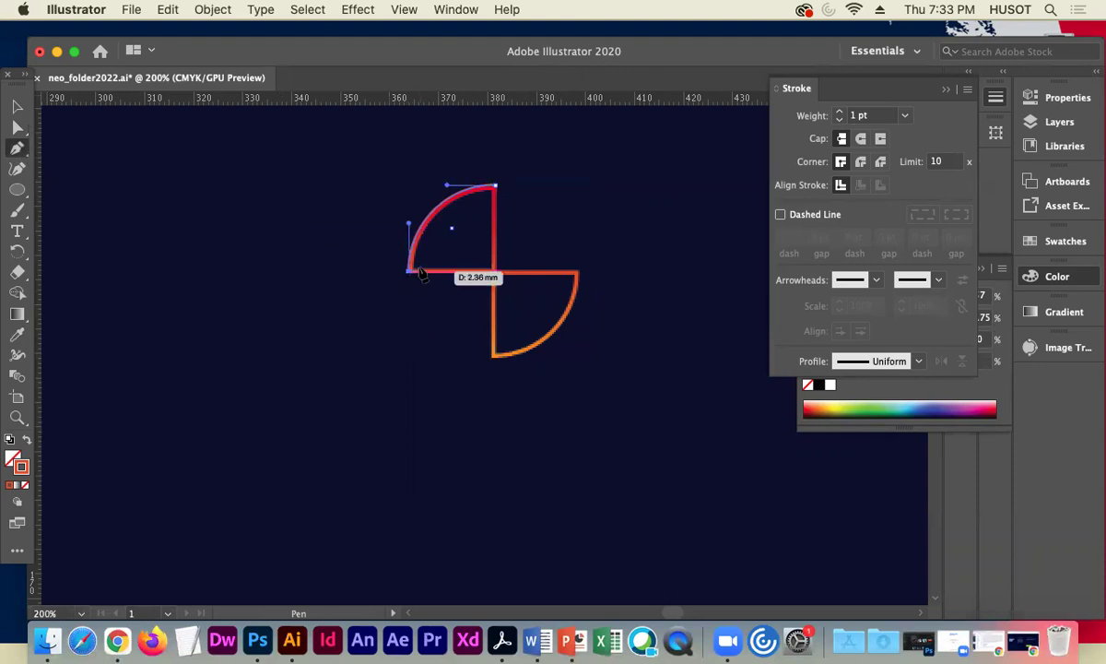
pyautogui.click(495, 271)
pyautogui.click(495, 185)
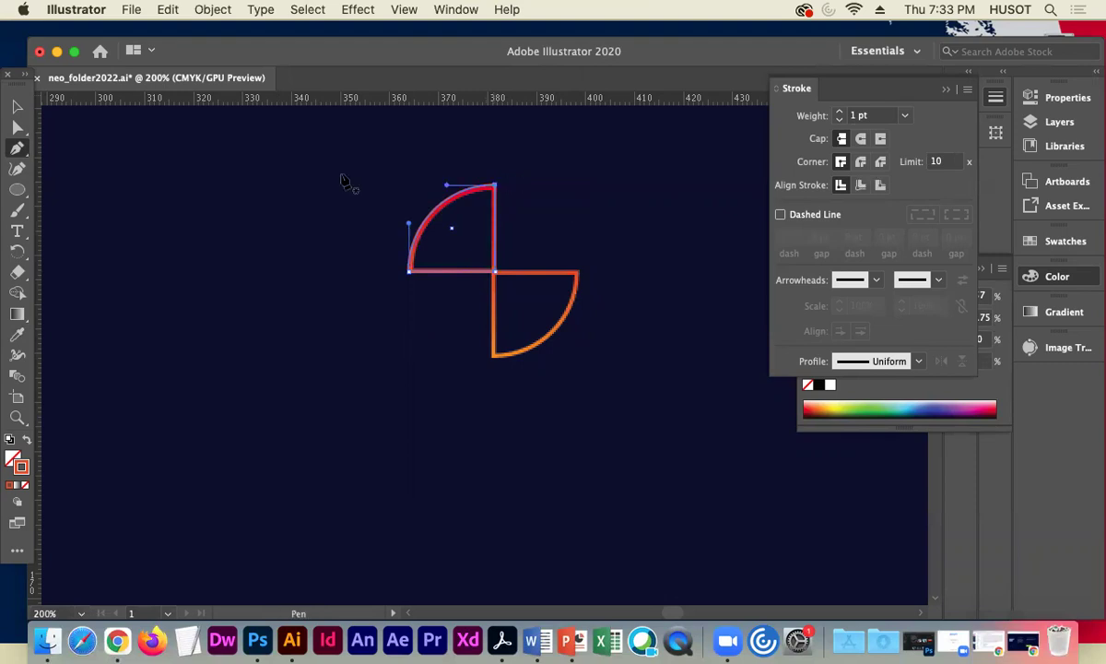
# Duplicate the closed quarter-circle outline, rotate the copy 180 degrees, and place it over the lower-right orange quarter shape with the corners meeting.
pyautogui.click(17, 106)
pyautogui.click(452, 207)
pyautogui.click(451, 207)
pyautogui.moveTo(451, 207); pyautogui.dragTo(580, 208)
pyautogui.moveTo(631, 178); pyautogui.dragTo(573, 255)
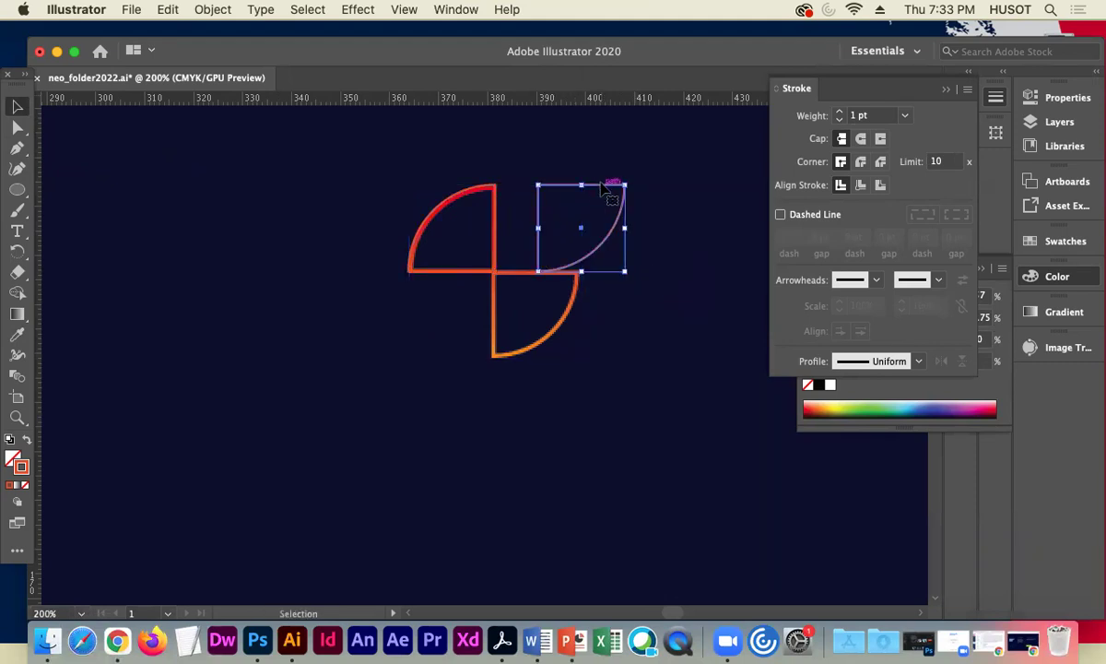
pyautogui.moveTo(601, 189); pyautogui.dragTo(556, 276)
# Delete the orange reference image beneath the redrawn quarter circles and select both quarter outlines together.
pyautogui.keyDown('shift'); pyautogui.click(495, 231); pyautogui.keyUp('shift')
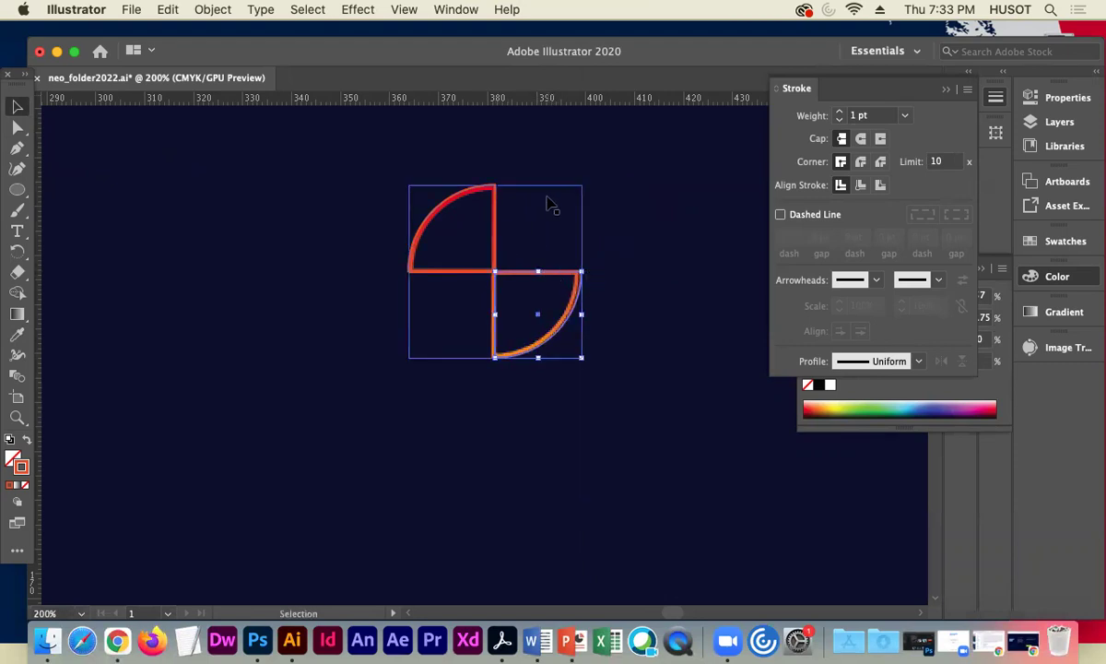
pyautogui.click(629, 227)
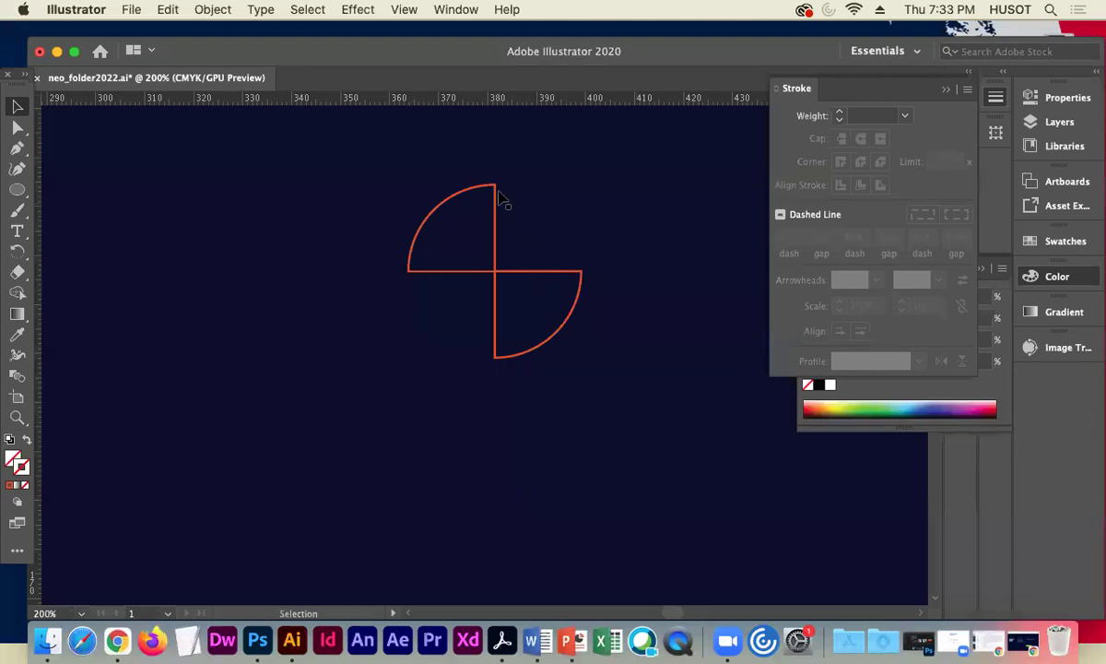
pyautogui.click(464, 199)
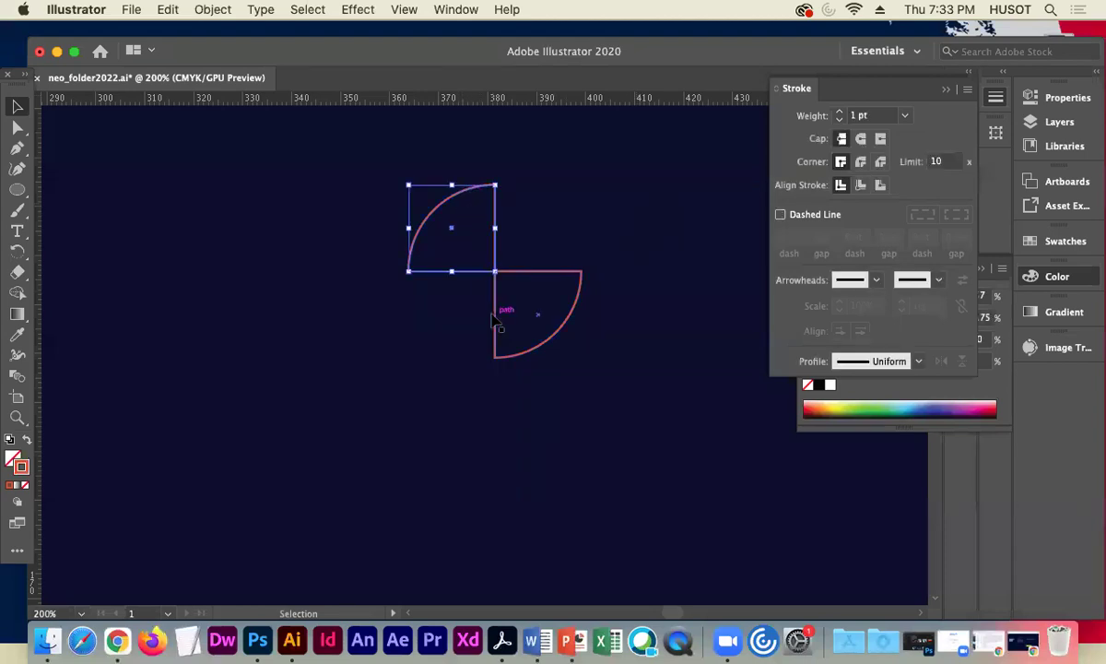
pyautogui.keyDown('shift'); pyautogui.click(496, 316); pyautogui.keyUp('shift')
pyautogui.press('a')
pyautogui.press('v')
pyautogui.press('a')
pyautogui.press('super+minus')
pyautogui.press('super+minus')
pyautogui.press('super+minus')
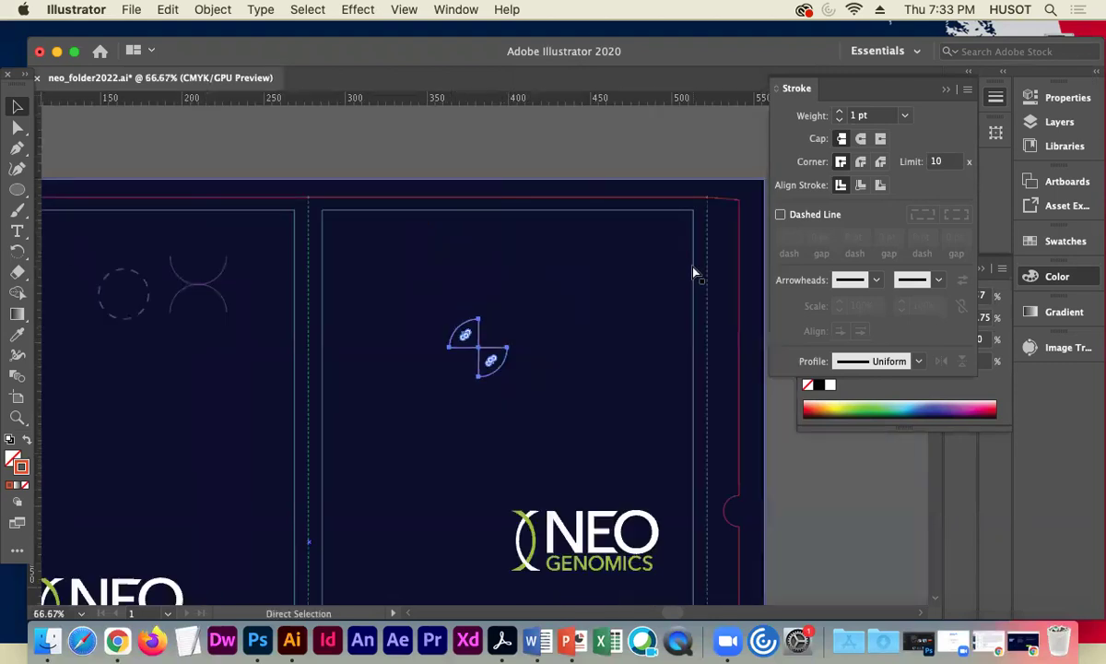
pyautogui.press('v')
pyautogui.press('super+minus')
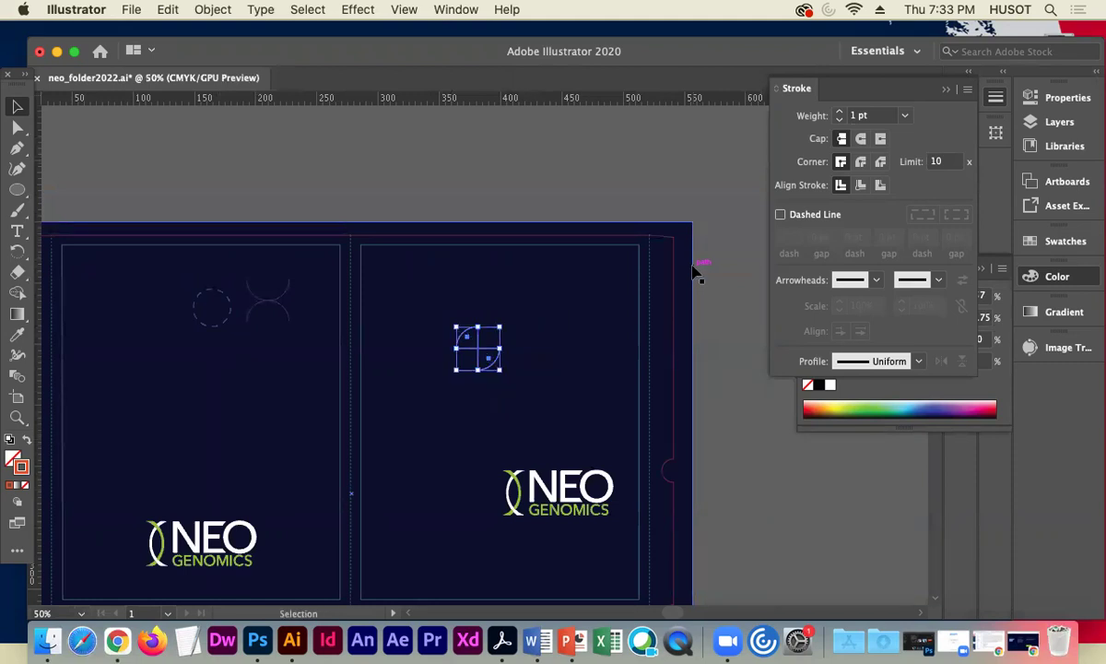
pyautogui.click(429, 156)
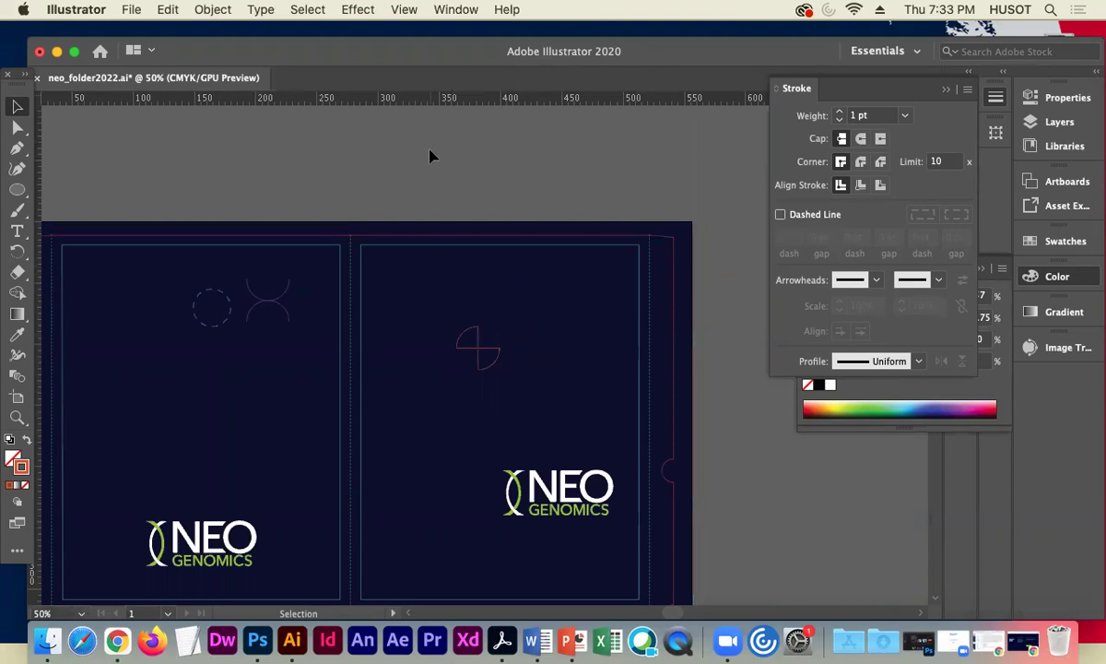
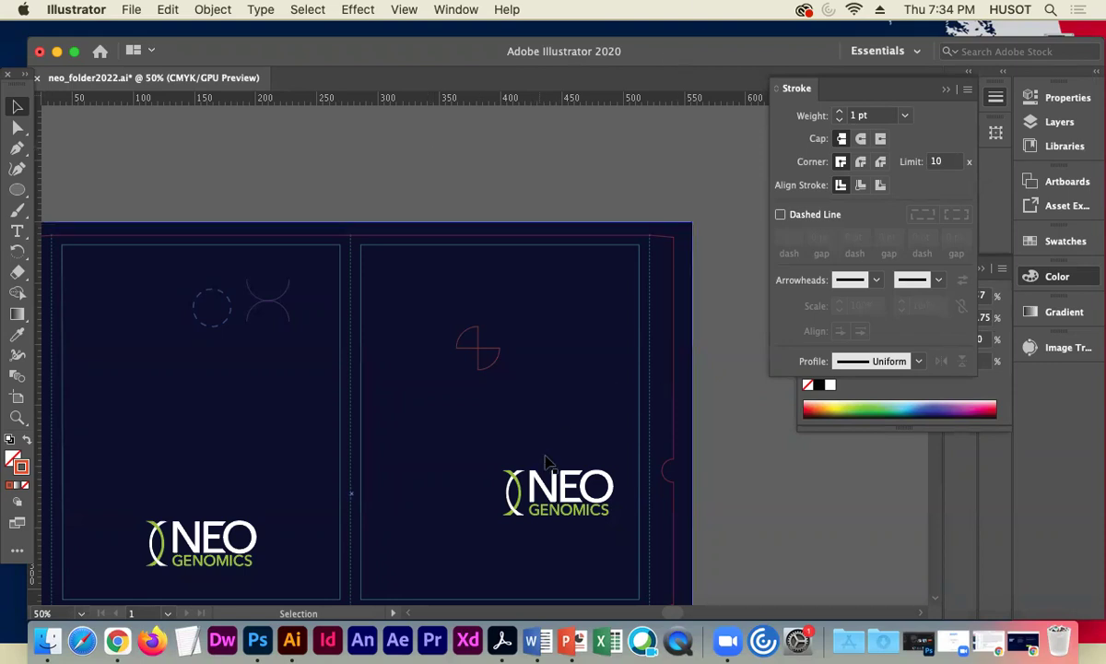
# Enlarge the NEO Genomics logo on the right cover panel slightly, keeping its right and bottom edges in place.
pyautogui.click(550, 495)
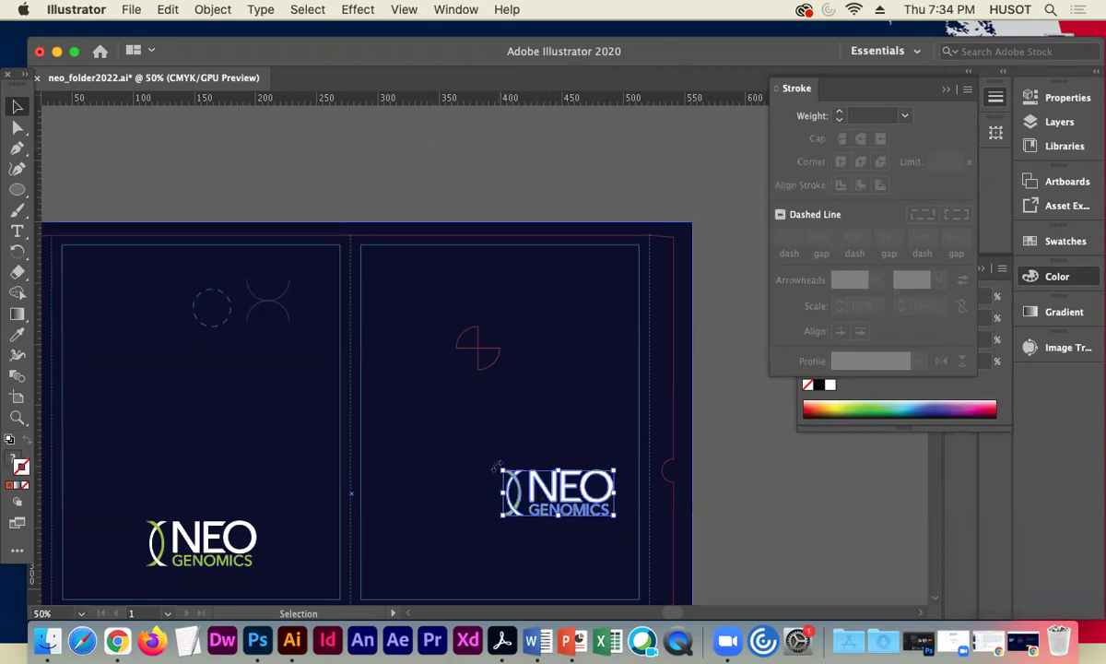
pyautogui.moveTo(498, 468); pyautogui.dragTo(486, 456)
pyautogui.moveTo(590, 493)
pyautogui.mouseDown()
pyautogui.moveTo(628, 487)
pyautogui.moveTo(604, 491)
pyautogui.moveTo(546, 461)
pyautogui.moveTo(600, 482)
pyautogui.moveTo(578, 491)
pyautogui.mouseUp()
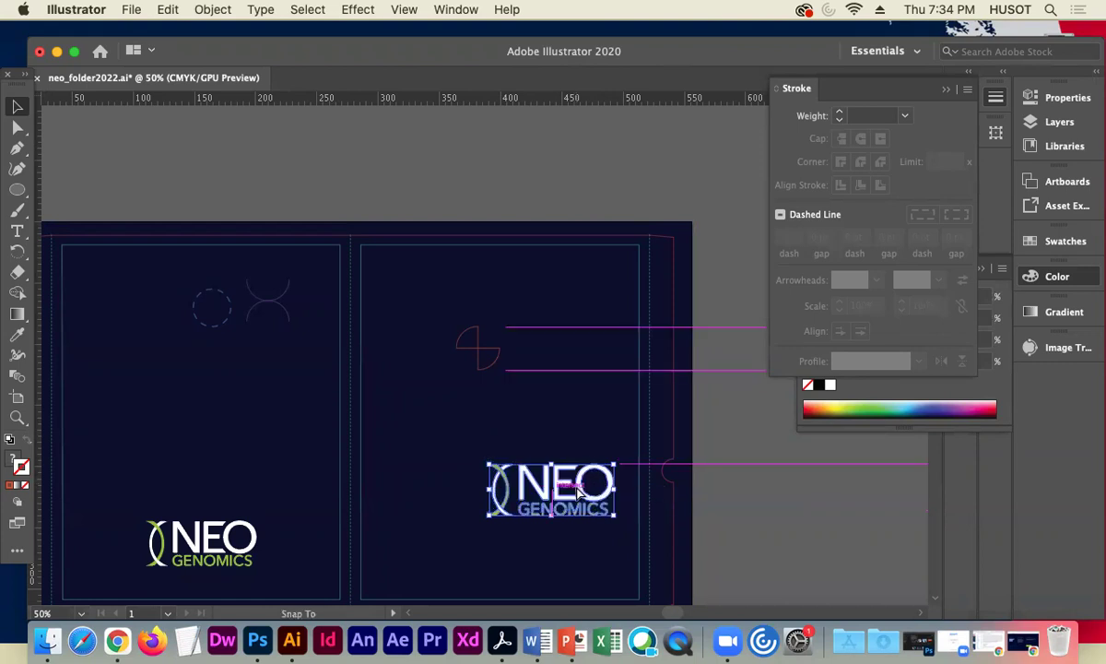
pyautogui.click(788, 506)
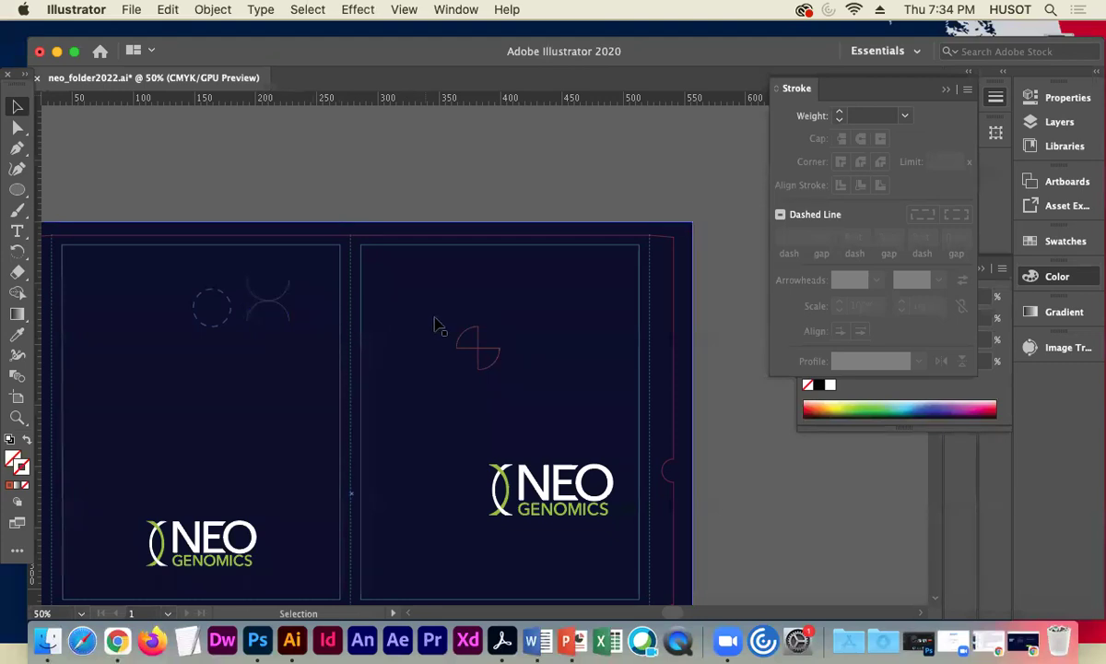
# Move the orange quarter-circle shape and the purple arcs off the cover panels onto the pasteboard above the right panel.
pyautogui.moveTo(471, 344); pyautogui.dragTo(459, 175)
pyautogui.click(270, 321)
pyautogui.moveTo(270, 321); pyautogui.dragTo(402, 166)
# Move the dashed circle to the right panel's upper-left edge and duplicate it into a column of ten touching circles down the panel.
pyautogui.moveTo(211, 307)
pyautogui.mouseDown()
pyautogui.moveTo(230, 318)
pyautogui.moveTo(406, 291)
pyautogui.moveTo(410, 241)
pyautogui.moveTo(397, 273)
pyautogui.mouseUp()
pyautogui.press('super+shift+a')
pyautogui.keyDown('shift'); pyautogui.click(391, 224); pyautogui.keyUp('shift')
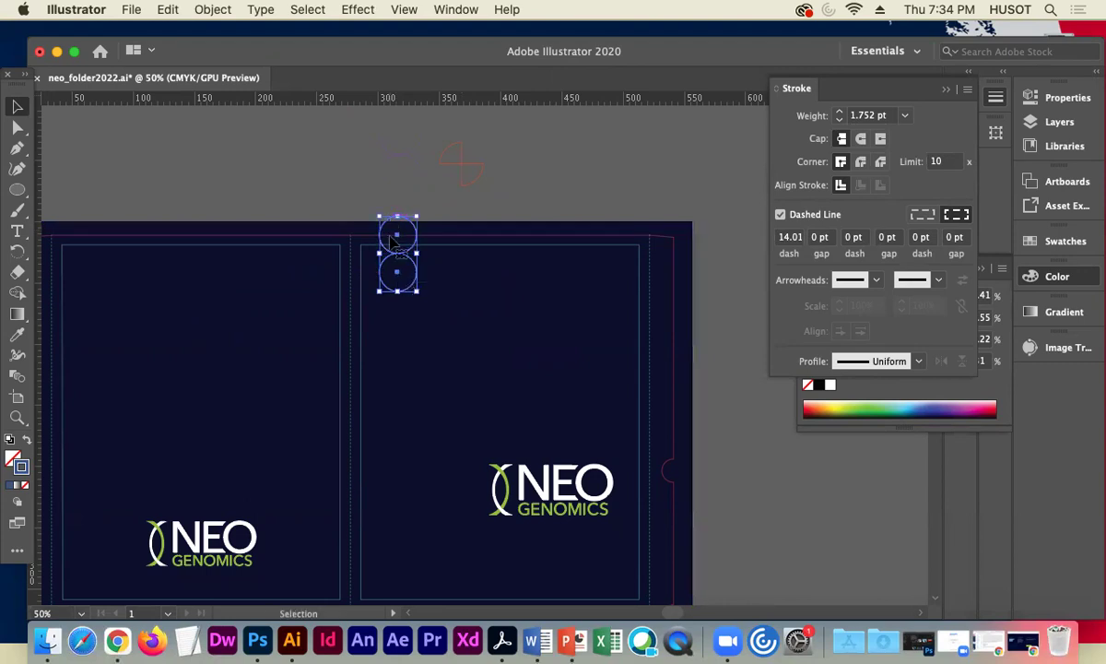
pyautogui.moveTo(396, 239); pyautogui.dragTo(398, 422)
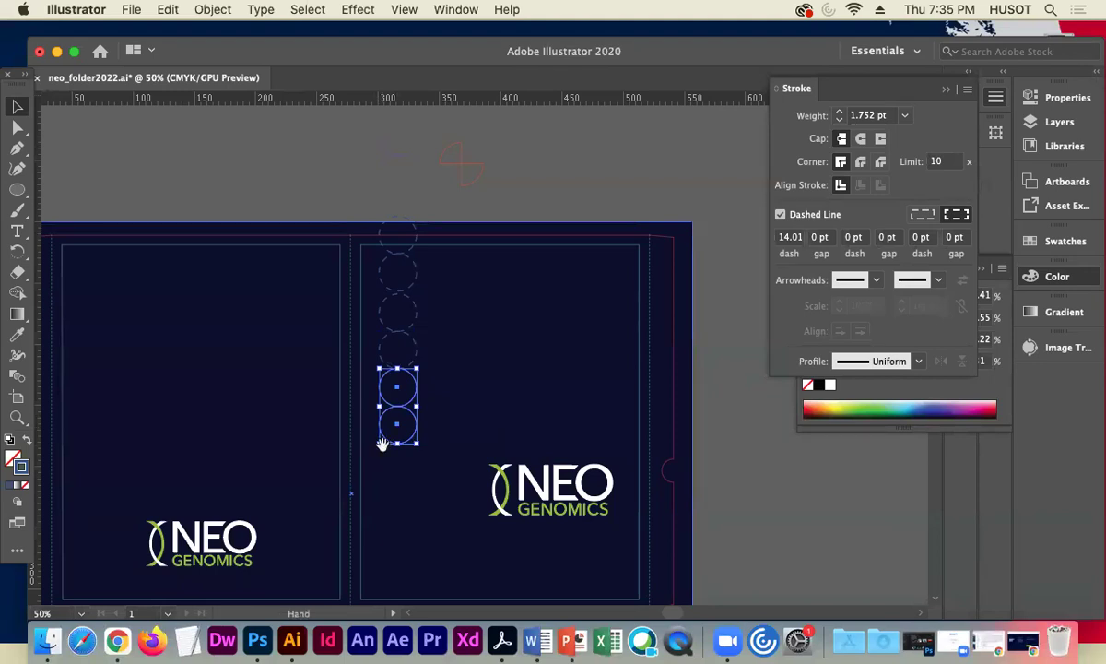
pyautogui.moveTo(382, 440); pyautogui.dragTo(355, 371)
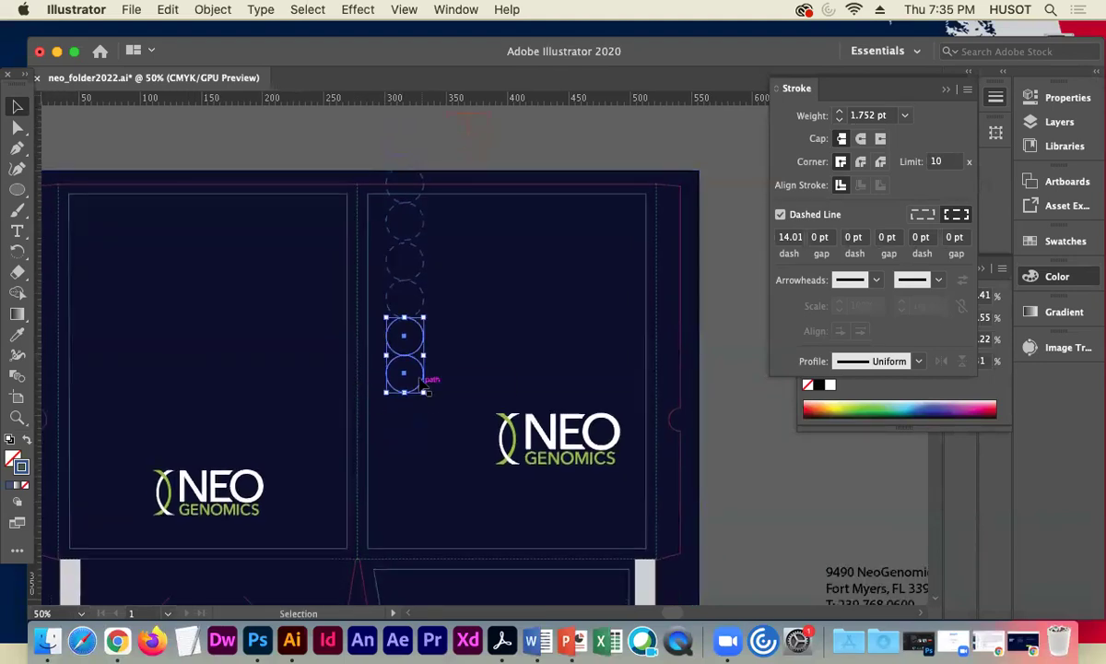
pyautogui.moveTo(409, 381); pyautogui.dragTo(405, 531)
pyautogui.click(737, 461)
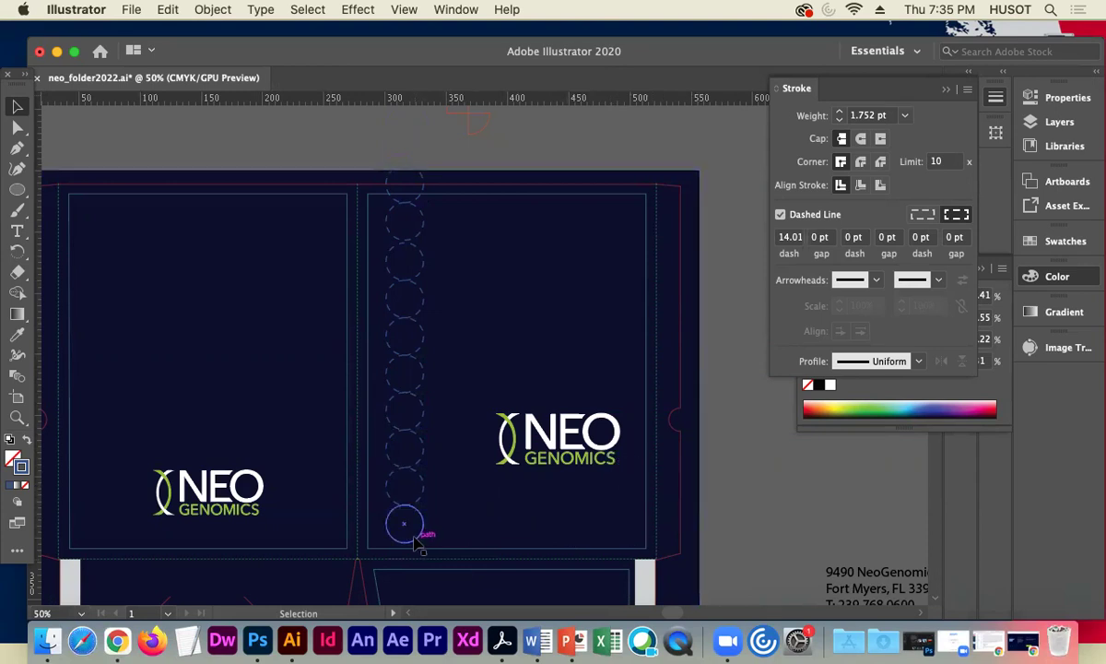
# Duplicate the lowest dashed circle directly below itself so the column continues across the fold line.
pyautogui.press('space')
pyautogui.moveTo(453, 506); pyautogui.dragTo(466, 466)
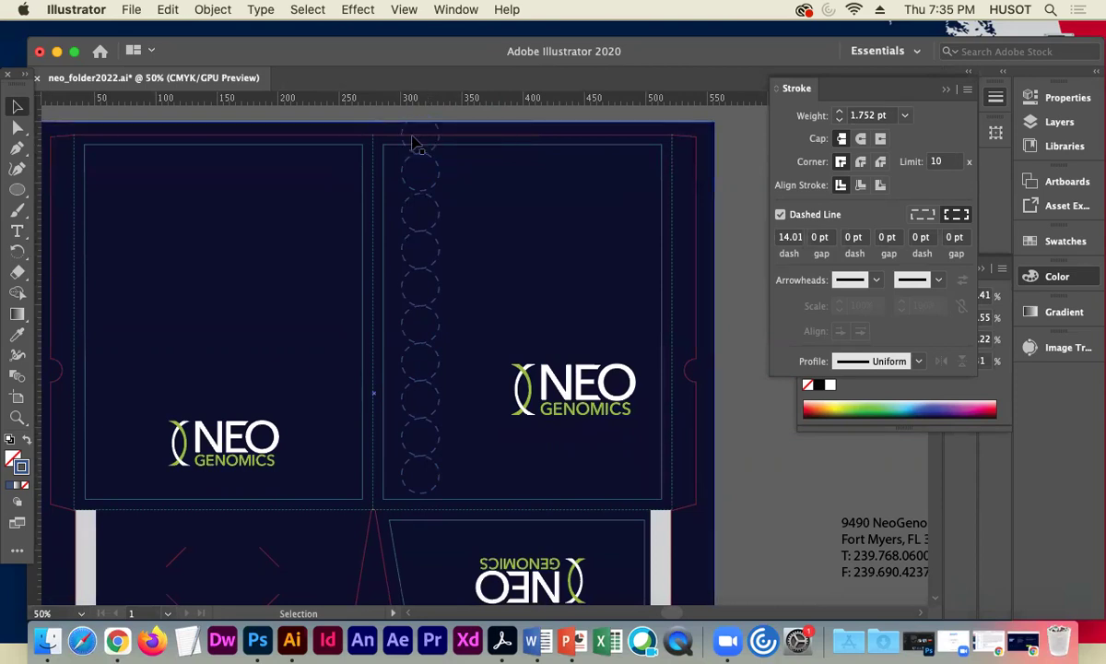
pyautogui.click(419, 480)
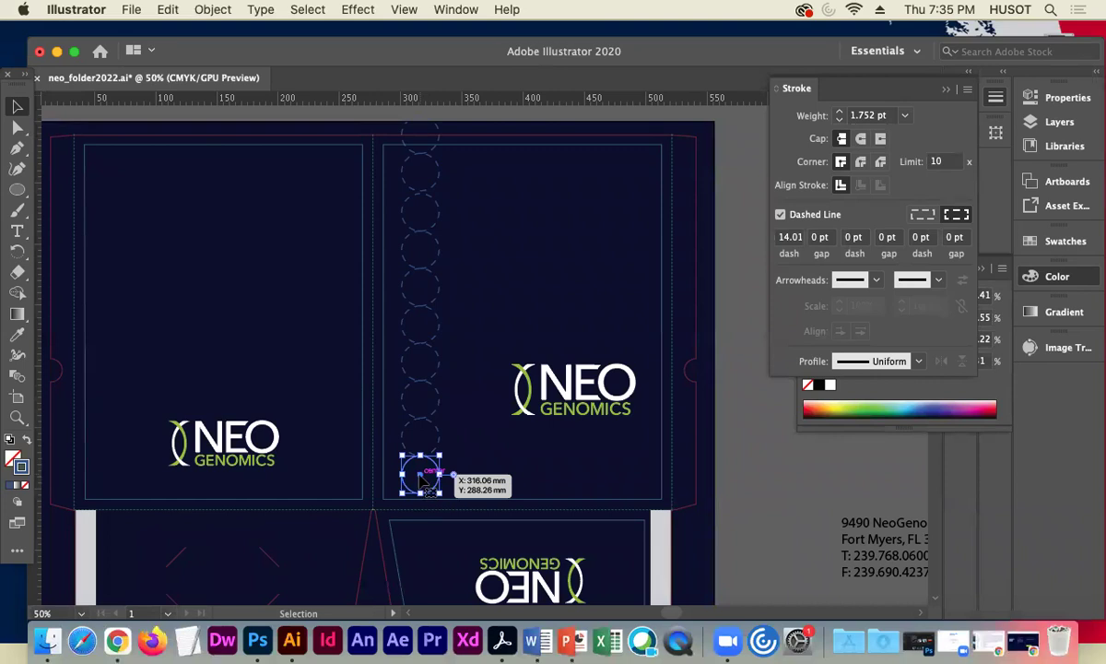
pyautogui.moveTo(421, 479); pyautogui.dragTo(421, 519)
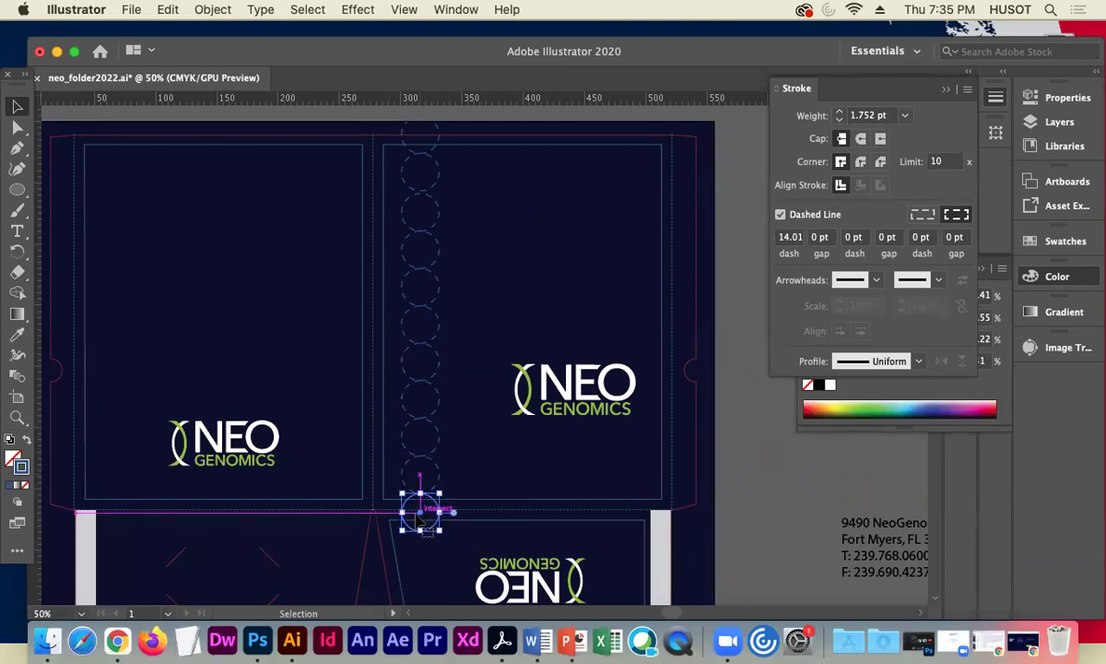
pyautogui.click(754, 504)
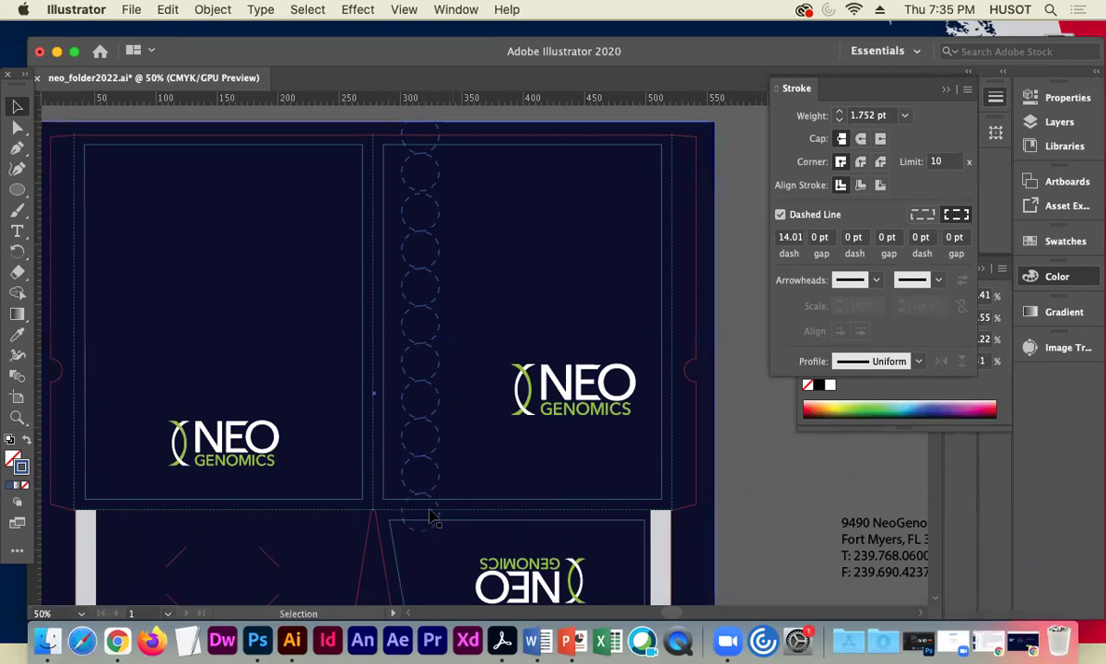
# Extend the dashed-circle column down the pocket flap with four more touching copies, ending past the artboard's bottom edge.
pyautogui.moveTo(428, 518); pyautogui.dragTo(423, 522)
pyautogui.scroll(-5, 553, 442)
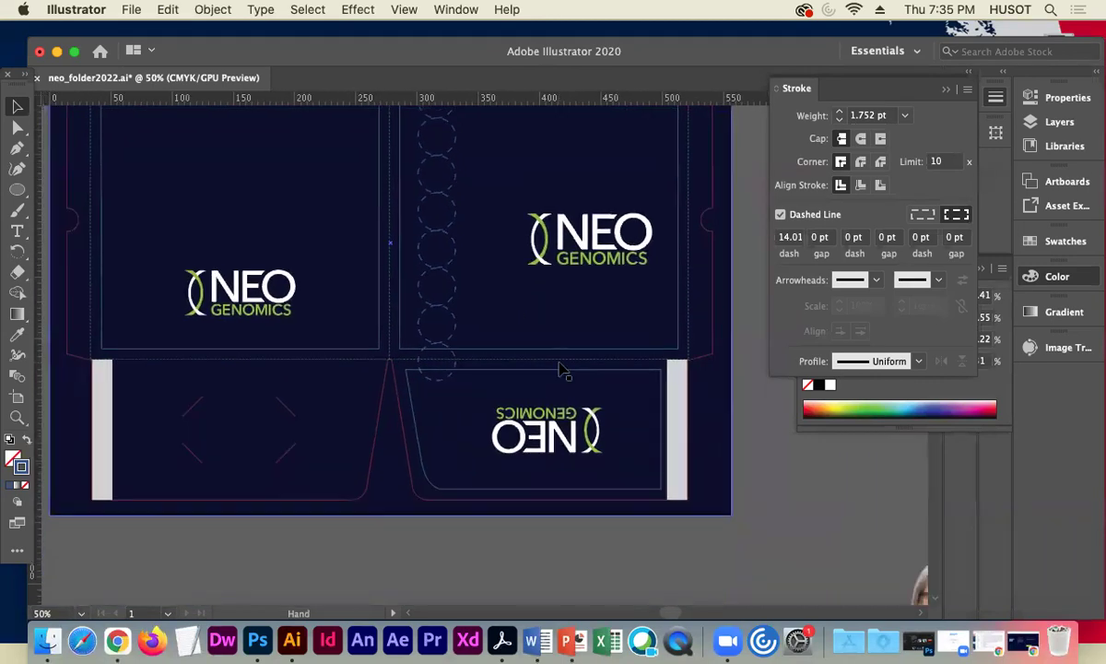
pyautogui.click(433, 369)
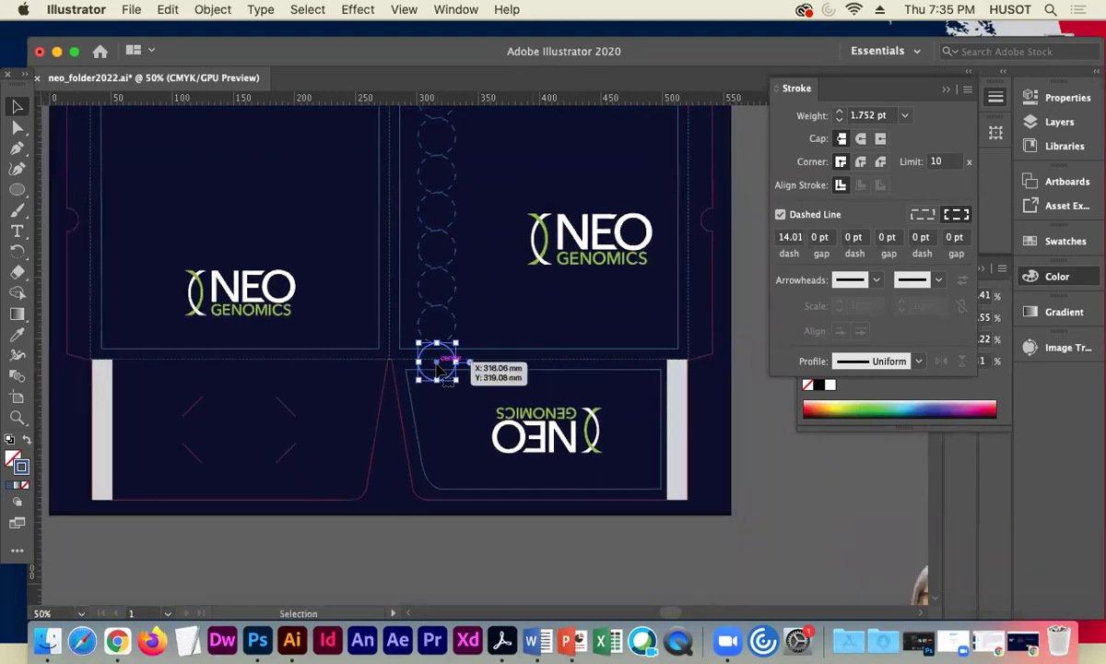
pyautogui.moveTo(441, 366); pyautogui.dragTo(440, 366)
pyautogui.moveTo(438, 364); pyautogui.dragTo(440, 483)
pyautogui.click(451, 573)
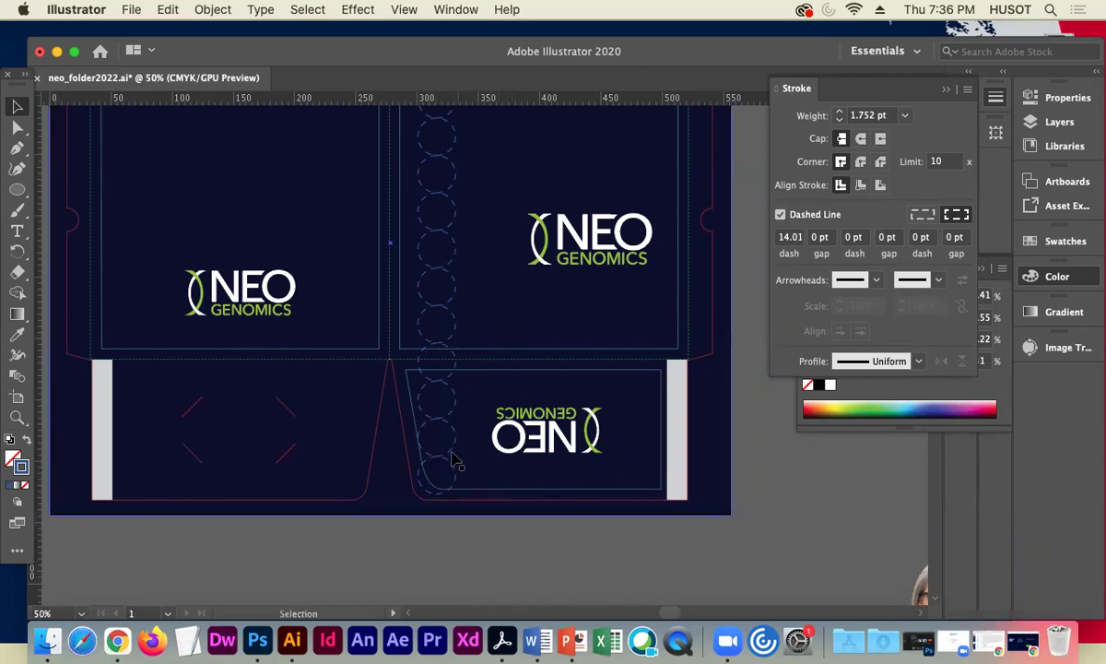
pyautogui.moveTo(441, 479); pyautogui.dragTo(441, 516)
pyautogui.click(522, 544)
# Place the purple arcs at the panel's top edge beside the dashed circles and duplicate them downward into a second column of touching circles.
pyautogui.moveTo(745, 177); pyautogui.dragTo(708, 439)
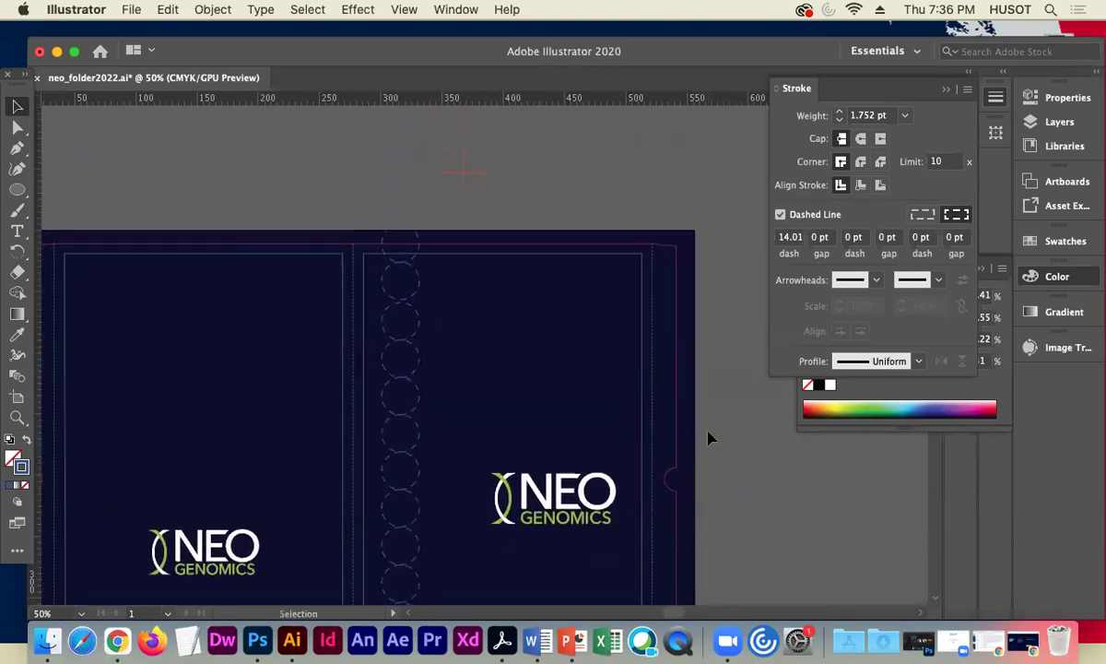
pyautogui.moveTo(403, 173)
pyautogui.mouseDown()
pyautogui.moveTo(452, 249)
pyautogui.moveTo(463, 342)
pyautogui.mouseUp()
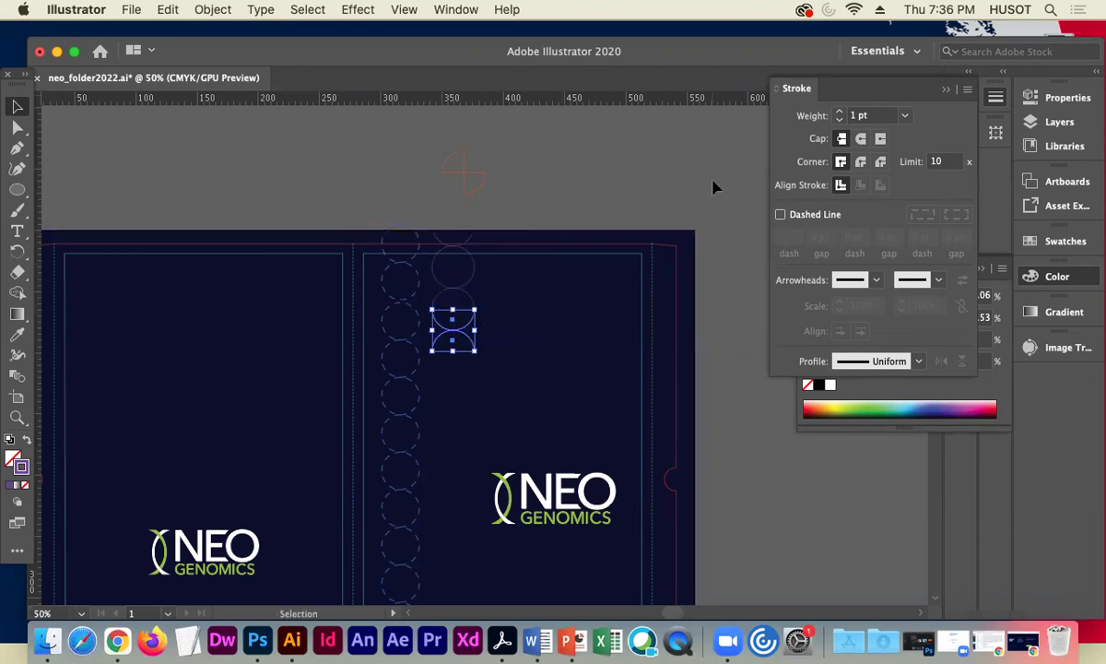
pyautogui.click(710, 194)
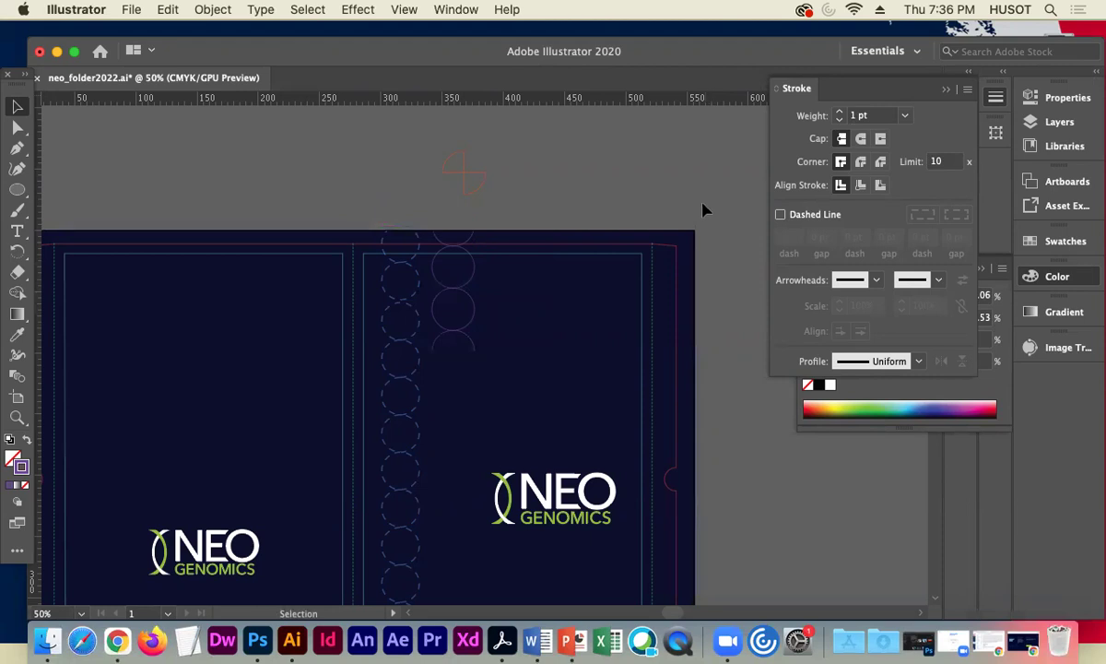
pyautogui.click(457, 340)
pyautogui.moveTo(452, 341); pyautogui.dragTo(458, 374)
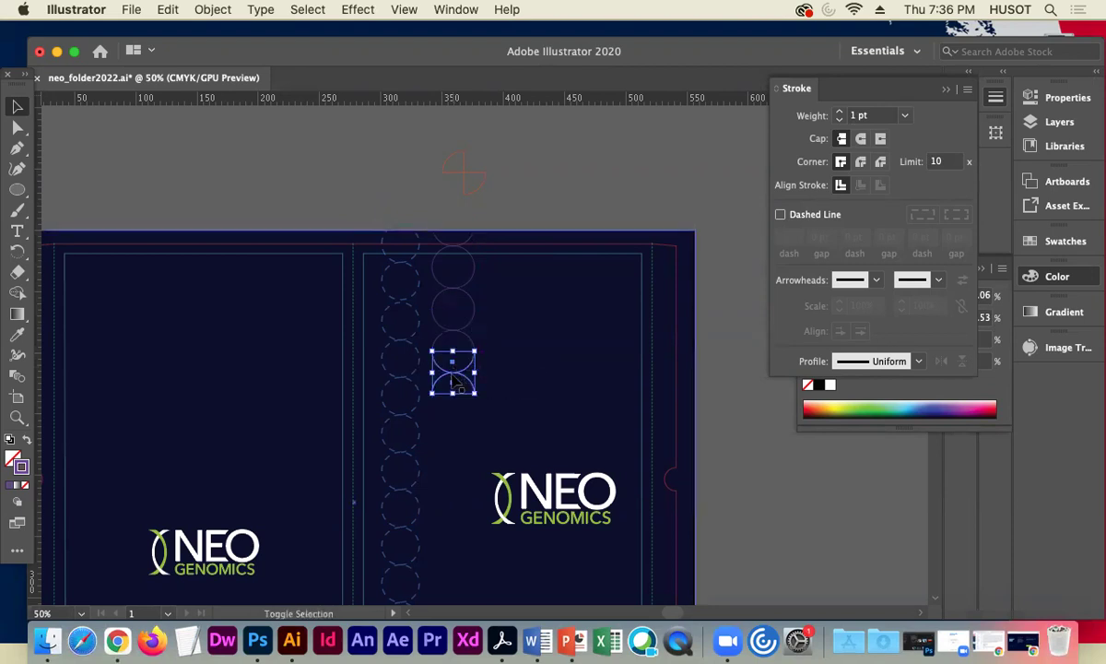
# Select the whole purple arc column, duplicate it below itself, and adjust the copy so its arcs join the column without a gap.
pyautogui.click(446, 222)
pyautogui.moveTo(464, 399); pyautogui.dragTo(463, 396)
pyautogui.keyDown('shift'); pyautogui.click(486, 330); pyautogui.keyUp('shift')
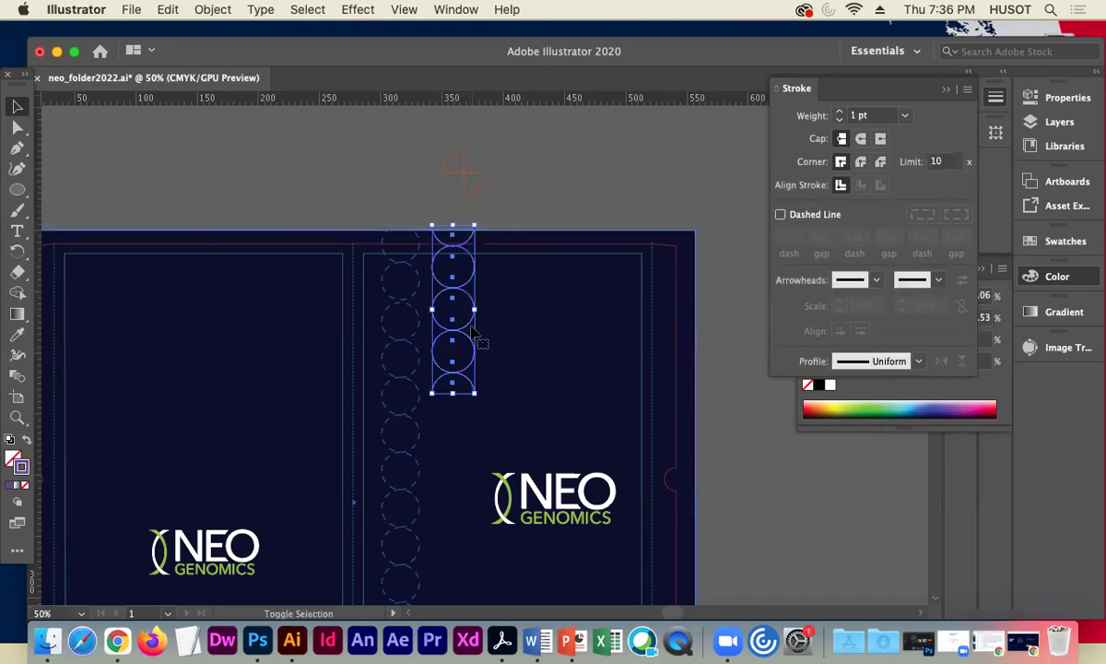
pyautogui.scroll(-5, 498, 387)
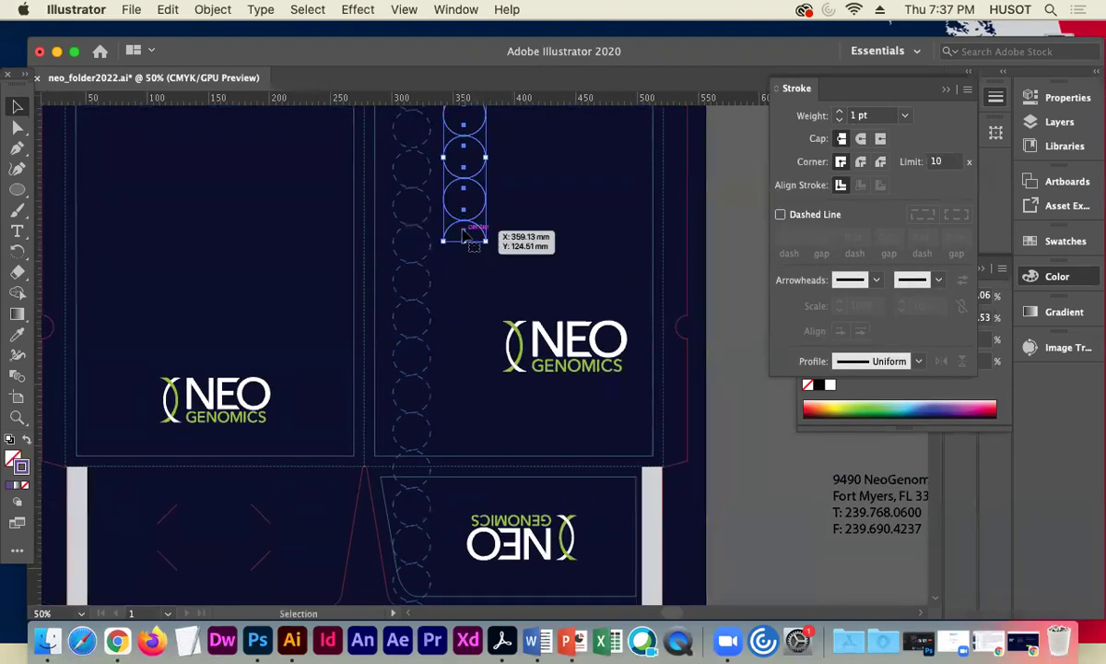
pyautogui.moveTo(463, 237); pyautogui.dragTo(474, 409)
pyautogui.click(729, 304)
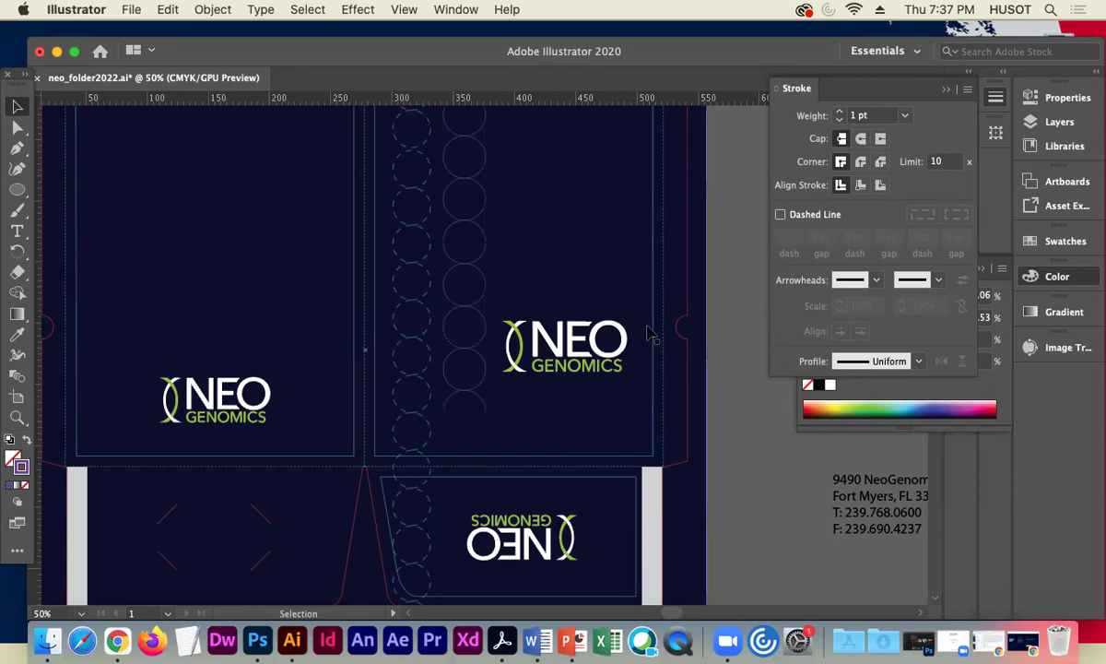
pyautogui.click(486, 228)
pyautogui.moveTo(468, 198); pyautogui.dragTo(463, 362)
pyautogui.click(749, 256)
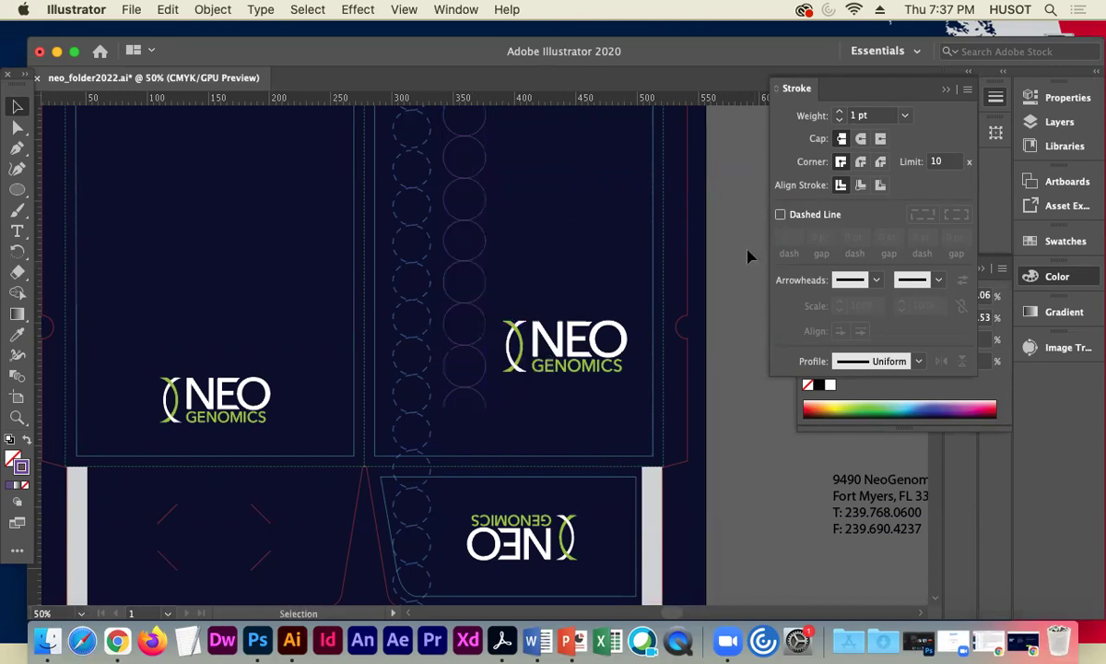
# Select the lowest purple arcs and duplicate them below to carry the column across the fold onto the pocket flap.
pyautogui.click(463, 401)
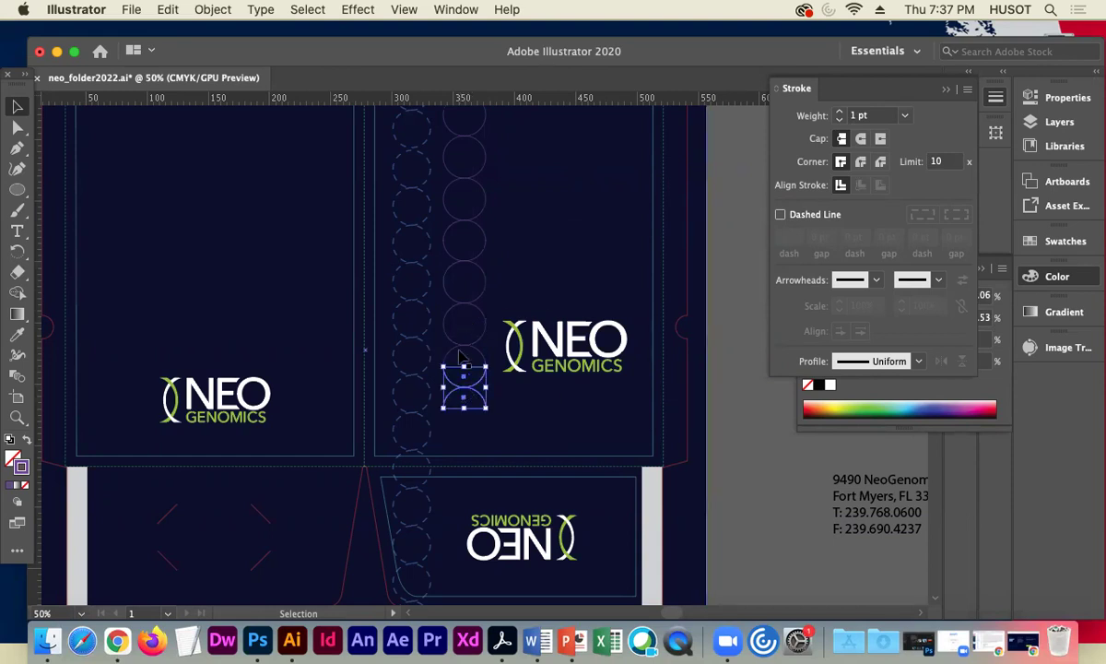
pyautogui.keyDown('shift'); pyautogui.click(465, 355); pyautogui.keyUp('shift')
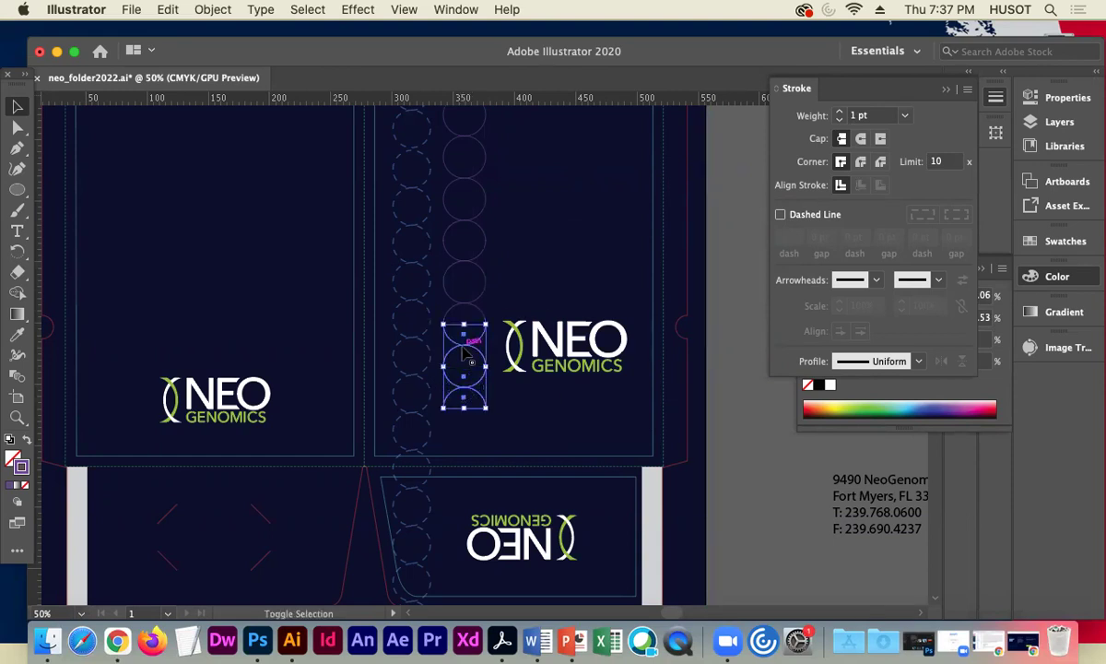
pyautogui.keyDown('shift'); pyautogui.click(465, 291); pyautogui.keyUp('shift')
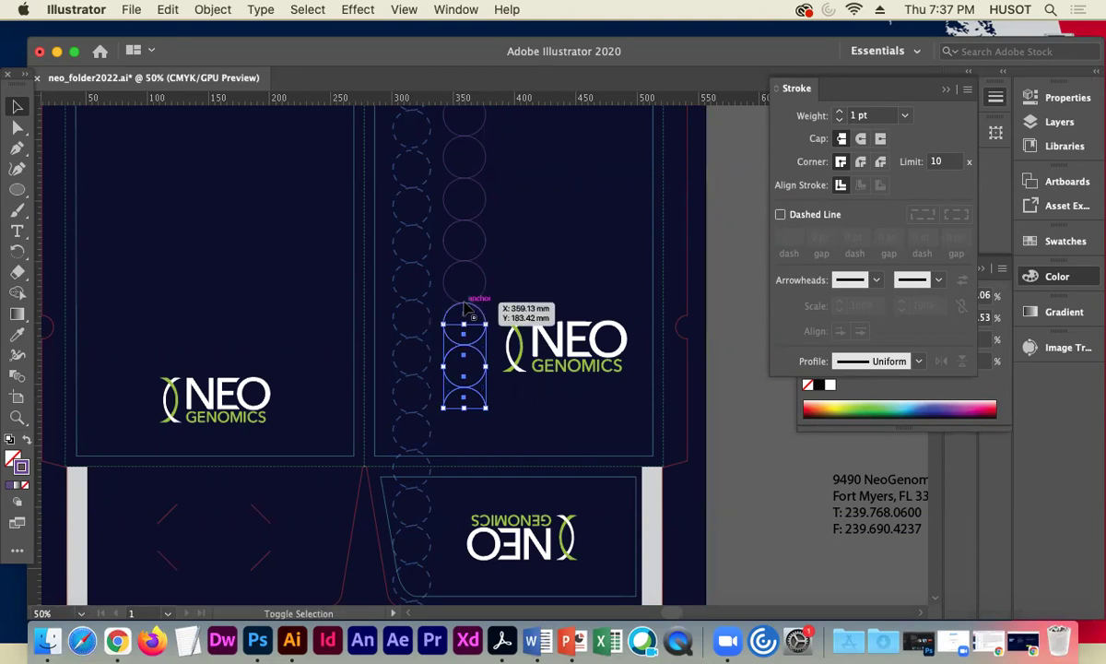
pyautogui.moveTo(469, 387); pyautogui.dragTo(472, 526)
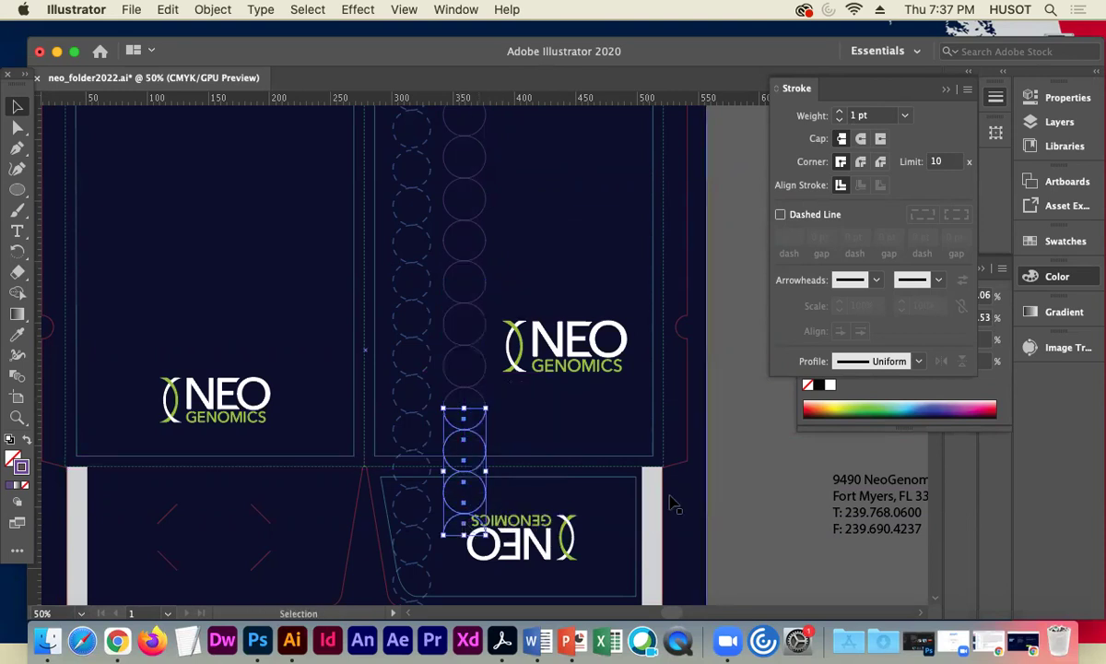
pyautogui.click(746, 480)
# Bring the upside-down logo on the pocket flap in front of the purple arcs.
pyautogui.moveTo(602, 497); pyautogui.dragTo(623, 305)
pyautogui.moveTo(518, 341)
pyautogui.mouseDown()
pyautogui.moveTo(508, 340)
pyautogui.moveTo(535, 344)
pyautogui.mouseUp()
pyautogui.rightClick(535, 345)
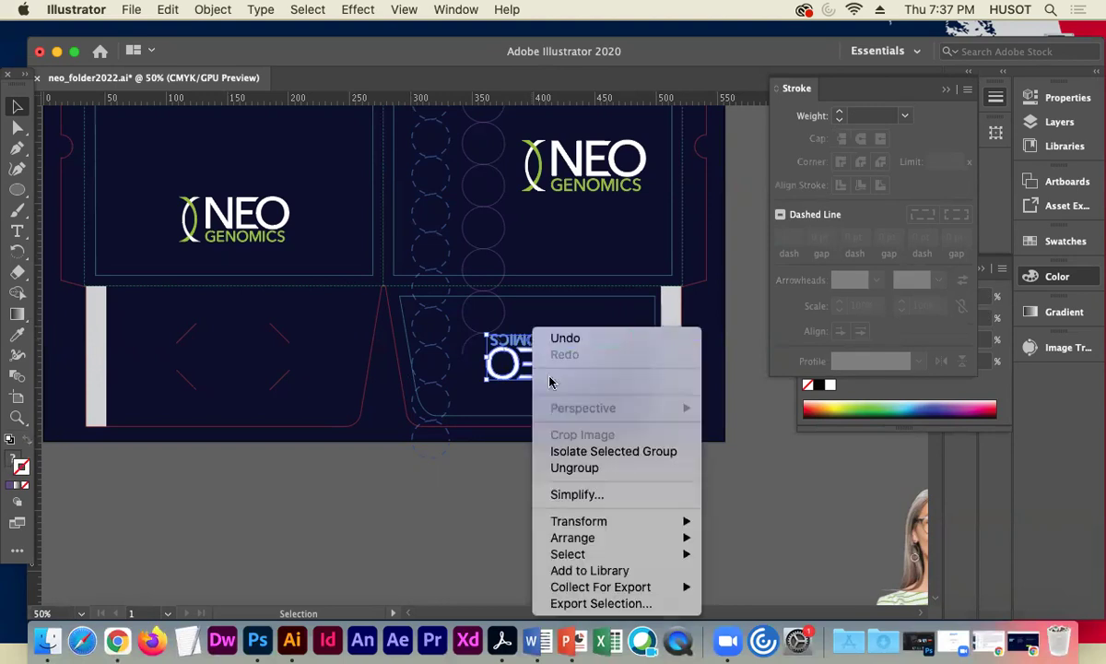
pyautogui.moveTo(573, 537)
pyautogui.click(757, 528)
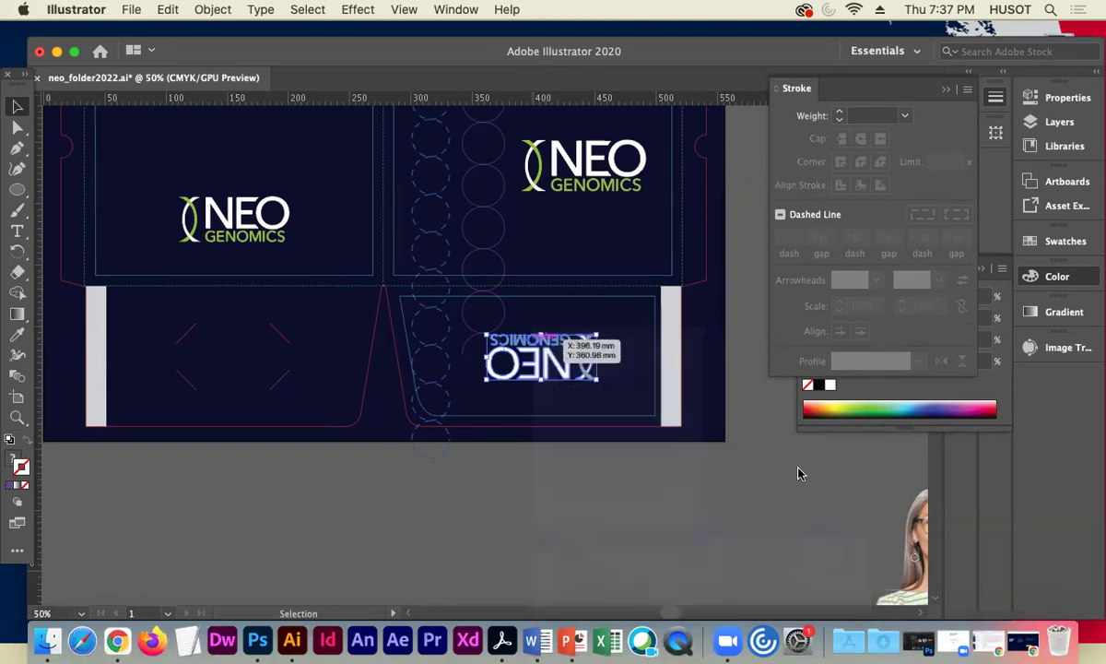
pyautogui.click(470, 328)
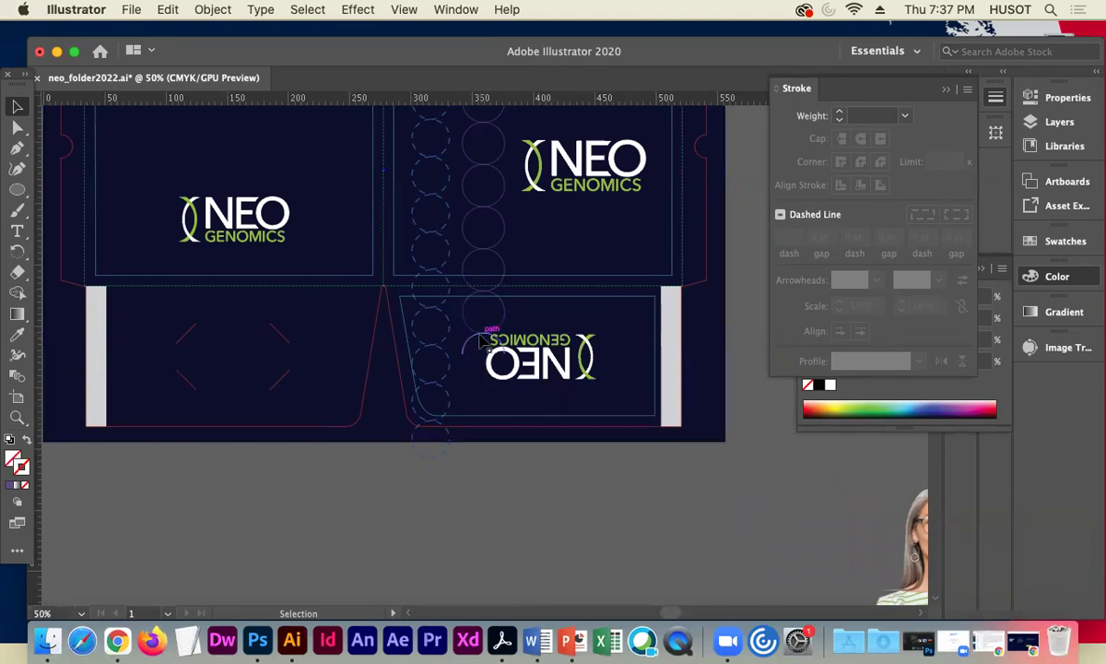
# Duplicate the lowest purple arcs down the pocket flap until the column of touching circles reaches the artboard's bottom edge.
pyautogui.click(480, 341)
pyautogui.moveTo(480, 341); pyautogui.dragTo(481, 387)
pyautogui.click(539, 490)
pyautogui.click(473, 388)
pyautogui.click(506, 472)
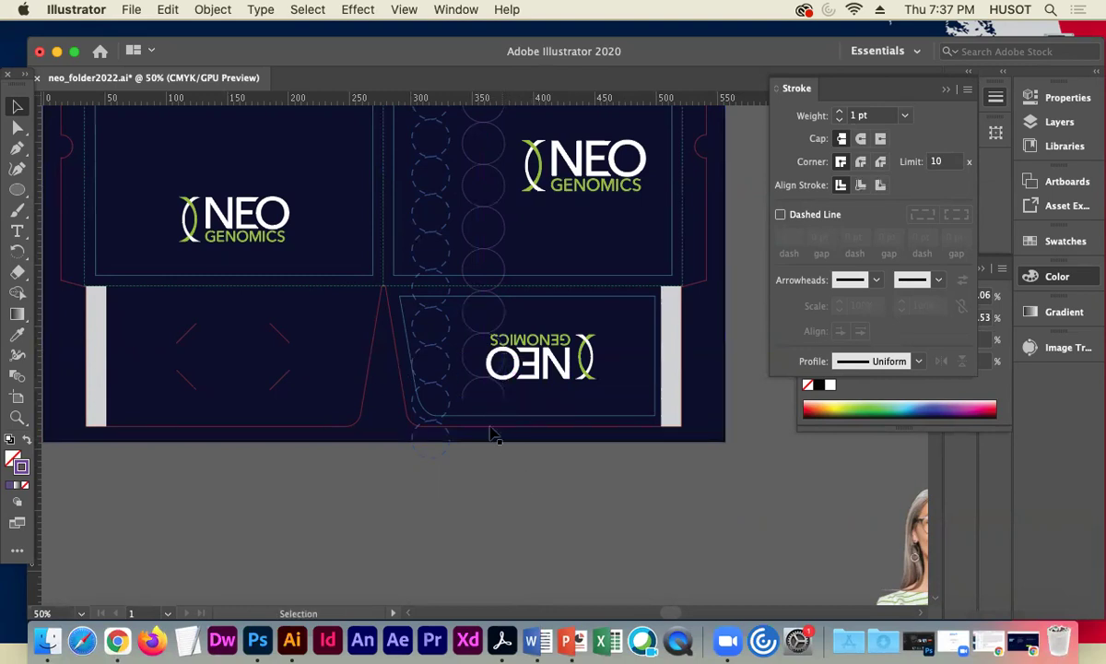
pyautogui.click(476, 387)
pyautogui.moveTo(476, 387); pyautogui.dragTo(481, 427)
pyautogui.click(608, 498)
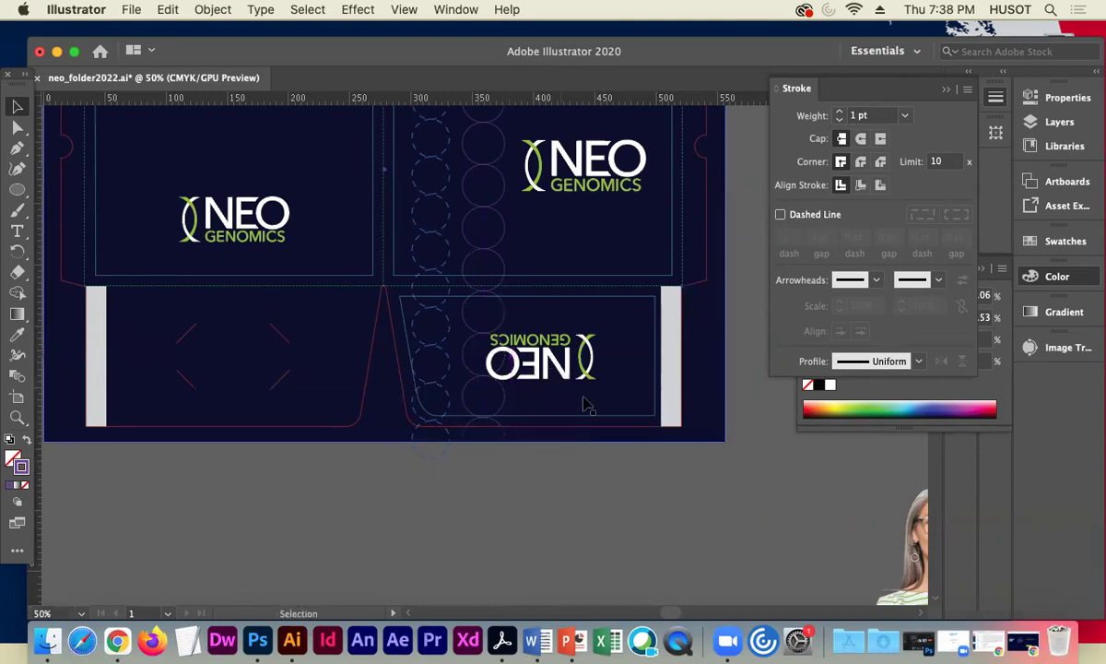
# Delete alternate facing arc pairs from the purple column on the right cover, leaving open gaps between the remaining arcs.
pyautogui.moveTo(518, 217); pyautogui.dragTo(494, 329)
pyautogui.moveTo(504, 178); pyautogui.dragTo(487, 323)
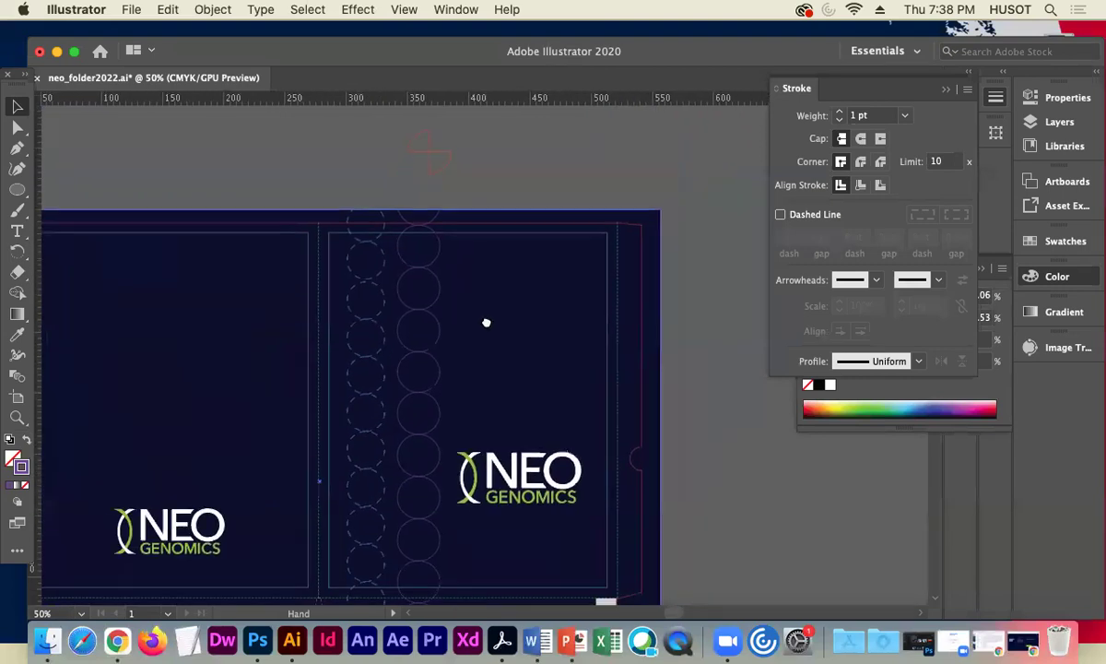
pyautogui.click(439, 278)
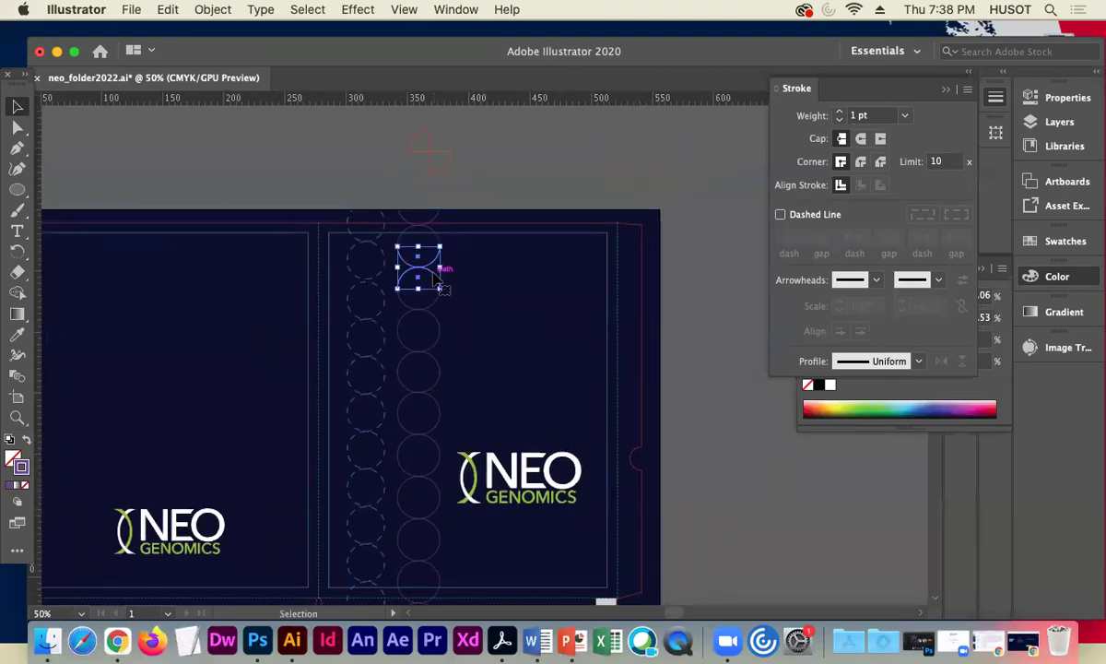
pyautogui.press('Delete')
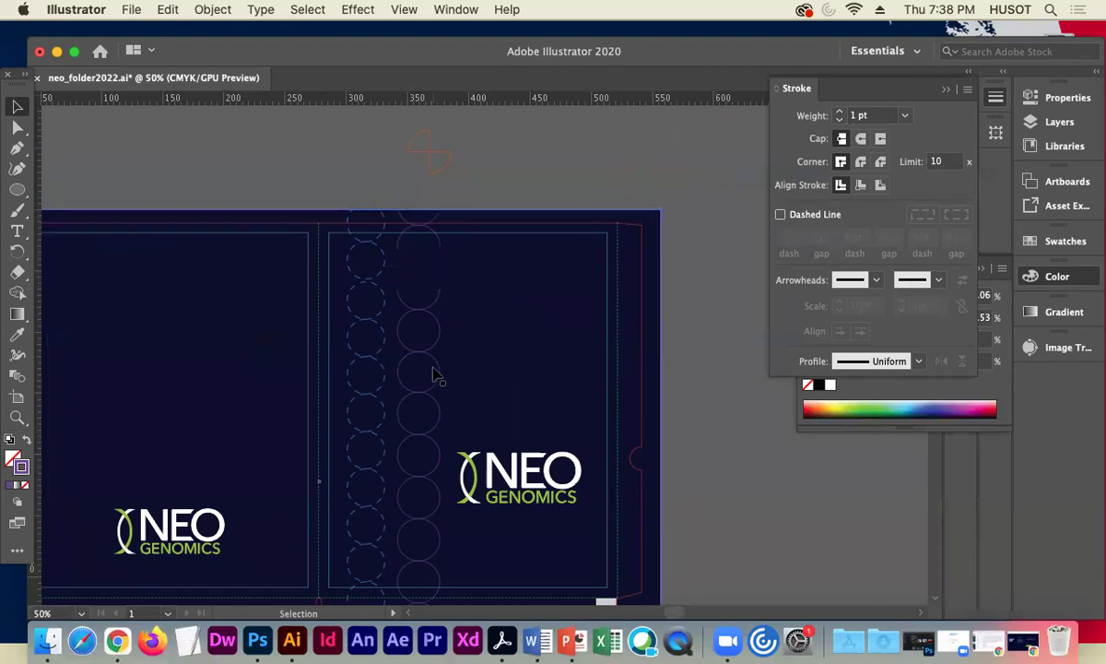
pyautogui.click(440, 365)
pyautogui.press('Delete')
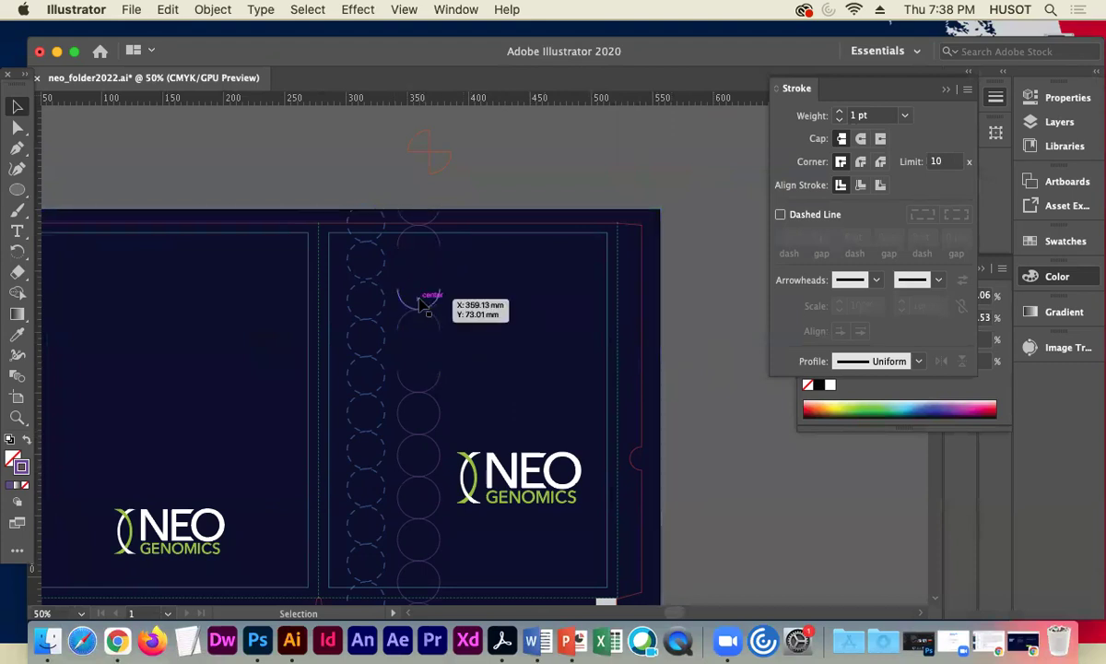
pyautogui.moveTo(424, 309); pyautogui.dragTo(439, 506)
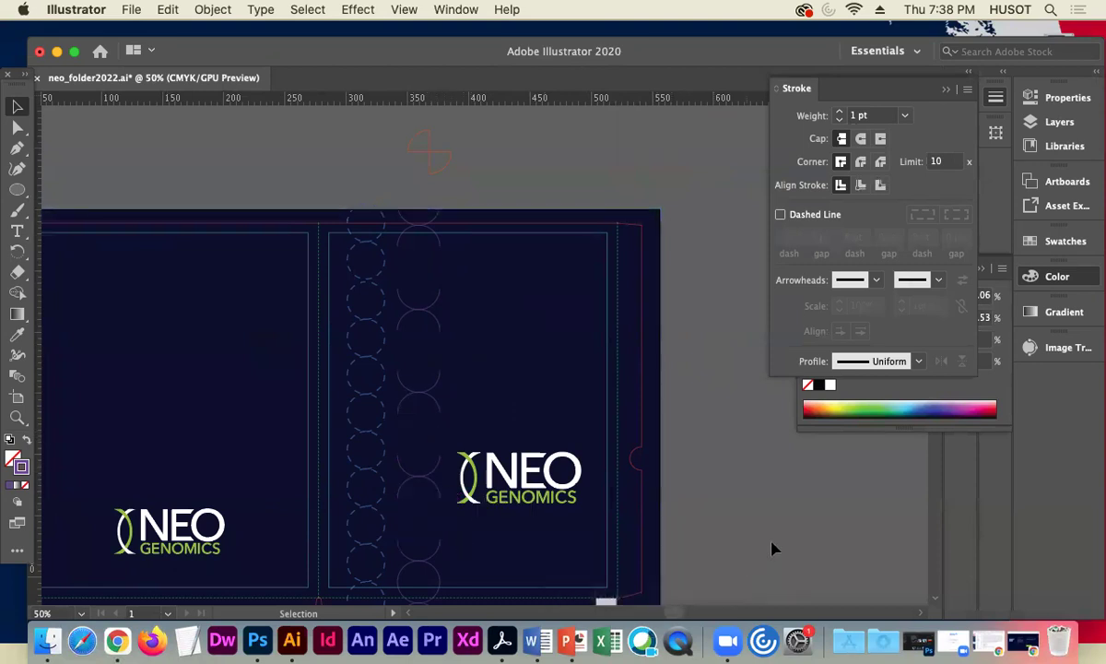
# Delete the purple arc pairs at the fold and on the pocket flap to continue the alternating gaps.
pyautogui.moveTo(757, 527); pyautogui.dragTo(739, 309)
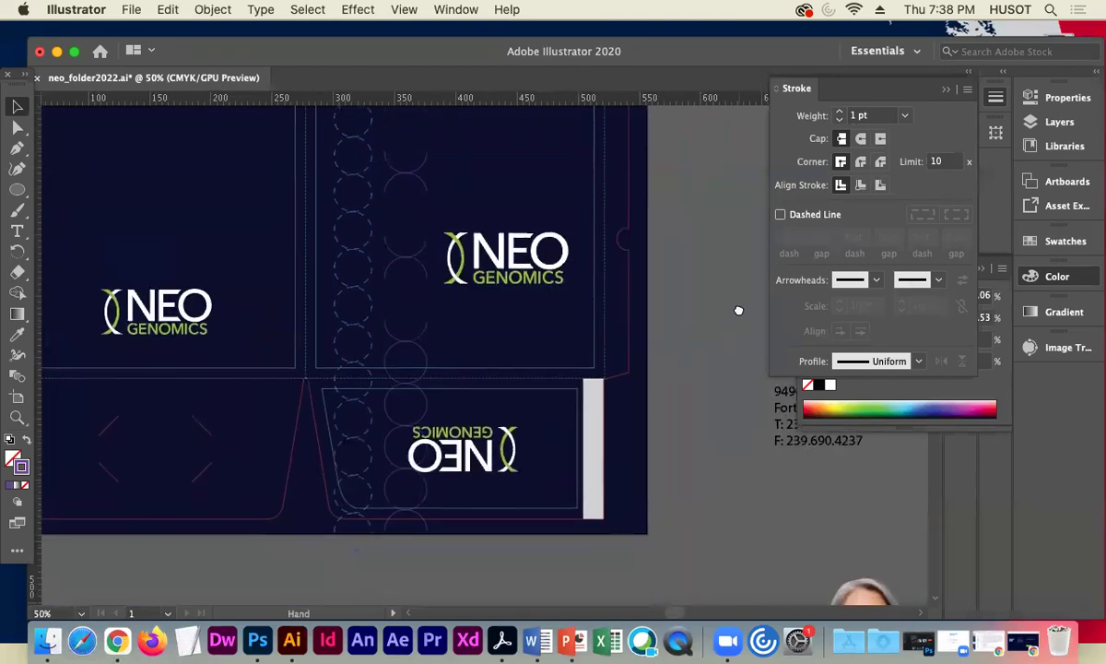
pyautogui.click(404, 370)
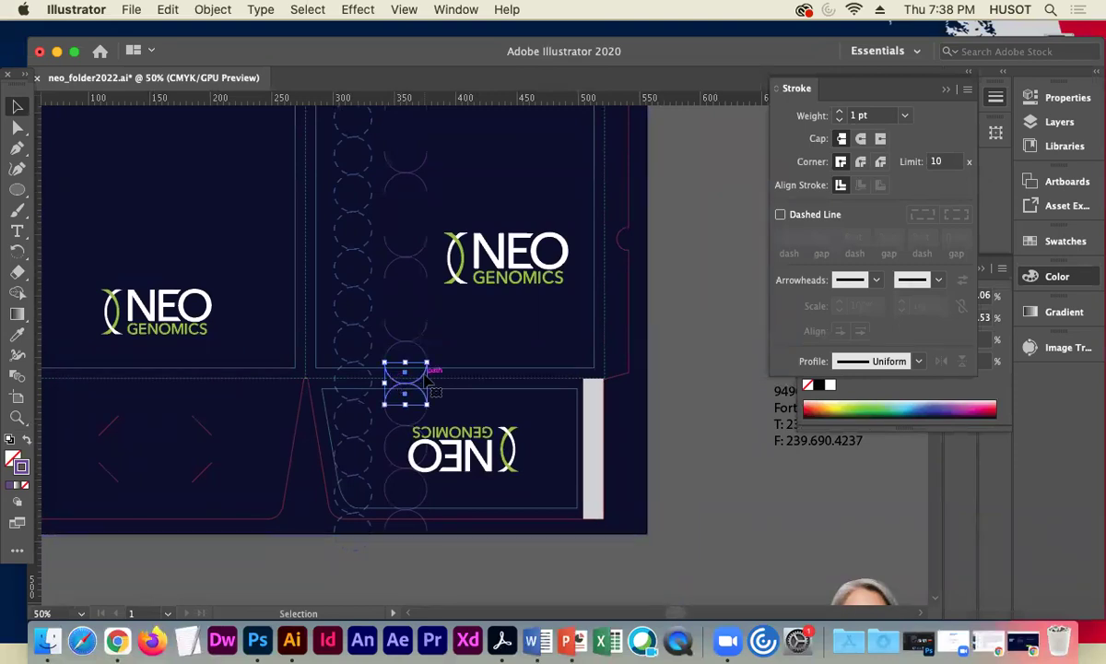
pyautogui.click(592, 472)
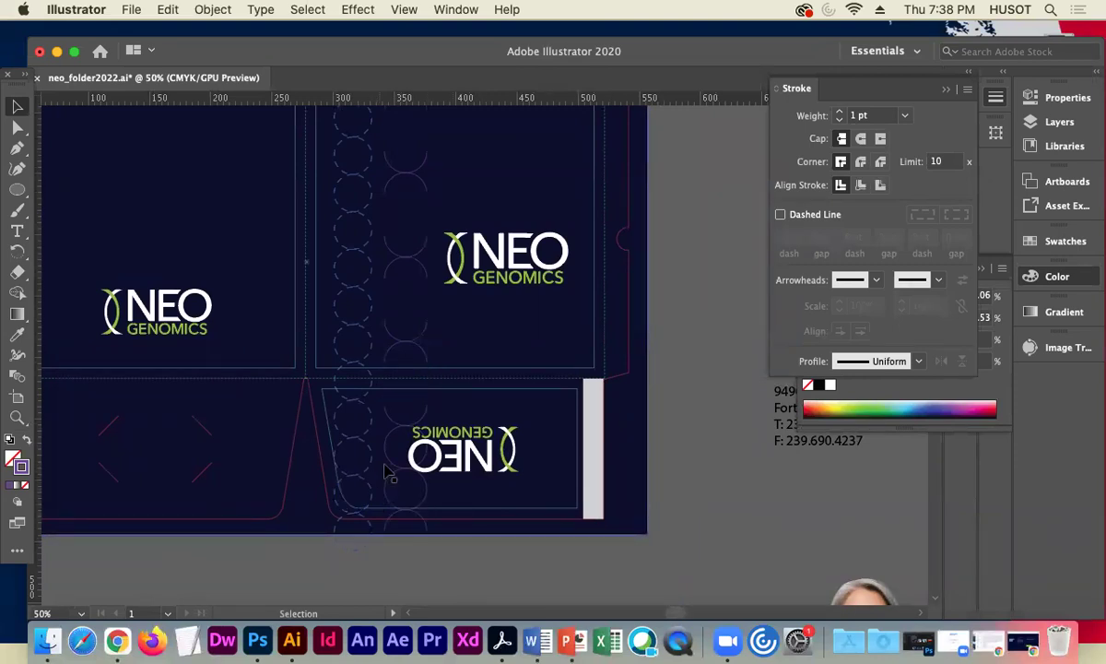
# Place the orange quarter-circle graphic at the right cover's top edge beside the purple column and duplicate it twice directly below.
pyautogui.press('space')
pyautogui.moveTo(555, 191); pyautogui.dragTo(581, 356)
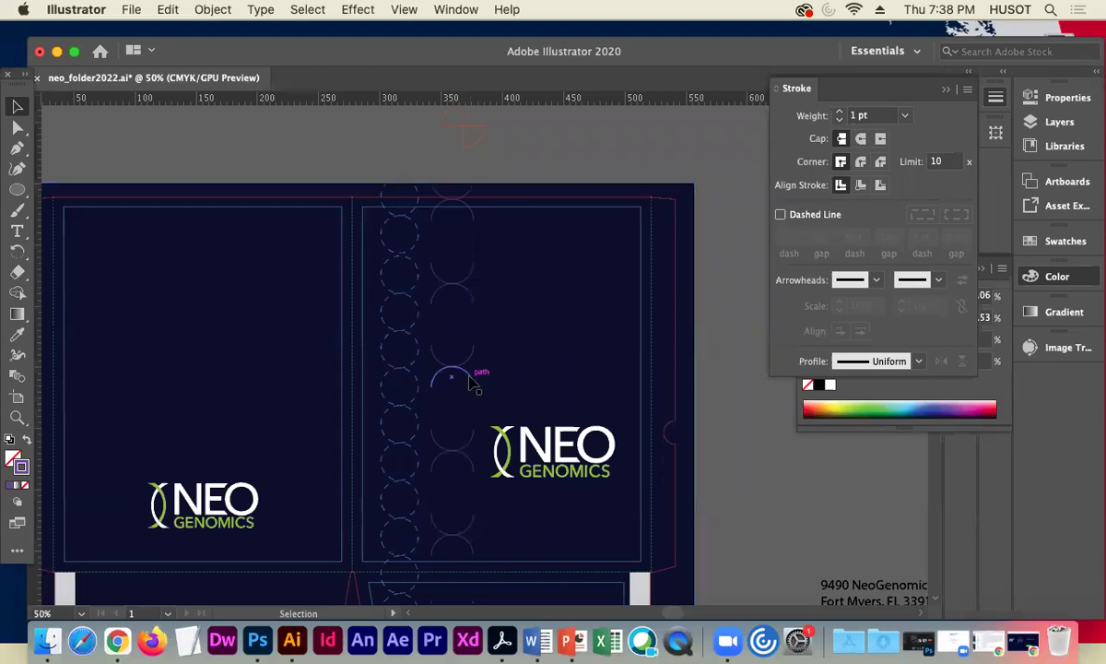
pyautogui.moveTo(438, 304); pyautogui.dragTo(516, 212)
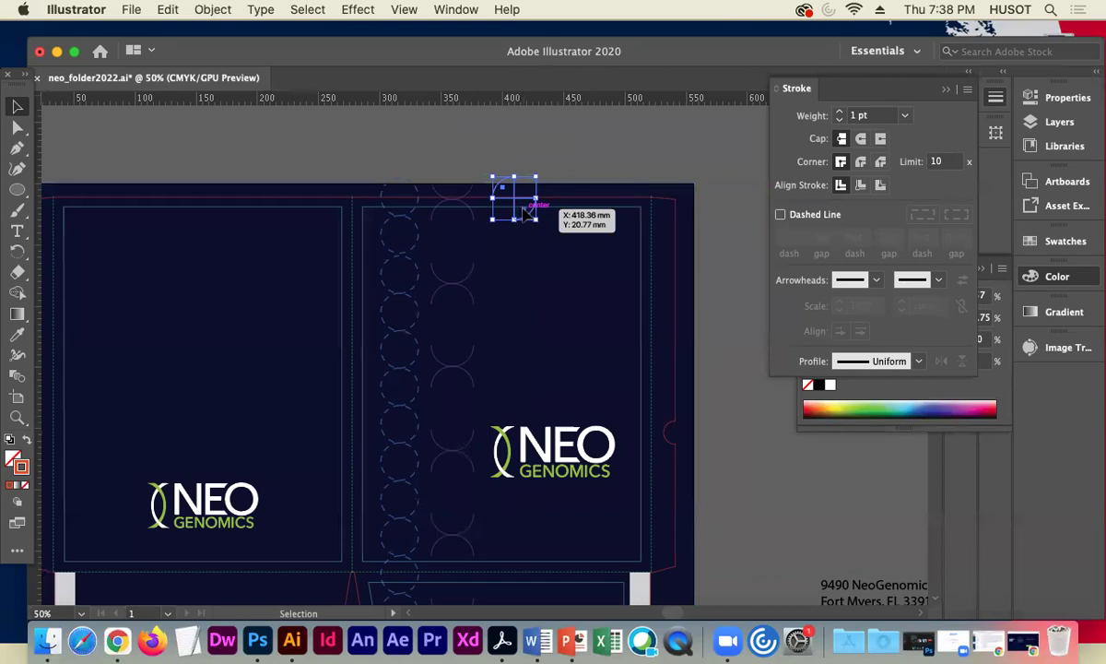
pyautogui.moveTo(528, 212); pyautogui.dragTo(524, 260)
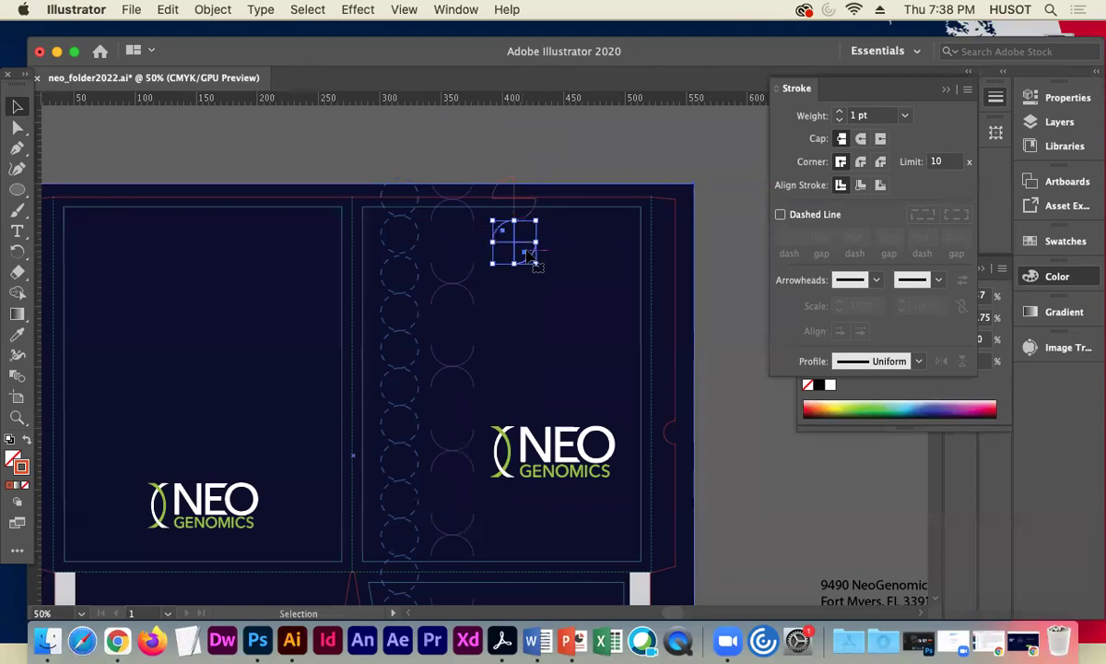
pyautogui.moveTo(527, 260); pyautogui.dragTo(524, 304)
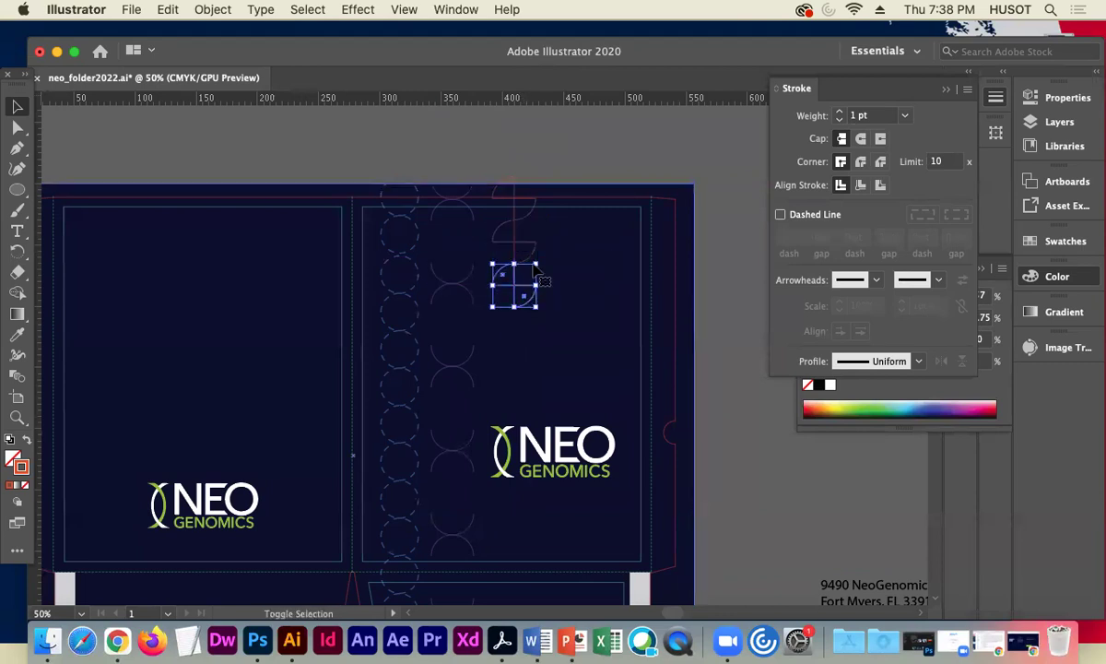
# Select all three orange graphics and duplicate them directly below to extend the column to the cover logo.
pyautogui.keyDown('shift'); pyautogui.click(512, 229); pyautogui.keyUp('shift')
pyautogui.keyDown('shift'); pyautogui.click(509, 197); pyautogui.keyUp('shift')
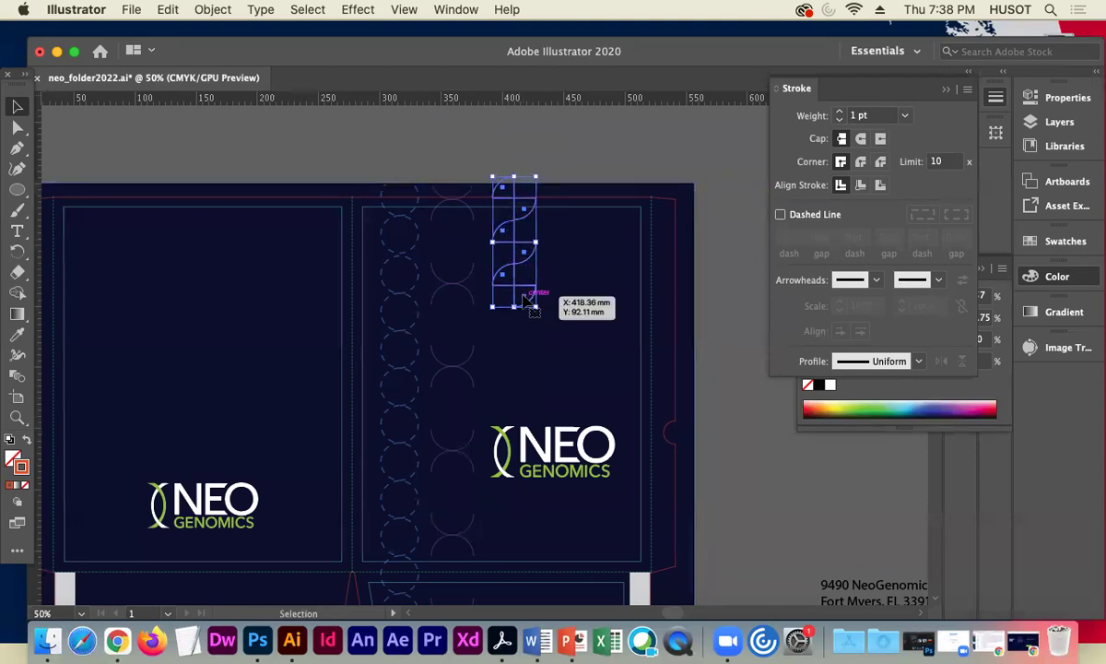
pyautogui.moveTo(525, 299); pyautogui.dragTo(526, 433)
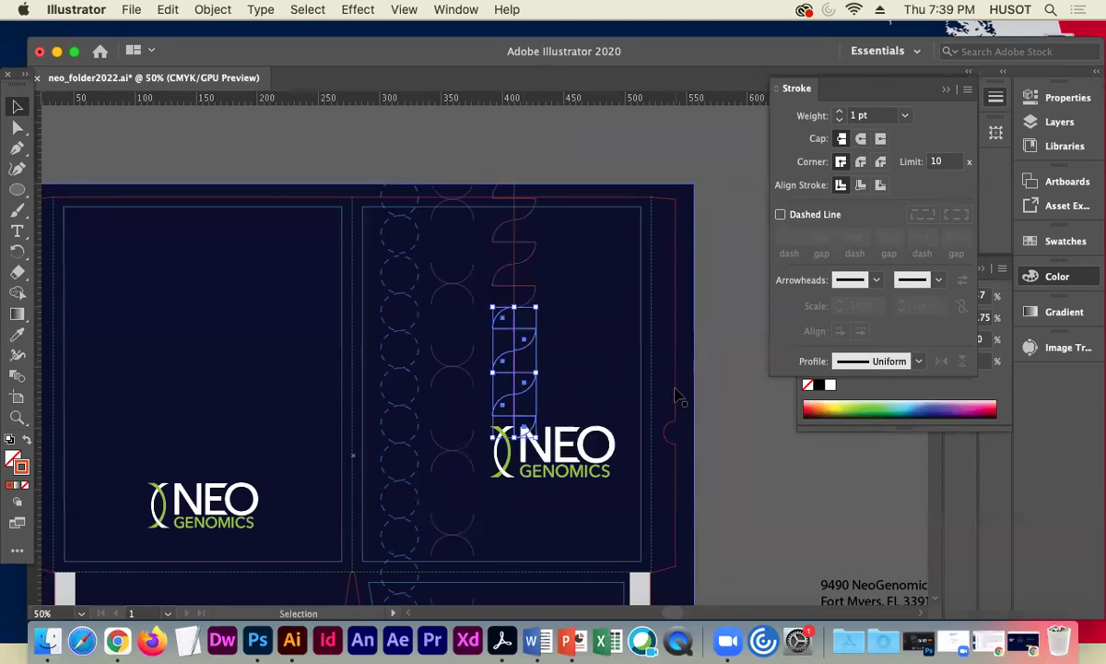
# Select the four lowest orange graphics and duplicate them below to carry the column across the fold onto the pocket flap.
pyautogui.scroll(-5, 629, 287)
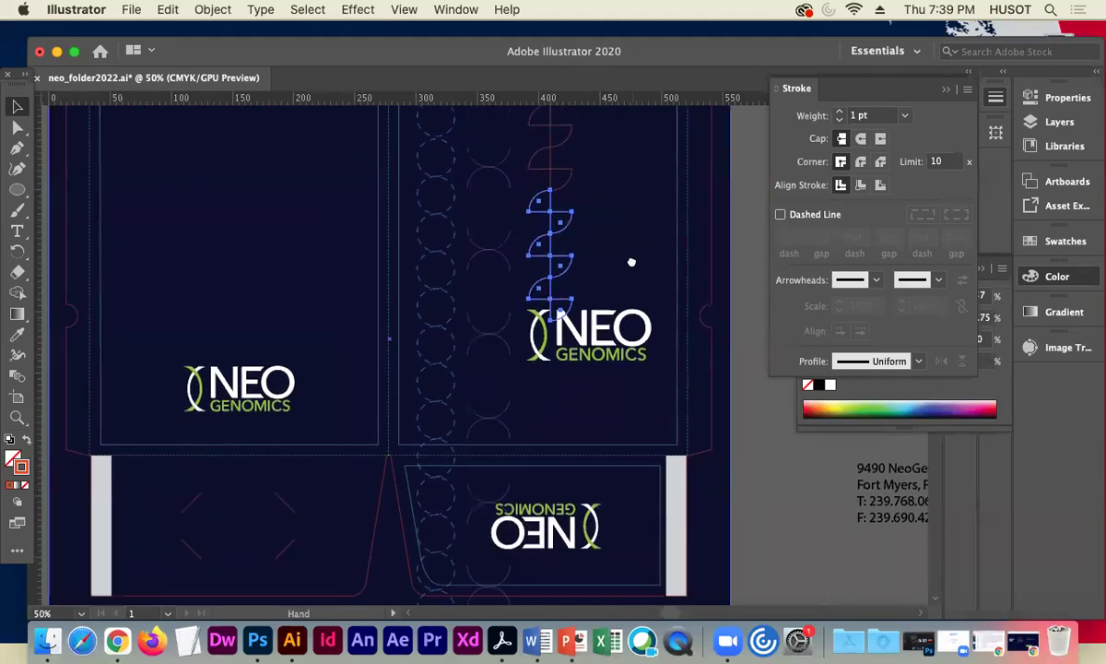
pyautogui.moveTo(564, 275); pyautogui.dragTo(581, 360)
pyautogui.press('super+z')
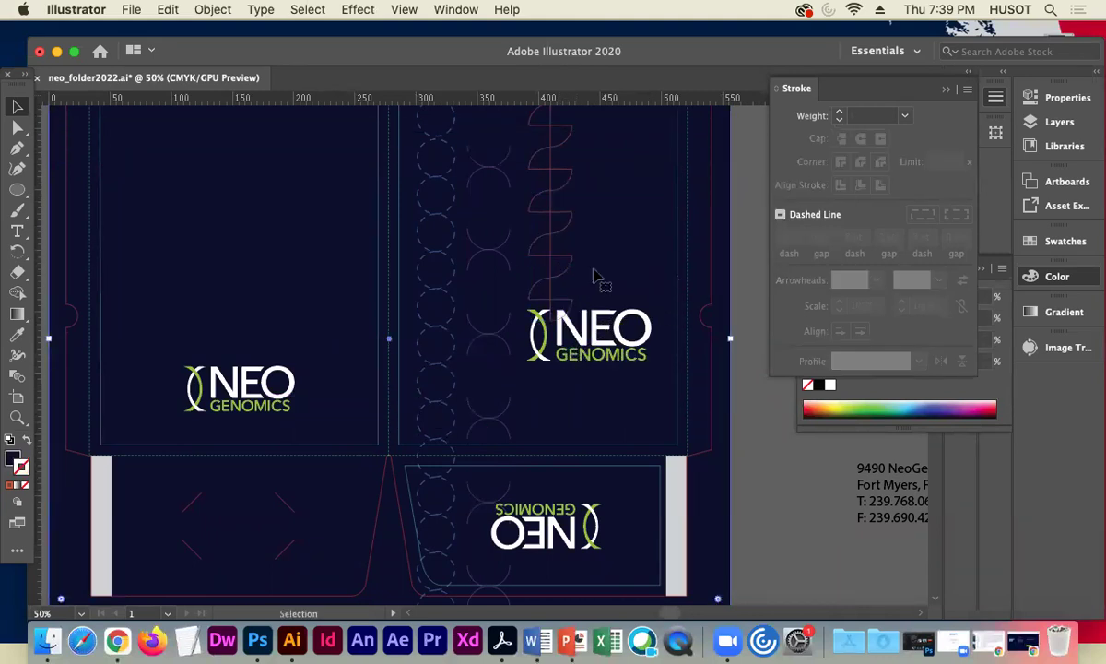
pyautogui.click(535, 251)
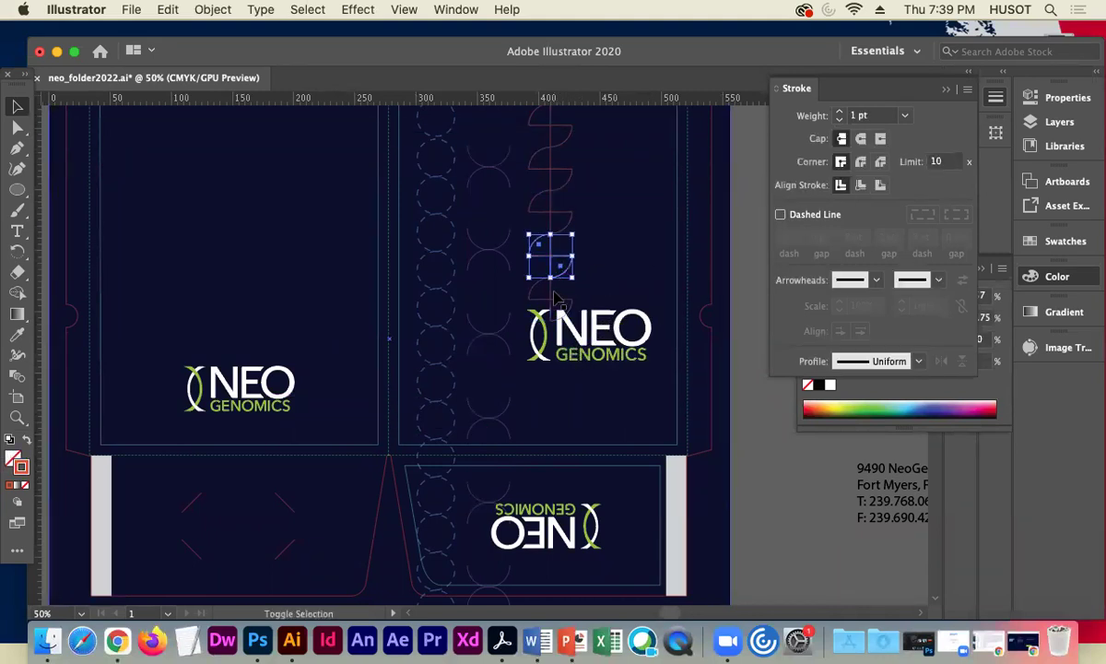
pyautogui.keyDown('shift'); pyautogui.click(551, 305); pyautogui.keyUp('shift')
pyautogui.keyDown('shift'); pyautogui.click(571, 207); pyautogui.keyUp('shift')
pyautogui.keyDown('shift'); pyautogui.click(570, 173); pyautogui.keyUp('shift')
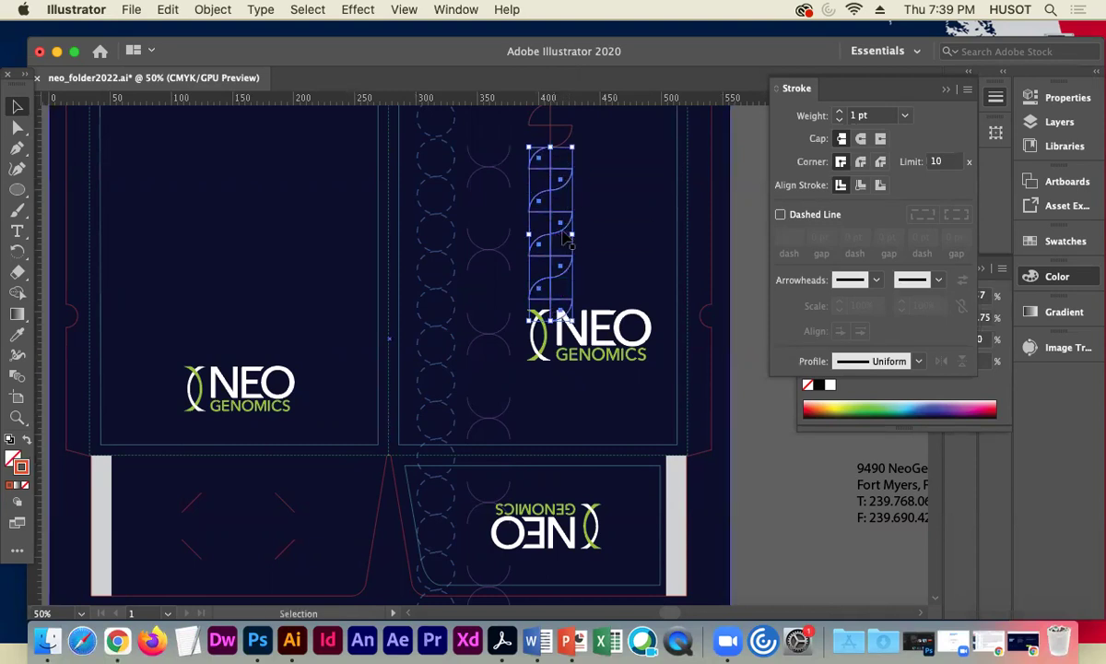
pyautogui.moveTo(564, 226); pyautogui.dragTo(569, 400)
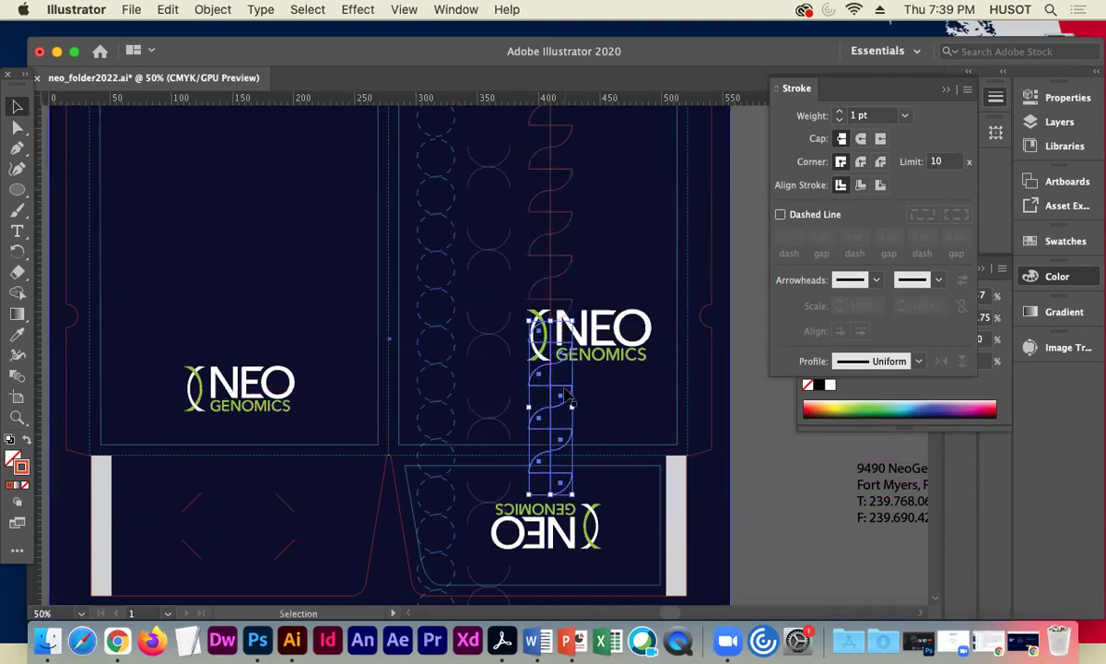
# Duplicate the four orange graphics past the artboard's bottom edge and delete the lowest copy hanging outside it.
pyautogui.press('space')
pyautogui.moveTo(769, 521); pyautogui.dragTo(774, 396)
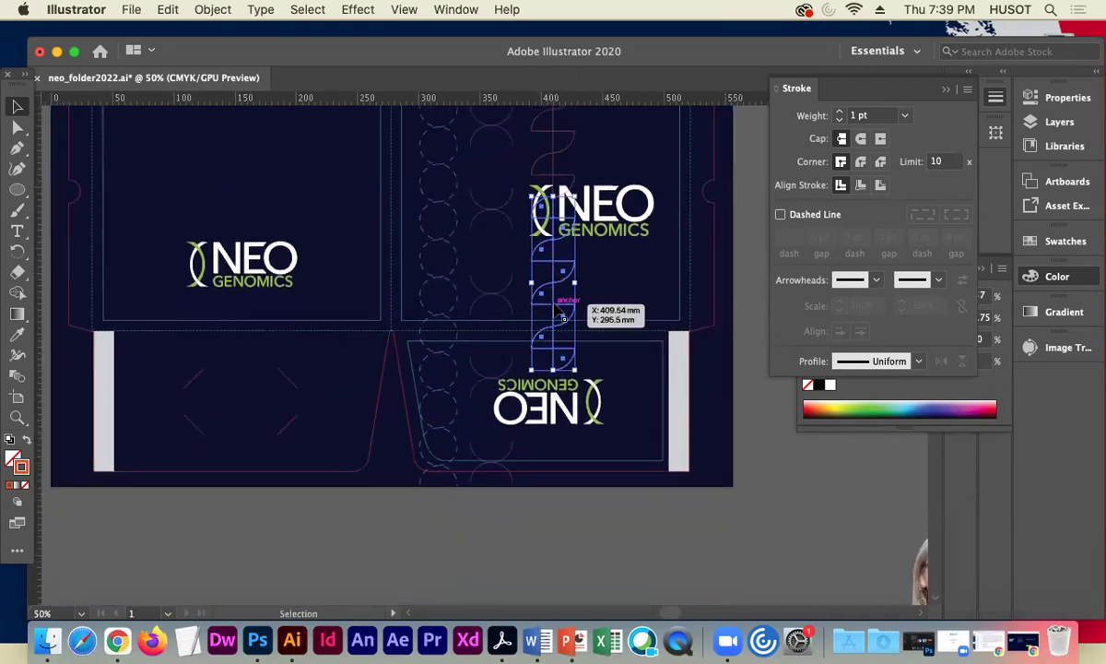
pyautogui.moveTo(564, 318); pyautogui.dragTo(556, 487)
pyautogui.click(666, 539)
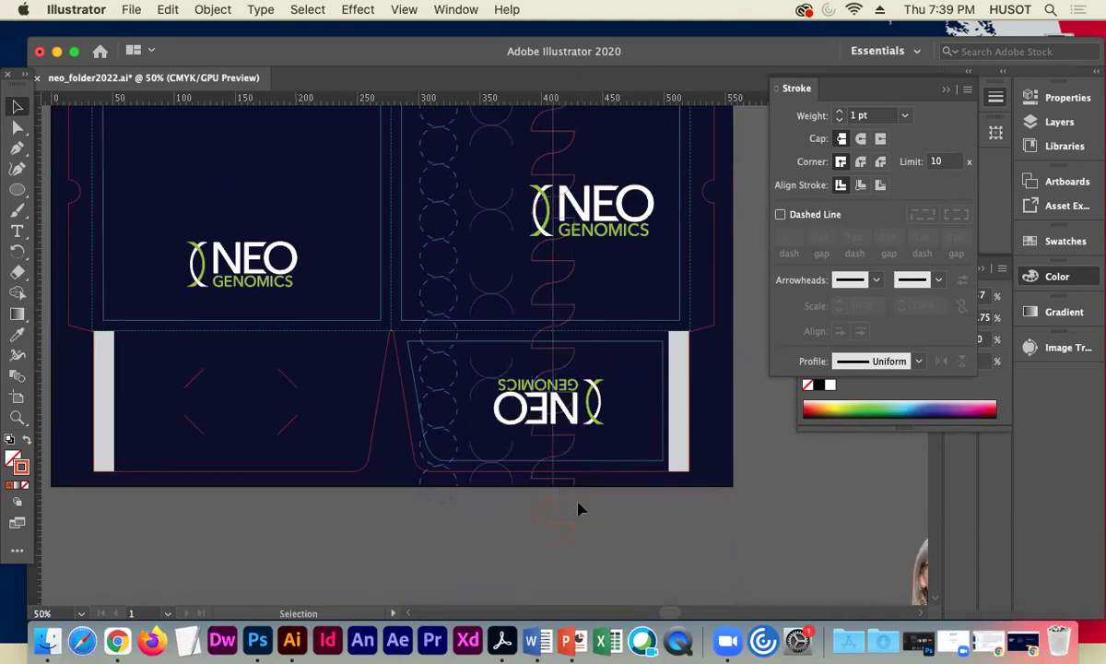
pyautogui.click(546, 504)
pyautogui.click(684, 500)
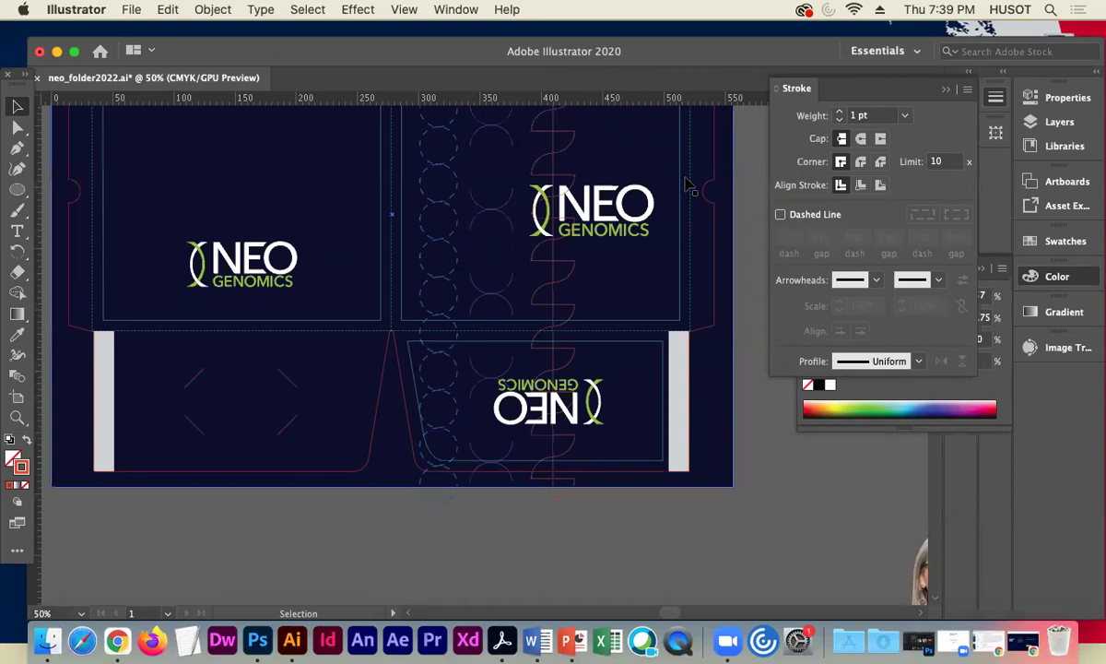
# Bring the logos on the right cover and the pocket flap in front of the orange column.
pyautogui.click(582, 205)
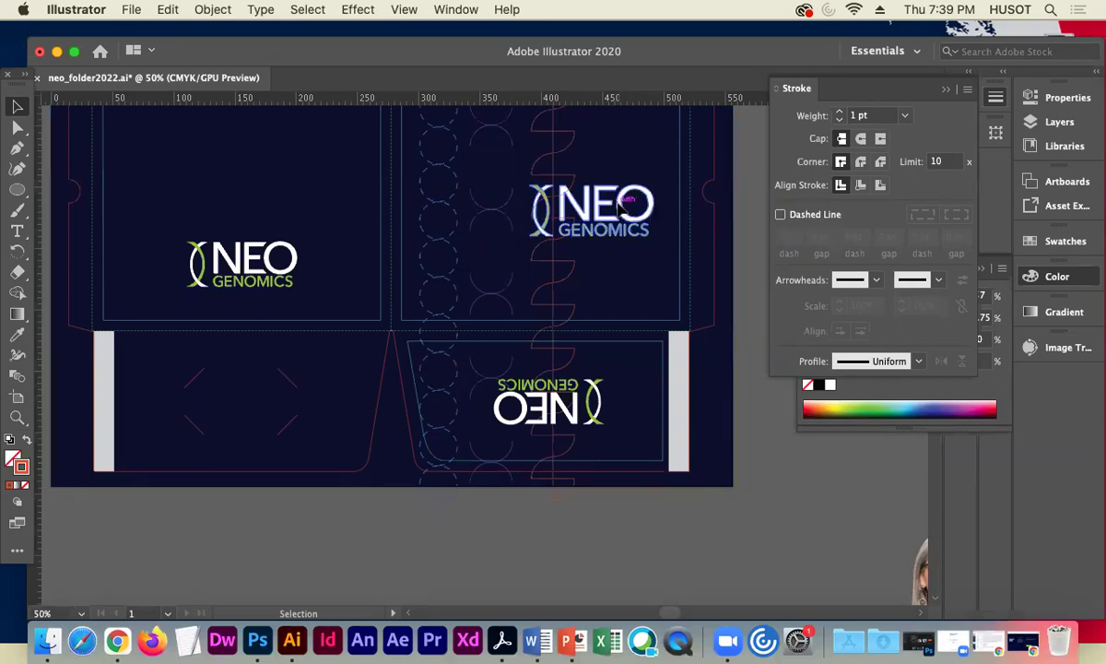
pyautogui.keyDown('shift'); pyautogui.click(591, 412); pyautogui.keyUp('shift')
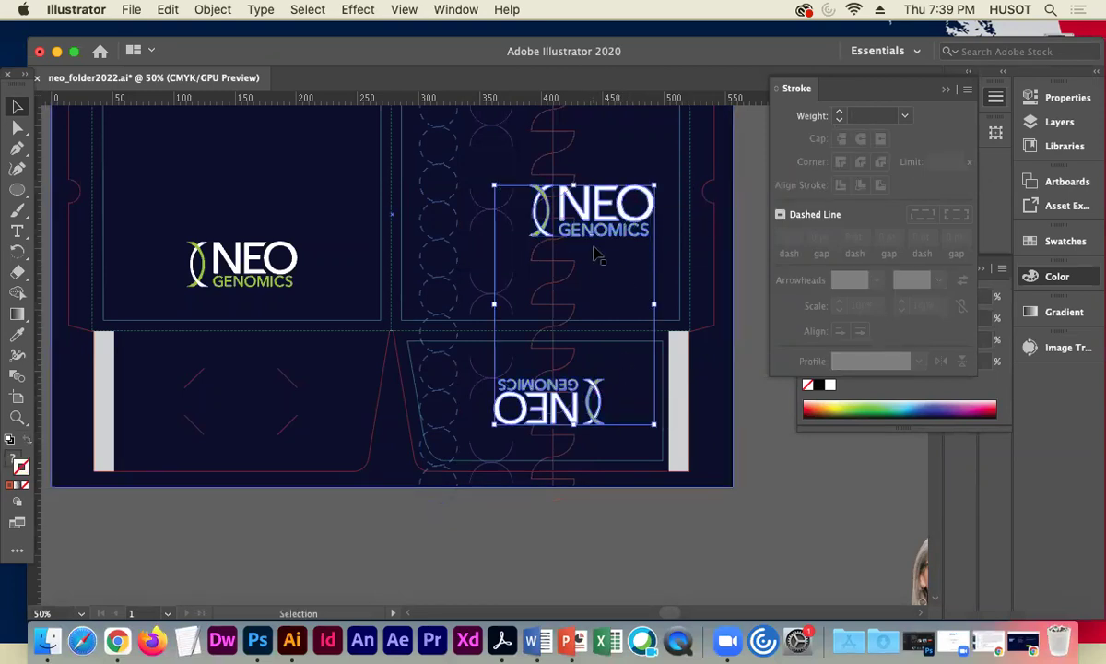
pyautogui.rightClick(601, 208)
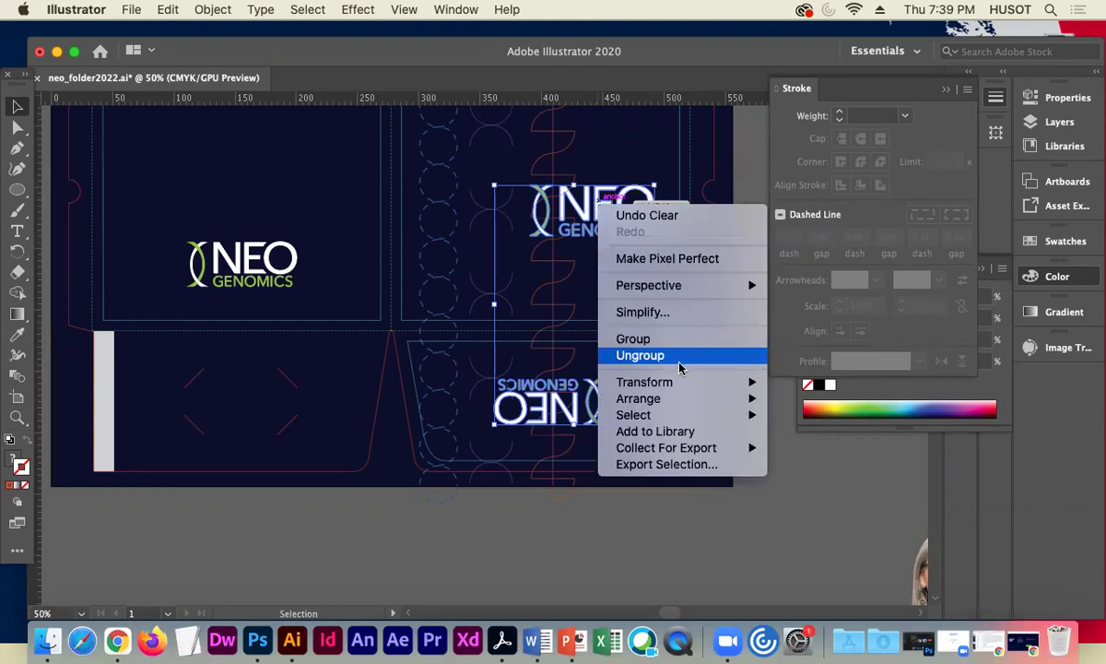
pyautogui.moveTo(692, 396)
pyautogui.click(802, 398)
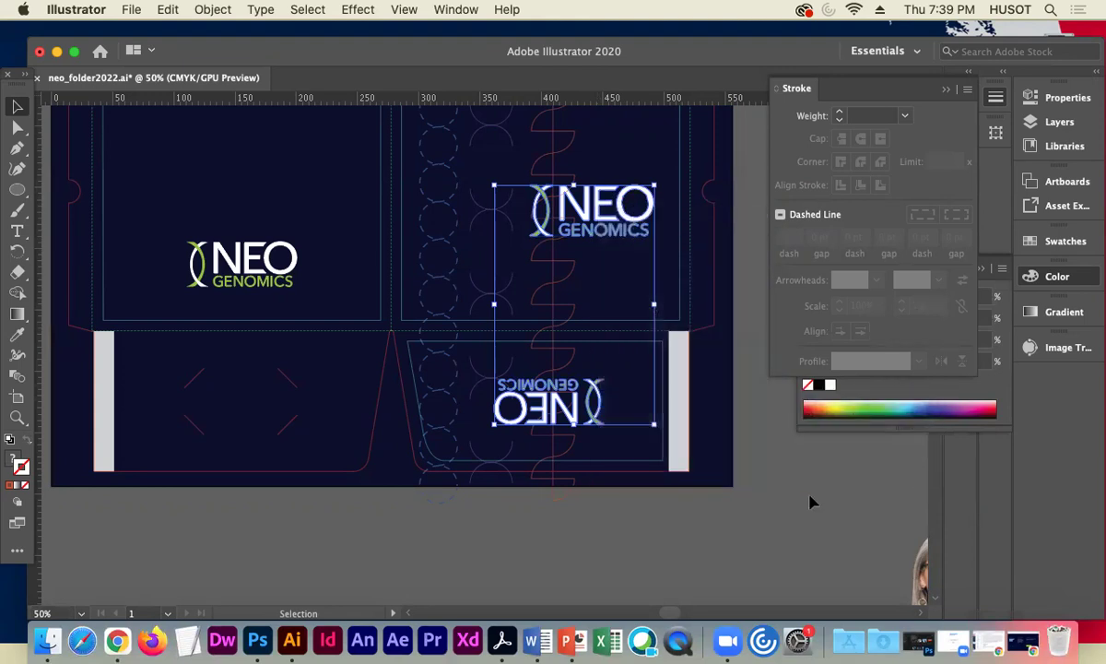
pyautogui.click(604, 308)
pyautogui.scroll(5, 636, 288)
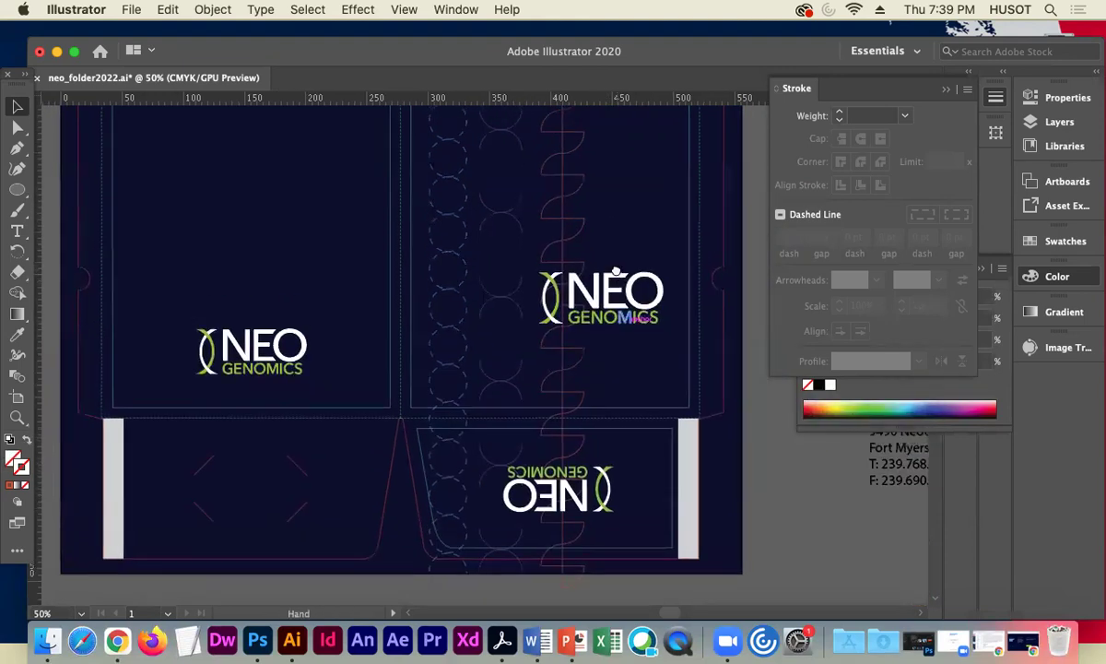
pyautogui.press('super+minus')
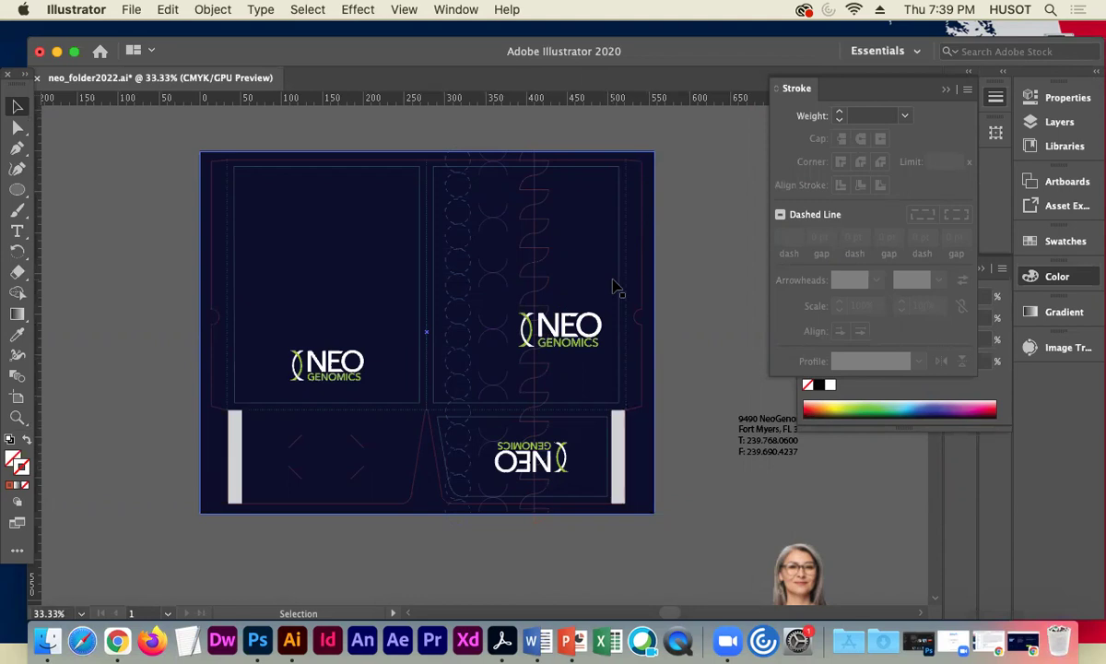
pyautogui.press('a')
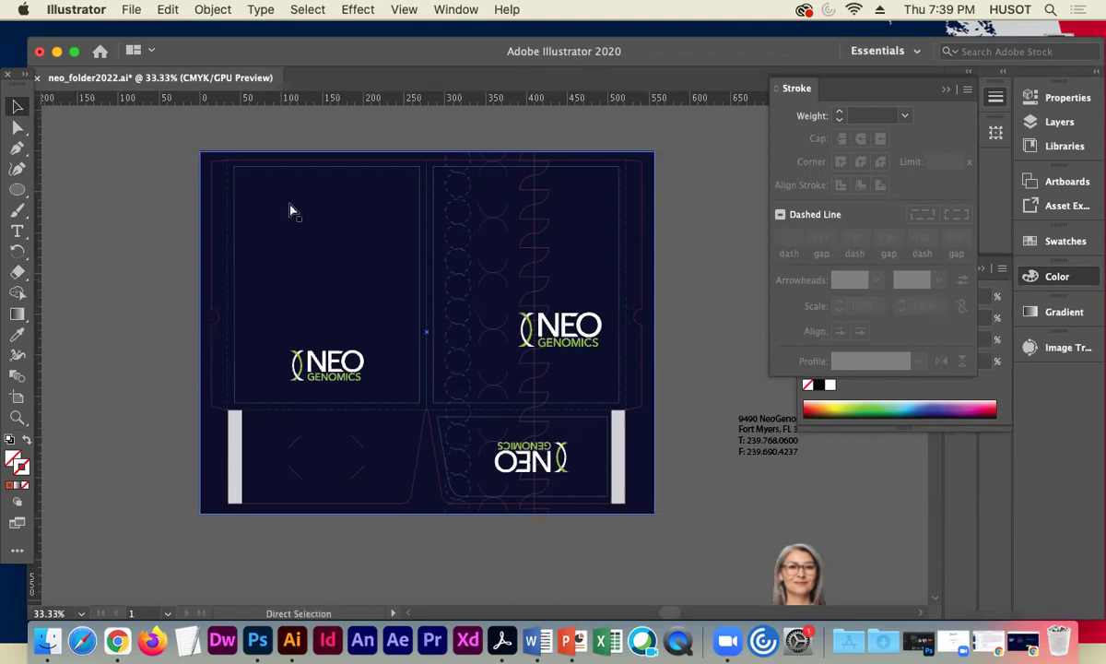
pyautogui.press('super+equal')
pyautogui.press('super+equal')
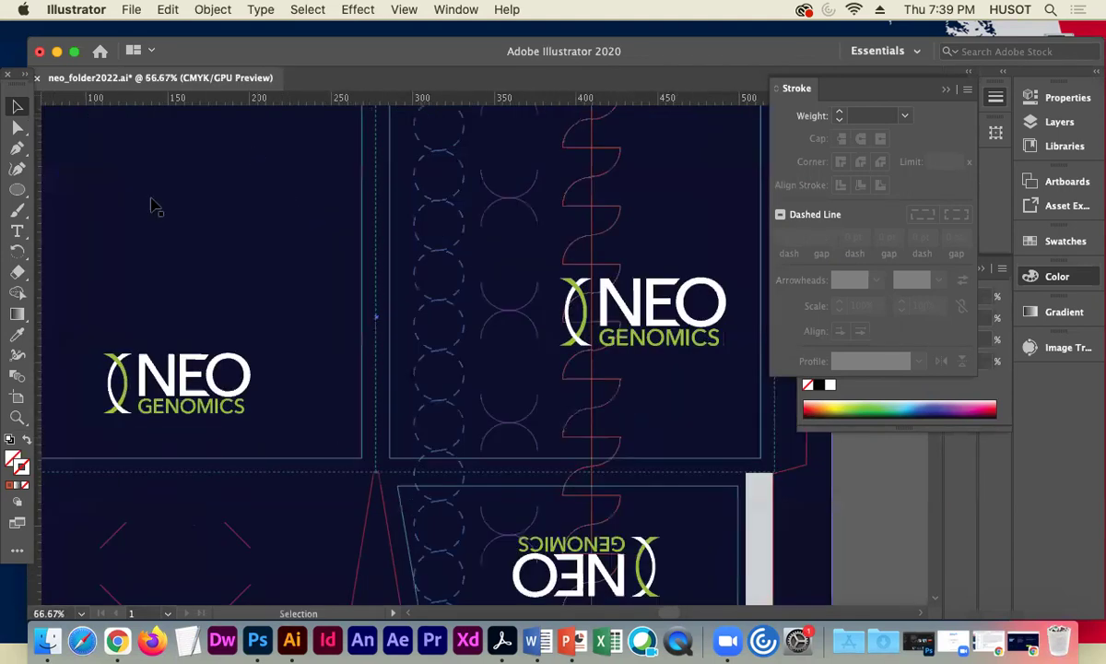
# Duplicate the crossed white and green arcs of the right cover's logo and place the copy beside the logo over the purple outlines.
pyautogui.press('super+equal')
pyautogui.press('super+equal')
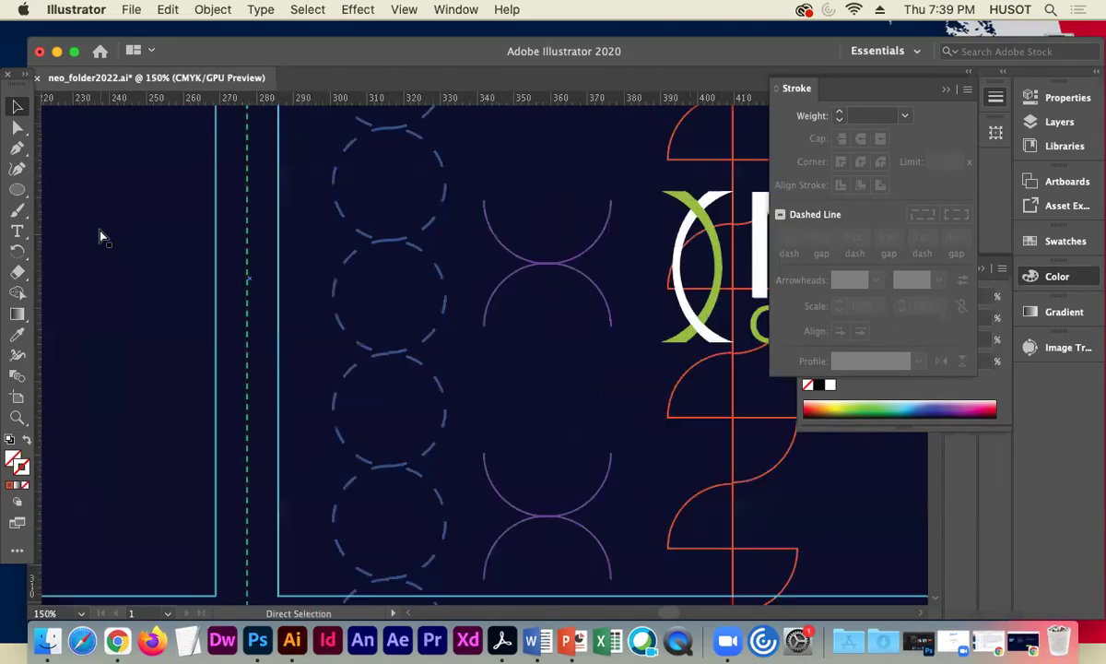
pyautogui.click(18, 128)
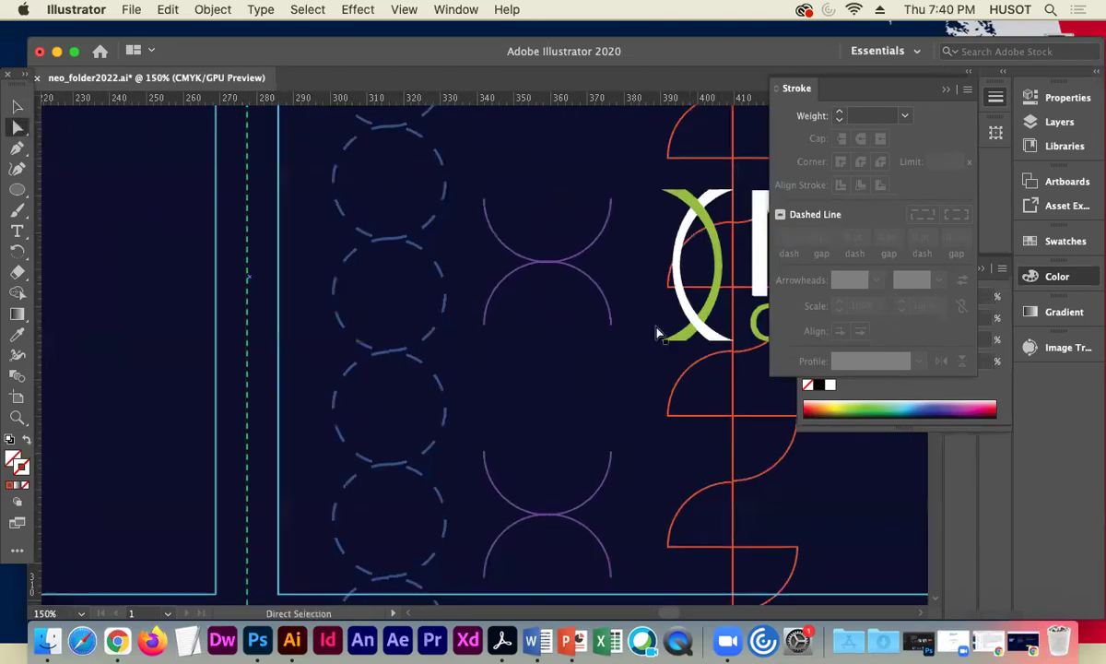
pyautogui.click(694, 211)
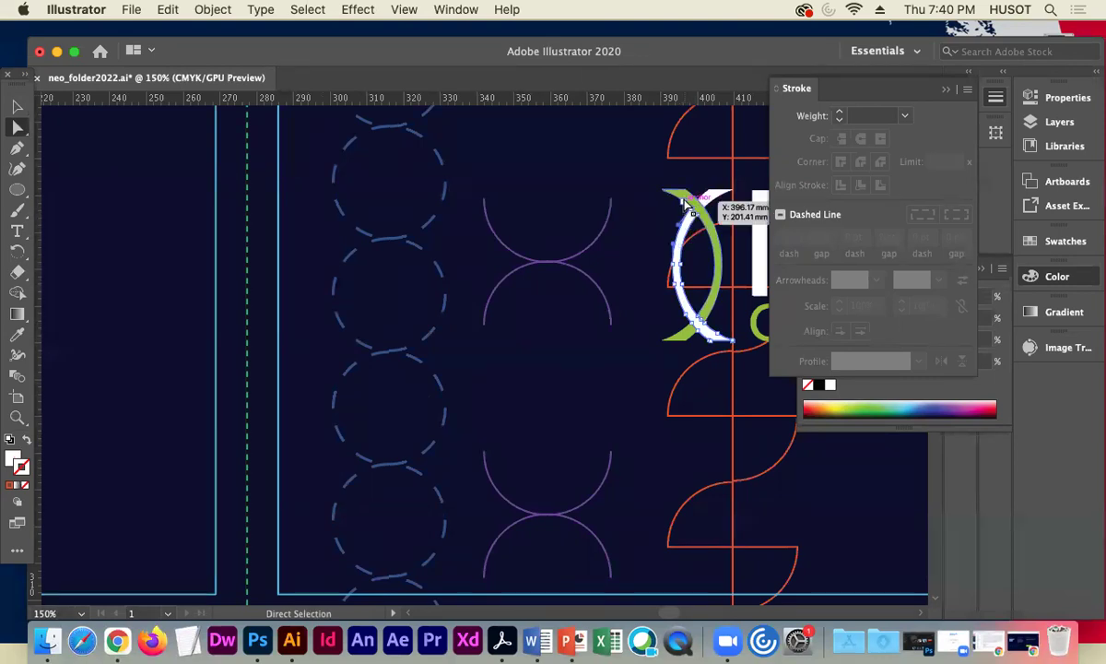
pyautogui.press('super+equal')
pyautogui.press('super+equal')
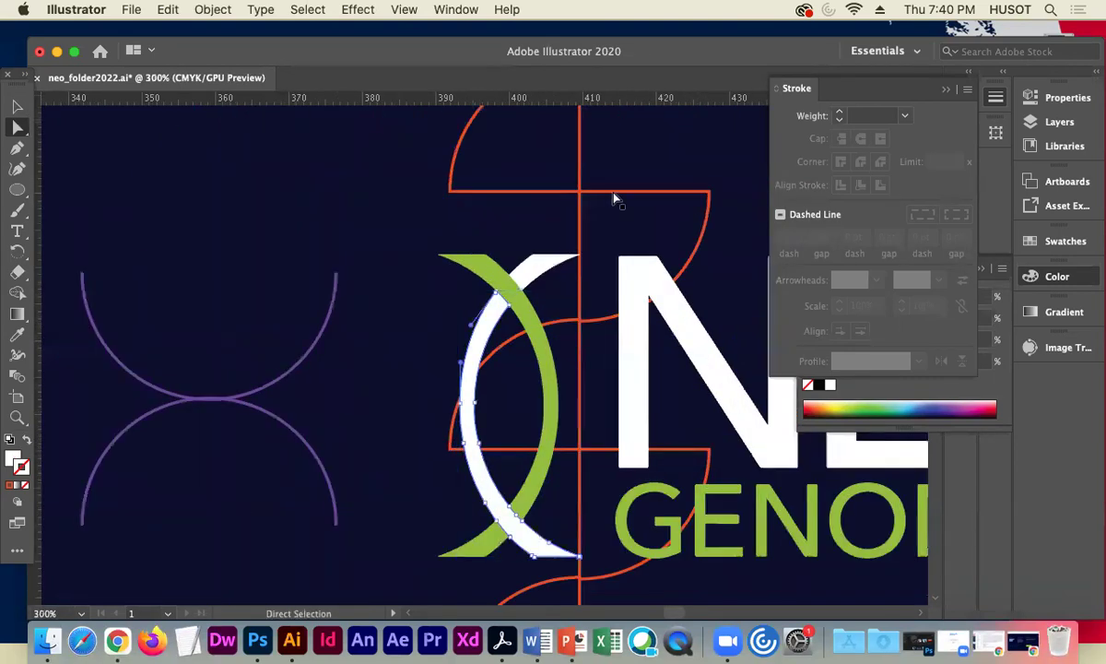
pyautogui.click(499, 307)
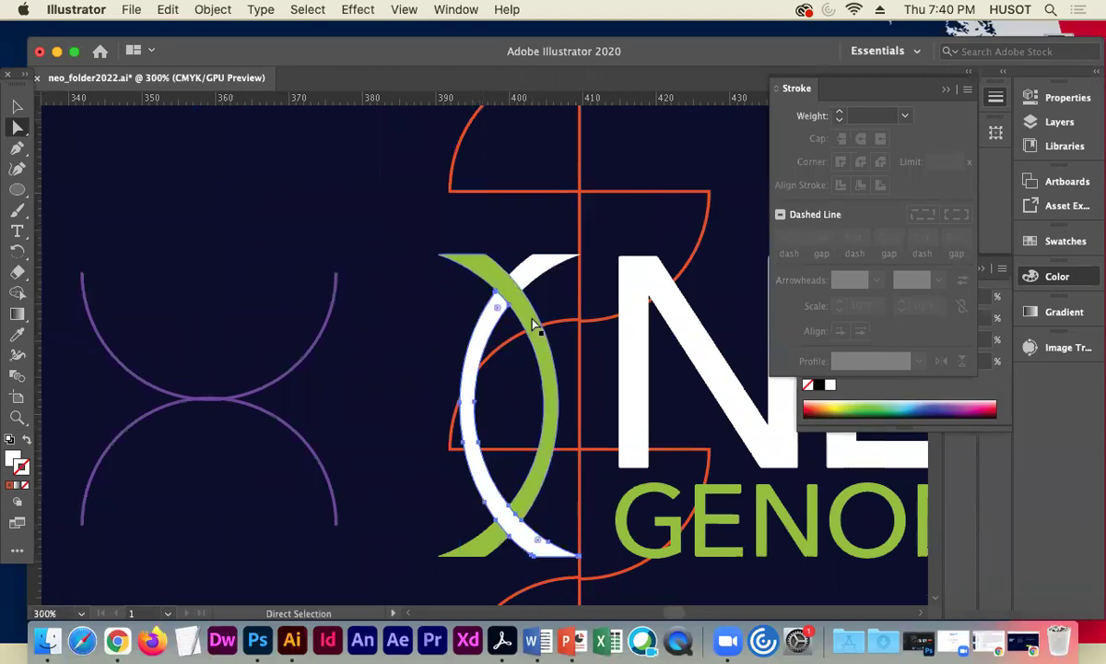
pyautogui.keyDown('shift'); pyautogui.click(532, 322); pyautogui.keyUp('shift')
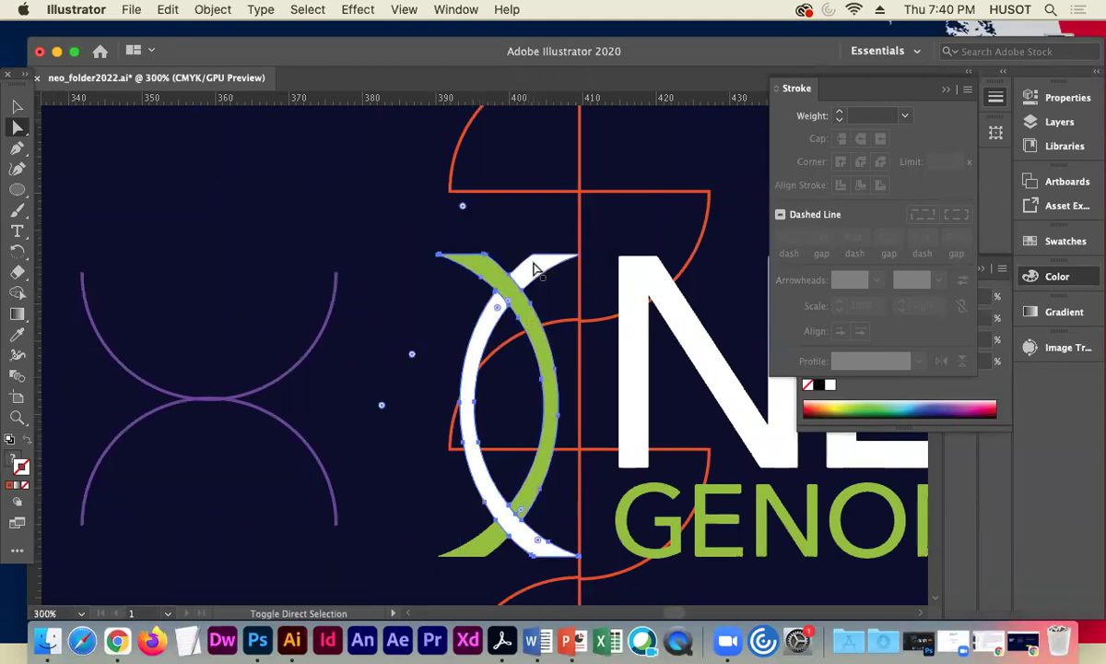
pyautogui.keyDown('shift'); pyautogui.click(494, 529); pyautogui.keyUp('shift')
pyautogui.moveTo(486, 483); pyautogui.dragTo(485, 436)
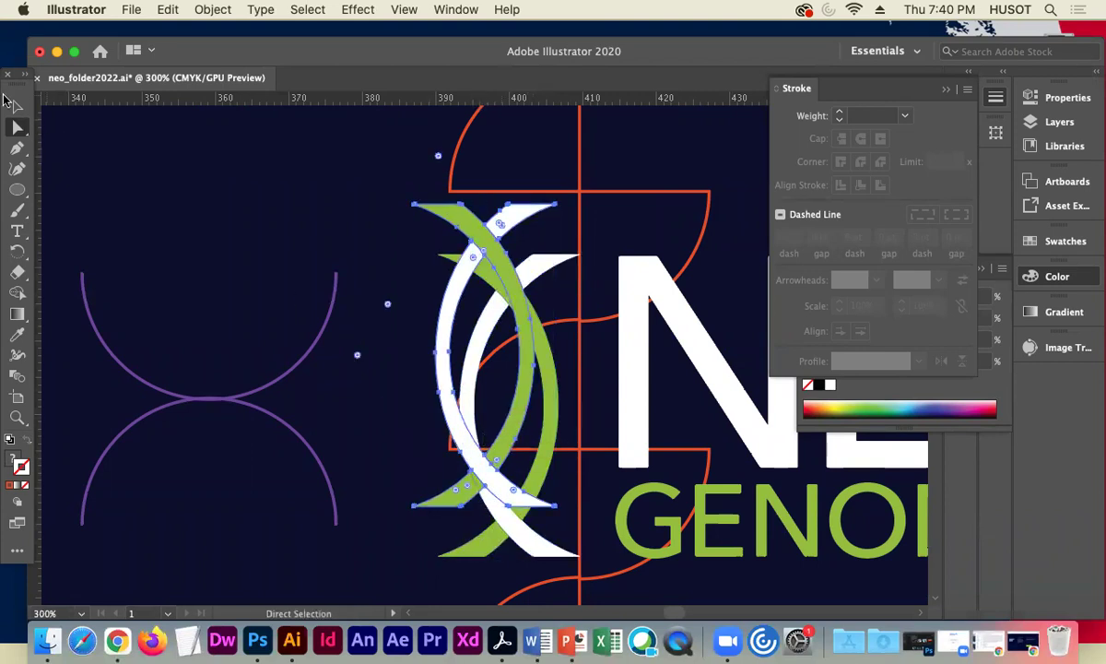
pyautogui.click(17, 106)
pyautogui.moveTo(470, 277); pyautogui.dragTo(267, 238)
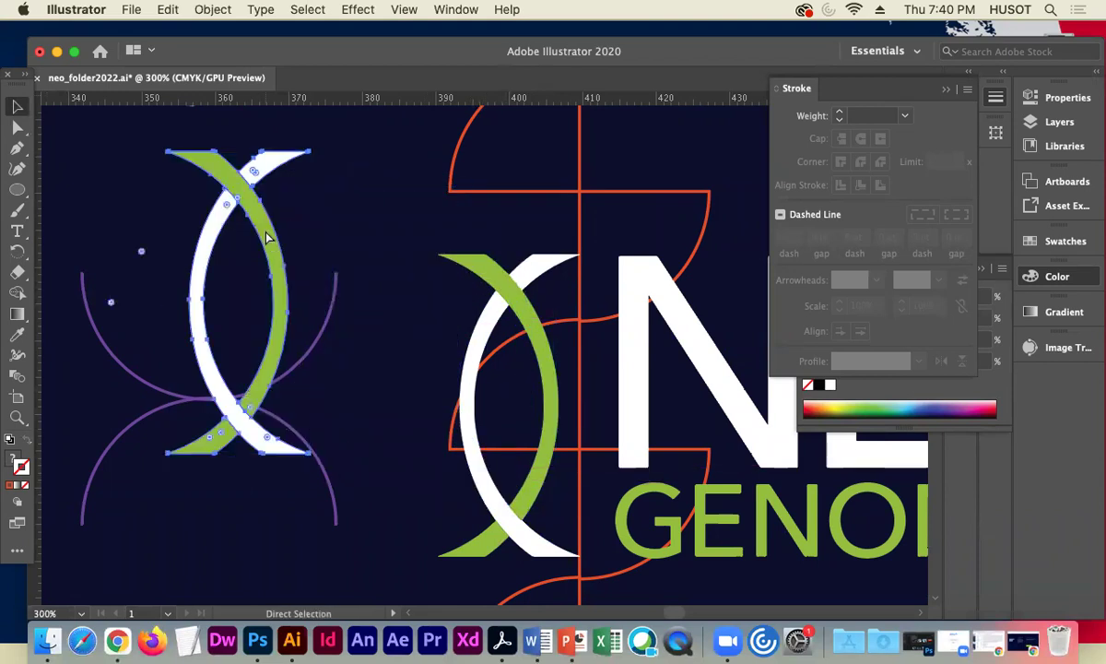
# Enlarge the copied arcs, tilt them about 45 degrees clockwise and scale them up until they sweep diagonally across the folder.
pyautogui.press('super+minus')
pyautogui.press('super+minus')
pyautogui.press('super+minus')
pyautogui.press('super+minus')
pyautogui.press('super+minus')
pyautogui.press('v')
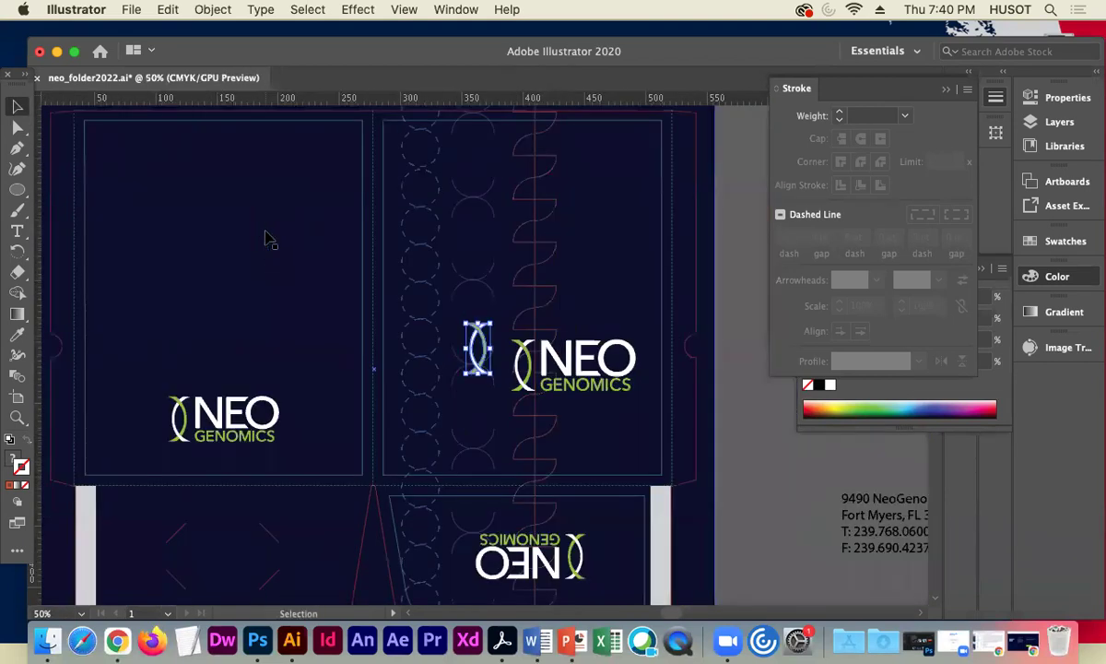
pyautogui.moveTo(464, 371); pyautogui.dragTo(245, 505)
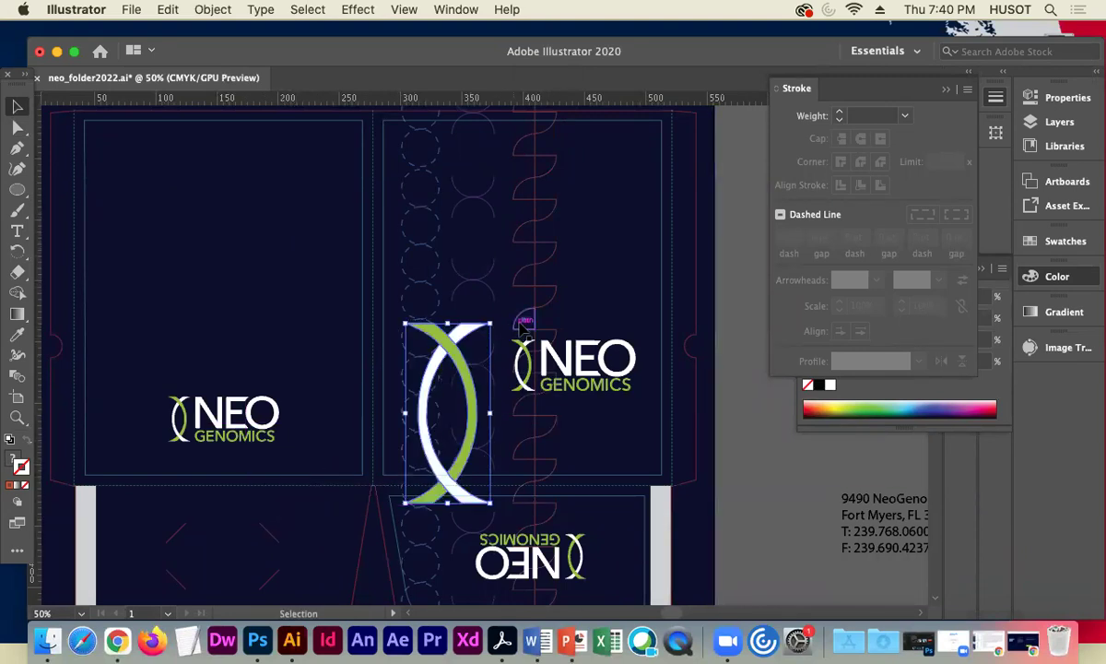
pyautogui.moveTo(496, 320); pyautogui.dragTo(490, 155)
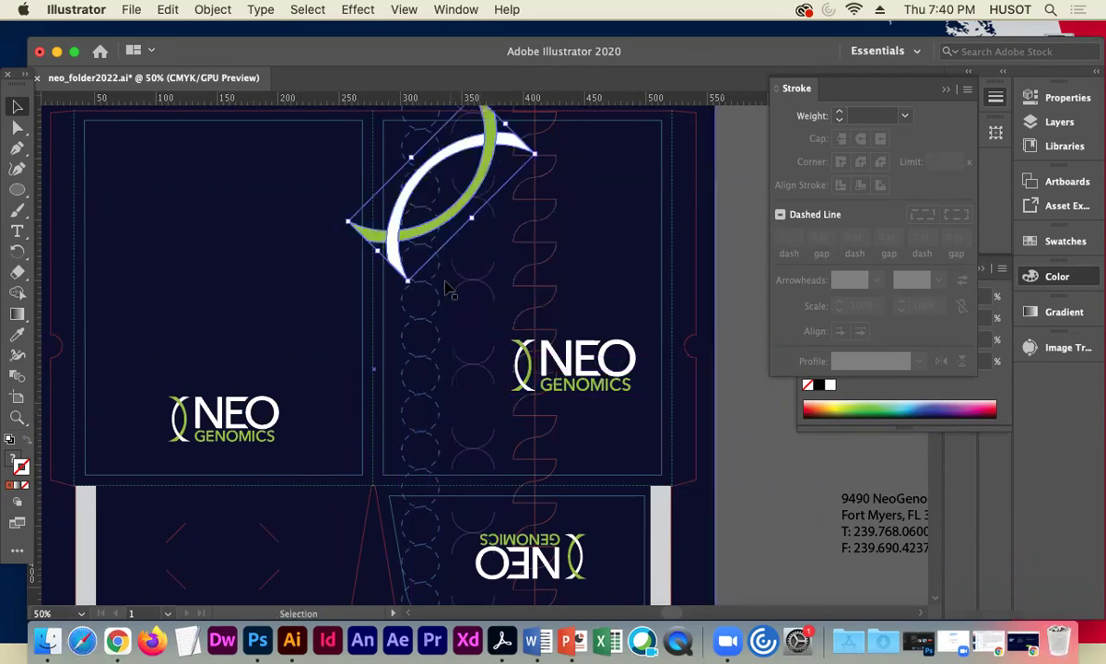
pyautogui.moveTo(406, 286); pyautogui.dragTo(242, 544)
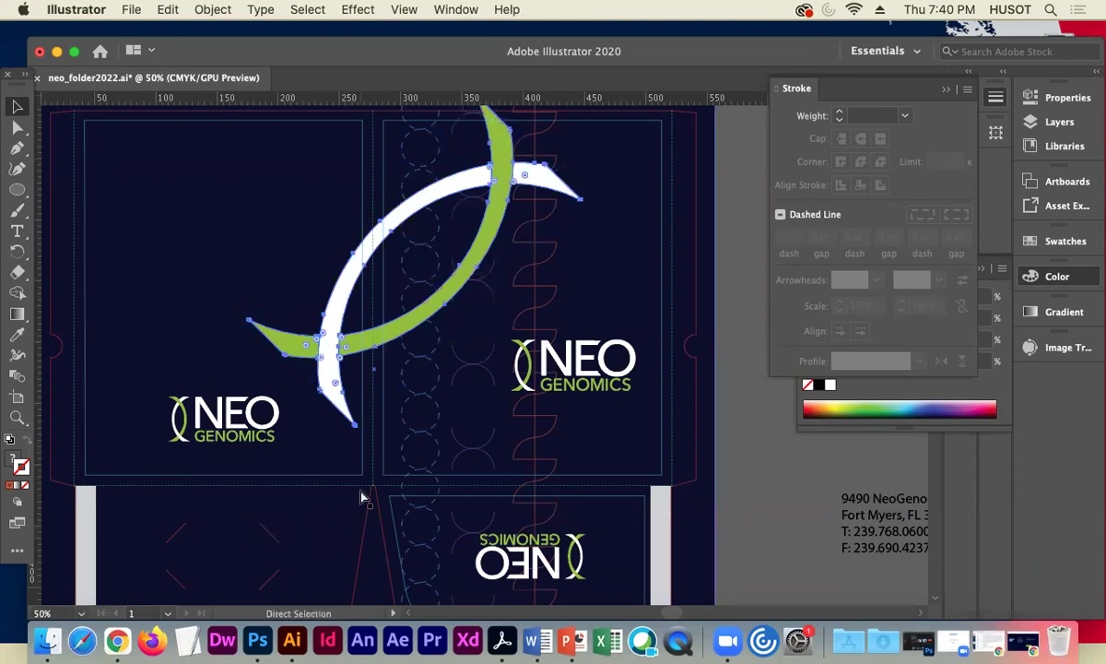
pyautogui.press('super+minus')
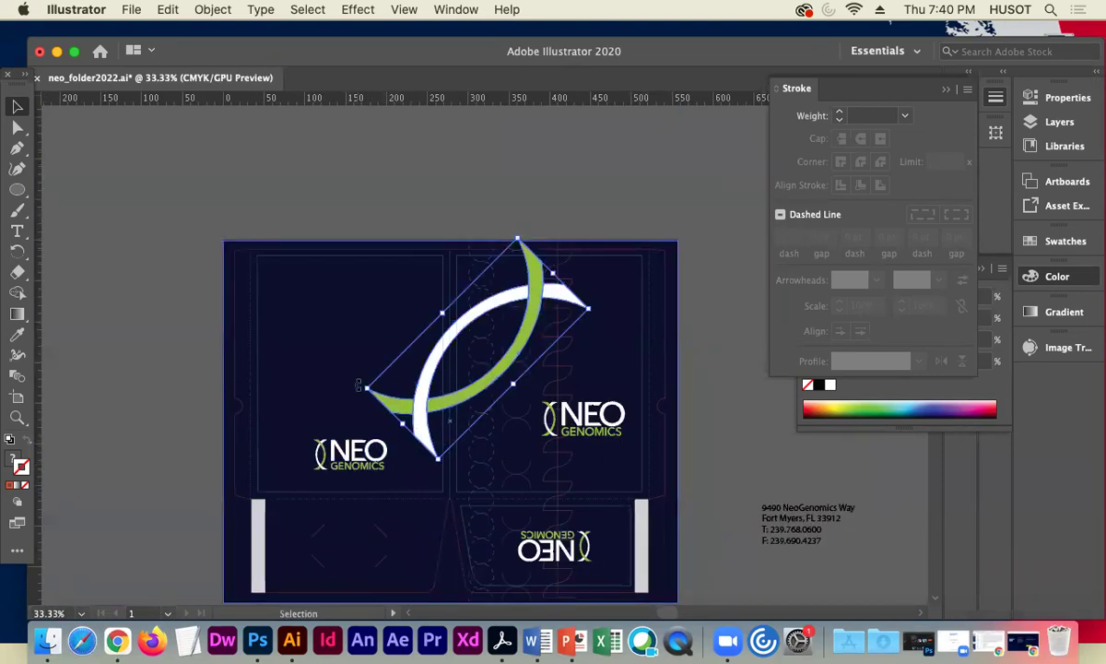
pyautogui.moveTo(367, 388); pyautogui.dragTo(155, 464)
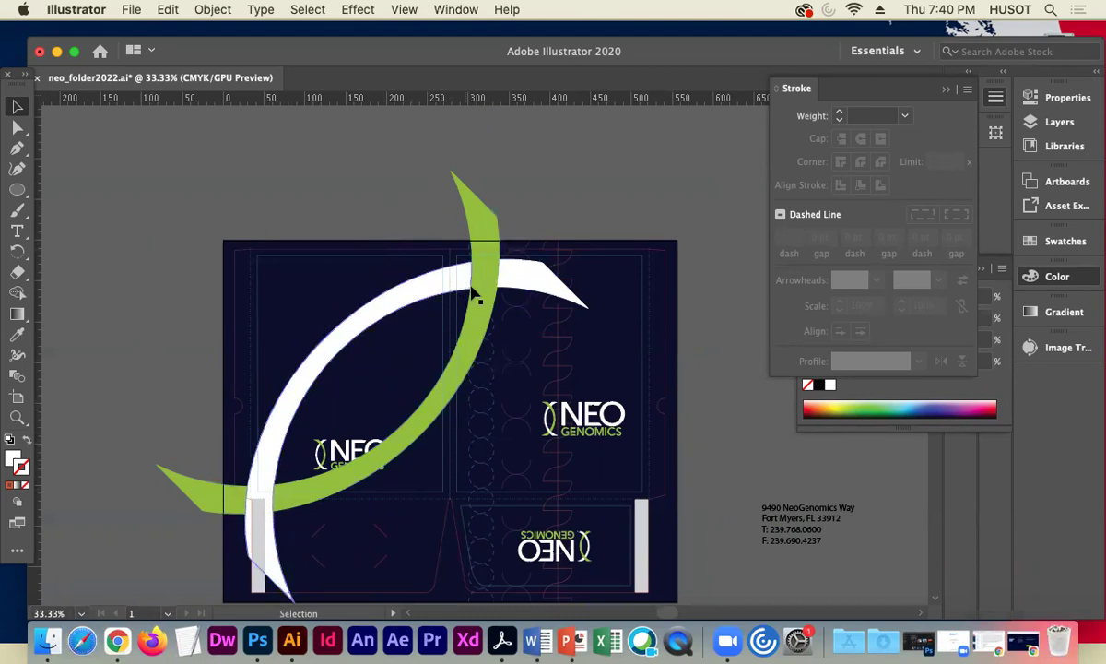
# Rotate the enlarged arcs until they lie horizontally and position them across the upper part of both covers.
pyautogui.moveTo(487, 293); pyautogui.dragTo(581, 288)
pyautogui.moveTo(559, 158); pyautogui.dragTo(612, 212)
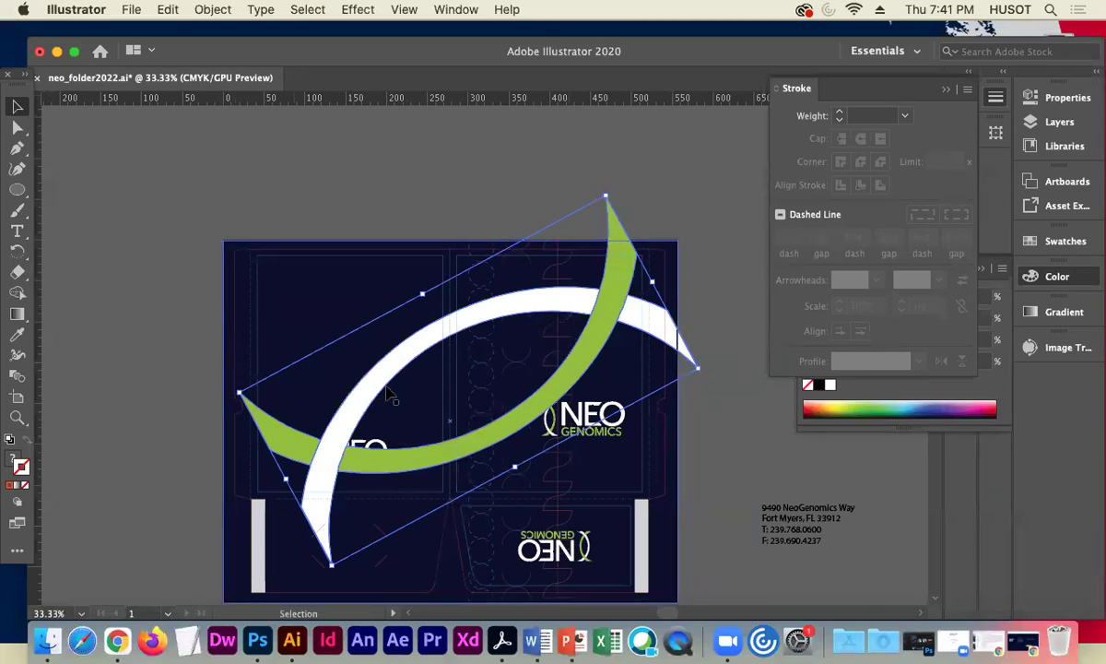
pyautogui.moveTo(611, 336); pyautogui.dragTo(597, 293)
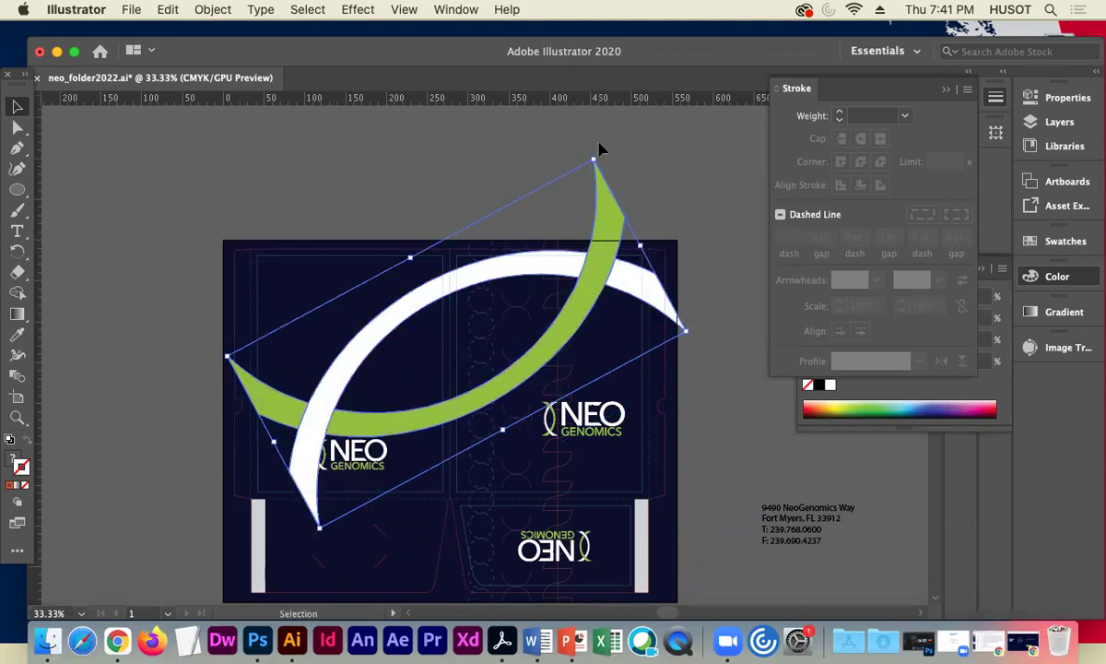
pyautogui.moveTo(599, 151); pyautogui.dragTo(665, 243)
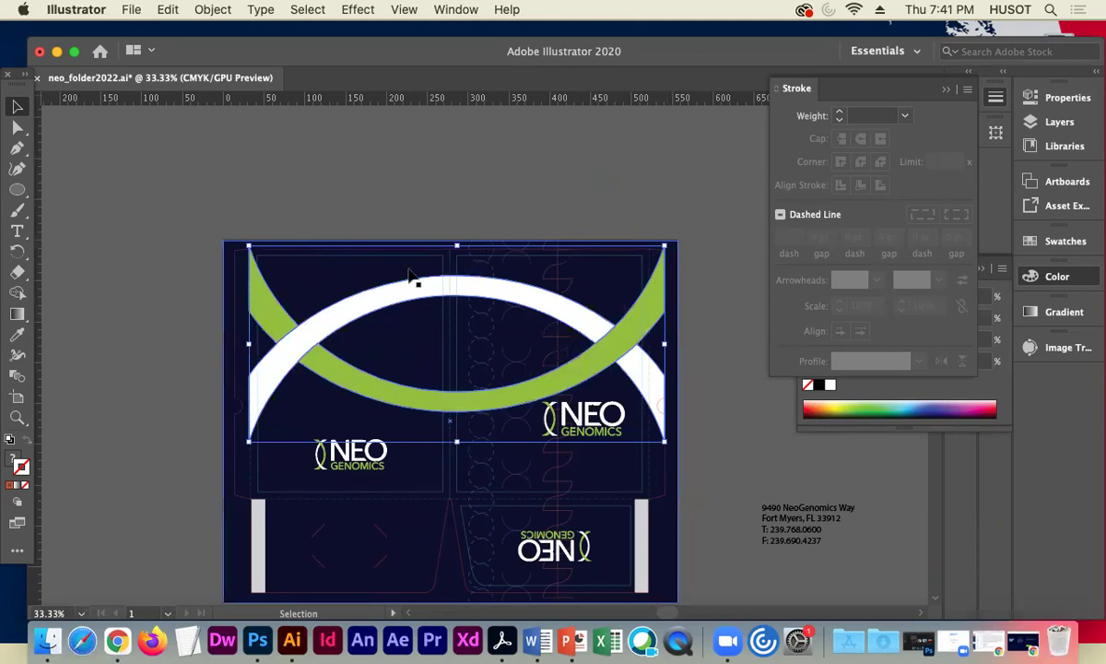
# Scale the horizontal arcs to about 536 mm wide, nearly the full artboard width, and nudge them to centre on the spine fold.
pyautogui.moveTo(249, 244); pyautogui.dragTo(228, 234)
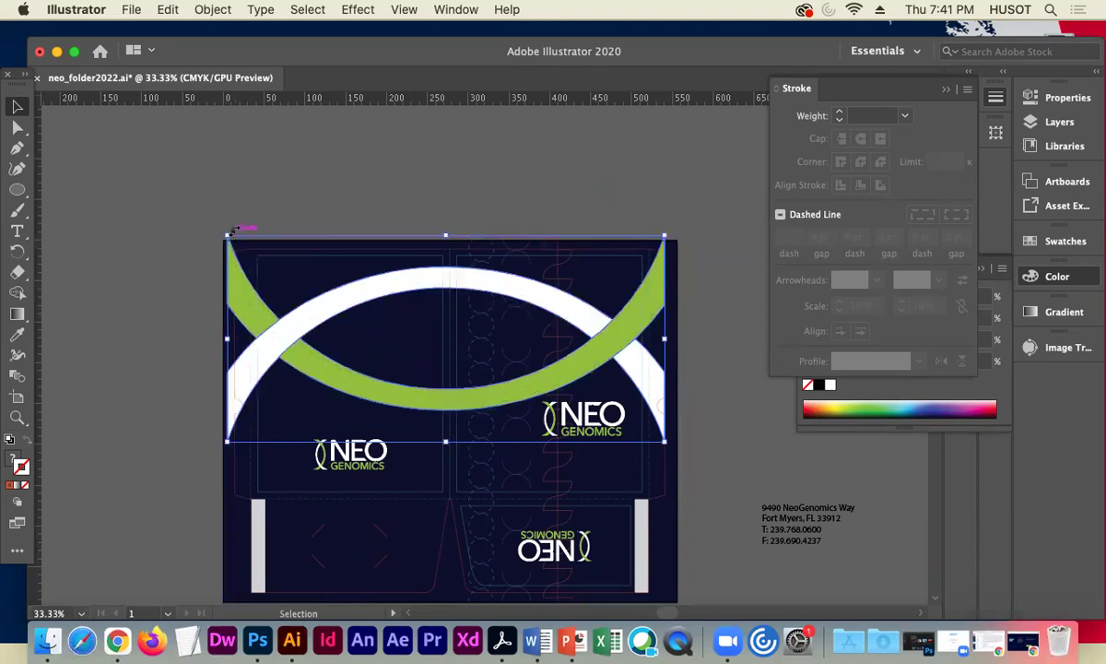
pyautogui.press('Right')
pyautogui.press('Right')
pyautogui.press('Right')
pyautogui.press('Right')
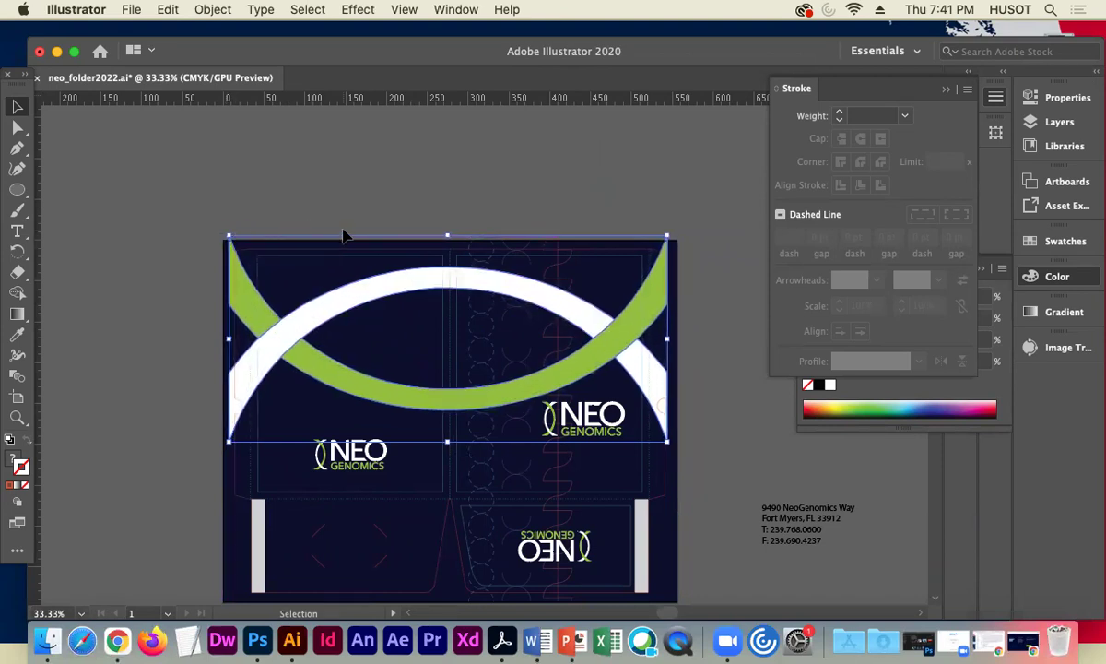
pyautogui.press('Left')
pyautogui.press('Right')
pyautogui.press('Left')
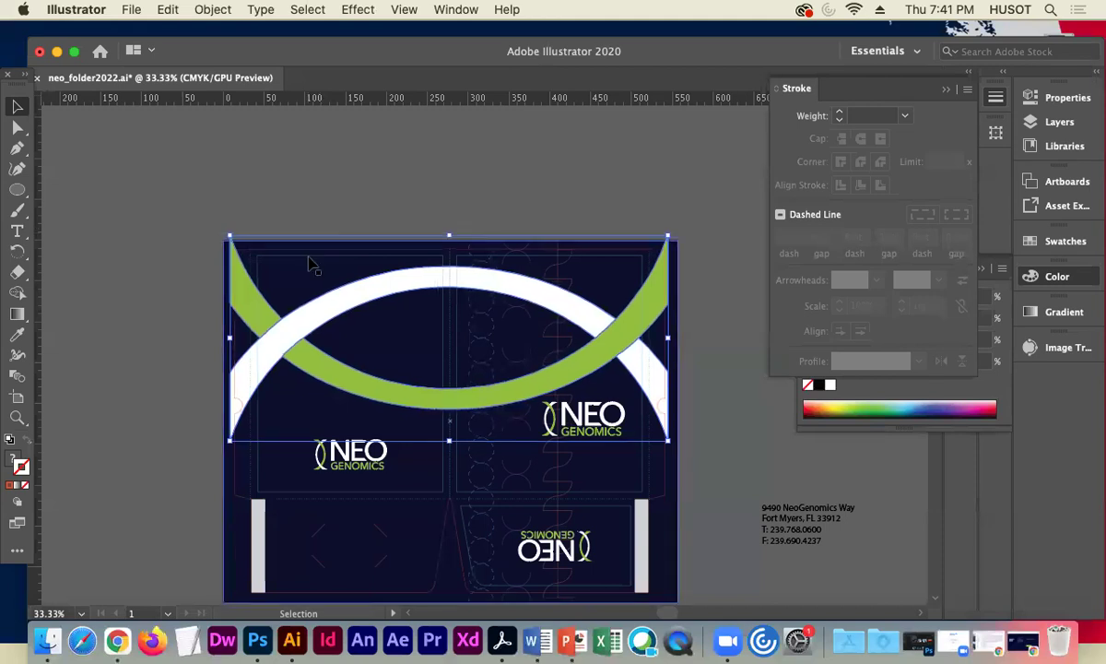
# Lower the opacity of the large arc group to 20%.
pyautogui.click(1033, 97)
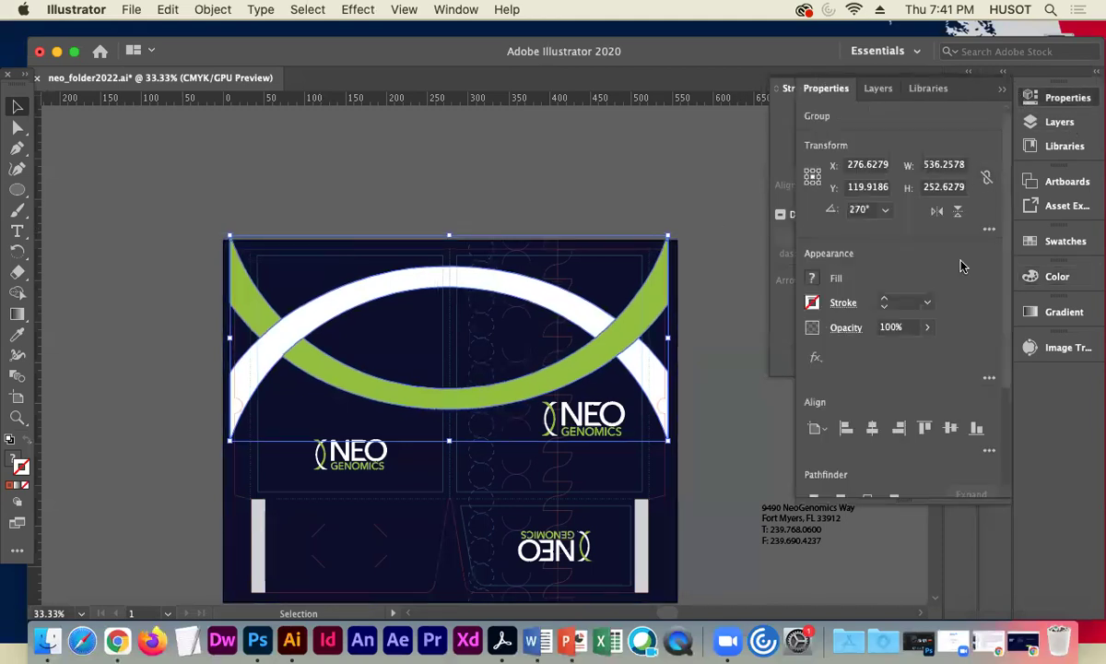
pyautogui.click(930, 329)
pyautogui.moveTo(925, 350); pyautogui.dragTo(888, 358)
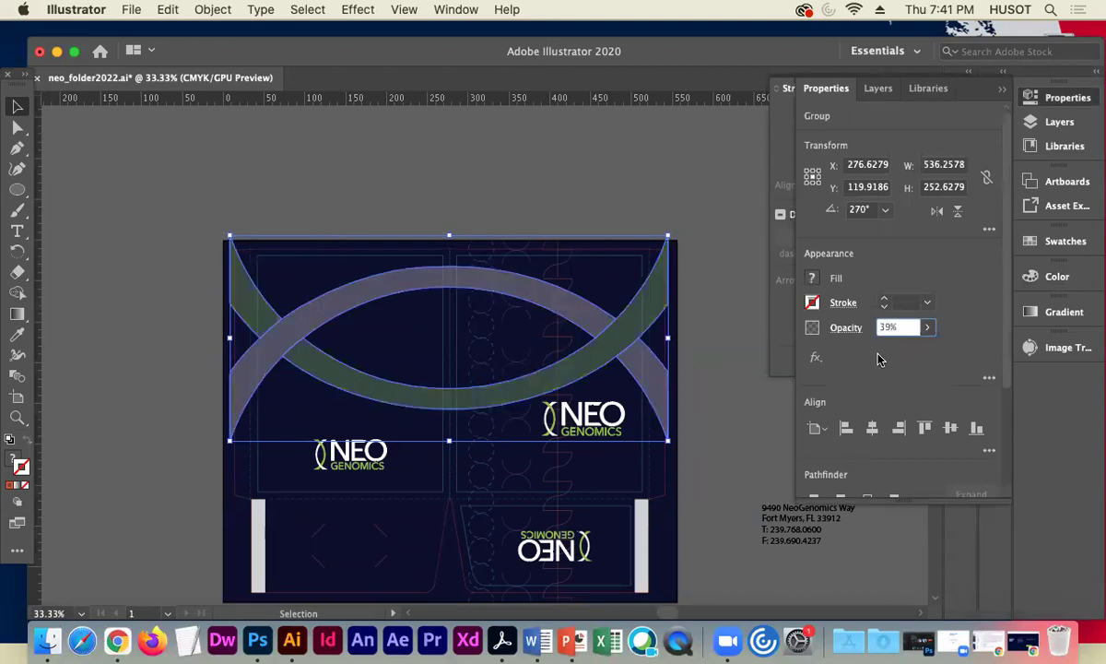
pyautogui.click(926, 330)
pyautogui.moveTo(887, 351); pyautogui.dragTo(872, 350)
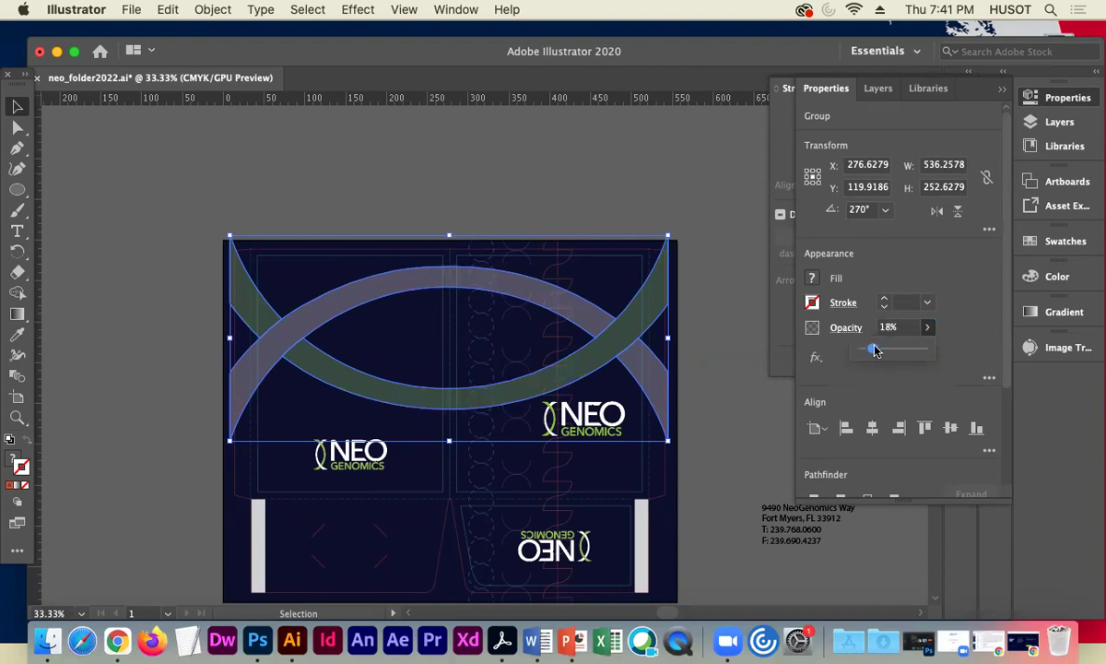
pyautogui.moveTo(876, 351); pyautogui.dragTo(874, 349)
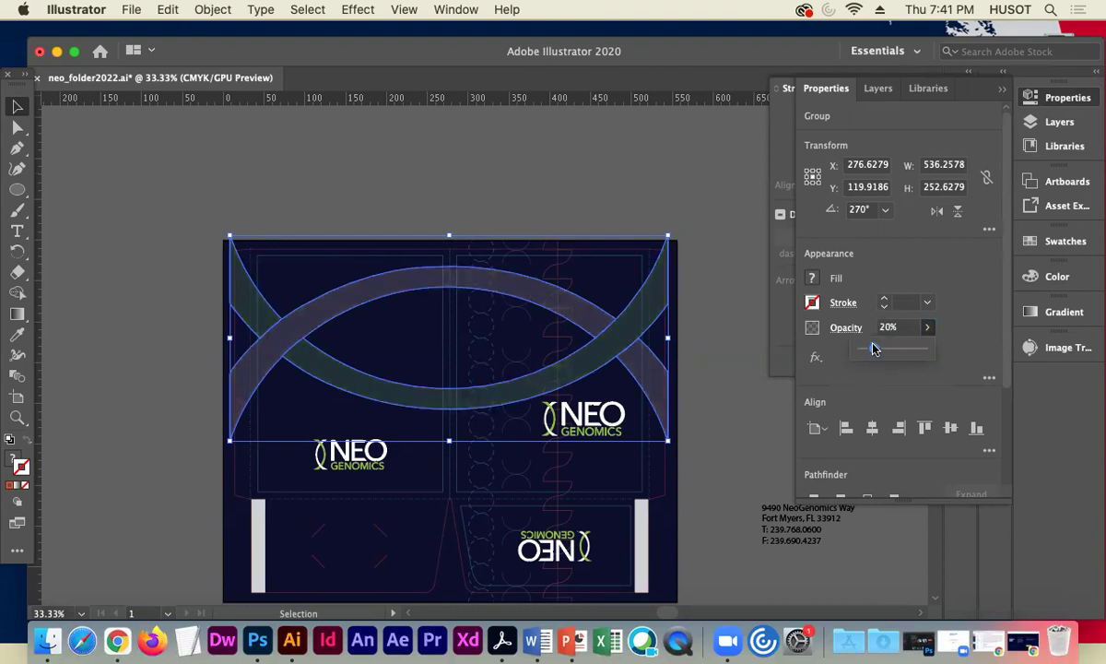
pyautogui.click(588, 195)
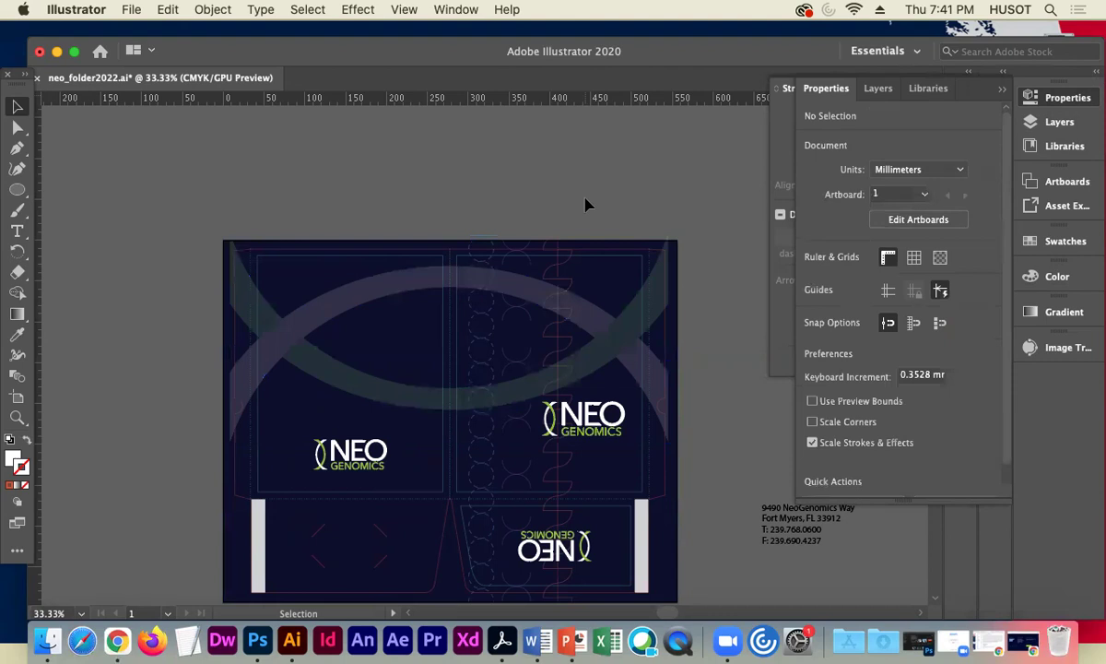
# Send the large arcs together with the navy background to the back, behind the outline columns and logos.
pyautogui.click(351, 300)
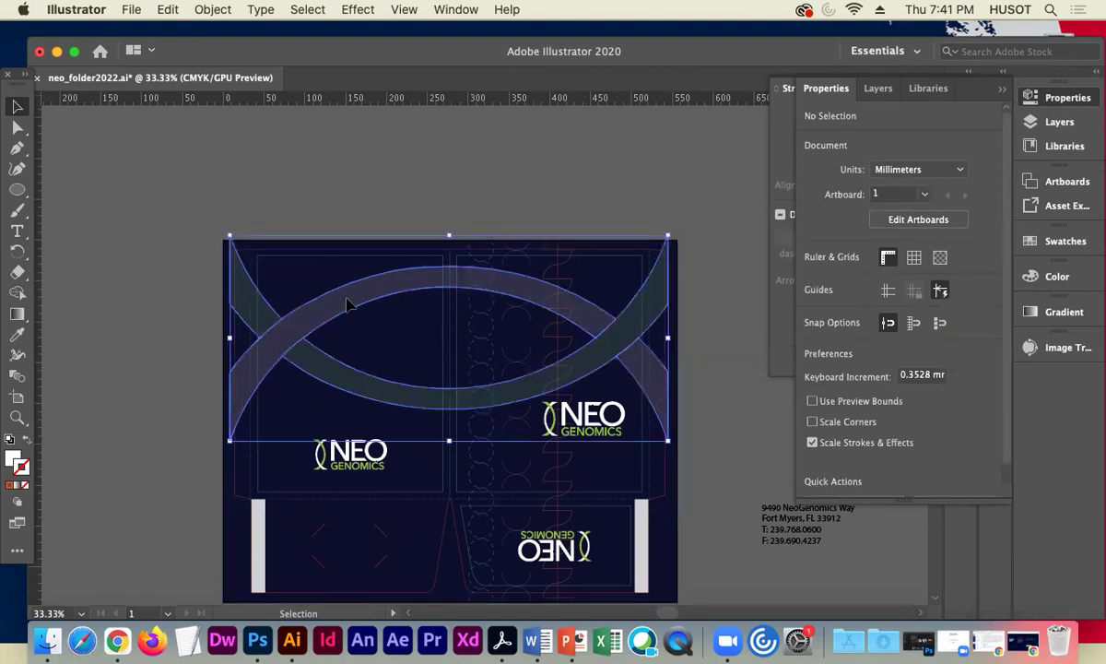
pyautogui.keyDown('shift'); pyautogui.click(410, 350); pyautogui.keyUp('shift')
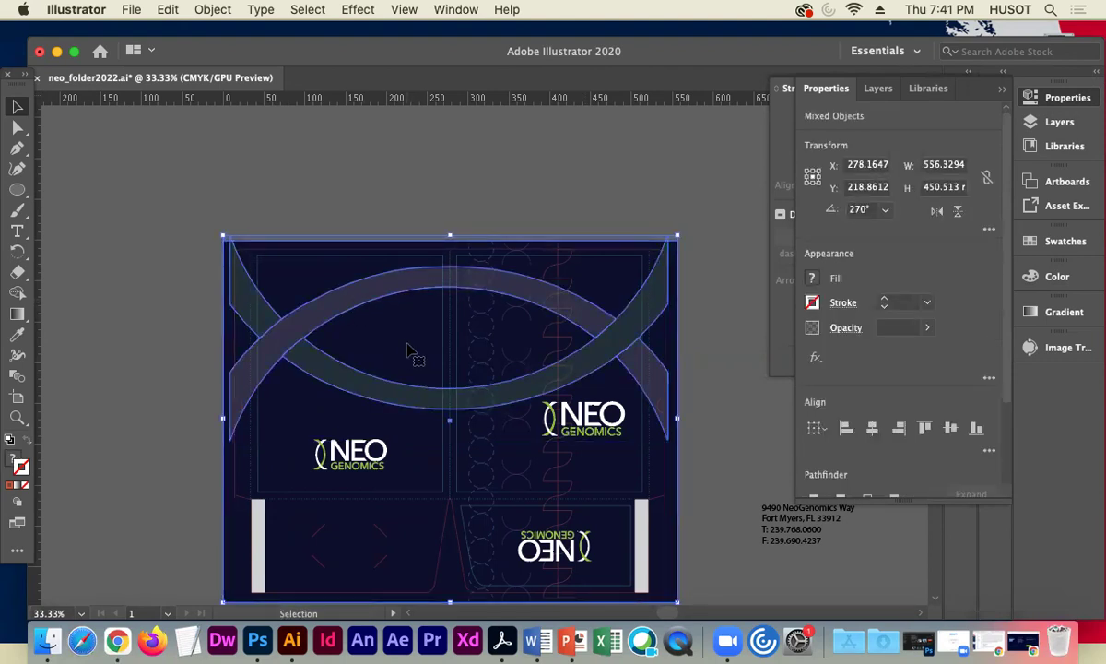
pyautogui.rightClick(407, 348)
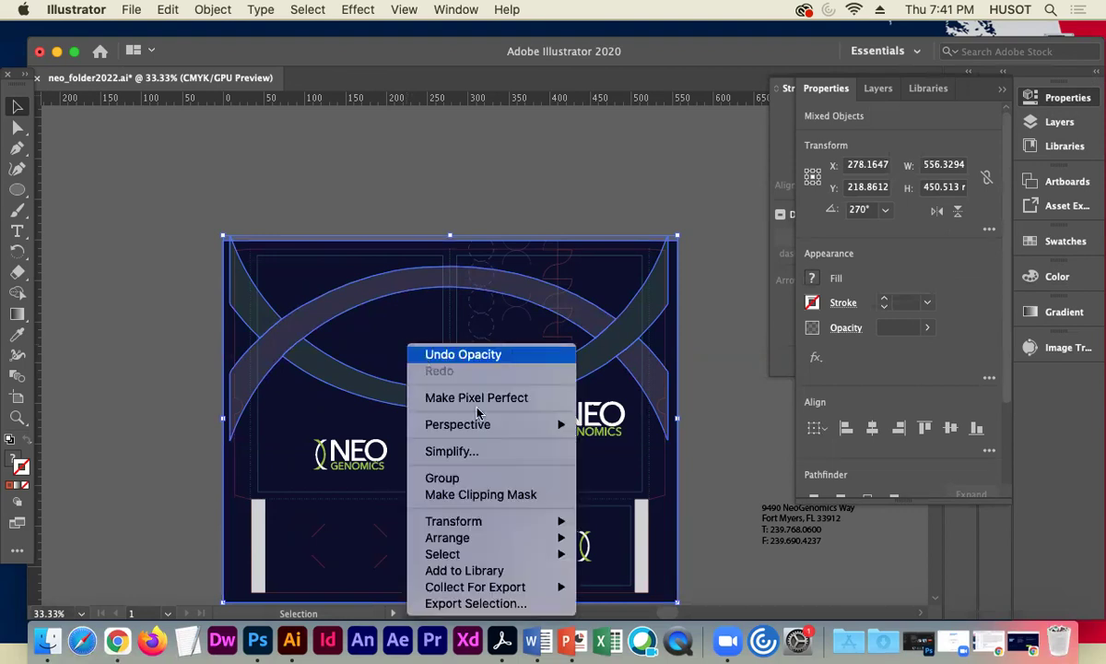
pyautogui.moveTo(555, 538)
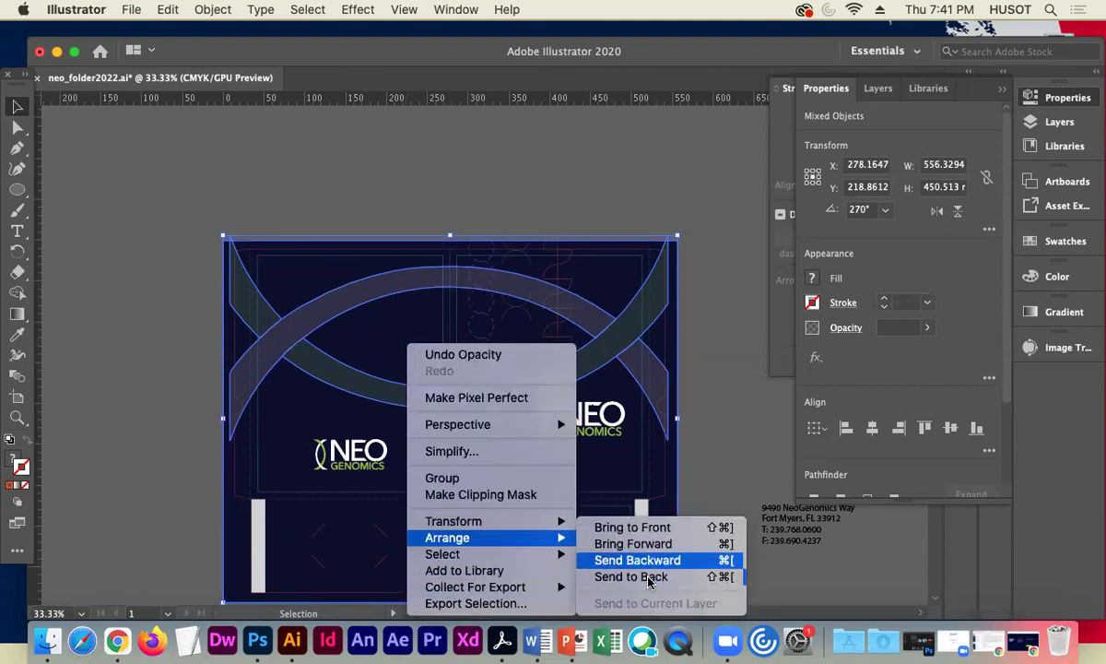
pyautogui.click(599, 577)
pyautogui.click(169, 301)
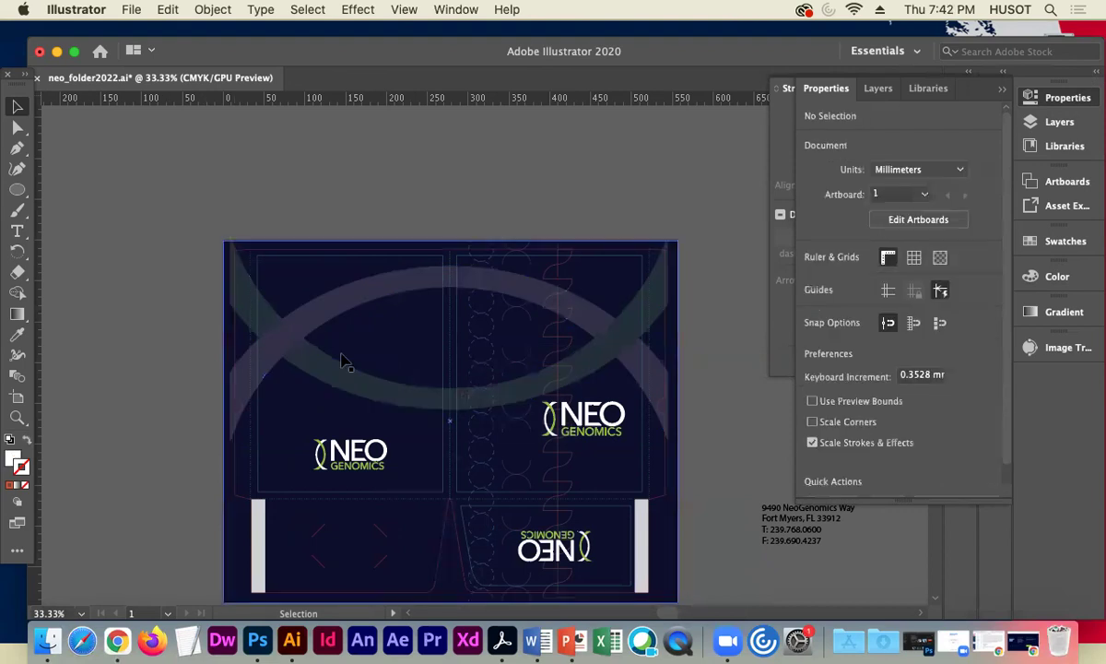
# Check how the arcs overlap the outline columns at closer range and reduce the arc group's opacity to 12%.
pyautogui.press('a')
pyautogui.scroll(3, 466, 350)
pyautogui.press('v')
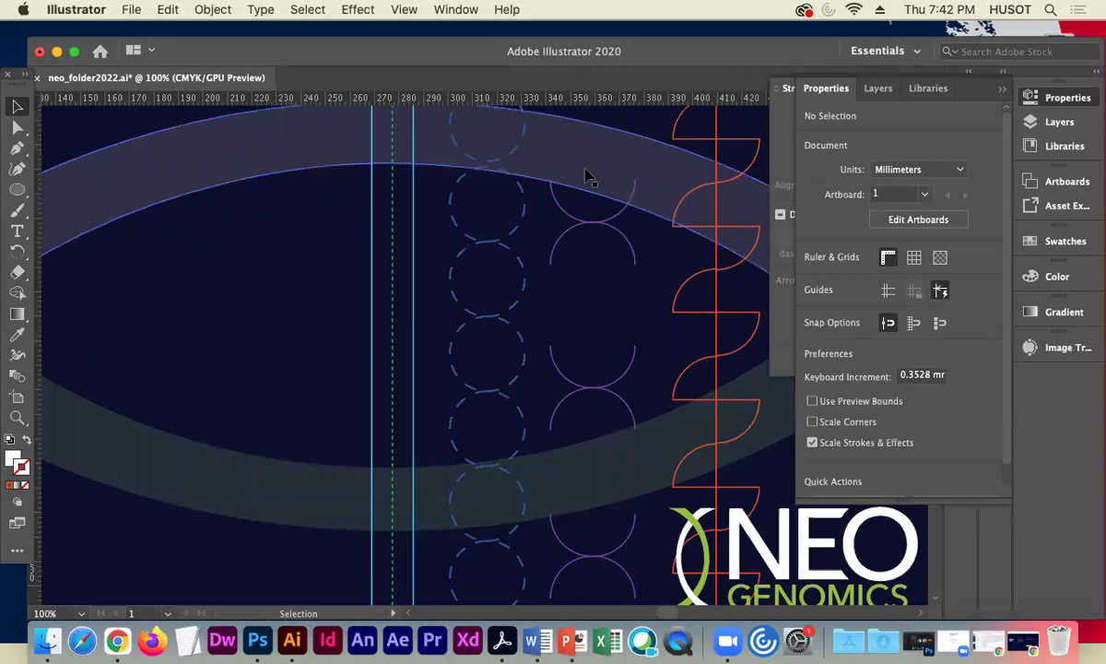
pyautogui.press('super+minus')
pyautogui.press('super+minus')
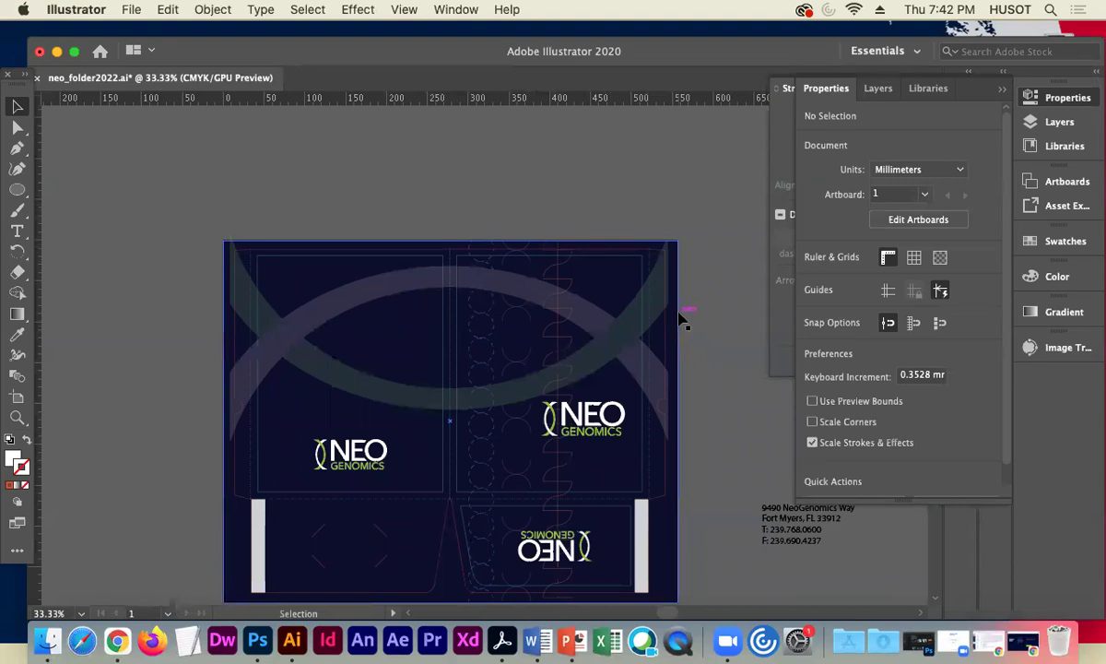
pyautogui.click(680, 317)
pyautogui.click(650, 316)
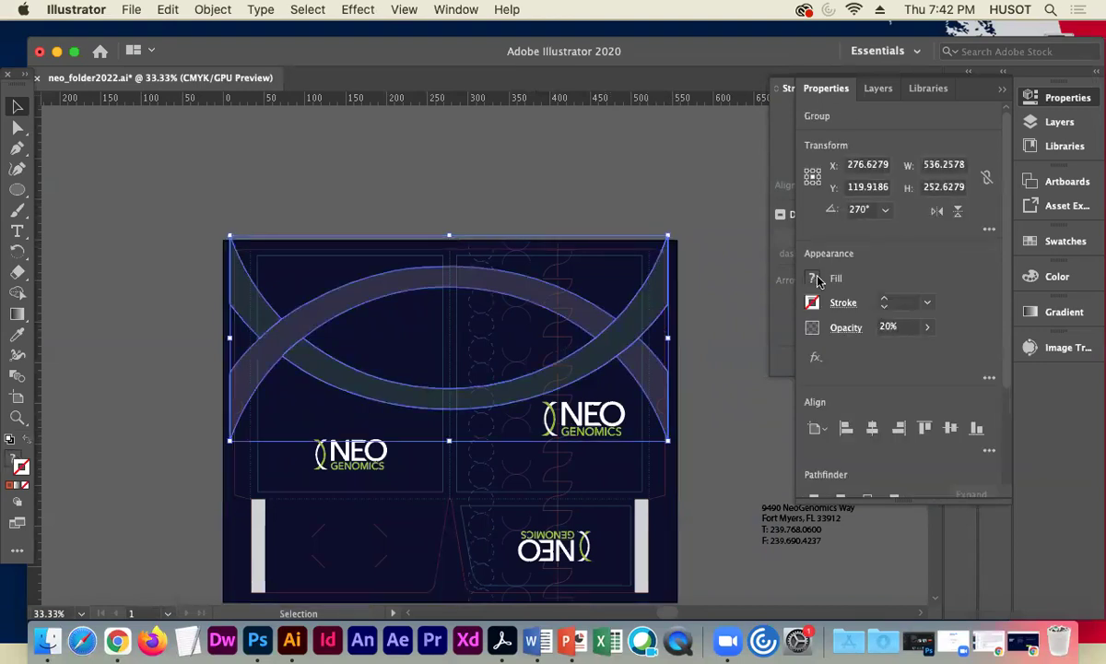
pyautogui.click(926, 329)
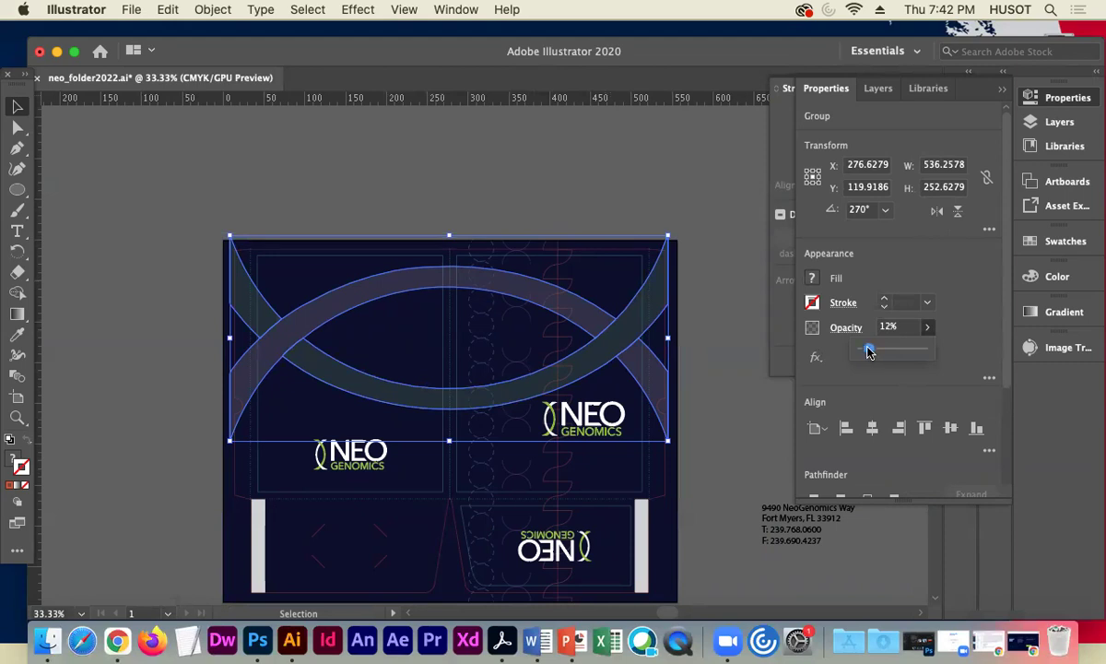
pyautogui.click(708, 212)
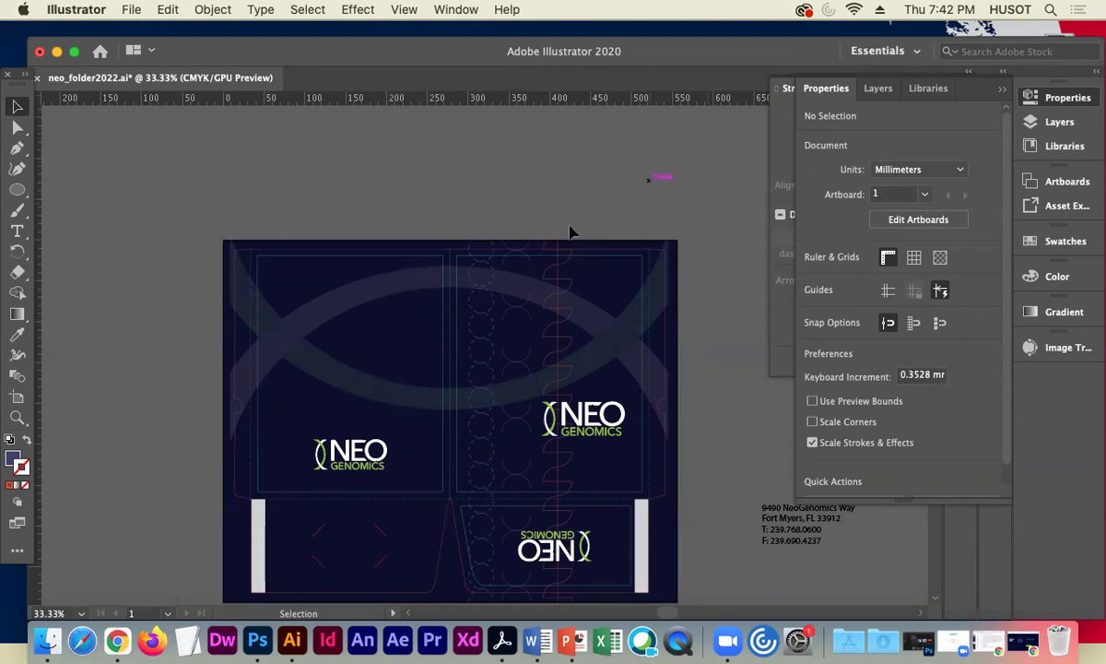
# Reduce the opacity of the large arc group across the covers to 7%.
pyautogui.click(390, 289)
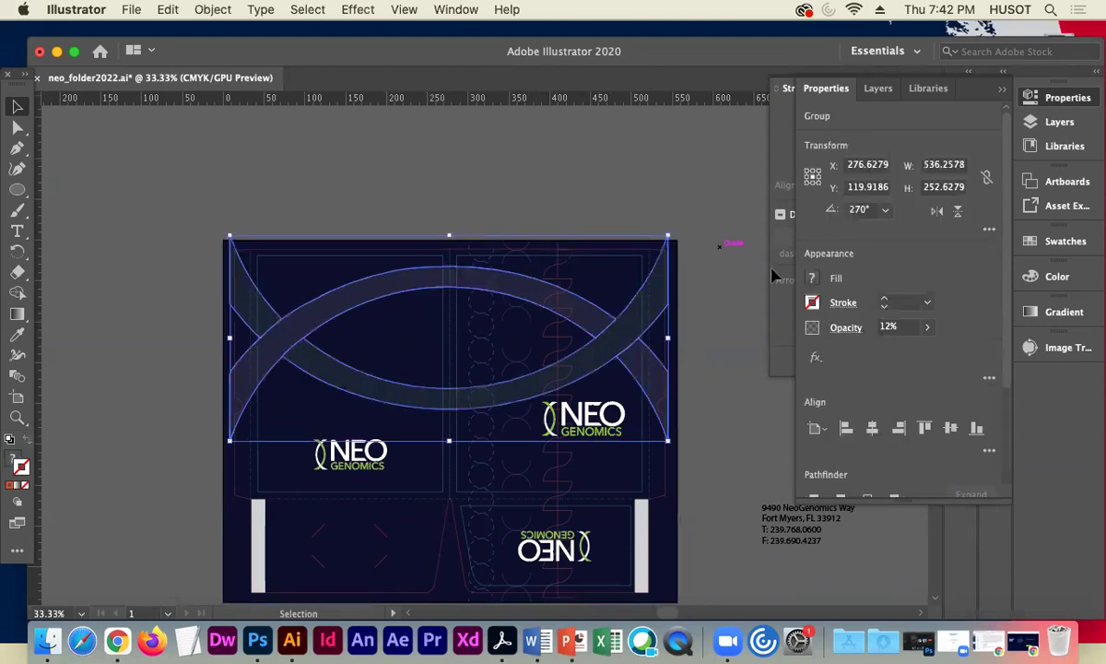
pyautogui.click(882, 328)
pyautogui.click(595, 184)
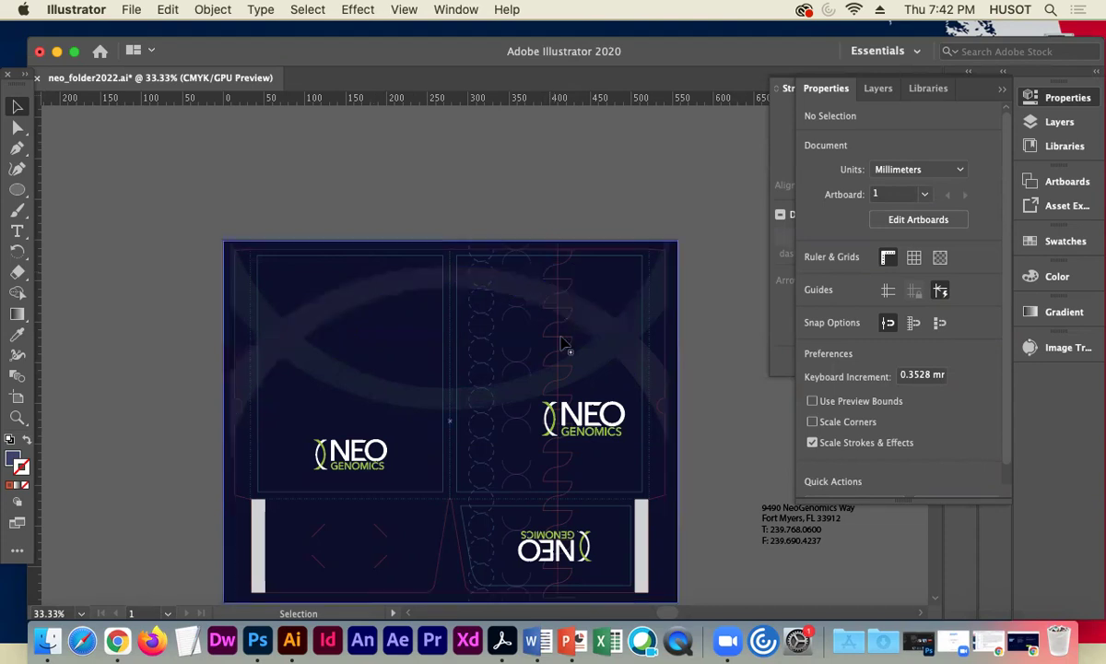
pyautogui.click(586, 419)
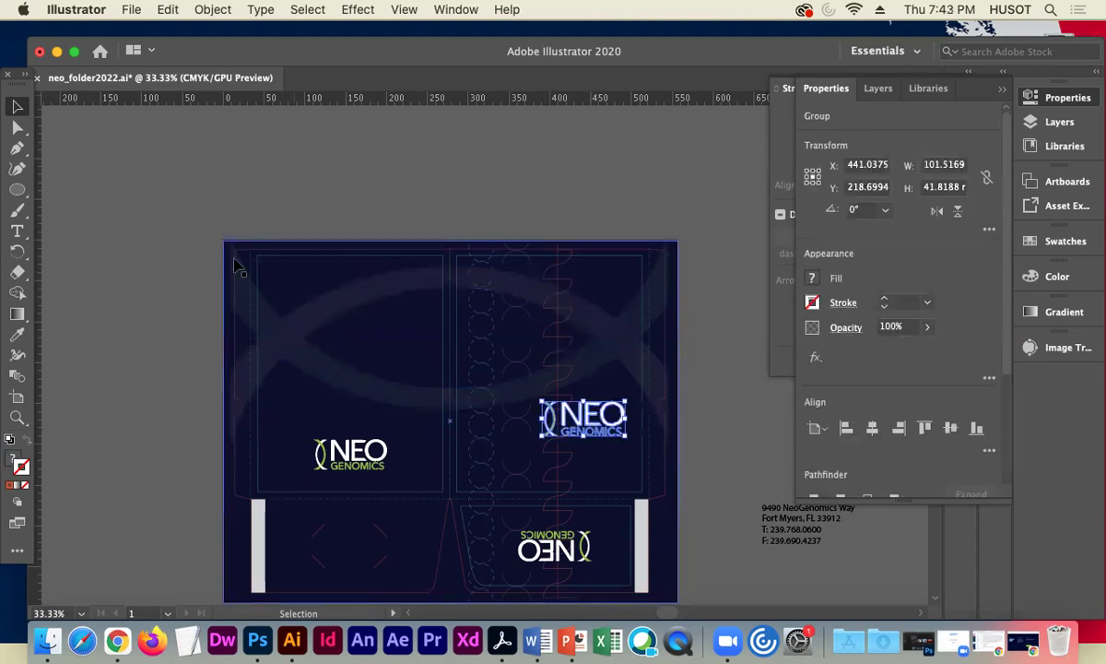
pyautogui.click(143, 237)
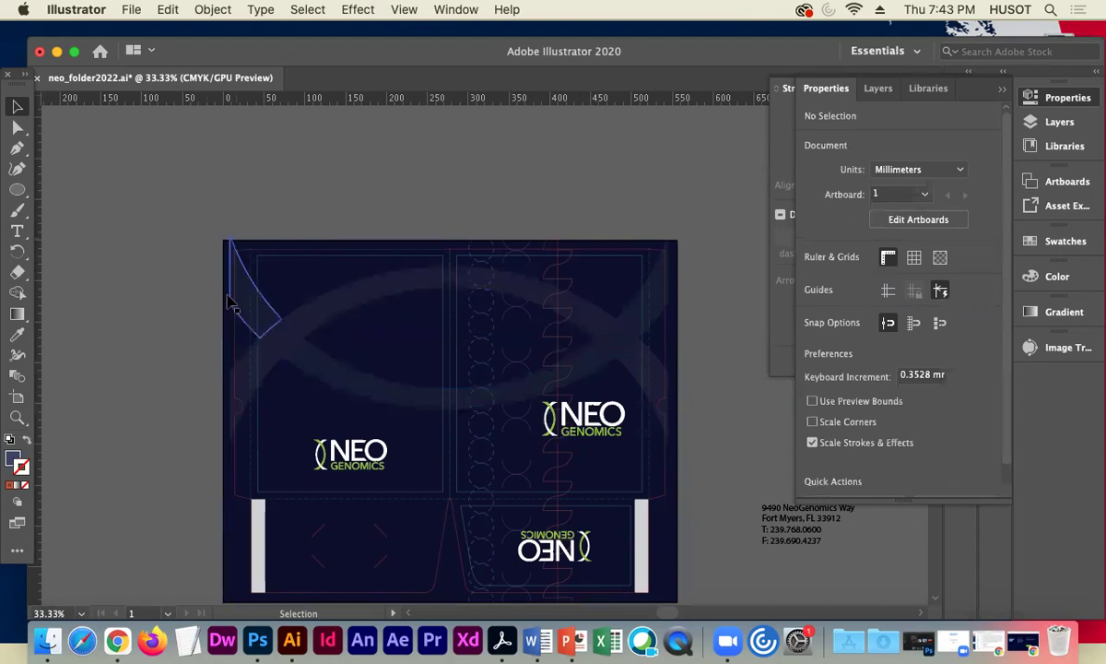
# Duplicate the large arc group, scale the copy to about 234 mm wide, and place it over the pocket flap below the back cover.
pyautogui.click(359, 302)
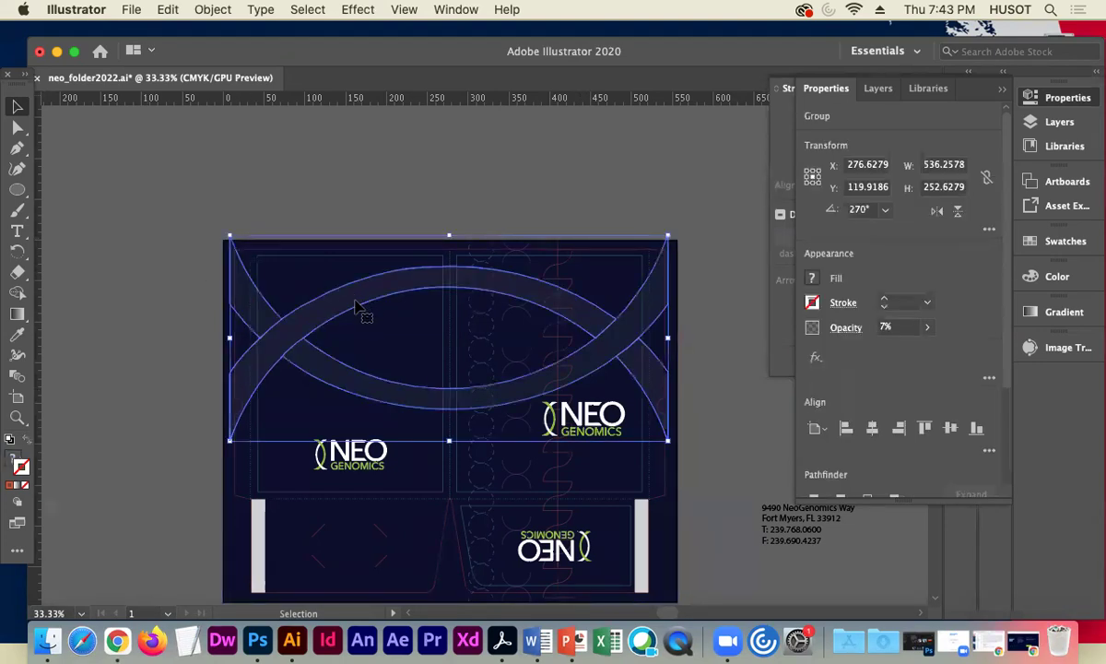
pyautogui.press('a')
pyautogui.press('v')
pyautogui.moveTo(357, 310); pyautogui.dragTo(393, 326)
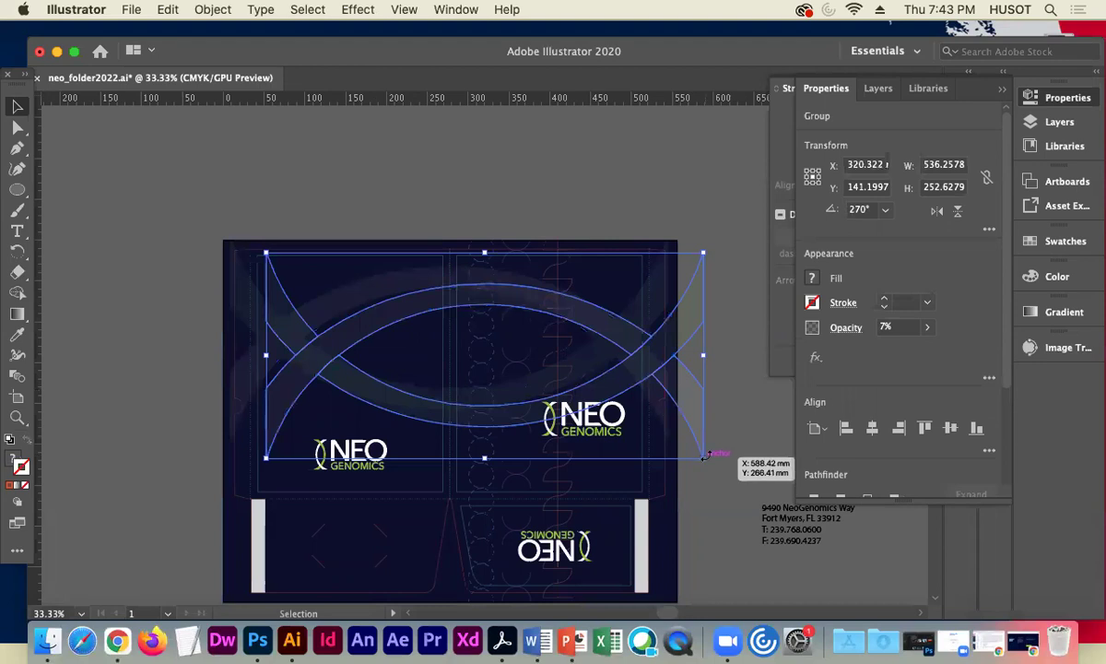
pyautogui.moveTo(703, 457); pyautogui.dragTo(403, 295)
pyautogui.moveTo(312, 263); pyautogui.dragTo(255, 476)
pyautogui.moveTo(440, 561); pyautogui.dragTo(439, 565)
pyautogui.moveTo(358, 502); pyautogui.dragTo(360, 530)
# Nudge the small arc copy up about 2 mm within the pocket flap outline.
pyautogui.press('super+equal')
pyautogui.press('super+equal')
pyautogui.press('super+equal')
pyautogui.press('super+equal')
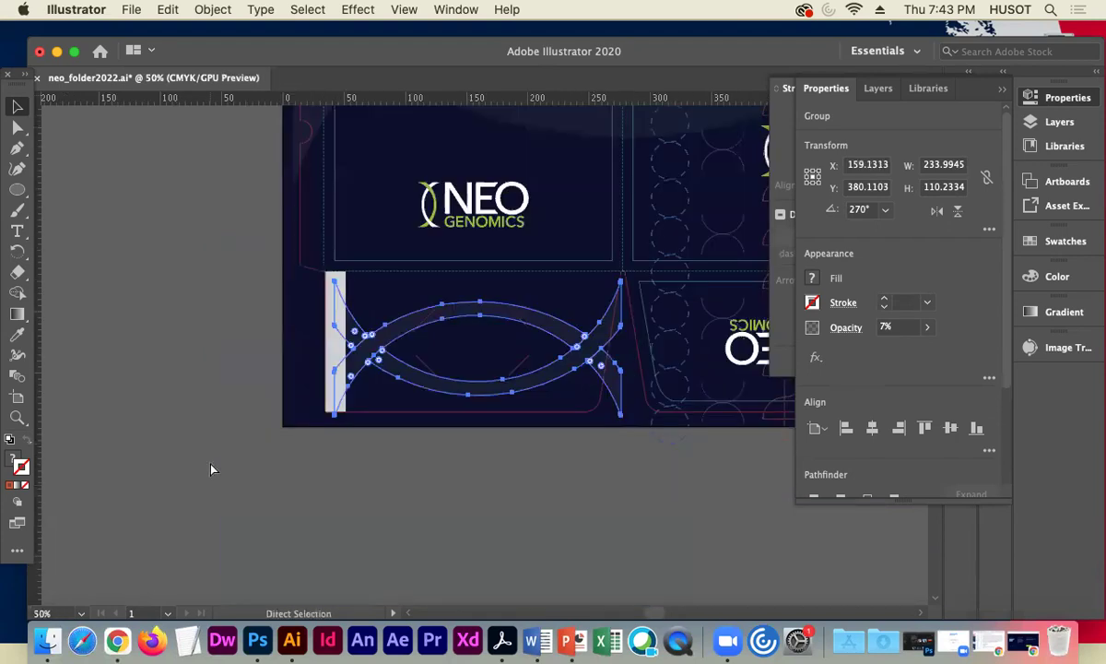
pyautogui.press('super+minus')
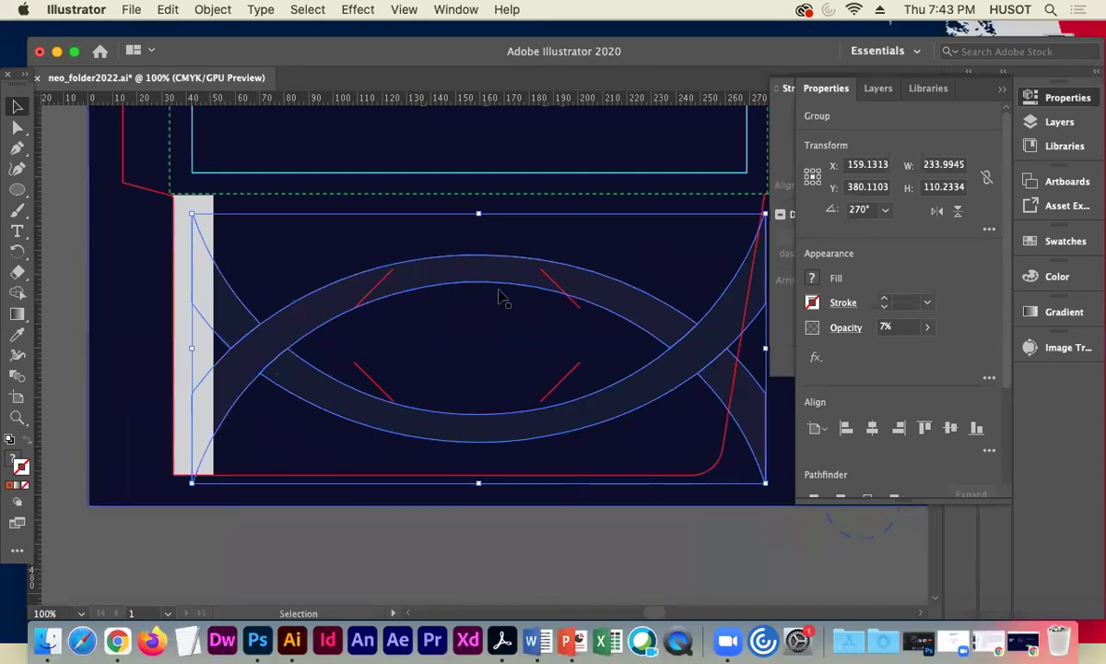
pyautogui.press('Up')
pyautogui.press('Left')
pyautogui.press('Left')
pyautogui.press('Left')
pyautogui.press('Left')
pyautogui.press('Left')
pyautogui.press('Left')
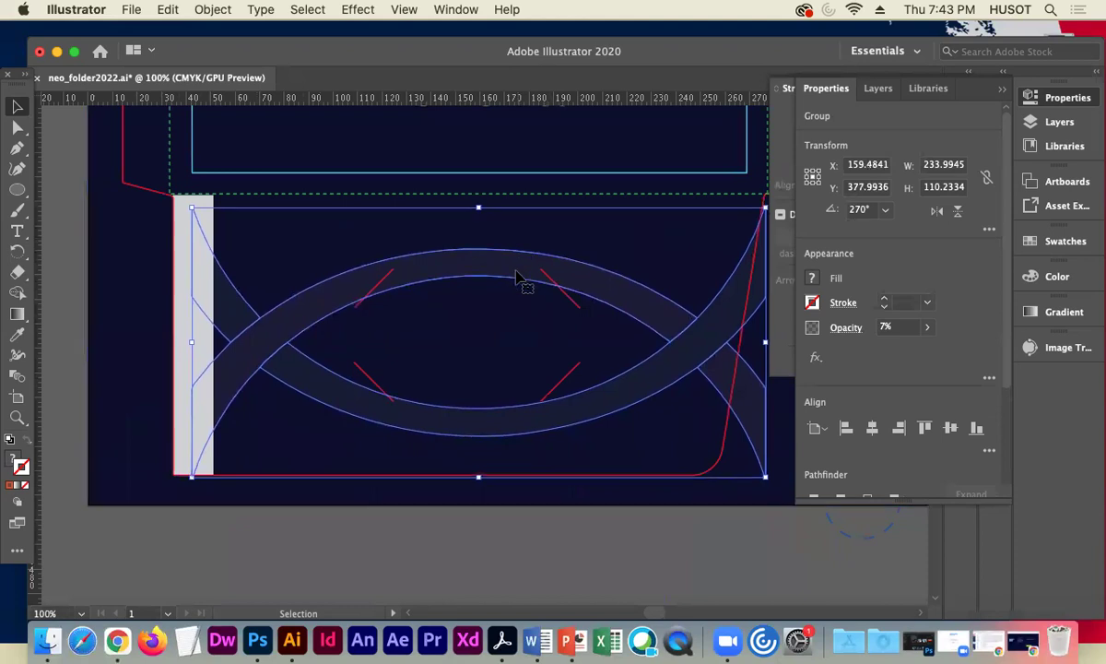
pyautogui.moveTo(699, 239); pyautogui.dragTo(606, 253)
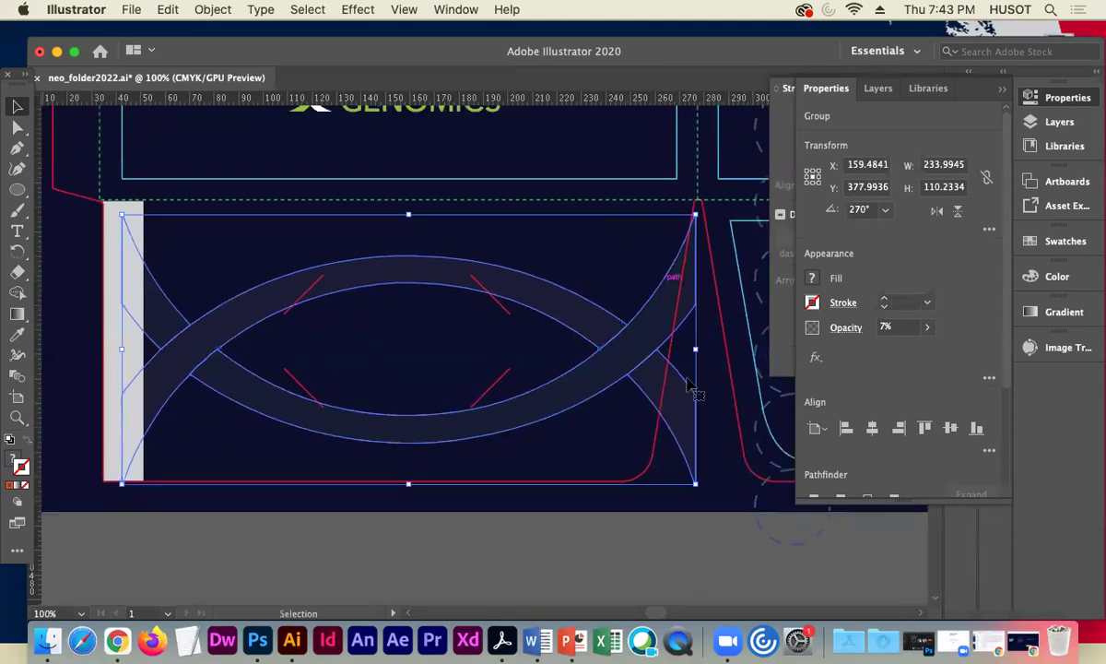
pyautogui.click(718, 573)
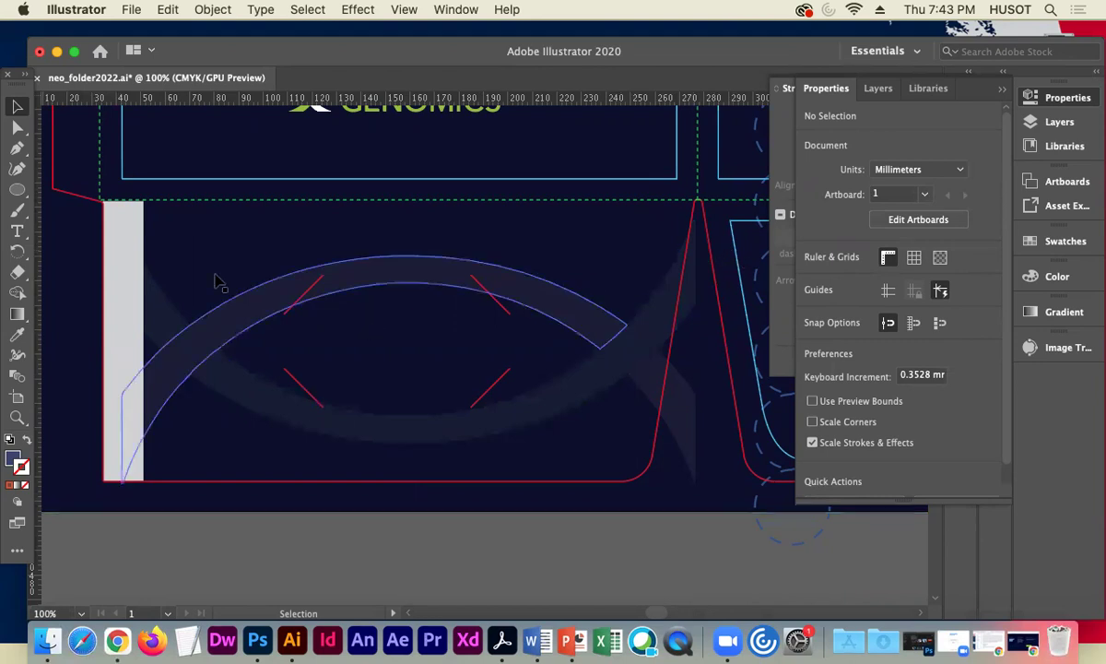
# Enlarge the small arcs from their lower-left corner so they extend across the grey glue tab beyond the flap's outer edge.
pyautogui.click(136, 292)
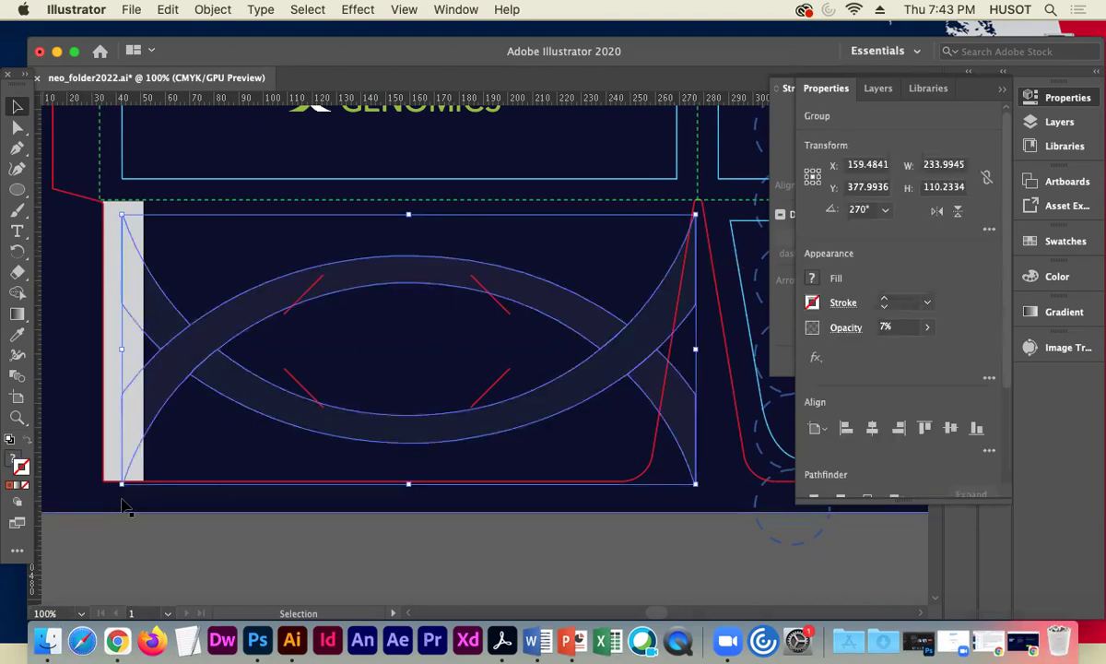
pyautogui.moveTo(120, 486); pyautogui.dragTo(90, 498)
pyautogui.click(170, 548)
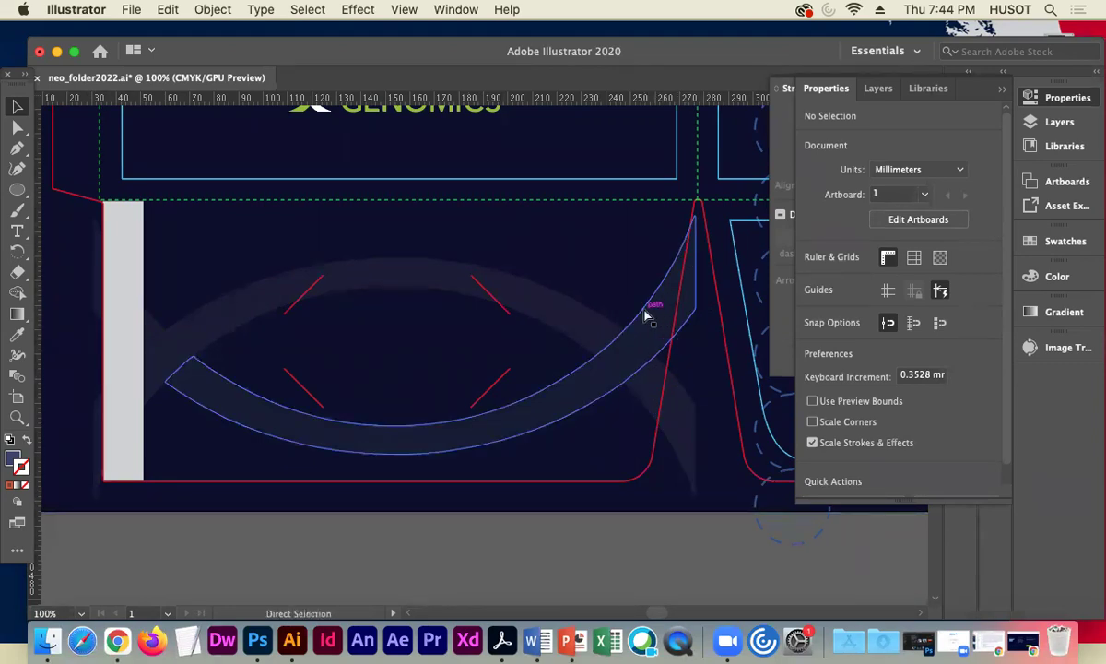
# Scale the back cover's NEO Genomics logo down to about 57 mm wide.
pyautogui.press('super+minus')
pyautogui.press('super+minus')
pyautogui.press('super+minus')
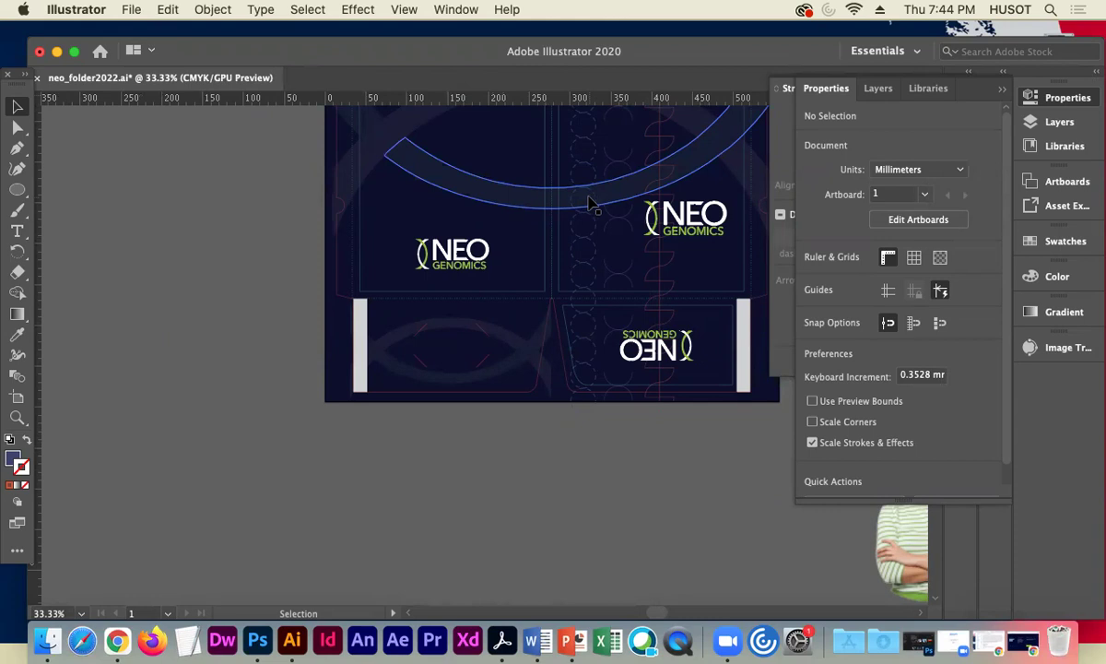
pyautogui.press('space')
pyautogui.moveTo(573, 162); pyautogui.dragTo(437, 274)
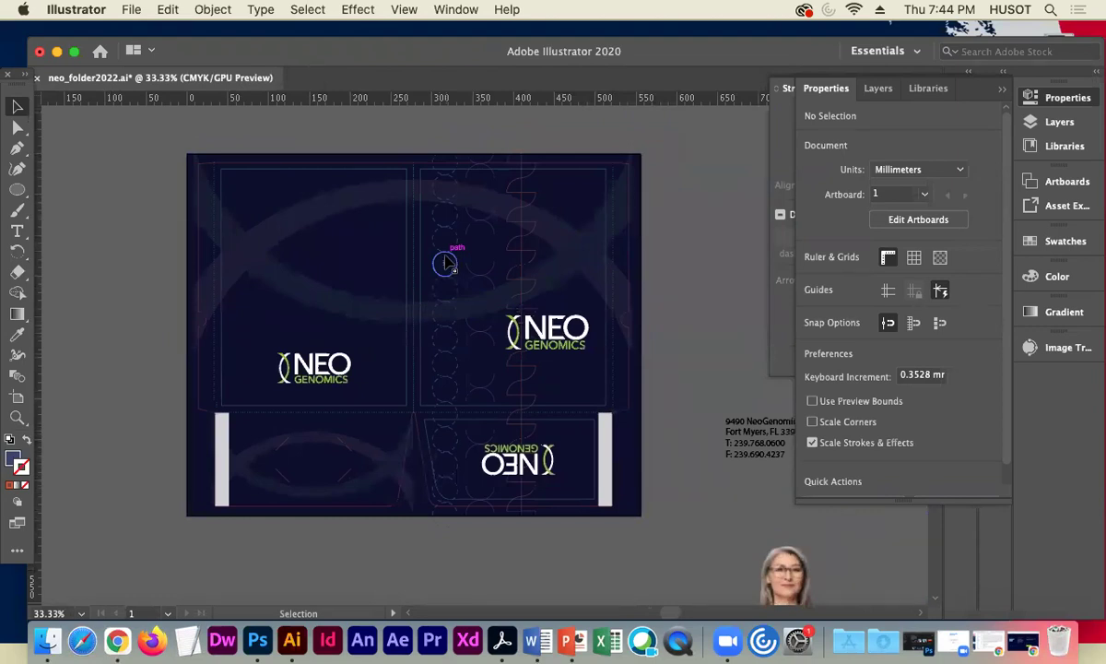
pyautogui.click(352, 382)
pyautogui.moveTo(351, 382); pyautogui.dragTo(319, 368)
pyautogui.click(155, 371)
pyautogui.click(106, 345)
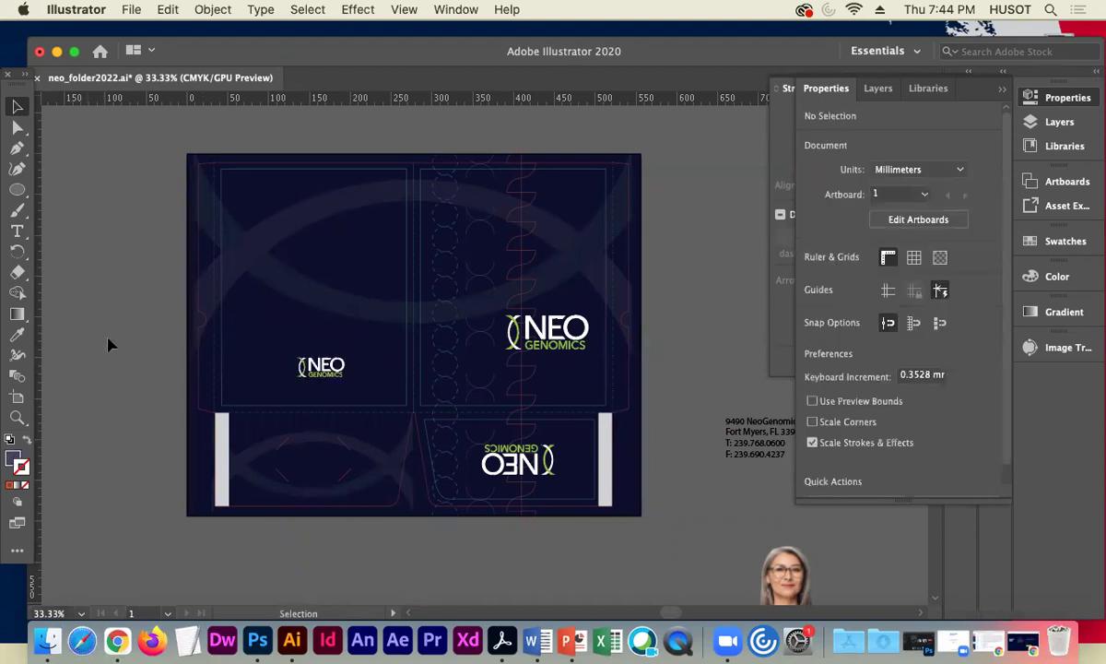
# Show the document guides and align the small logo's centre to the vertical guide in the middle of the back cover.
pyautogui.click(325, 370)
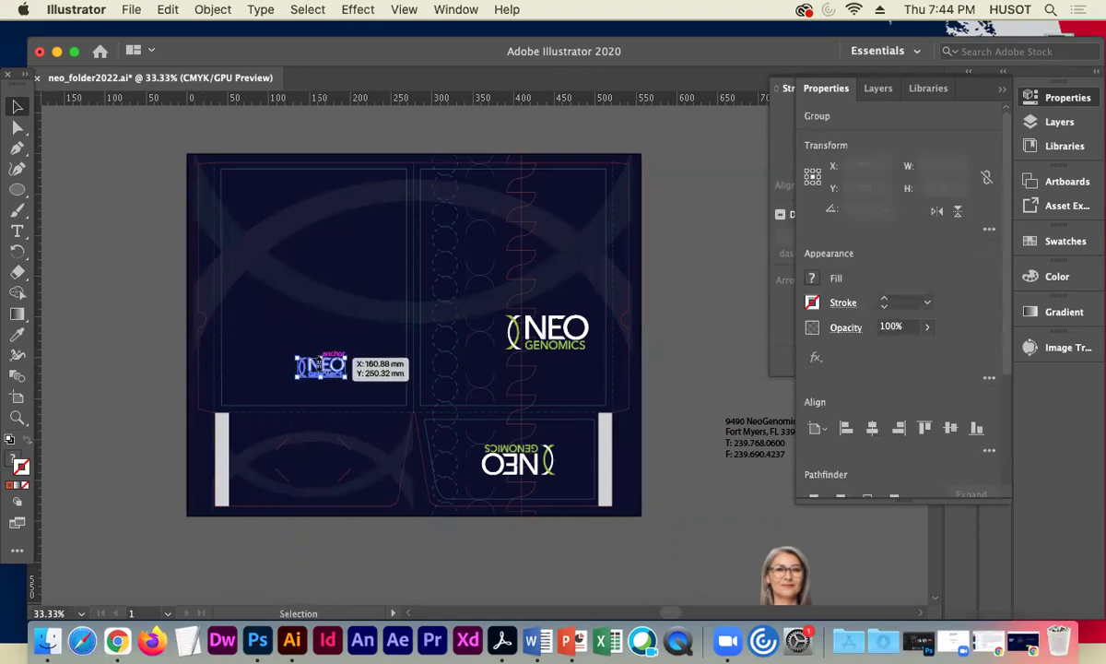
pyautogui.moveTo(323, 368); pyautogui.dragTo(320, 369)
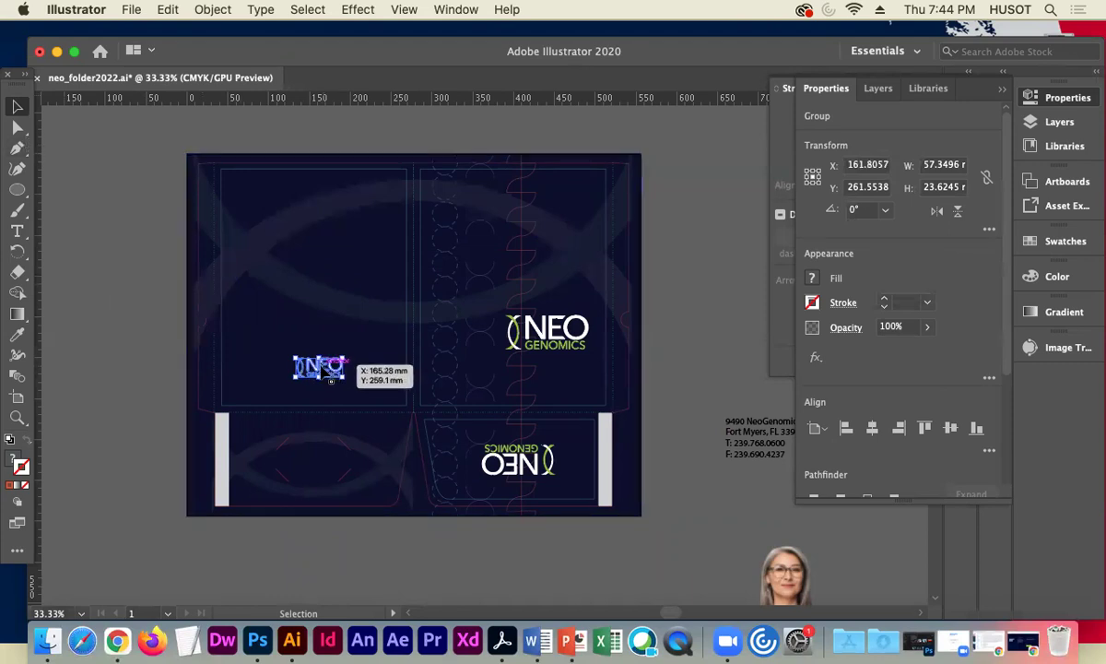
pyautogui.moveTo(41, 231); pyautogui.dragTo(96, 233)
pyautogui.moveTo(295, 253); pyautogui.dragTo(329, 388)
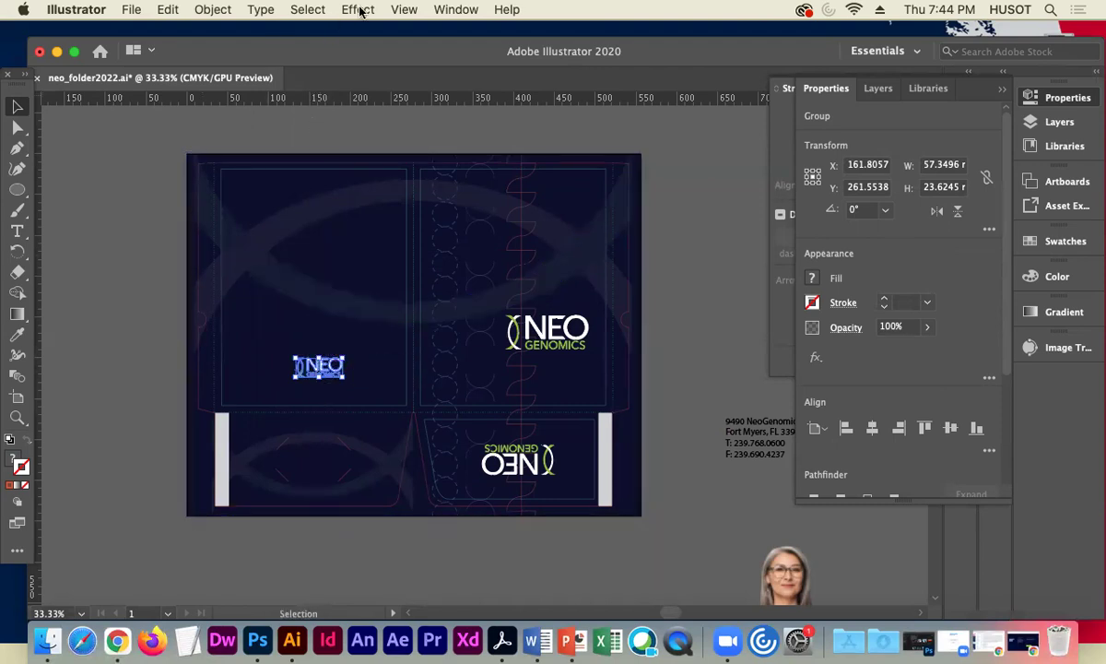
pyautogui.click(404, 9)
pyautogui.scroll(-5, 517, 461)
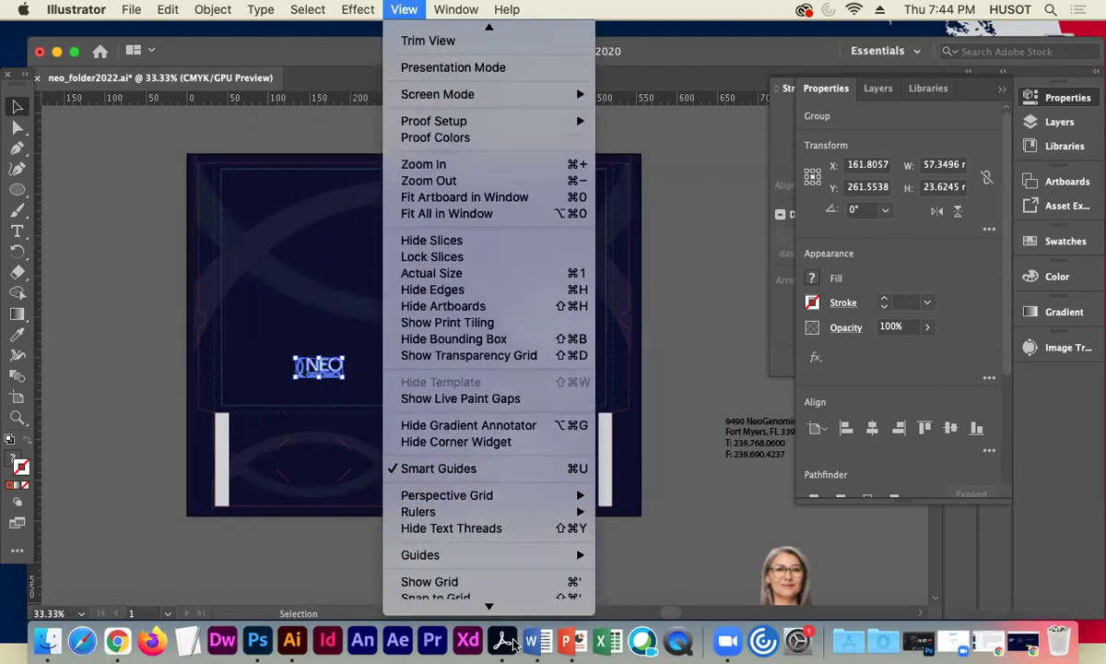
pyautogui.moveTo(516, 472)
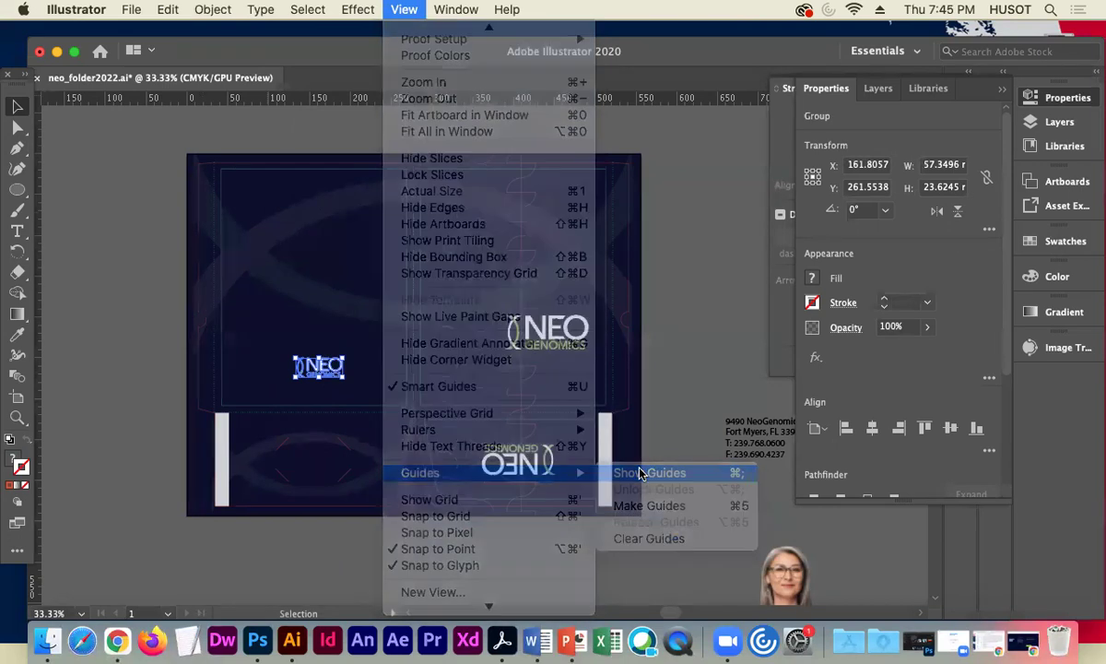
pyautogui.click(650, 472)
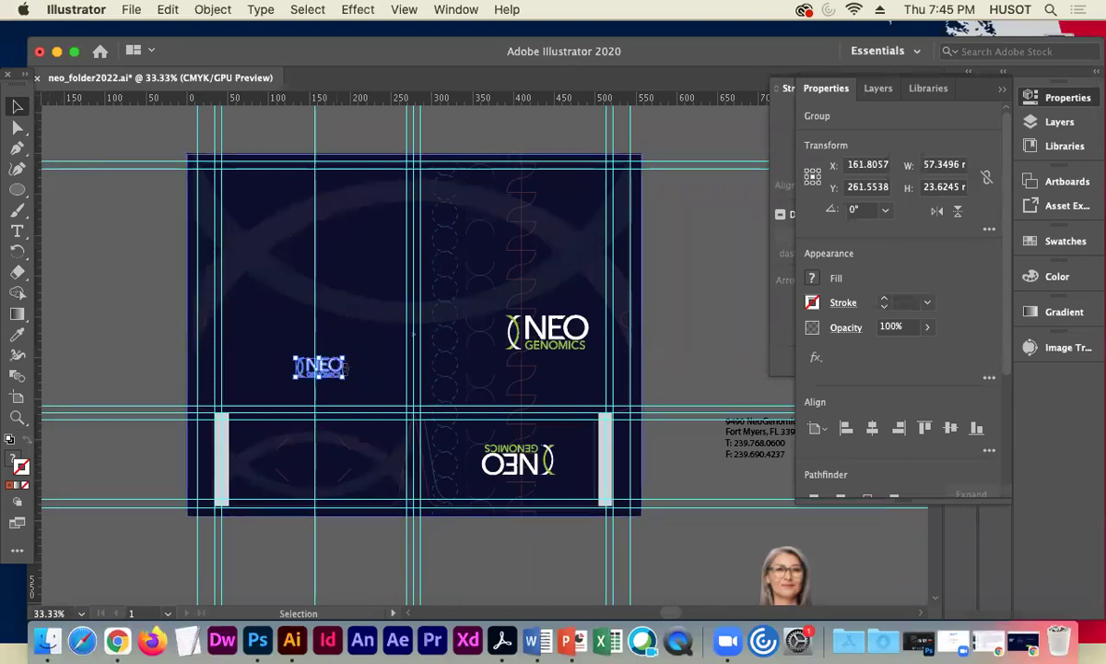
pyautogui.moveTo(345, 365); pyautogui.dragTo(319, 358)
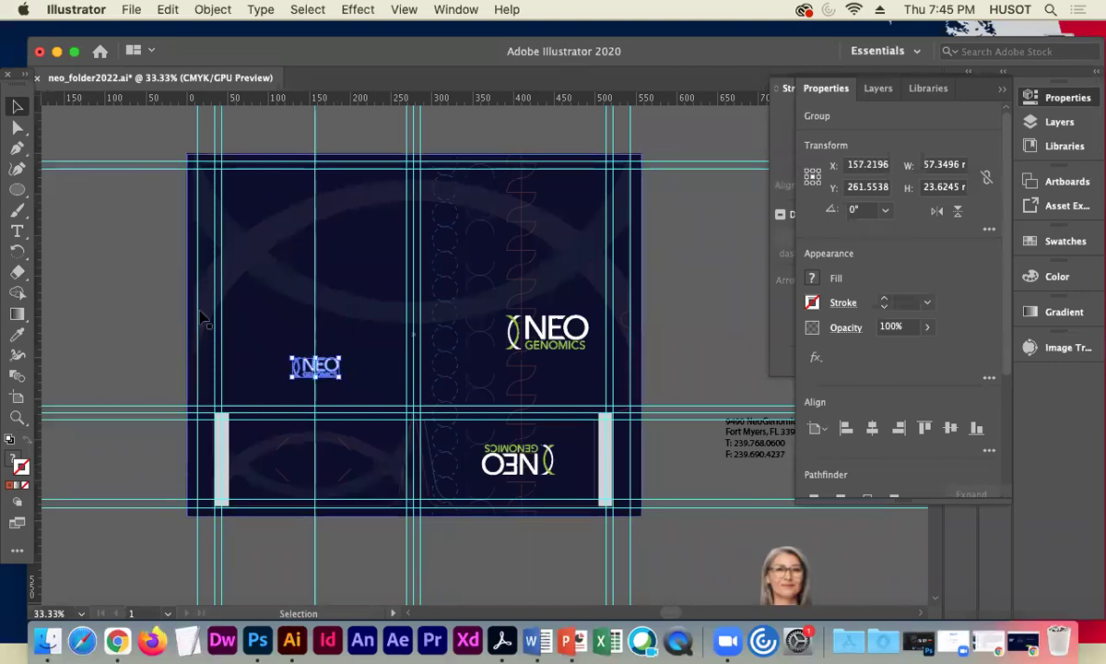
pyautogui.click(151, 298)
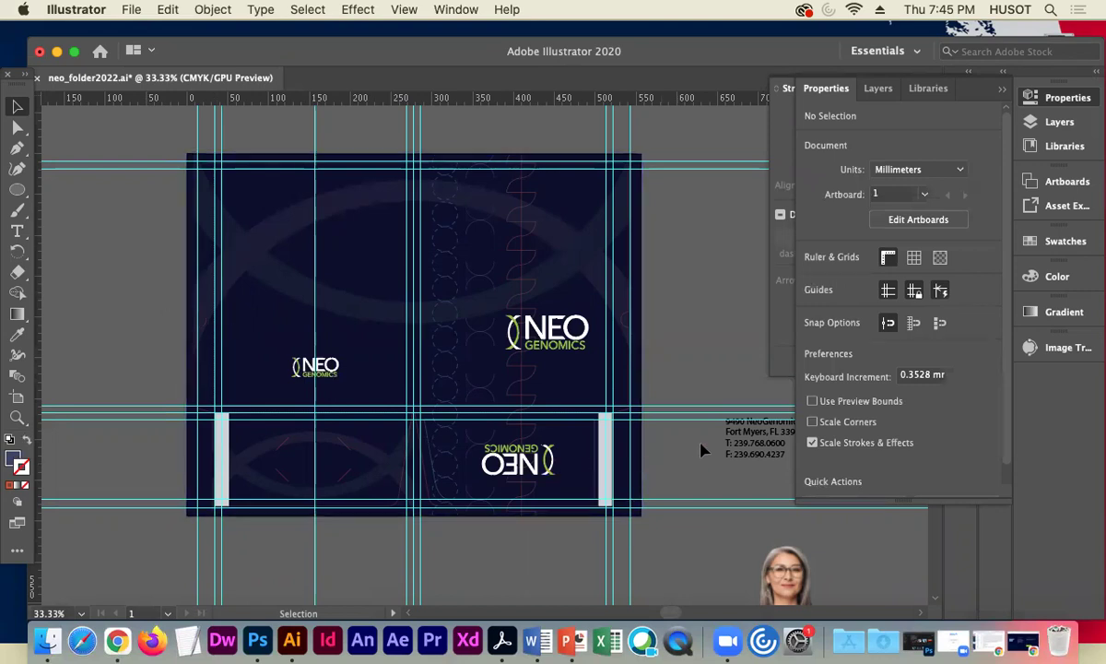
# Centre-align the company address and phone text block and place it above the small logo on the back cover.
pyautogui.moveTo(702, 427); pyautogui.dragTo(116, 306)
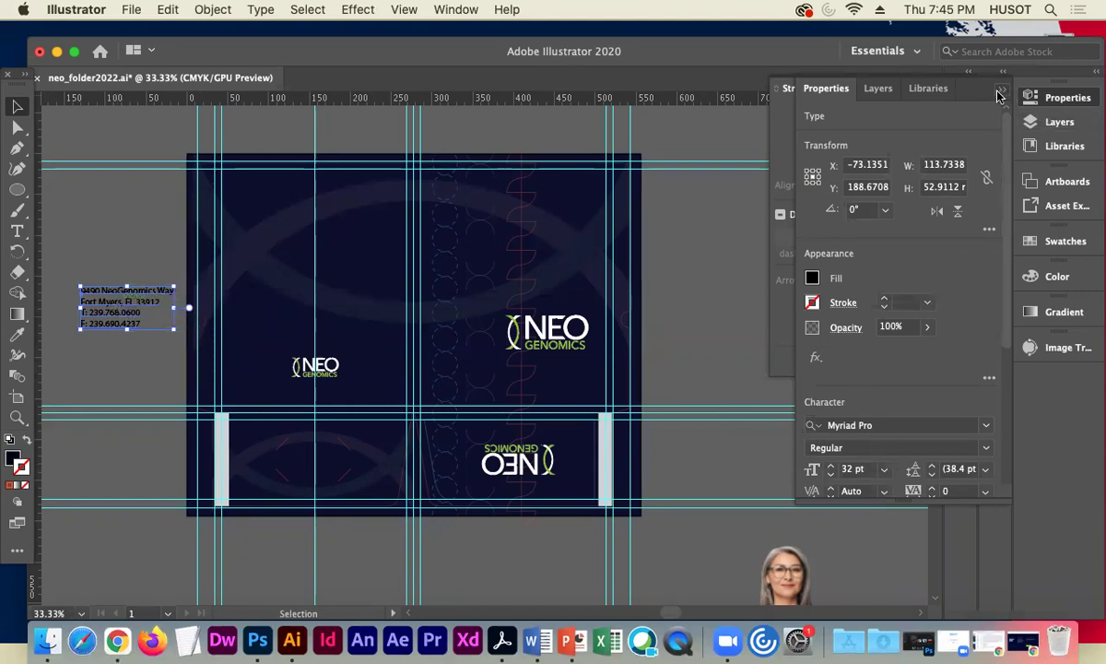
pyautogui.doubleClick(945, 92)
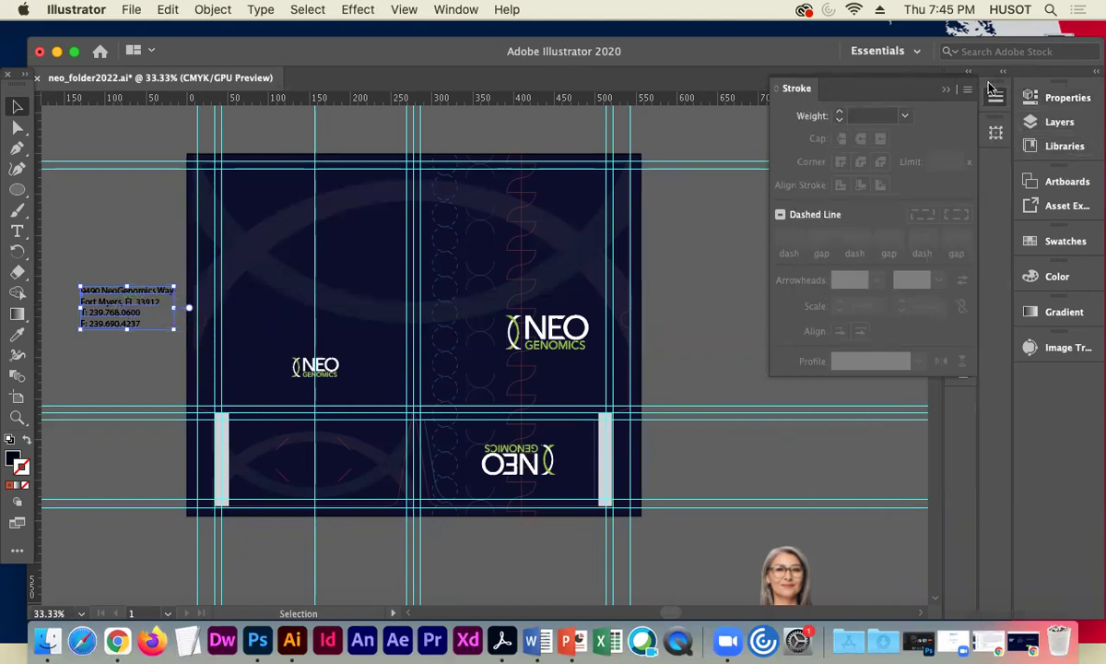
pyautogui.click(949, 90)
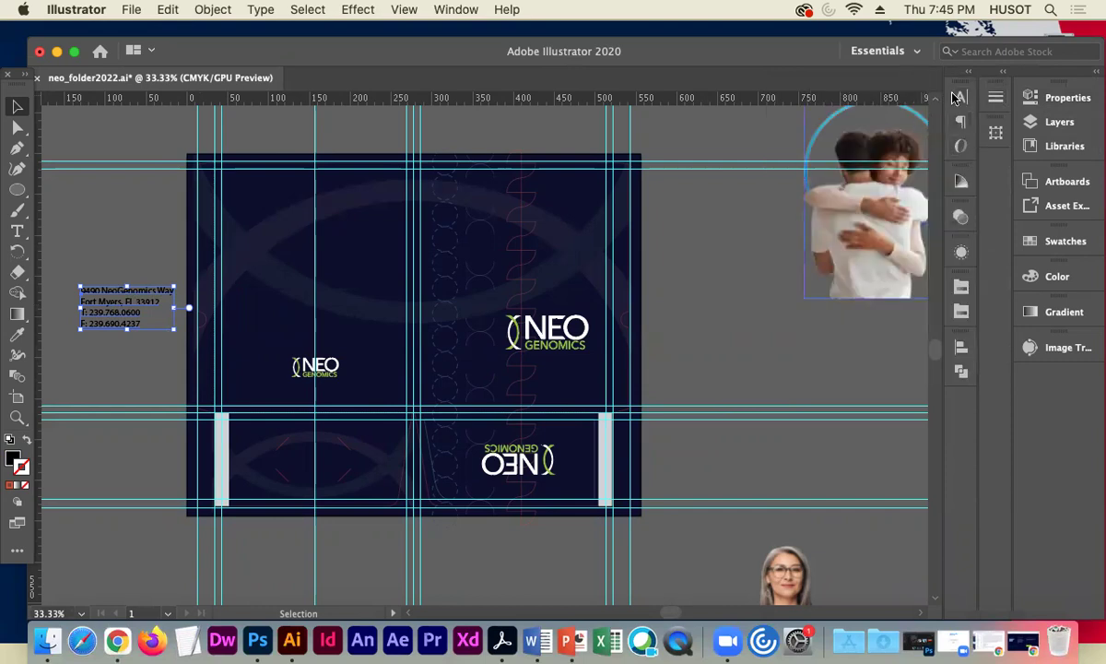
pyautogui.click(961, 97)
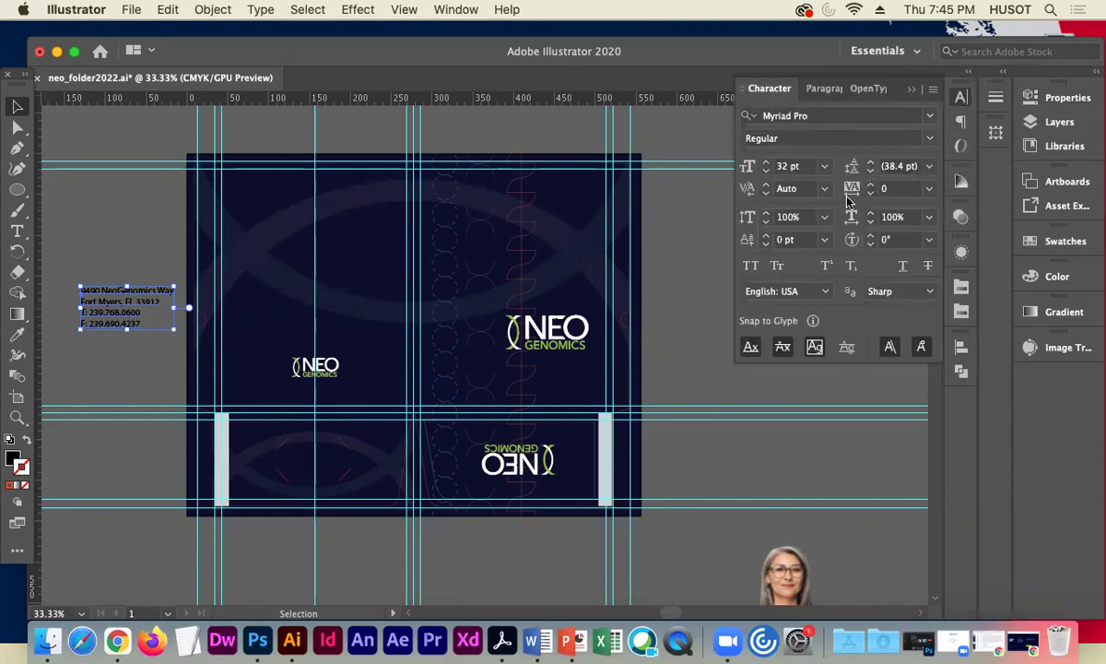
pyautogui.click(822, 92)
pyautogui.click(779, 118)
pyautogui.moveTo(60, 305); pyautogui.dragTo(305, 334)
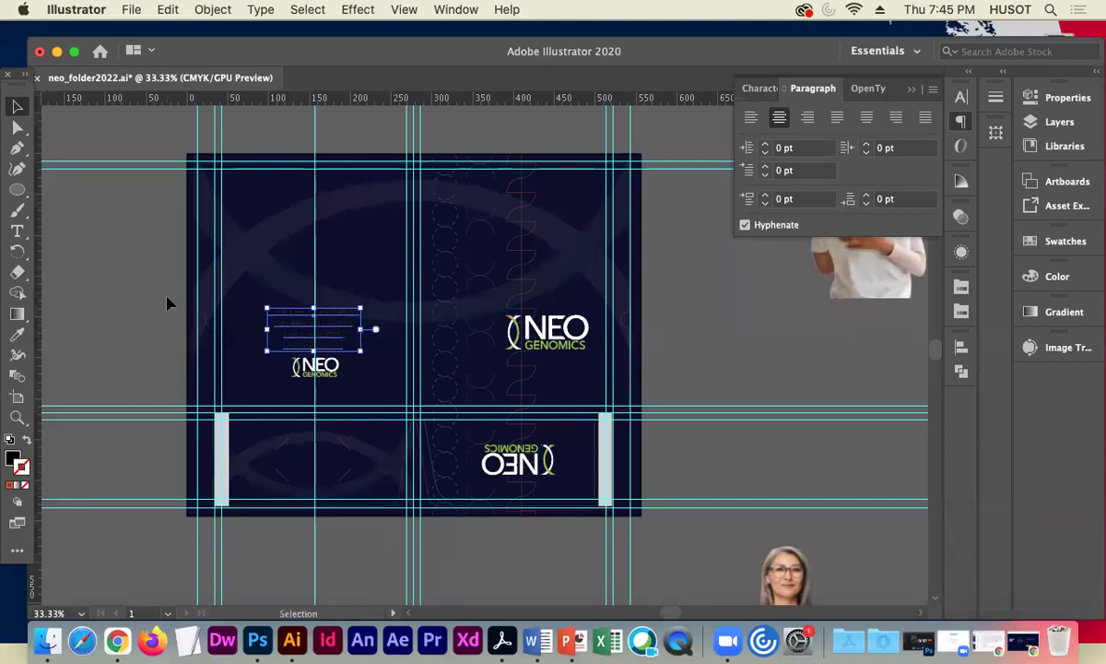
# Recolour the address text with the logo's green, sampling the logo's green and white with the Eyedropper to compare them.
pyautogui.press('super+equal')
pyautogui.press('super+equal')
pyautogui.press('super+equal')
pyautogui.press('super+equal')
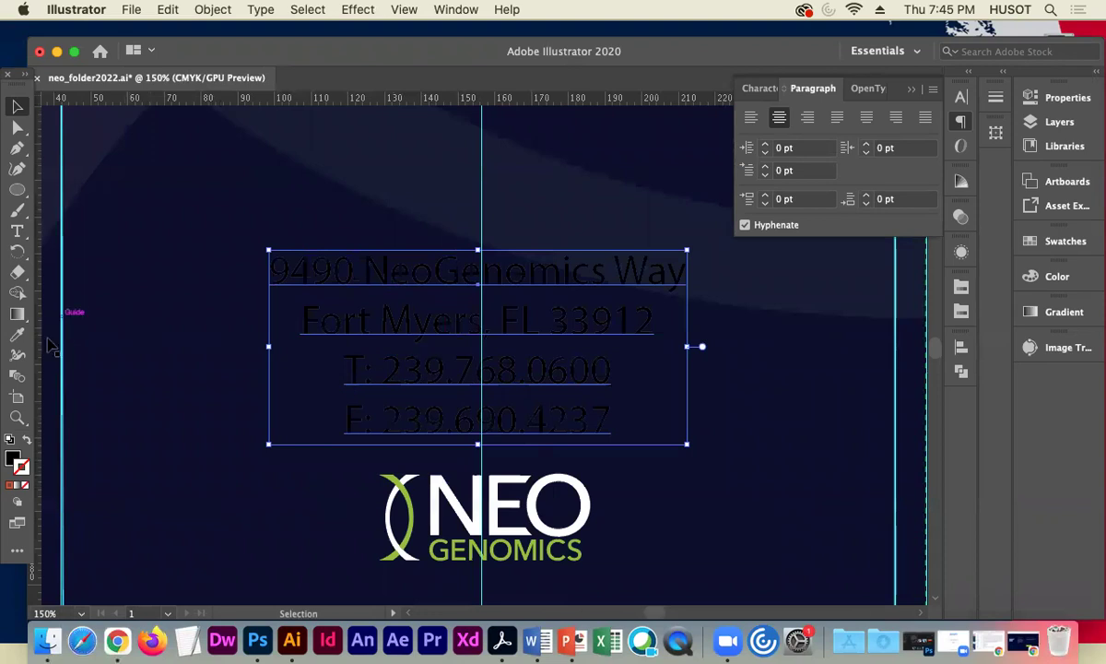
pyautogui.click(16, 334)
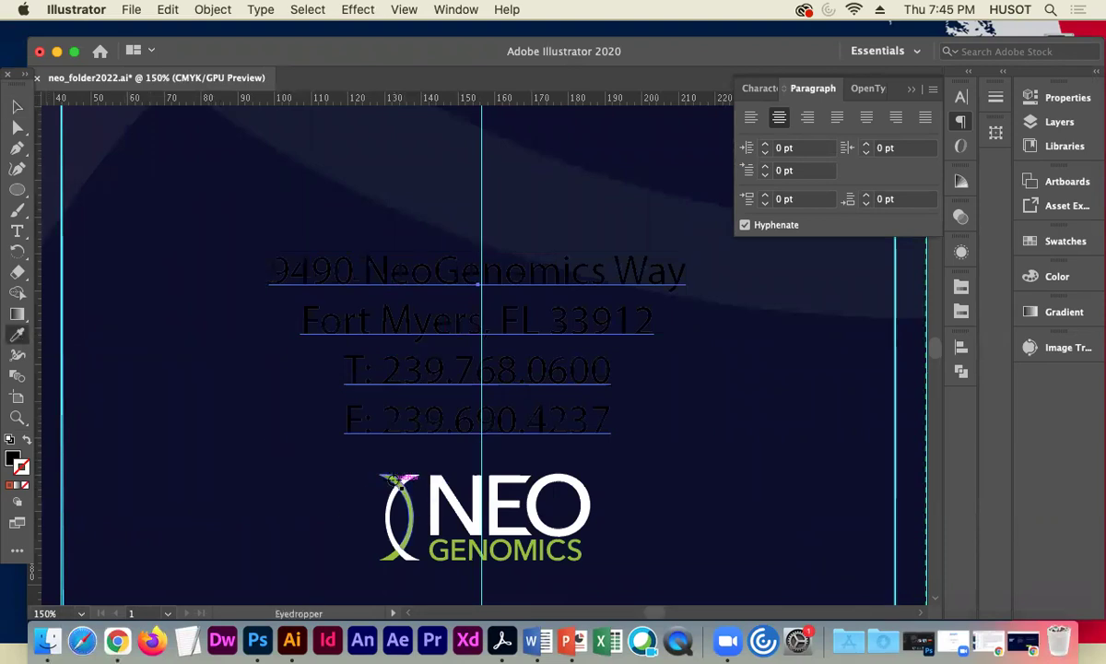
pyautogui.click(388, 481)
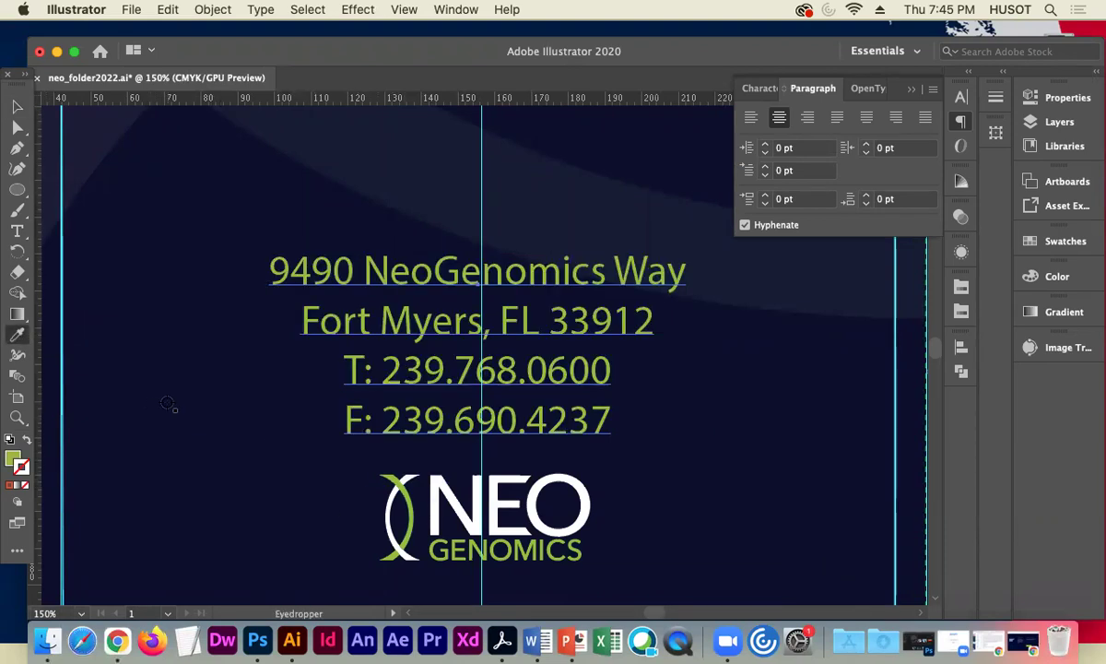
pyautogui.click(433, 494)
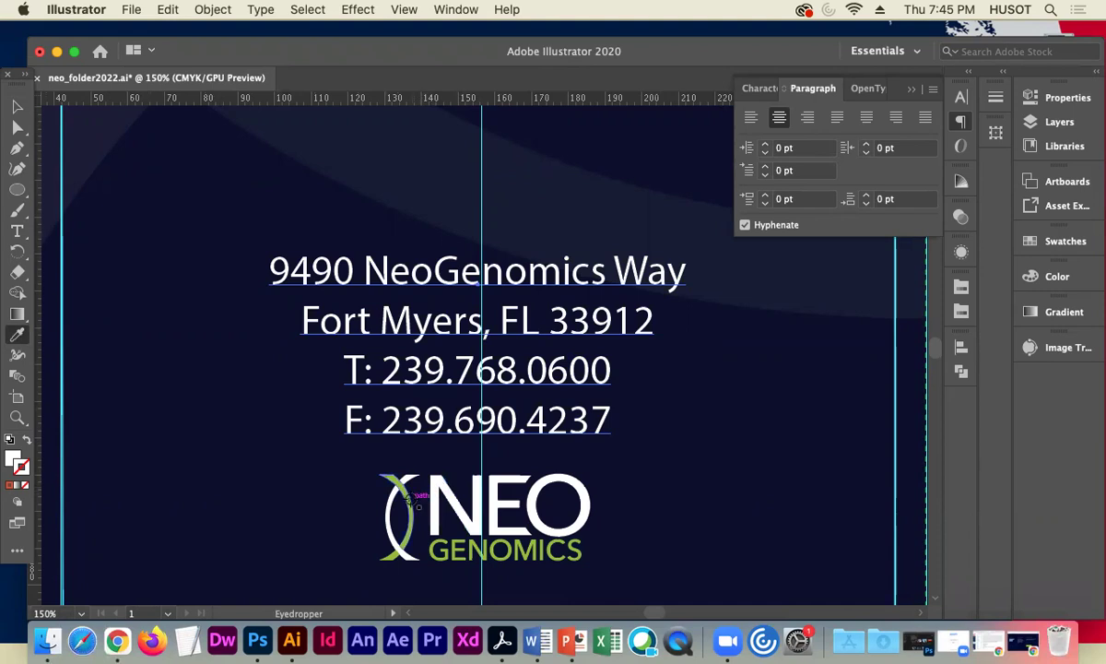
pyautogui.click(391, 480)
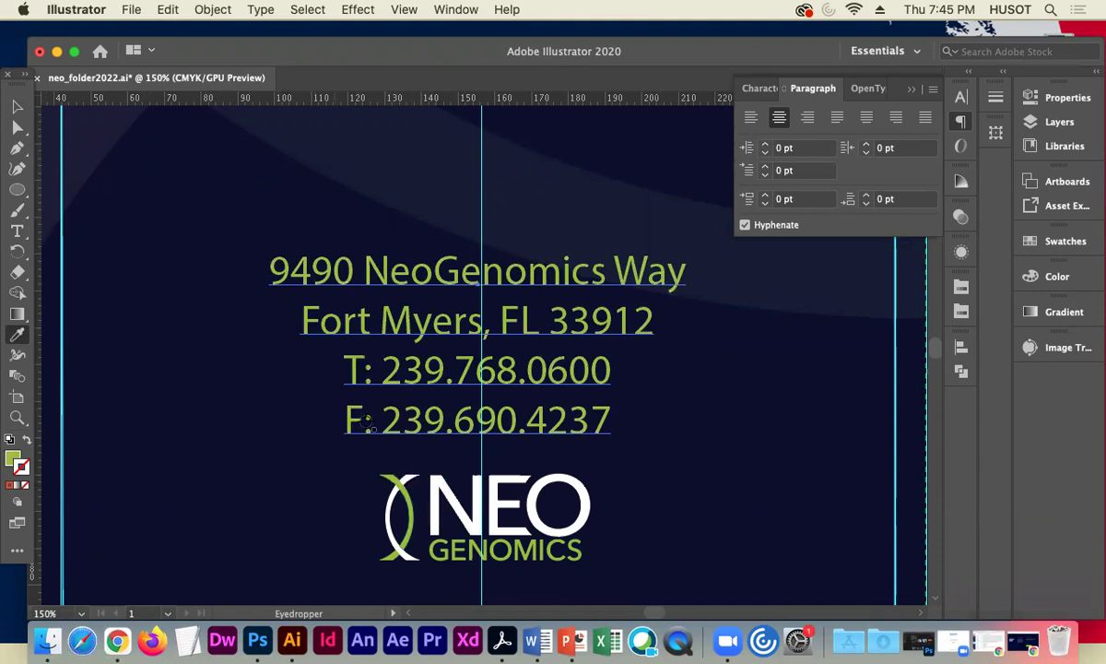
pyautogui.click(16, 231)
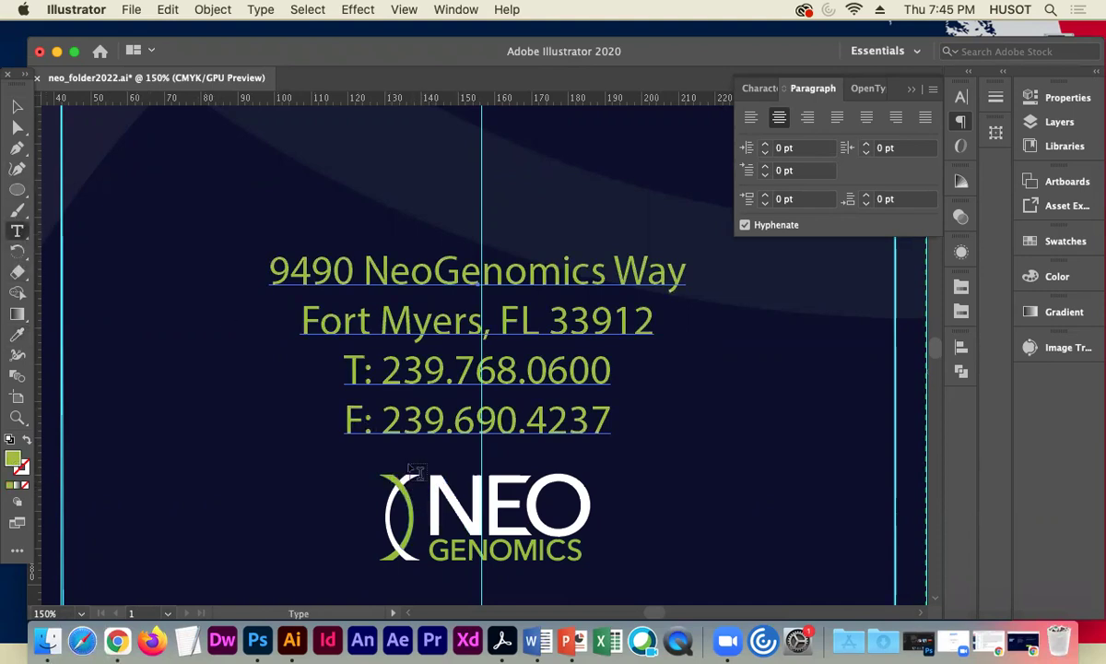
# Join the fax number onto the telephone line of the back cover's address block.
pyautogui.click(343, 422)
pyautogui.press('BackSpace')
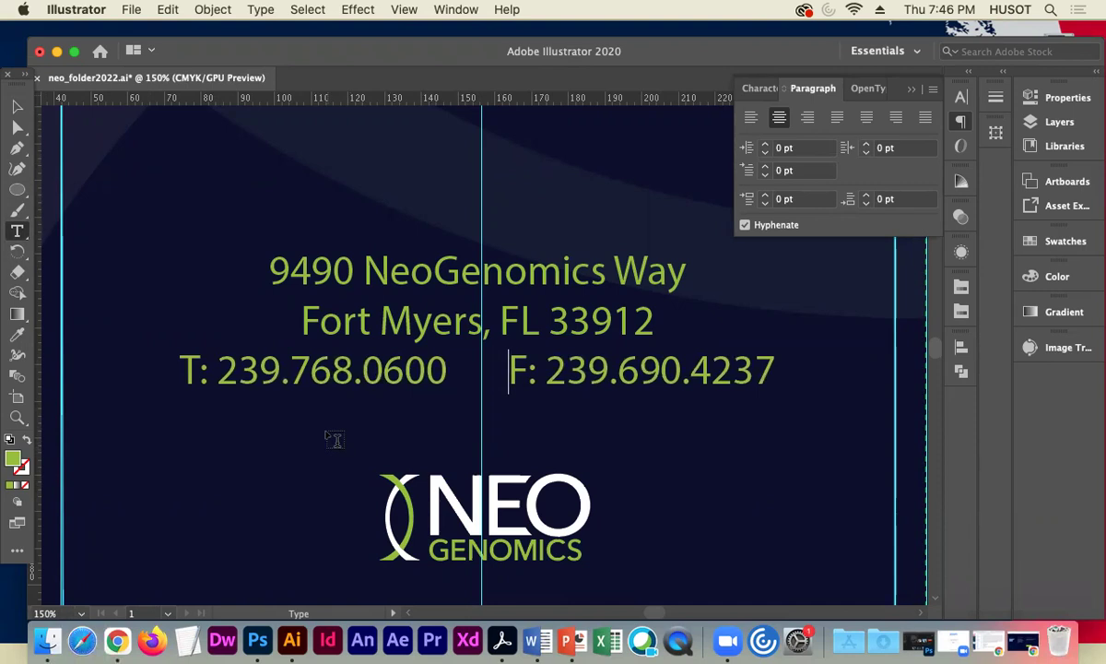
pyautogui.click(17, 106)
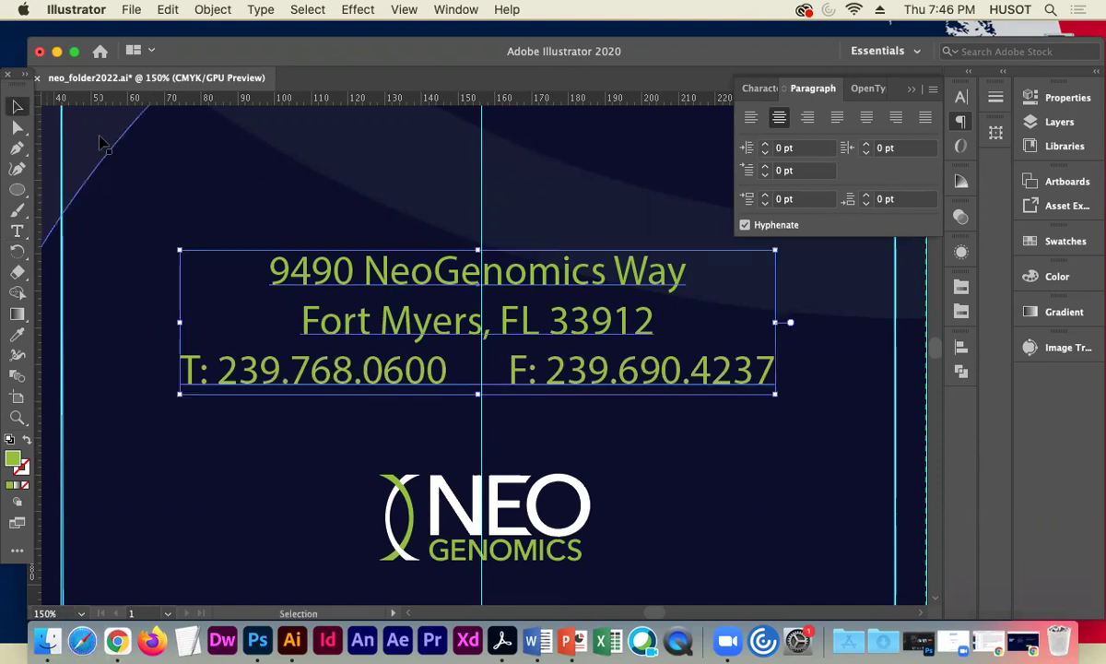
# Set the address text's font size to 14 pt.
pyautogui.click(765, 89)
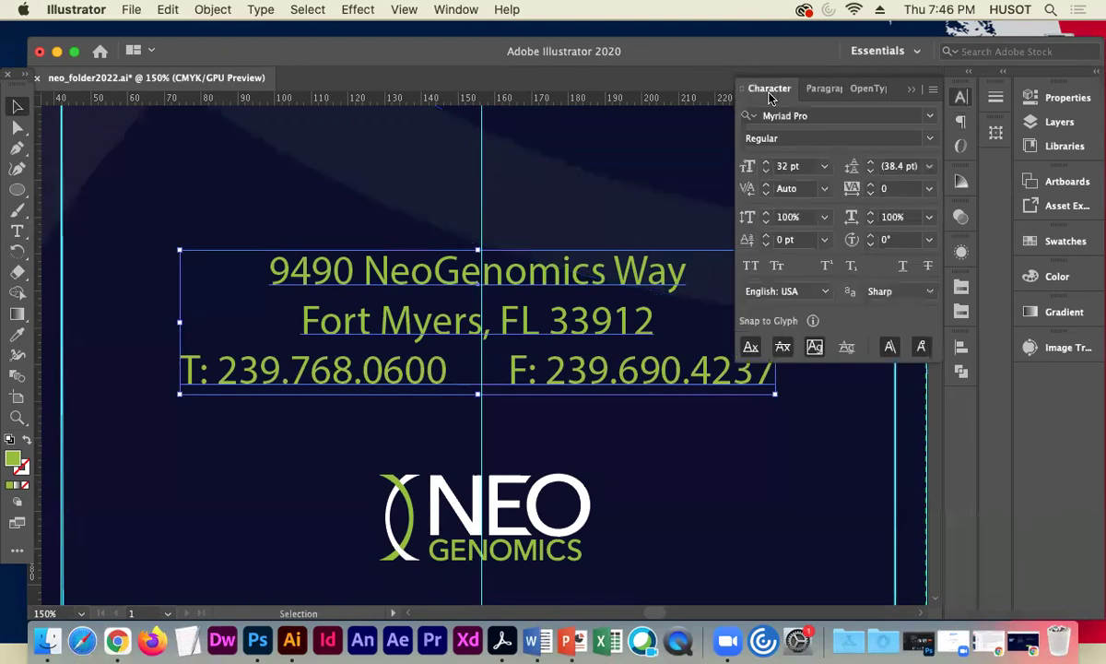
pyautogui.click(824, 166)
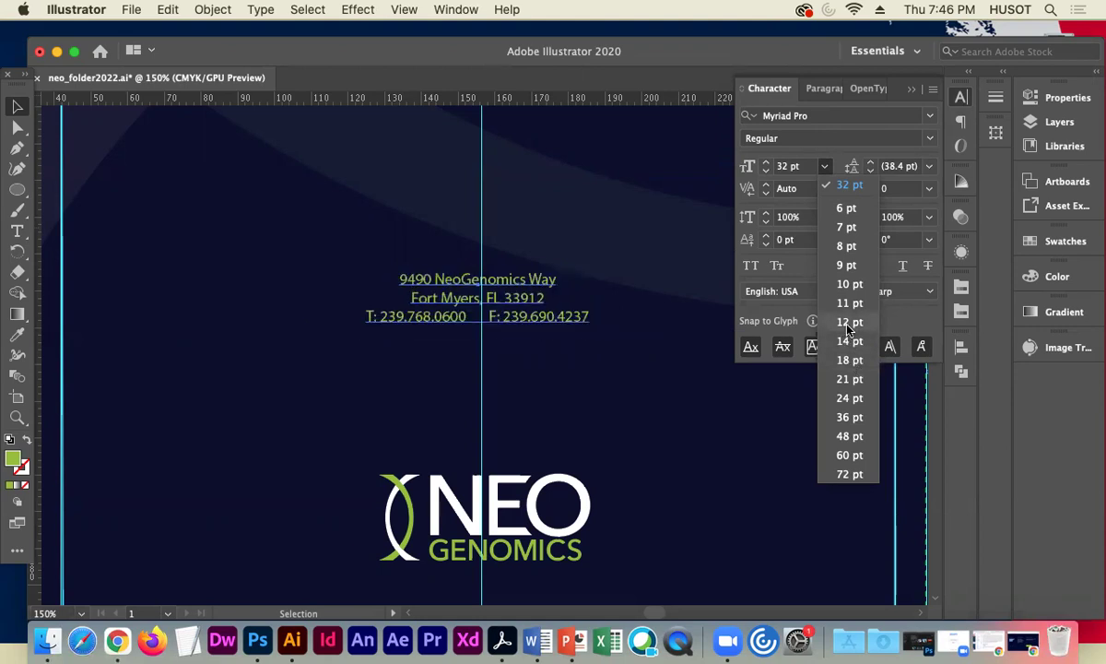
pyautogui.click(847, 341)
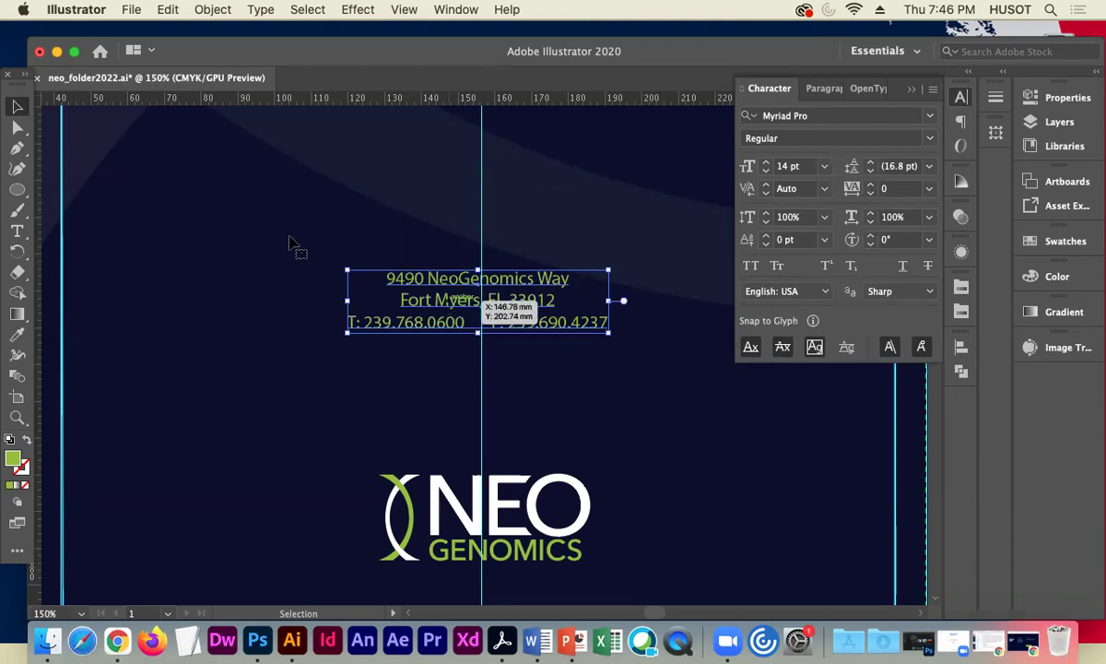
# Move the address block down to just above the small logo, centred on the back cover's vertical guide.
pyautogui.moveTo(434, 319); pyautogui.dragTo(436, 432)
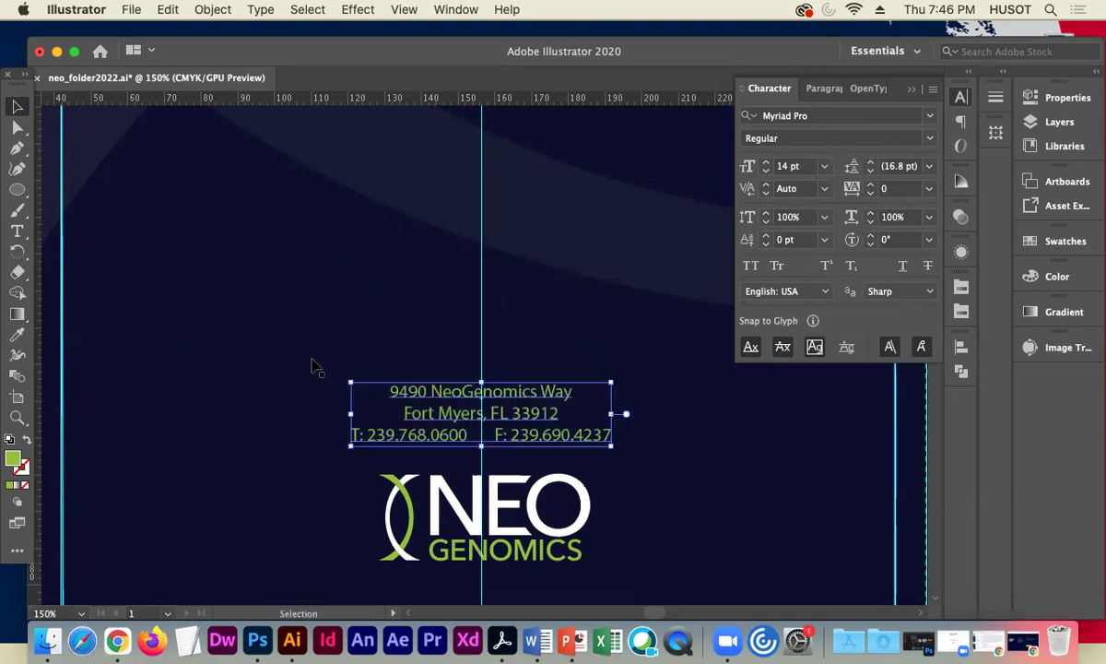
pyautogui.click(252, 353)
pyautogui.press('super+minus')
pyautogui.press('super+minus')
pyautogui.press('super+minus')
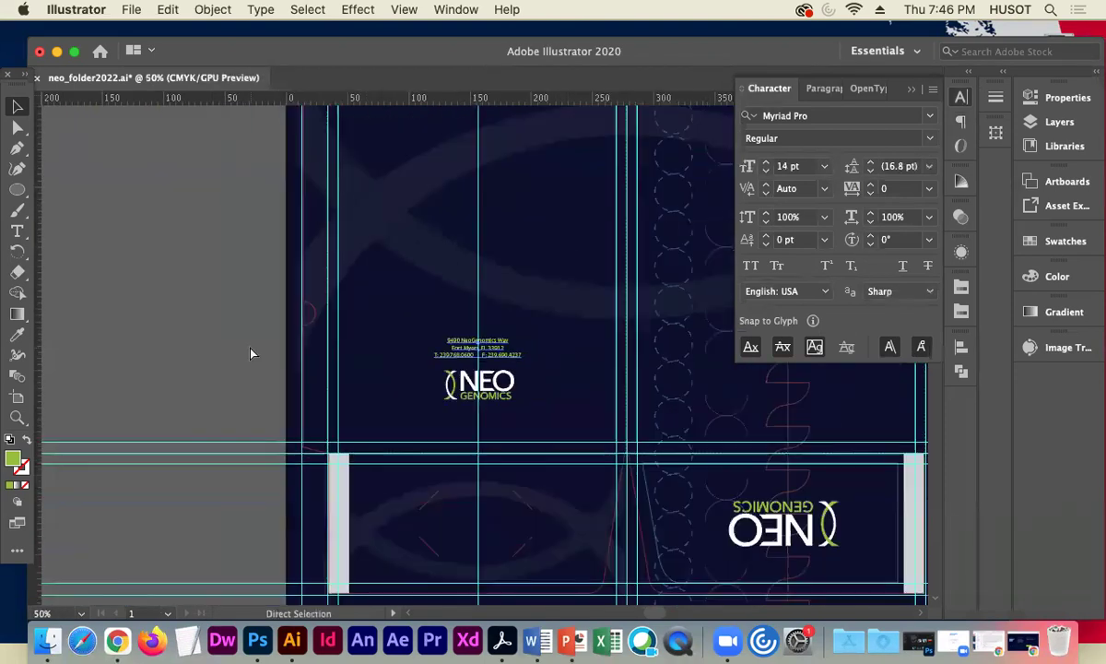
# Rearrange the back cover so the small logo sits above the address block, and move both lower along the centre guide.
pyautogui.click(247, 325)
pyautogui.moveTo(498, 396); pyautogui.dragTo(495, 369)
pyautogui.click(495, 364)
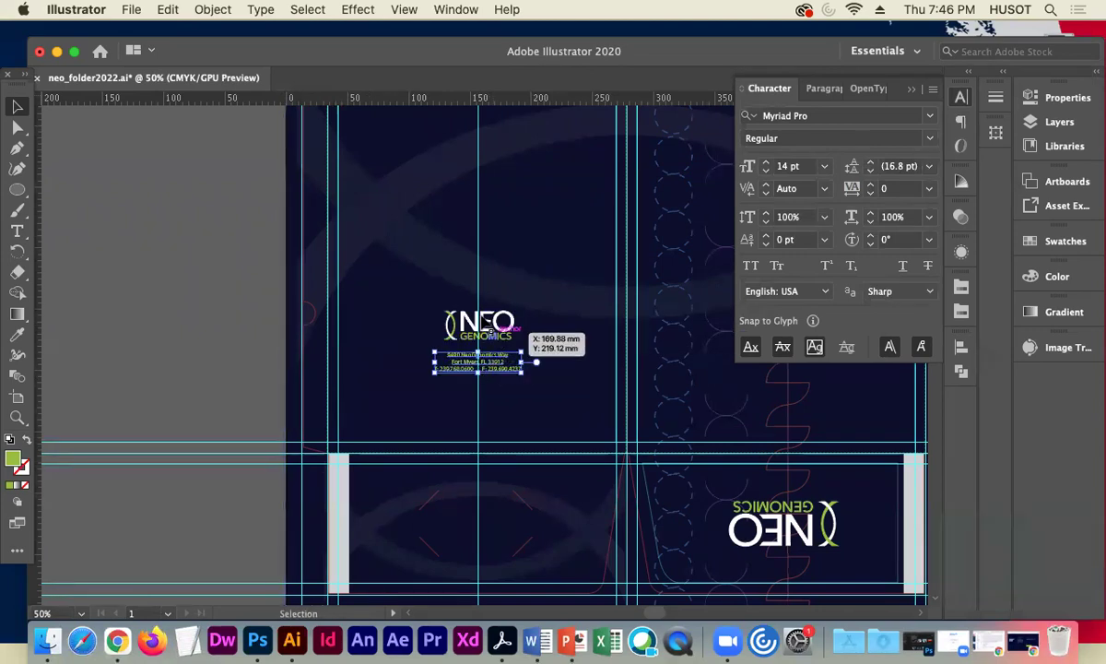
pyautogui.moveTo(468, 321); pyautogui.dragTo(475, 369)
pyautogui.click(233, 329)
pyautogui.press('super+minus')
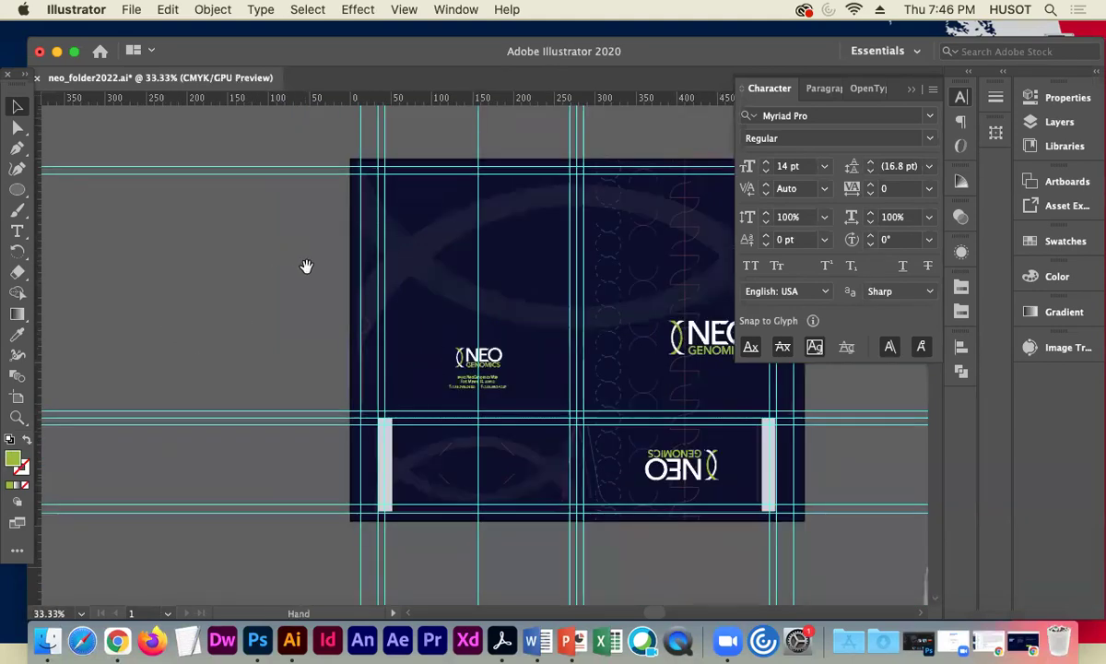
# Scale the upside-down logo on the pocket down proportionally around its centre.
pyautogui.hscroll(3, 306, 267)
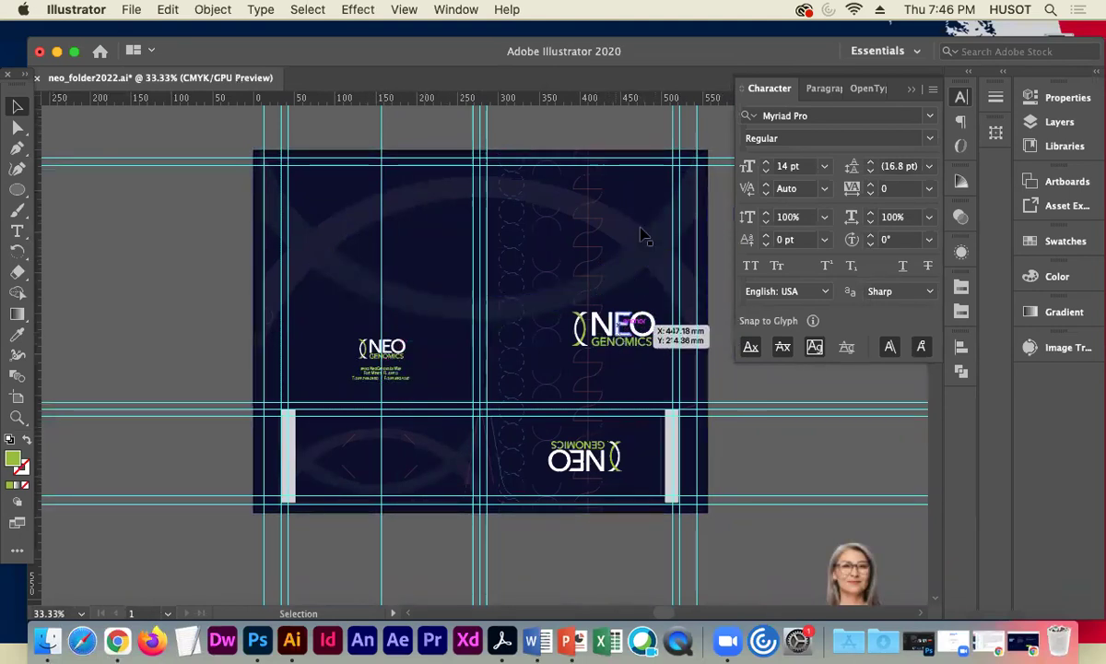
pyautogui.click(608, 469)
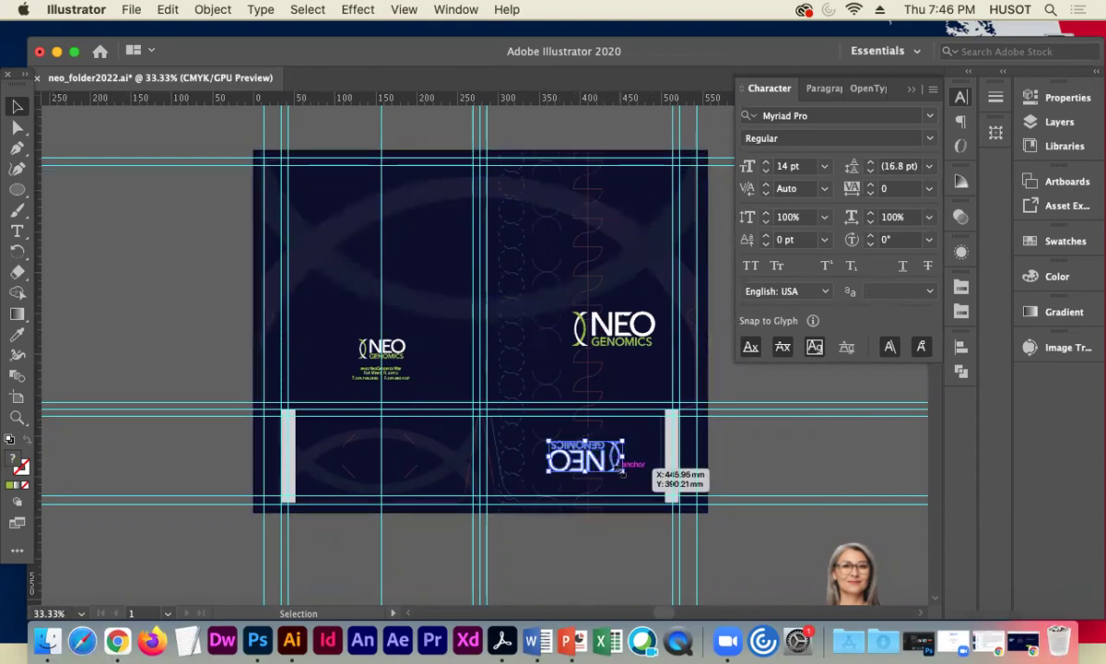
pyautogui.moveTo(623, 470); pyautogui.dragTo(590, 466)
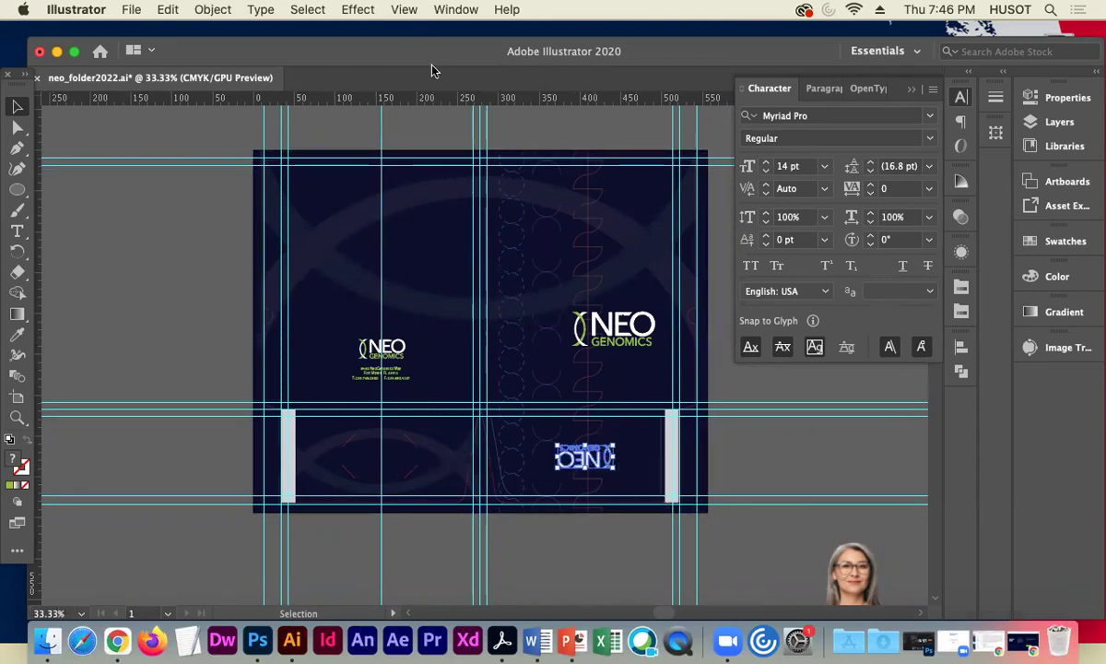
# Add a horizontal guide through the middle of the pocket and align the upside-down logo's centre to it.
pyautogui.moveTo(426, 102); pyautogui.dragTo(494, 453)
pyautogui.moveTo(590, 459); pyautogui.dragTo(643, 476)
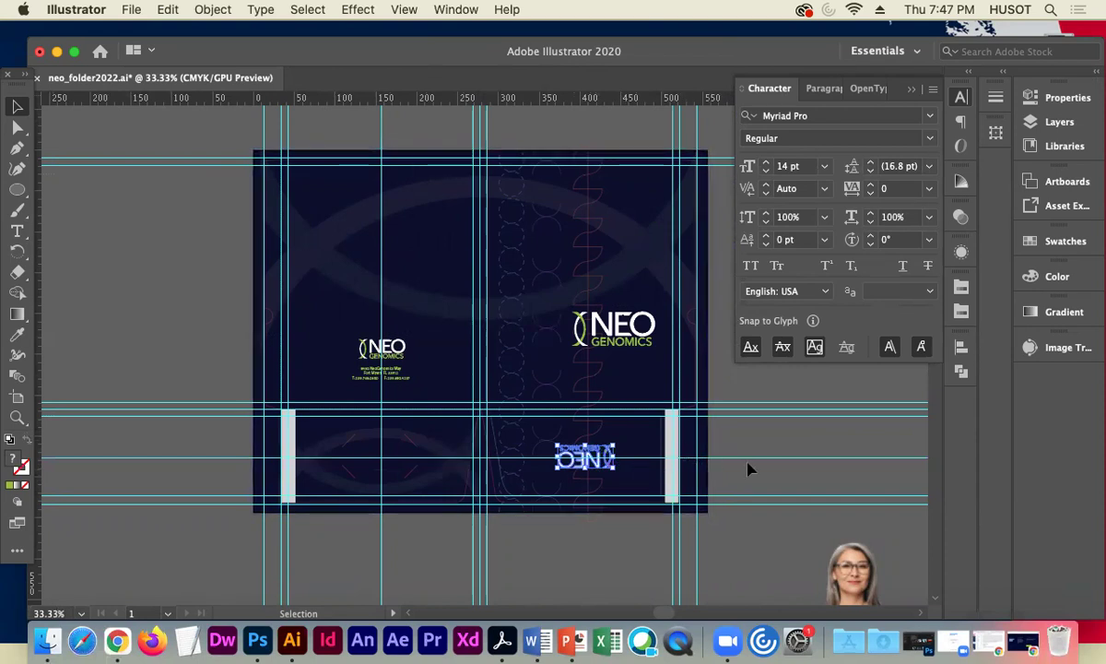
pyautogui.press('Right')
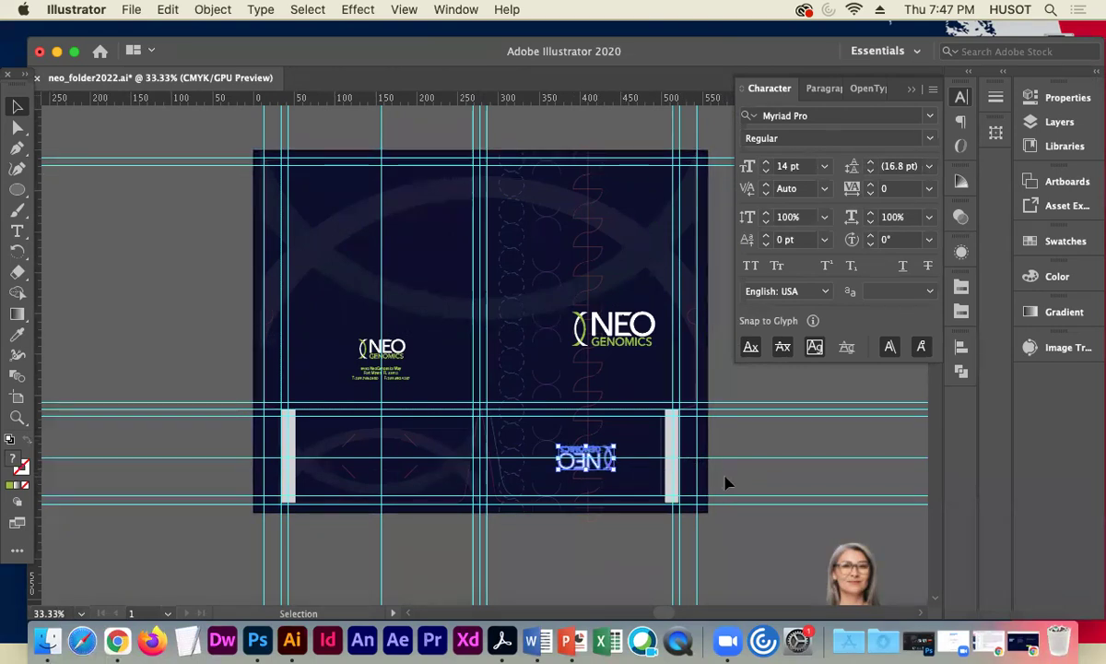
pyautogui.click(727, 481)
pyautogui.moveTo(599, 458); pyautogui.dragTo(596, 455)
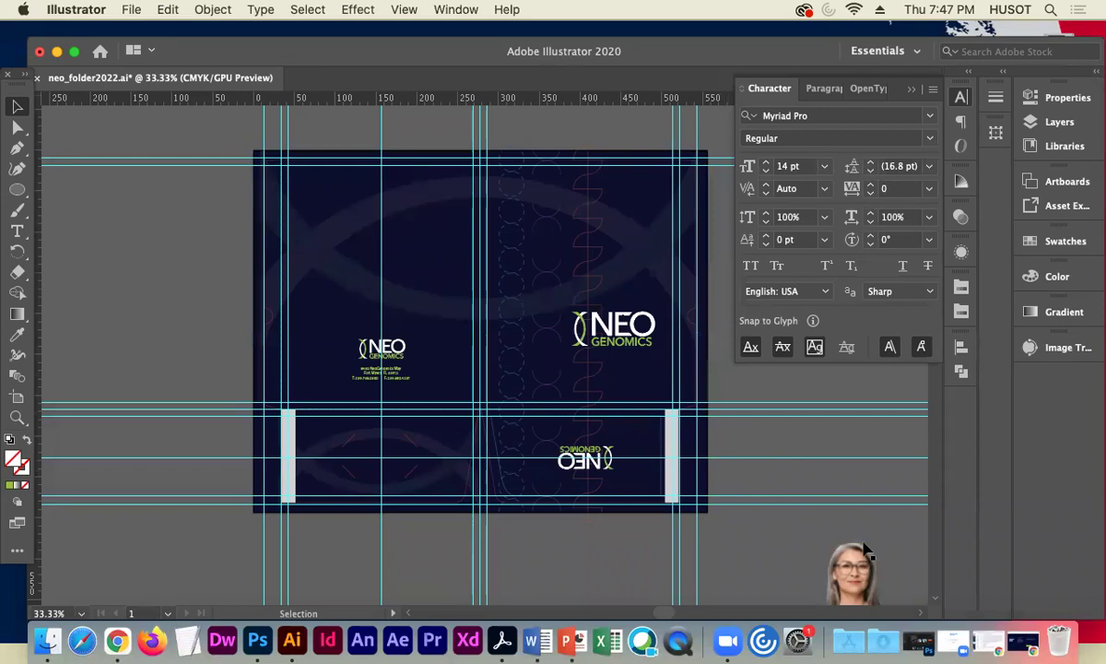
# Move the photo of the woman from the pasteboard to the back cover's lower-left corner, against the margin guides.
pyautogui.moveTo(847, 561); pyautogui.dragTo(544, 261)
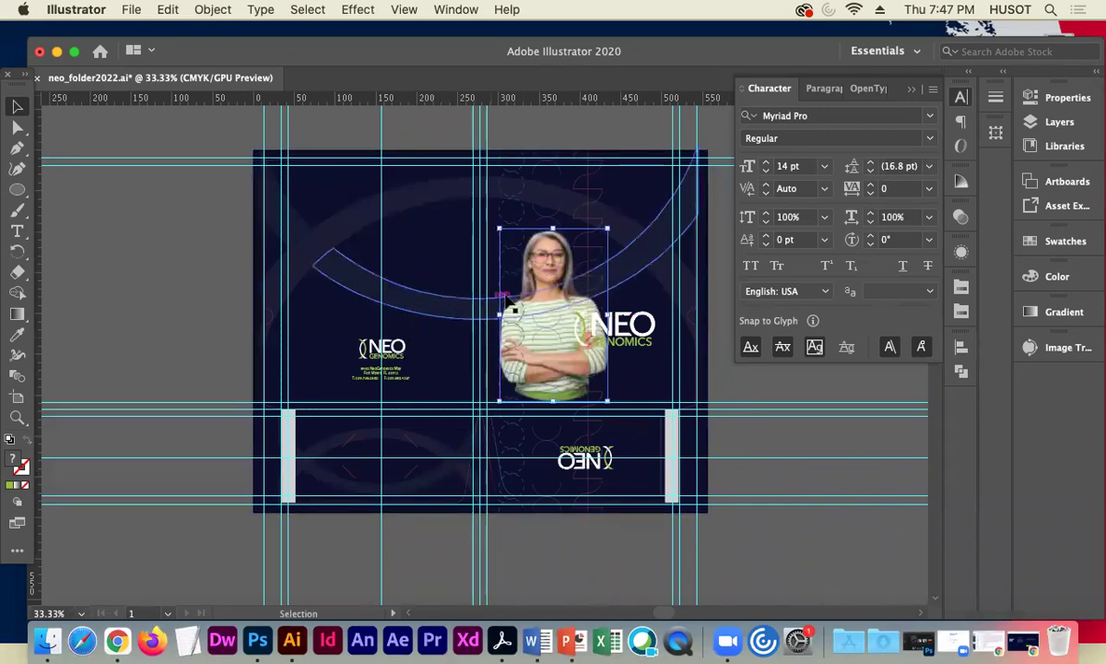
pyautogui.press('a')
pyautogui.press('super+equal')
pyautogui.press('v')
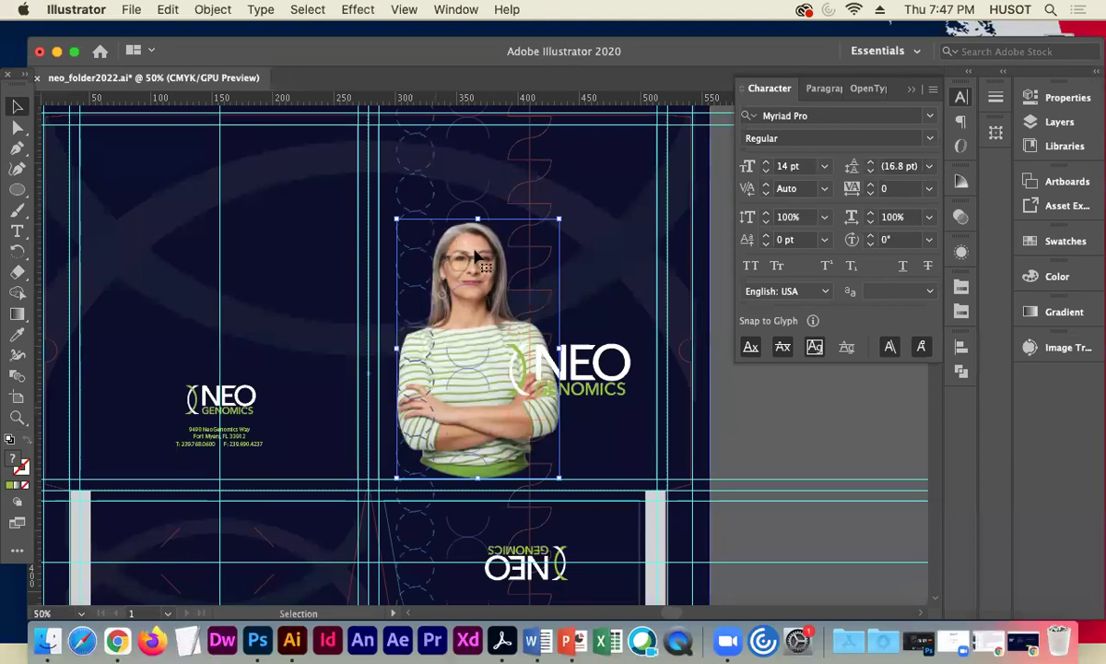
pyautogui.moveTo(470, 261); pyautogui.dragTo(152, 308)
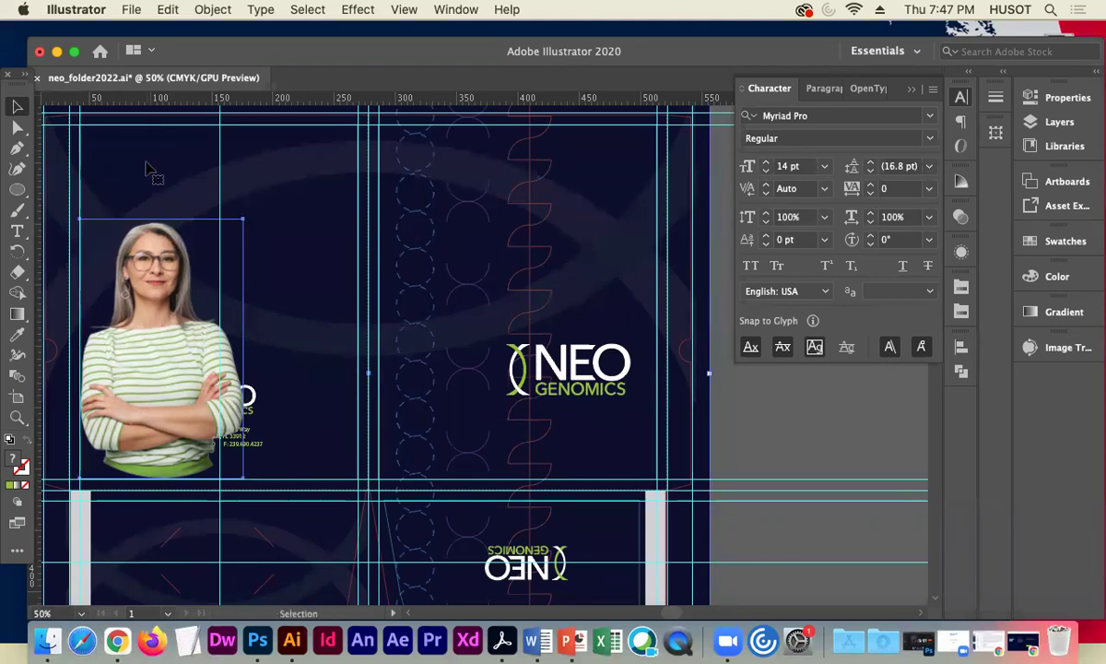
# Send the woman's photo to the back so it lies behind the small logo and address.
pyautogui.rightClick(146, 171)
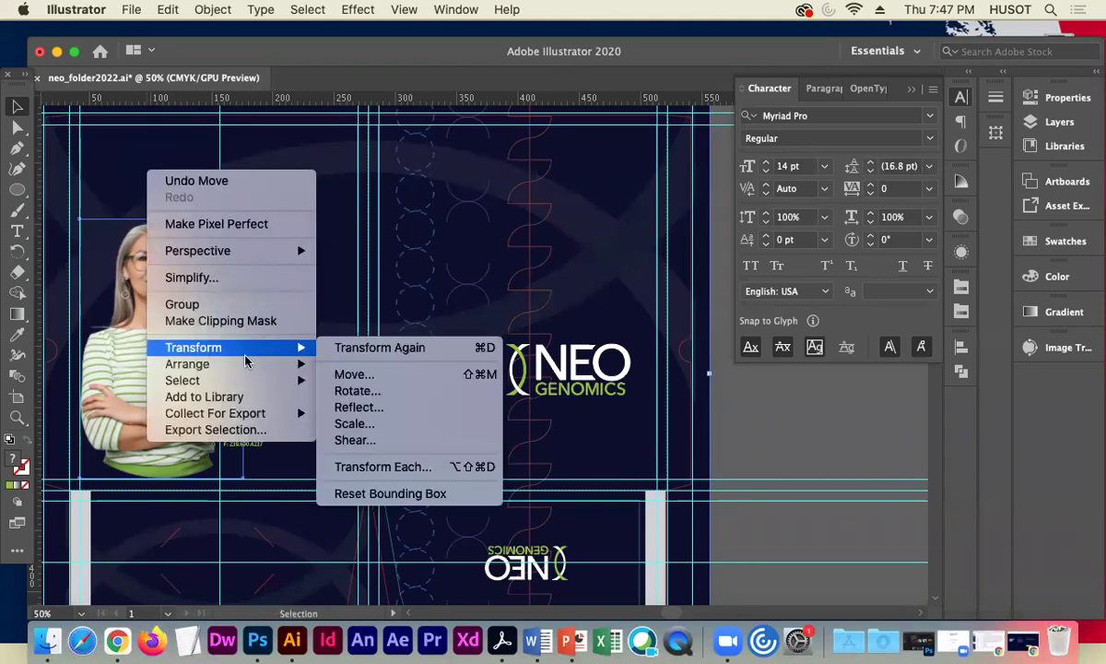
pyautogui.moveTo(277, 363)
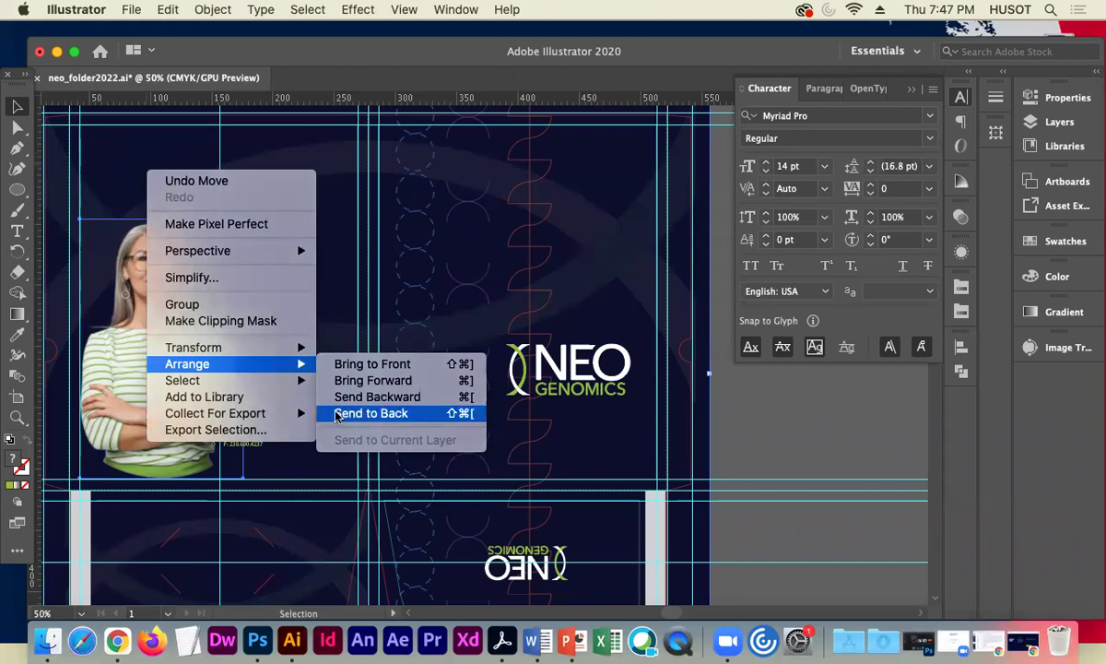
pyautogui.click(366, 415)
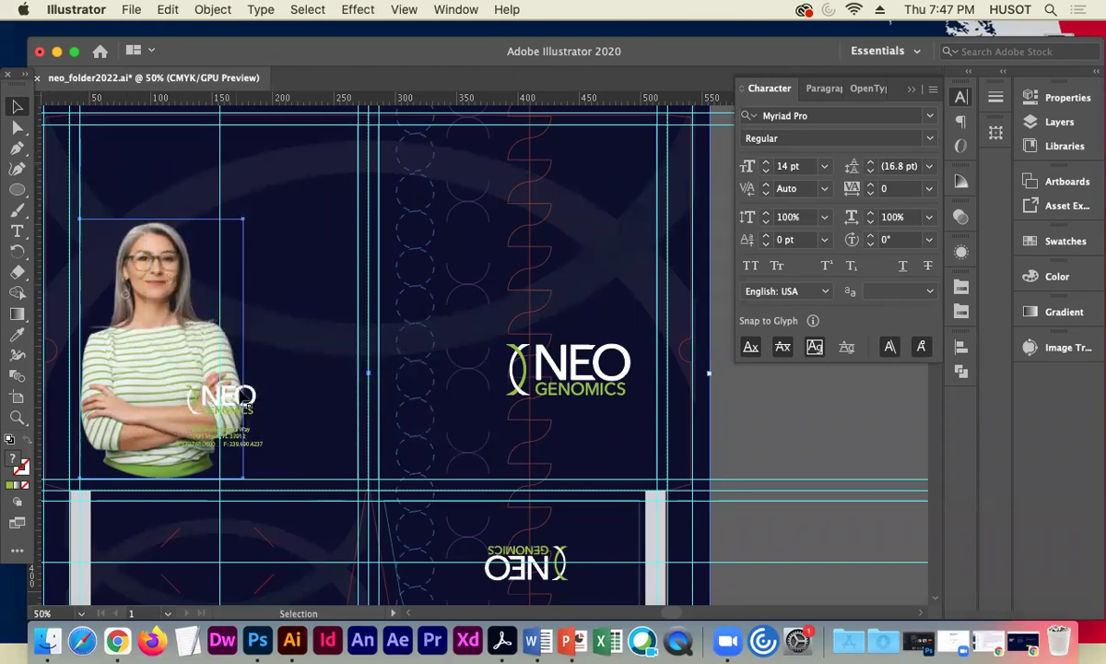
# Move the small logo and address block together to the right of the woman's photo, inside the back cover.
pyautogui.click(247, 398)
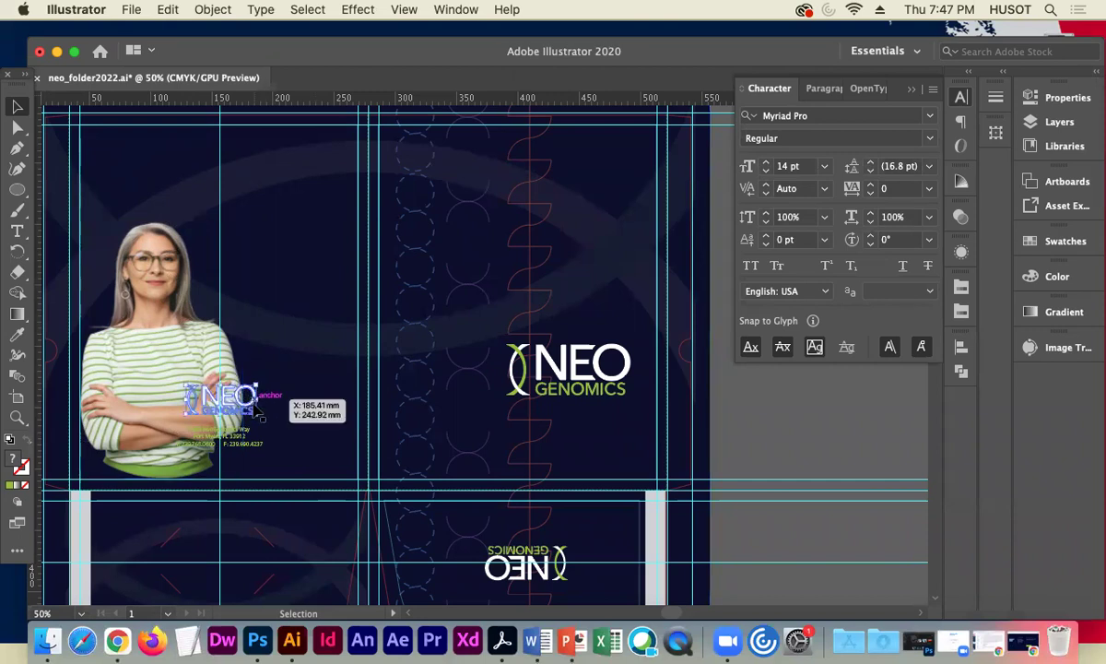
pyautogui.moveTo(248, 425); pyautogui.dragTo(328, 411)
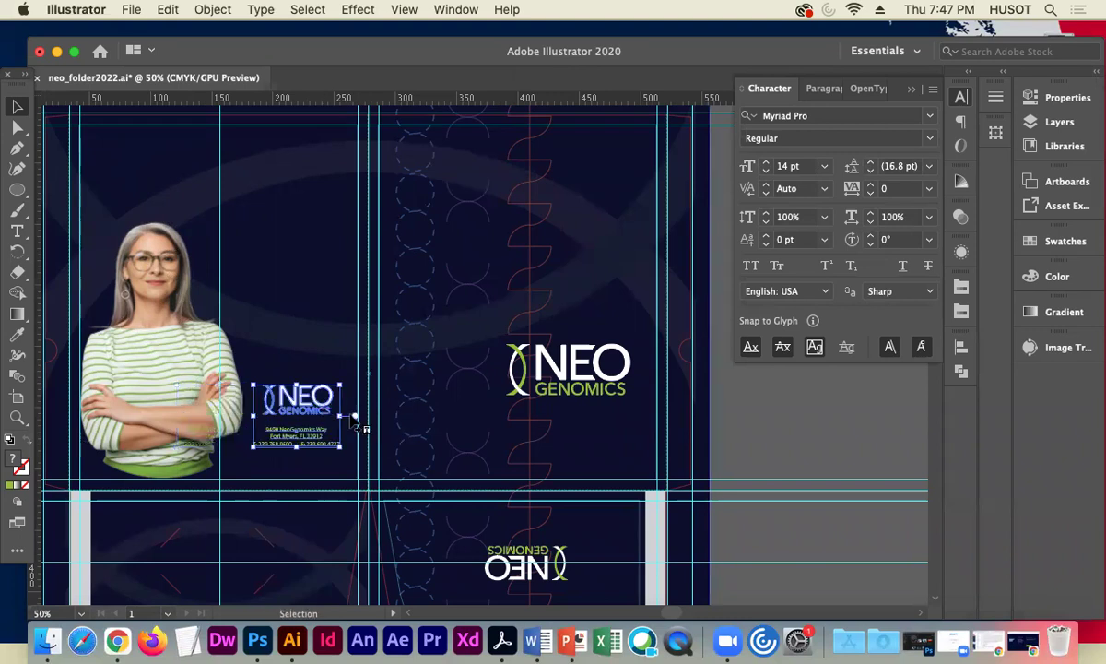
pyautogui.click(822, 432)
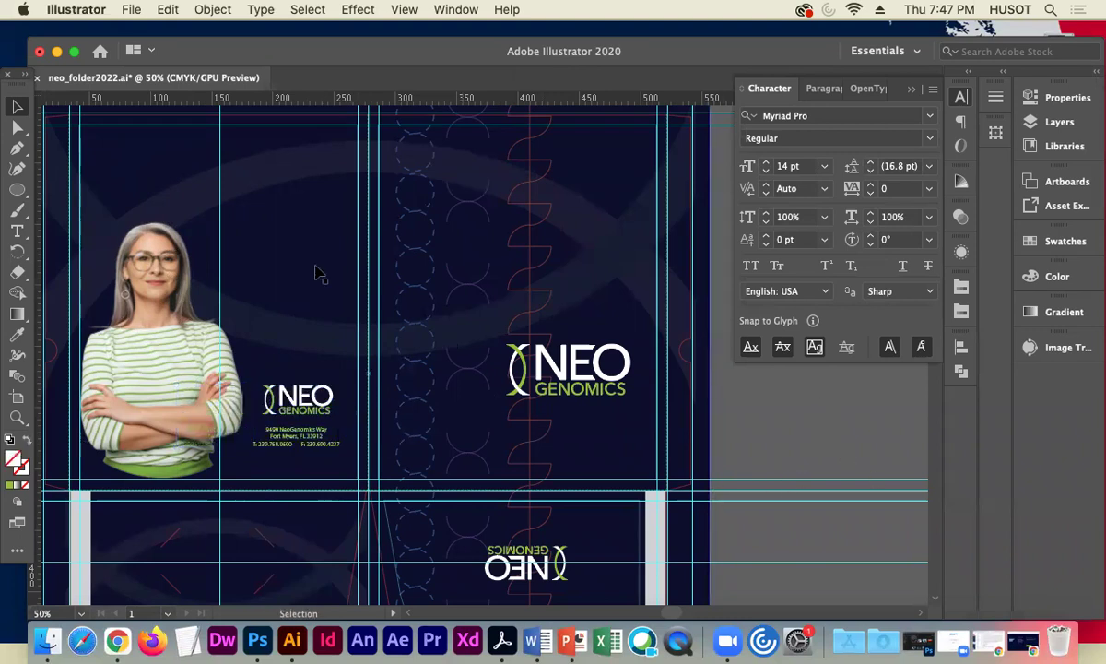
# Hide the guides and draw a rectangle around the whole back cover panel with the Rectangle tool.
pyautogui.click(19, 190)
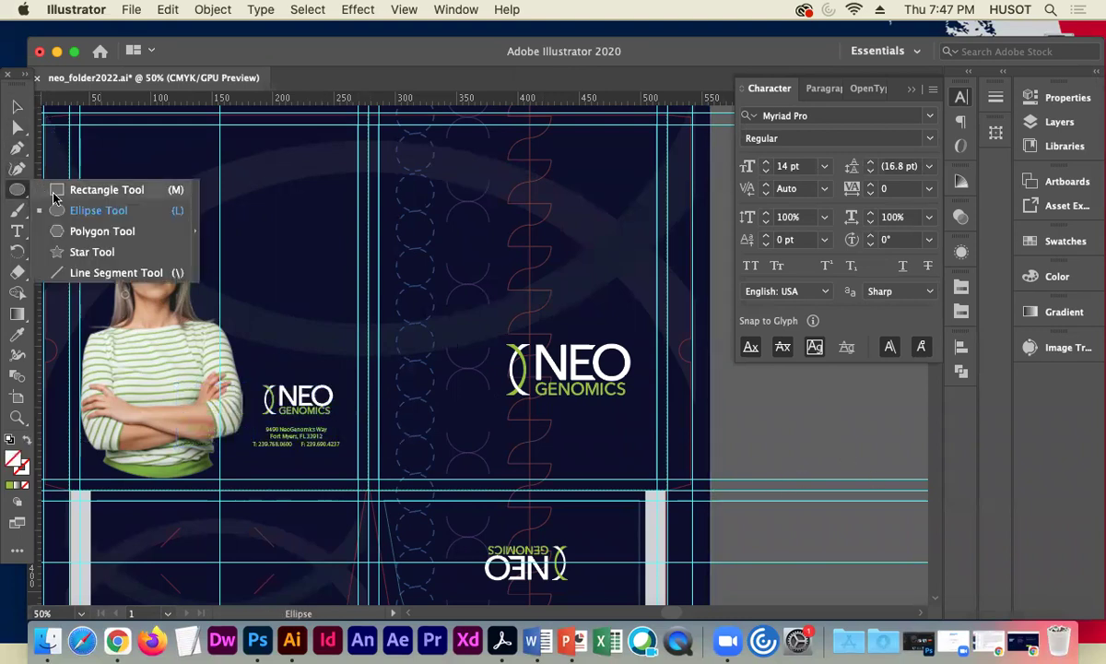
pyautogui.press('super+minus')
pyautogui.click(15, 189)
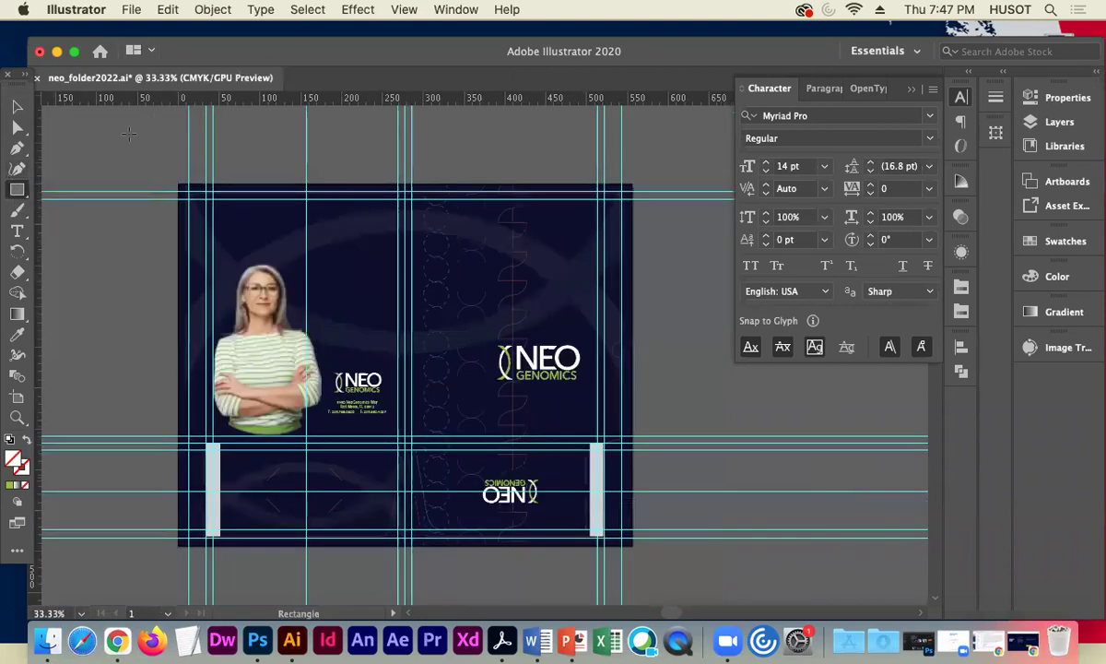
pyautogui.click(400, 9)
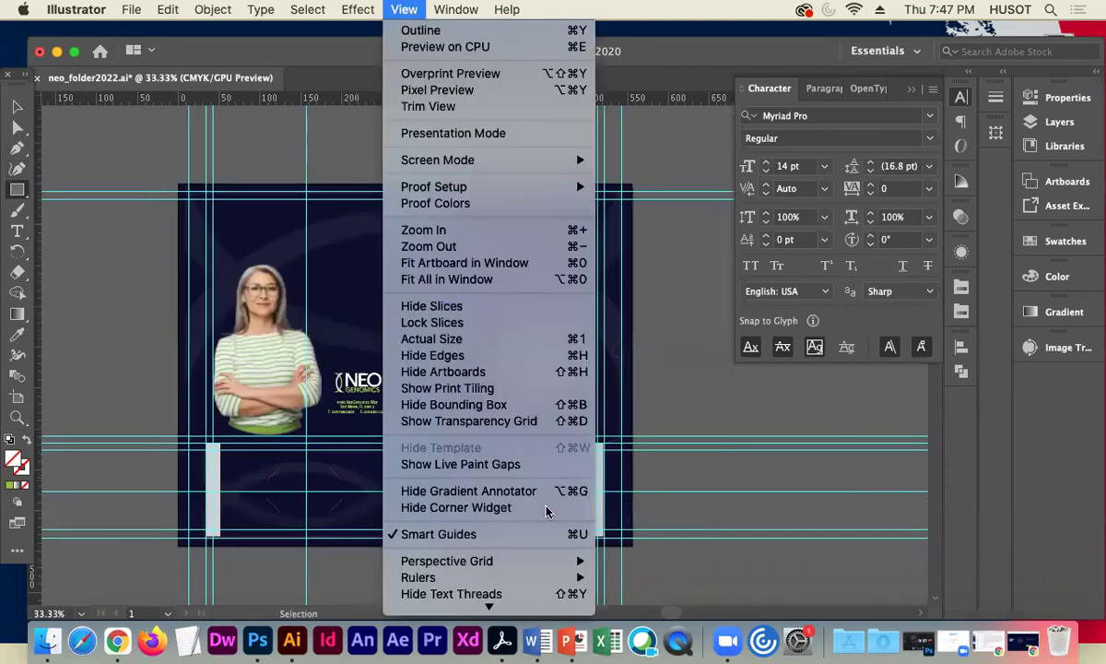
pyautogui.scroll(-3, 560, 536)
pyautogui.moveTo(554, 488)
pyautogui.click(648, 490)
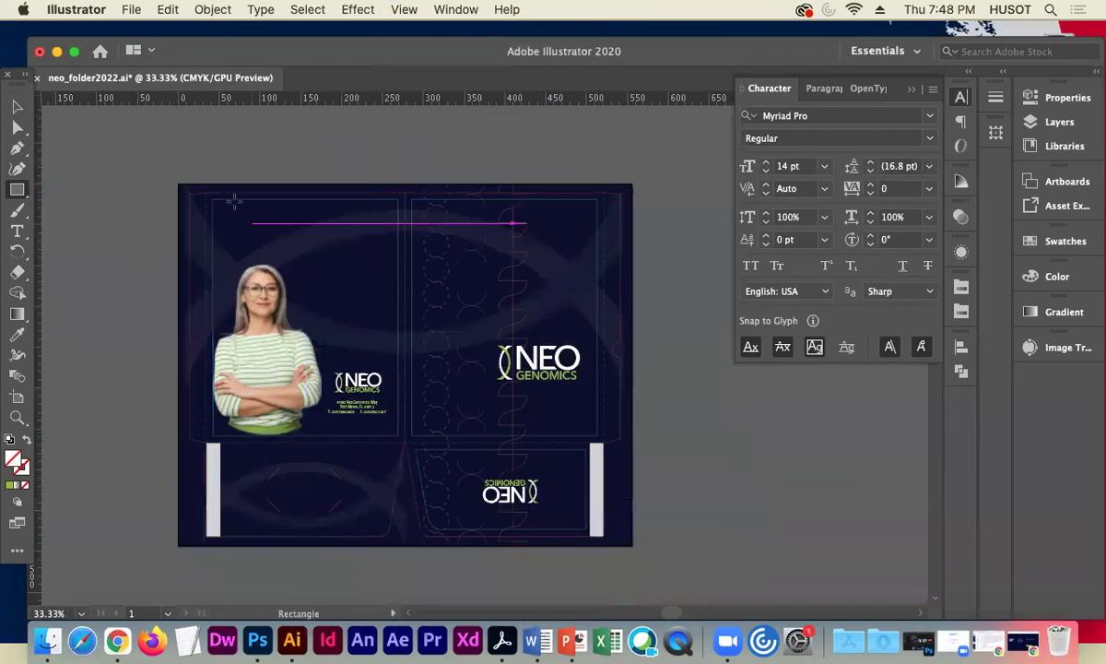
pyautogui.moveTo(200, 194)
pyautogui.mouseDown()
pyautogui.moveTo(238, 204)
pyautogui.moveTo(388, 402)
pyautogui.moveTo(403, 444)
pyautogui.mouseUp()
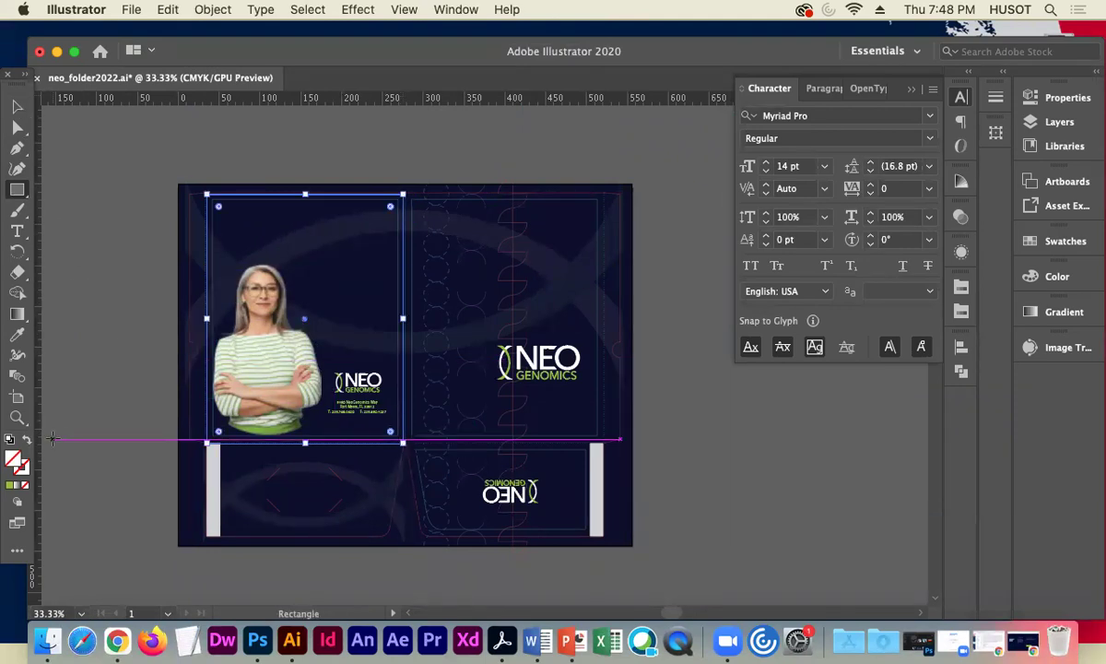
# Give the back cover rectangle a white stroke.
pyautogui.click(25, 470)
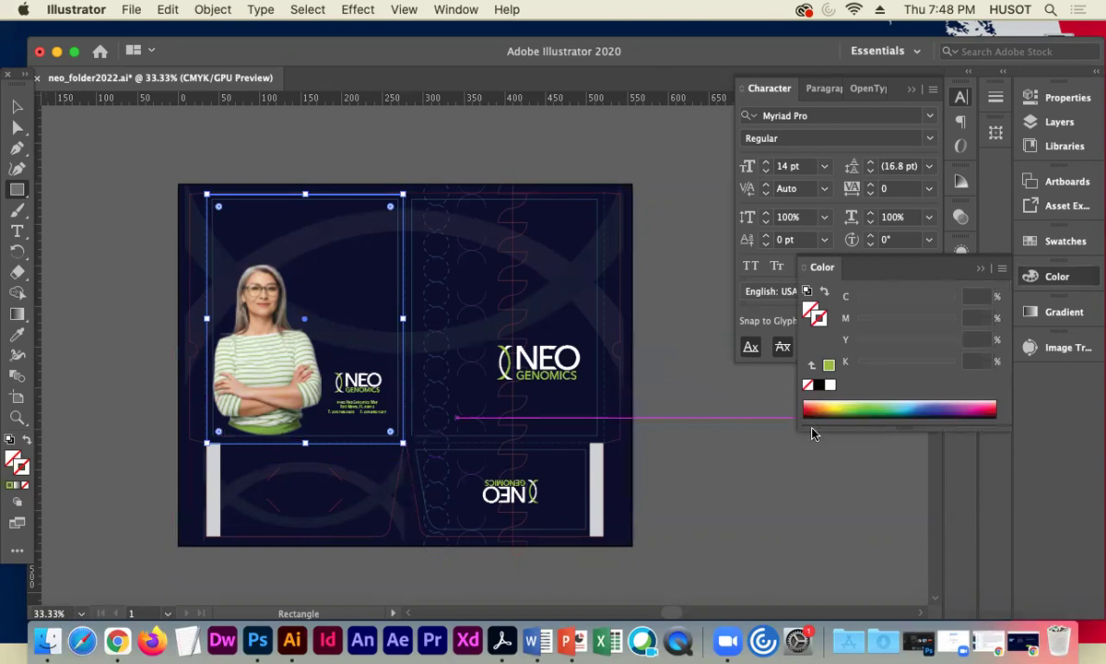
pyautogui.click(830, 385)
pyautogui.click(19, 108)
pyautogui.click(108, 163)
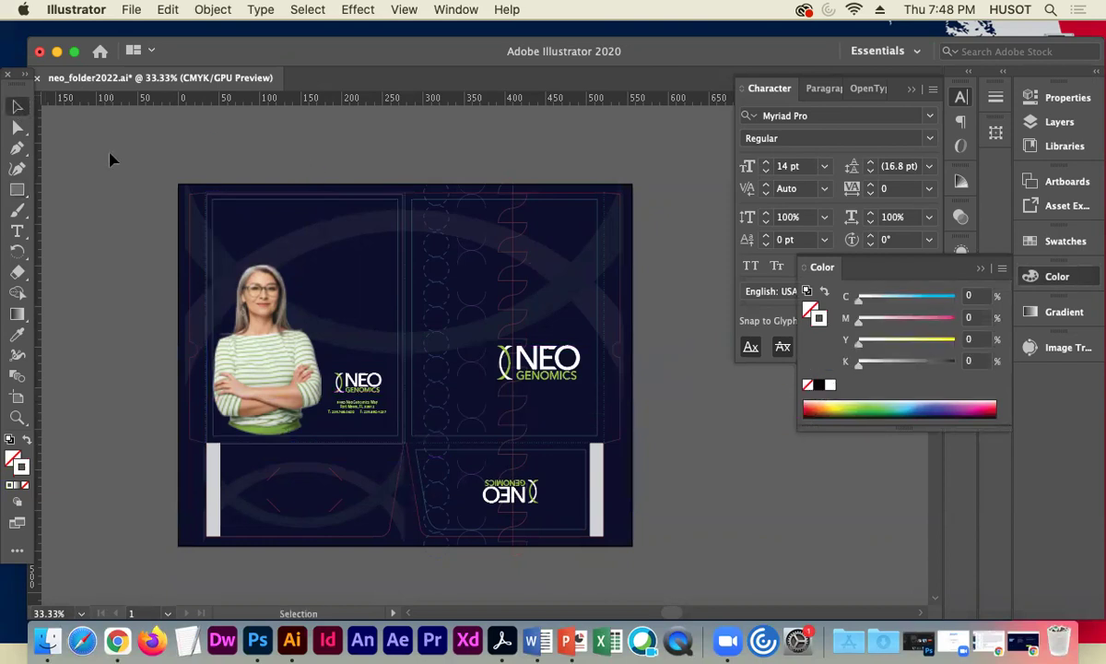
# Set the back cover rectangle's stroke weight to 6 pt.
pyautogui.click(208, 214)
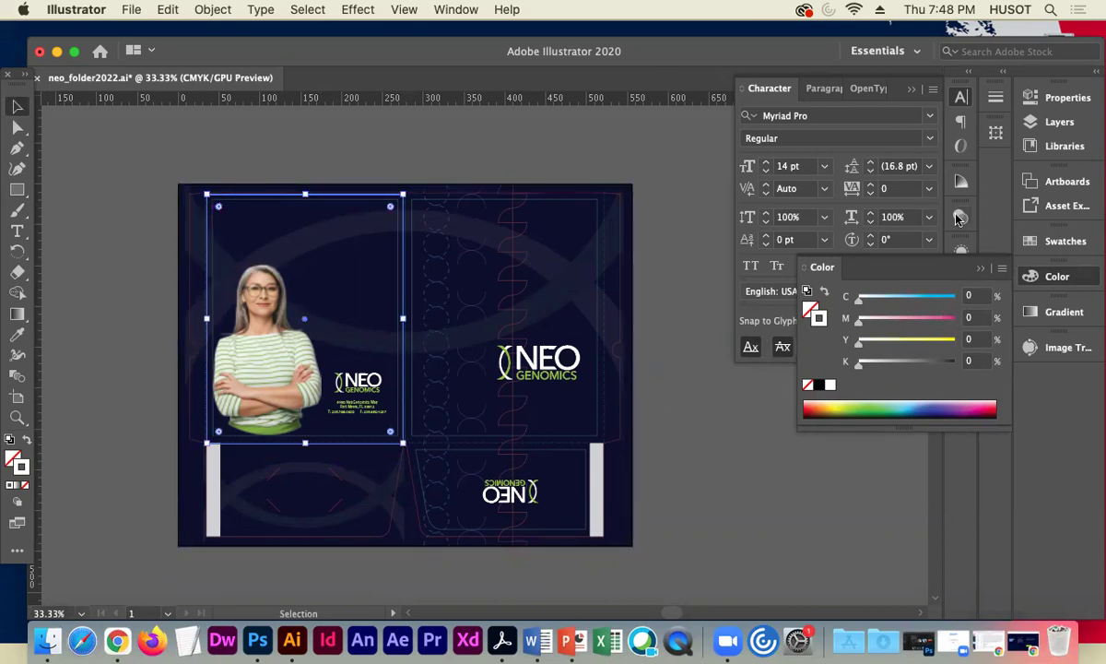
pyautogui.click(995, 96)
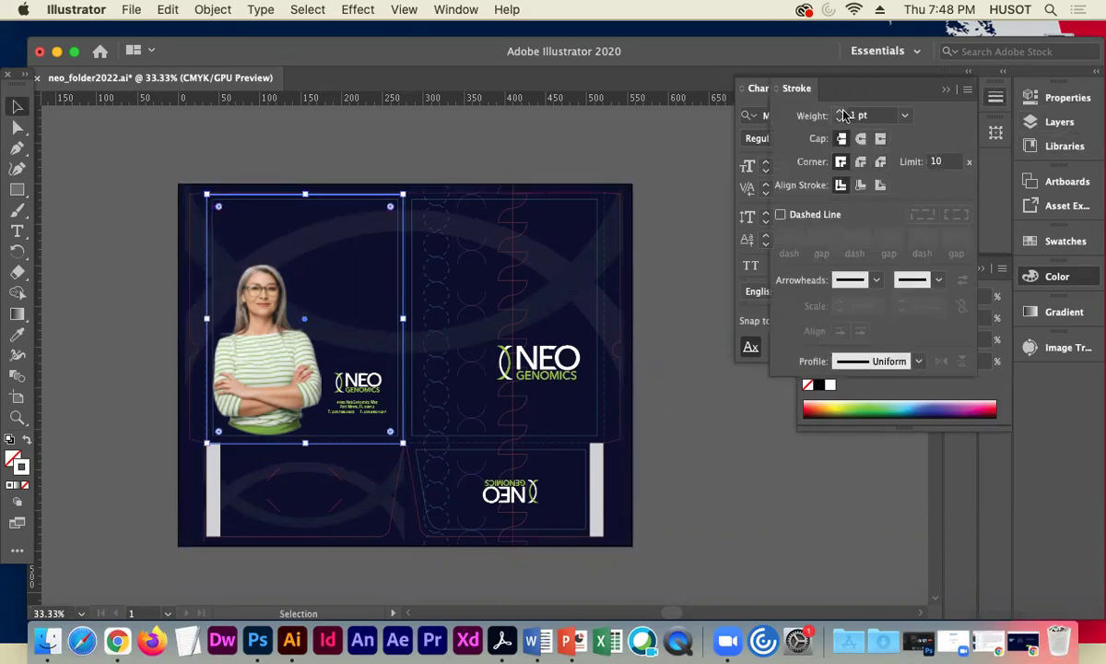
pyautogui.click(840, 112)
pyautogui.click(839, 111)
pyautogui.click(840, 111)
pyautogui.click(840, 111)
pyautogui.click(840, 111)
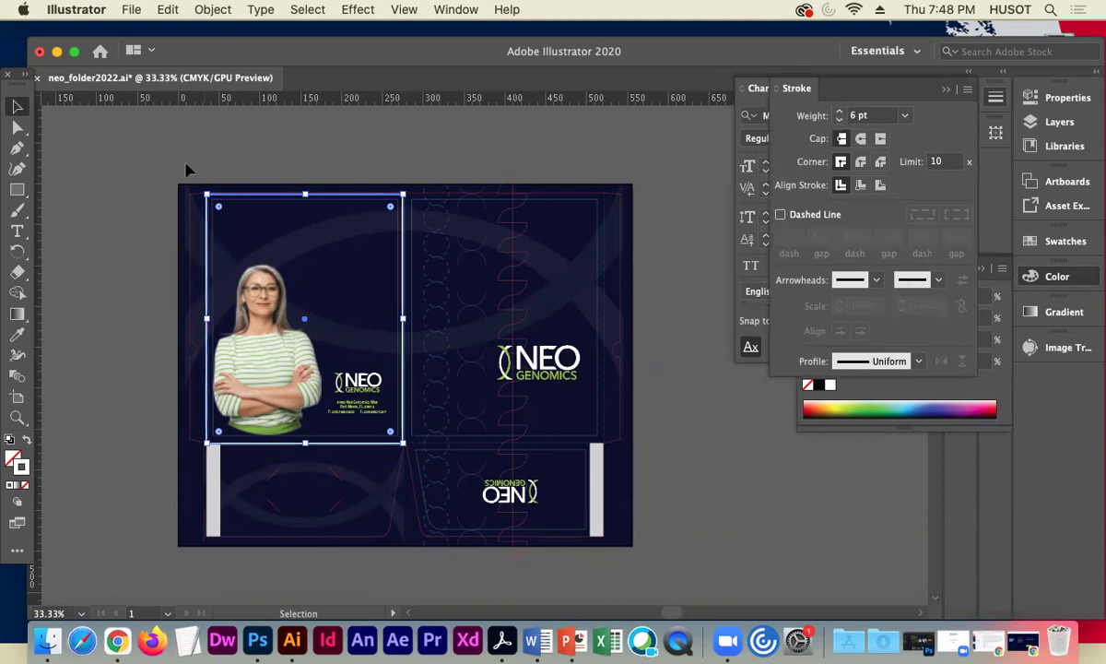
pyautogui.click(83, 156)
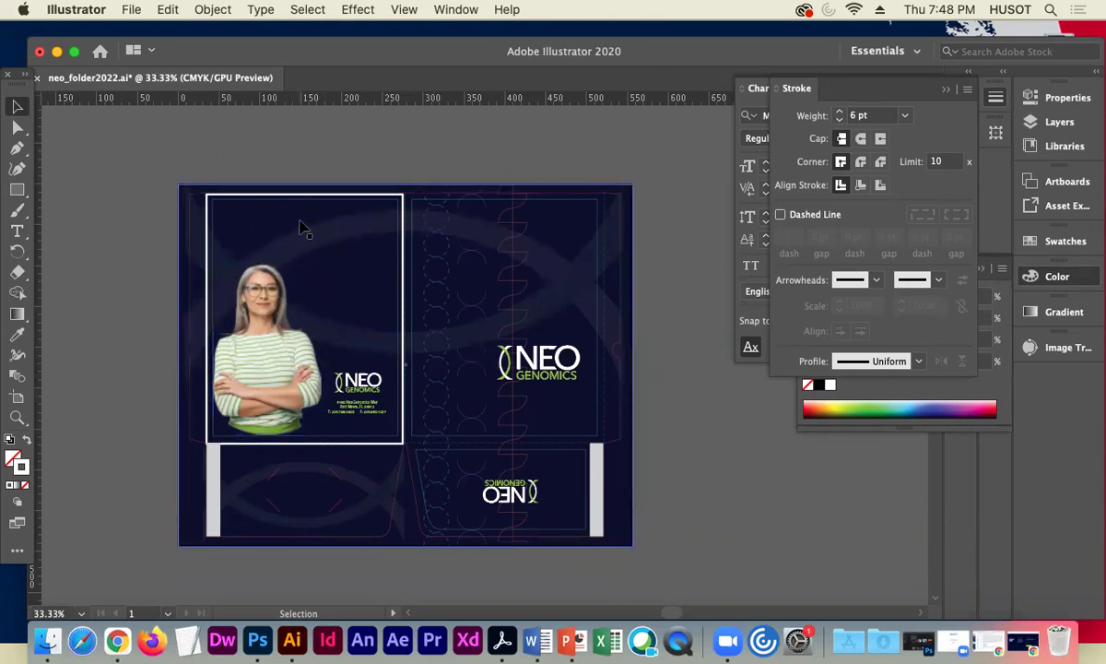
# Move the white frame from the back cover onto the front cover panel.
pyautogui.press('super+equal')
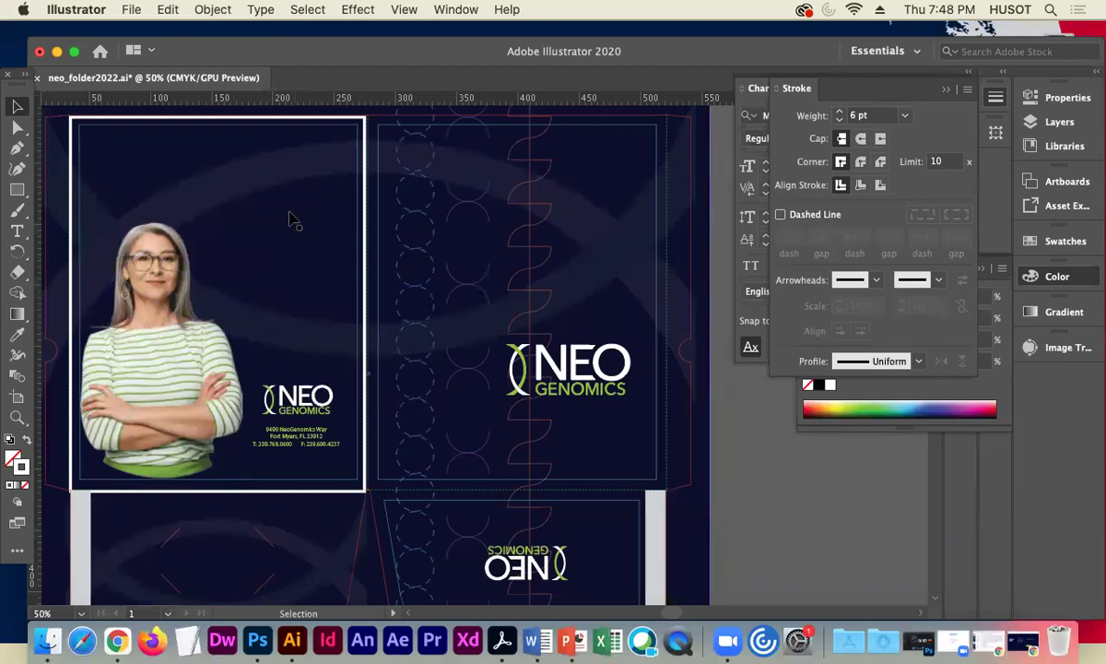
pyautogui.click(362, 222)
pyautogui.moveTo(362, 222); pyautogui.dragTo(671, 222)
pyautogui.click(803, 502)
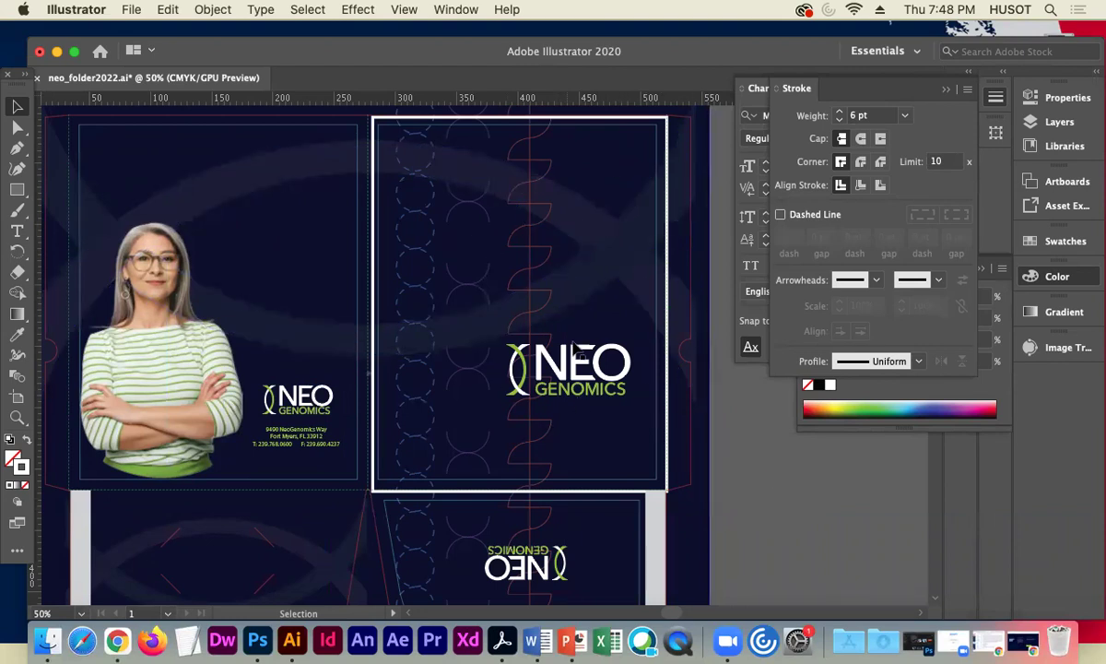
# Delete the white frame.
pyautogui.click(376, 152)
pyautogui.press('Delete')
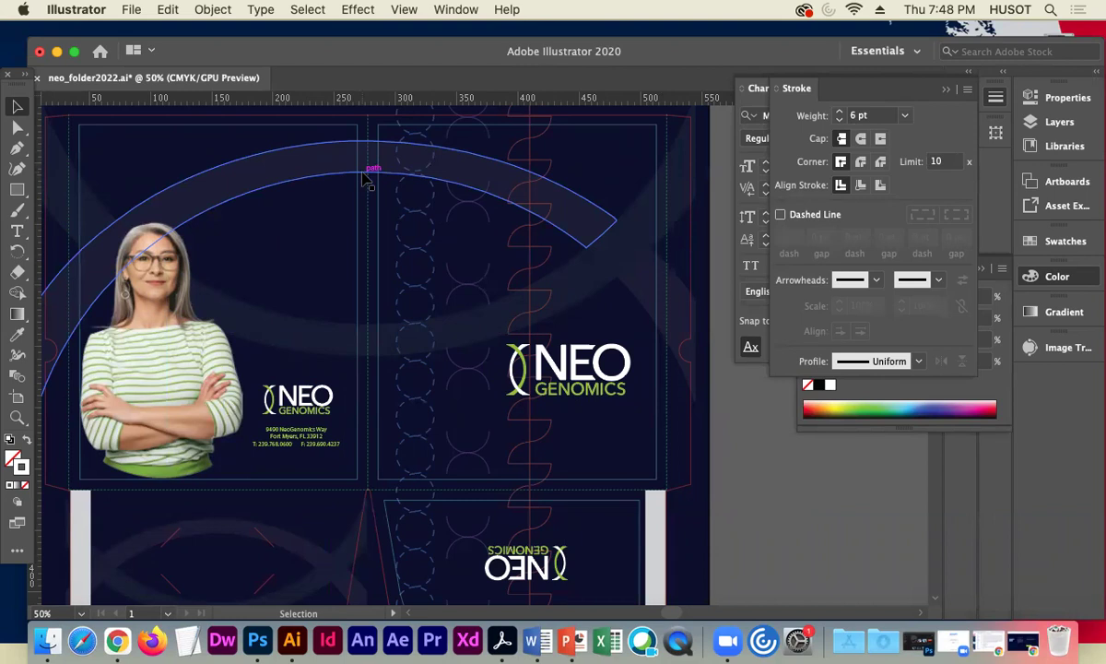
# Move the photo of the embracing couple from the pasteboard onto the front cover panel, resting on its lower margin.
pyautogui.press('super+minus')
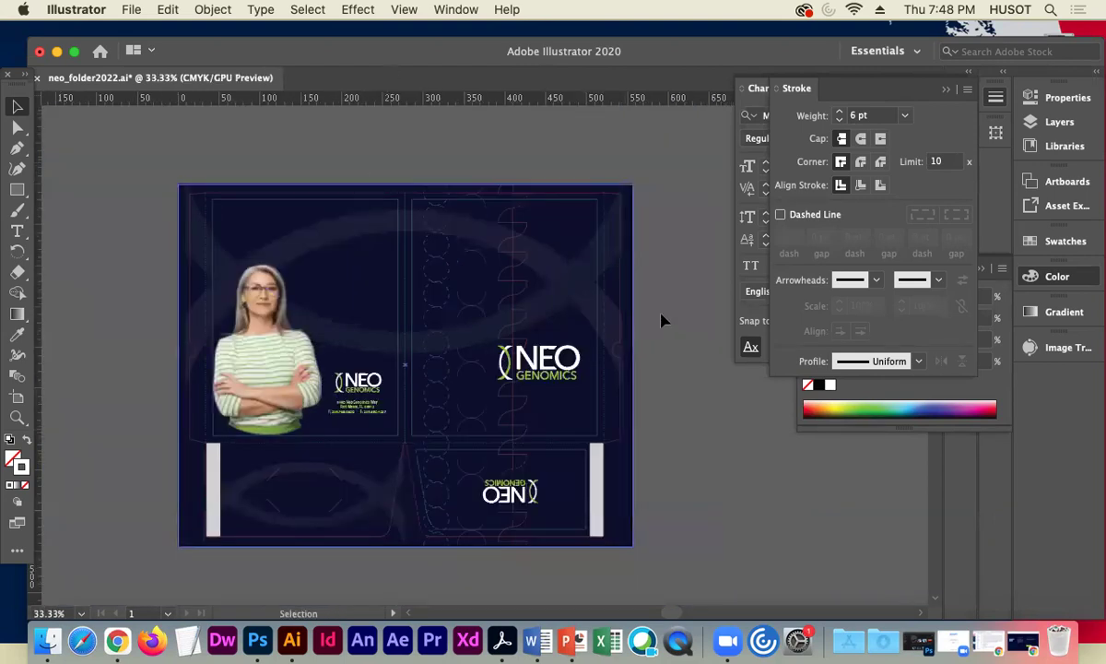
pyautogui.press('super+minus')
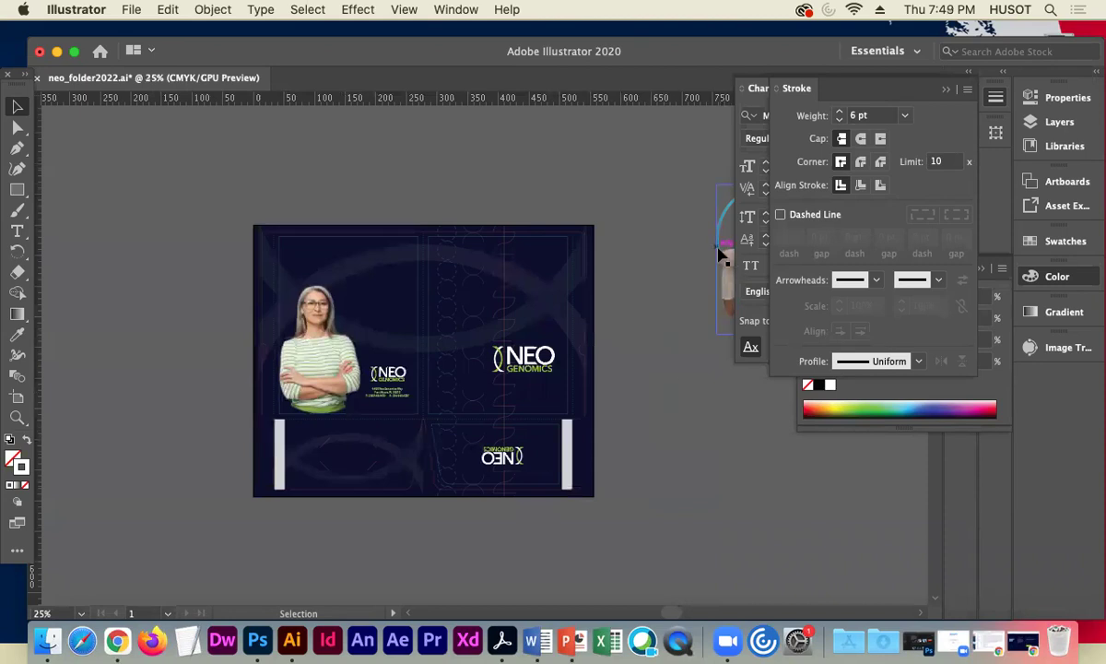
pyautogui.moveTo(719, 249); pyautogui.dragTo(439, 339)
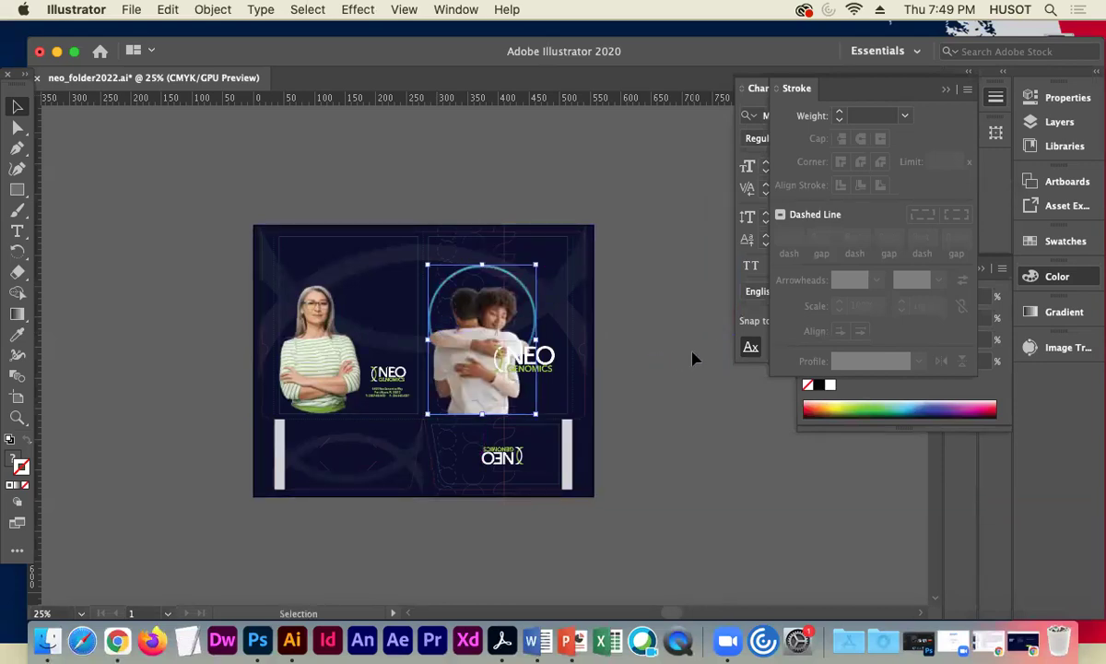
pyautogui.press('super+equal')
pyautogui.press('super+equal')
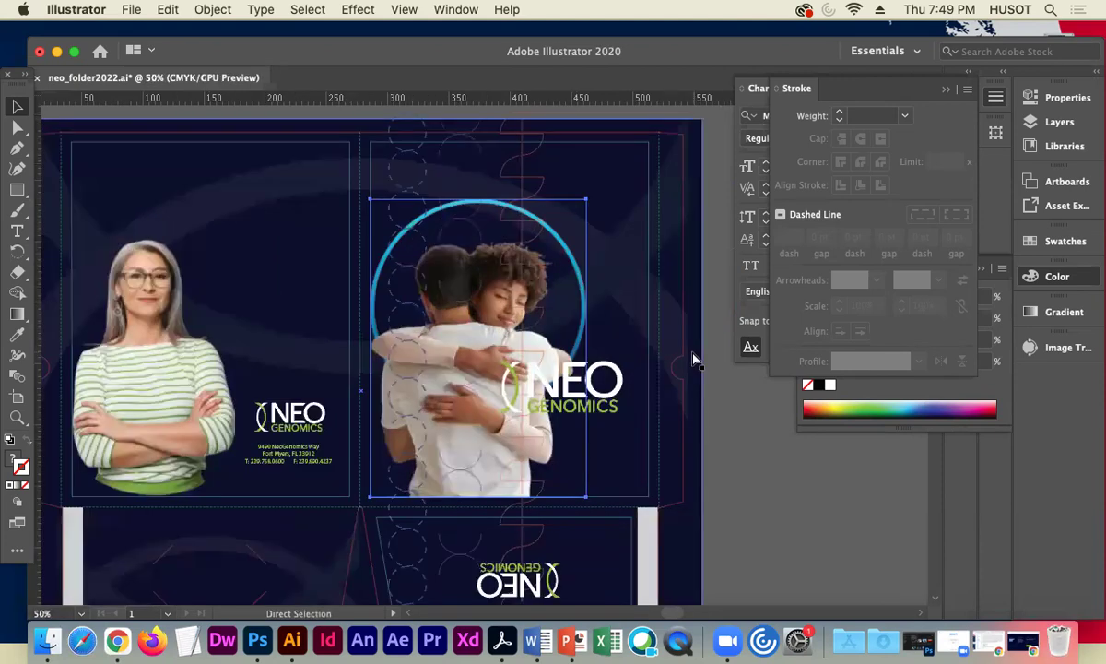
pyautogui.press('super+equal')
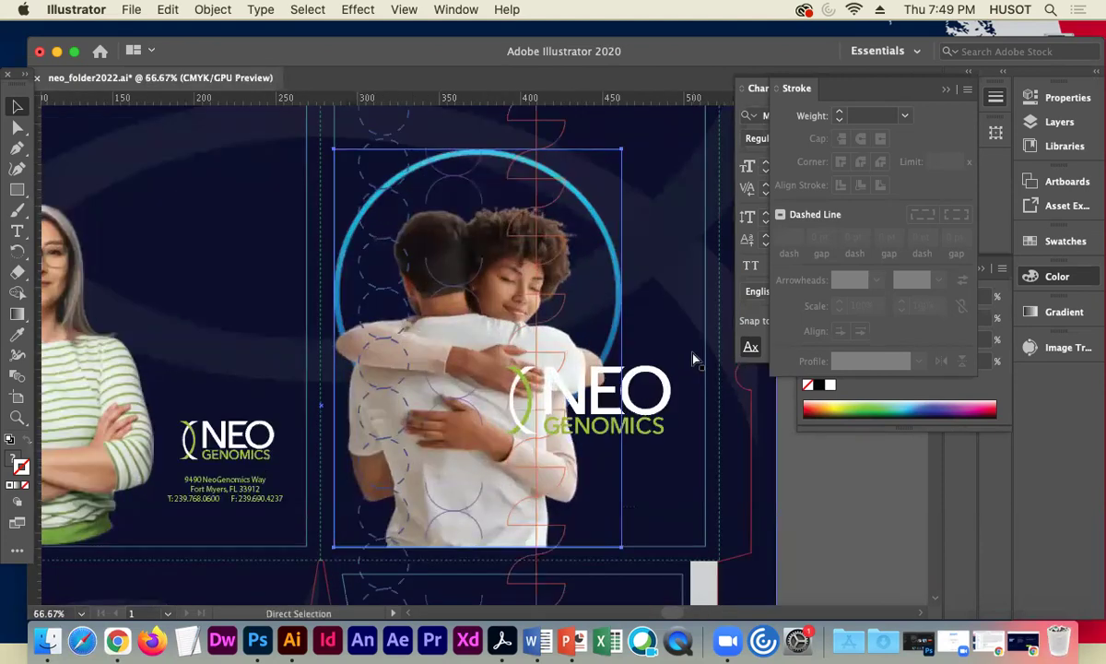
pyautogui.press('super+minus')
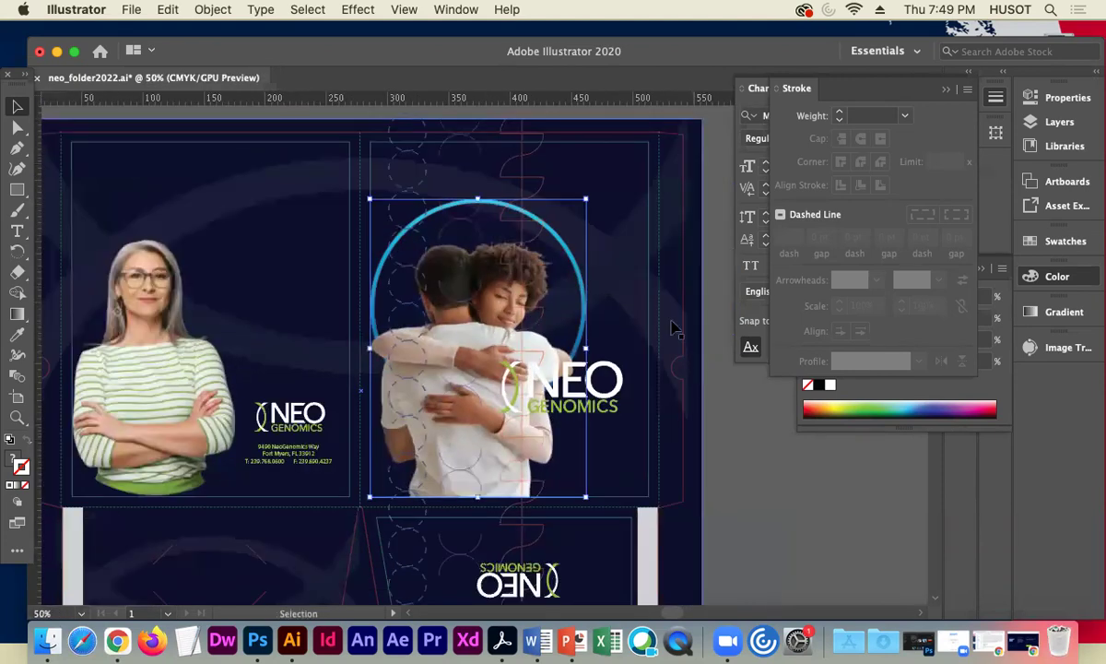
# Send the navy background to the back of the stacking order and deselect it.
pyautogui.rightClick(608, 187)
pyautogui.moveTo(728, 387)
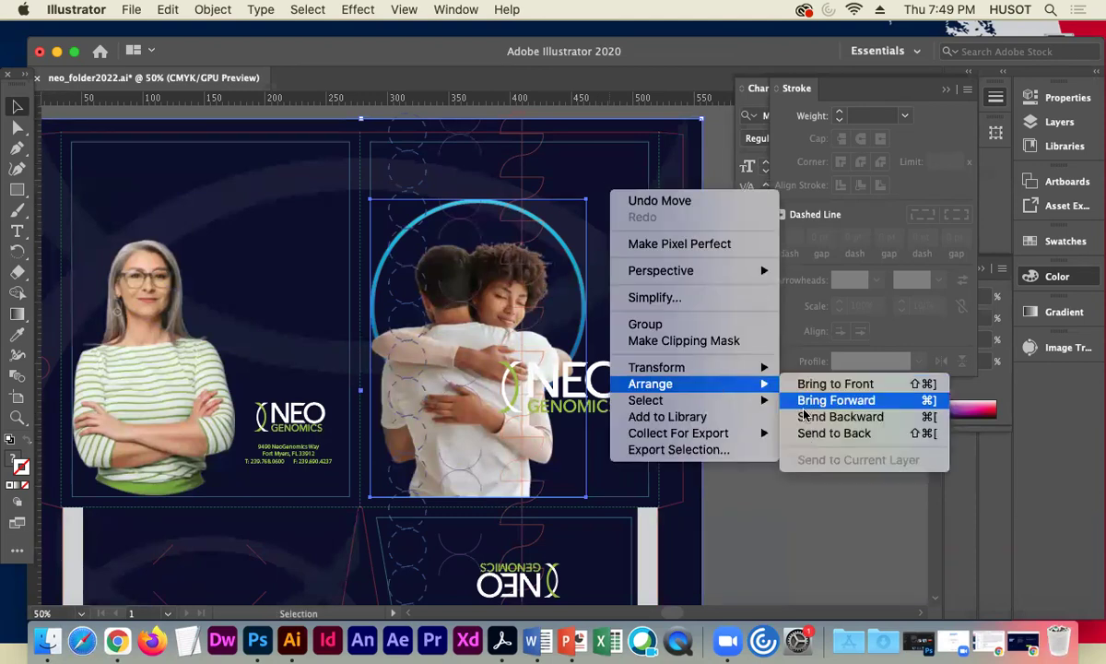
pyautogui.click(835, 432)
pyautogui.click(809, 509)
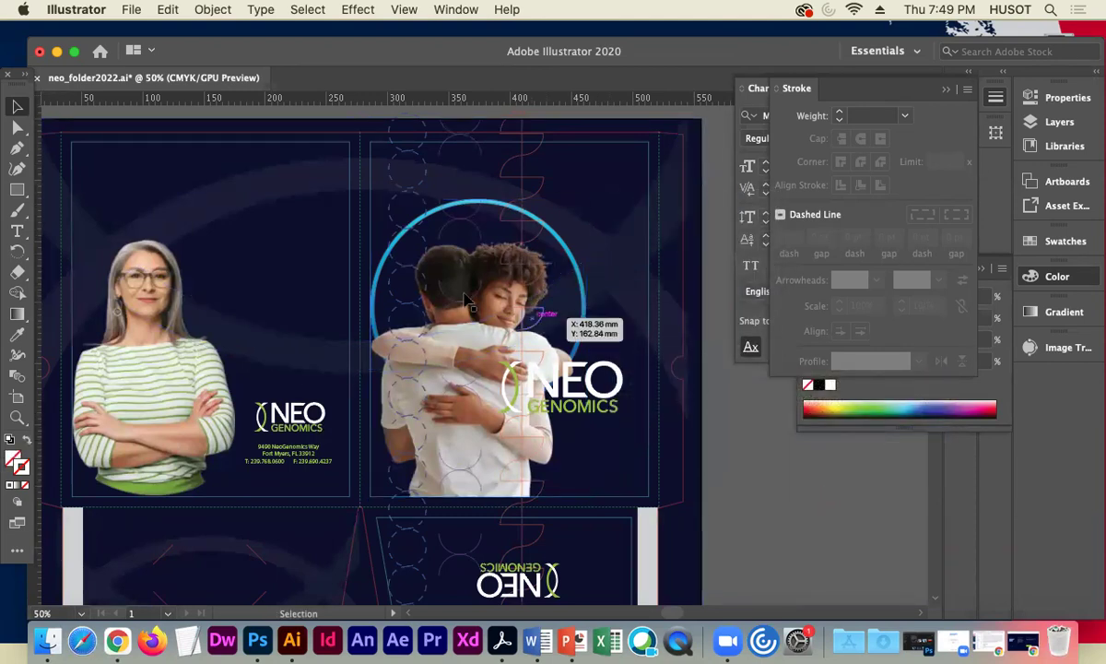
# Lower the opacity of the embracing couple photo on the front cover to a faint watermark.
pyautogui.click(468, 233)
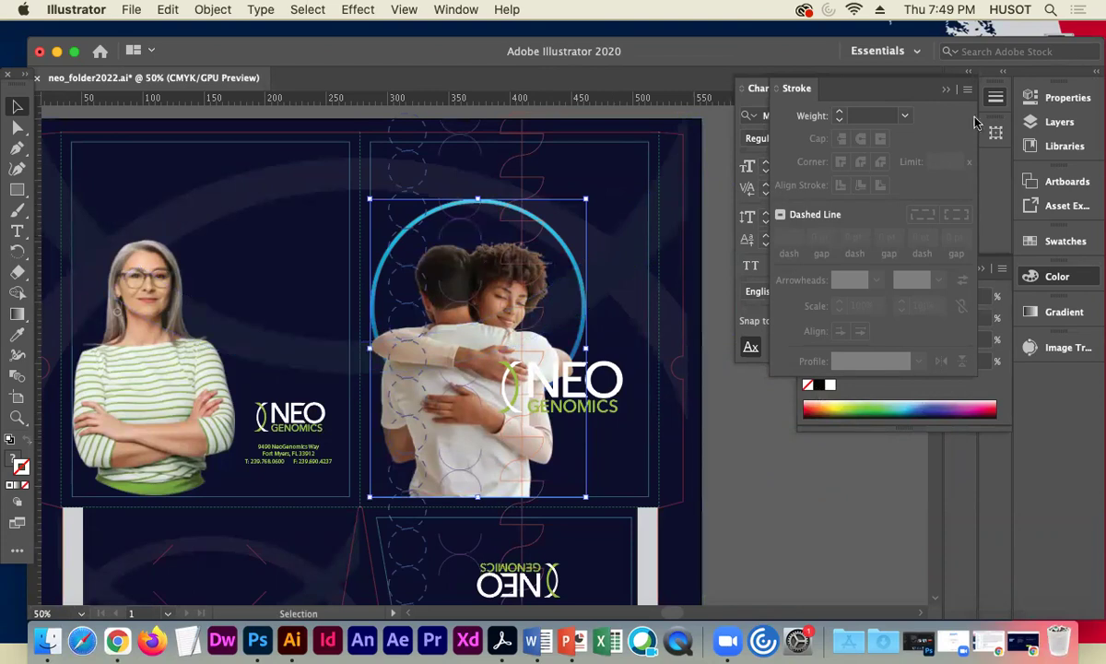
pyautogui.click(1030, 97)
pyautogui.click(928, 329)
pyautogui.moveTo(923, 351); pyautogui.dragTo(882, 349)
pyautogui.click(760, 453)
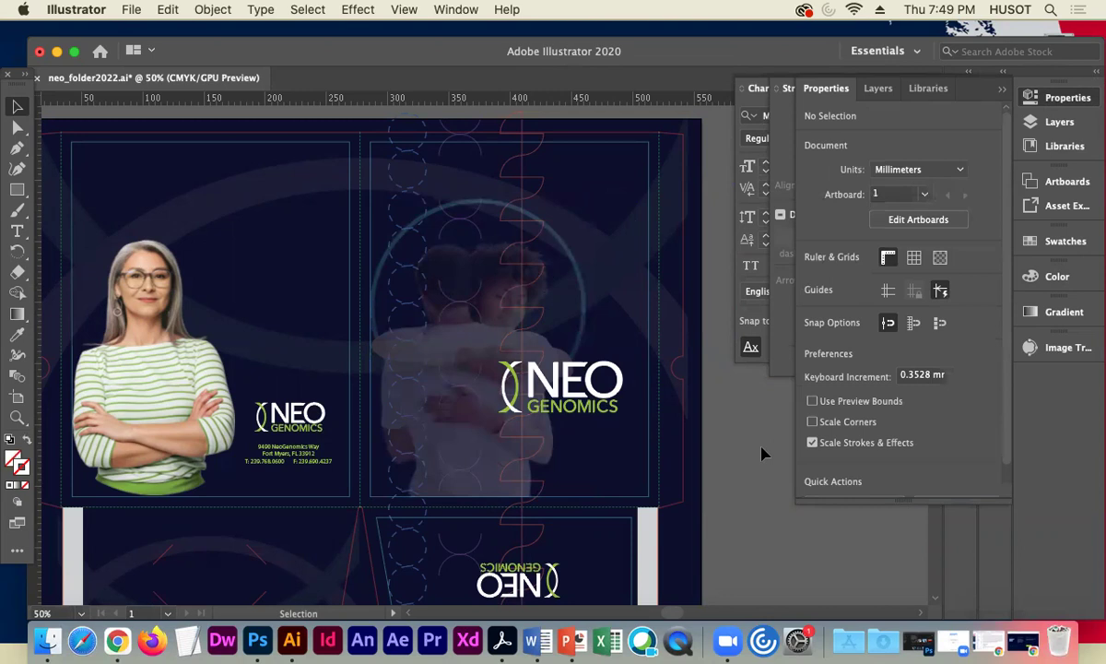
# Shift the front cover logo slightly to the right, nudge it into place and deselect it.
pyautogui.click(564, 392)
pyautogui.moveTo(564, 391); pyautogui.dragTo(607, 391)
pyautogui.press('Right')
pyautogui.press('Right')
pyautogui.press('Right')
pyautogui.press('Right')
pyautogui.press('Right')
pyautogui.press('Right')
pyautogui.press('Right')
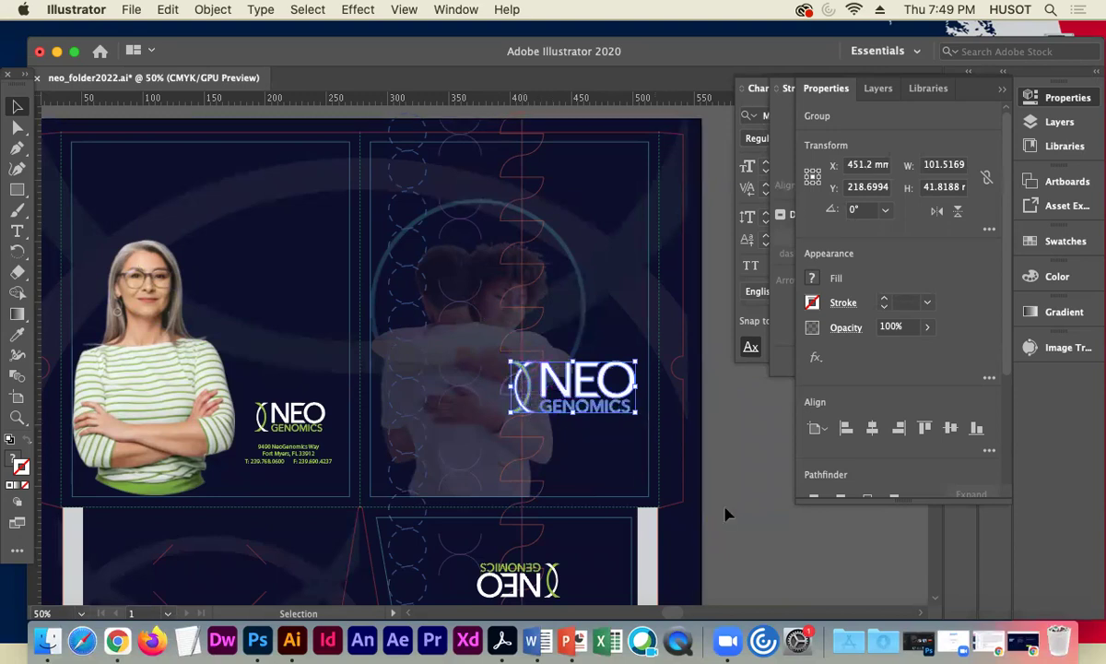
pyautogui.click(738, 498)
# Examine the front cover logo over the faded couple photo up close and in the full layout.
pyautogui.press('super+equal')
pyautogui.press('super+equal')
pyautogui.press('super+equal')
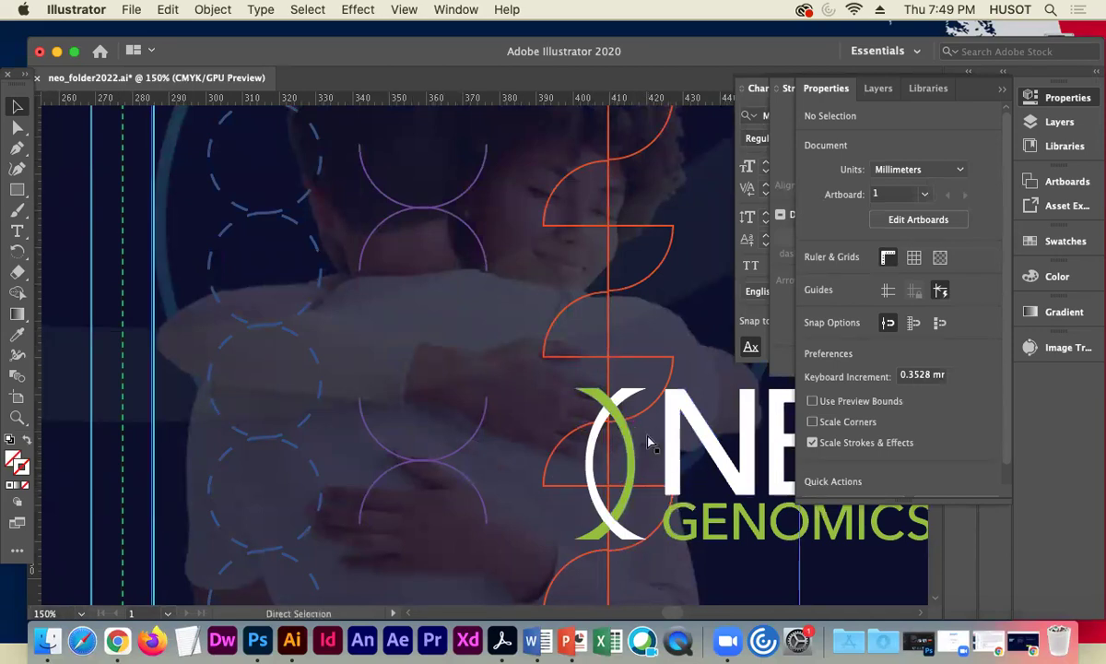
pyautogui.press('super+minus')
pyautogui.press('super+minus')
pyautogui.press('super+minus')
pyautogui.press('super+minus')
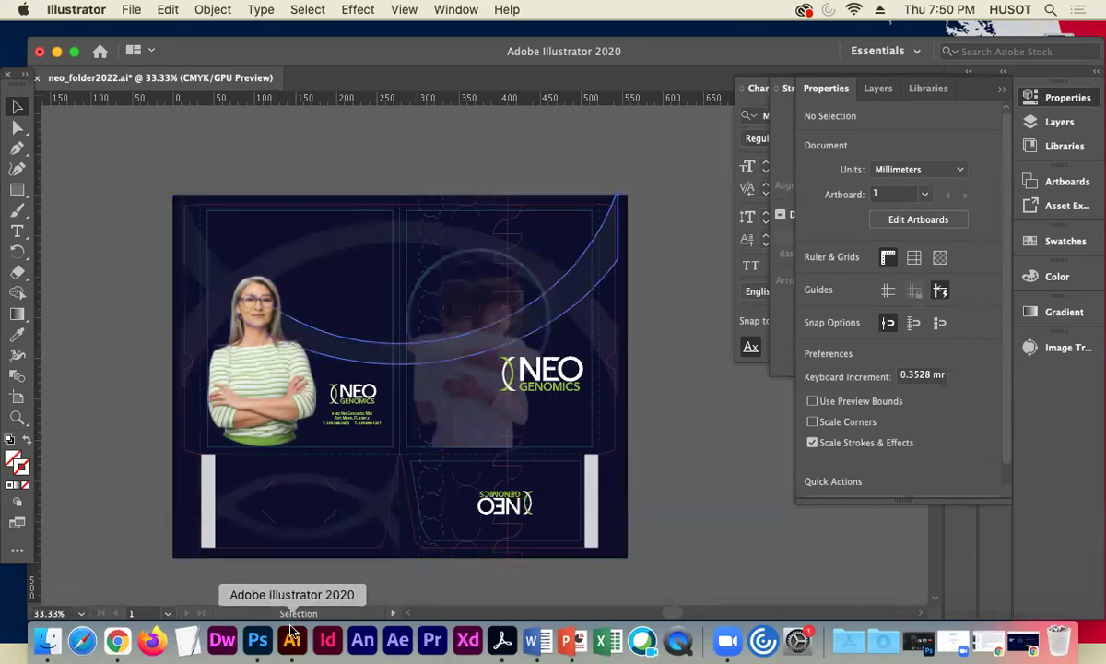
# Switch to Chrome, copy the headline "One Lab. Vital Answers." from the neogenomics.com home page and minimize the browser window.
pyautogui.click(1029, 648)
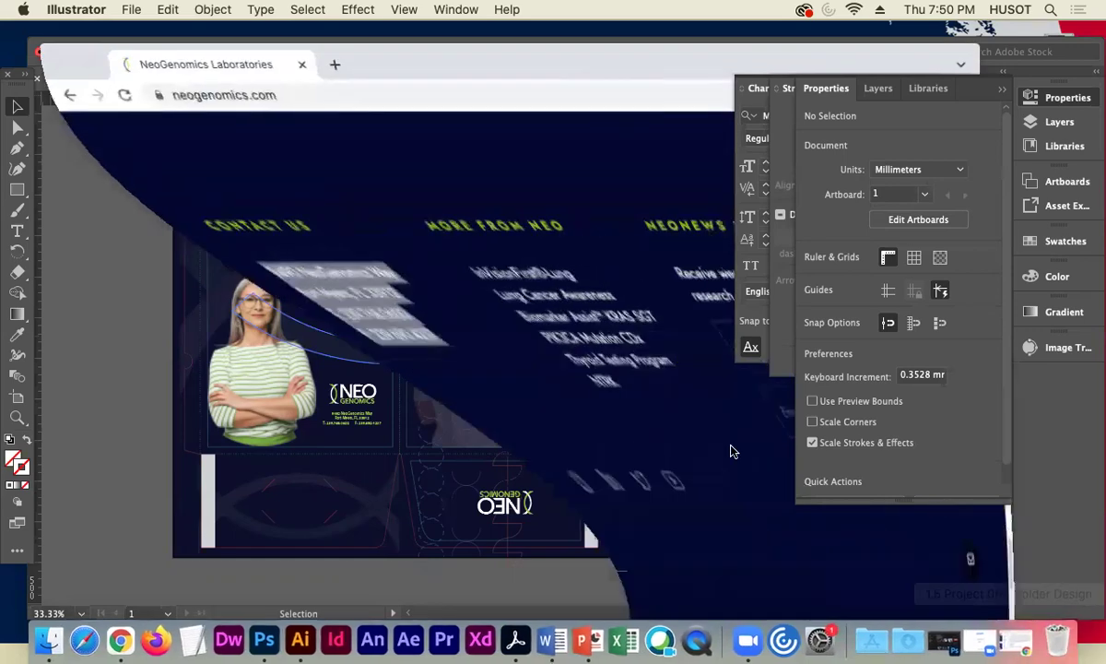
pyautogui.scroll(15, 196, 242)
pyautogui.scroll(10, 196, 242)
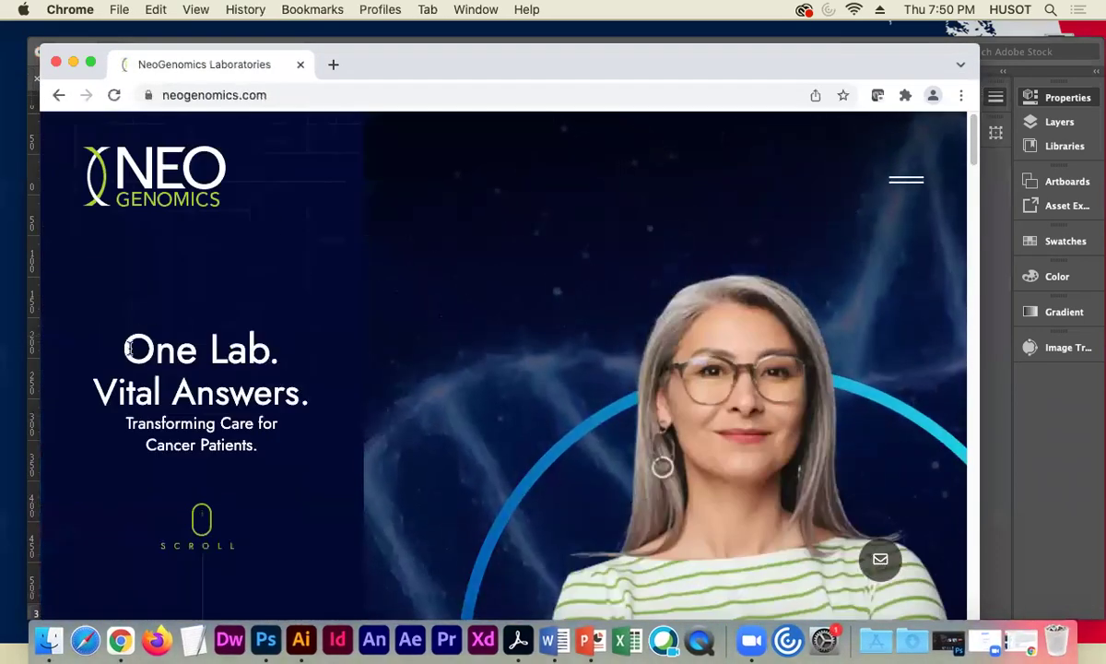
pyautogui.moveTo(132, 346); pyautogui.dragTo(321, 393)
pyautogui.press('super+c')
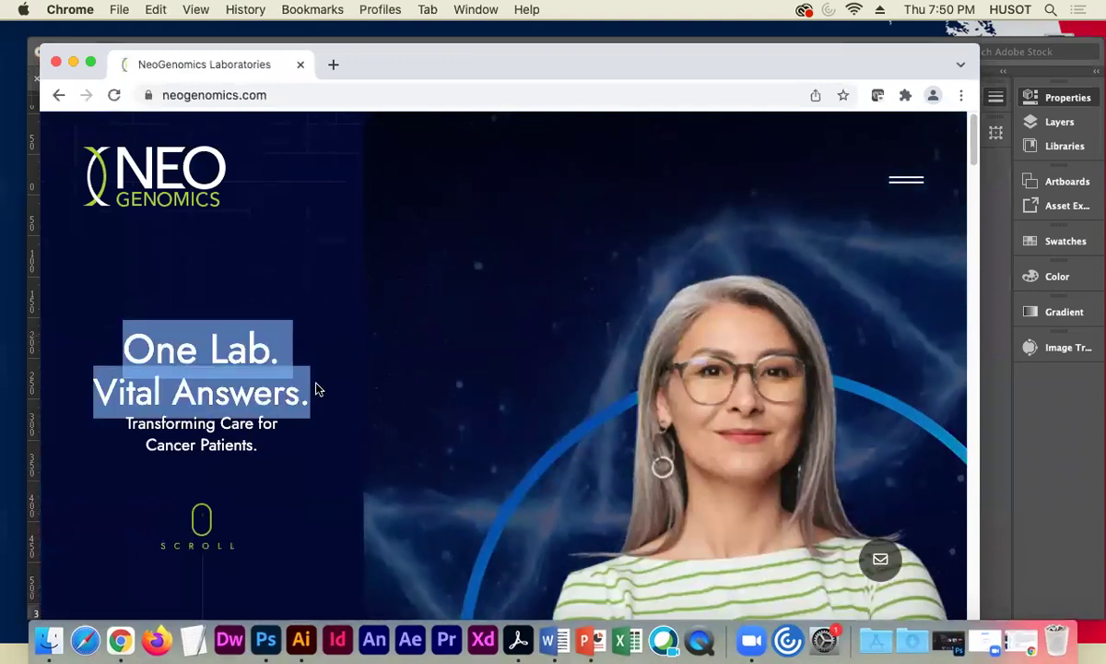
pyautogui.click(72, 60)
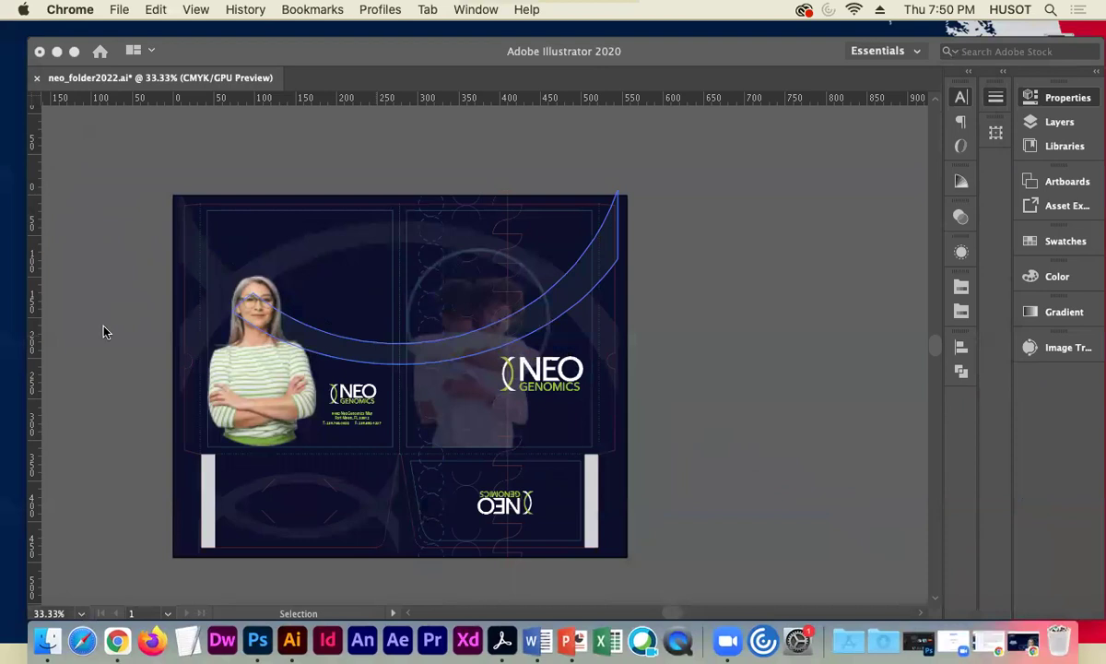
# Paste the copied tagline as new point text on the pasteboard to the left of the artboard.
pyautogui.click(97, 309)
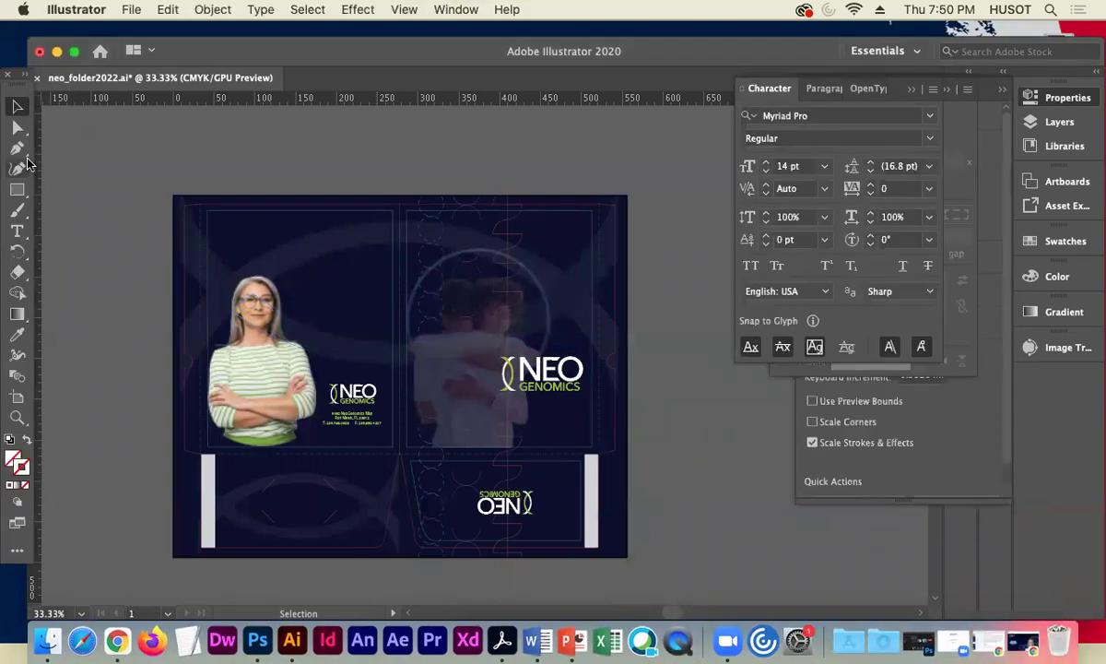
pyautogui.click(17, 230)
pyautogui.click(73, 252)
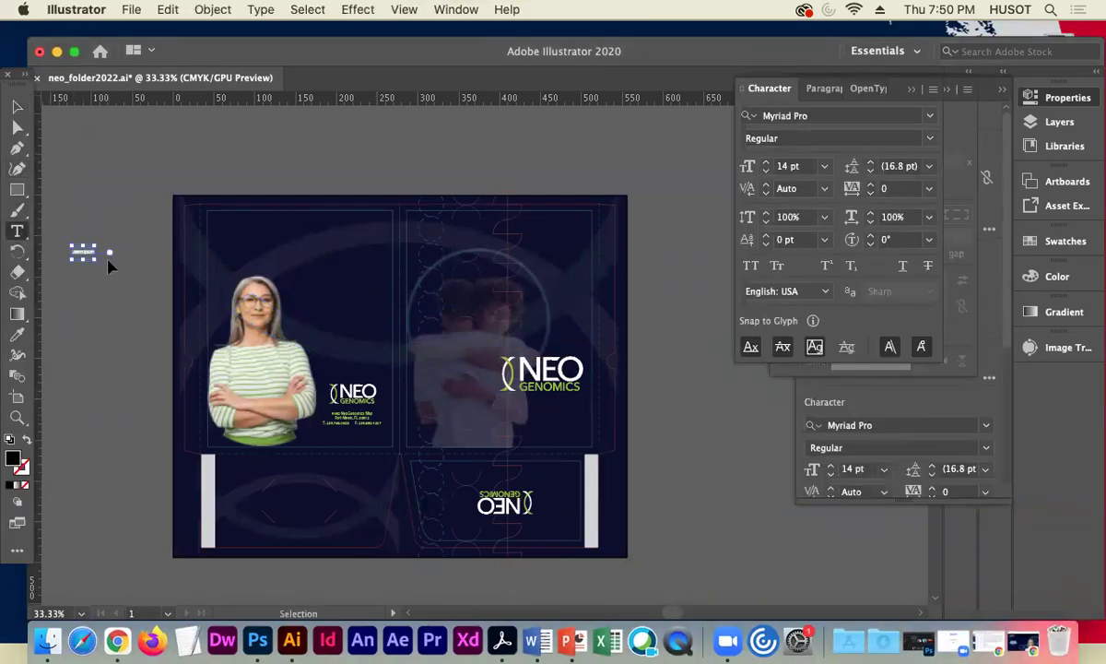
pyautogui.click(18, 107)
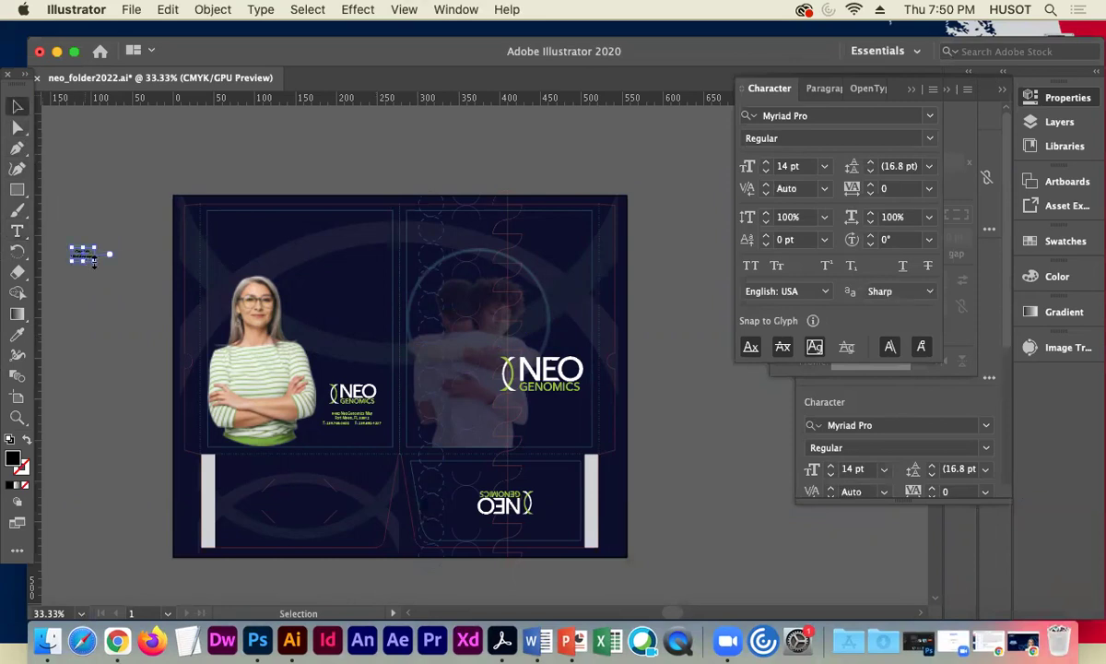
# Set the tagline's font size to 24 pt and move it beneath the front cover logo.
pyautogui.click(825, 167)
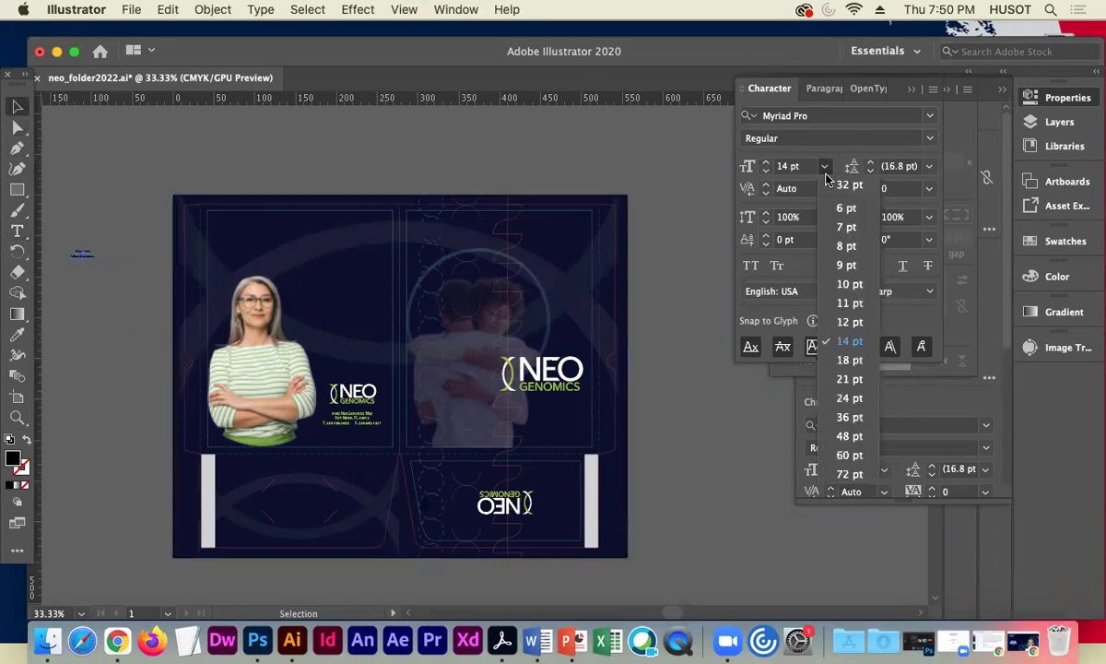
pyautogui.click(847, 398)
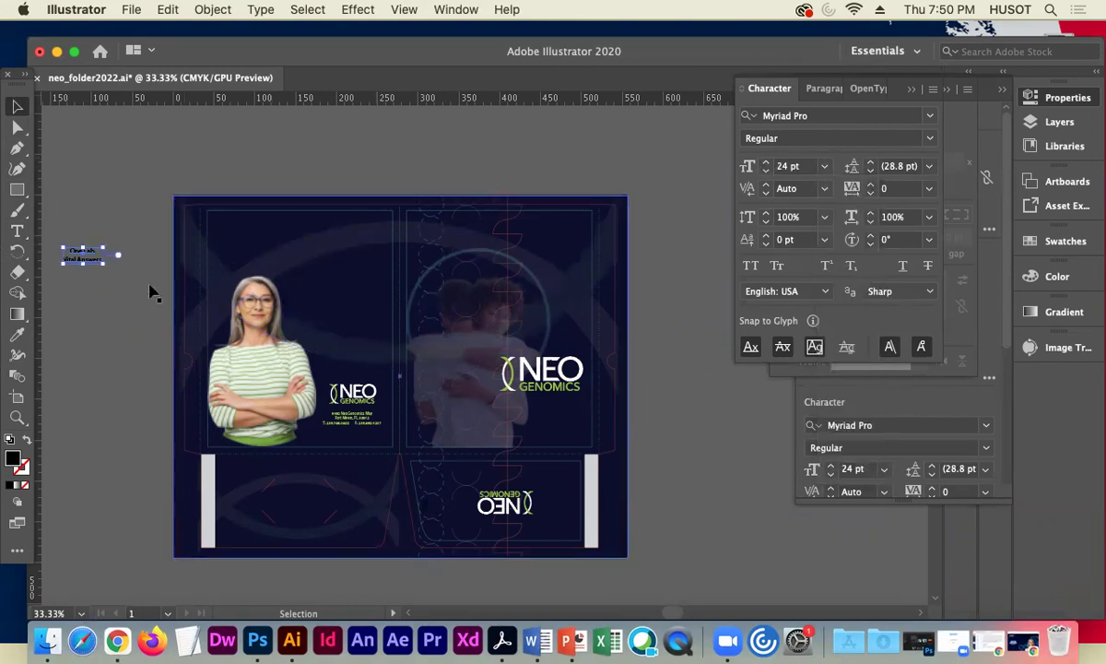
pyautogui.moveTo(87, 247); pyautogui.dragTo(564, 412)
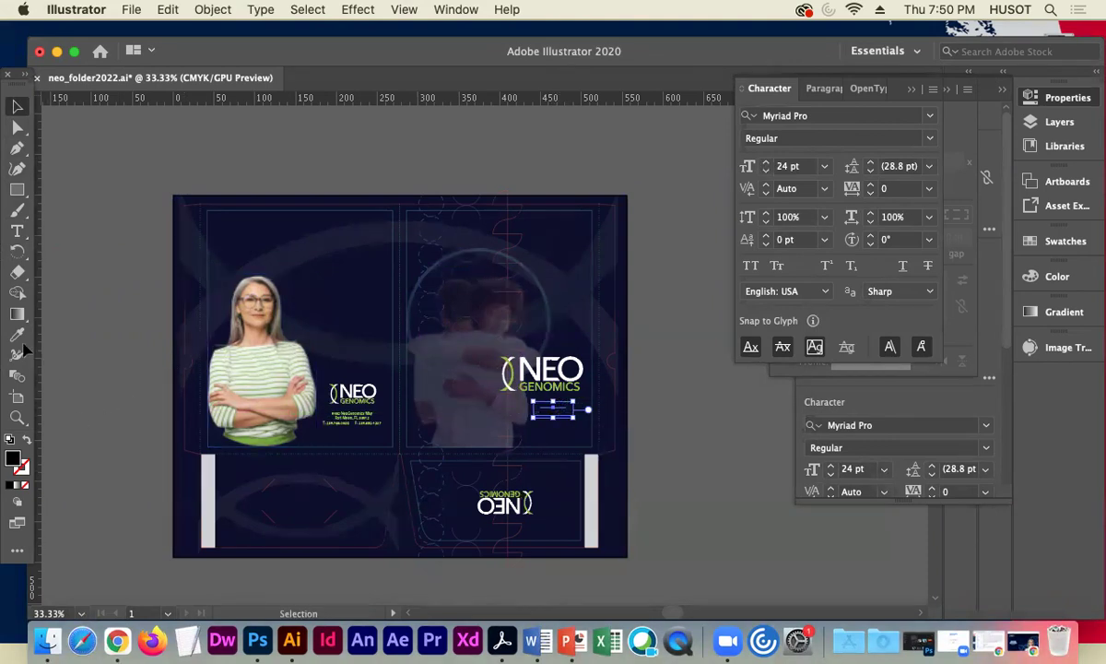
# Color the tagline white by sampling the front cover logo's lettering with the Eyedropper tool.
pyautogui.click(16, 334)
pyautogui.click(521, 362)
pyautogui.click(17, 106)
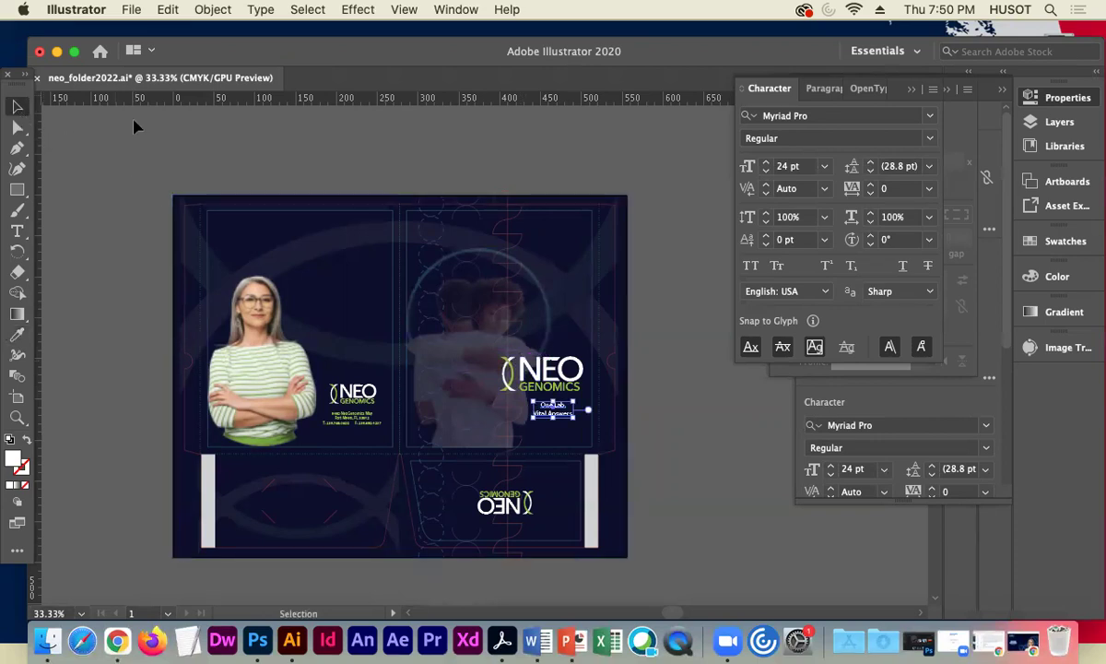
# Duplicate the tagline onto the pocket flap and rotate the copy 180° to match the upside-down logo.
pyautogui.press('super+equal')
pyautogui.press('super+equal')
pyautogui.press('super+equal')
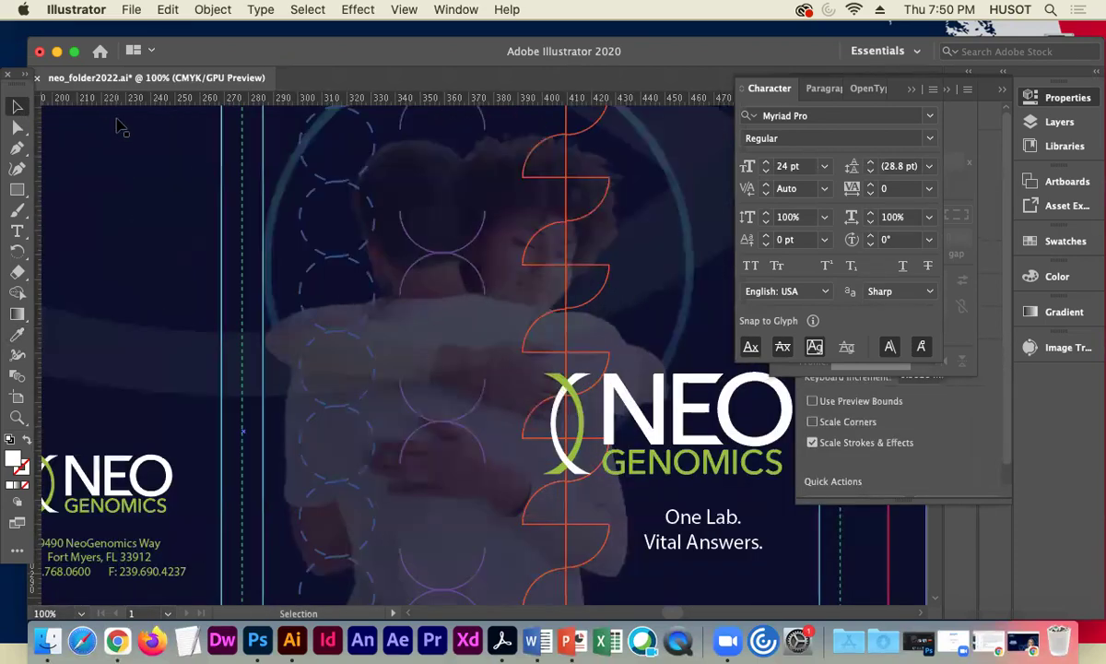
pyautogui.scroll(-5, 466, 371)
pyautogui.hscroll(2, 466, 371)
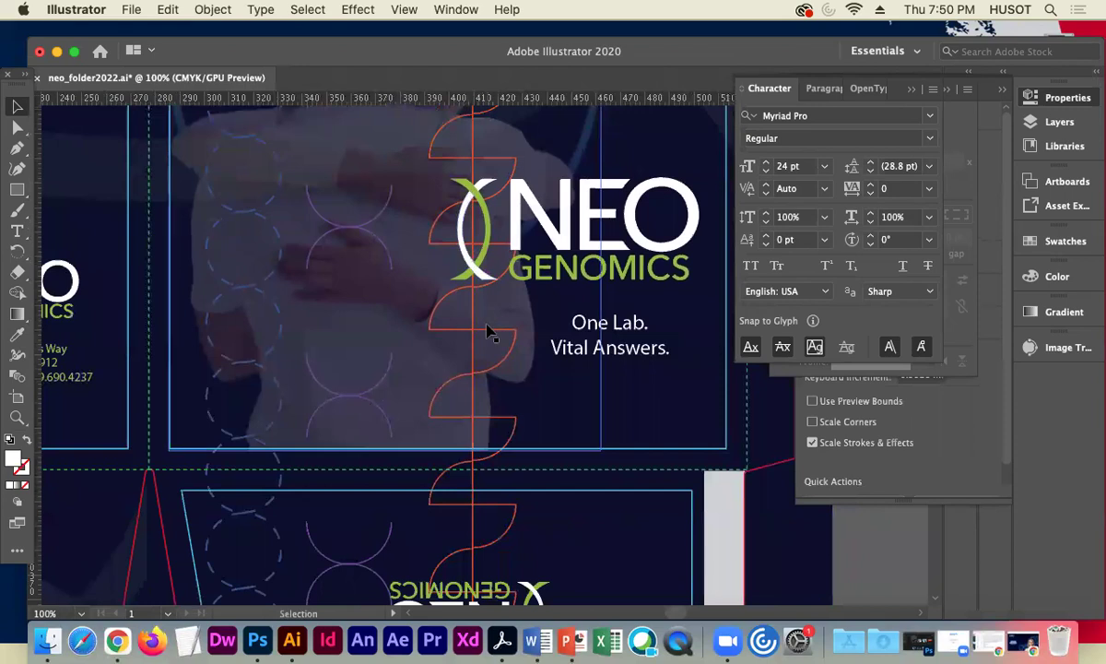
pyautogui.click(645, 347)
pyautogui.moveTo(646, 346); pyautogui.dragTo(498, 387)
pyautogui.moveTo(479, 343); pyautogui.dragTo(490, 511)
pyautogui.moveTo(552, 547); pyautogui.dragTo(422, 503)
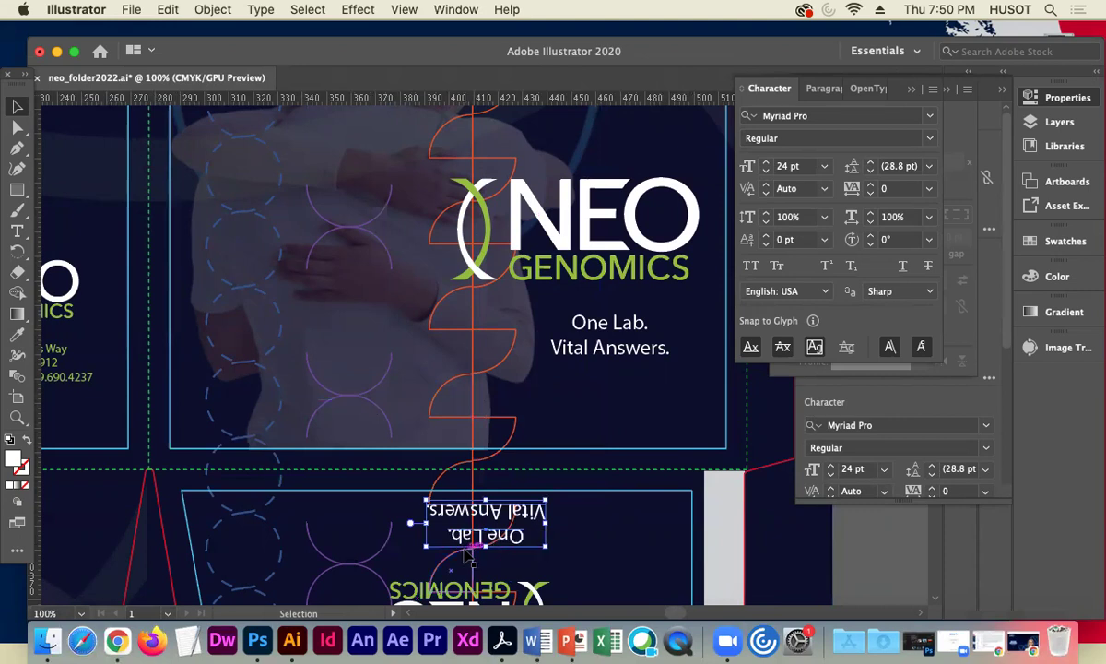
# Join the pocket tagline into a single line and position it along the upside-down logo's GENOMICS edge.
pyautogui.doubleClick(485, 509)
pyautogui.click(544, 510)
pyautogui.press('BackSpace')
pyautogui.click(18, 106)
pyautogui.moveTo(533, 537); pyautogui.dragTo(507, 565)
pyautogui.click(849, 551)
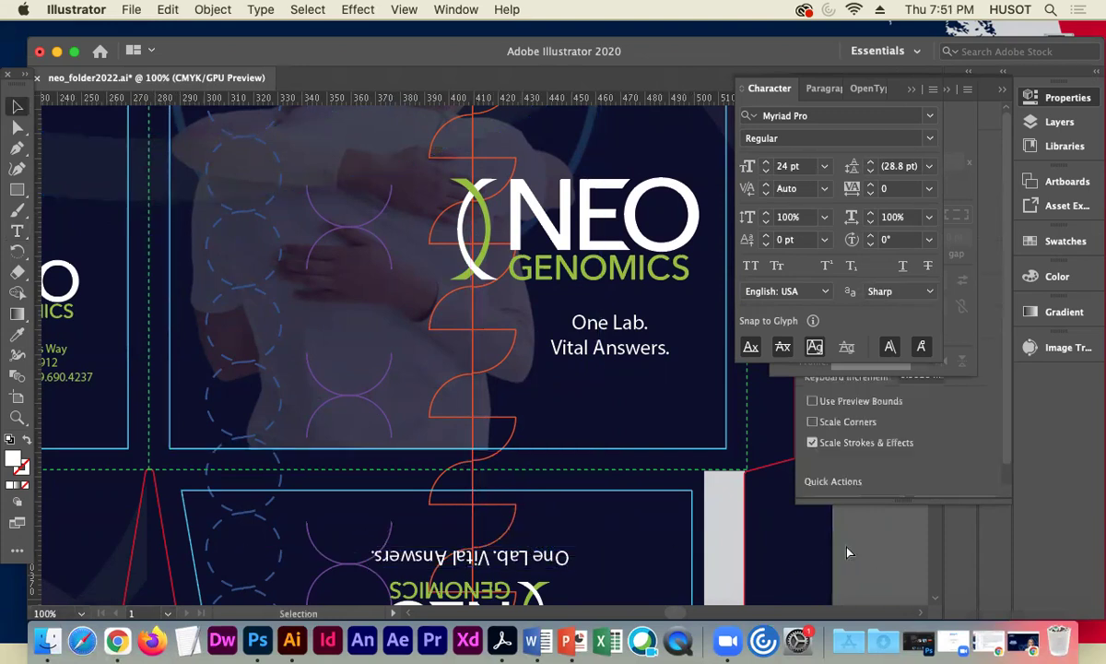
# Check the whole folder layout and save neo_folder2022.ai.
pyautogui.press('super+minus')
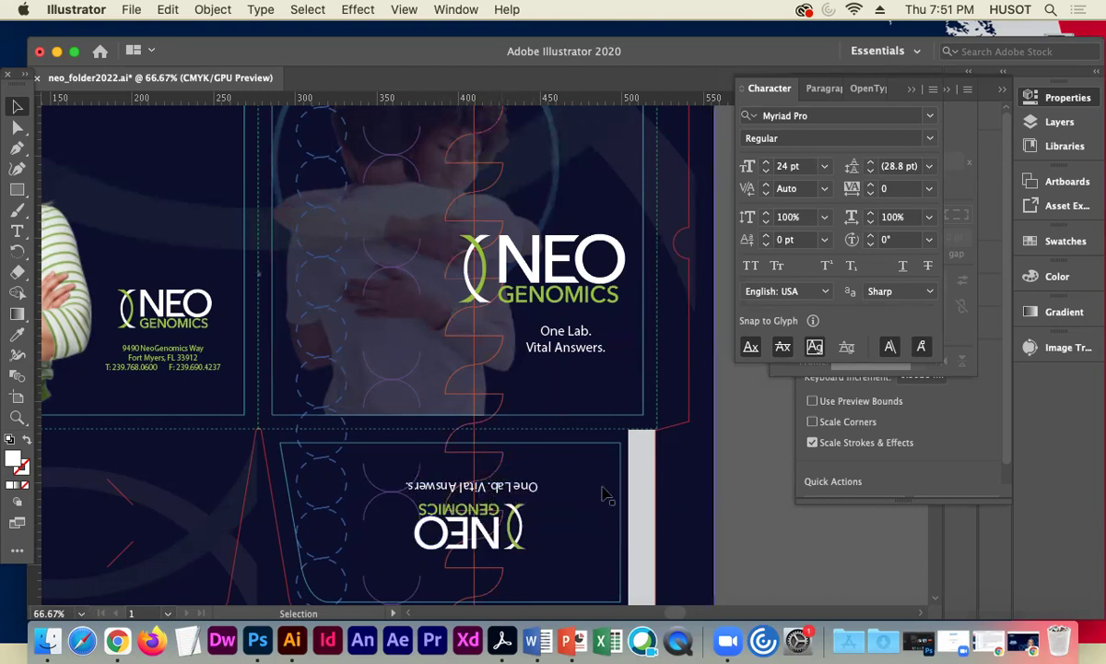
pyautogui.press('super+minus')
pyautogui.press('super+minus')
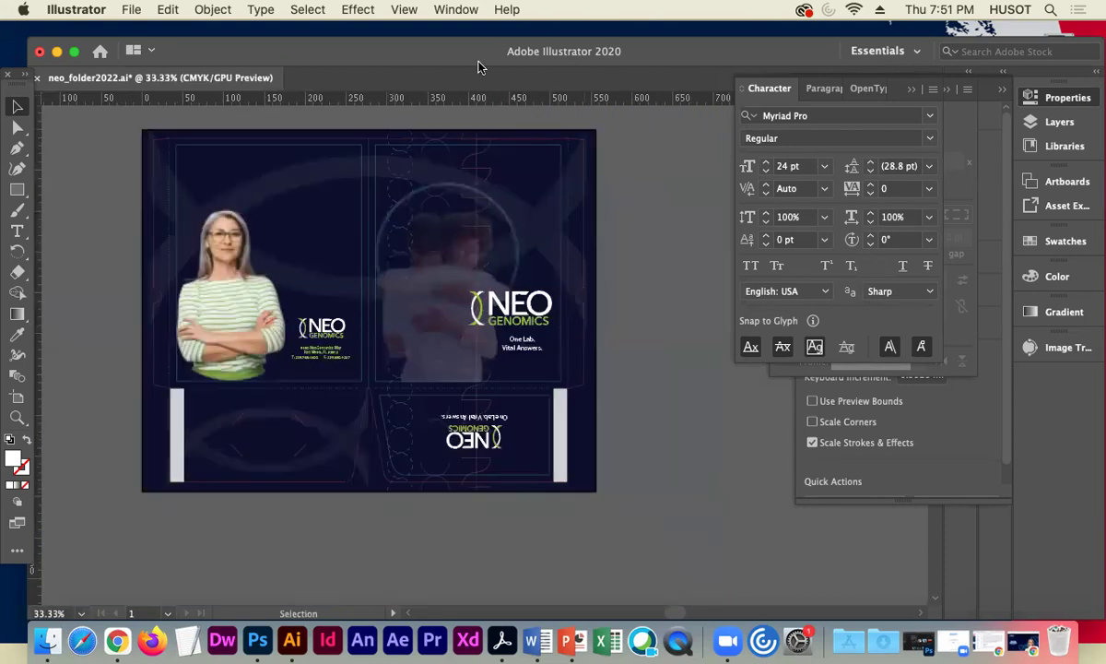
pyautogui.press('super+s')
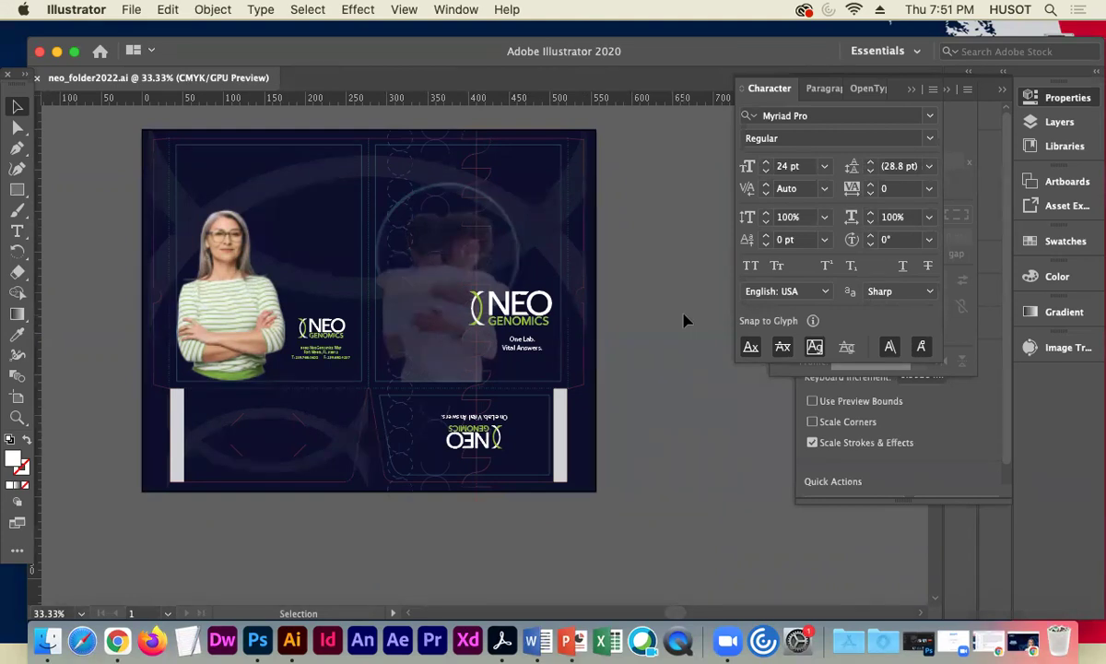
# Switch to the Folder Design assignment page in Chrome.
pyautogui.click(1022, 643)
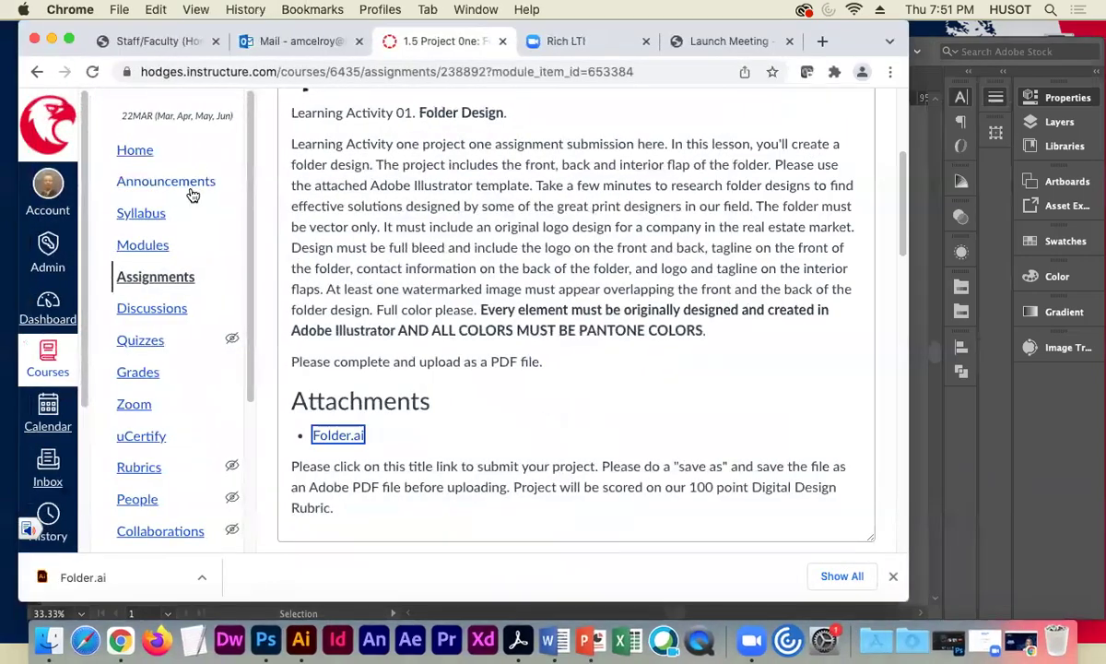
# Open the Beautiful Folder Designs announcement and examine its sample presentation folders for cover and back layout ideas.
pyautogui.click(173, 183)
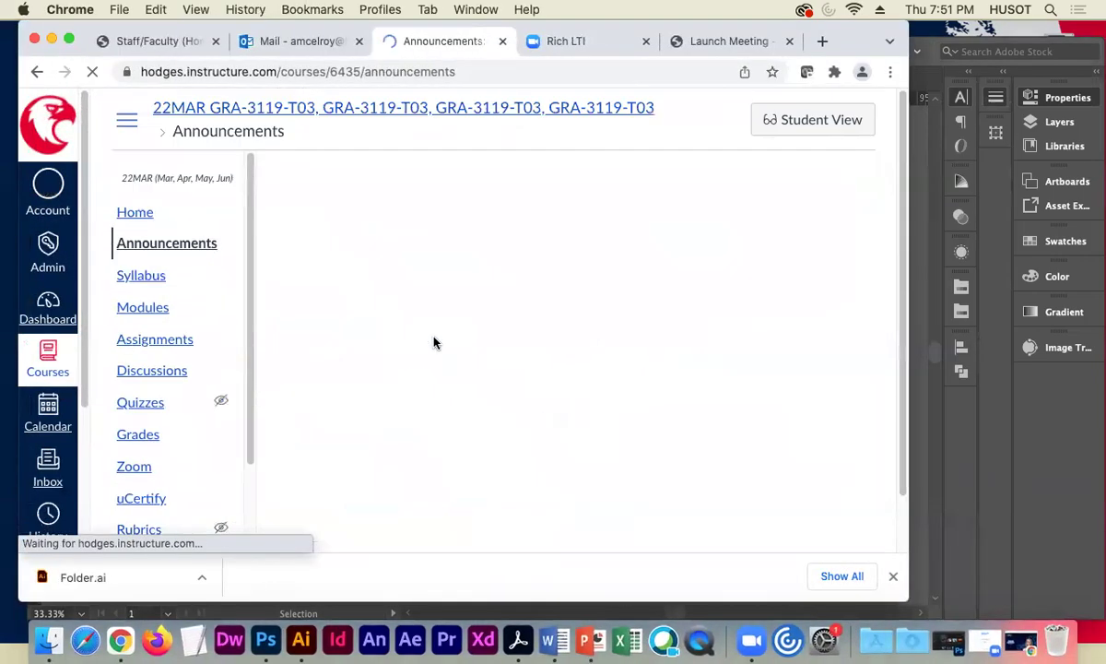
pyautogui.scroll(-3, 431, 340)
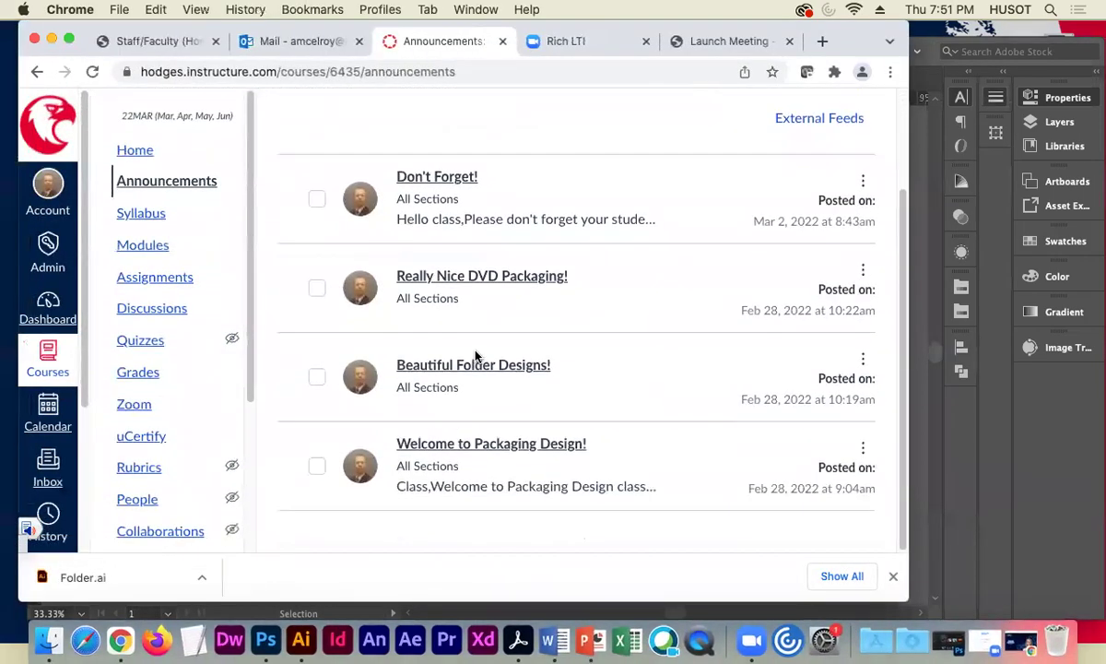
pyautogui.click(479, 368)
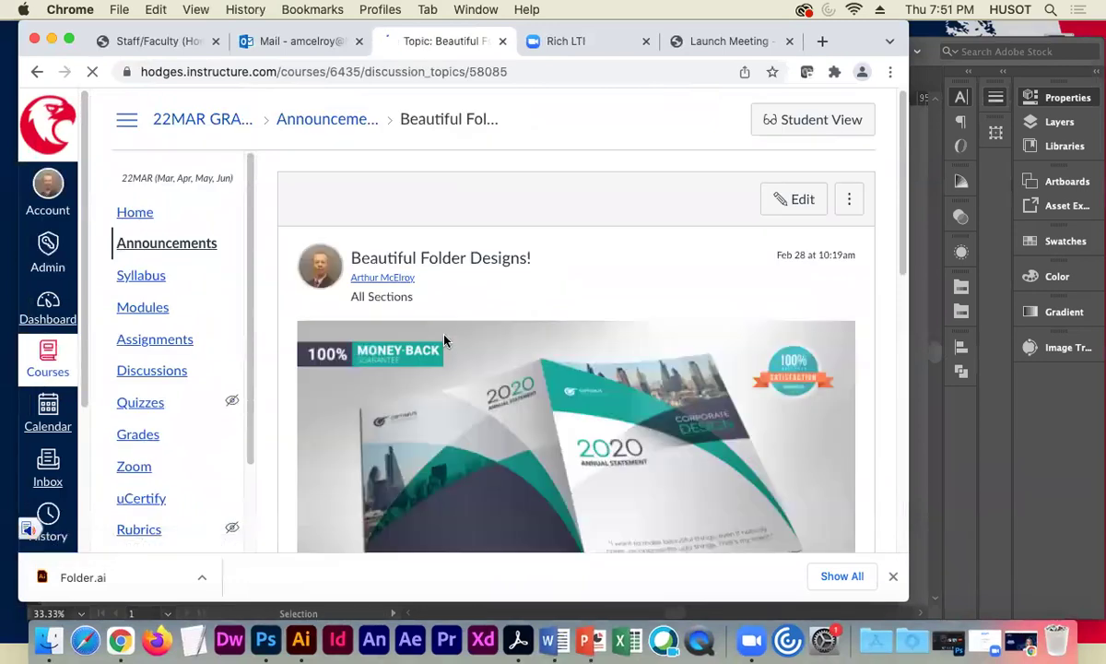
pyautogui.scroll(-3, 444, 346)
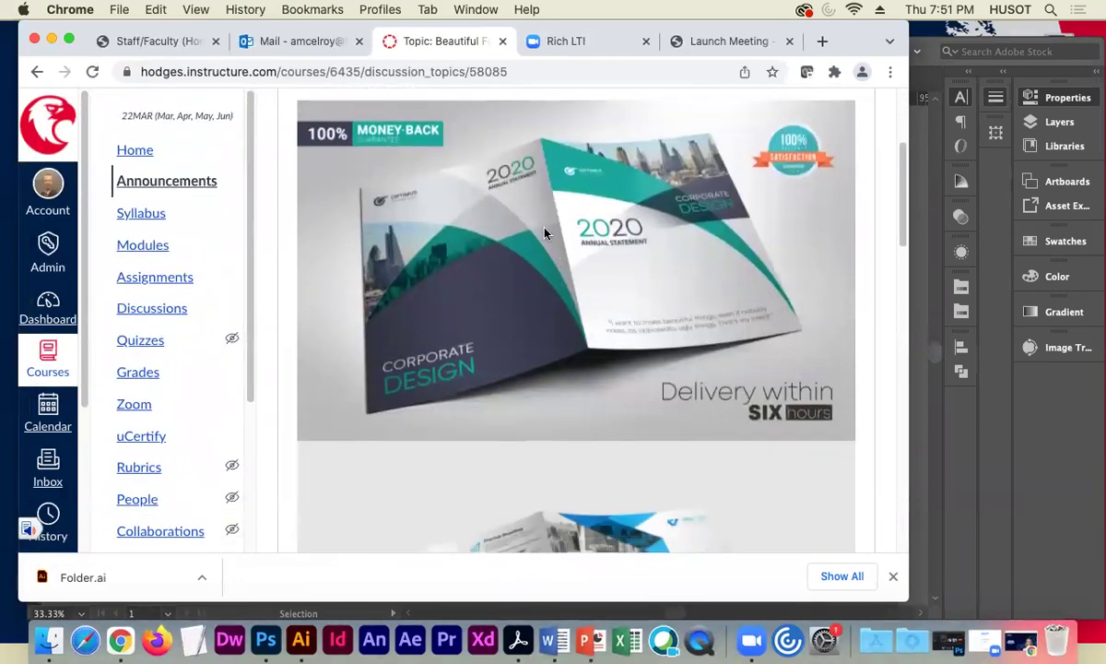
pyautogui.scroll(-5, 516, 387)
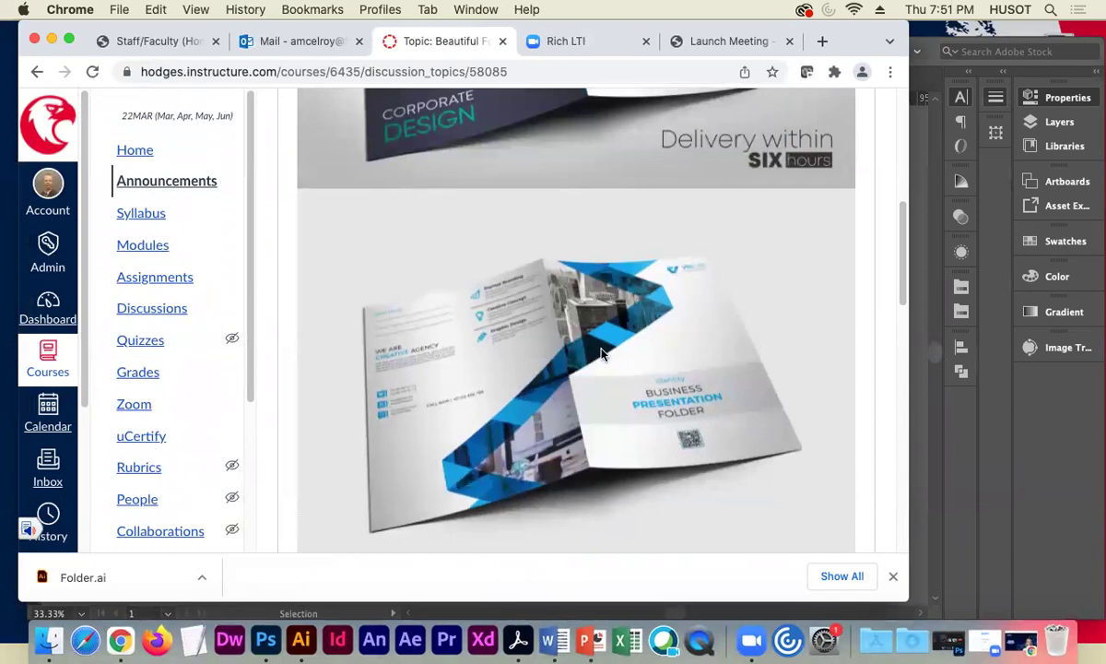
pyautogui.scroll(-5, 594, 364)
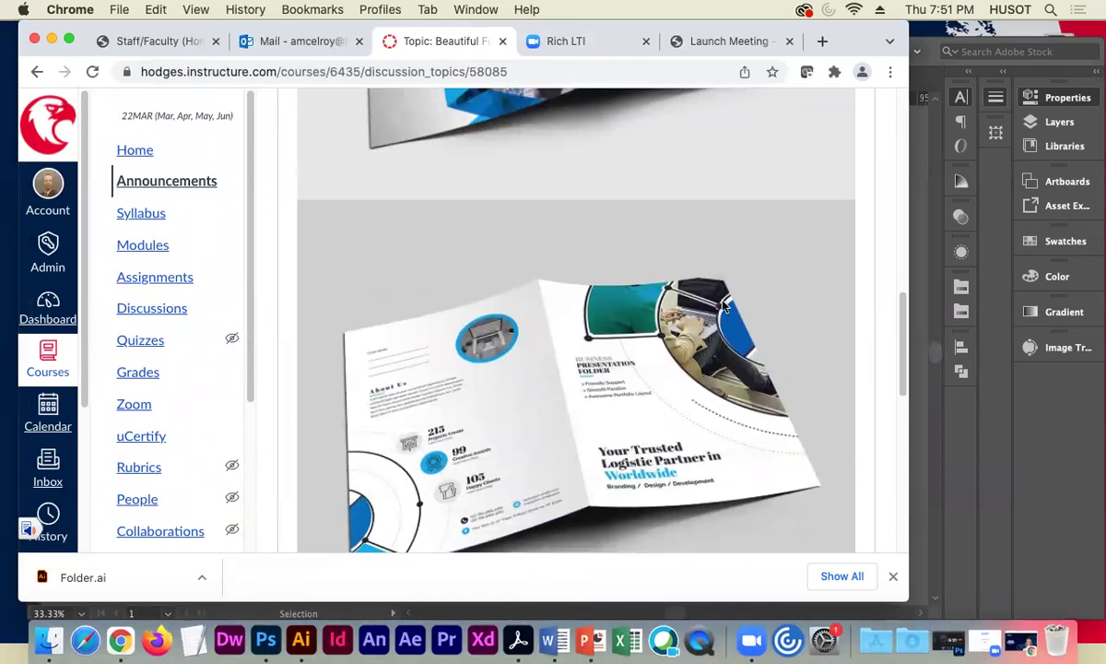
pyautogui.scroll(6, 482, 353)
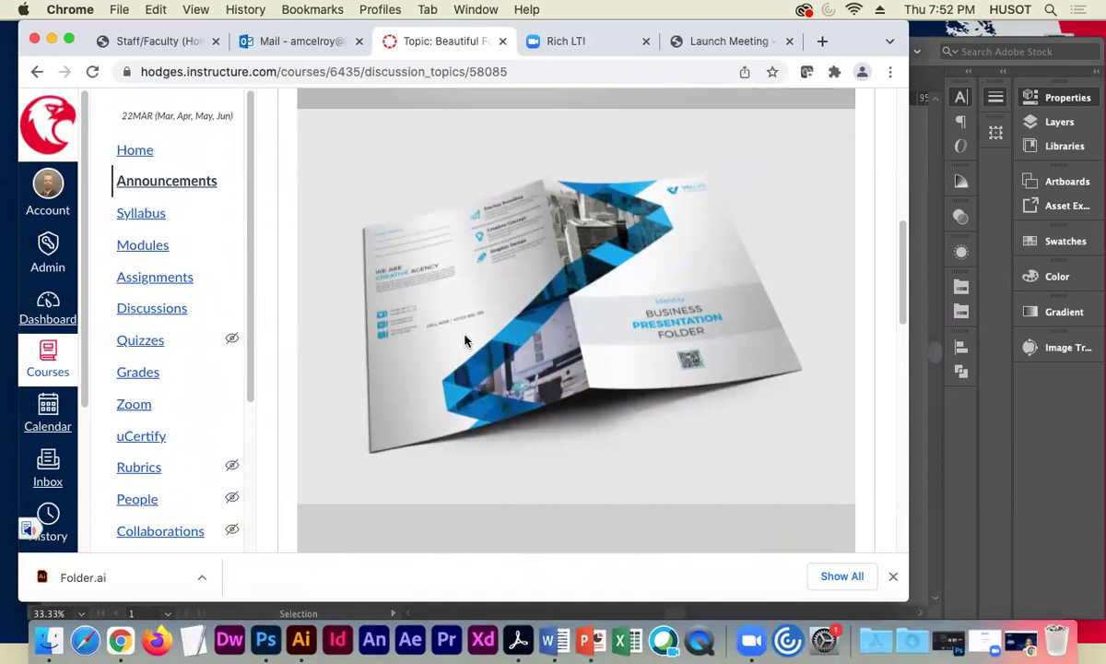
pyautogui.scroll(10, 553, 457)
pyautogui.scroll(-5, 626, 176)
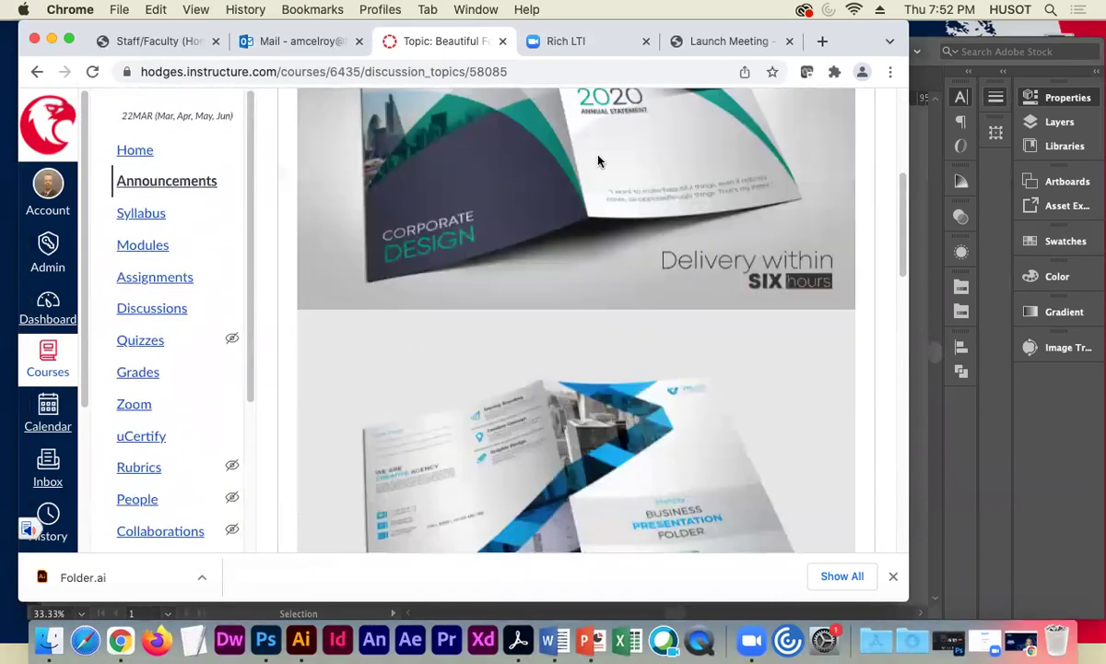
pyautogui.scroll(-8, 514, 351)
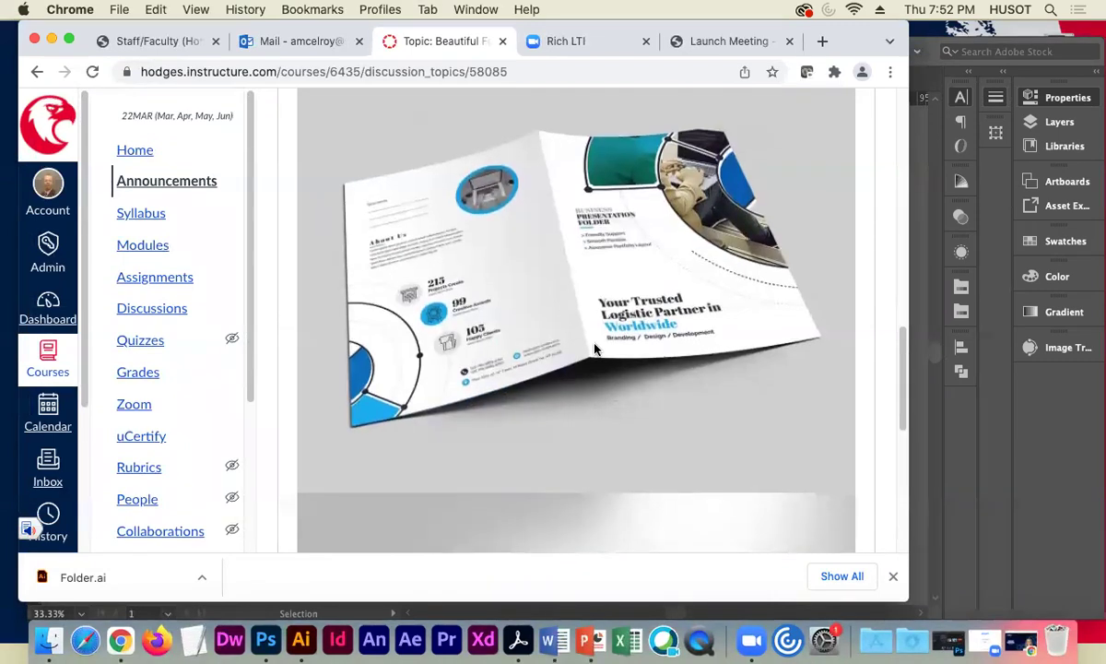
pyautogui.scroll(-2, 571, 332)
pyautogui.scroll(-1, 594, 347)
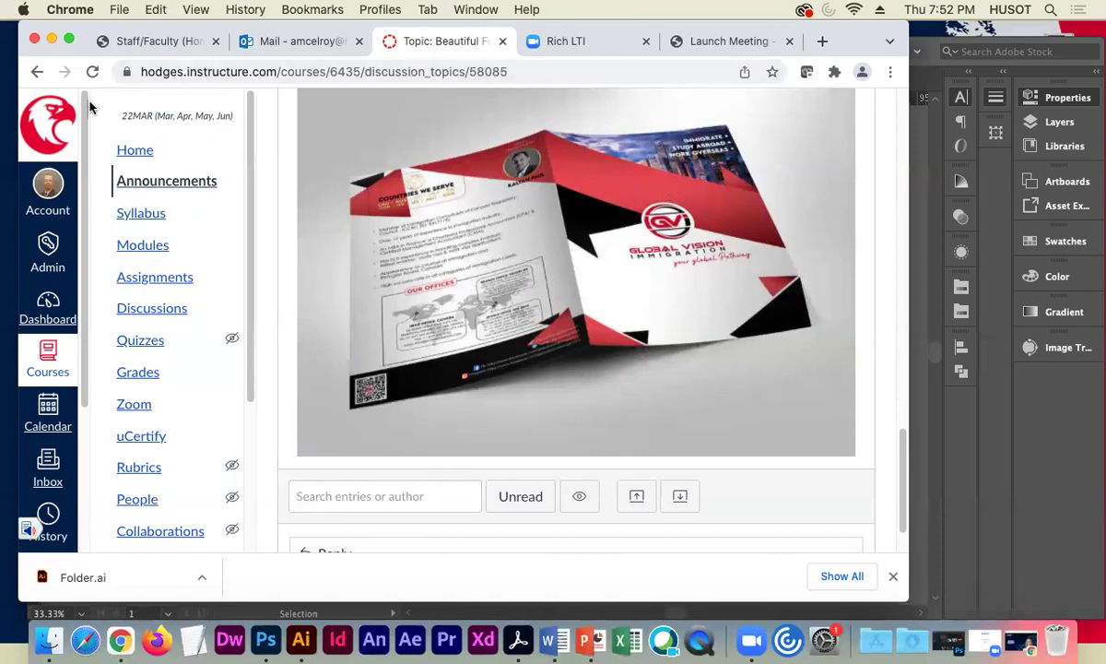
# Minimize the browser window to return to Illustrator and close the neo_folder2022.ai document.
pyautogui.click(53, 40)
pyautogui.click(622, 295)
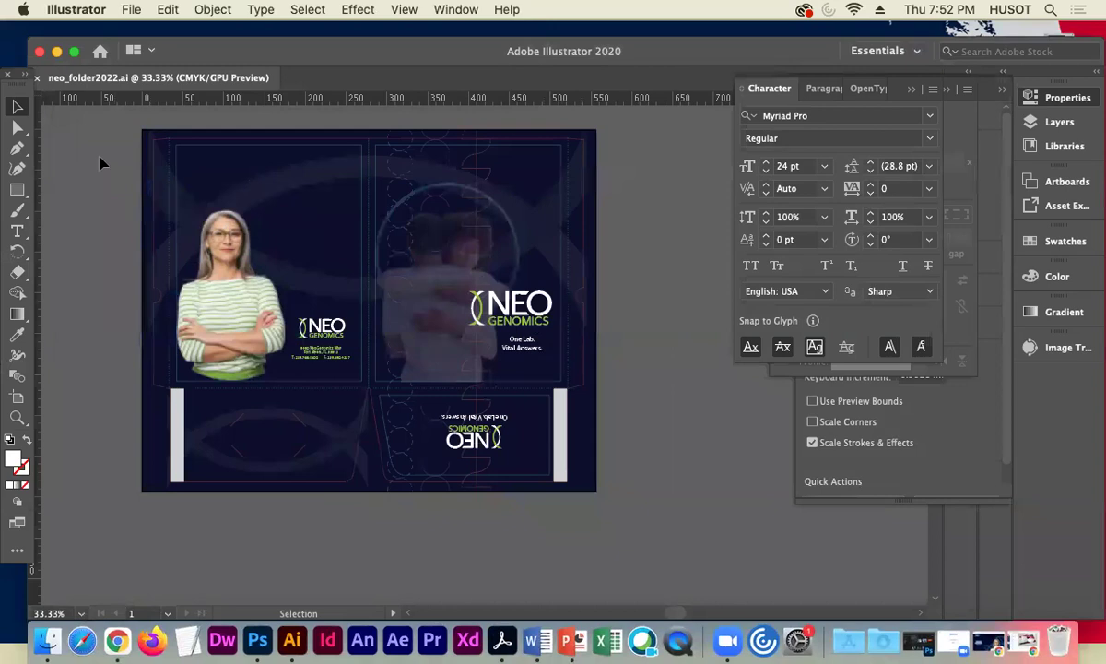
pyautogui.click(38, 79)
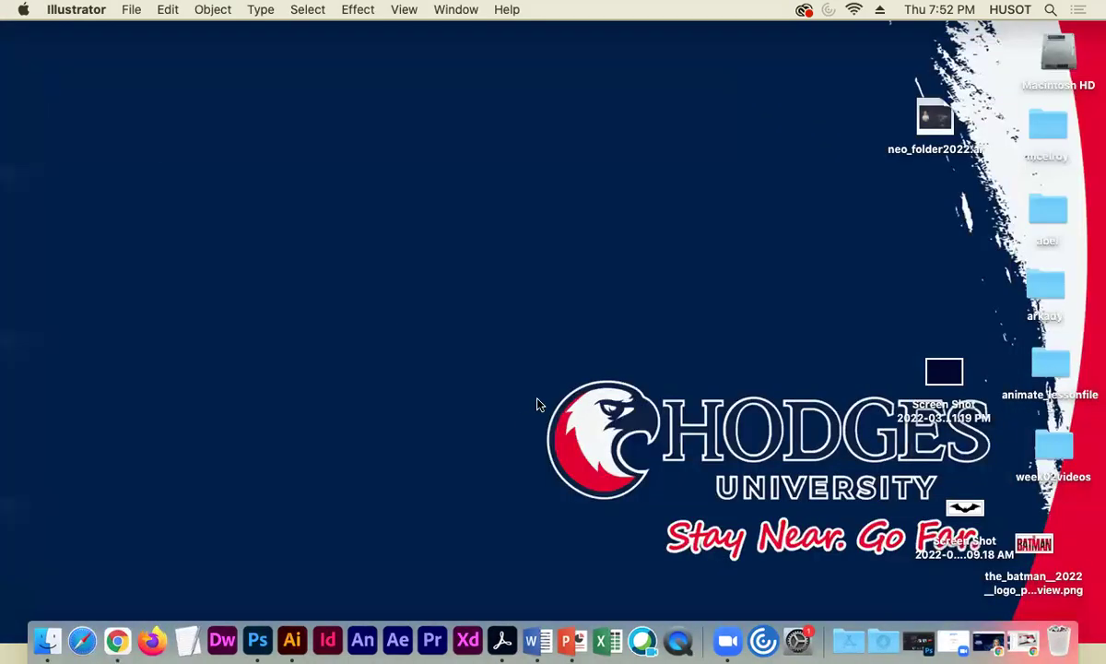
# Move the dark blue screenshot from the desktop to the Trash and reposition neo_folder2022.ai lower on the desktop.
pyautogui.moveTo(942, 371); pyautogui.dragTo(1058, 623)
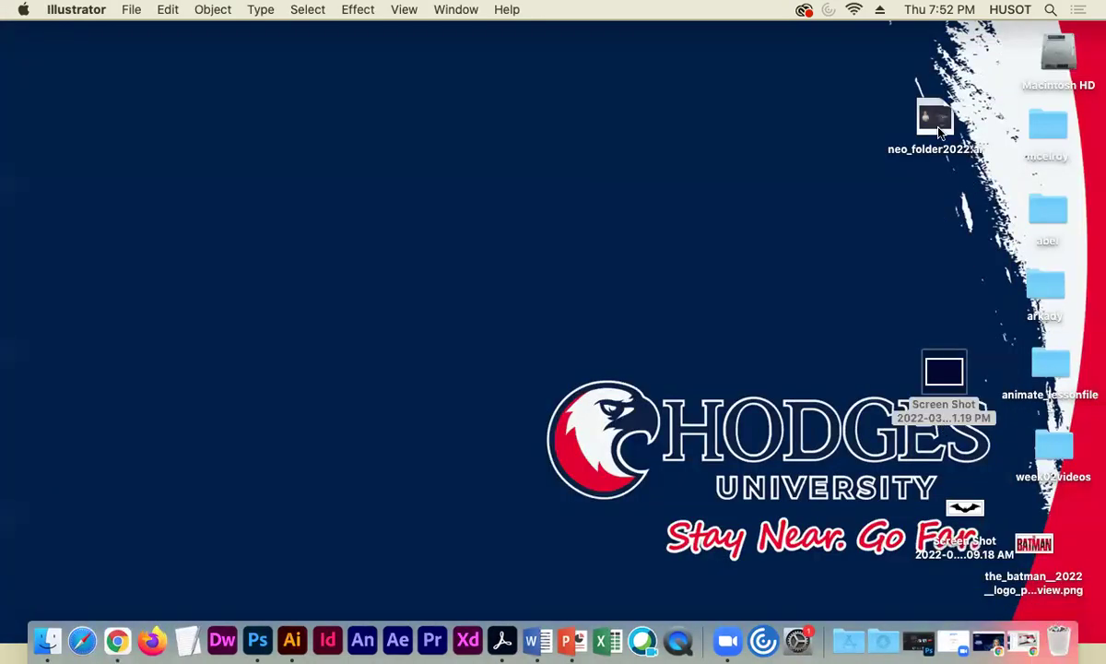
pyautogui.moveTo(941, 120); pyautogui.dragTo(955, 242)
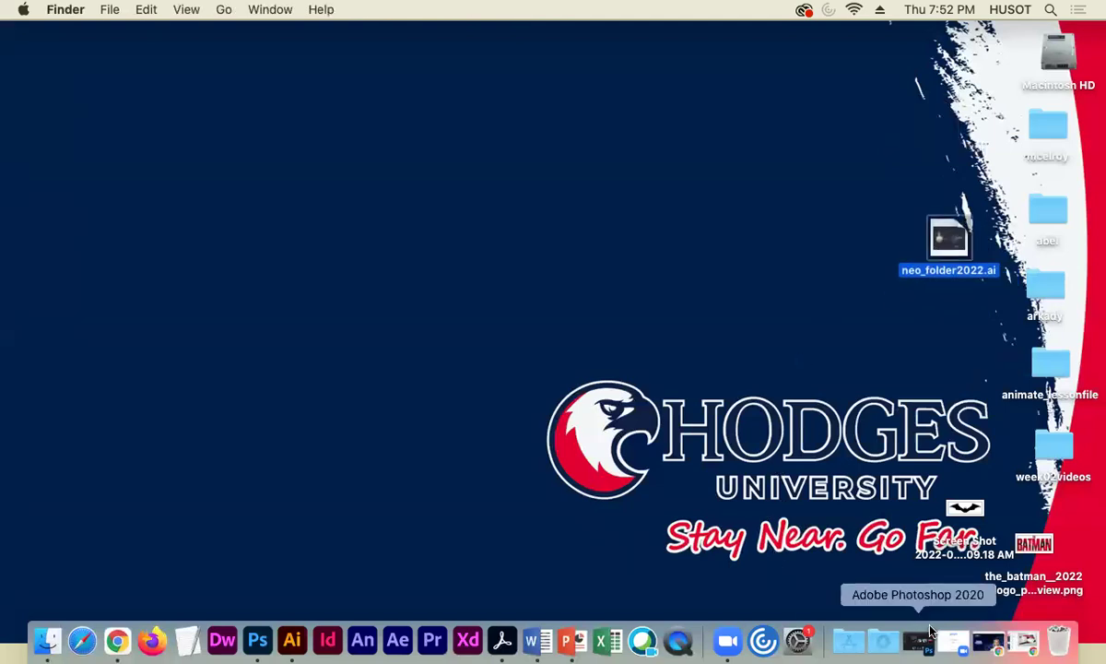
# Switch back to Chrome and open the 1.7 Project Two: Movie Packaging assignment from the course modules.
pyautogui.click(994, 642)
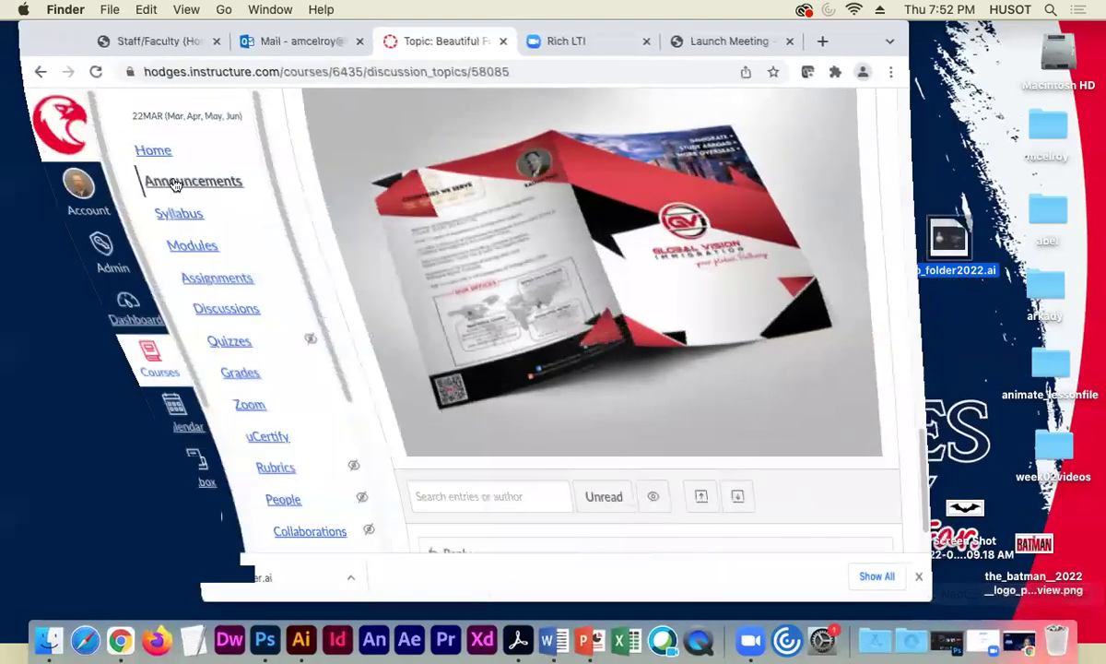
pyautogui.click(155, 249)
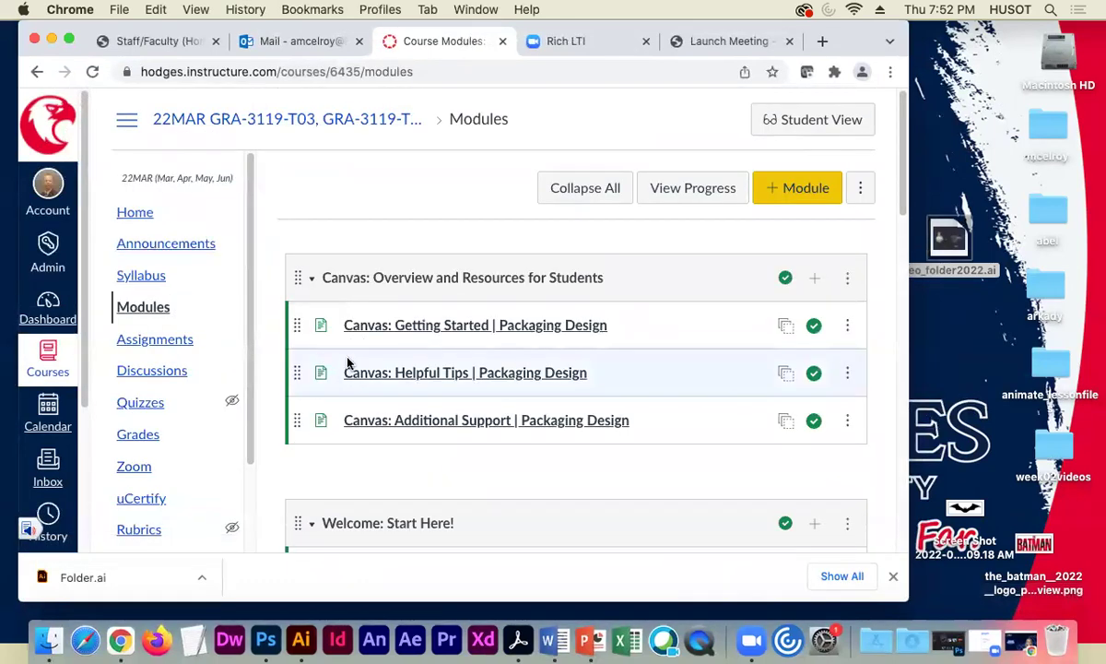
pyautogui.scroll(-10, 337, 364)
pyautogui.scroll(-10, 365, 370)
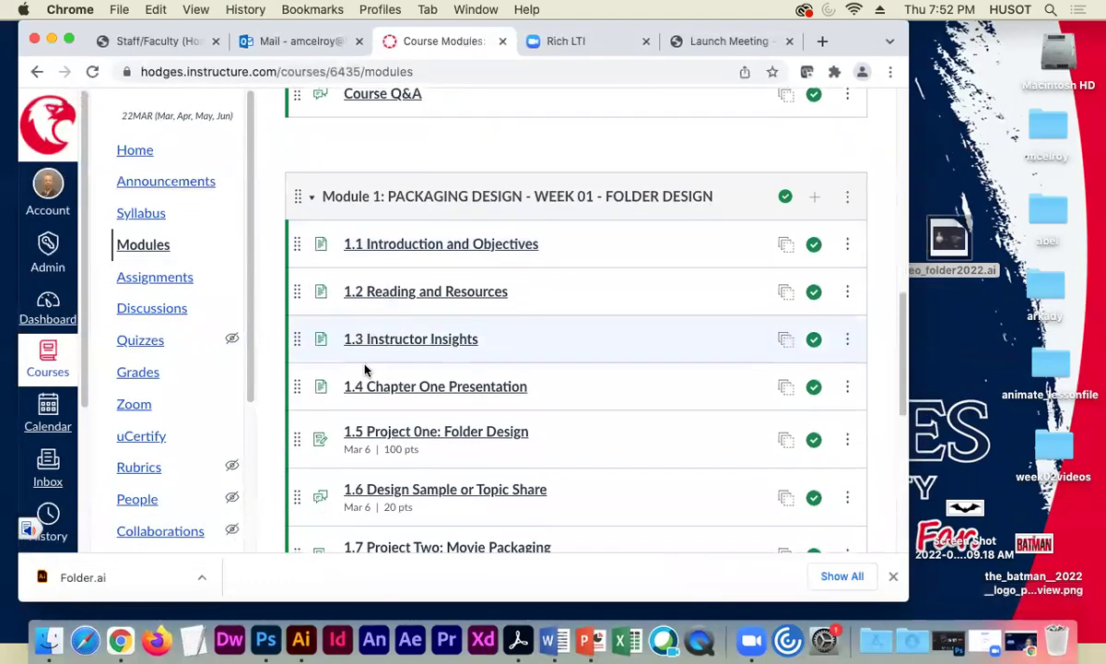
pyautogui.click(498, 284)
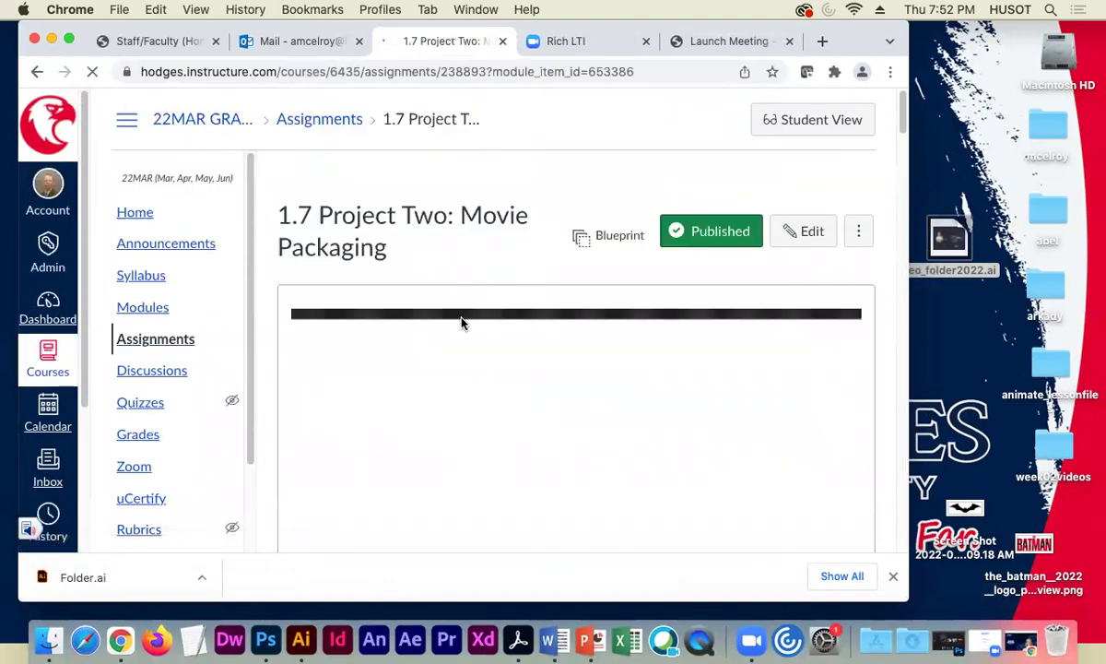
# Examine the Hairspray DVD case samples in the Movie Packaging assignment, covering the front cover, inside spread and disc design.
pyautogui.scroll(-5, 464, 436)
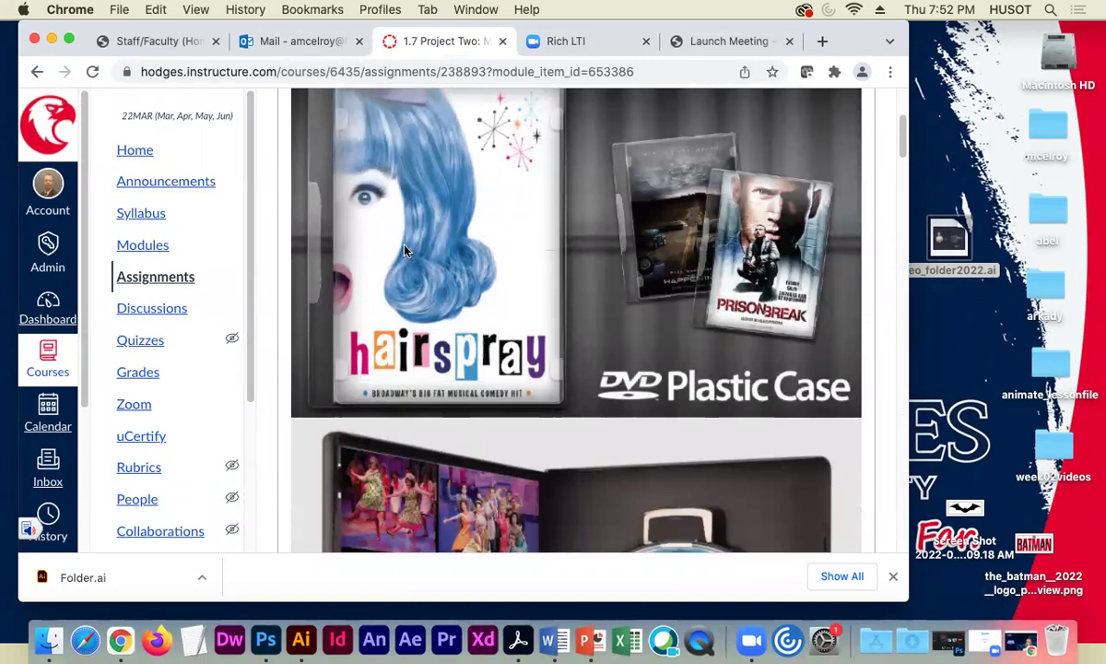
pyautogui.scroll(-5, 515, 342)
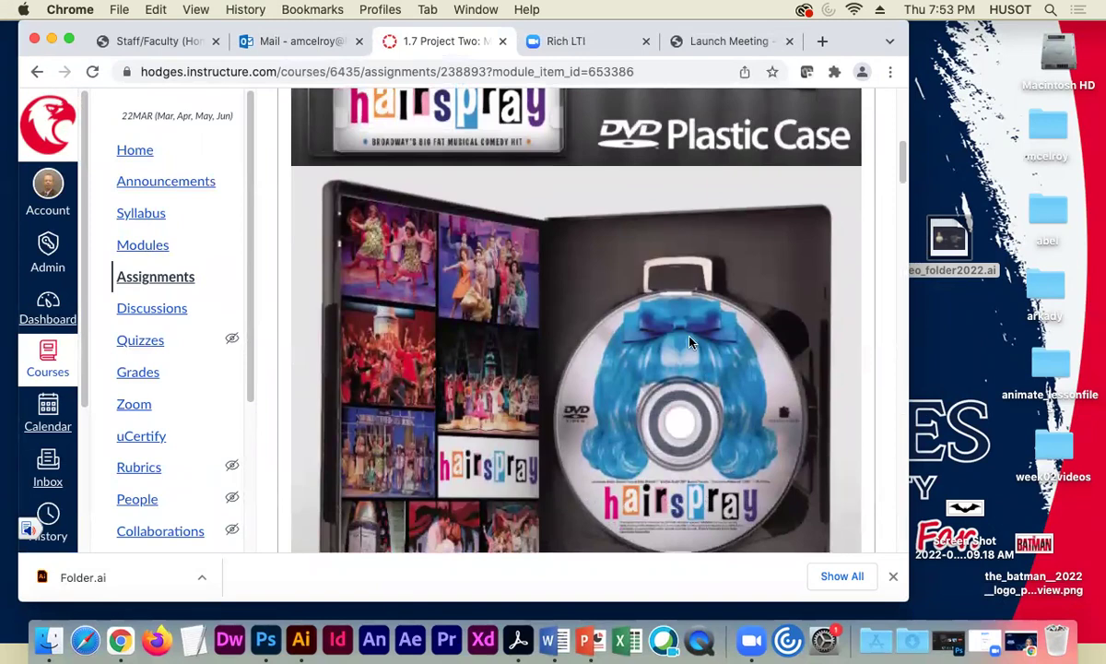
pyautogui.scroll(-1, 608, 396)
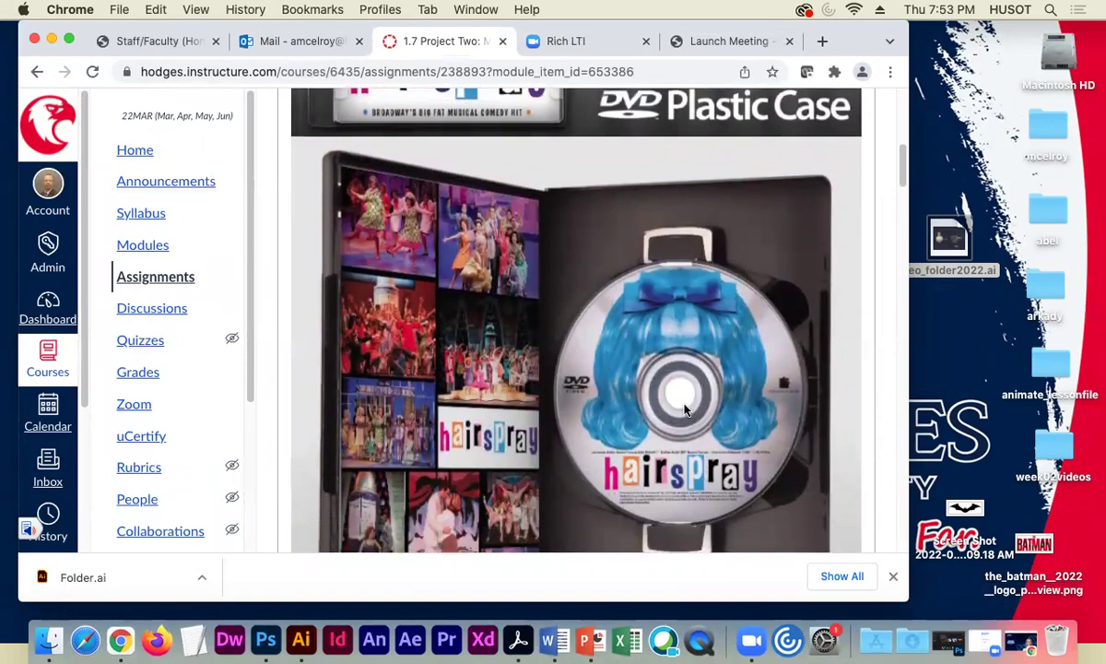
pyautogui.scroll(5, 613, 387)
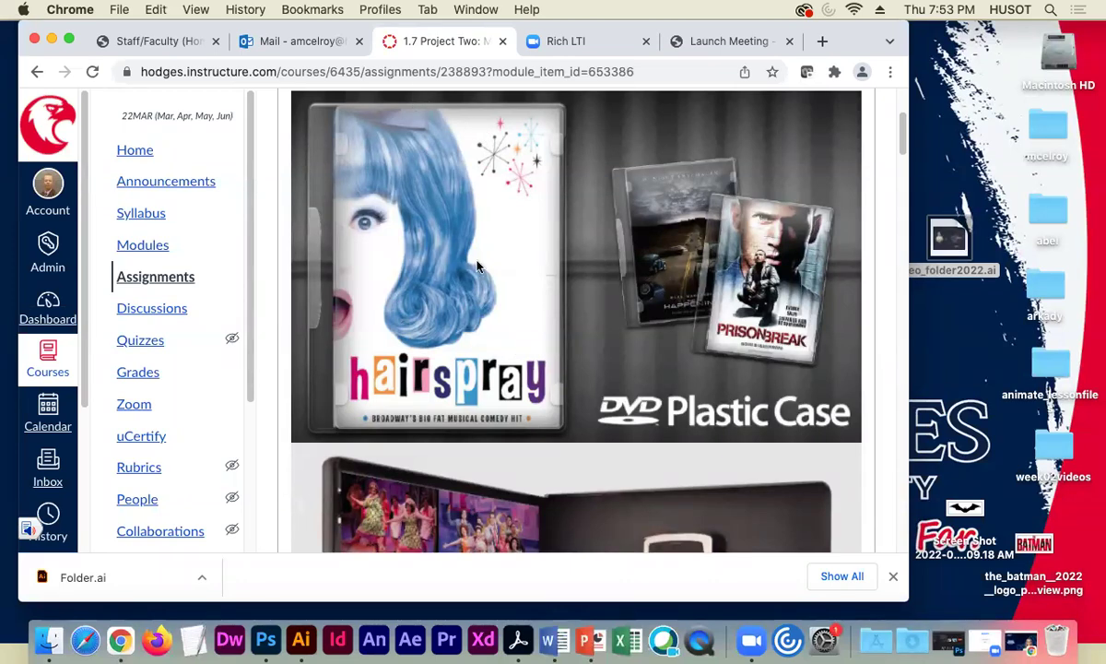
# Review the DVD packaging assignment page: the sample mockup images, project background, instructions and attachments.
pyautogui.scroll(-5, 446, 266)
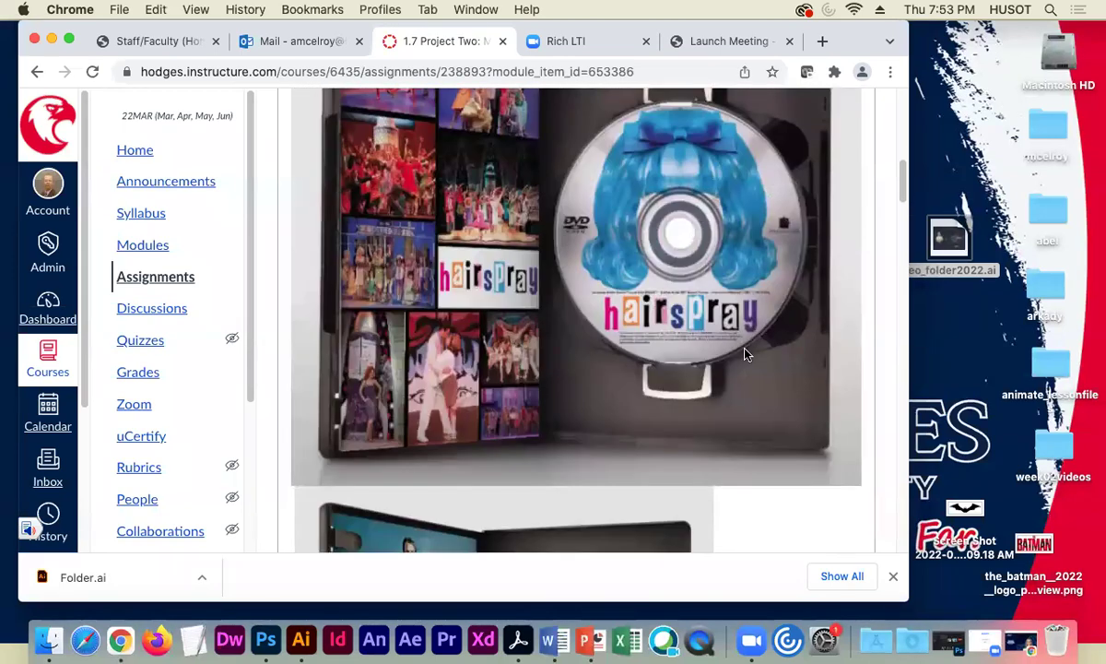
pyautogui.scroll(-5, 499, 381)
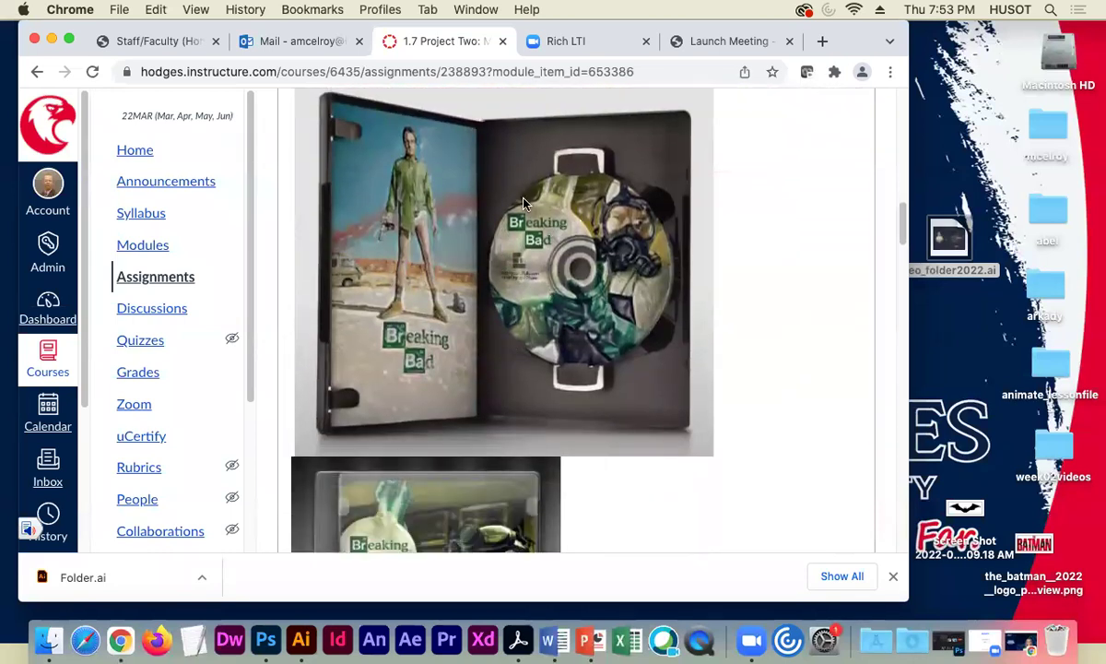
pyautogui.scroll(-3, 582, 291)
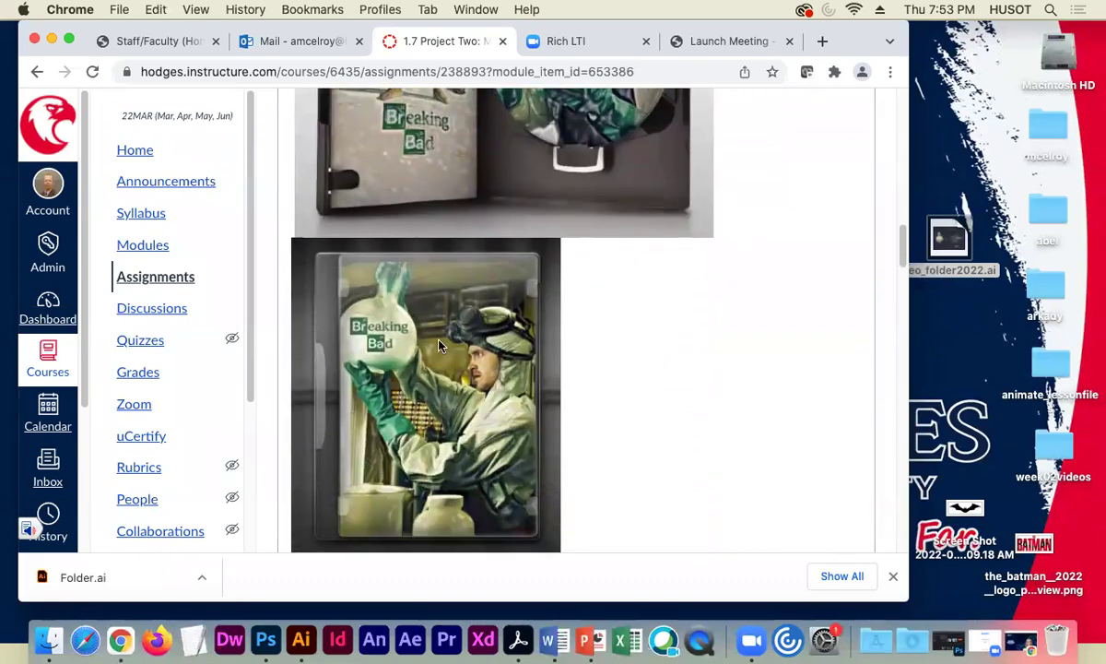
pyautogui.scroll(5, 438, 366)
pyautogui.scroll(-3, 484, 419)
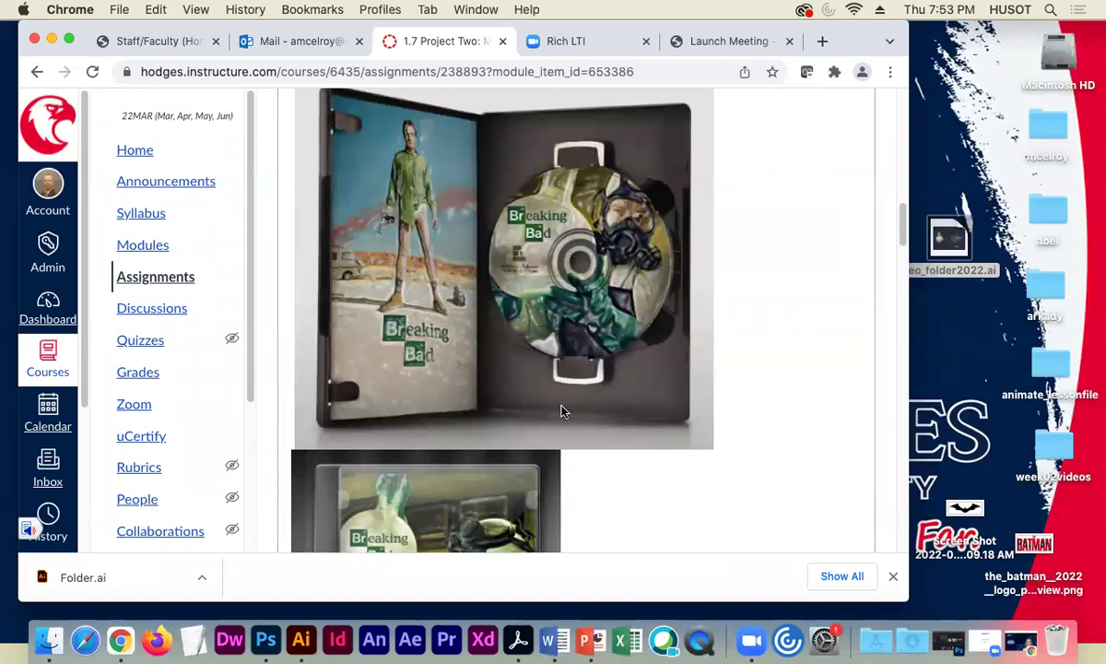
pyautogui.scroll(-10, 564, 411)
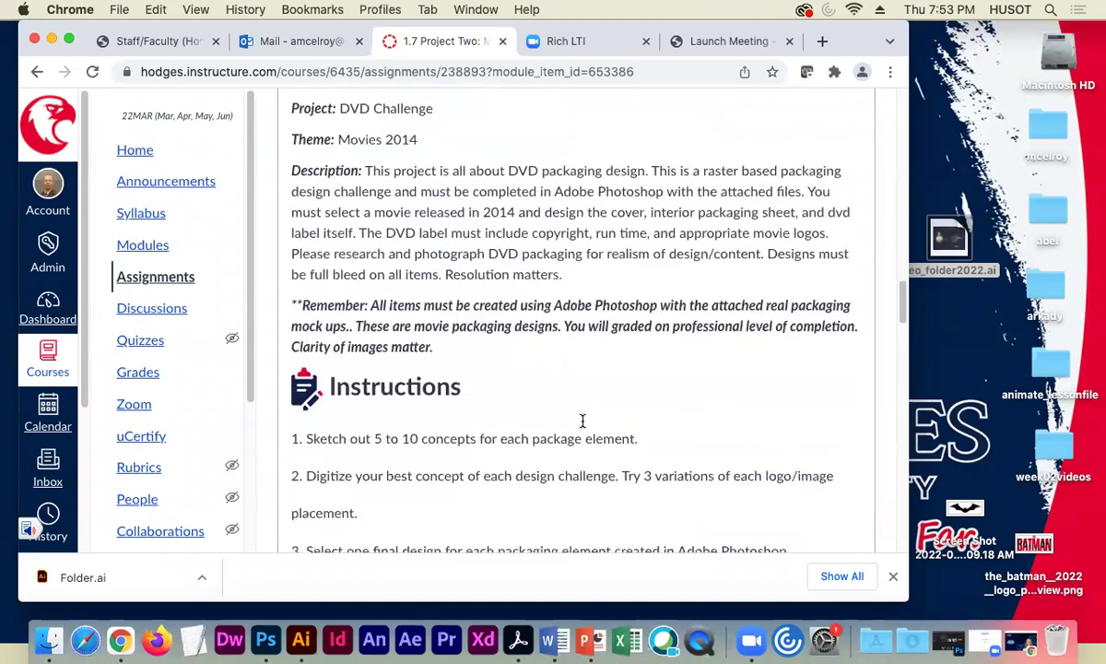
pyautogui.scroll(-5, 582, 422)
pyautogui.scroll(2, 565, 434)
pyautogui.scroll(4, 565, 432)
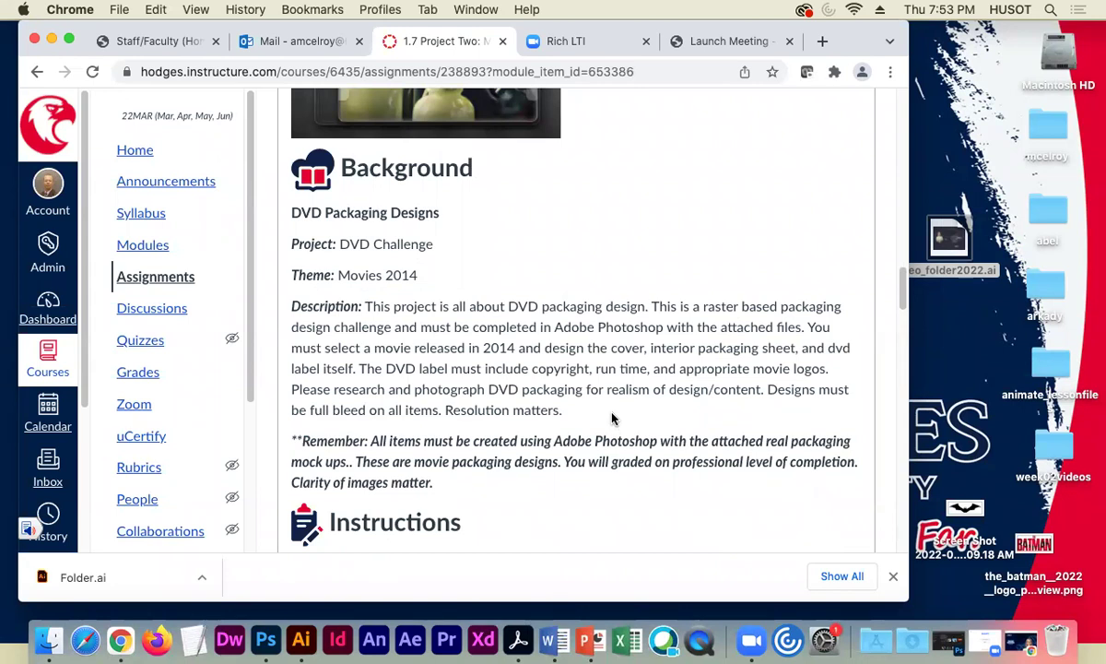
pyautogui.scroll(-2, 559, 385)
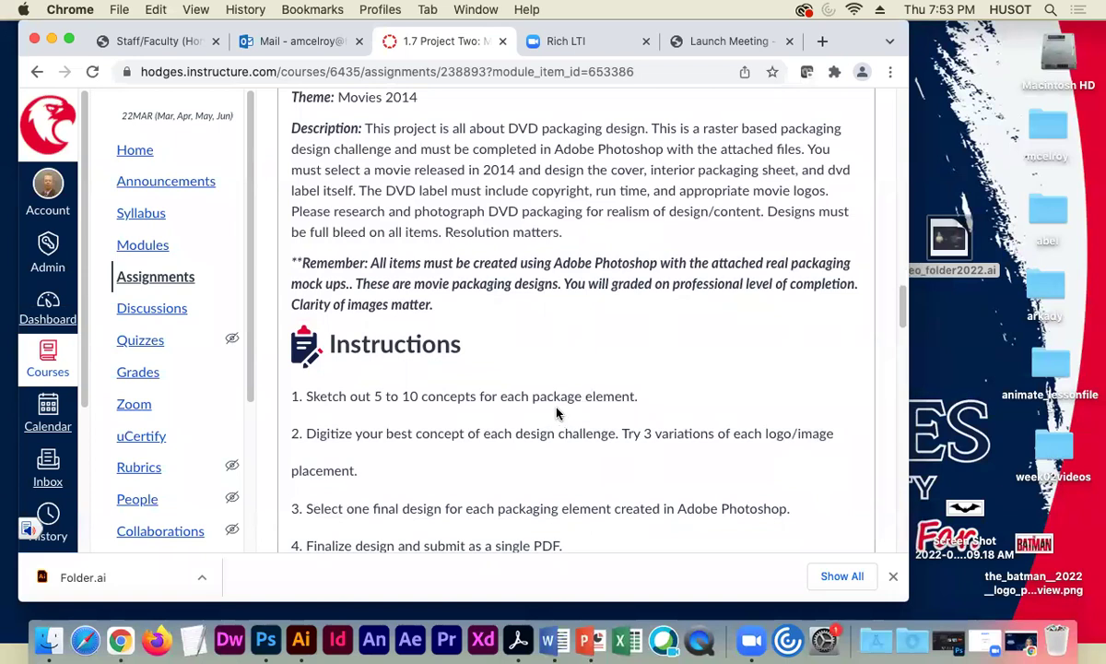
pyautogui.scroll(-3, 557, 416)
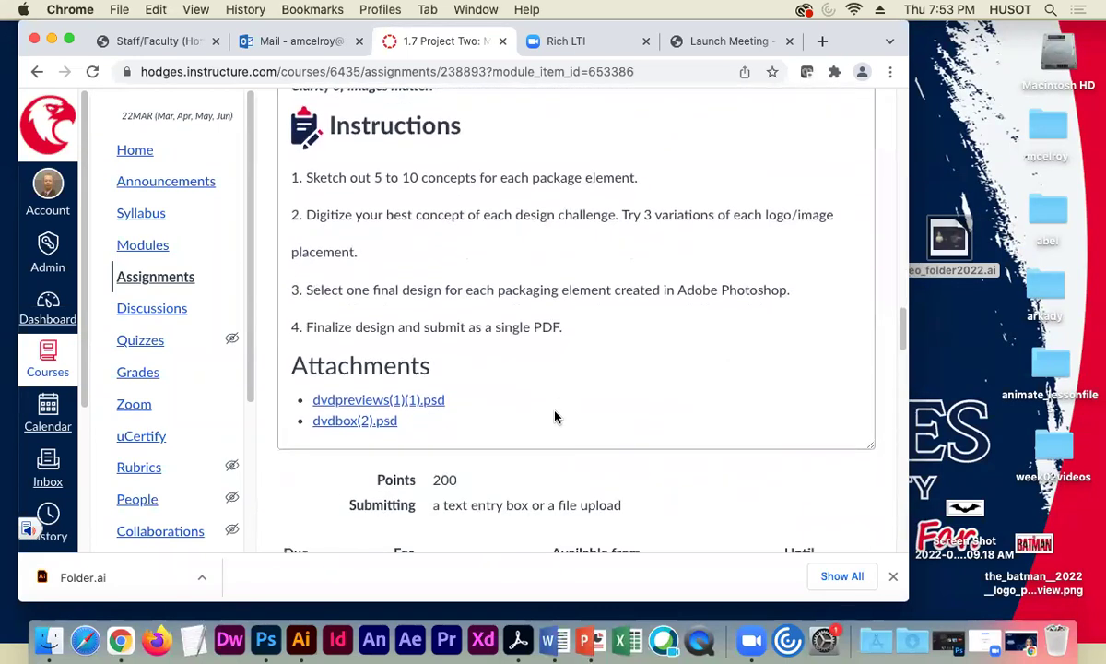
# Download the dvdpreviews(1)(1).psd attachment and open it in Photoshop without updating its text layers.
pyautogui.click(427, 400)
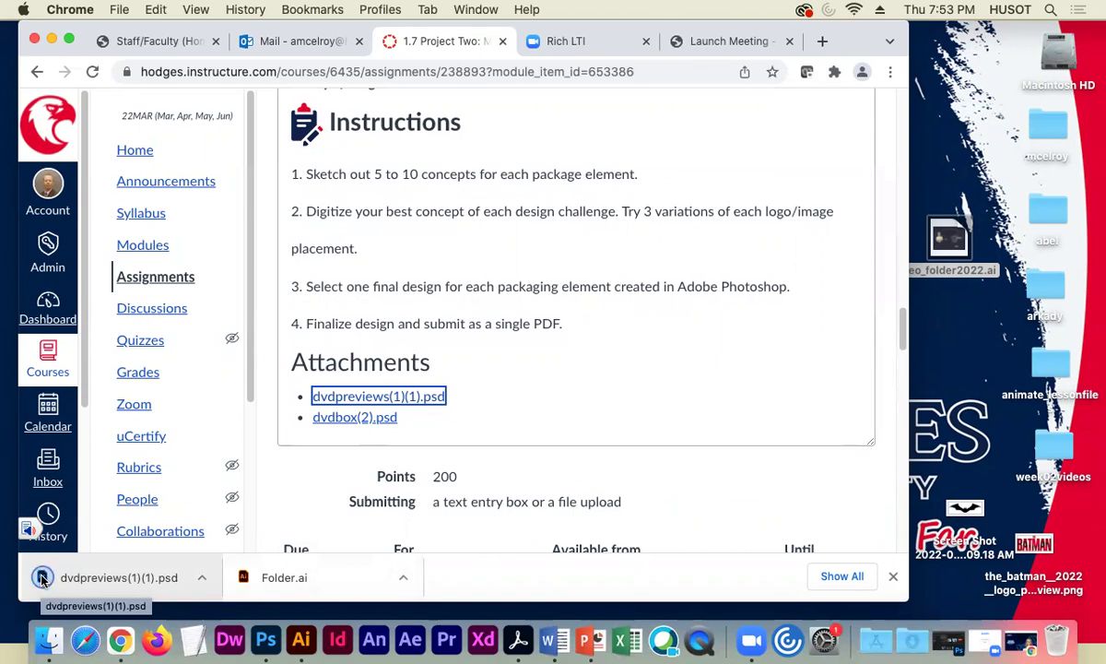
pyautogui.click(42, 579)
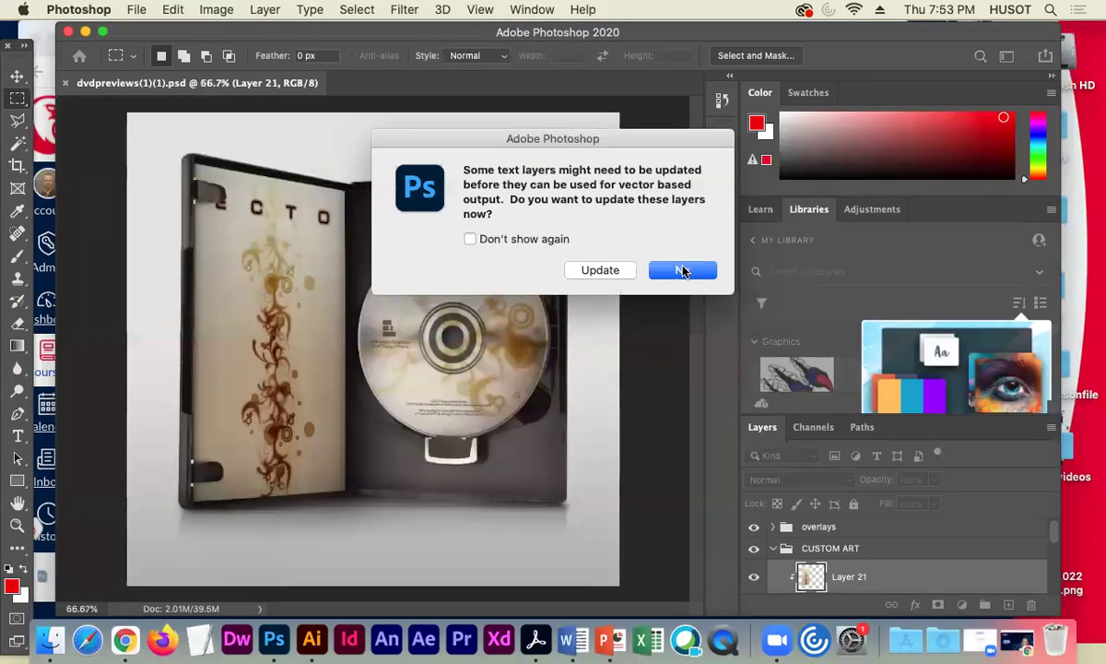
pyautogui.click(675, 275)
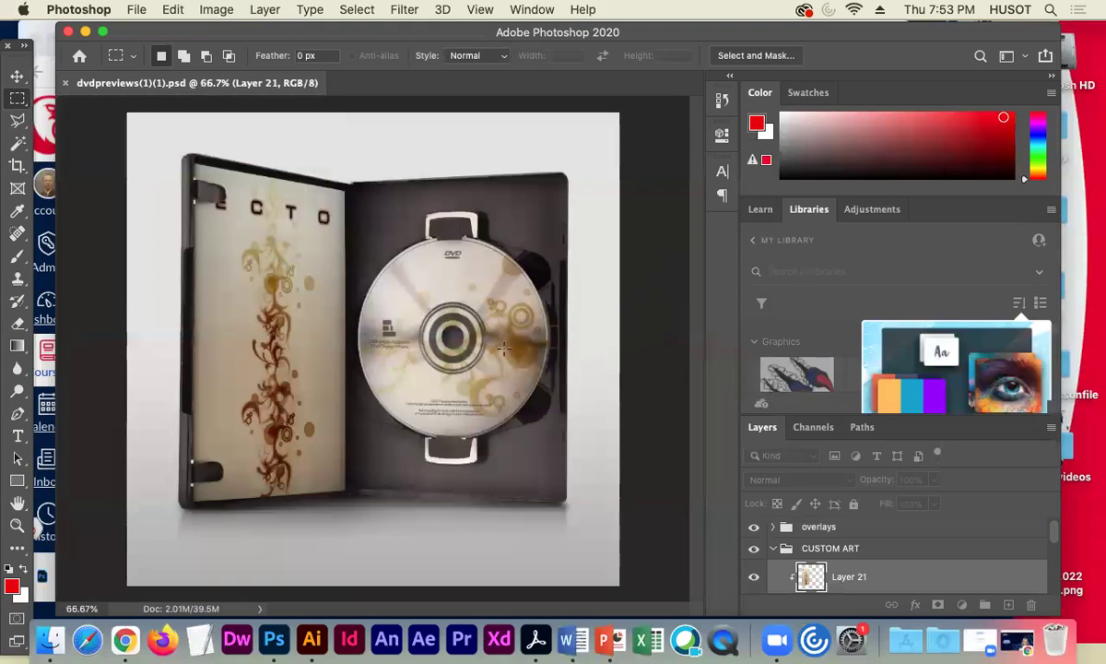
# Toggle the visibility of Layer 21 in the CUSTOM ART group to inspect the case's interior cover artwork, leaving it visible.
pyautogui.scroll(-1, 926, 525)
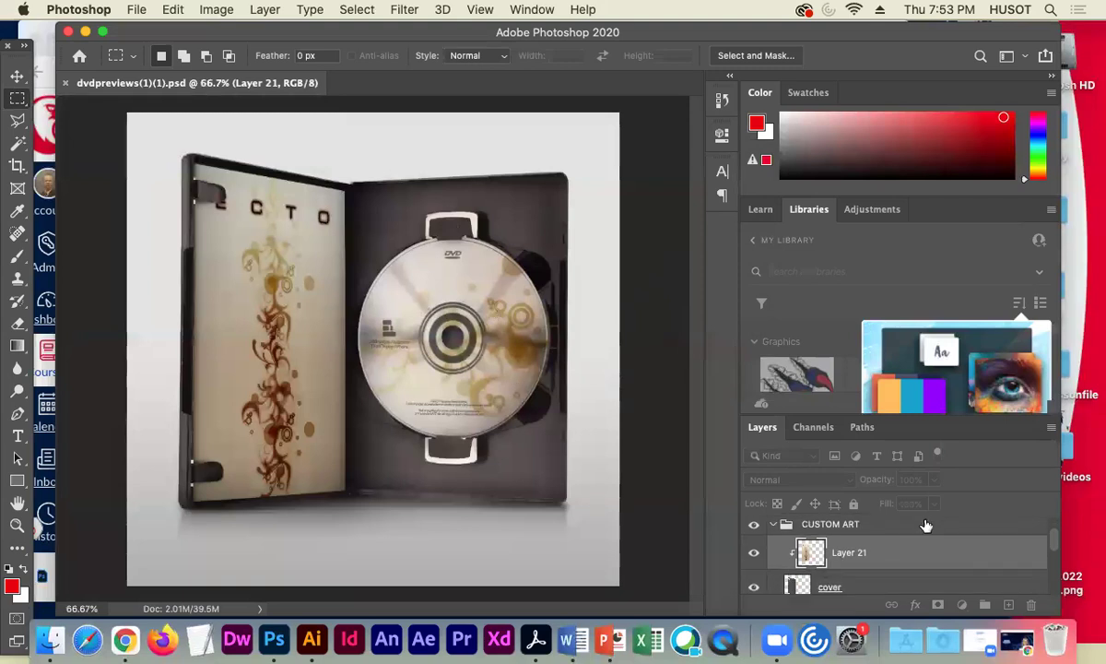
pyautogui.click(754, 553)
pyautogui.click(754, 553)
pyautogui.click(754, 554)
pyautogui.click(754, 553)
pyautogui.click(754, 553)
pyautogui.click(754, 553)
# Toggle the visibility of Layer 22 above the dvd layer to inspect the disc label artwork, leaving it visible.
pyautogui.scroll(-1, 811, 552)
pyautogui.scroll(-2, 809, 554)
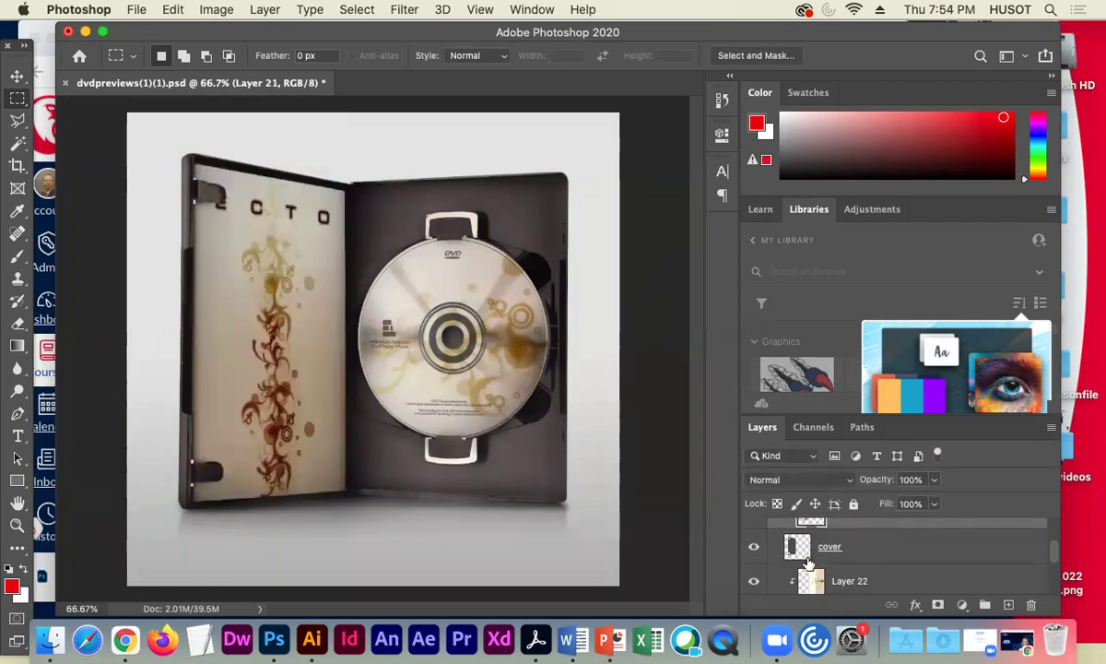
pyautogui.click(754, 562)
pyautogui.click(754, 563)
pyautogui.click(754, 563)
pyautogui.click(754, 563)
pyautogui.click(754, 562)
pyautogui.click(754, 563)
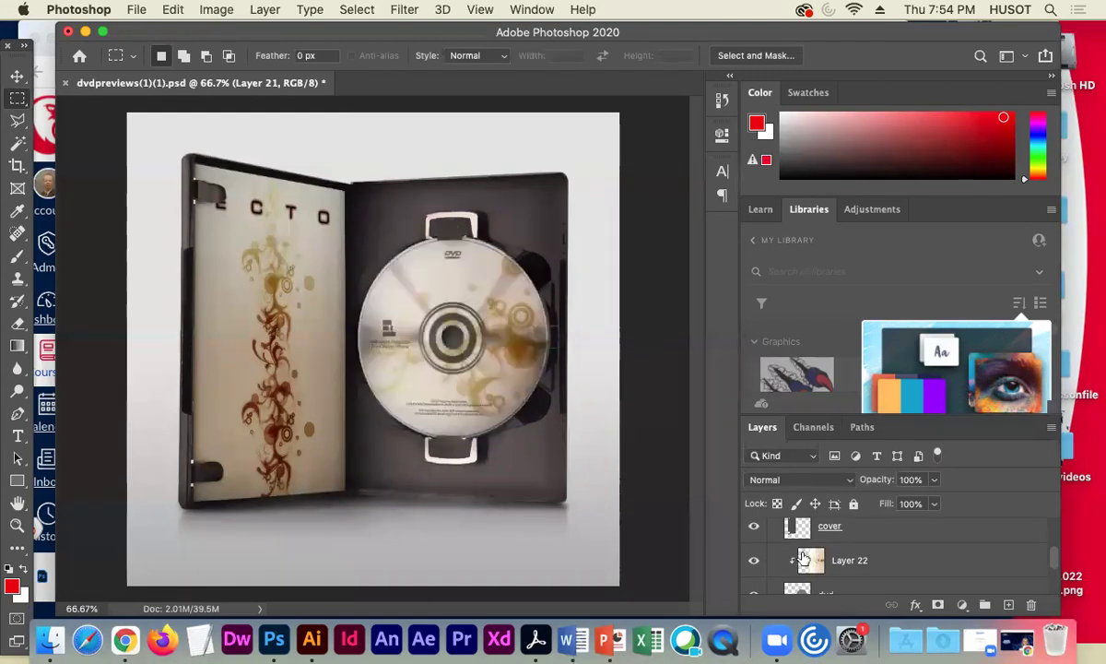
pyautogui.scroll(-1, 802, 557)
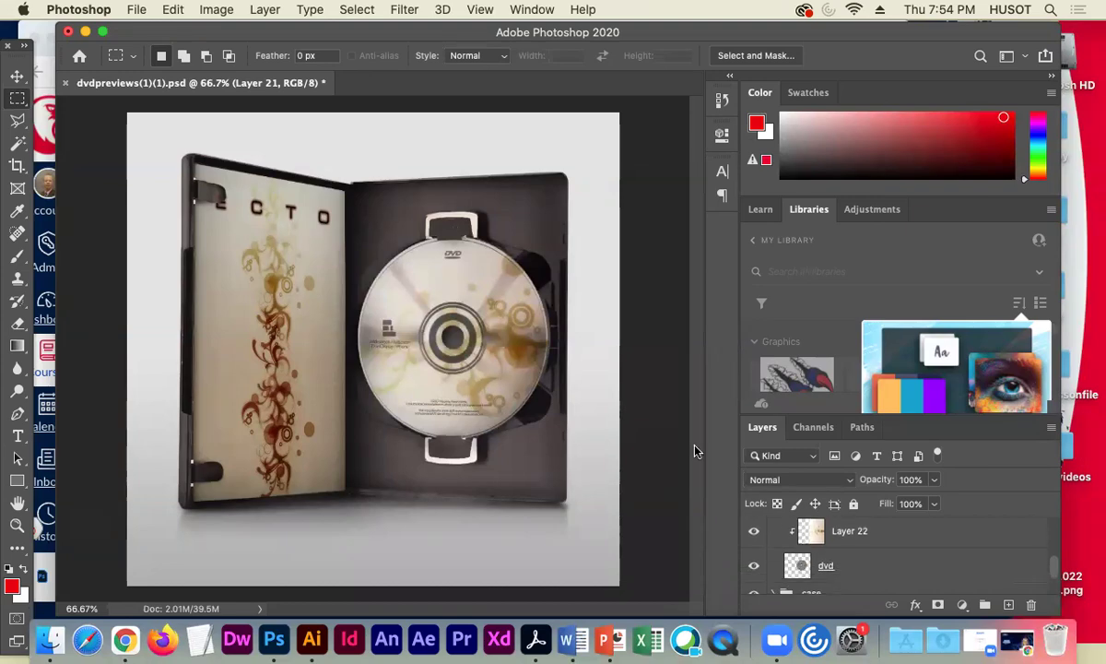
# Return to the assignment page in Chrome, download the dvdbox(2).psd attachment and open it in Photoshop.
pyautogui.click(85, 31)
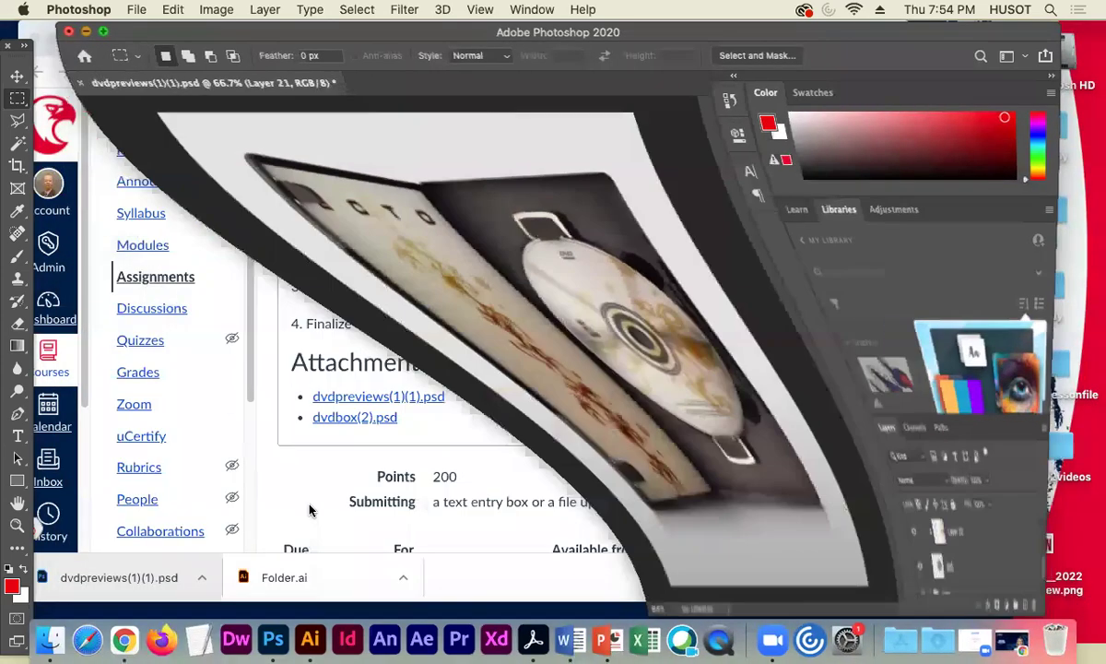
pyautogui.scroll(-1, 373, 499)
pyautogui.click(341, 292)
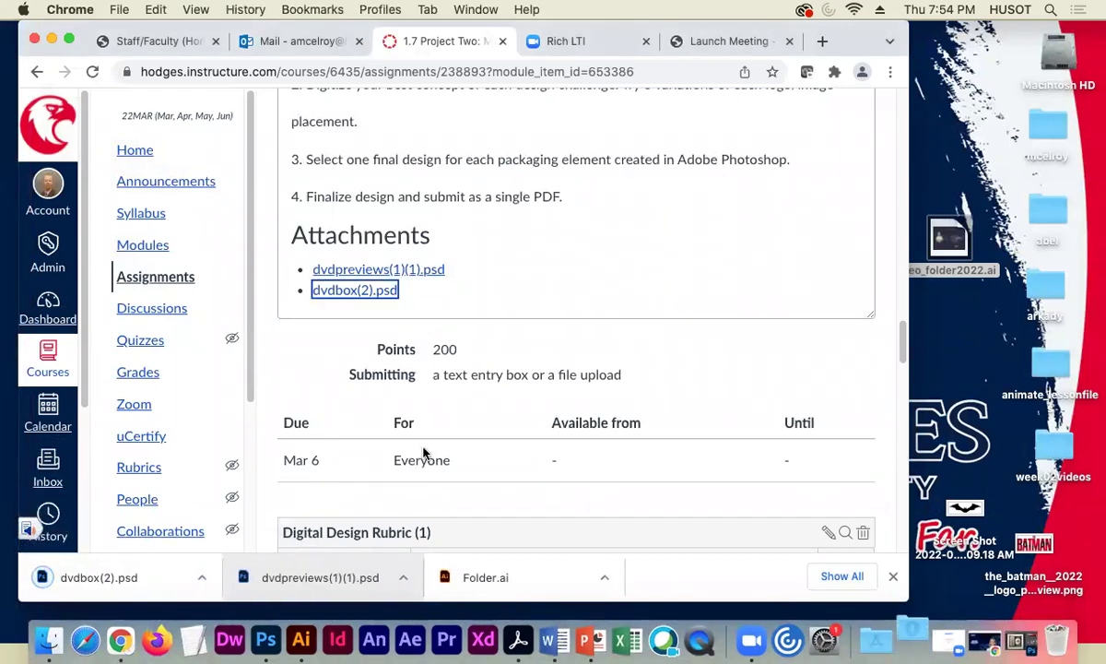
pyautogui.click(88, 579)
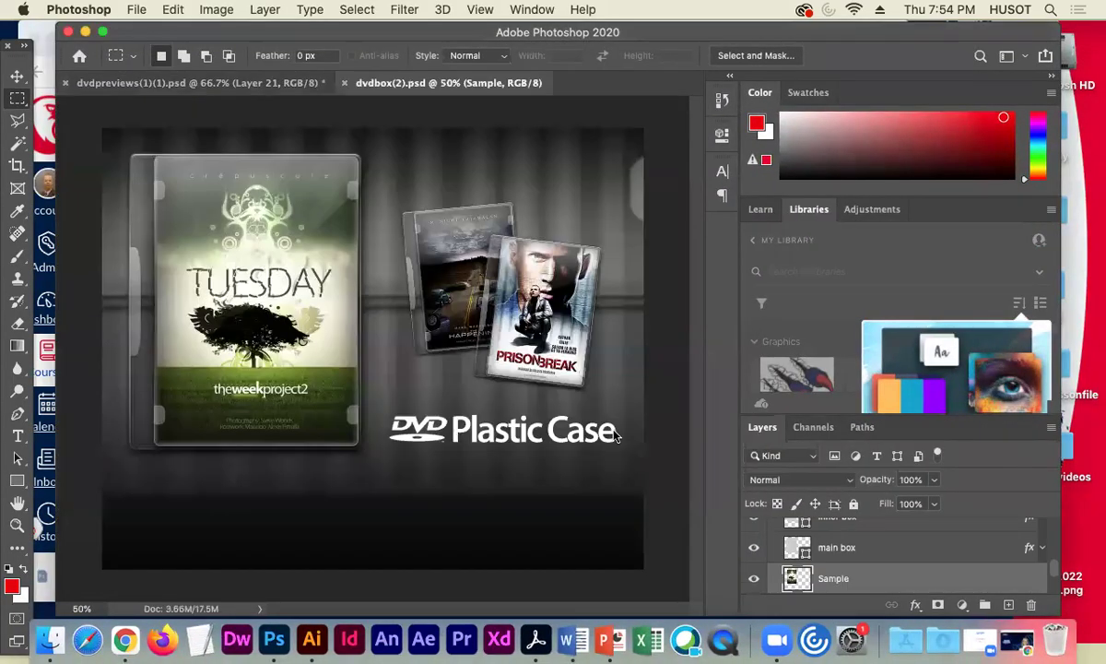
# Toggle the Sample layer of dvdbox(2).psd to compare the large case's cover art, leaving the layer hidden.
pyautogui.click(754, 579)
pyautogui.click(754, 579)
pyautogui.click(754, 579)
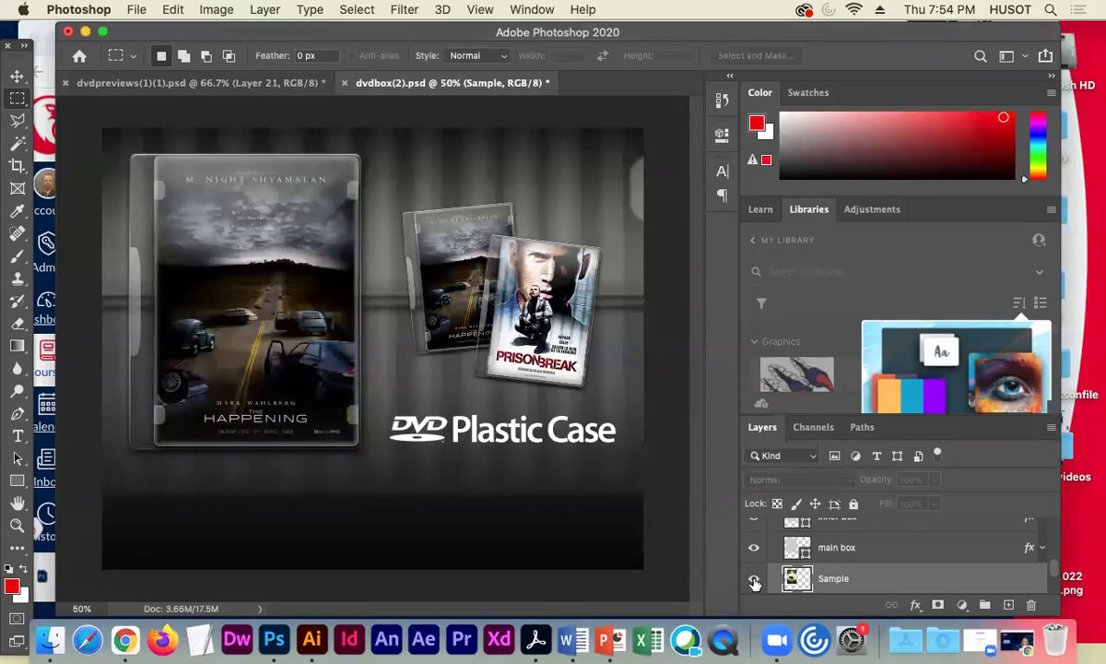
pyautogui.click(754, 579)
pyautogui.click(754, 579)
pyautogui.click(754, 579)
pyautogui.click(754, 578)
pyautogui.click(754, 579)
pyautogui.click(755, 581)
pyautogui.click(755, 580)
pyautogui.click(755, 581)
# Switch to the other Chrome window and run a Google image search for "THE BATMAN 2022".
pyautogui.click(1017, 639)
pyautogui.click(295, 92)
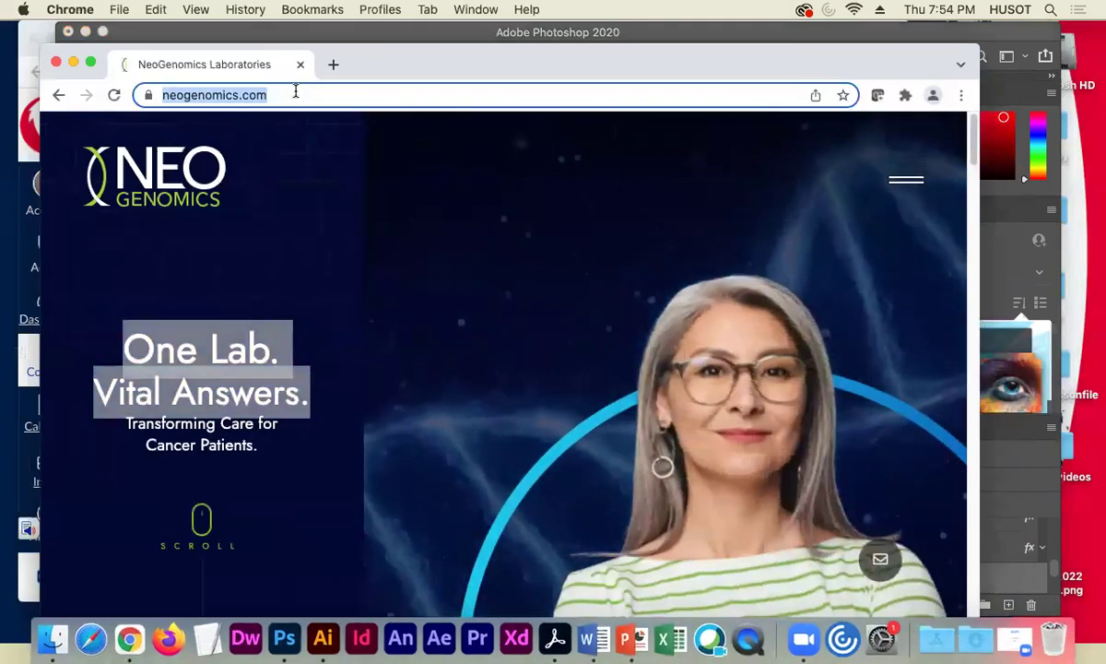
pyautogui.write('THE BA')
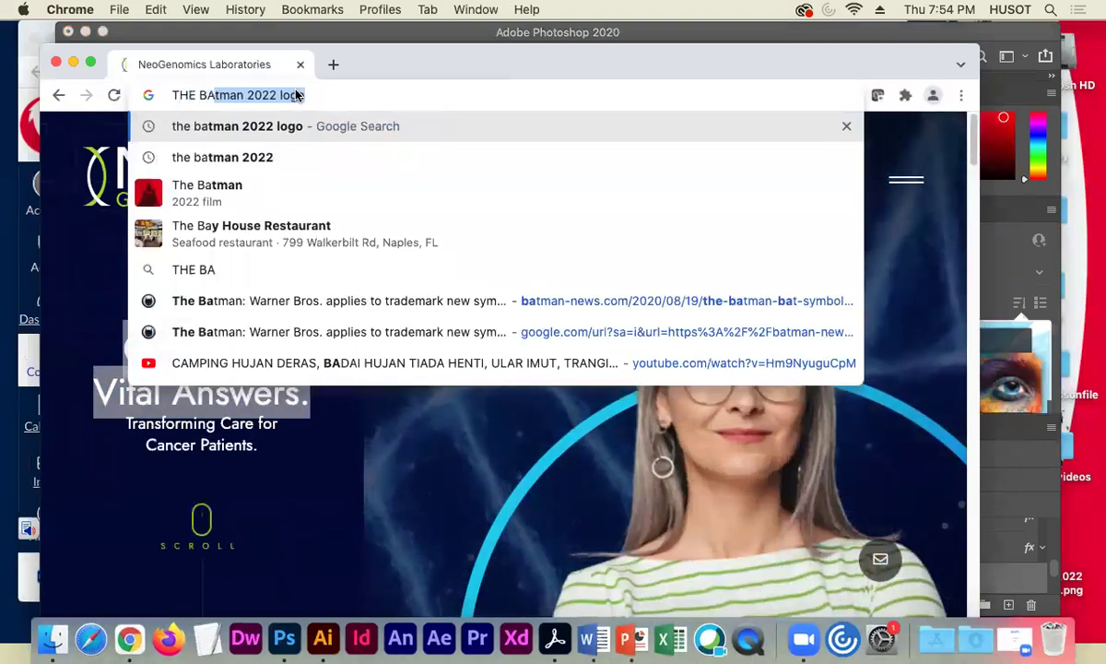
pyautogui.write('TMAN 2002')
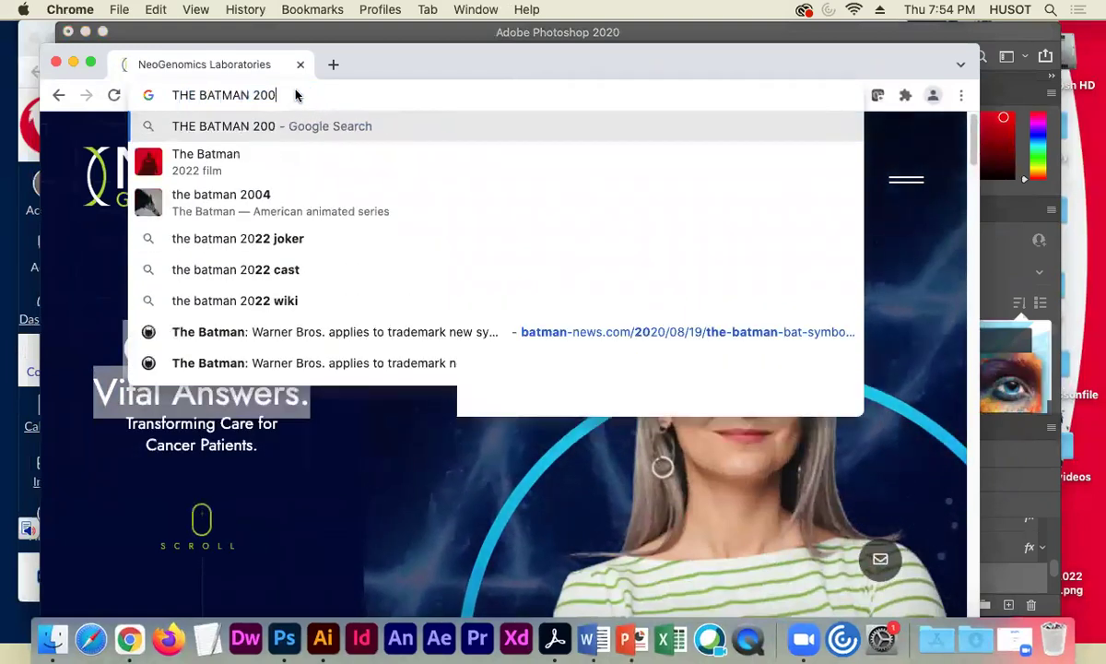
pyautogui.press('BackSpace')
pyautogui.press('BackSpace')
pyautogui.write('22')
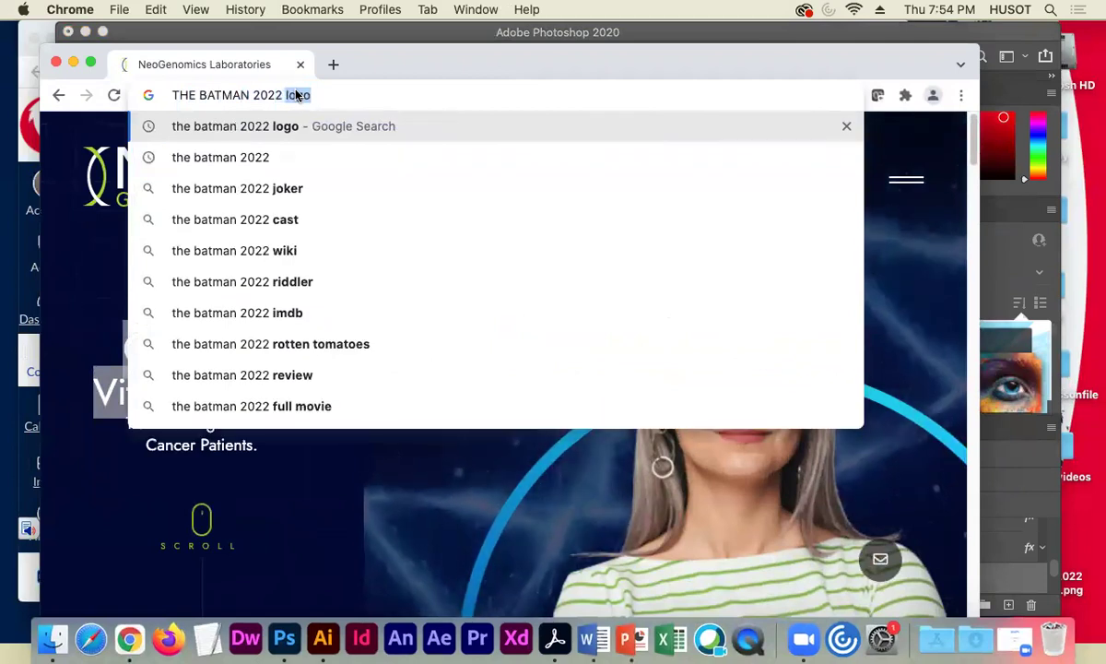
pyautogui.press('Return')
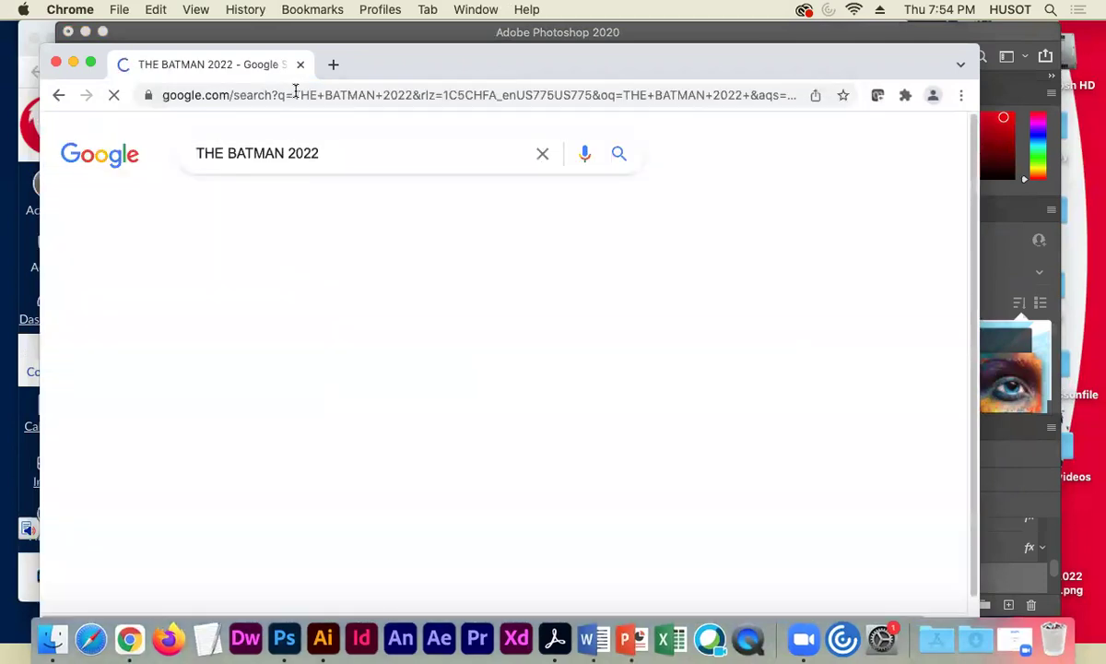
pyautogui.click(277, 208)
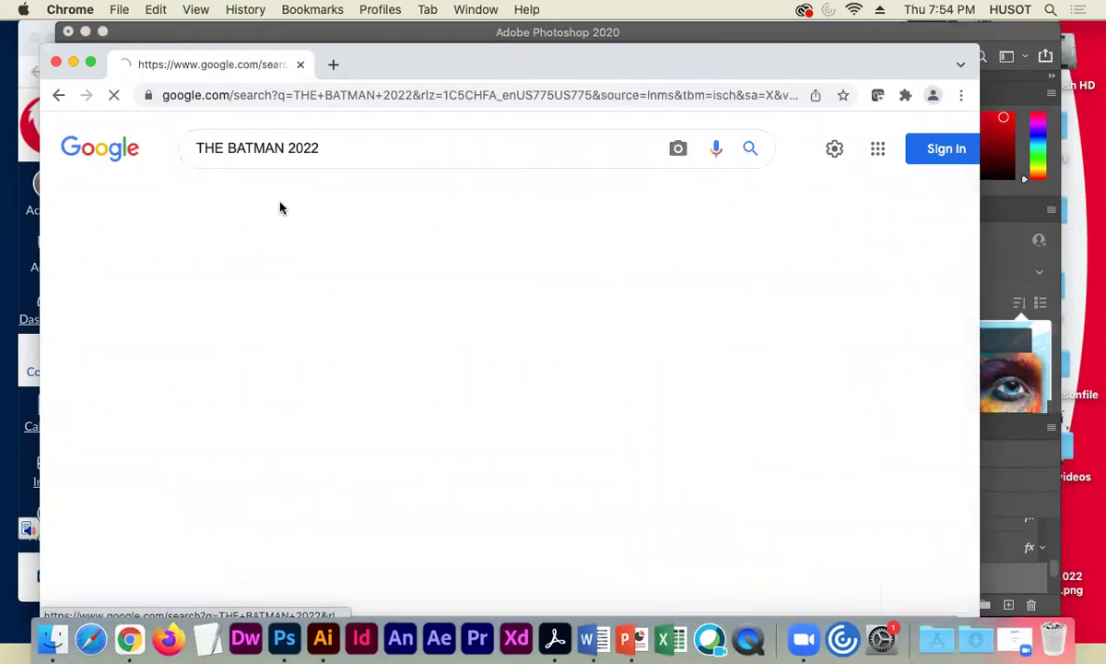
# Save the IndieWire image of Batman and Catwoman against the city skyline to the Desktop as BATMANIMAGE.
pyautogui.scroll(-1, 220, 274)
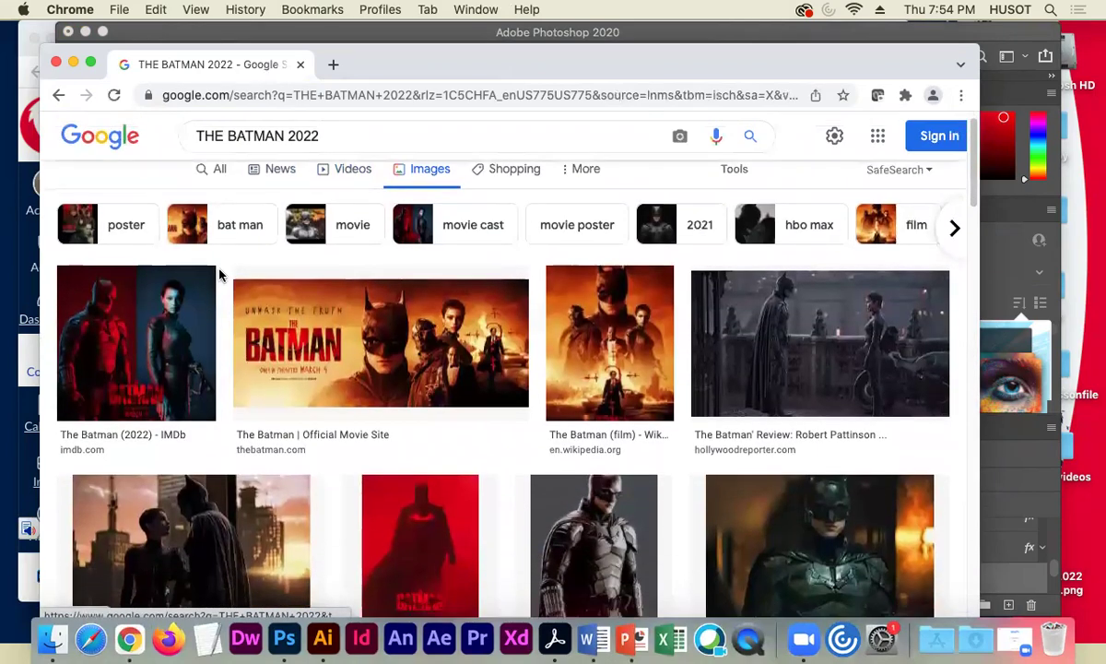
pyautogui.scroll(-5, 277, 295)
pyautogui.scroll(5, 345, 313)
pyautogui.scroll(-2, 260, 458)
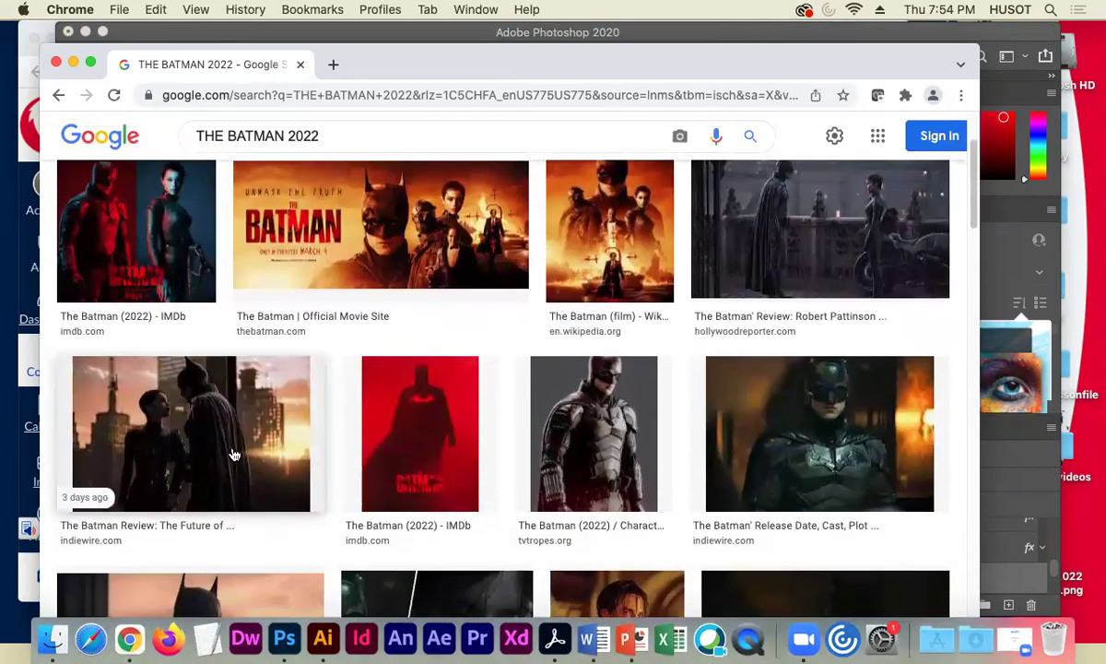
pyautogui.click(242, 419)
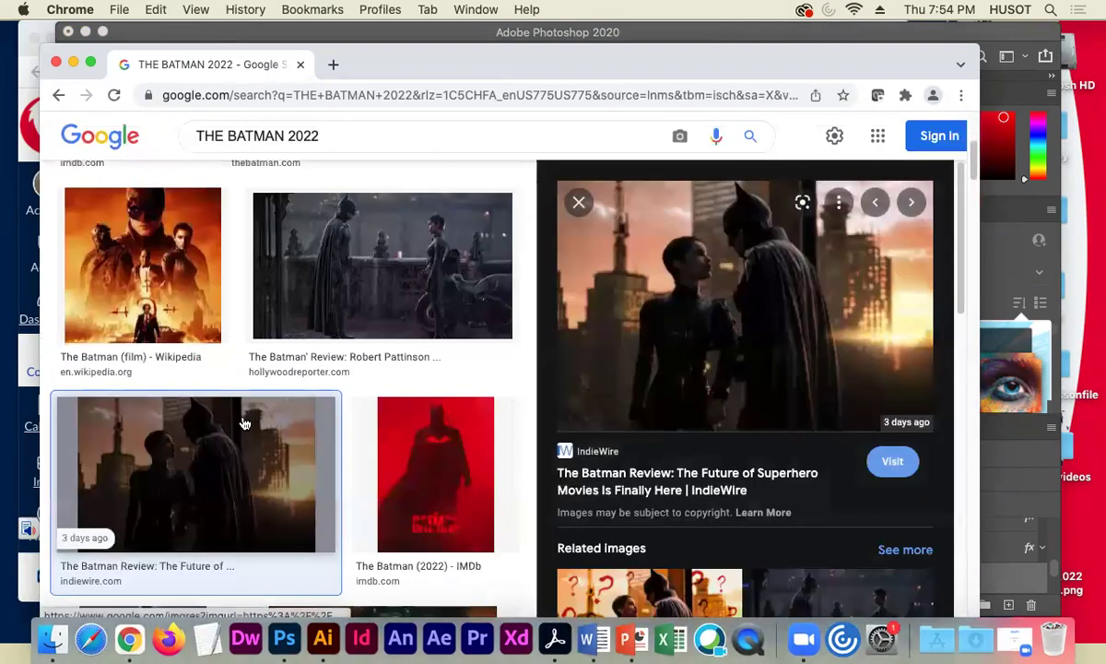
pyautogui.rightClick(669, 332)
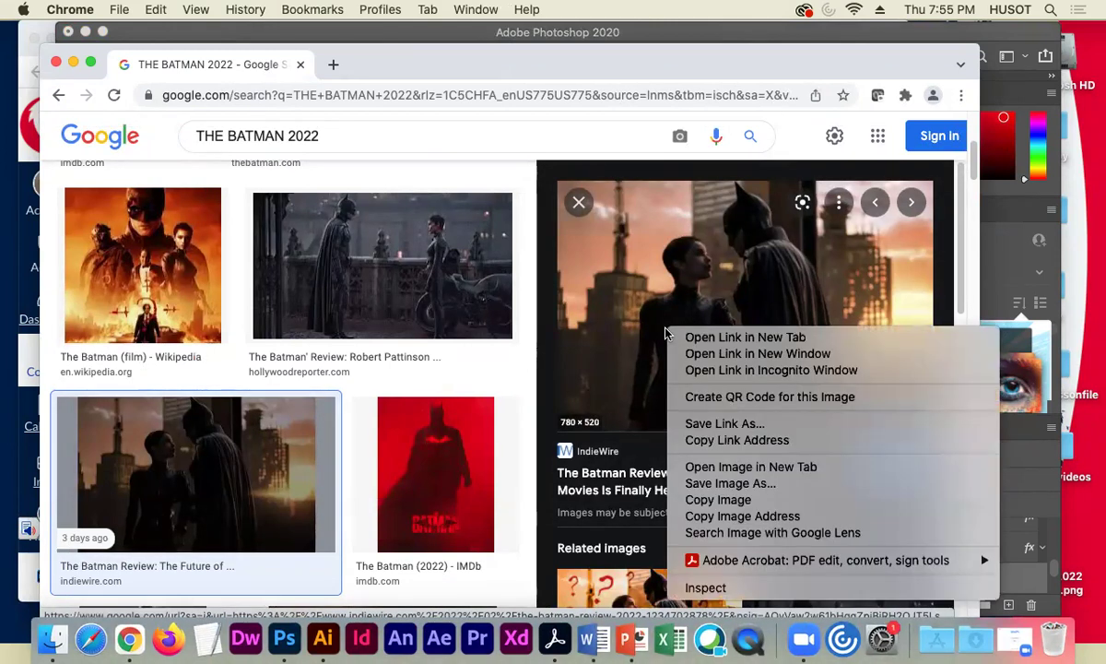
pyautogui.click(751, 484)
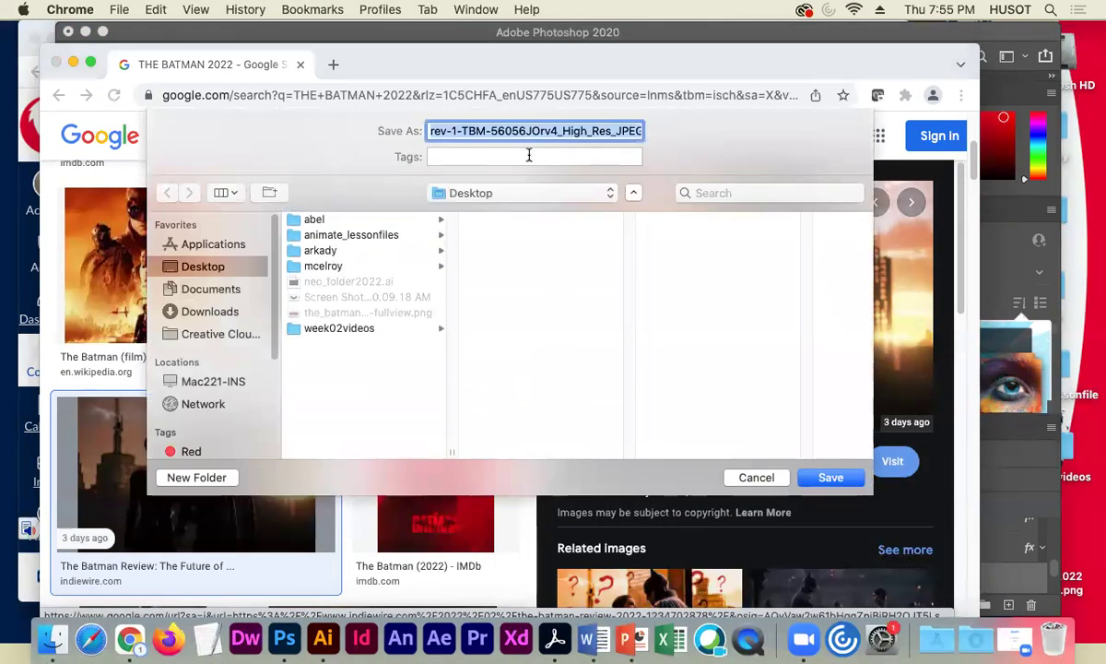
pyautogui.write('BATMANA')
pyautogui.press('BackSpace')
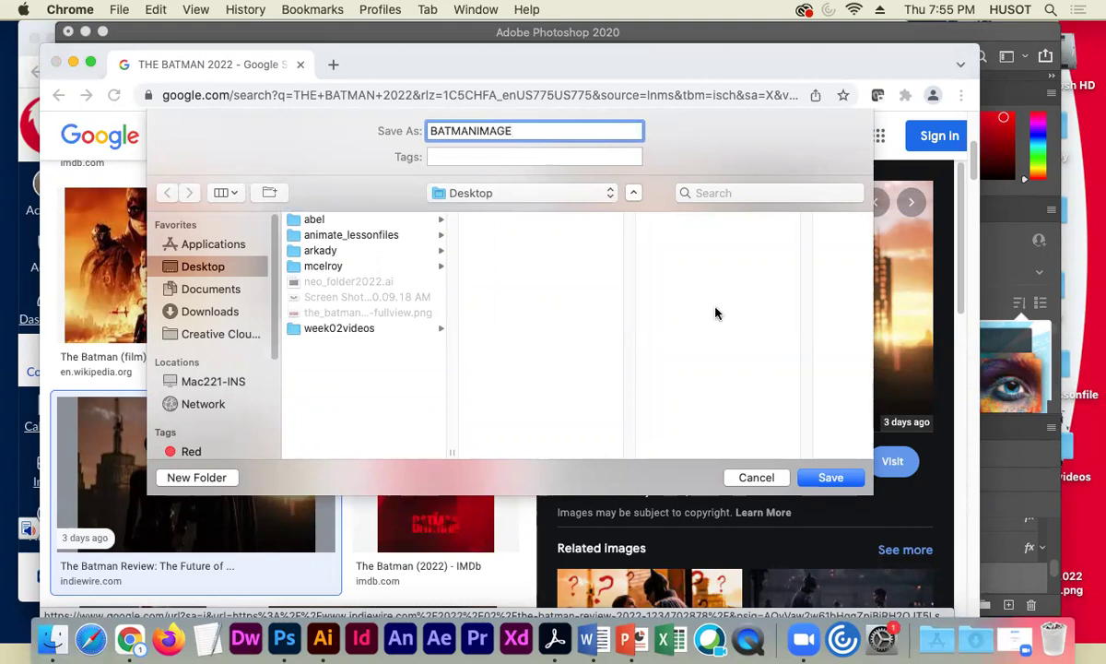
pyautogui.click(832, 477)
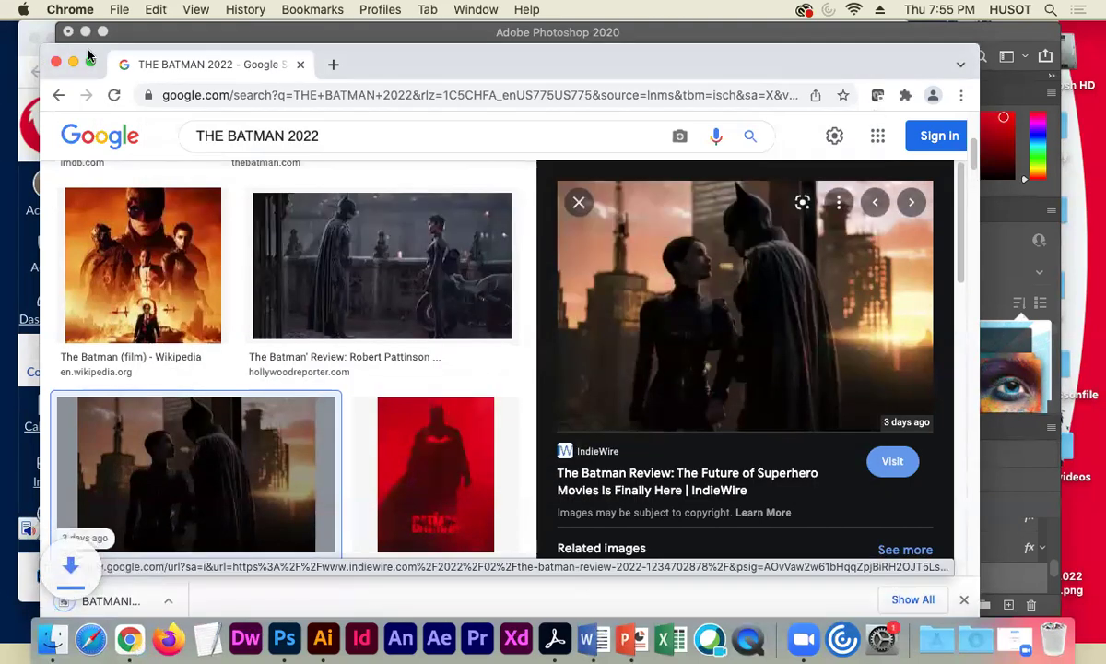
# Minimize both browser windows to return to Photoshop and open BATMANIMAGE.jpeg from the Desktop.
pyautogui.click(72, 63)
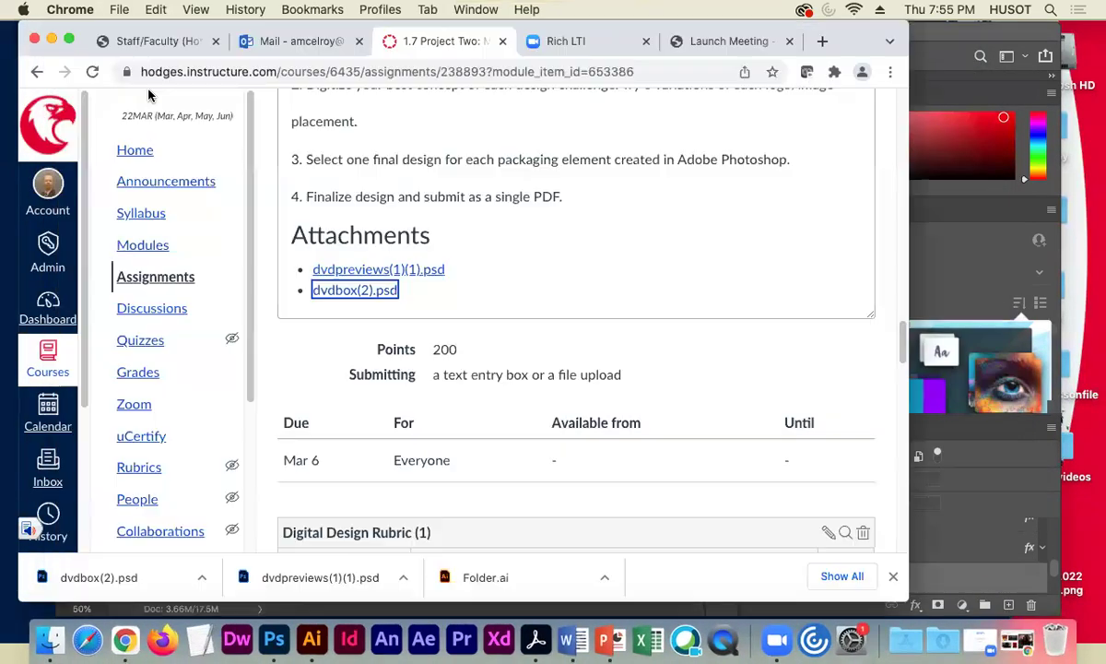
pyautogui.click(51, 41)
pyautogui.click(111, 132)
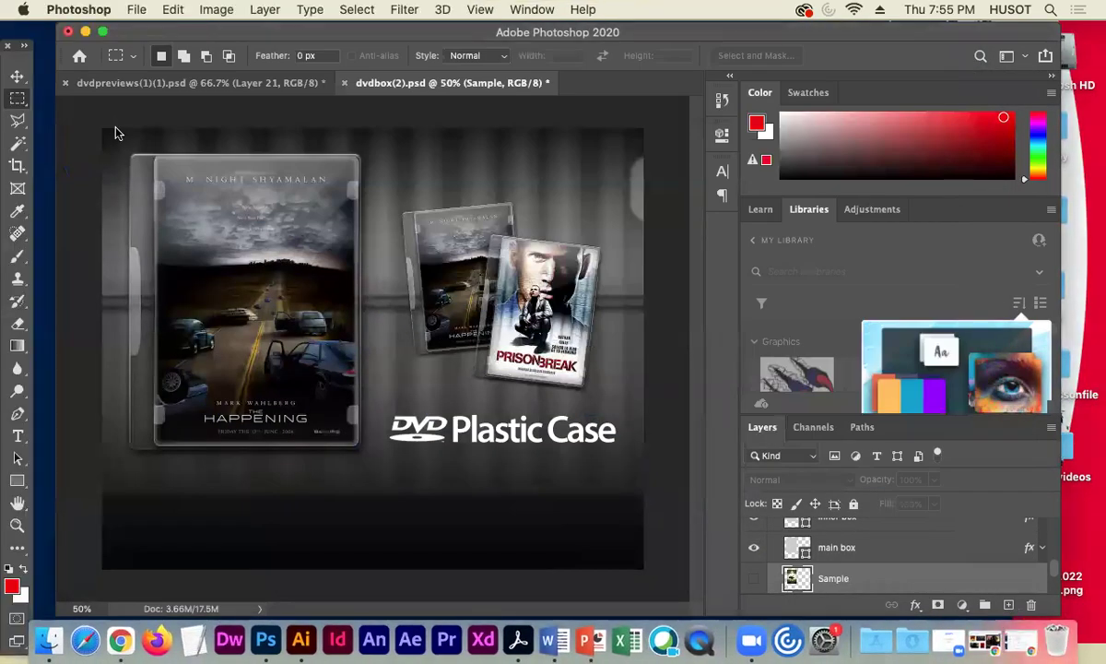
pyautogui.click(137, 10)
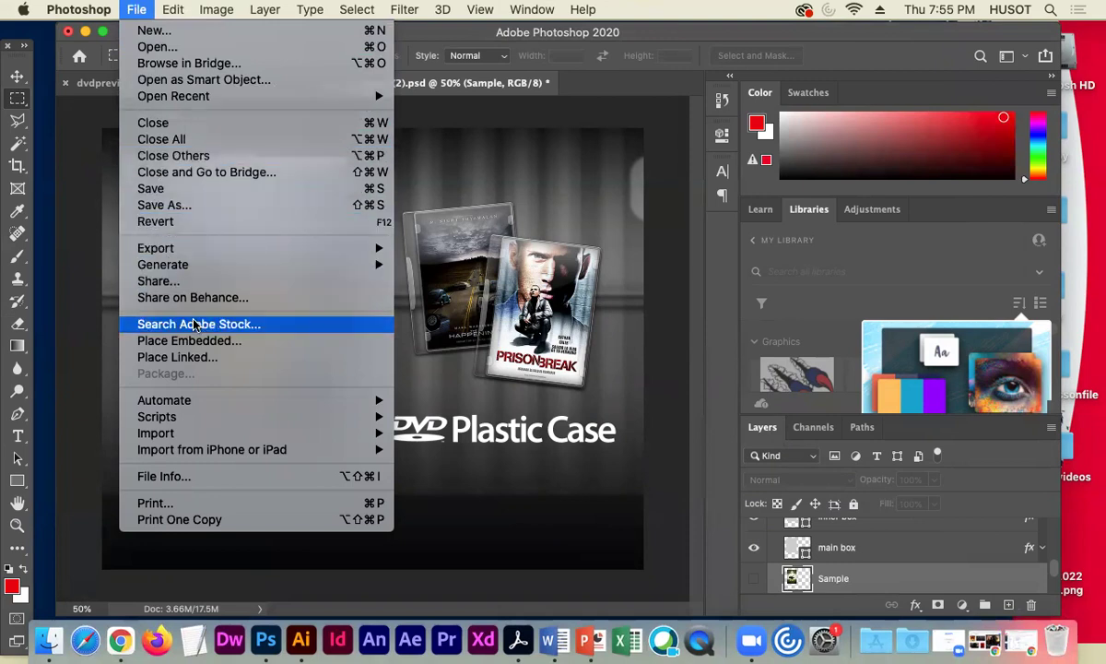
pyautogui.click(157, 47)
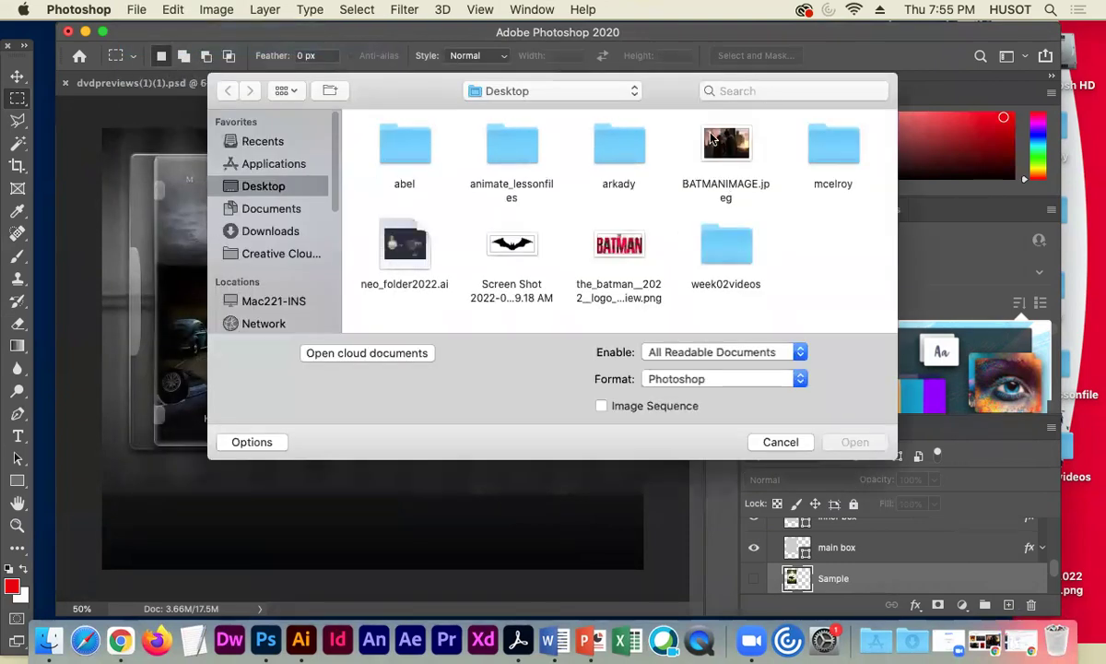
pyautogui.click(723, 147)
pyautogui.click(850, 442)
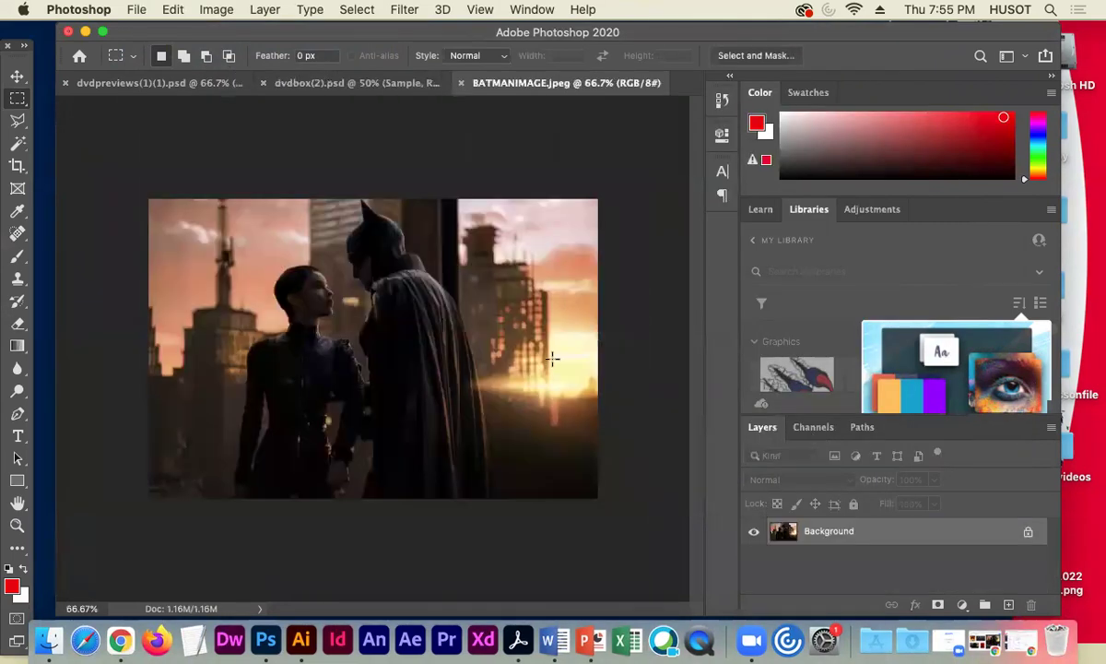
# Copy the whole Batman image, close its file, and paste it above the Sample layer in dvdbox(2).psd.
pyautogui.press('super+a')
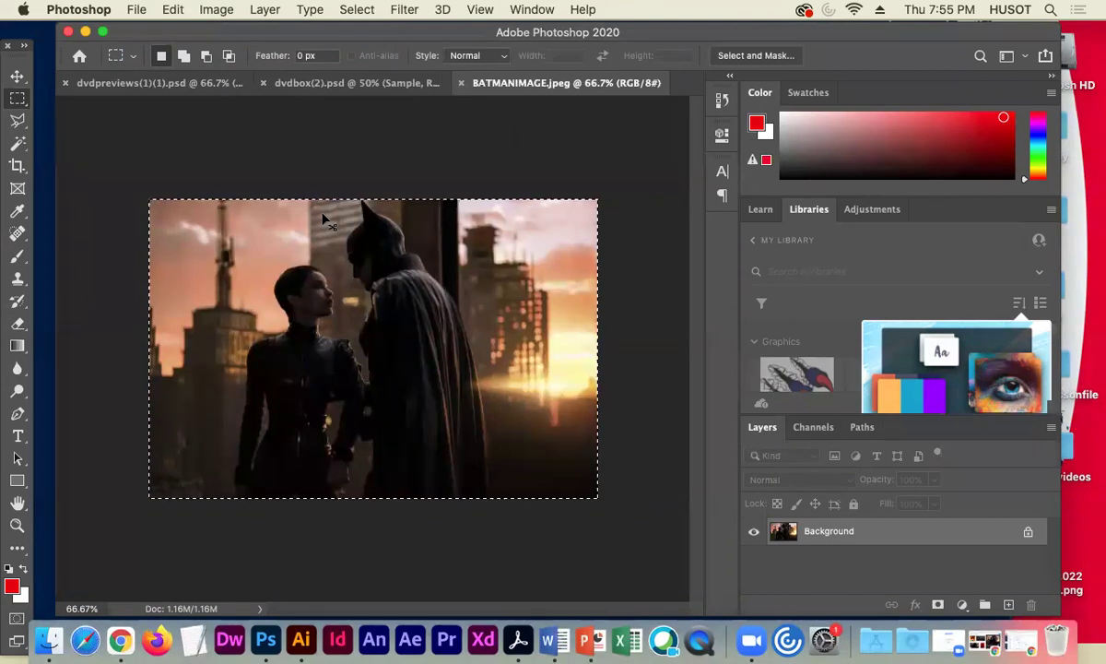
pyautogui.click(461, 83)
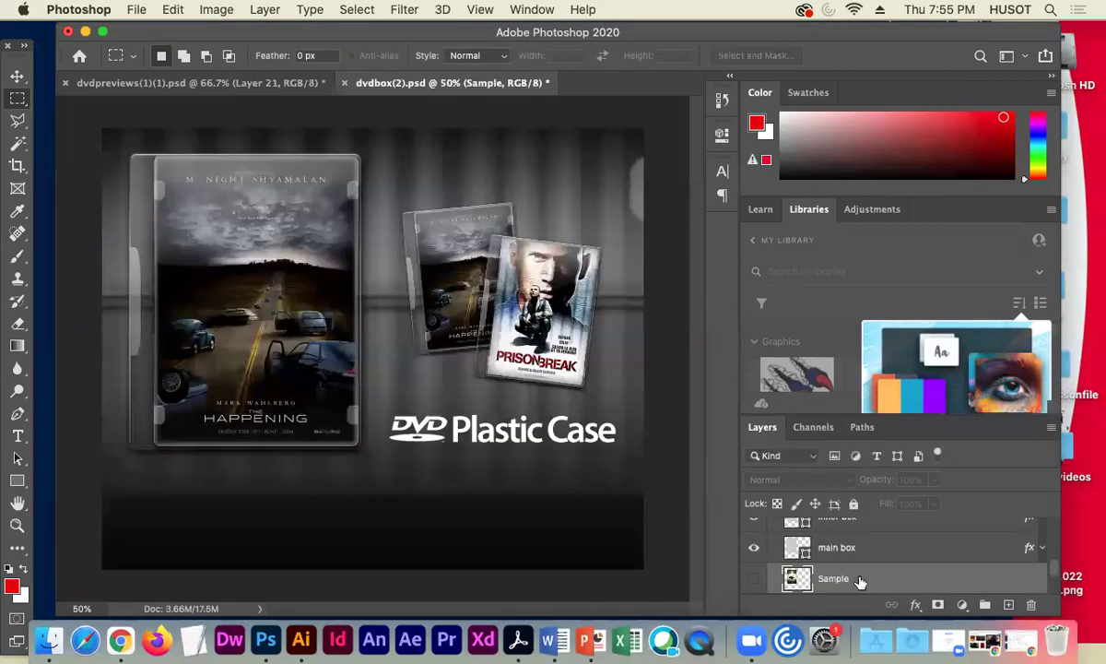
pyautogui.press('super+v')
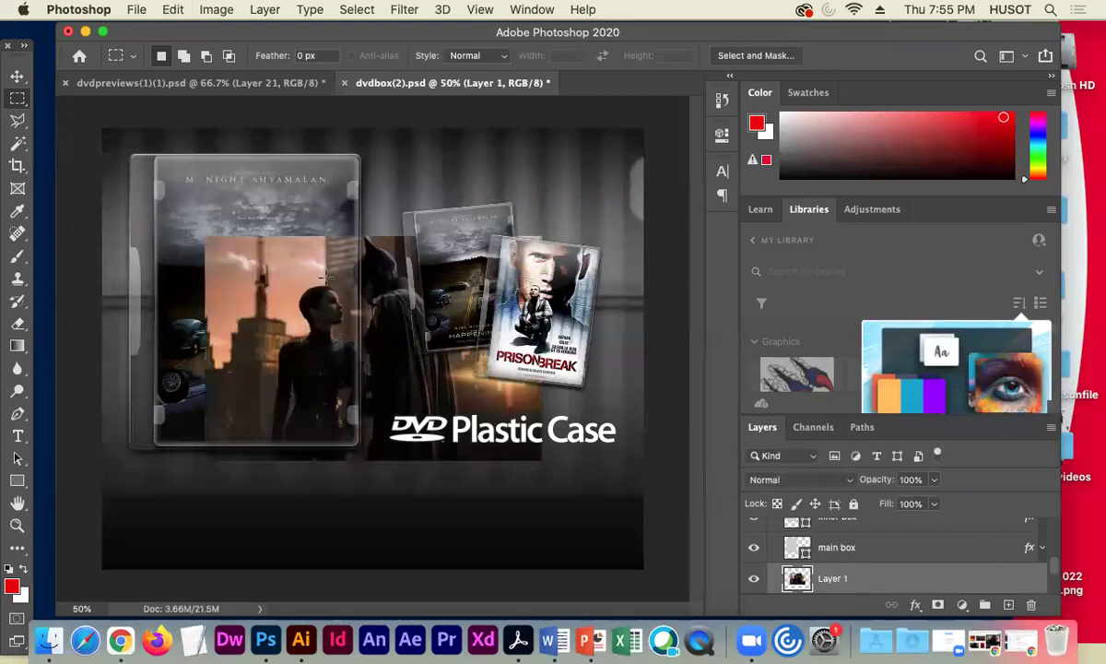
# Turn on Show Transform Controls, scale the pasted Batman image to about 147%, and position it over the large DVD case.
pyautogui.click(18, 76)
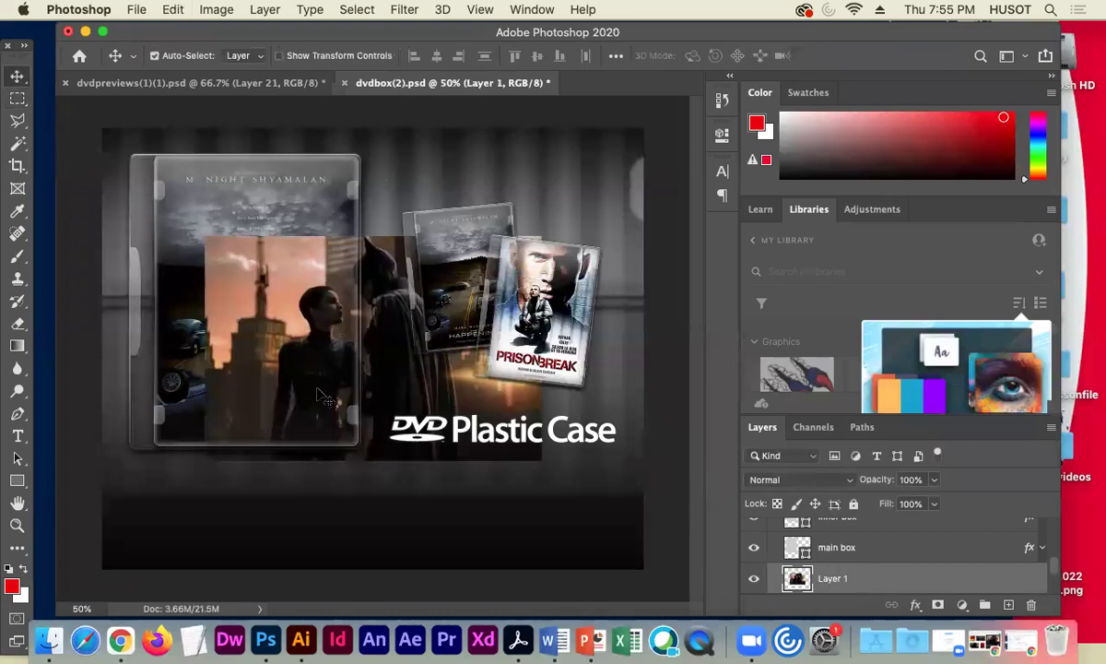
pyautogui.moveTo(412, 378); pyautogui.dragTo(337, 296)
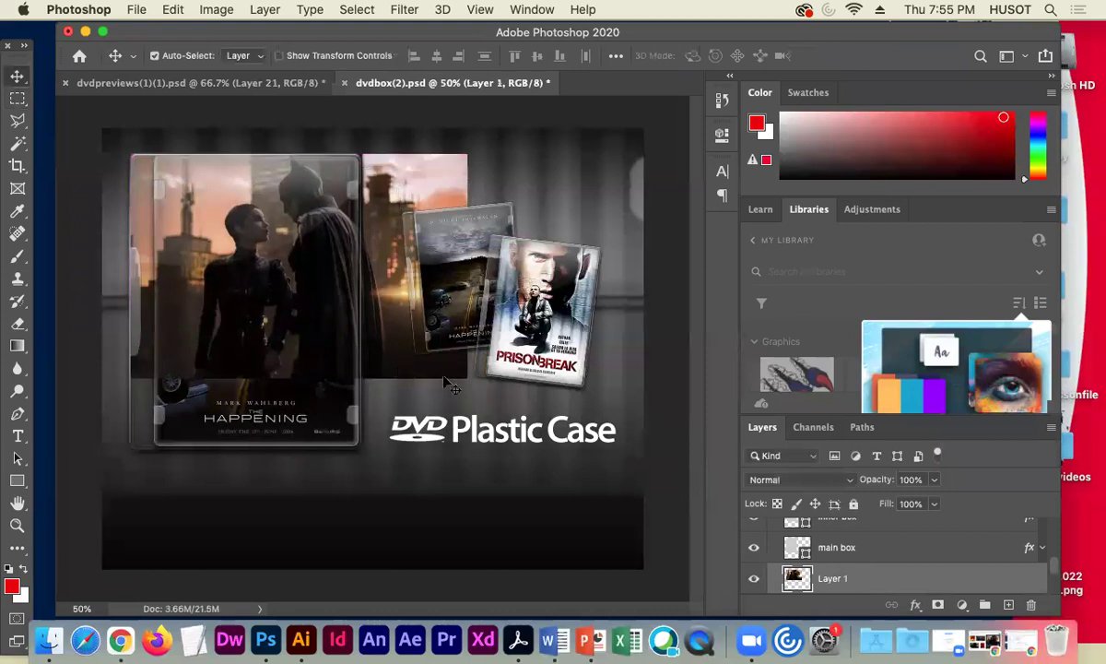
pyautogui.click(279, 55)
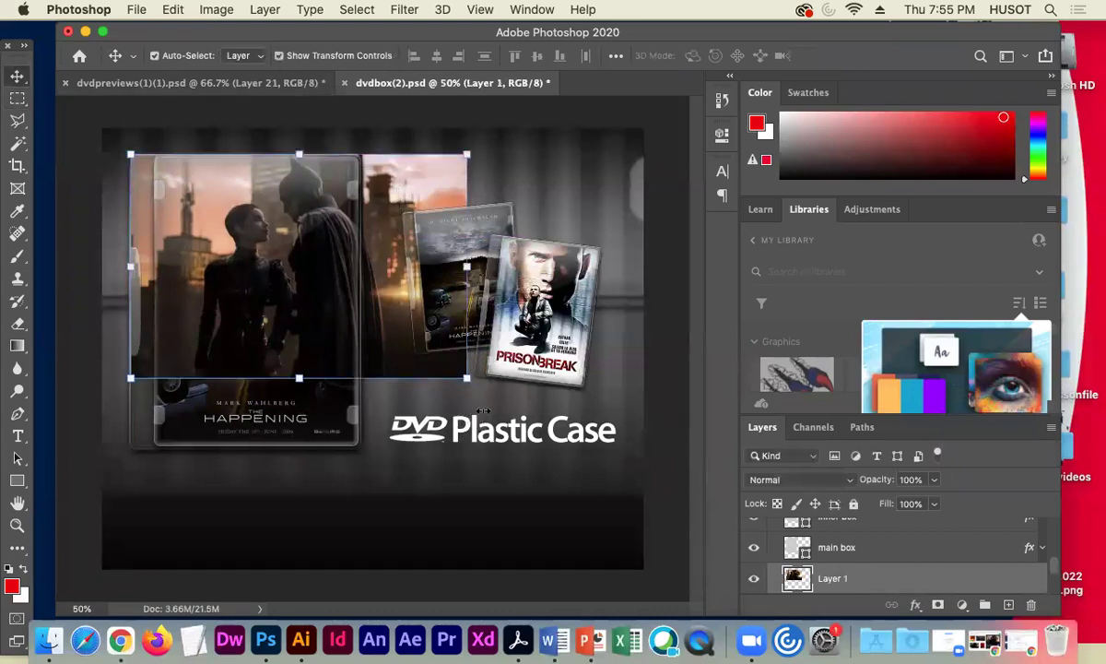
pyautogui.click(467, 379)
pyautogui.moveTo(467, 379); pyautogui.dragTo(535, 459)
pyautogui.moveTo(384, 272); pyautogui.dragTo(393, 303)
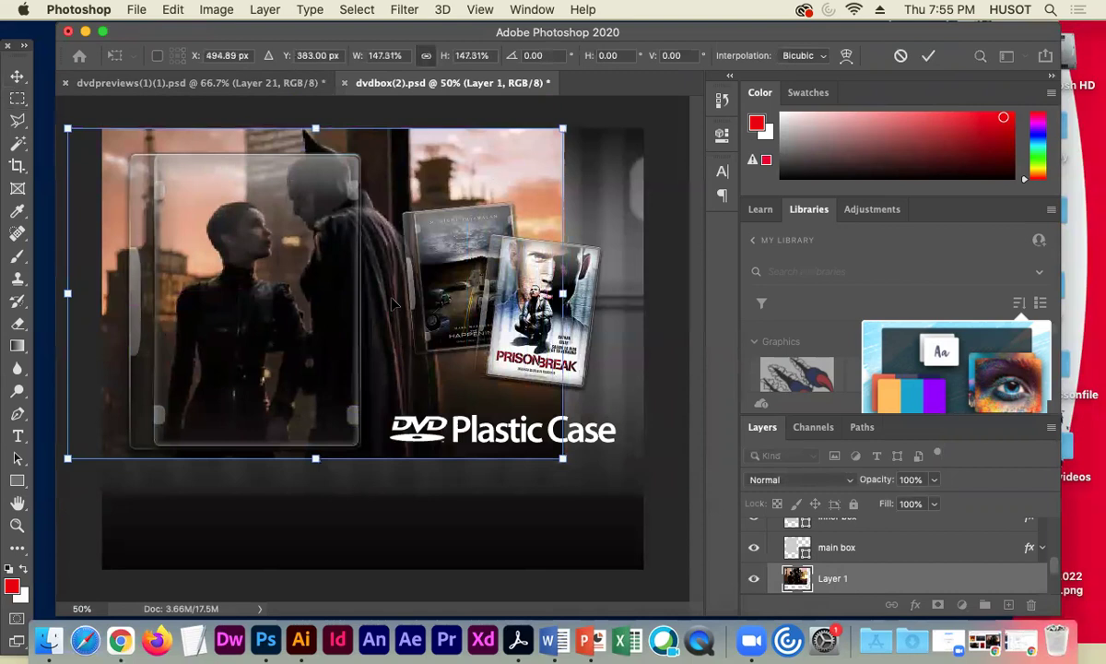
pyautogui.press('Return')
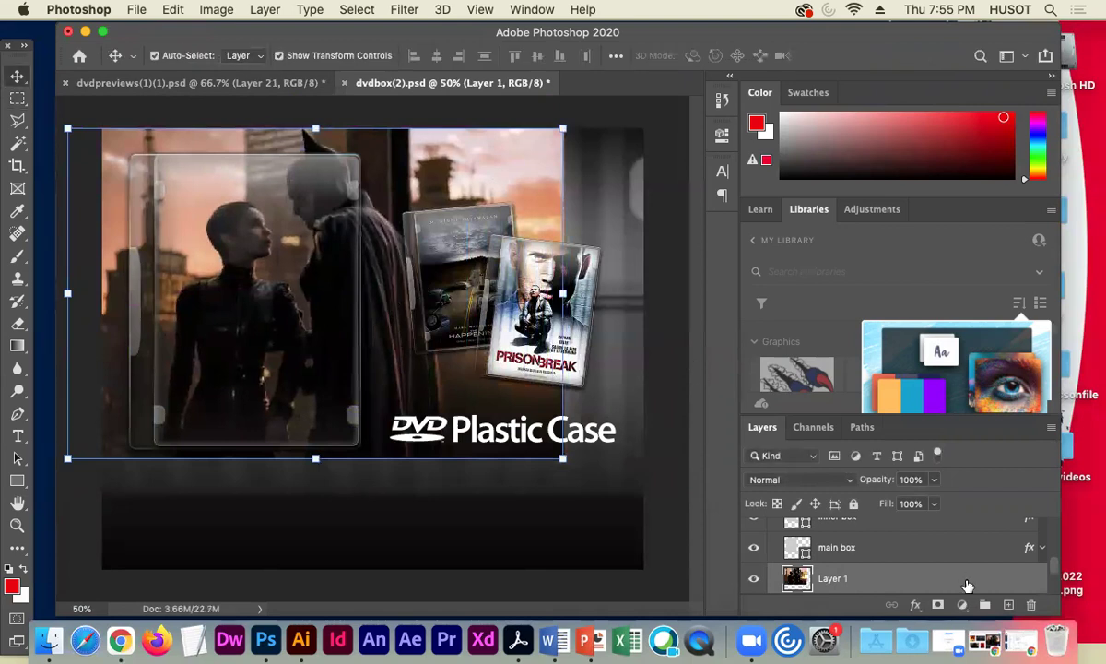
# Hide the Batman image on Layer 1 and the ARTWORK POSITION layer, leaving the main box layer selected.
pyautogui.scroll(-2, 940, 572)
pyautogui.scroll(-3, 940, 572)
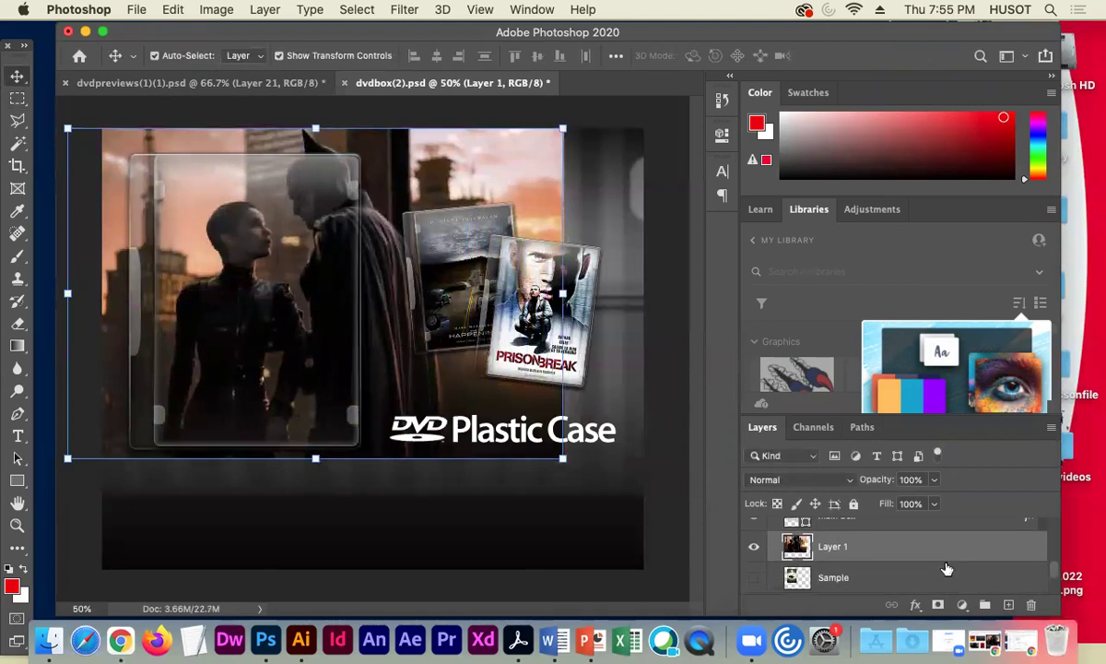
pyautogui.scroll(-1, 947, 567)
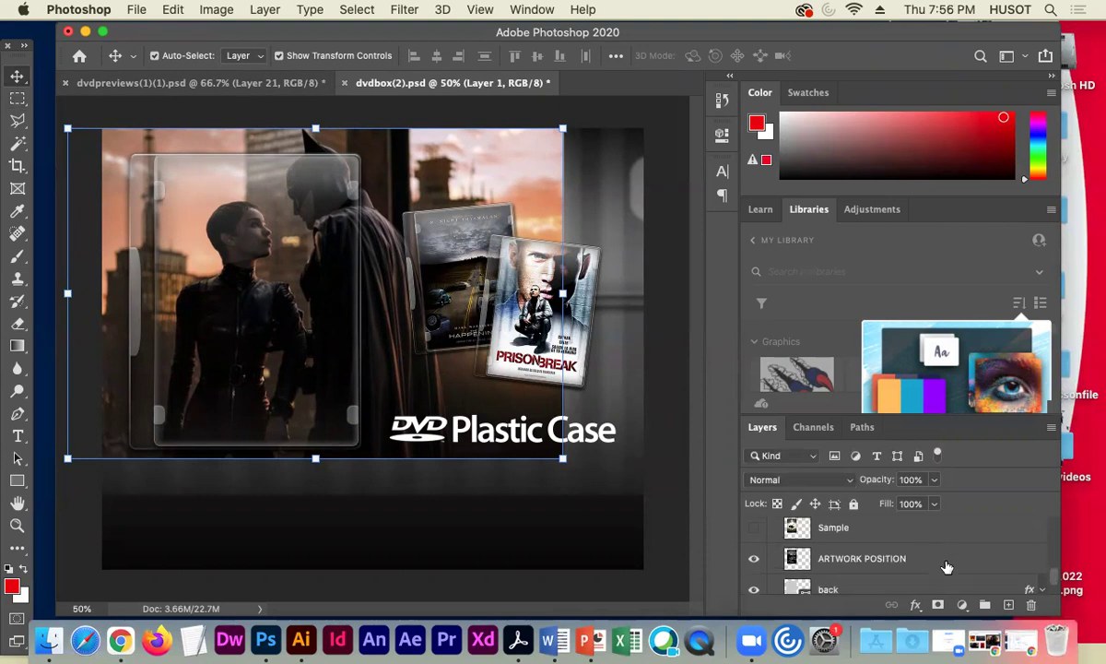
pyautogui.scroll(4, 942, 566)
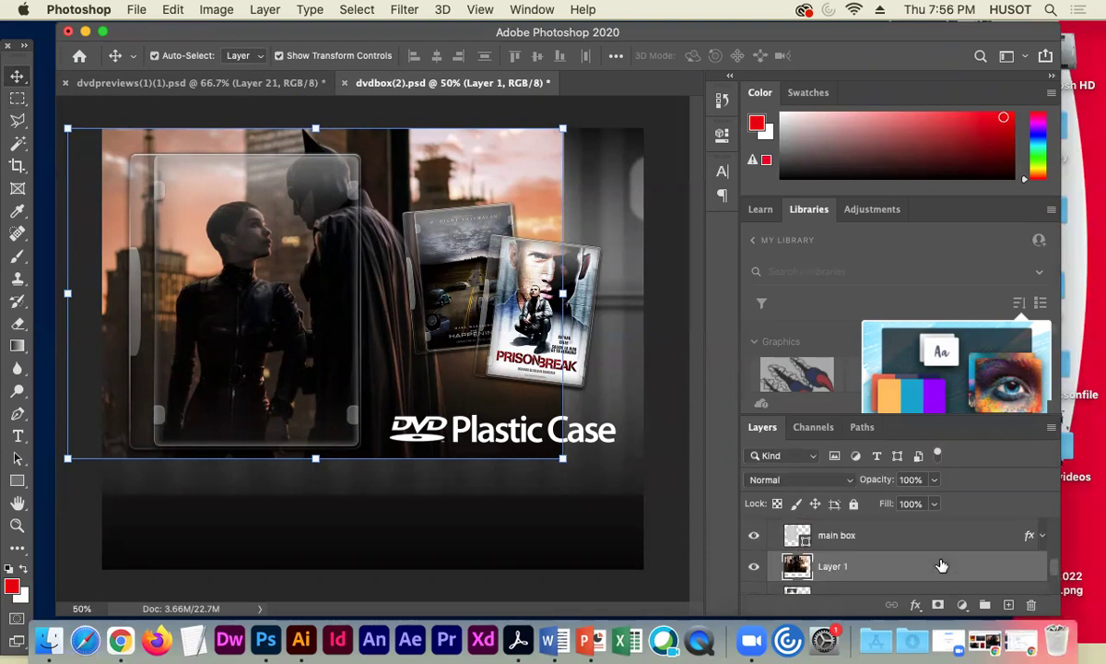
pyautogui.scroll(2, 940, 566)
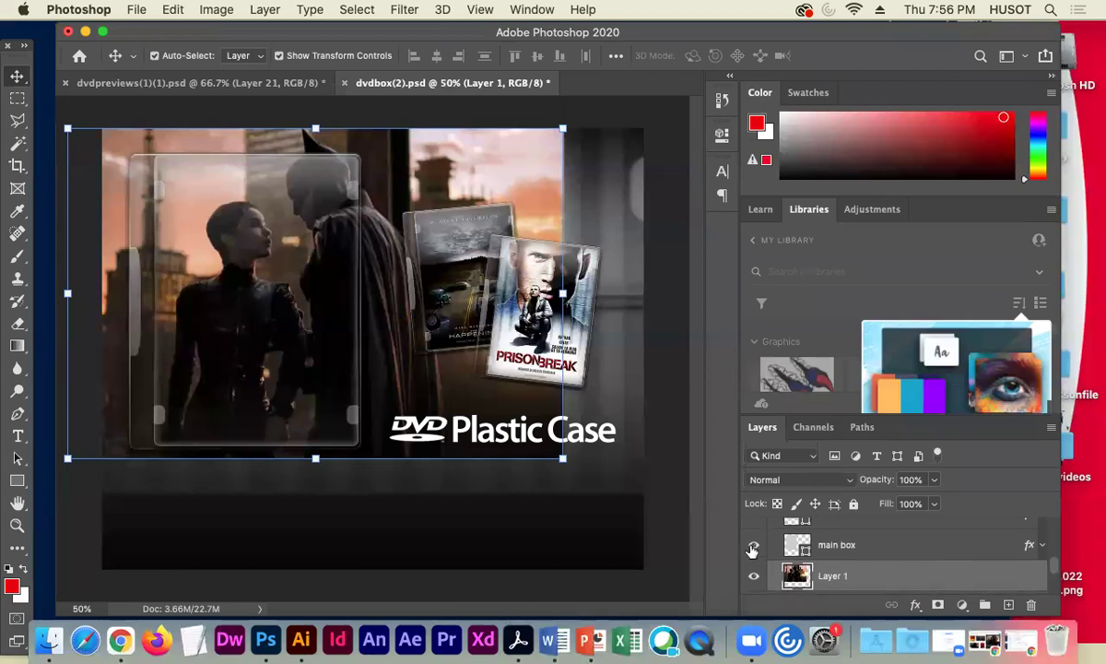
pyautogui.click(754, 574)
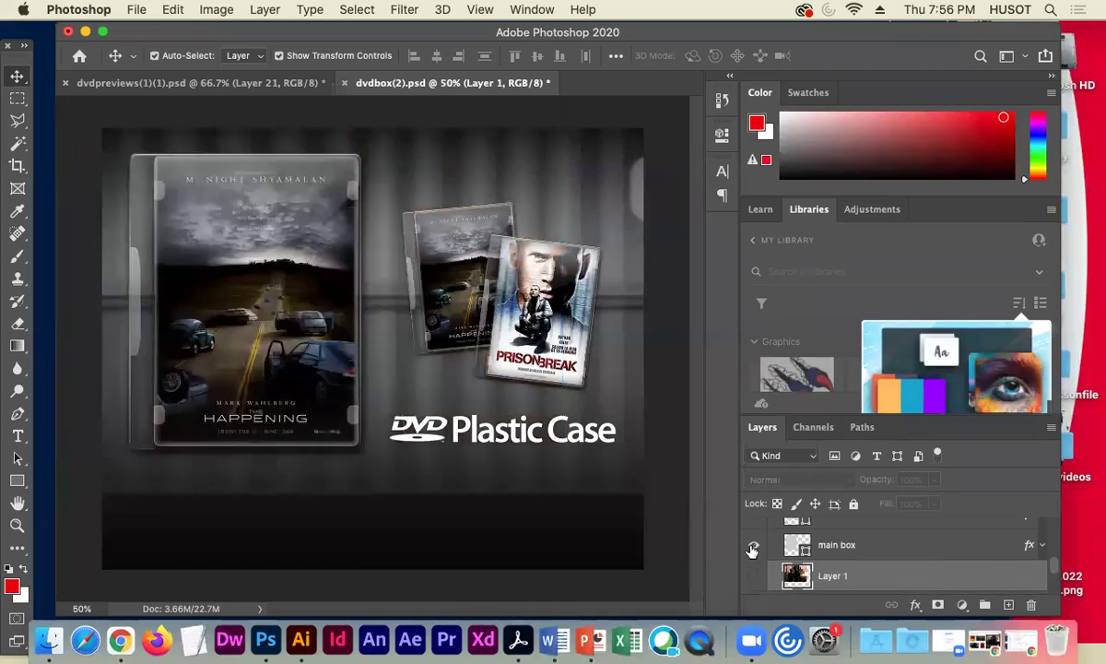
pyautogui.click(899, 551)
pyautogui.scroll(2, 896, 552)
pyautogui.scroll(-4, 897, 552)
pyautogui.scroll(-2, 896, 561)
pyautogui.click(754, 574)
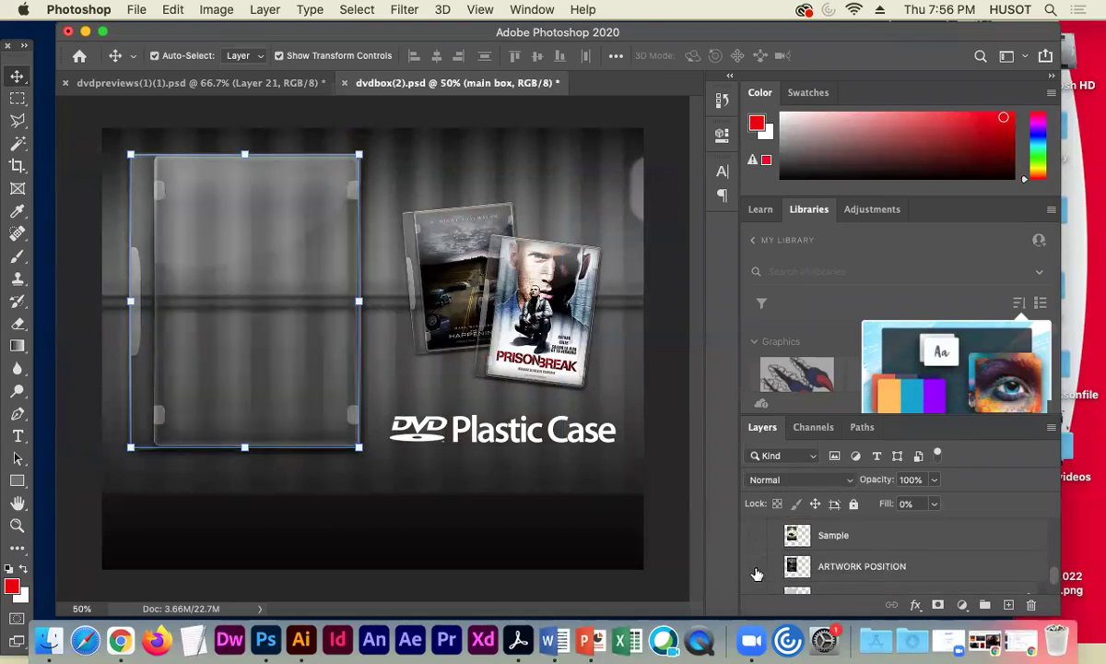
# Toggle the main box layer off and on to examine which part of the large case it forms.
pyautogui.scroll(2, 866, 544)
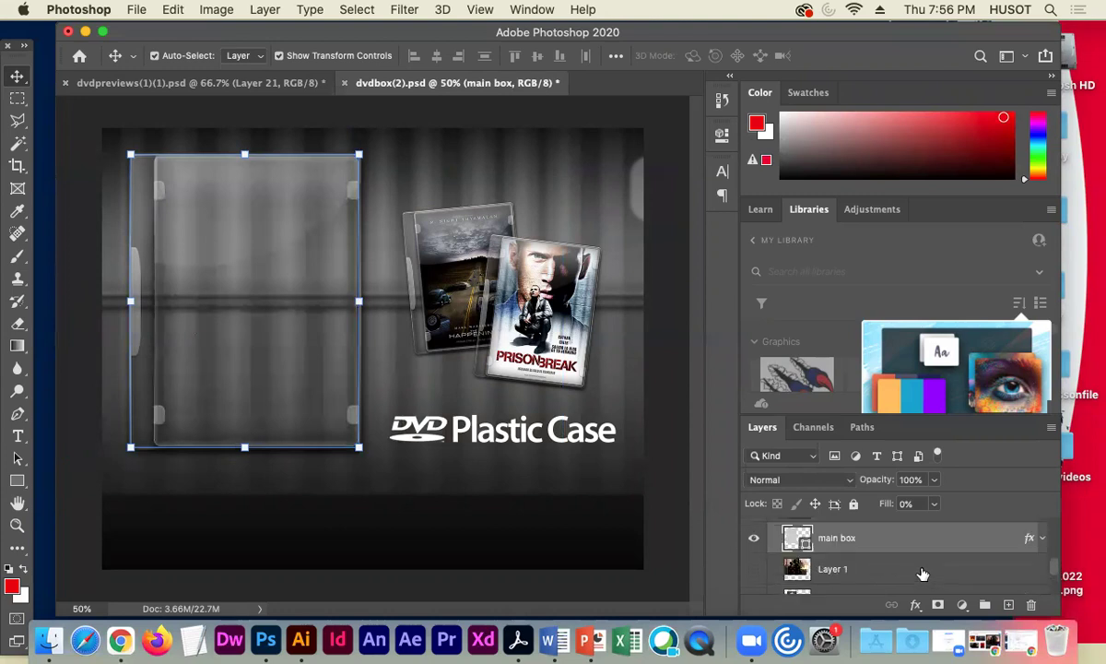
pyautogui.click(753, 549)
pyautogui.click(753, 550)
pyautogui.click(752, 550)
pyautogui.click(752, 550)
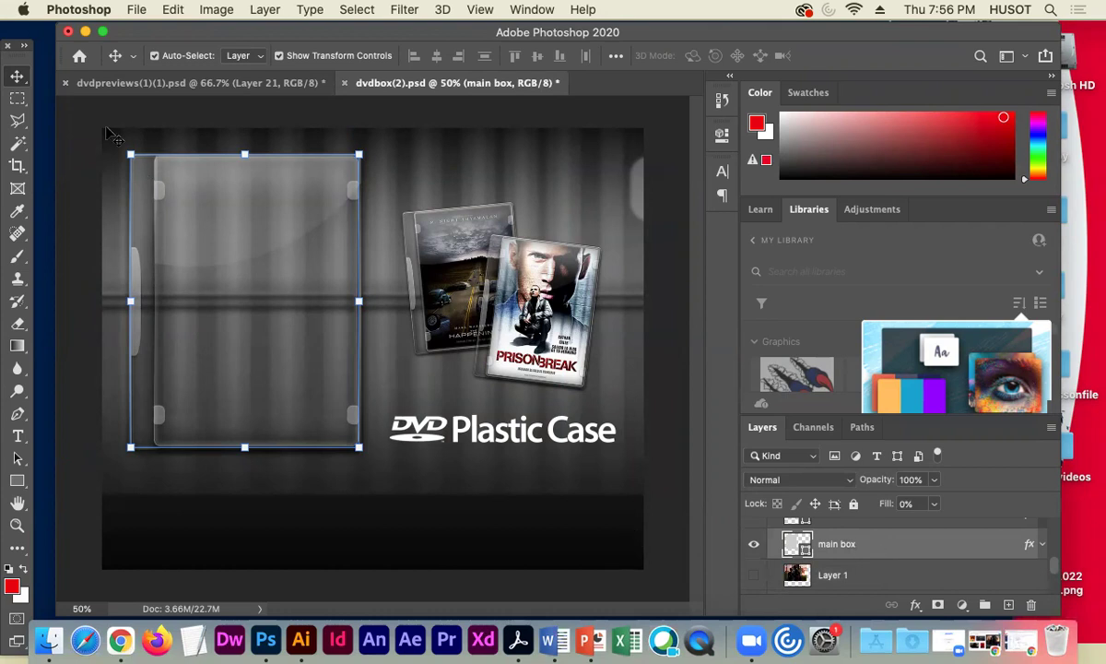
# Switch to the Magic Wand Tool with the main box layer active.
pyautogui.click(16, 141)
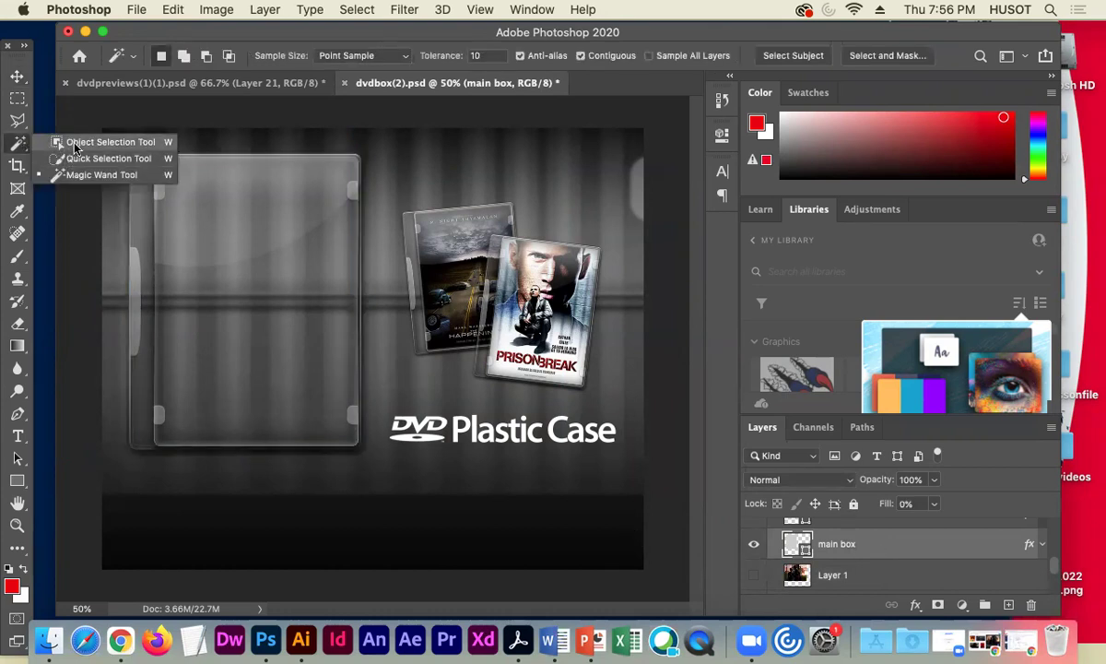
pyautogui.click(75, 174)
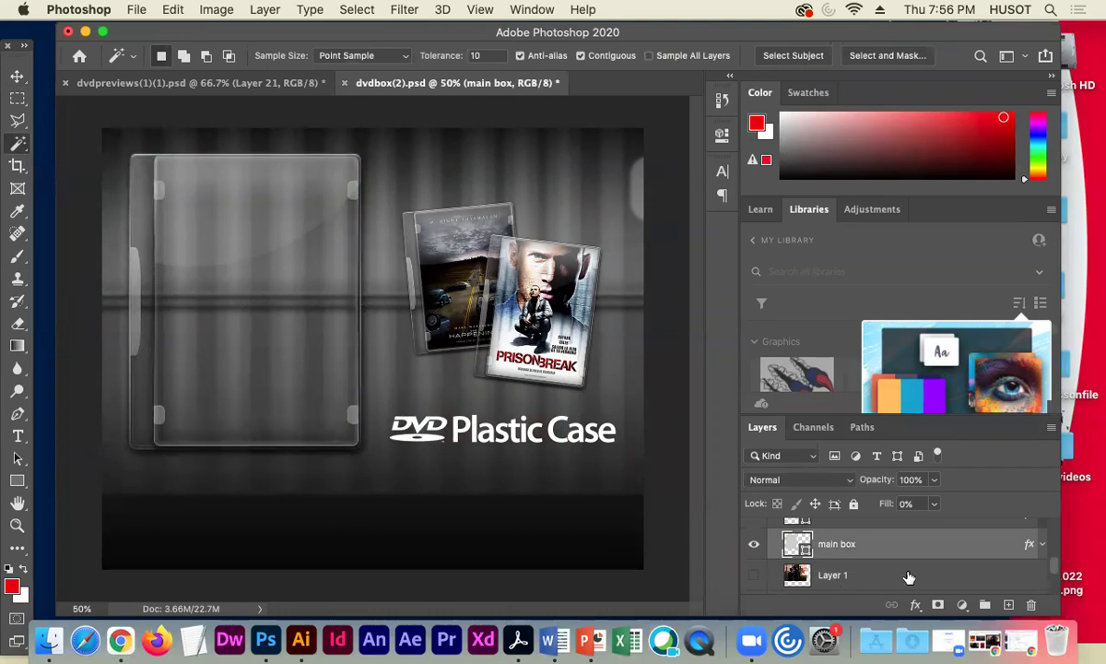
pyautogui.rightClick(941, 545)
pyautogui.click(1033, 548)
pyautogui.click(214, 10)
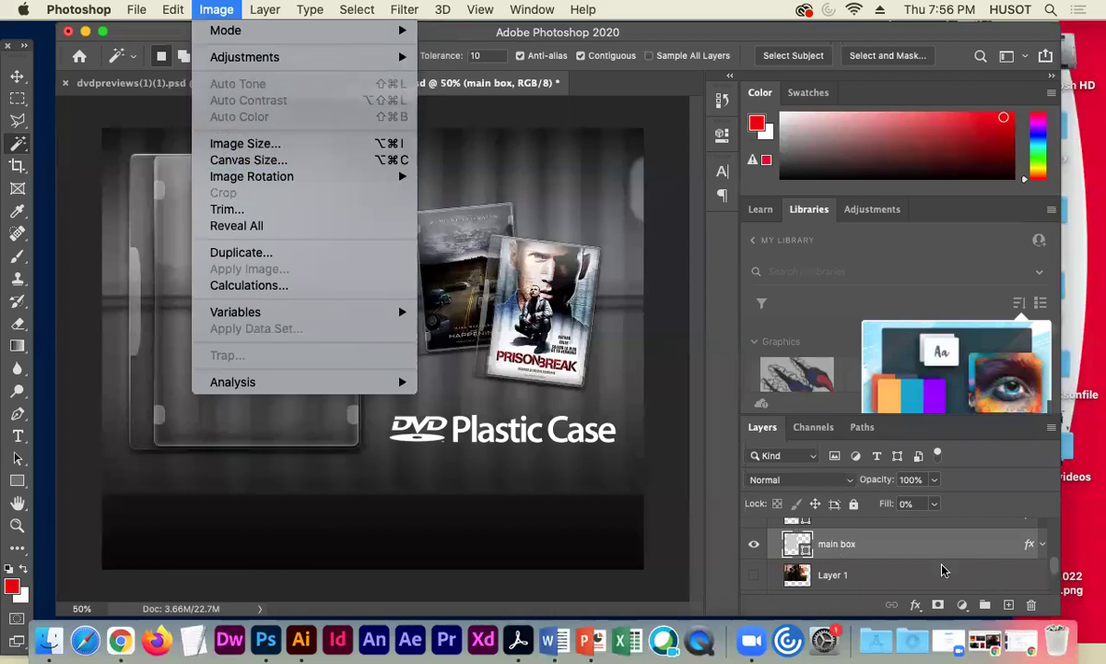
pyautogui.press('Escape')
# Toggle the main box layer's visibility and review its Layer Style blending options and effects without changing them.
pyautogui.click(755, 545)
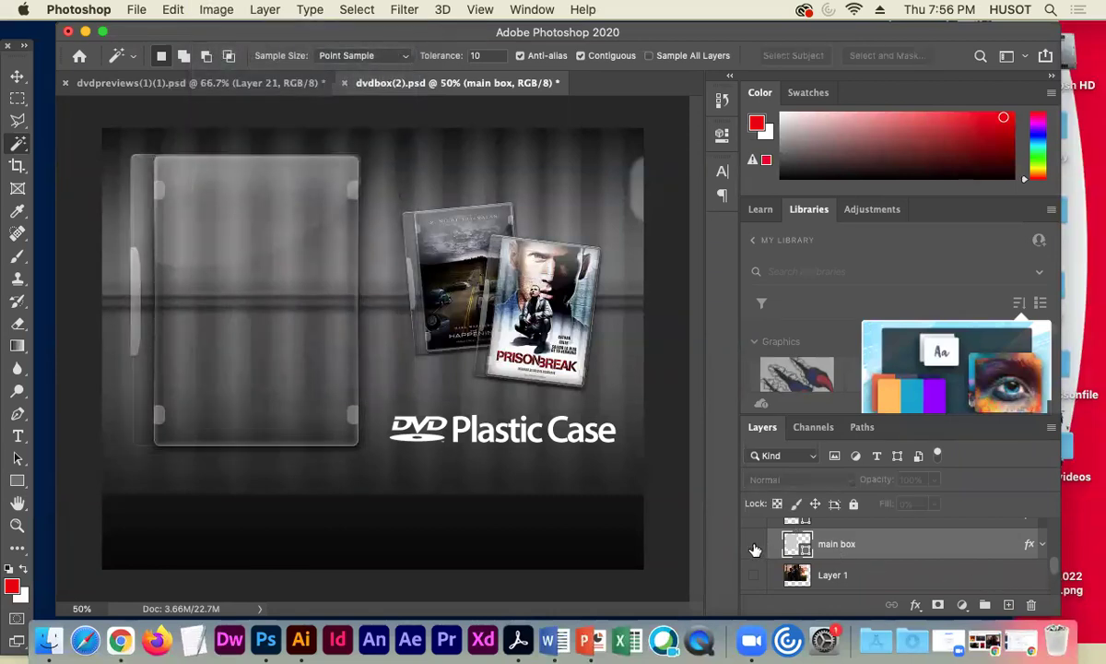
pyautogui.click(754, 545)
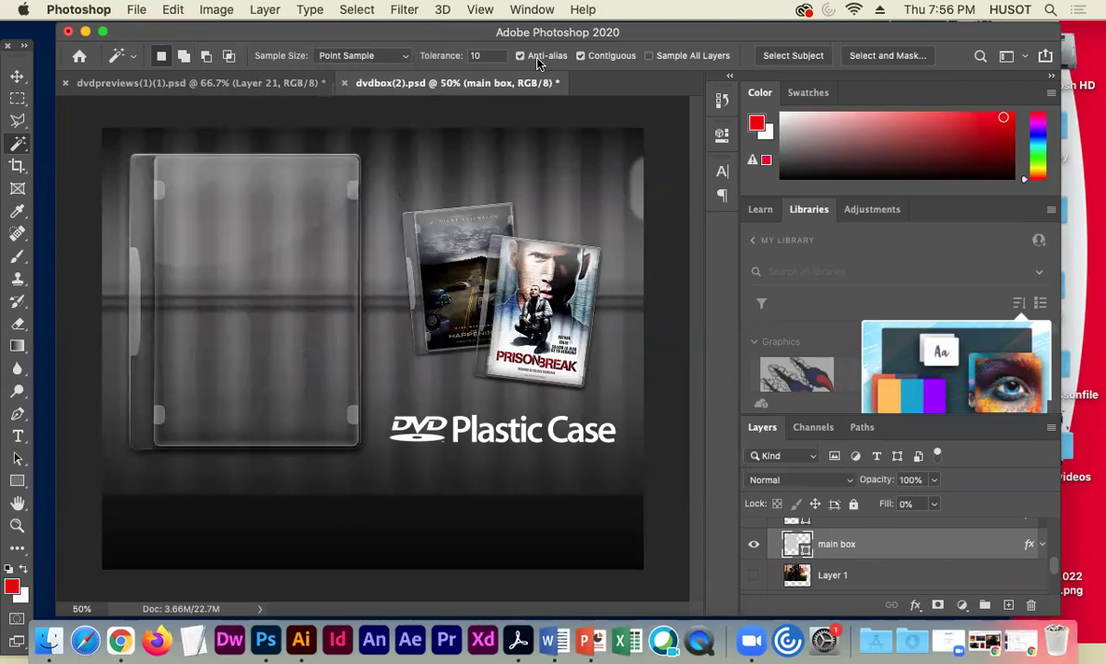
pyautogui.click(1040, 546)
pyautogui.click(1042, 547)
pyautogui.doubleClick(878, 554)
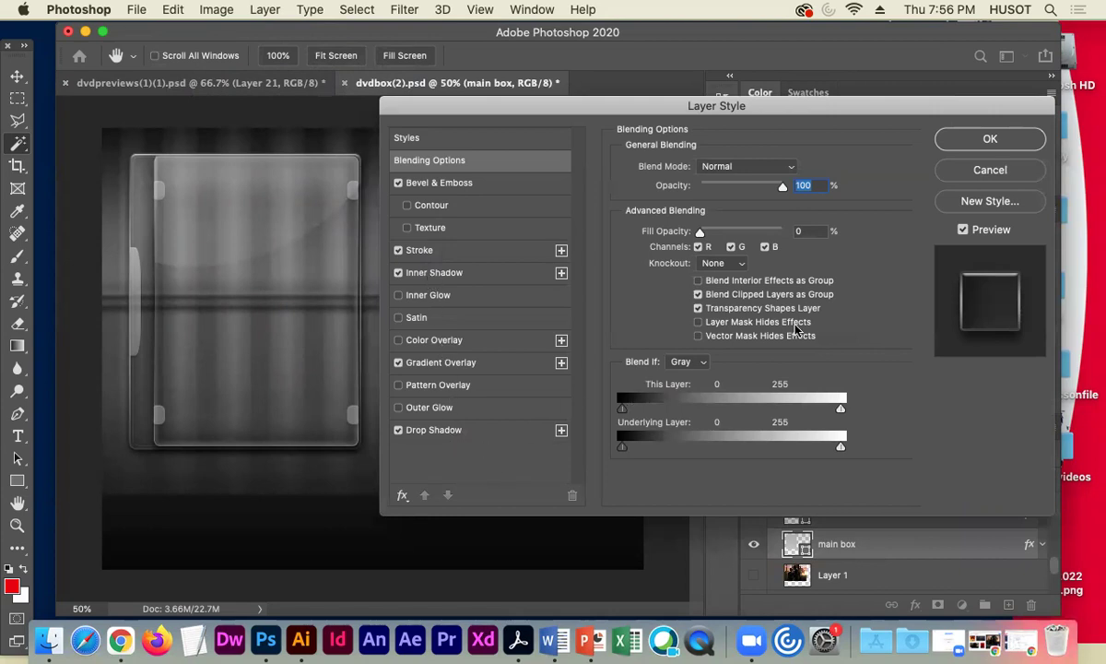
pyautogui.click(986, 139)
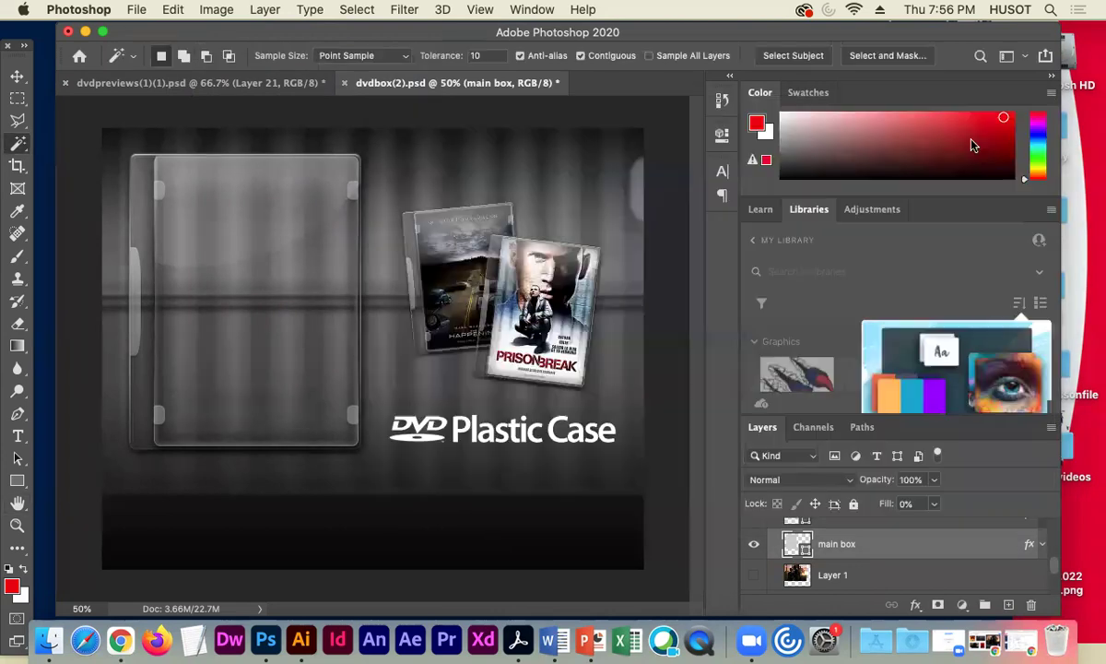
# Try a Fill of 100% on the main box layer and return it to 0%.
pyautogui.scroll(-1, 825, 544)
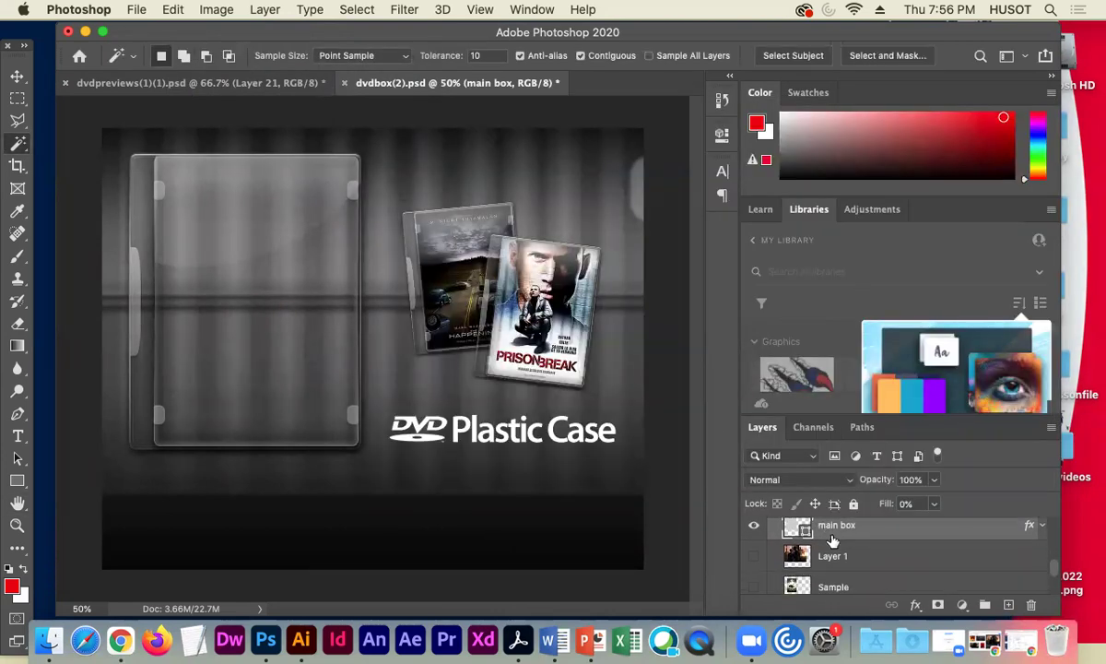
pyautogui.click(934, 503)
pyautogui.moveTo(931, 524); pyautogui.dragTo(1095, 518)
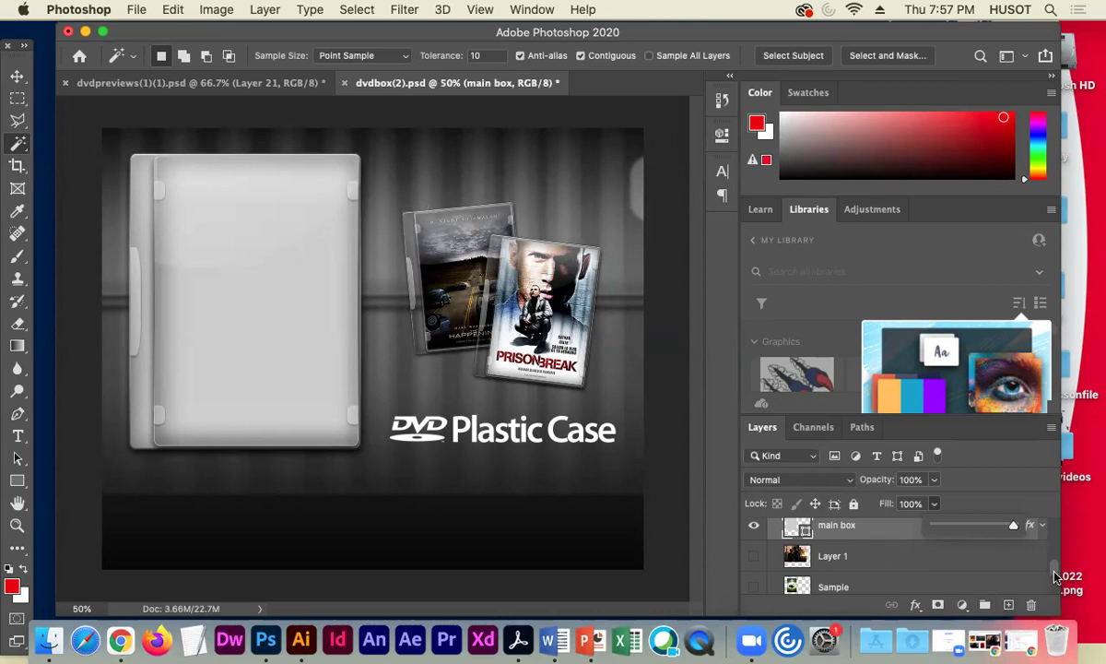
pyautogui.scroll(-1, 1055, 576)
pyautogui.scroll(2, 1055, 573)
pyautogui.scroll(-1, 1055, 579)
pyautogui.scroll(1, 1051, 570)
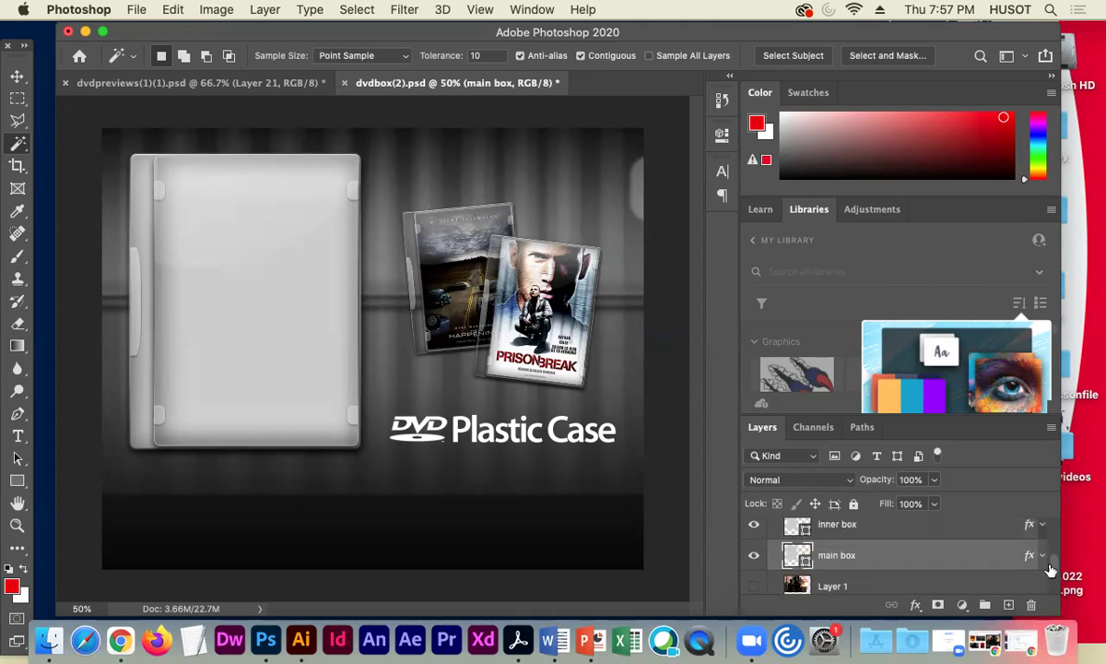
pyautogui.click(933, 505)
pyautogui.moveTo(934, 528); pyautogui.dragTo(748, 498)
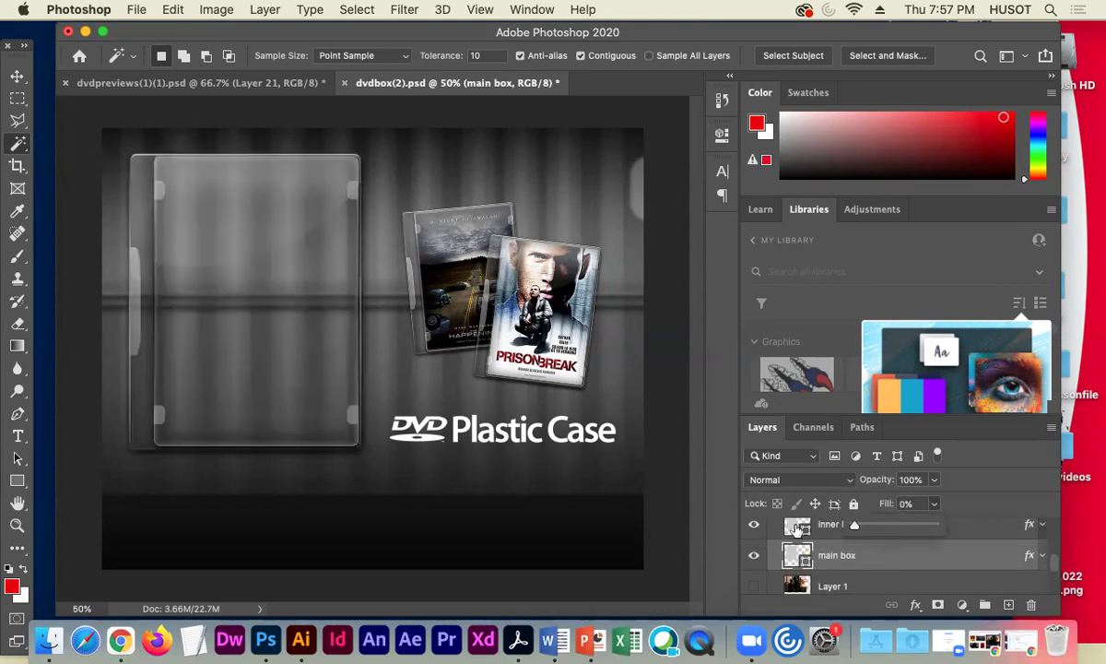
# Show the Sample layer and select its cover artwork by picking the empty surroundings with the Magic Wand Tool and inverting the selection.
pyautogui.scroll(-2, 893, 575)
pyautogui.click(863, 573)
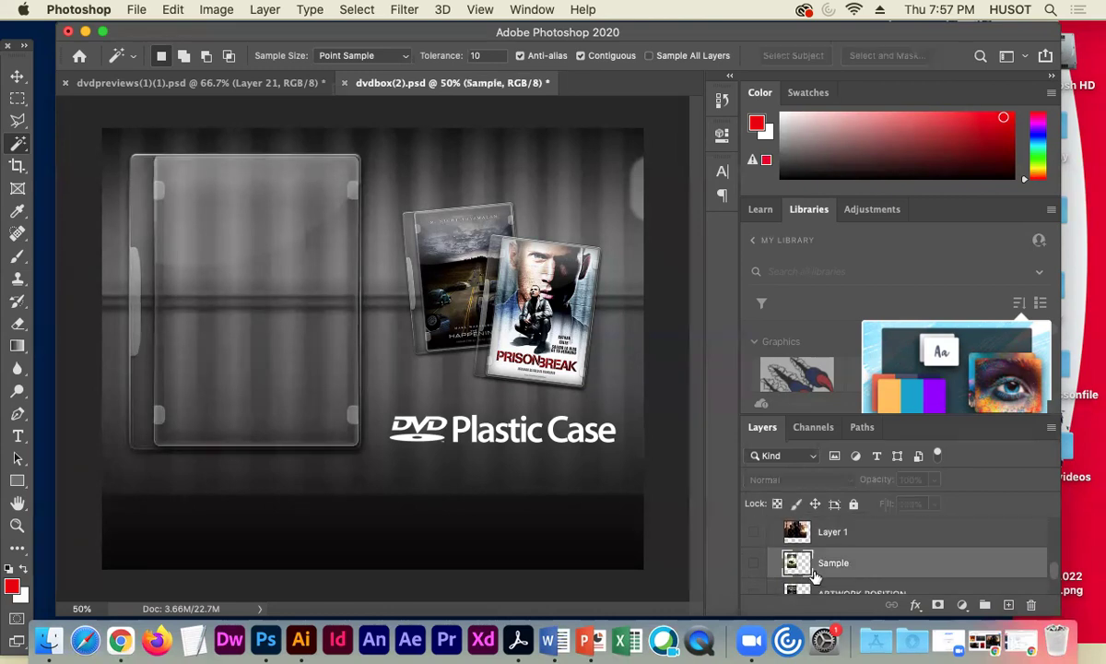
pyautogui.click(752, 563)
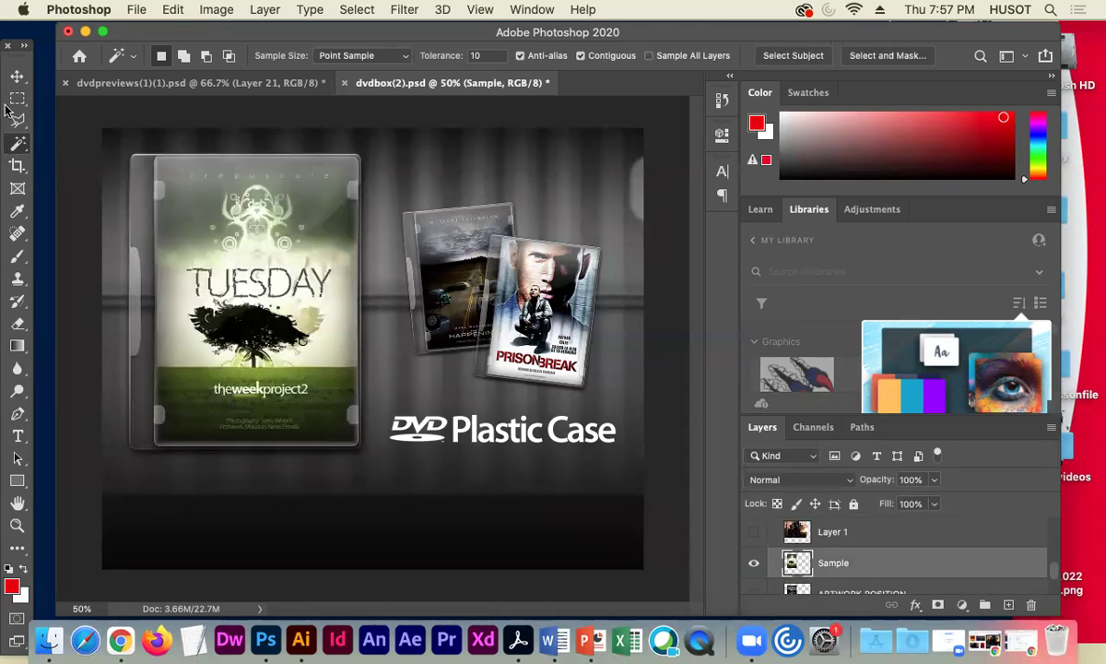
pyautogui.rightClick(18, 142)
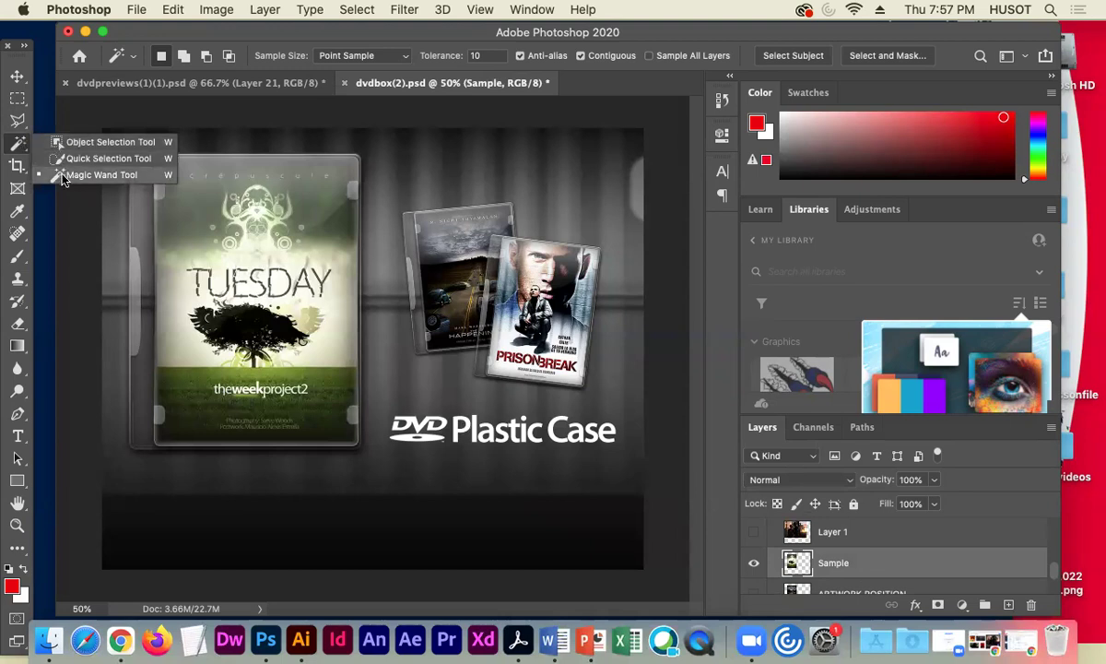
pyautogui.click(63, 175)
pyautogui.click(378, 362)
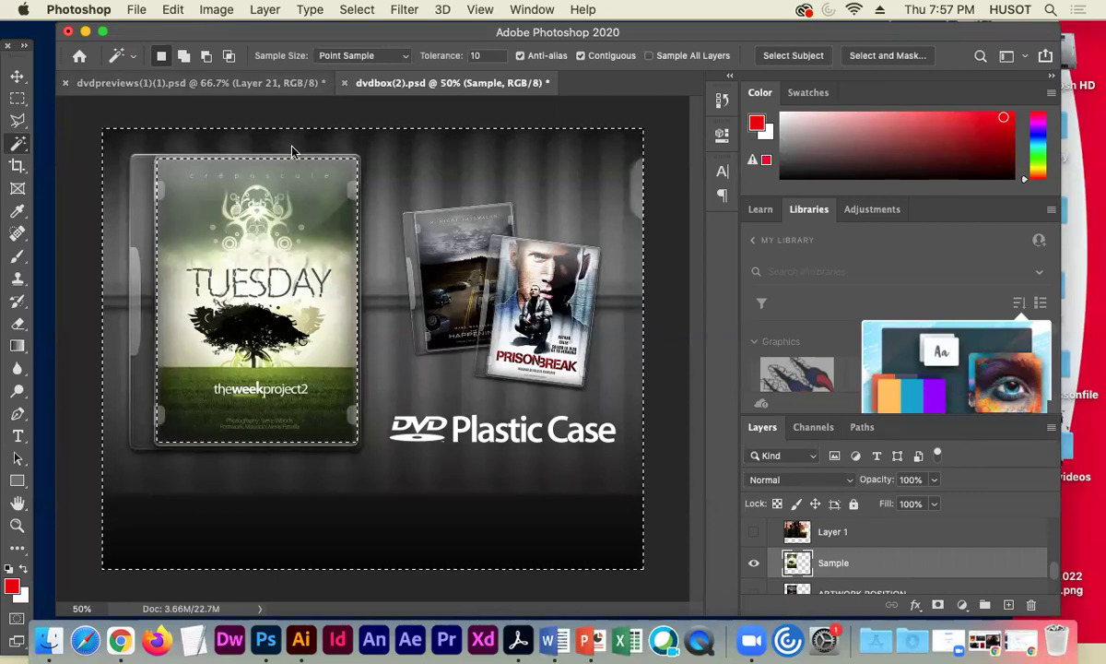
pyautogui.click(356, 10)
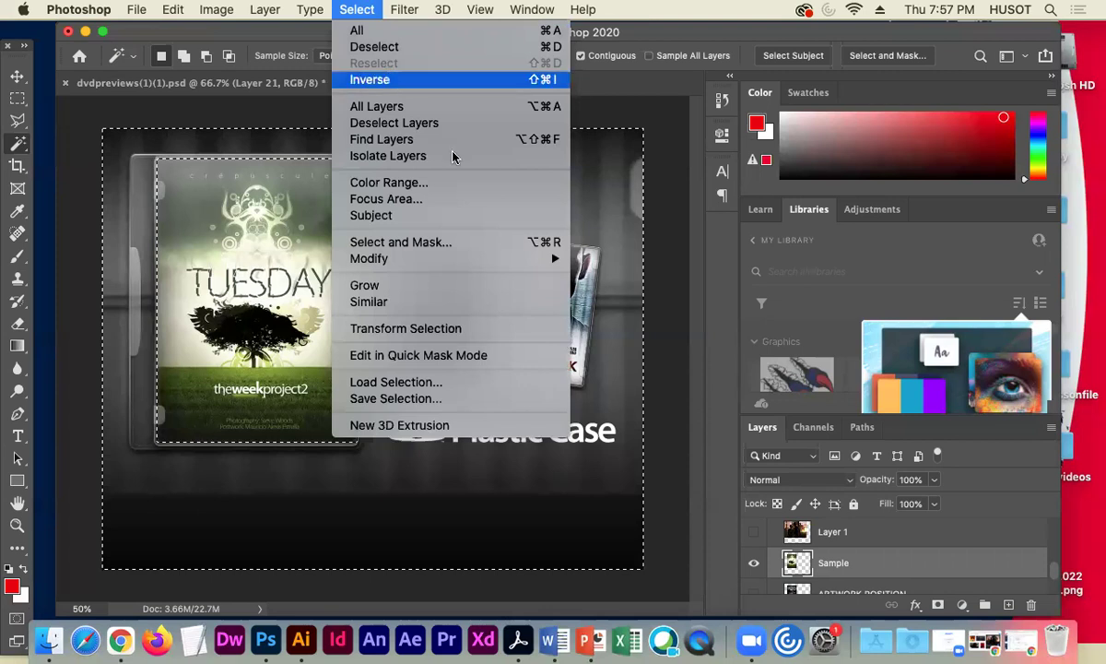
pyautogui.click(378, 79)
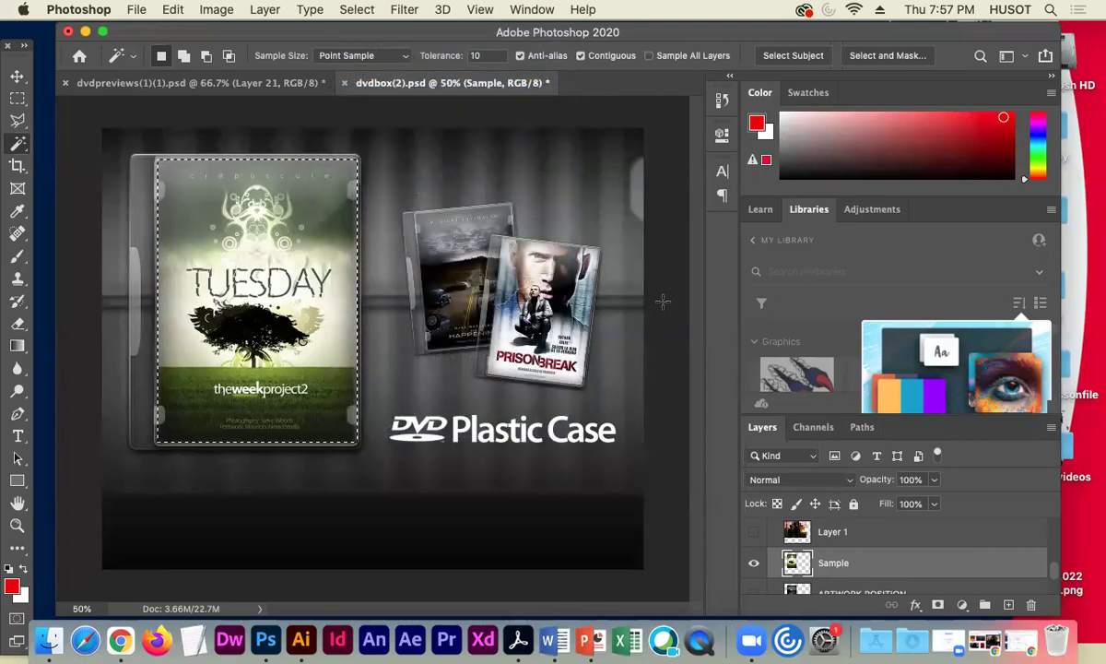
# Show Layer 1, invert the selection, delete the Batman image outside the large case's cover area, and deselect.
pyautogui.click(864, 535)
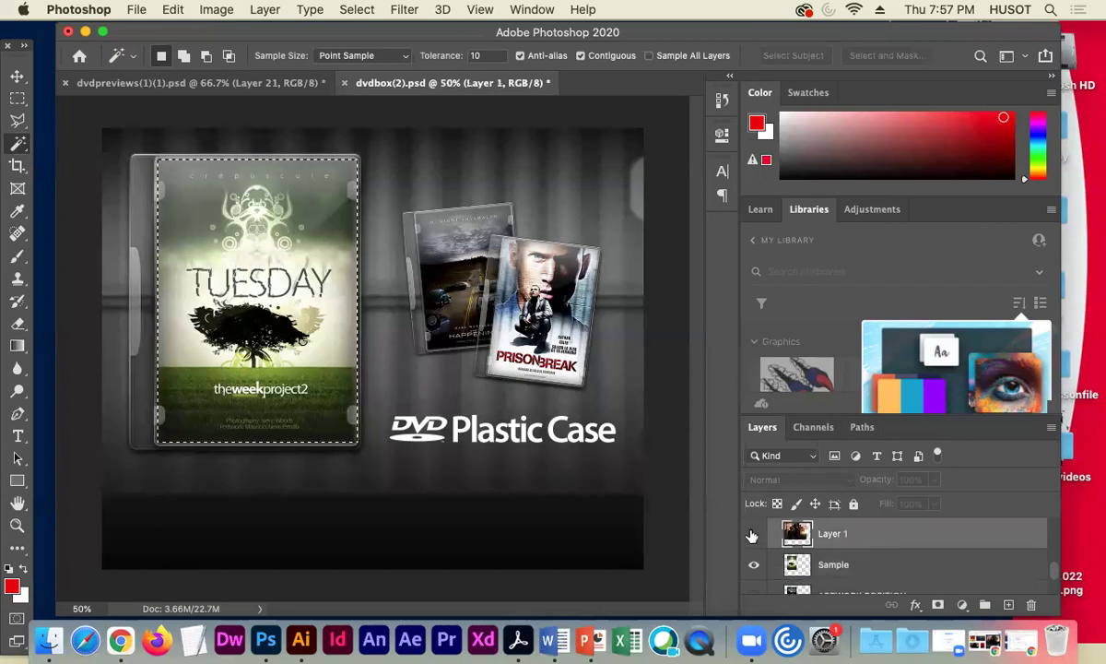
pyautogui.click(754, 533)
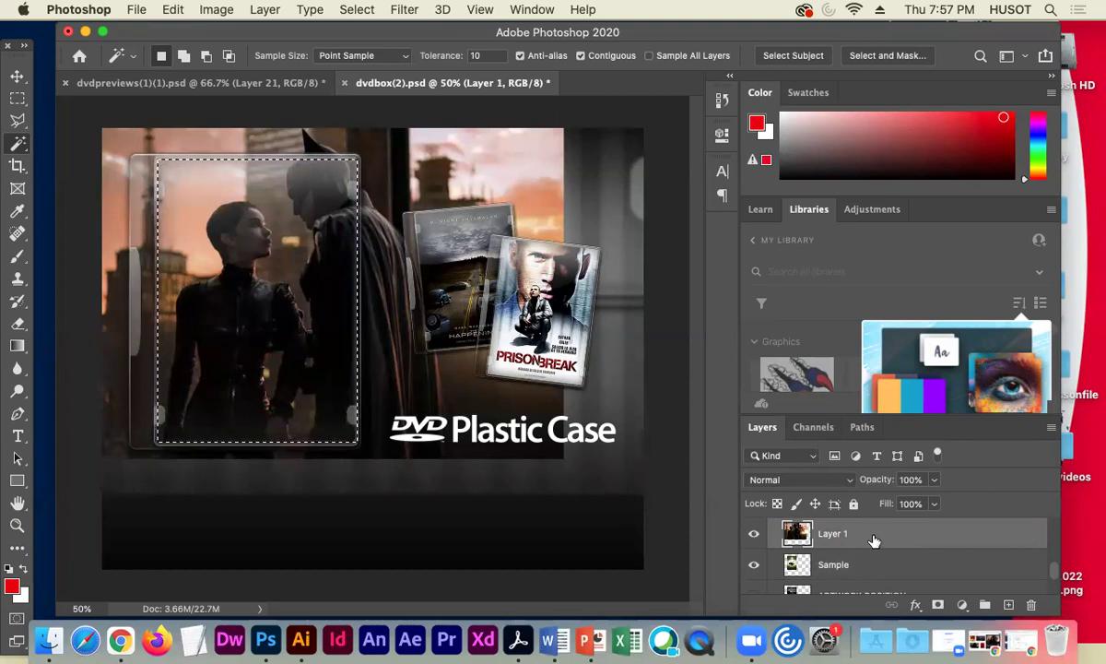
pyautogui.click(365, 12)
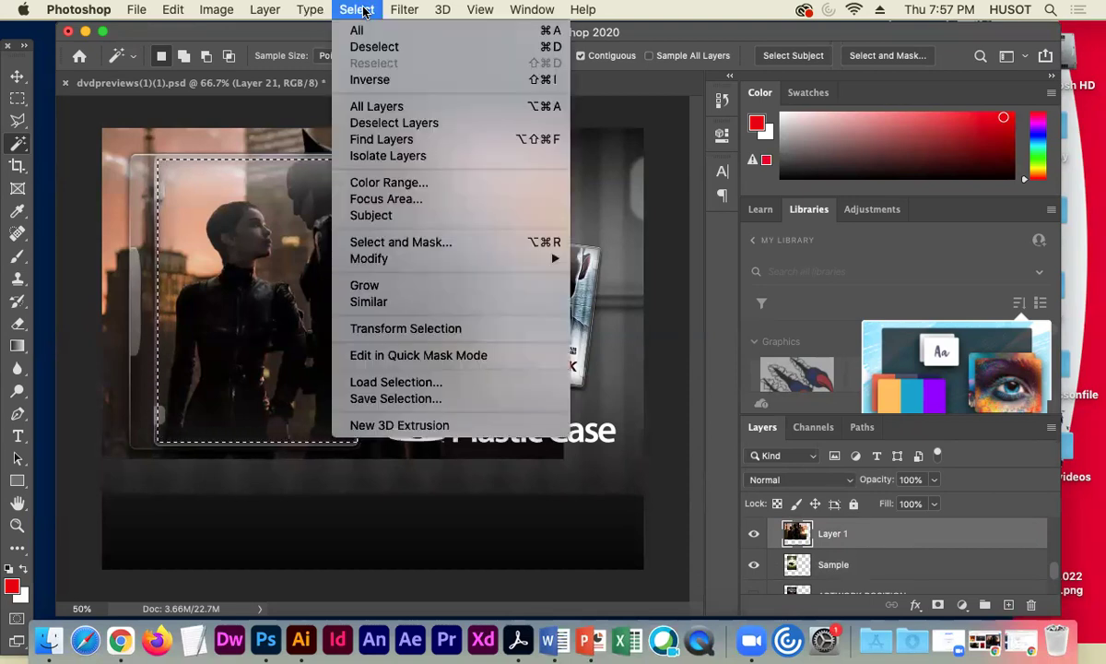
pyautogui.click(370, 80)
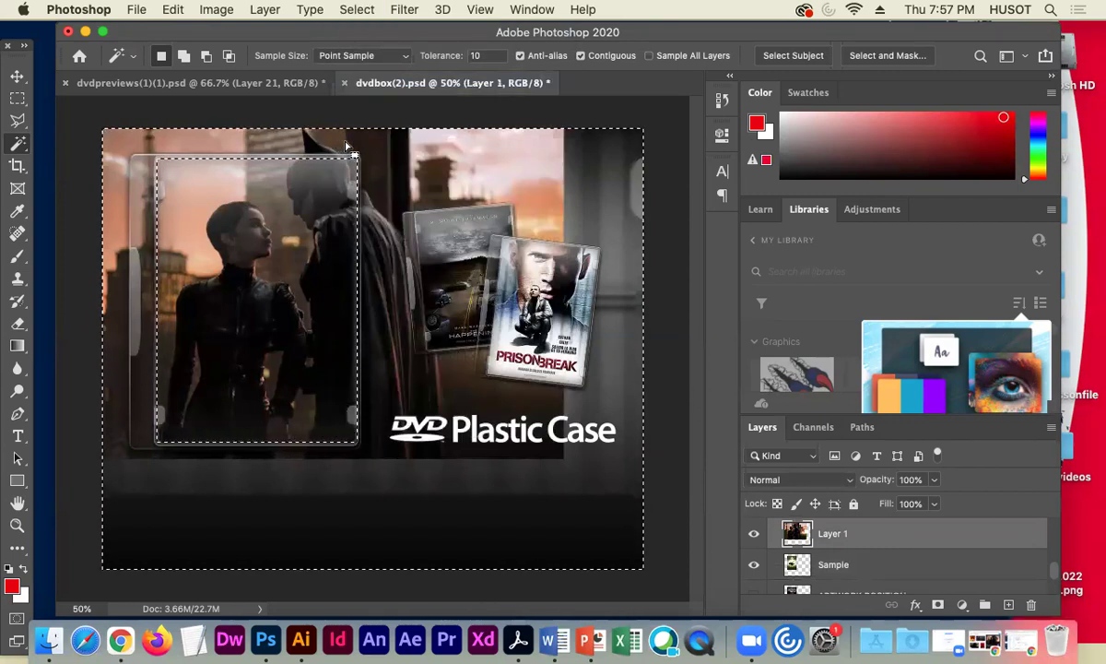
pyautogui.press('Delete')
pyautogui.press('super+d')
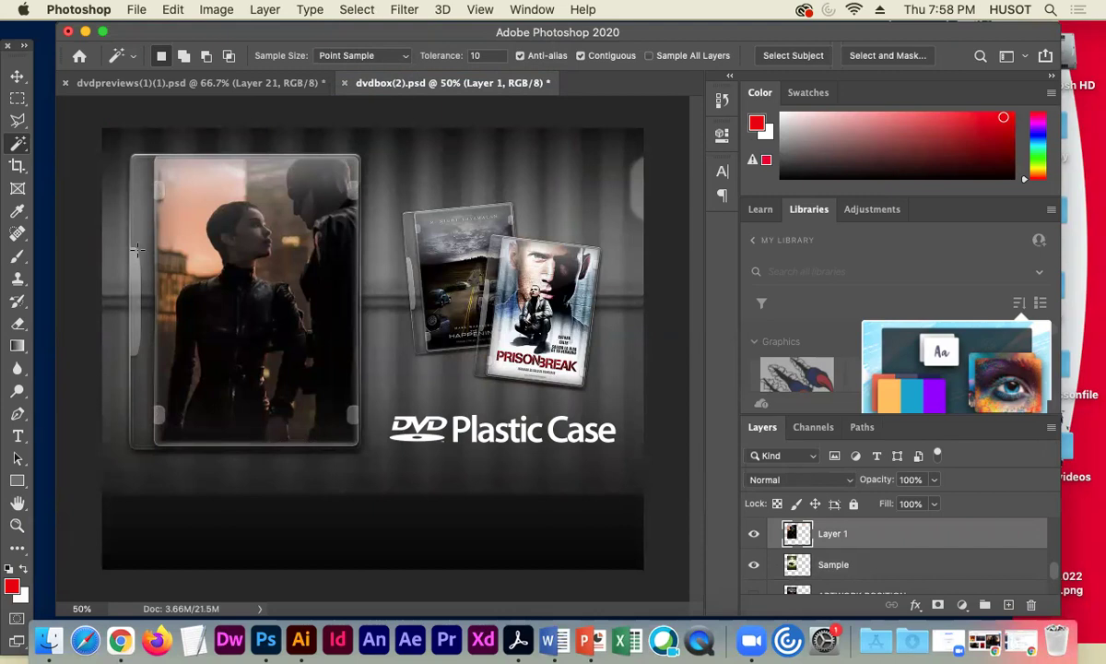
# Examine the trimmed cover edges up close and toggle Layer 1 to compare the Batman image with the sample artwork beneath.
pyautogui.press('super+equal')
pyautogui.press('super+equal')
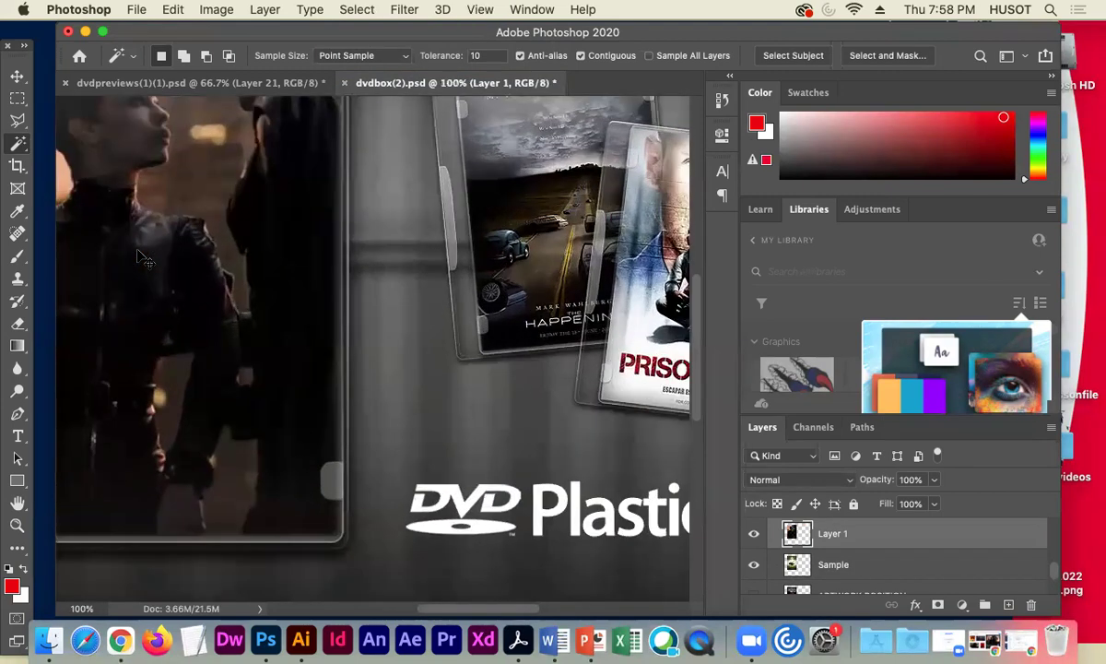
pyautogui.press('super+minus')
pyautogui.press('super+minus')
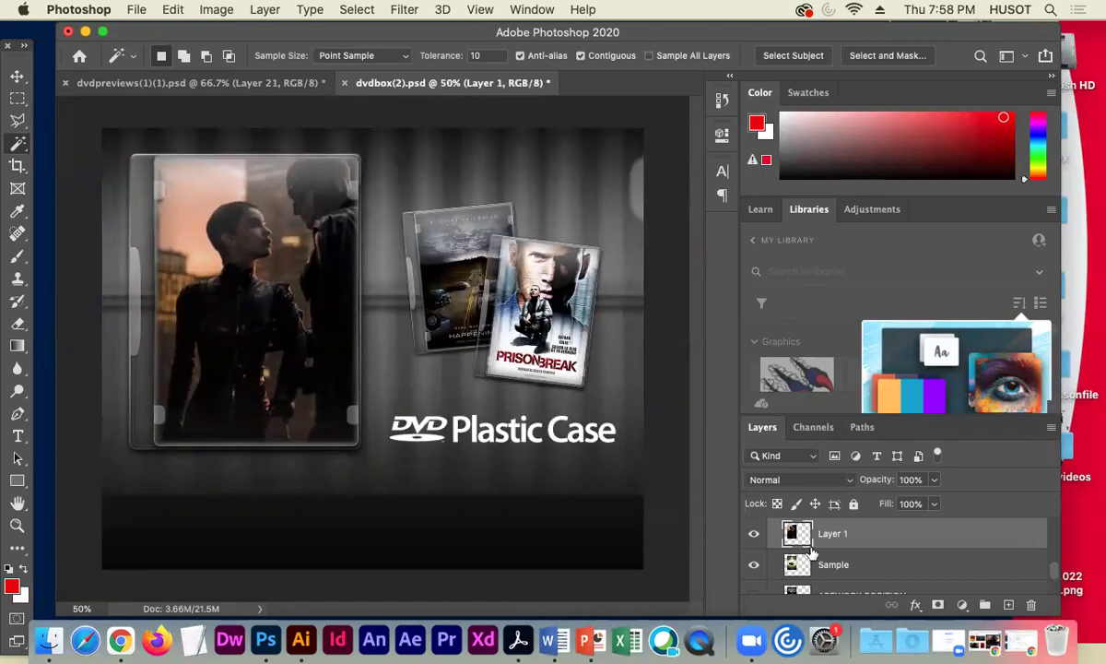
pyautogui.click(753, 539)
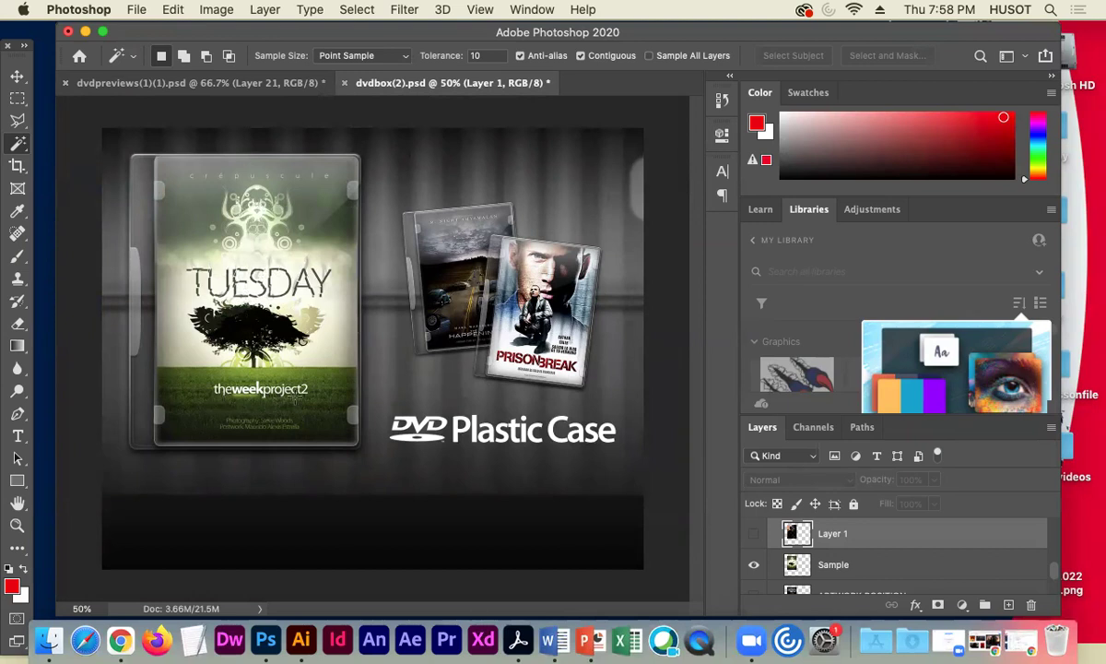
pyautogui.click(753, 533)
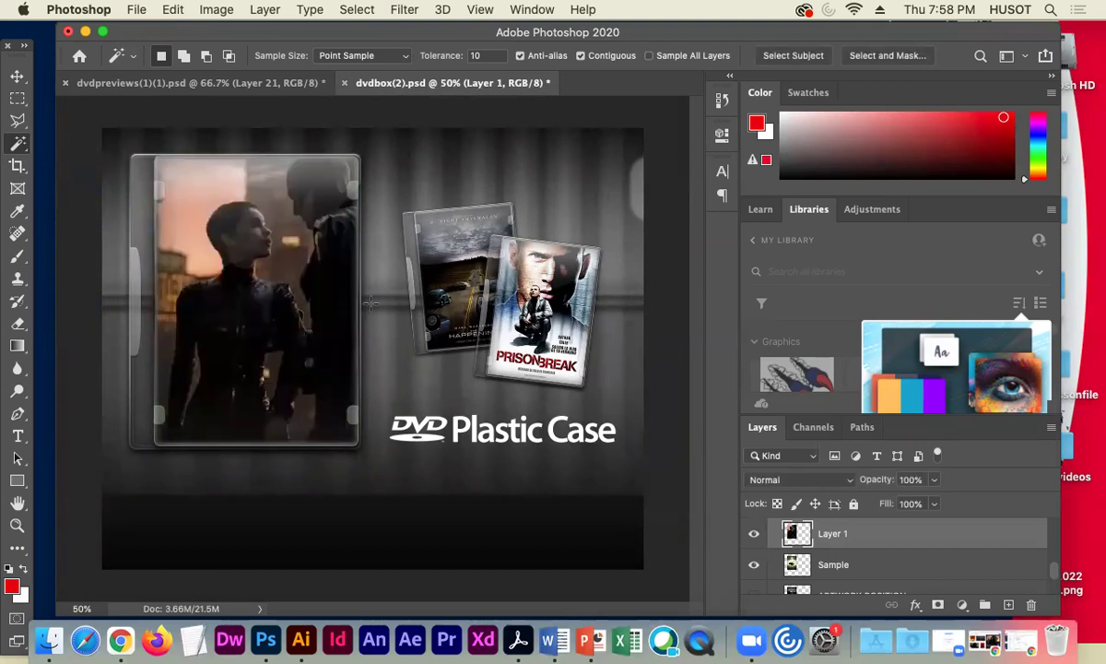
# Open the Batman 2022 logo PNG from the desktop, copy all of it, and paste it above Layer 1 in dvdbox(2).psd.
pyautogui.moveTo(963, 40); pyautogui.dragTo(839, 39)
pyautogui.moveTo(1045, 557); pyautogui.dragTo(272, 645)
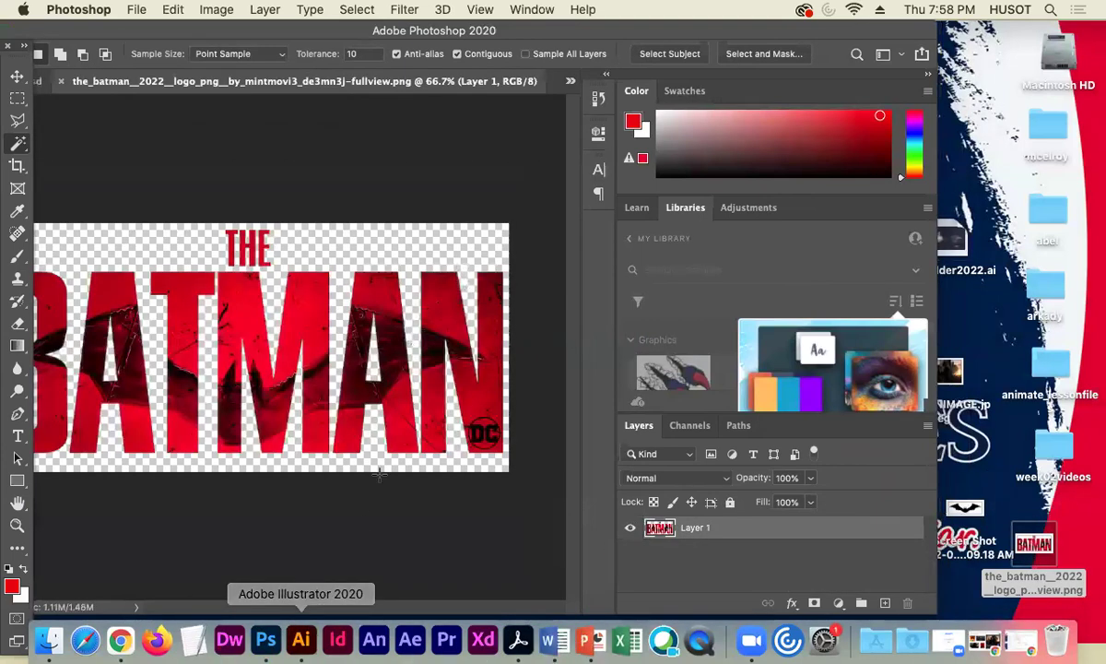
pyautogui.moveTo(150, 39); pyautogui.dragTo(219, 28)
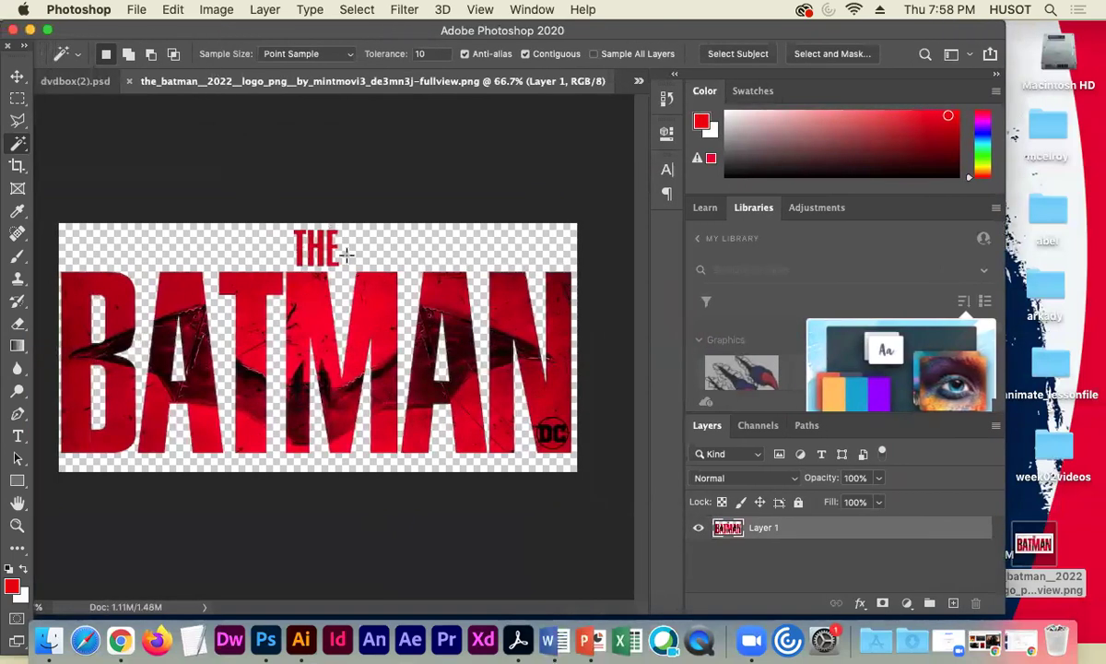
pyautogui.press('super+a')
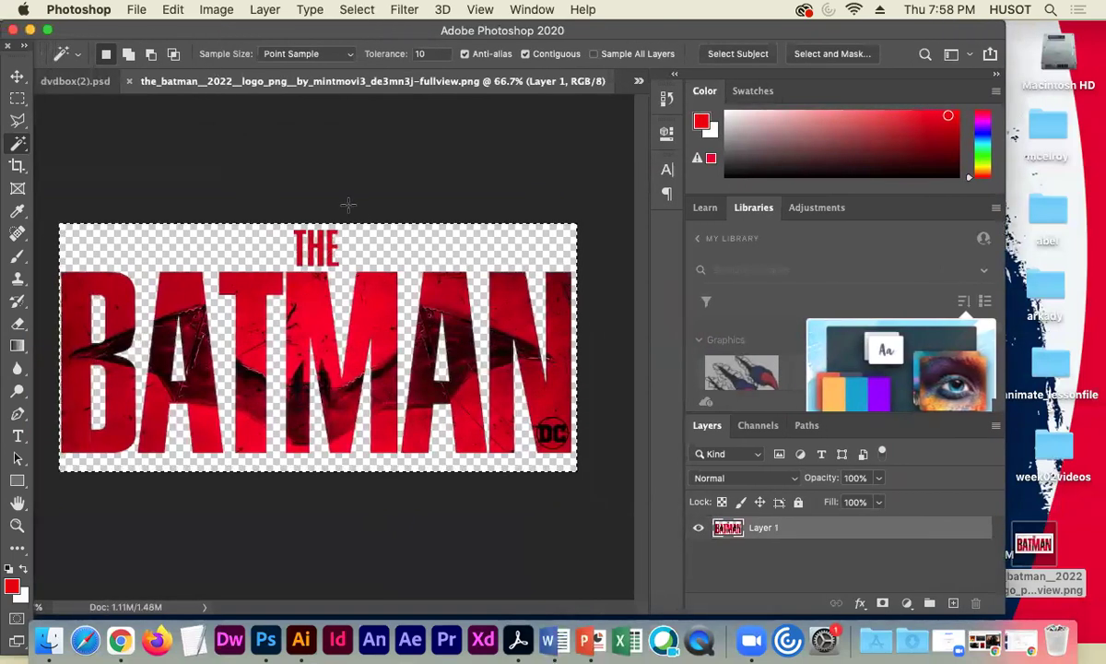
pyautogui.click(91, 81)
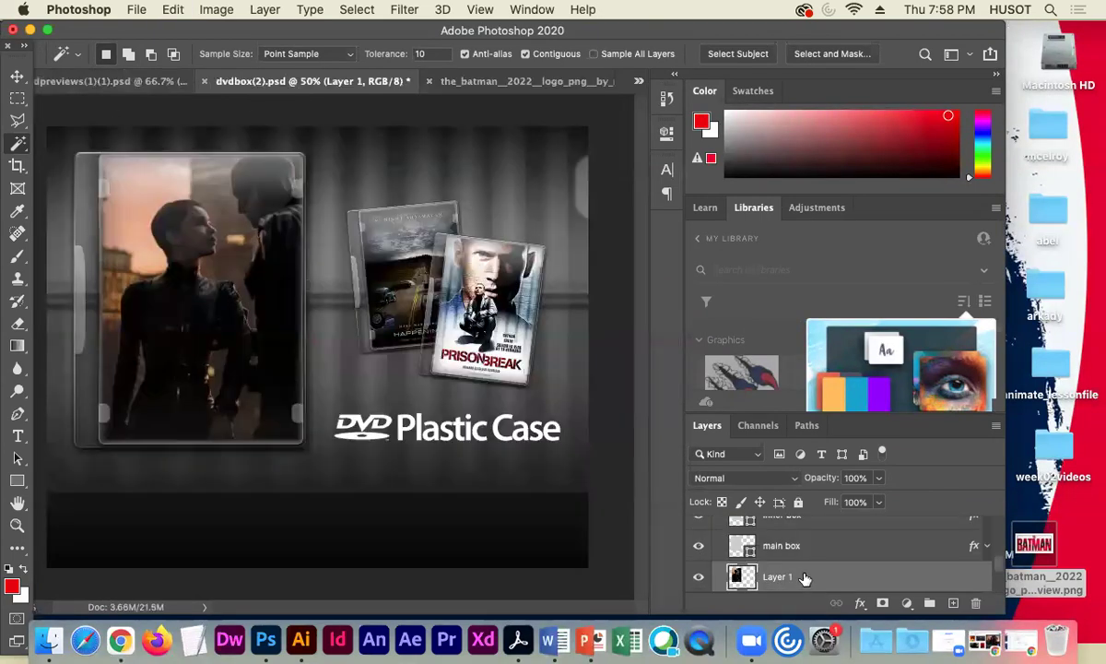
pyautogui.press('super+v')
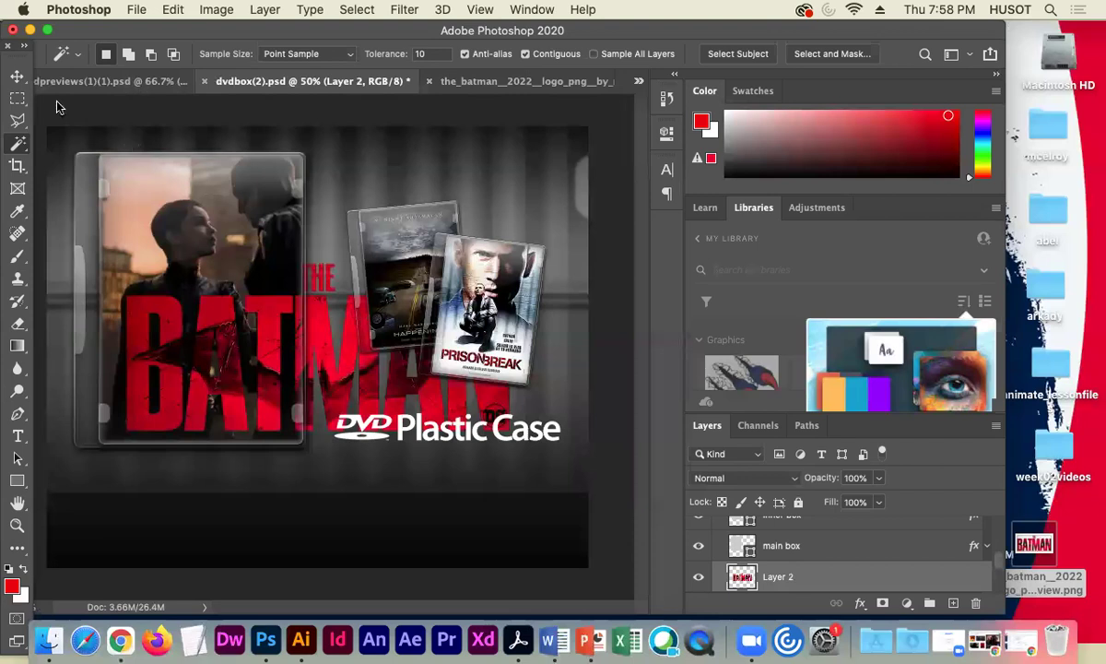
# Scale the Batman logo to about 32% and place it on the large case's lower cover, then turn off the transform controls.
pyautogui.click(16, 76)
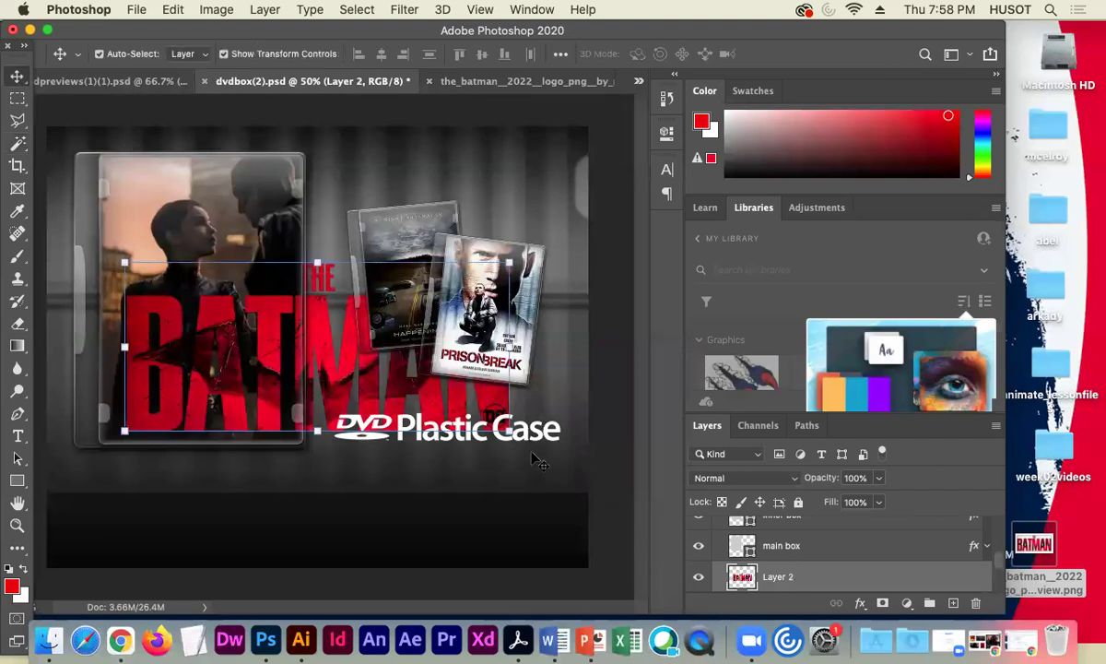
pyautogui.moveTo(510, 430); pyautogui.dragTo(244, 359)
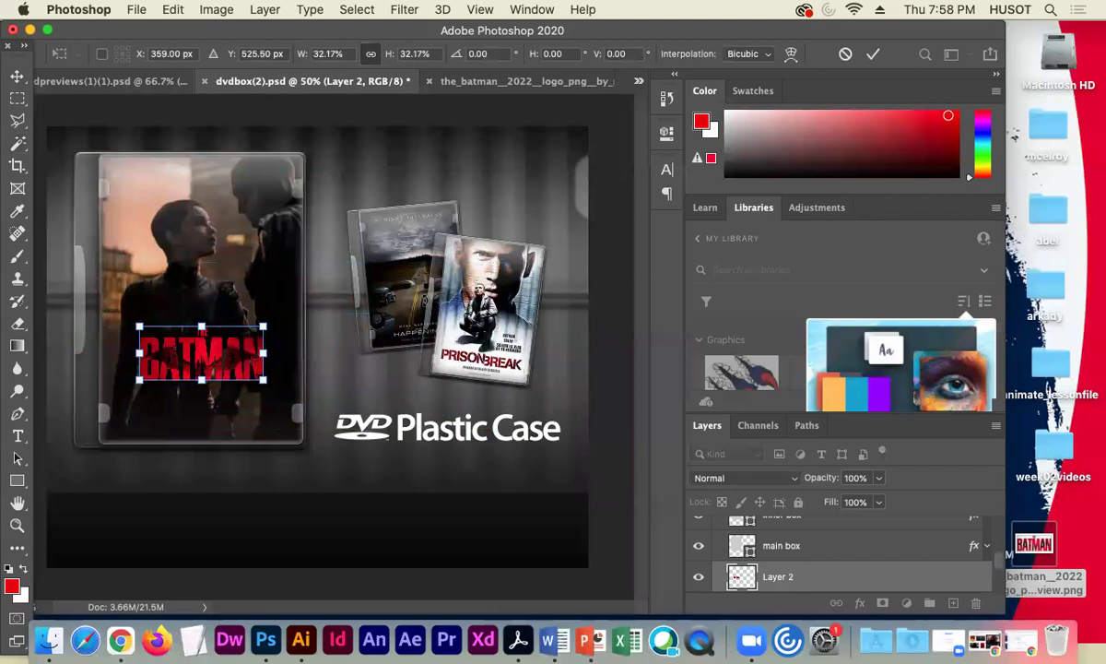
pyautogui.press('Return')
pyautogui.click(262, 53)
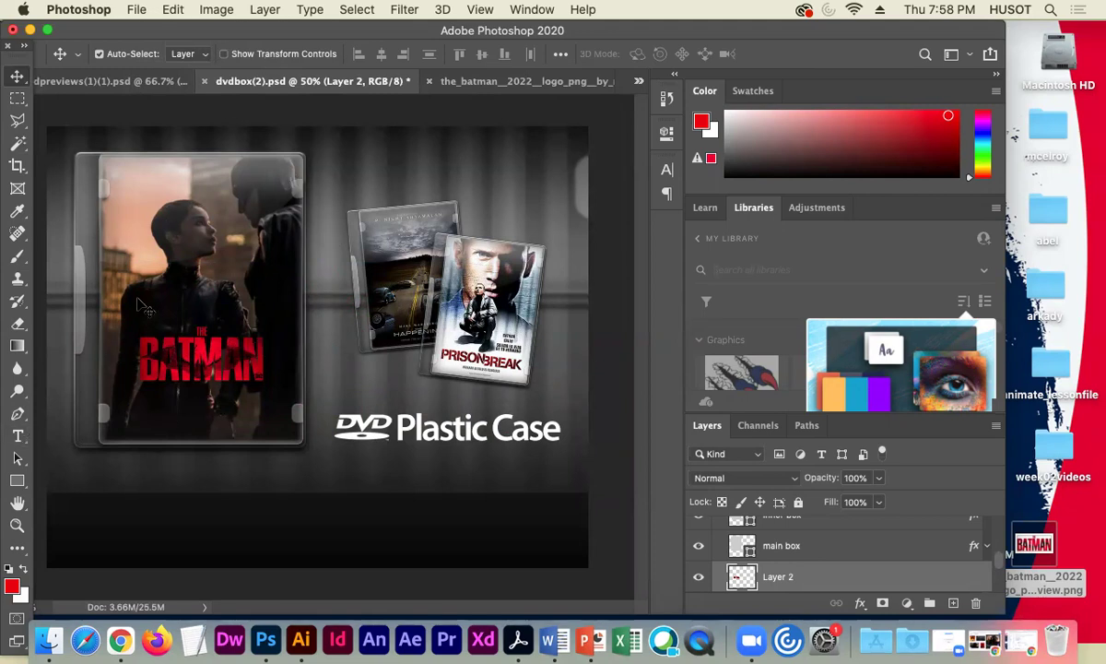
# Switch to Chrome and review the DVD assignment's instructions and description, highlighting the cover, interior packaging sheet and DVD label requirements.
pyautogui.click(1021, 651)
pyautogui.scroll(5, 433, 350)
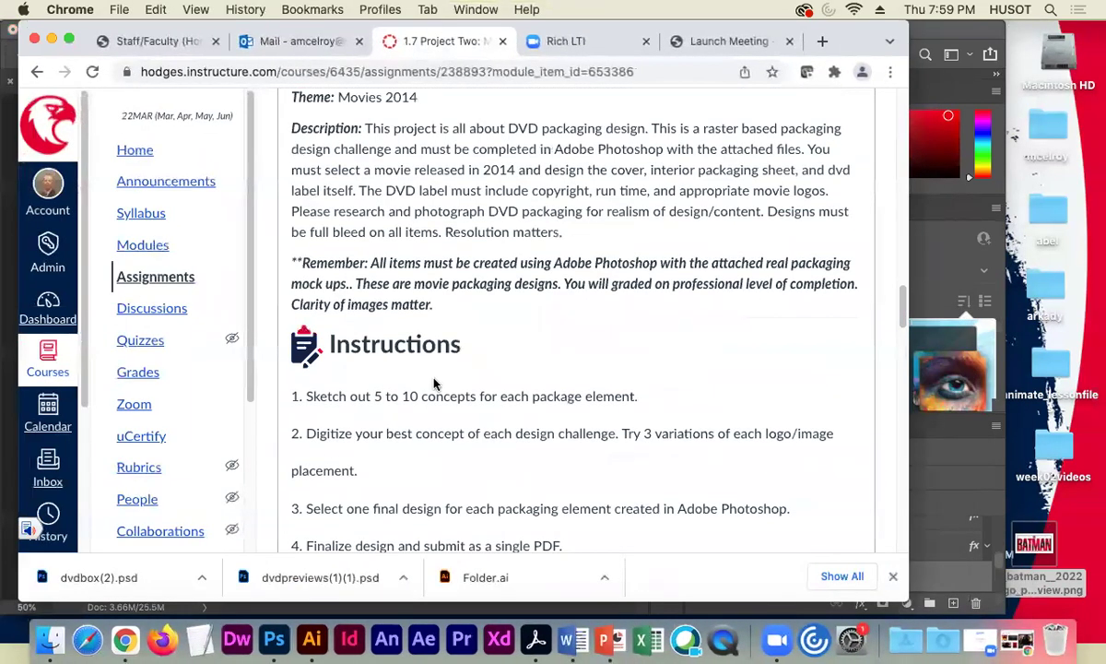
pyautogui.scroll(-4, 439, 388)
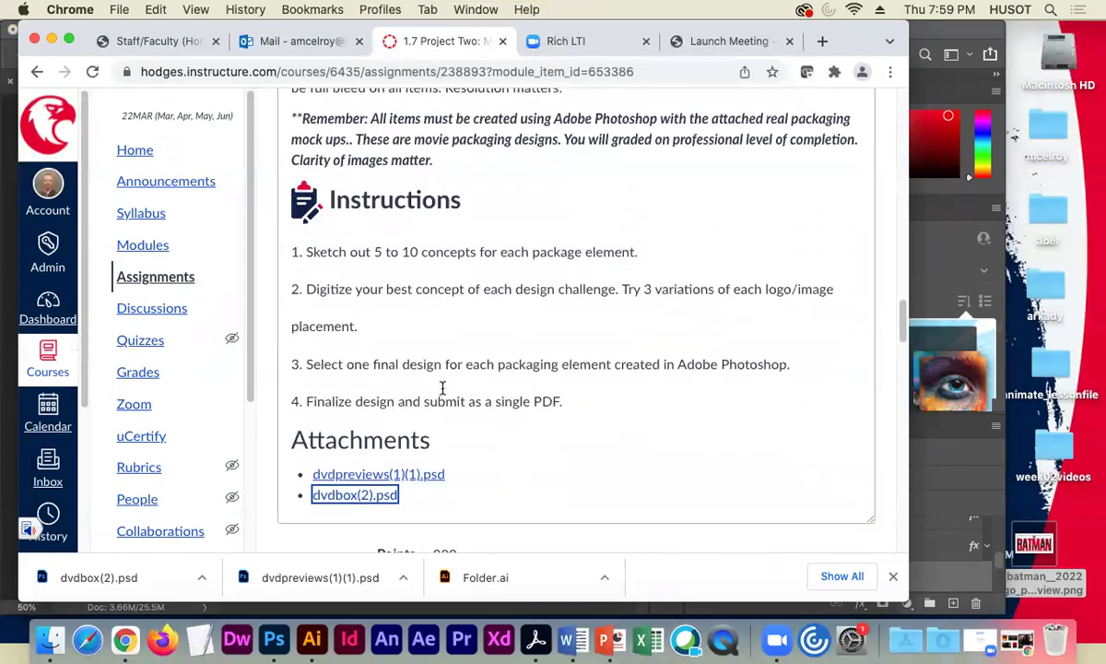
pyautogui.scroll(5, 443, 392)
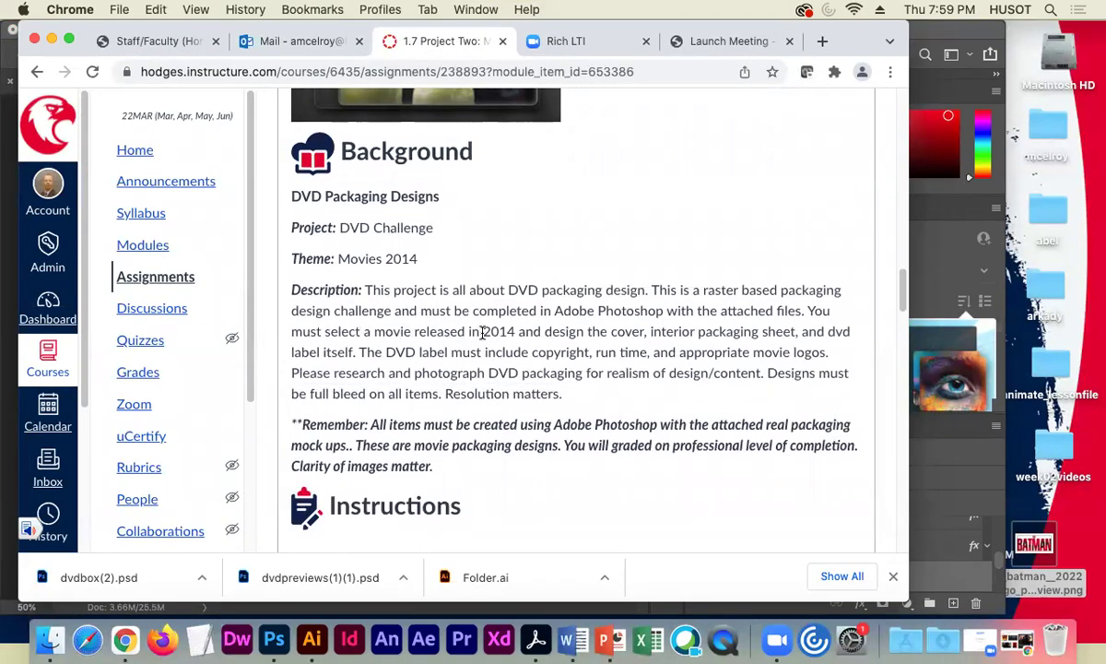
pyautogui.moveTo(480, 332); pyautogui.dragTo(774, 343)
pyautogui.moveTo(683, 332); pyautogui.dragTo(776, 333)
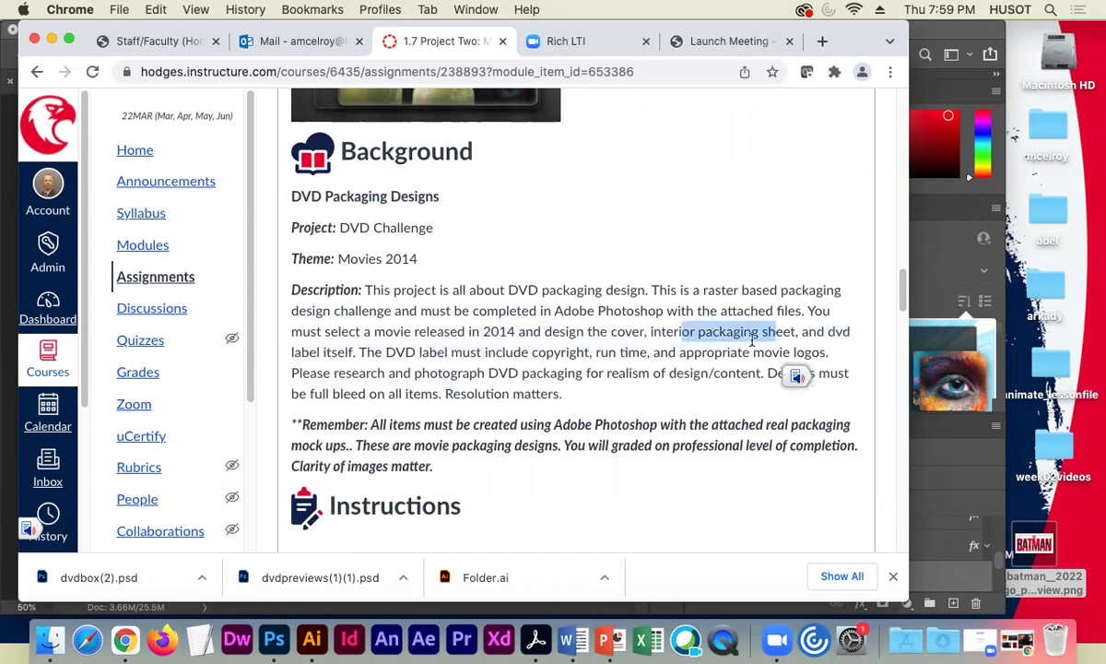
pyautogui.moveTo(347, 352); pyautogui.dragTo(355, 352)
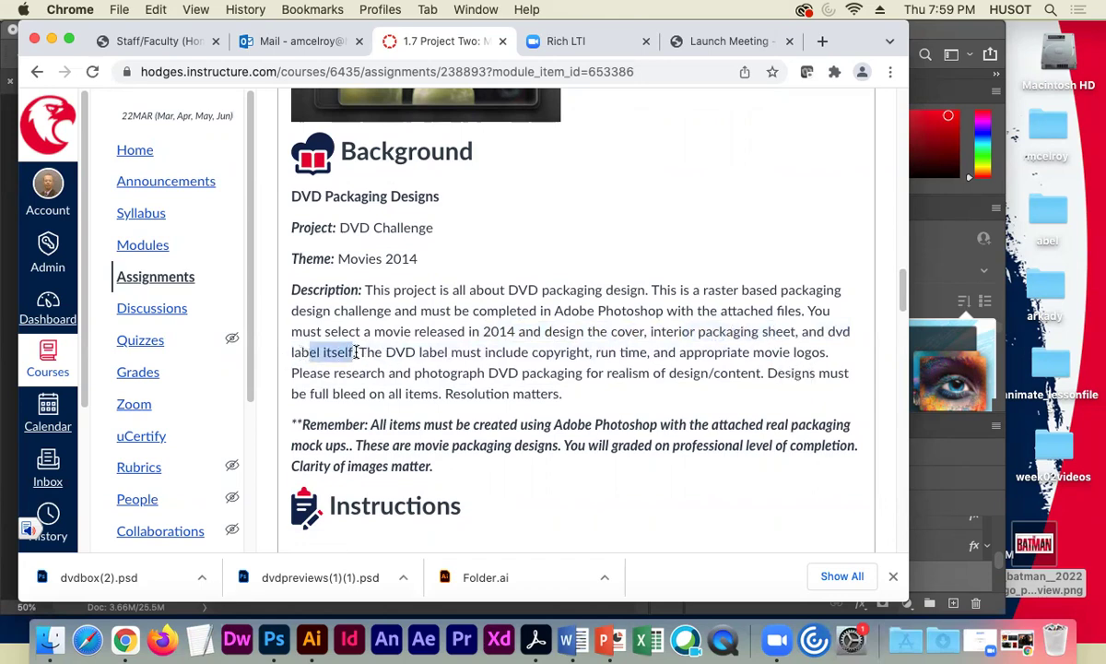
# Return to Photoshop's dvdpreviews(1)(1).psd document and toggle Layer 21 to examine which part of the open case it forms.
pyautogui.click(51, 41)
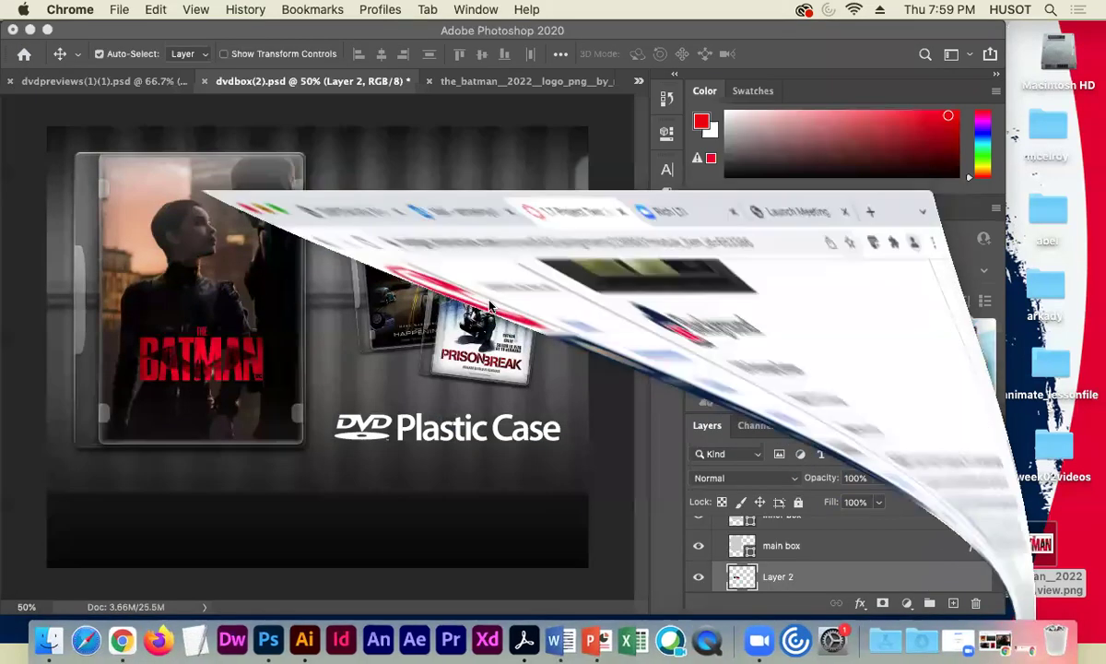
pyautogui.click(141, 86)
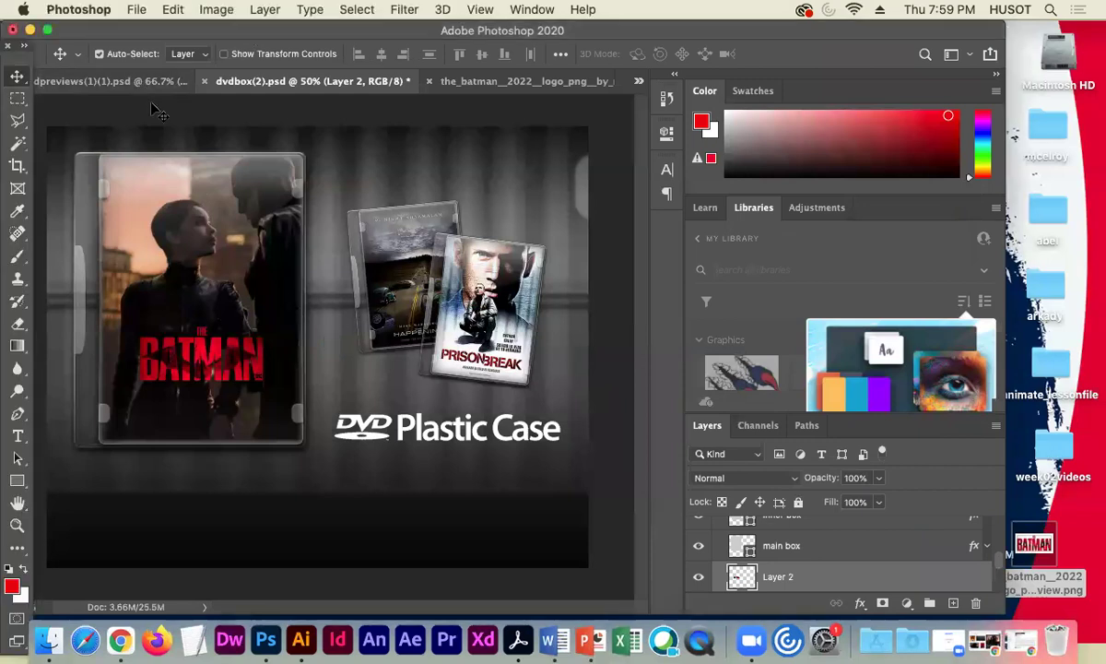
pyautogui.click(155, 83)
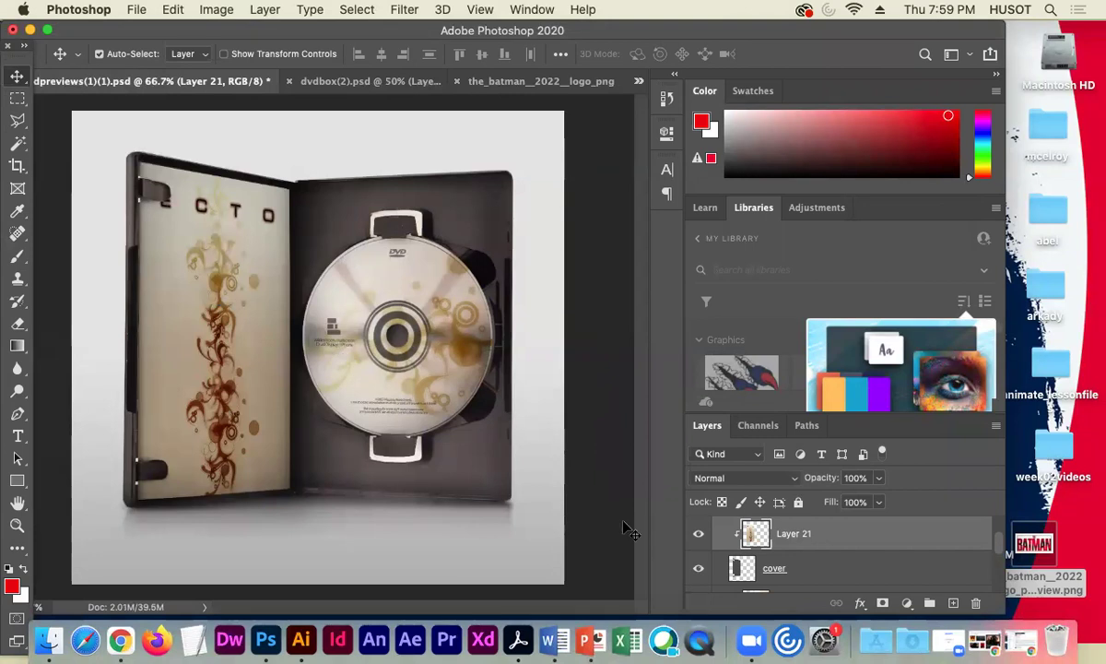
pyautogui.click(699, 535)
pyautogui.click(698, 536)
pyautogui.click(699, 537)
pyautogui.click(699, 536)
pyautogui.click(699, 537)
pyautogui.click(699, 536)
# Open BATMANIMAGE.jpeg from the desktop, copy the whole image, and paste it above Layer 21 in dvdpreviews(1)(1).psd.
pyautogui.moveTo(862, 30)
pyautogui.mouseDown()
pyautogui.moveTo(627, 30)
pyautogui.moveTo(790, 31)
pyautogui.moveTo(854, 9)
pyautogui.mouseUp()
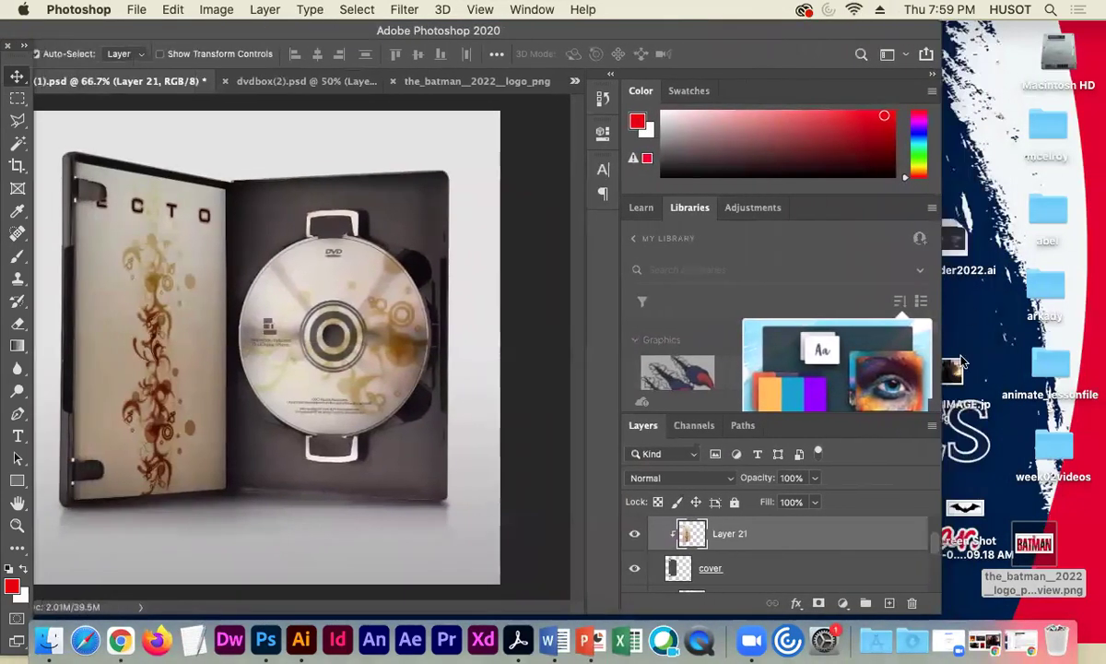
pyautogui.moveTo(952, 371); pyautogui.dragTo(267, 611)
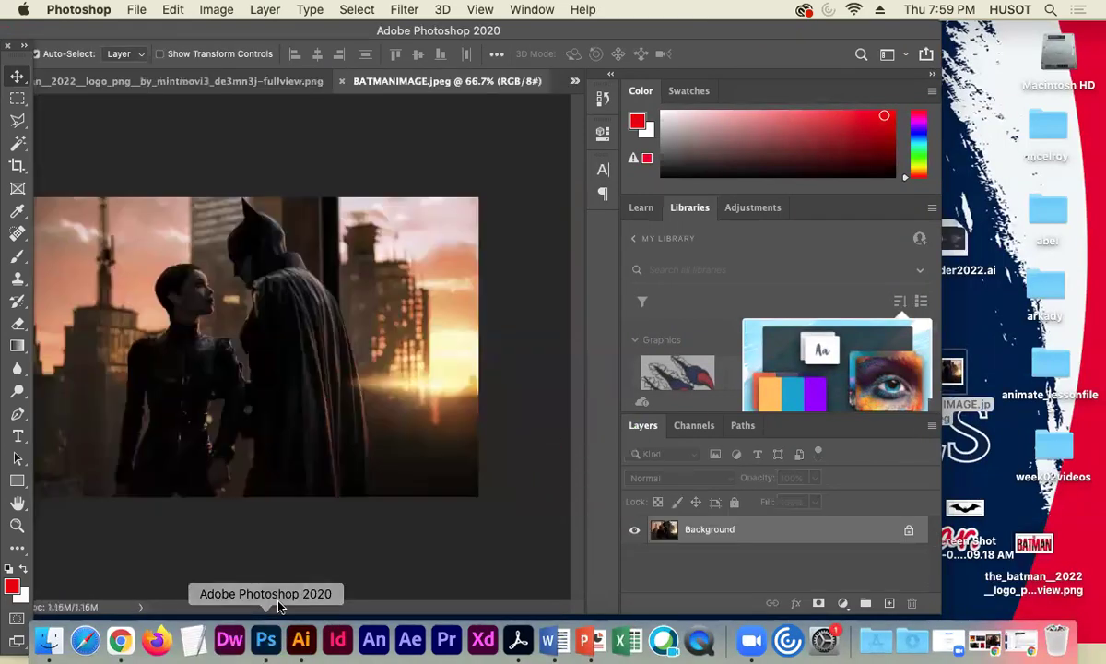
pyautogui.press('super+a')
pyautogui.moveTo(385, 361); pyautogui.dragTo(936, 540)
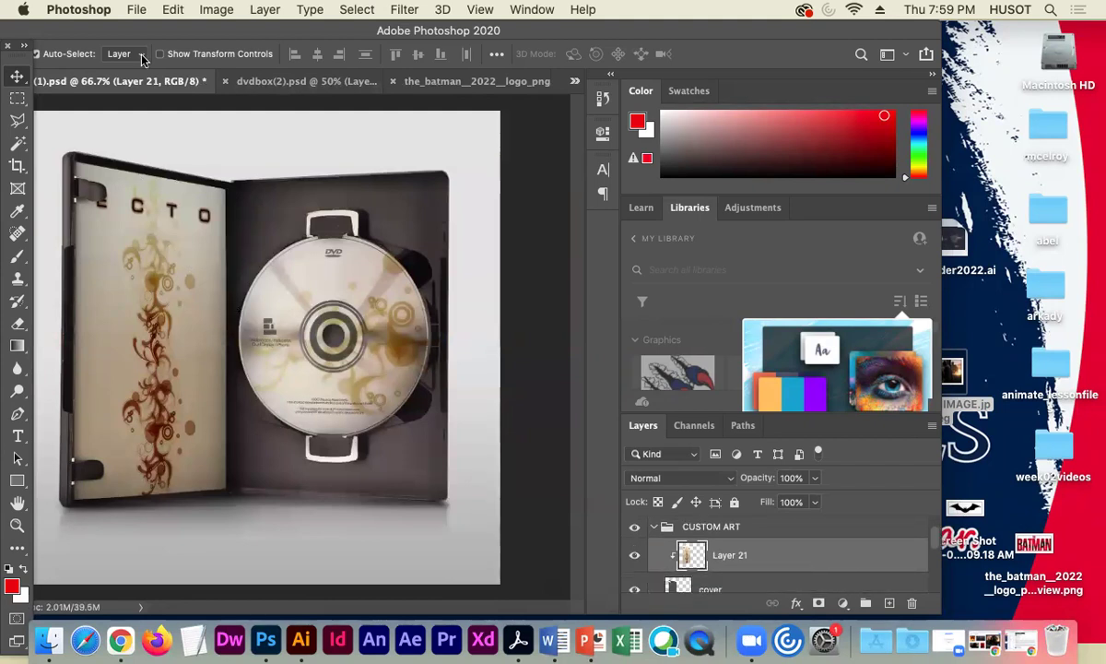
pyautogui.moveTo(159, 89); pyautogui.dragTo(203, 248)
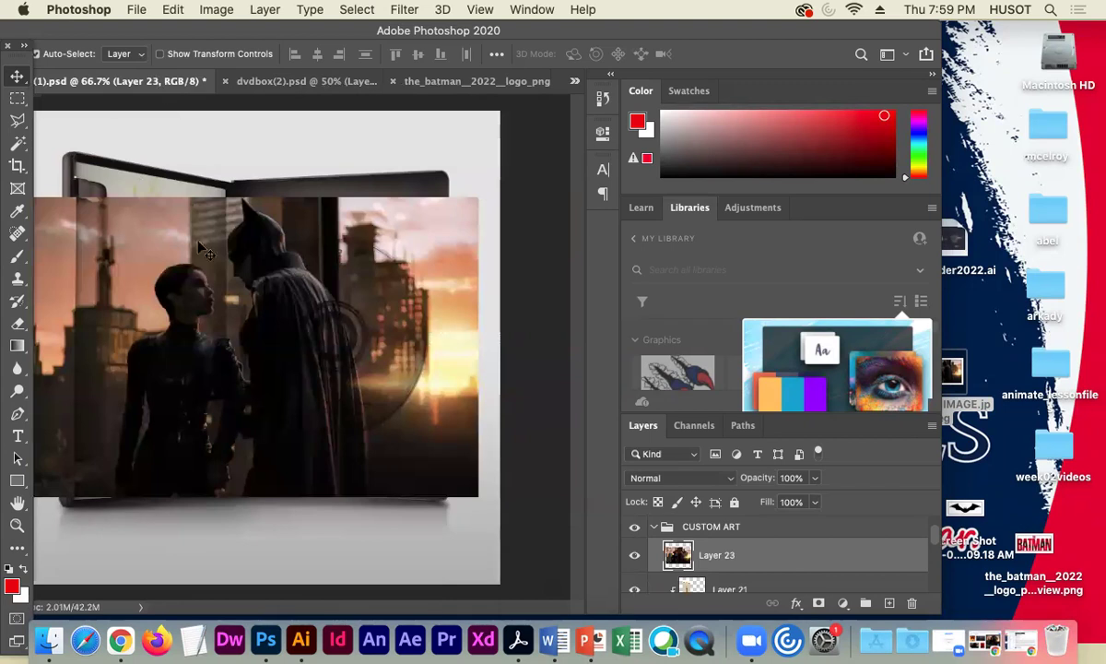
pyautogui.rightClick(776, 555)
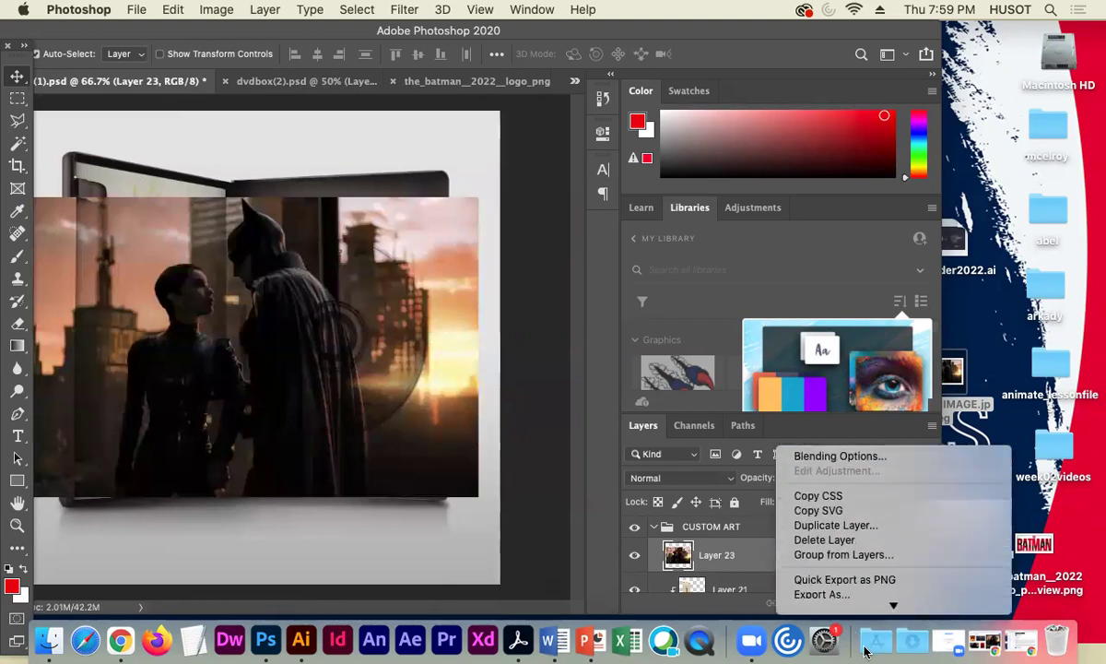
pyautogui.scroll(-3, 864, 588)
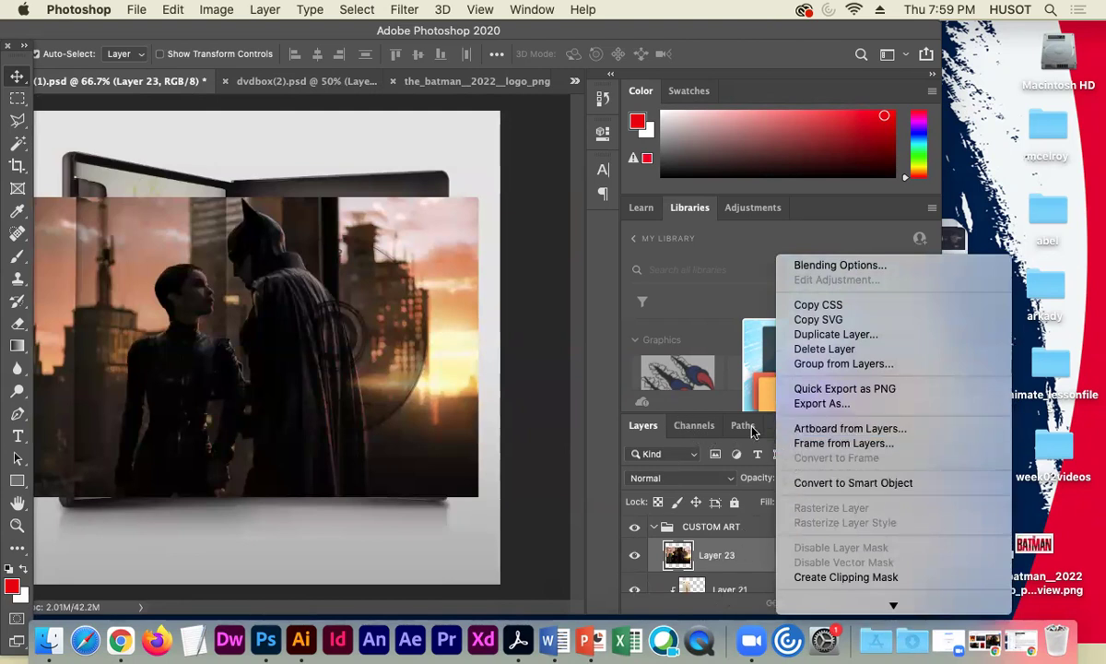
pyautogui.click(553, 351)
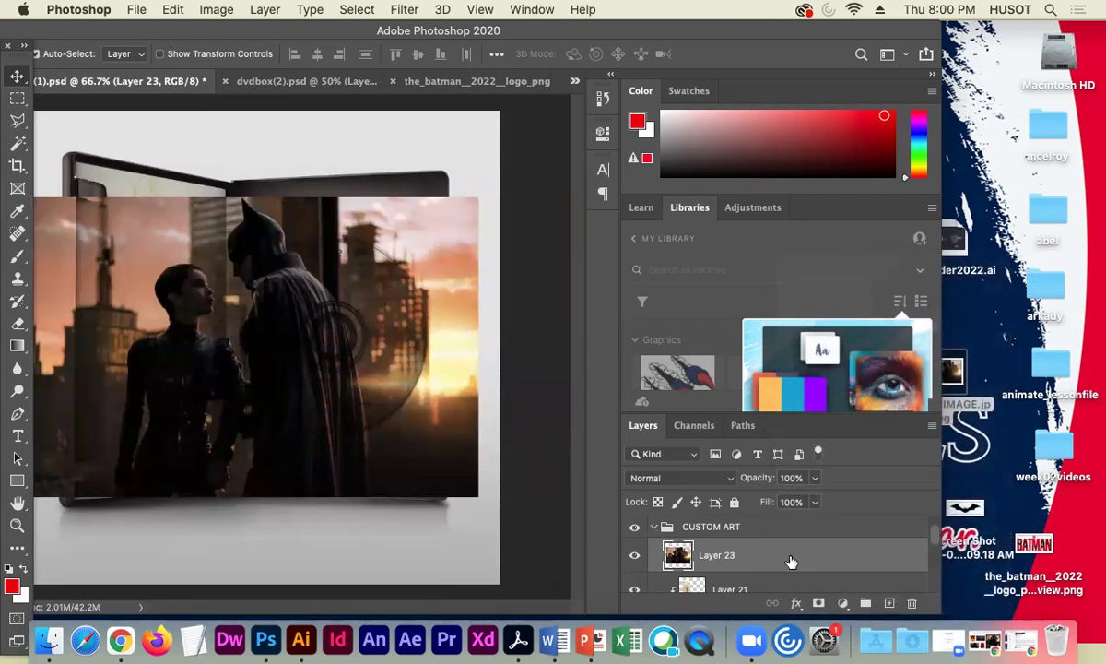
pyautogui.scroll(-1, 793, 563)
pyautogui.moveTo(163, 281); pyautogui.dragTo(194, 247)
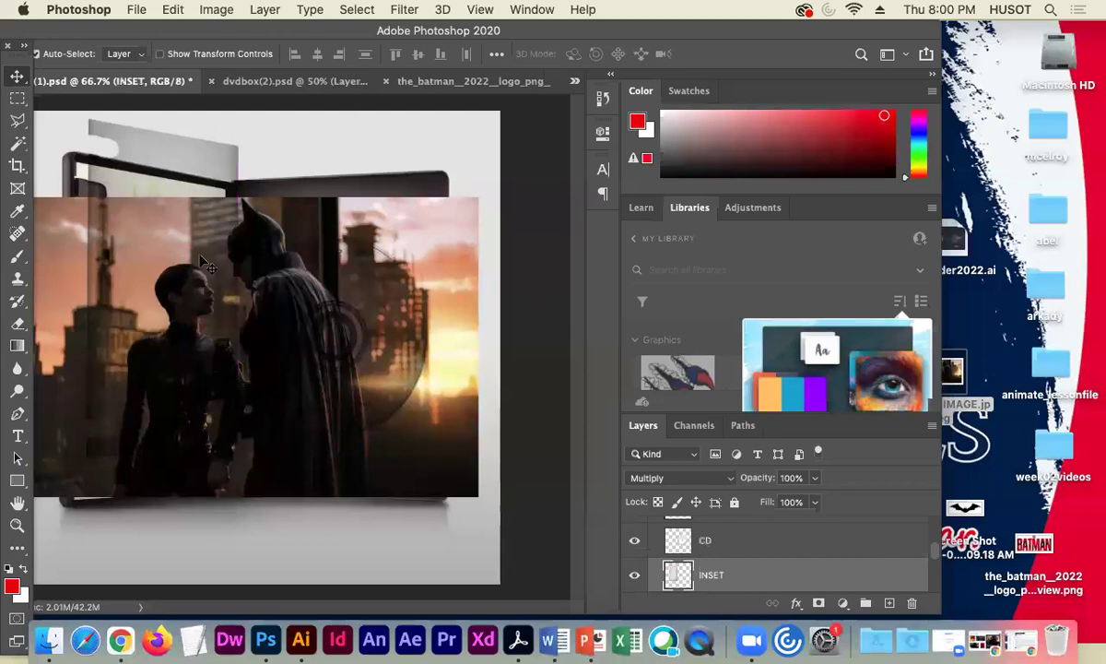
pyautogui.click(282, 259)
pyautogui.scroll(-4, 720, 564)
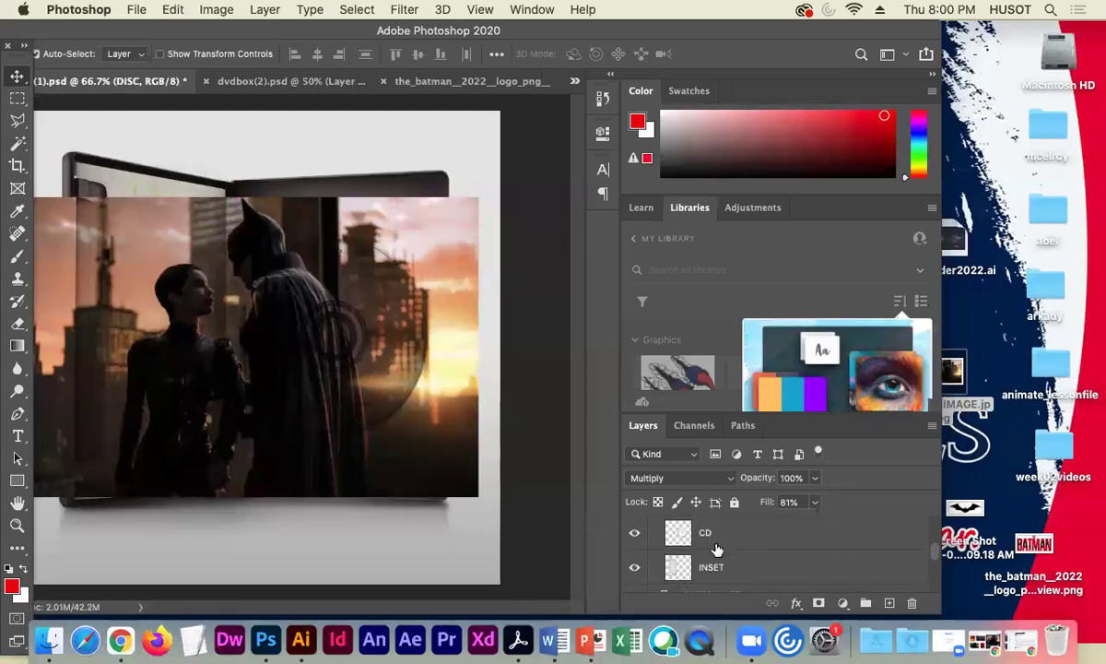
pyautogui.scroll(1, 785, 574)
# Enlarge Layer 23's Batman image to about 122% and position it over the open case's left inside panel.
pyautogui.click(786, 575)
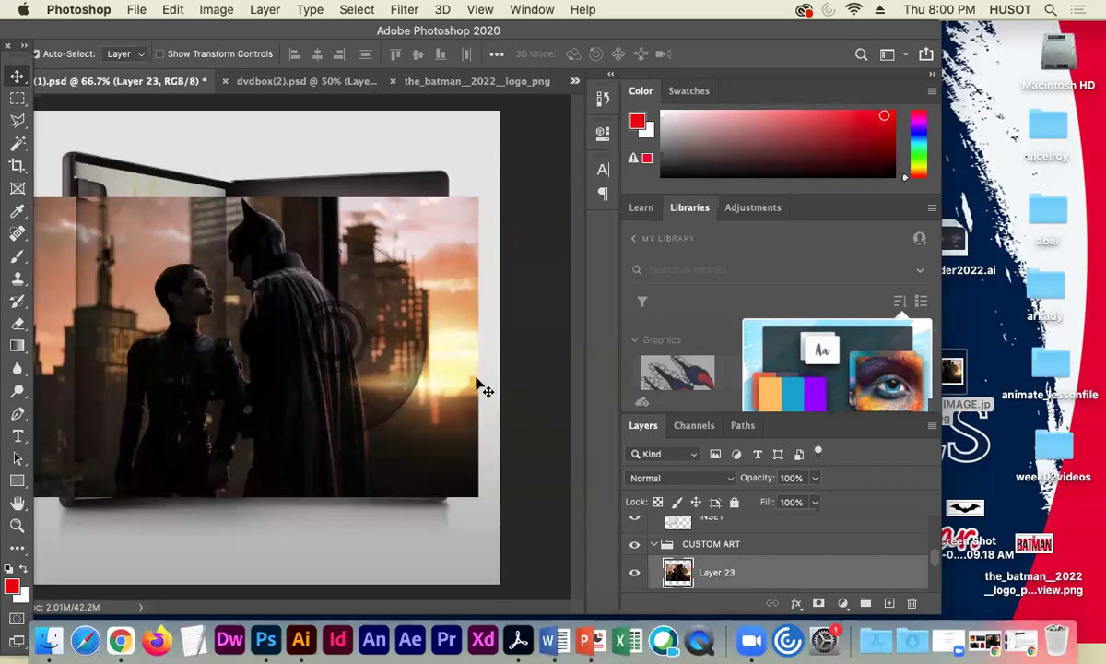
pyautogui.click(226, 52)
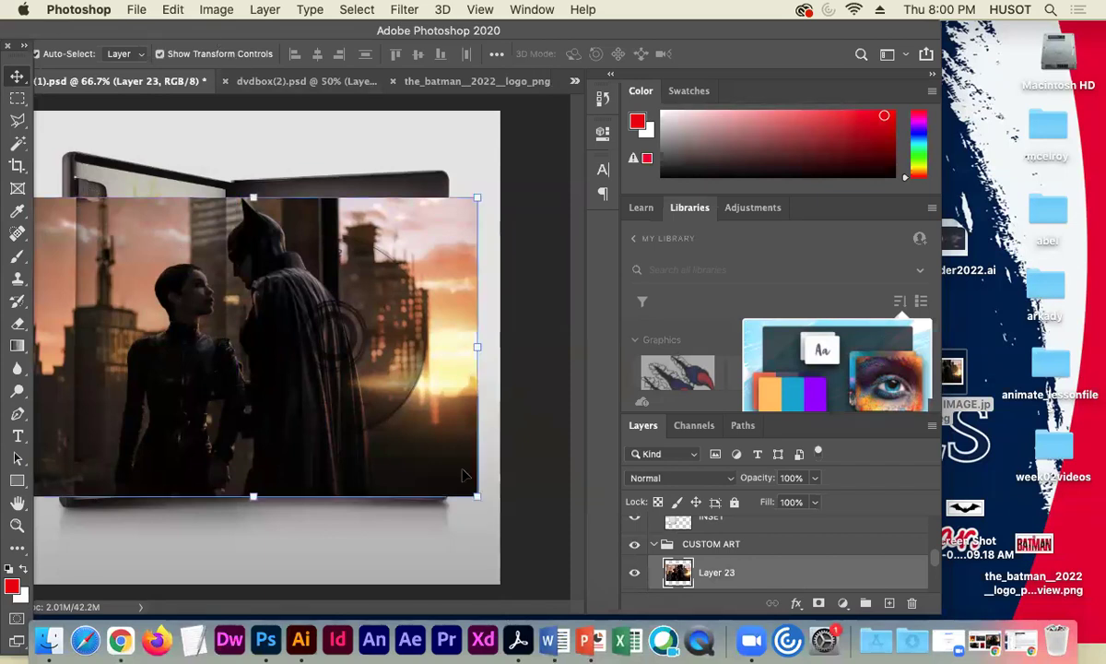
pyautogui.moveTo(457, 232); pyautogui.dragTo(495, 200)
pyautogui.moveTo(519, 461); pyautogui.dragTo(567, 494)
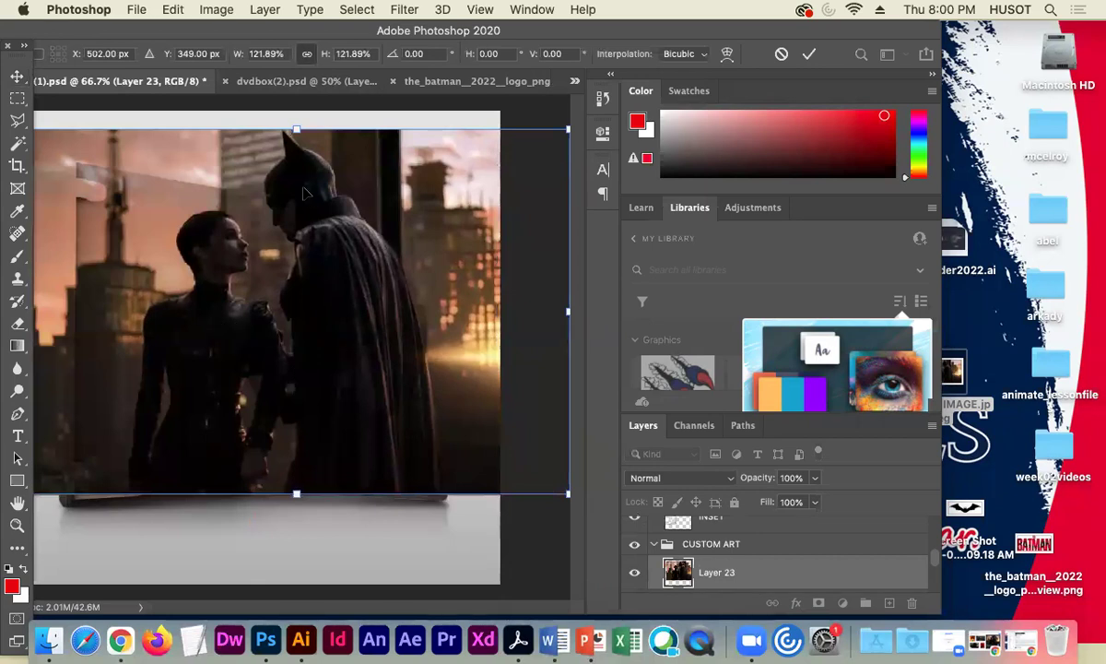
pyautogui.moveTo(301, 148); pyautogui.dragTo(245, 166)
pyautogui.press('Return')
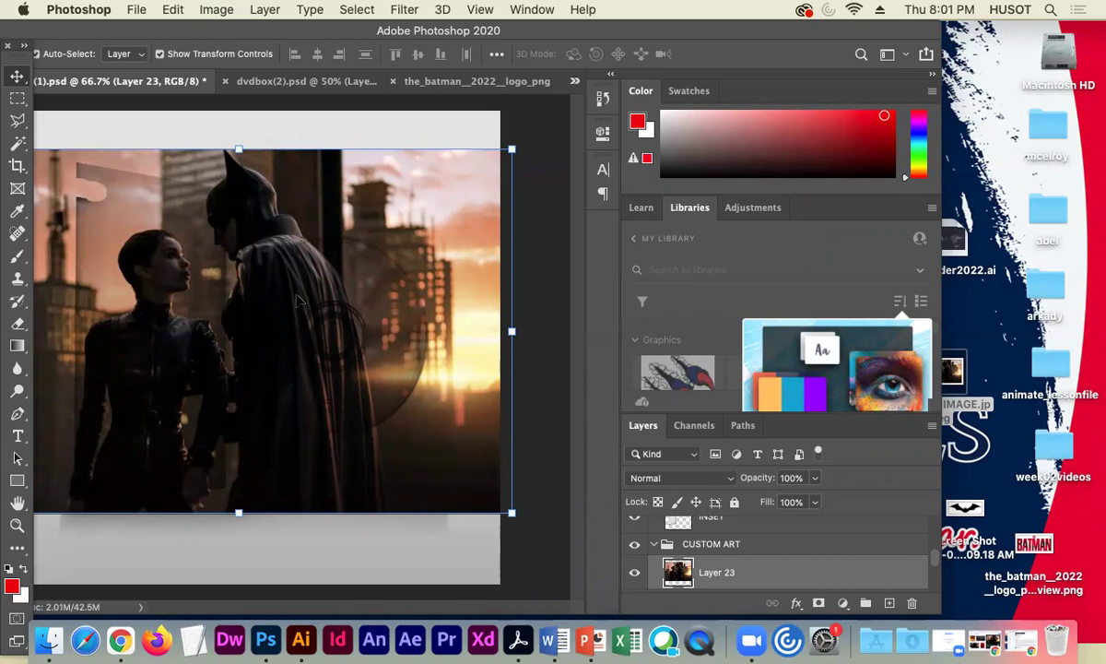
# Select the empty area around Layer 21 with the Magic Wand, delete it from Layer 23, and deselect.
pyautogui.scroll(-3, 828, 572)
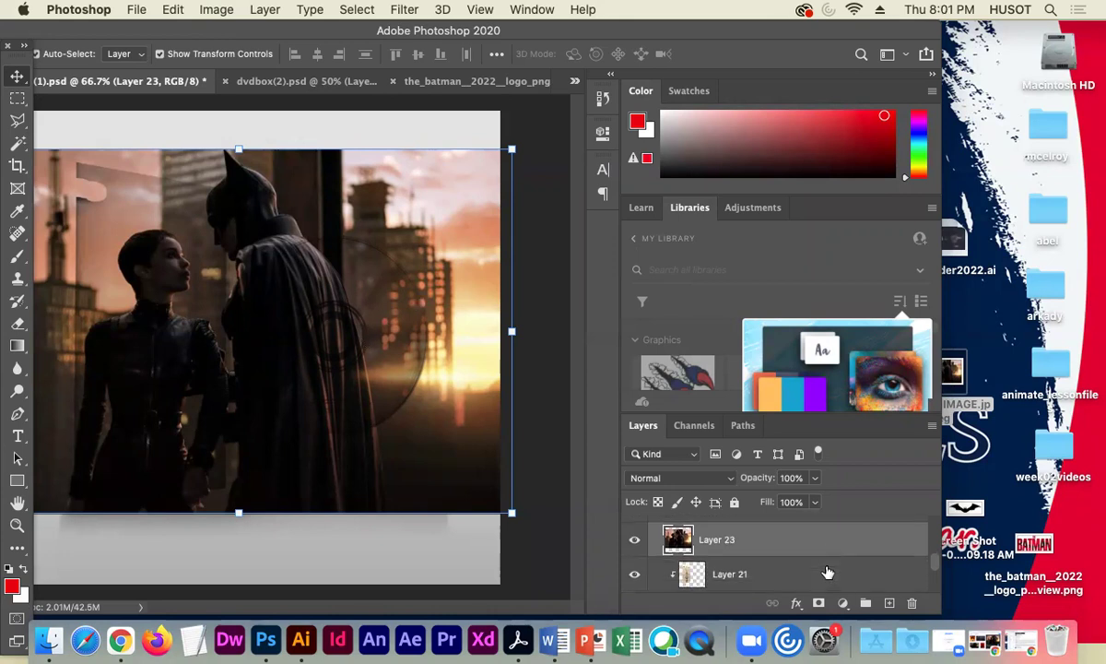
pyautogui.scroll(-2, 828, 573)
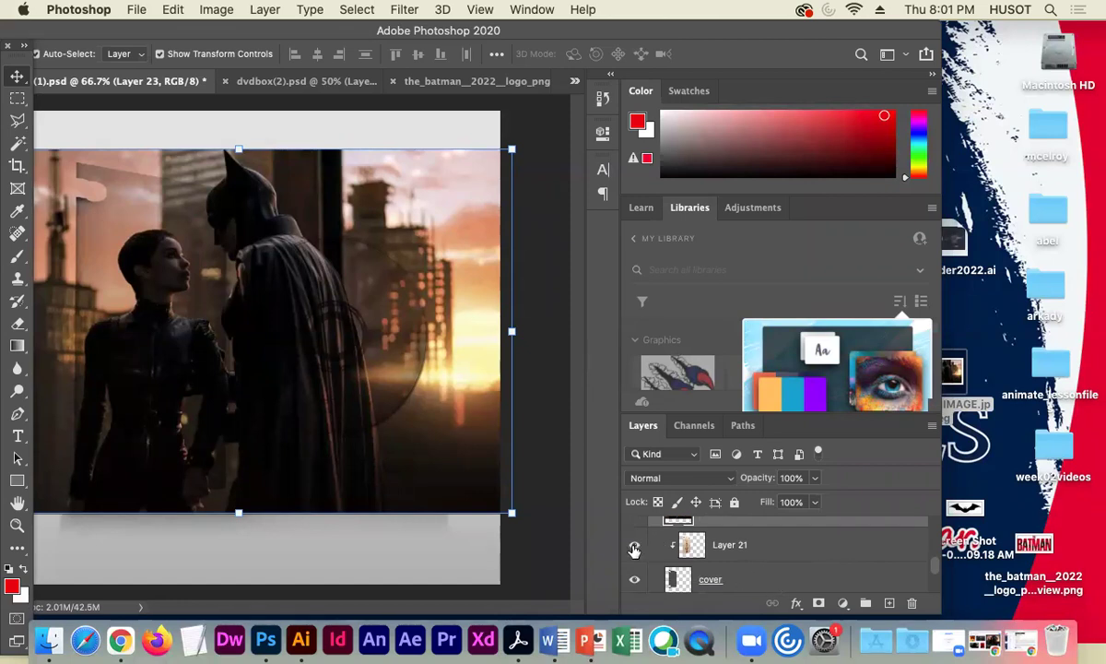
pyautogui.click(738, 546)
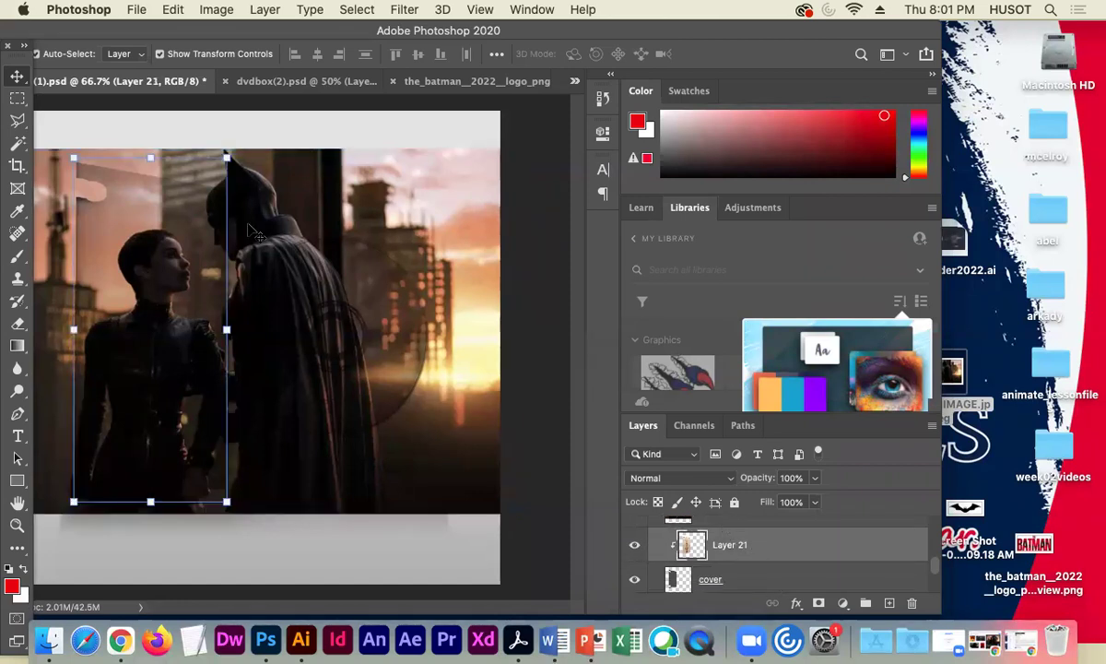
pyautogui.click(17, 143)
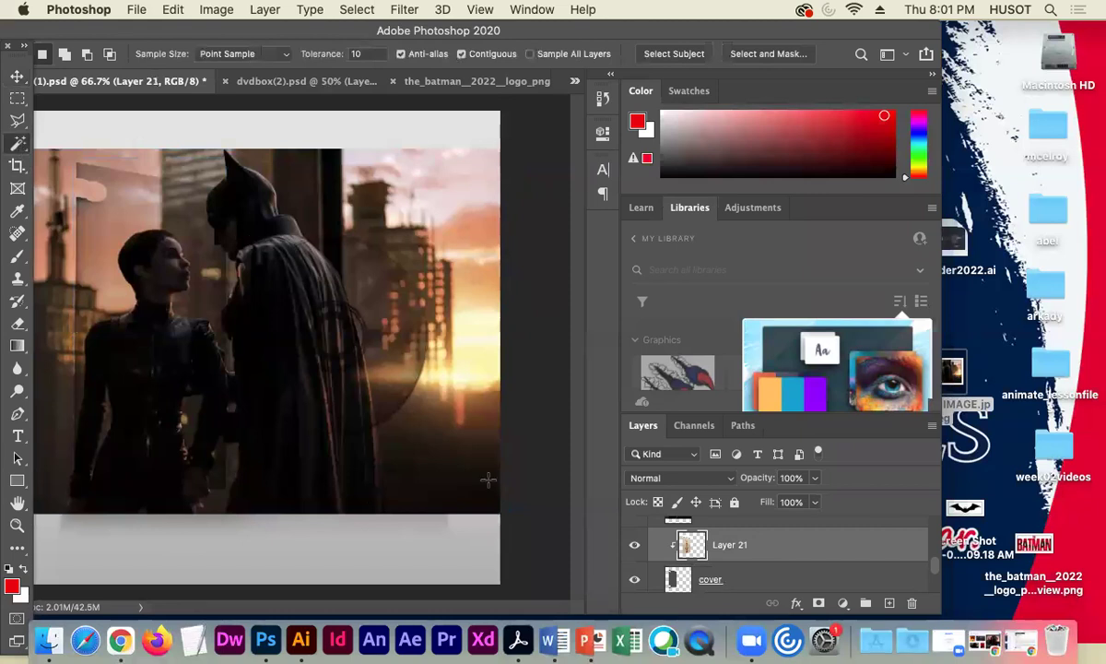
pyautogui.click(430, 465)
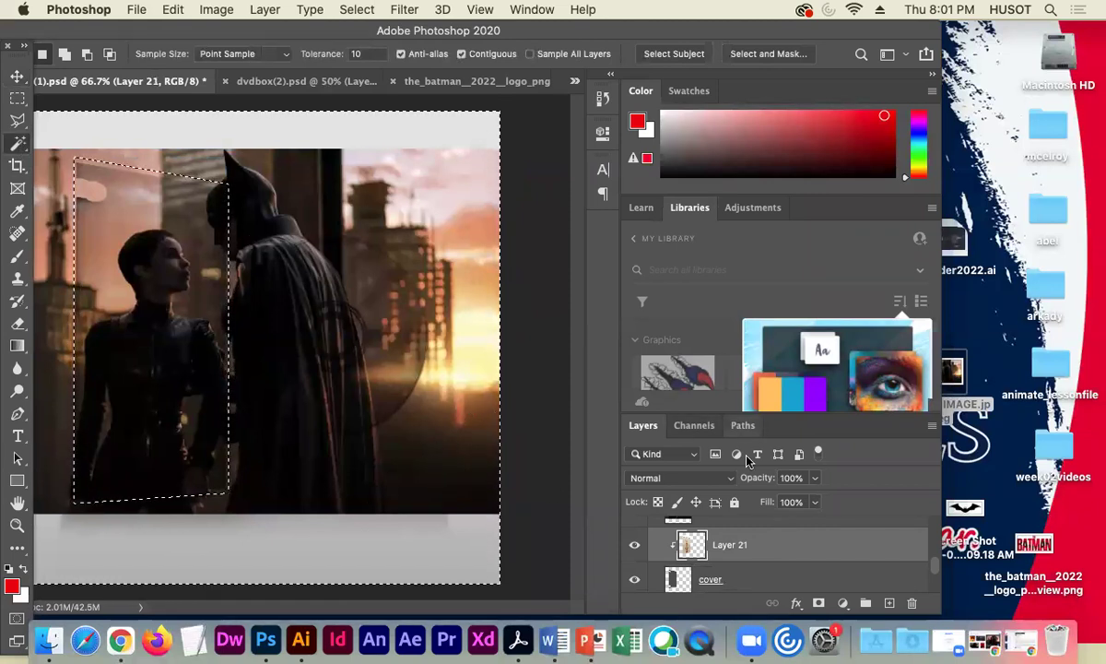
pyautogui.scroll(1, 784, 553)
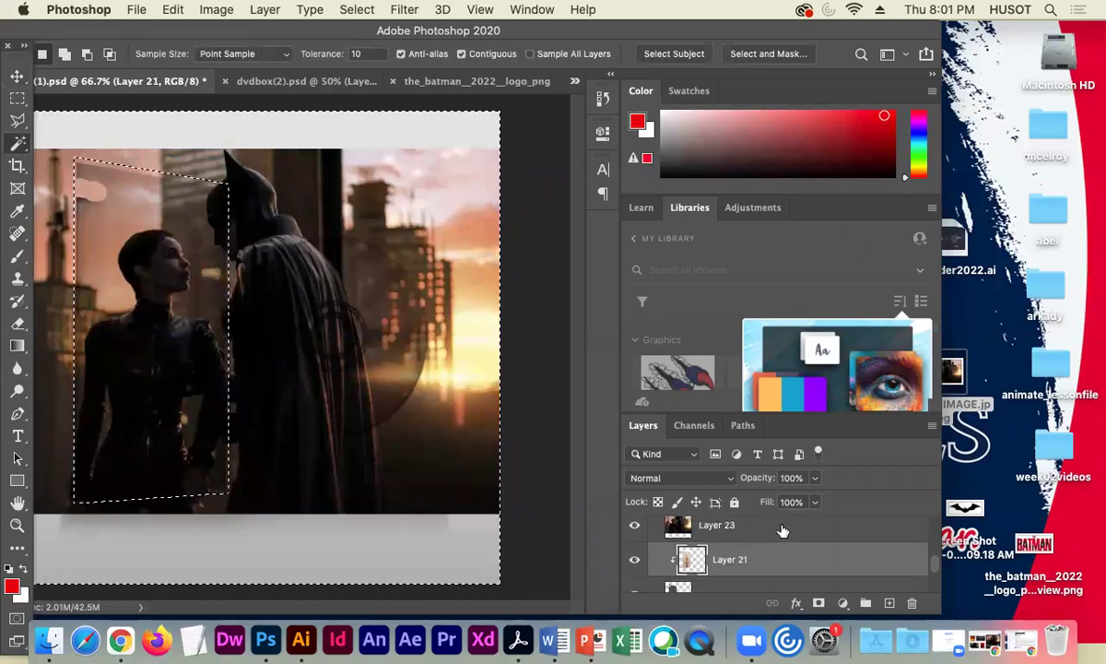
pyautogui.click(783, 528)
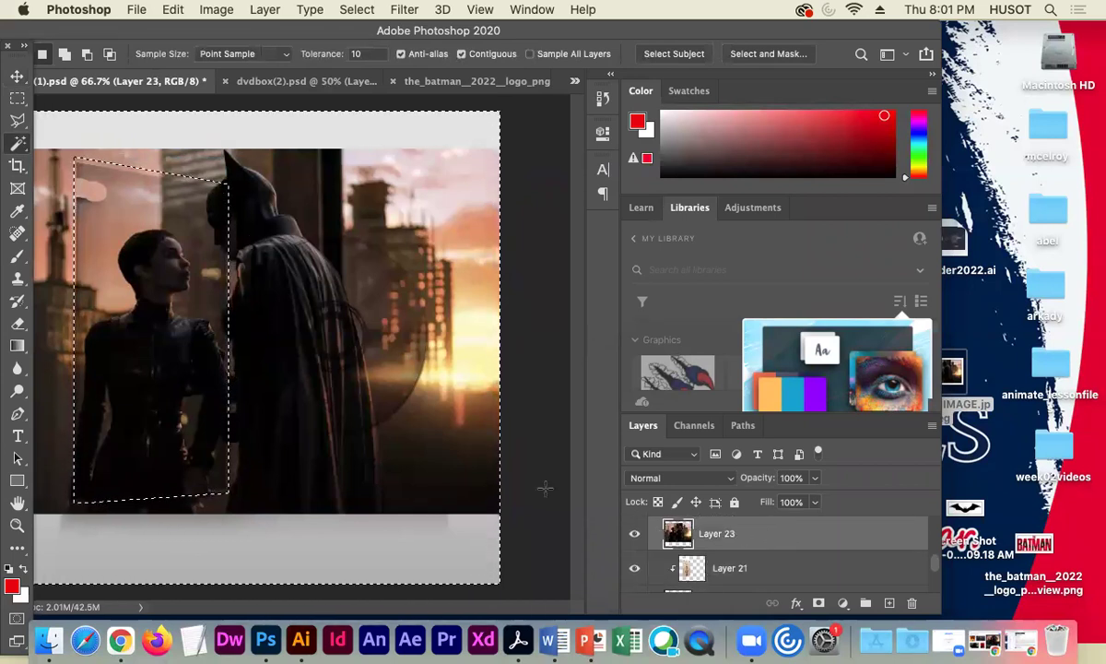
pyautogui.press('BackSpace')
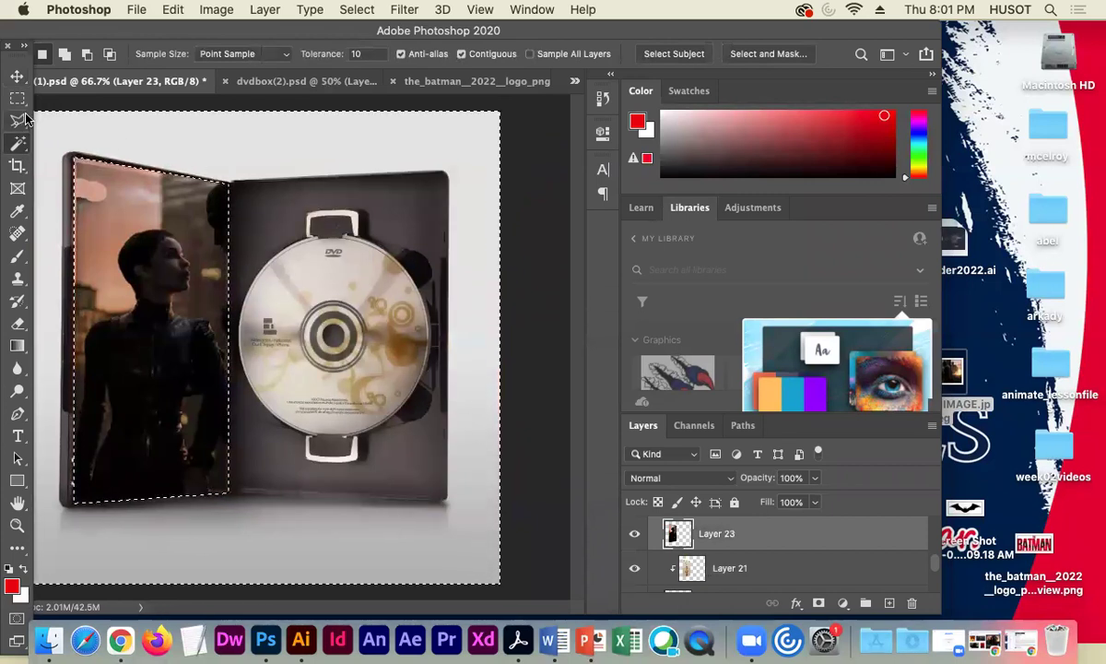
pyautogui.click(533, 163)
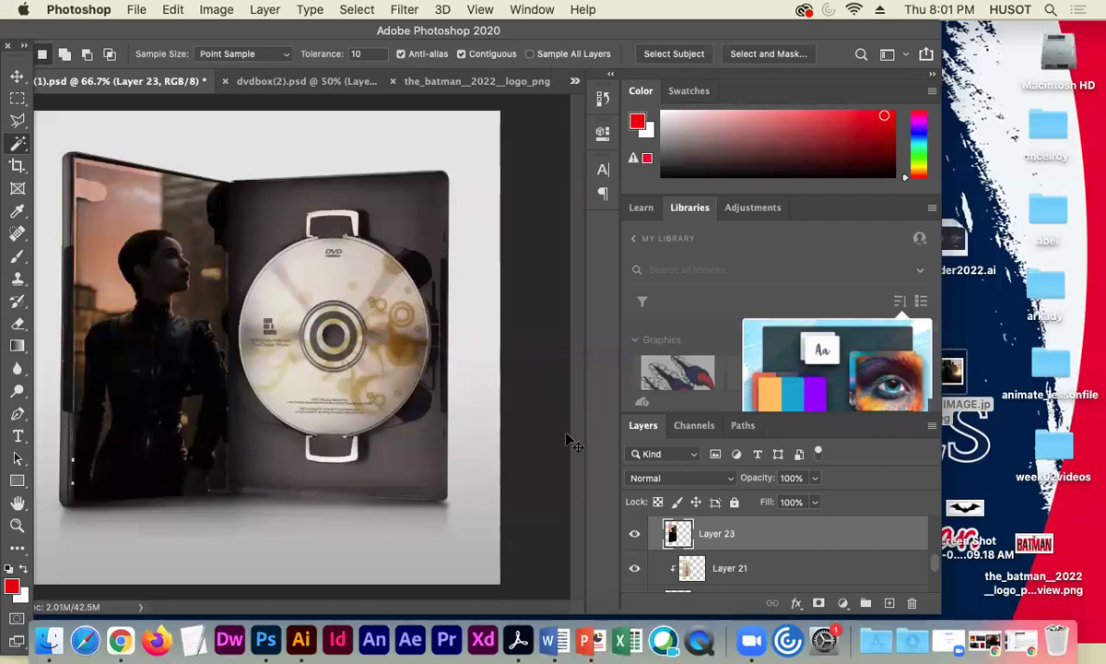
# Paste the Batman image again as a new layer and position the two figures over the disc.
pyautogui.press('super+v')
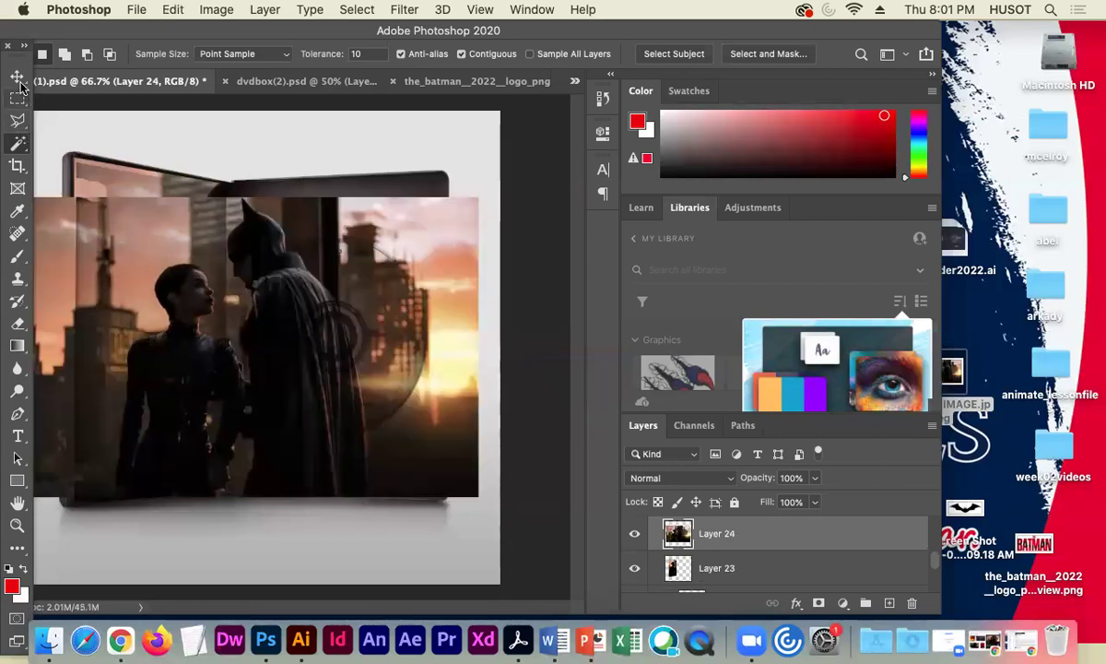
pyautogui.click(18, 77)
pyautogui.moveTo(461, 411); pyautogui.dragTo(553, 425)
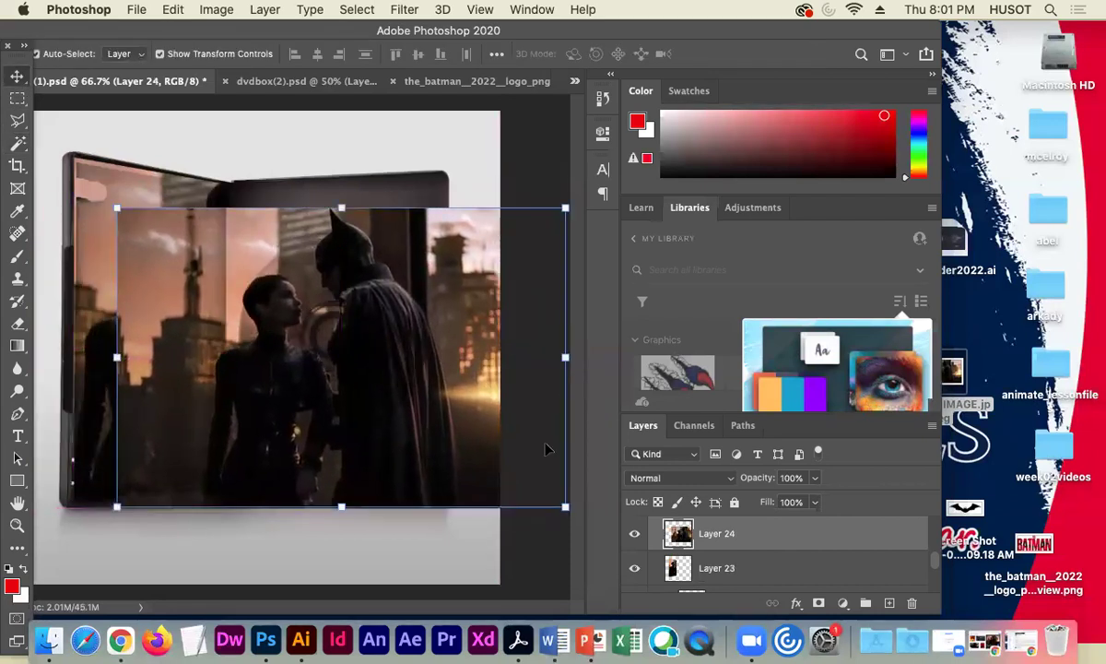
# Select the area outside the dvd layer's disc with the Magic Wand, delete it from Layer 24, and deselect.
pyautogui.scroll(-3, 836, 544)
pyautogui.scroll(-4, 836, 544)
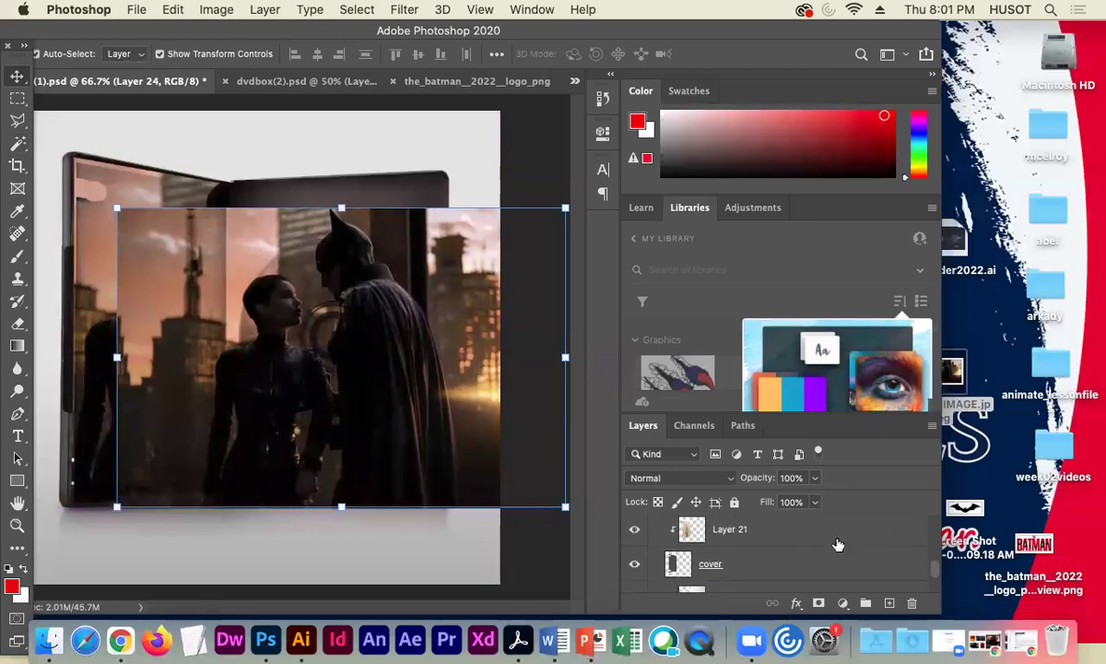
pyautogui.click(769, 564)
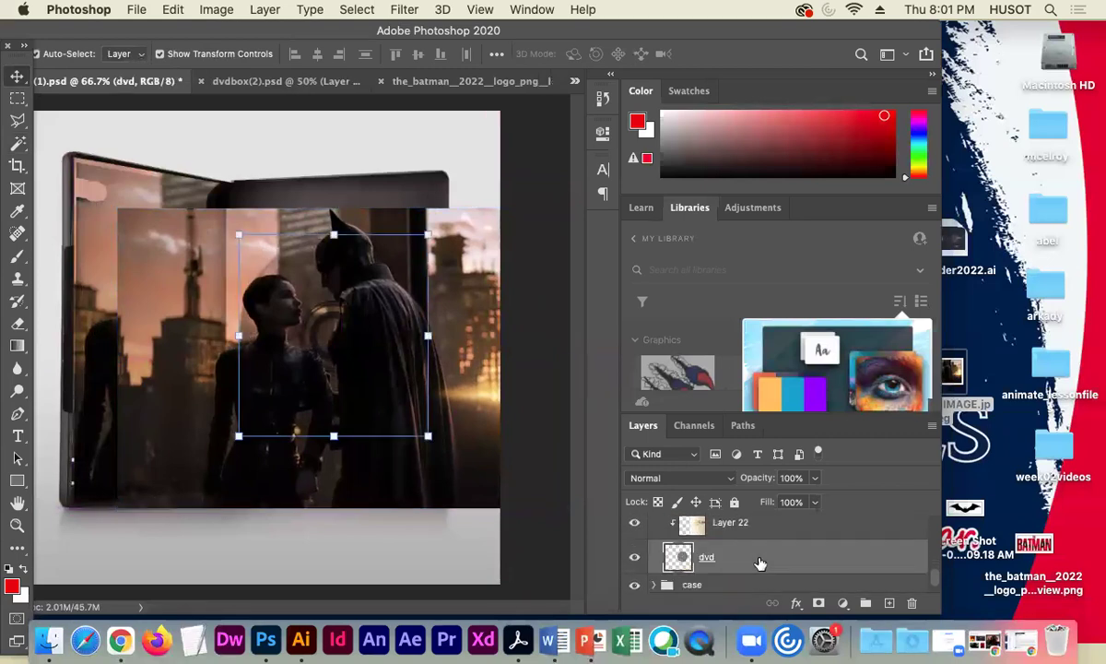
pyautogui.click(18, 144)
pyautogui.click(270, 155)
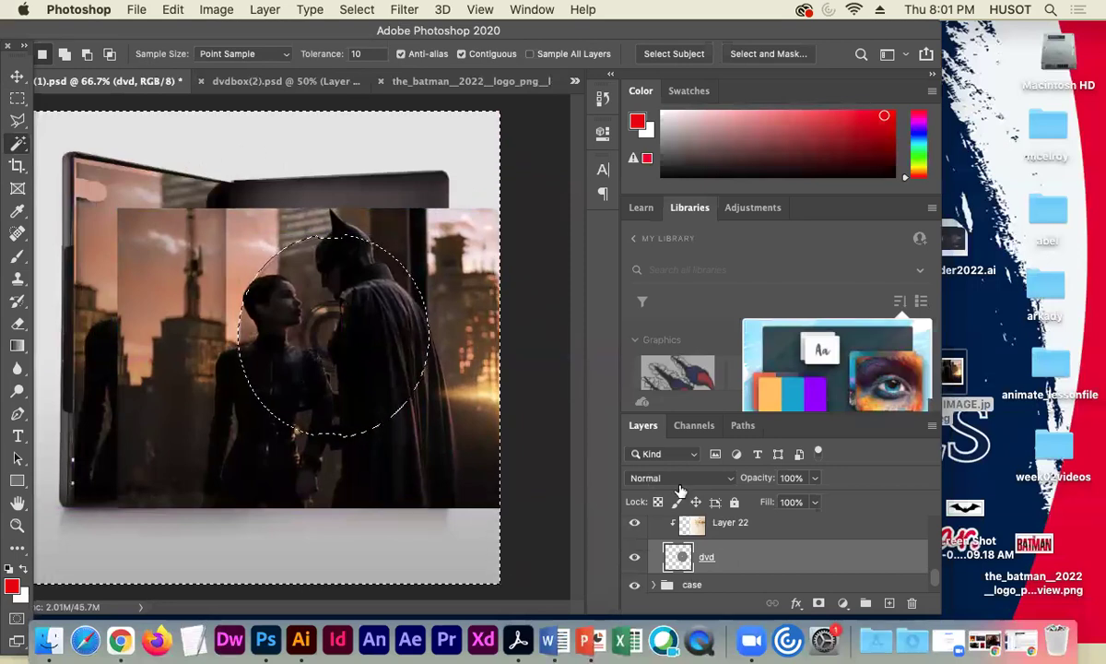
pyautogui.scroll(2, 767, 541)
pyautogui.scroll(3, 767, 541)
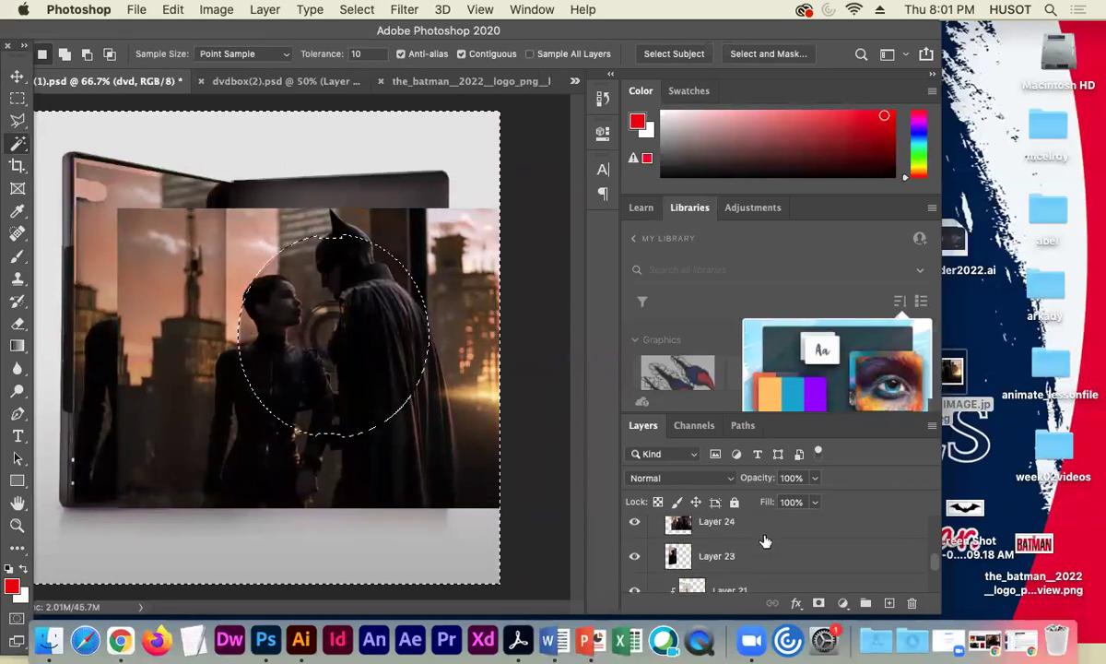
pyautogui.click(765, 541)
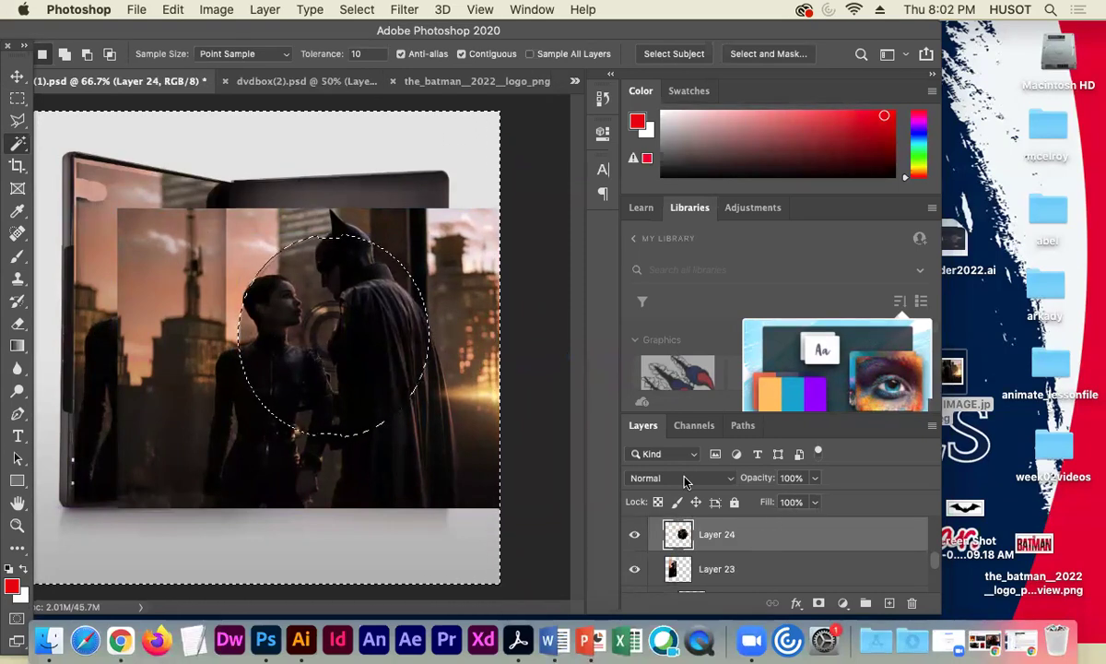
pyautogui.press('Delete')
pyautogui.press('super+d')
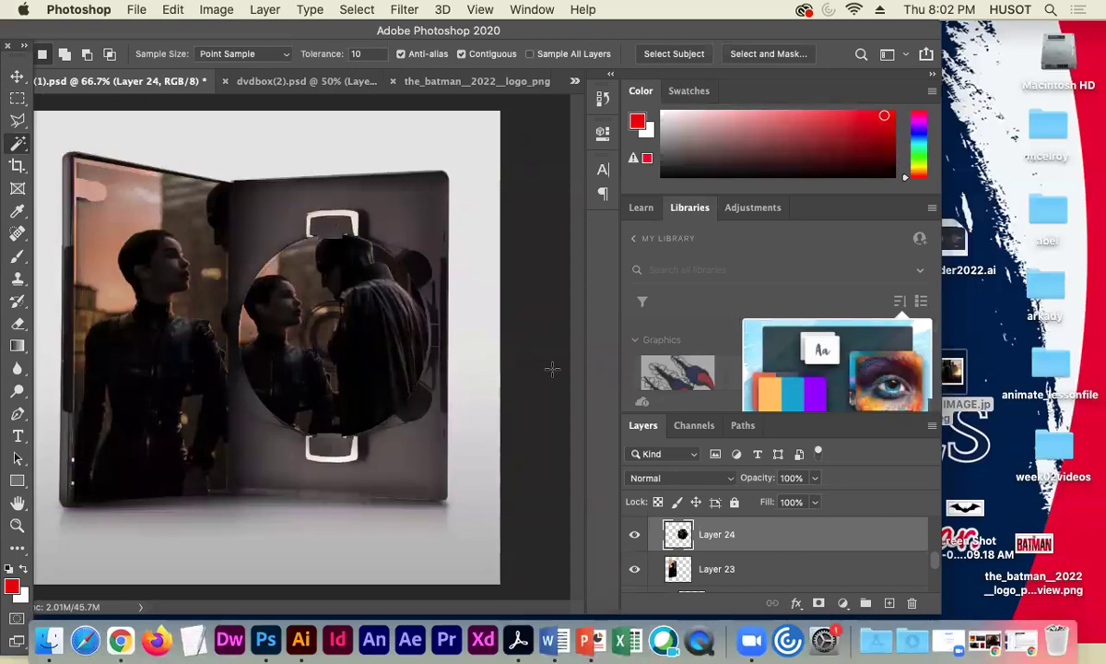
# Place Layer 24 directly above the dvd layer as a clipped layer and hide Layer 22.
pyautogui.moveTo(765, 541)
pyautogui.mouseDown()
pyautogui.moveTo(768, 597)
pyautogui.moveTo(768, 532)
pyautogui.mouseUp()
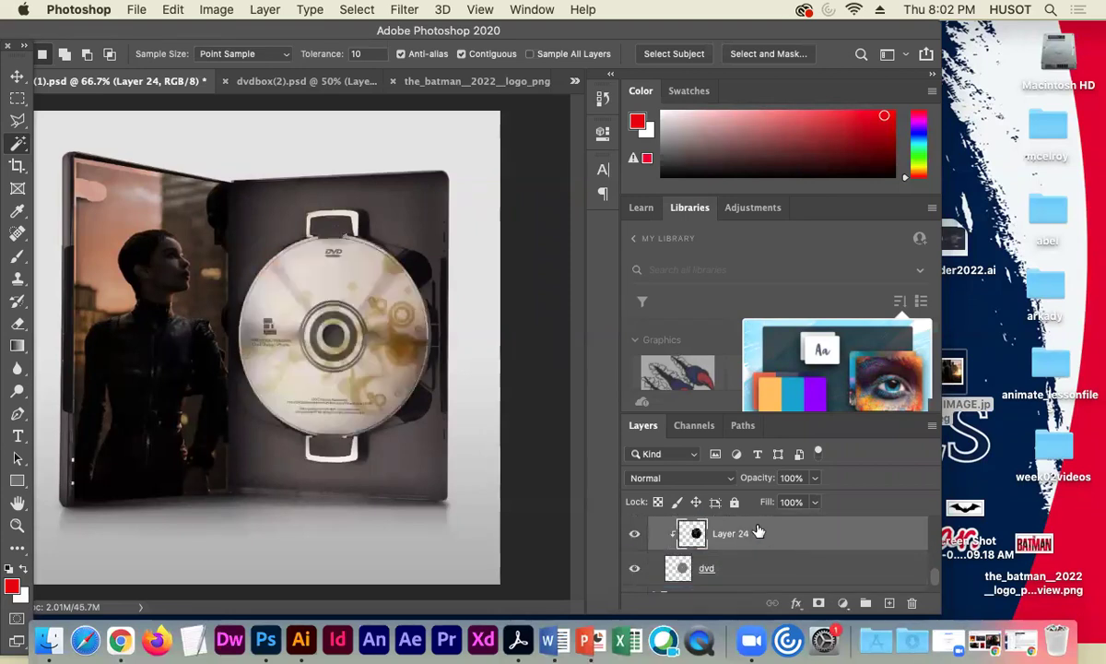
pyautogui.scroll(1, 729, 554)
pyautogui.click(636, 542)
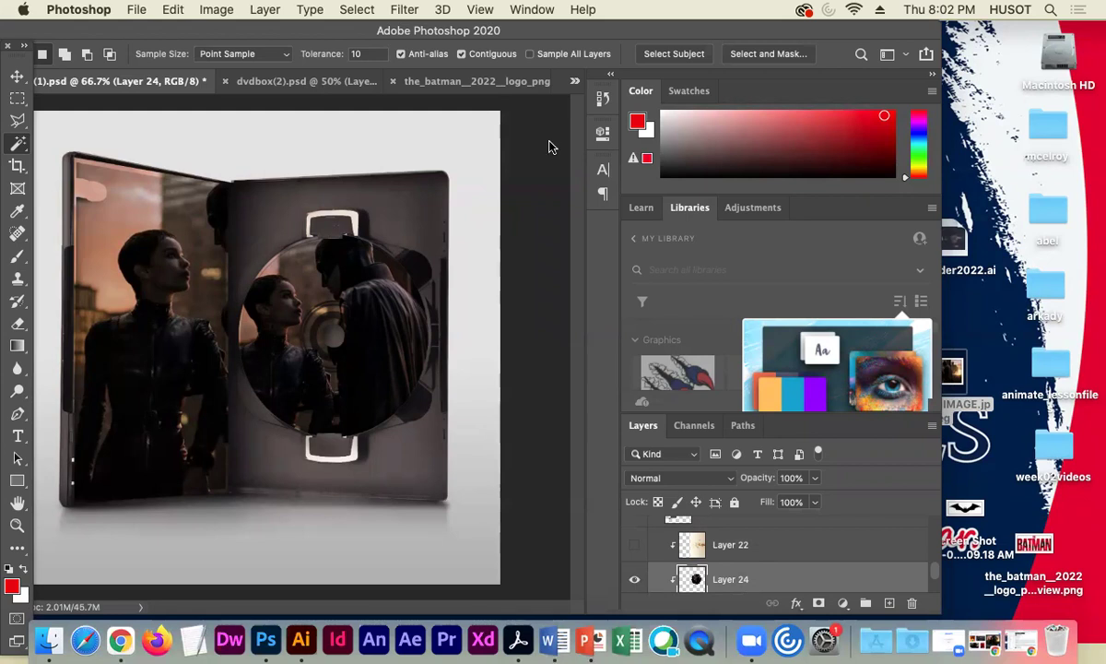
# Copy the whole Batman logo from its desktop PNG, close that file, and paste the logo above Layer 24 in the open-case mockup.
pyautogui.click(286, 81)
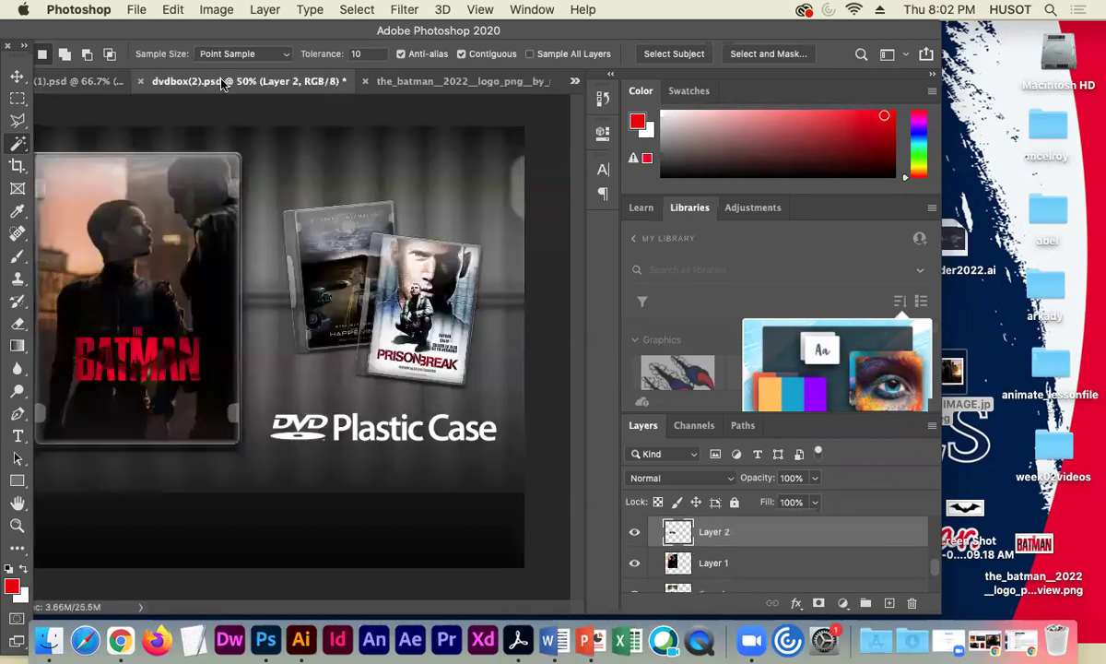
pyautogui.click(91, 80)
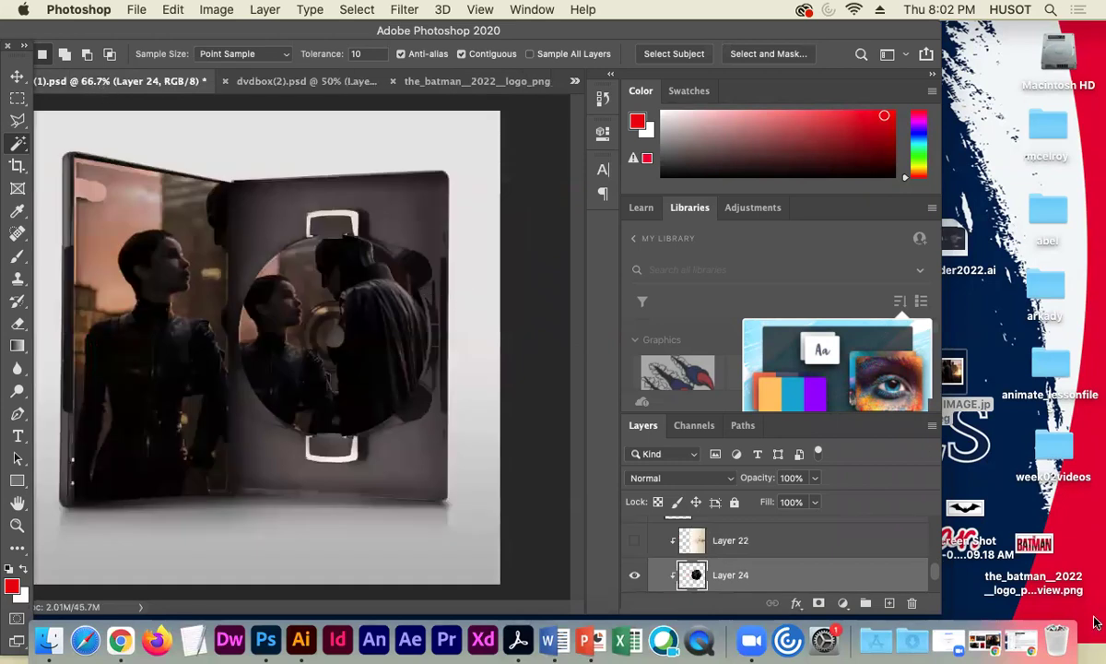
pyautogui.moveTo(1032, 546); pyautogui.dragTo(266, 640)
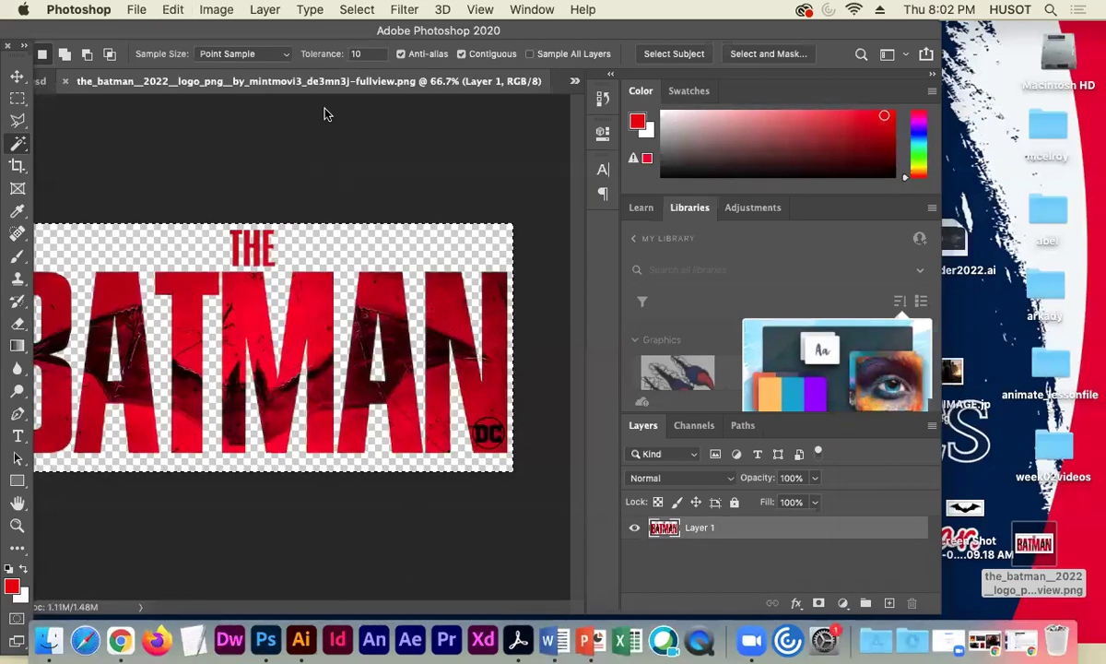
pyautogui.click(66, 82)
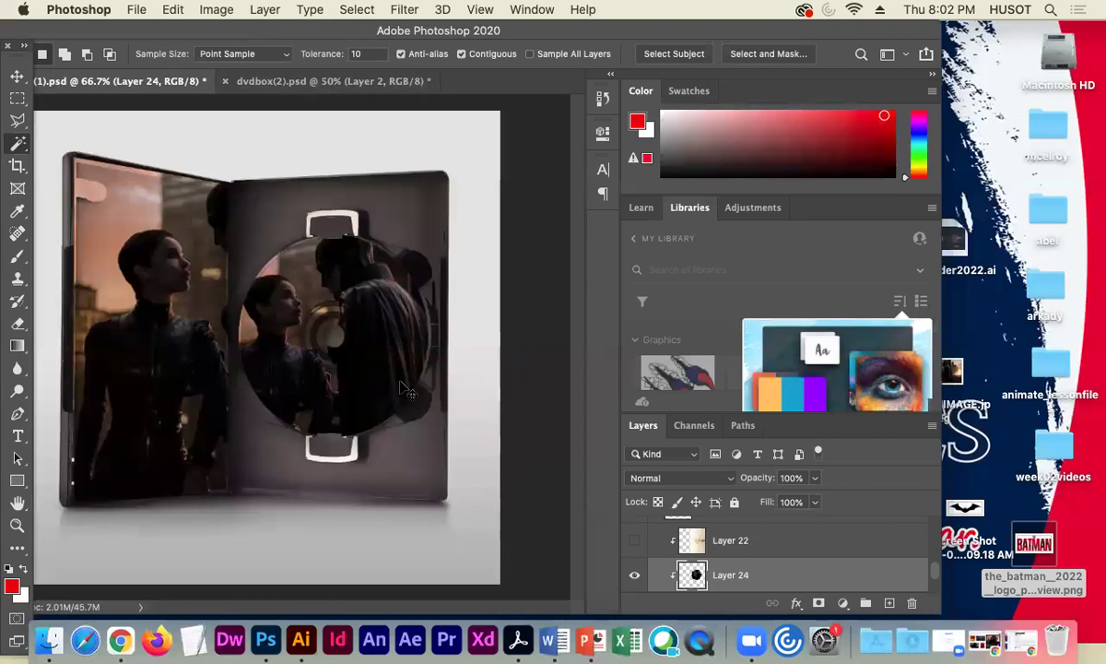
pyautogui.press('super+v')
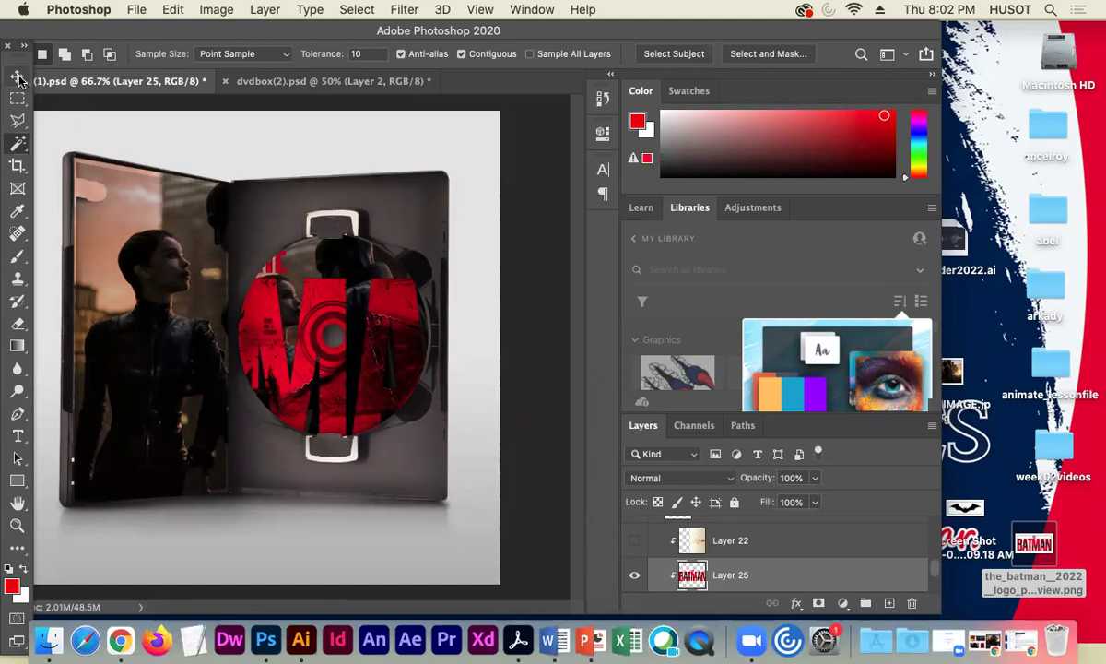
# Scale the pasted Batman logo to about 39% on the disc, nudge it slightly upward, and deselect its layer.
pyautogui.click(16, 78)
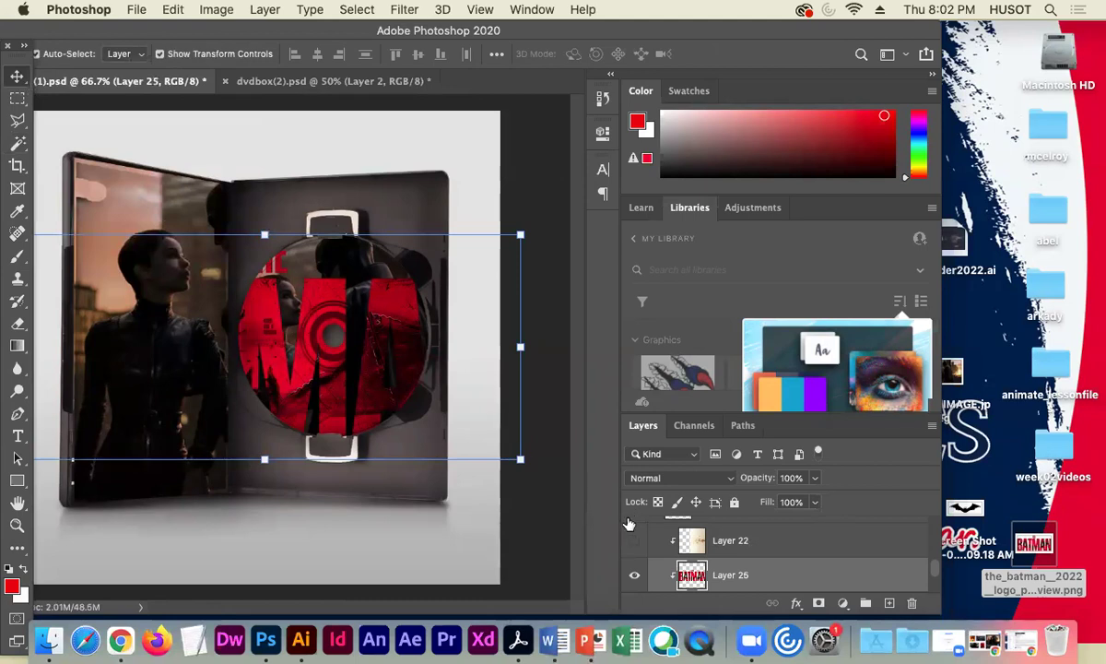
pyautogui.click(520, 460)
pyautogui.moveTo(520, 460); pyautogui.dragTo(436, 399)
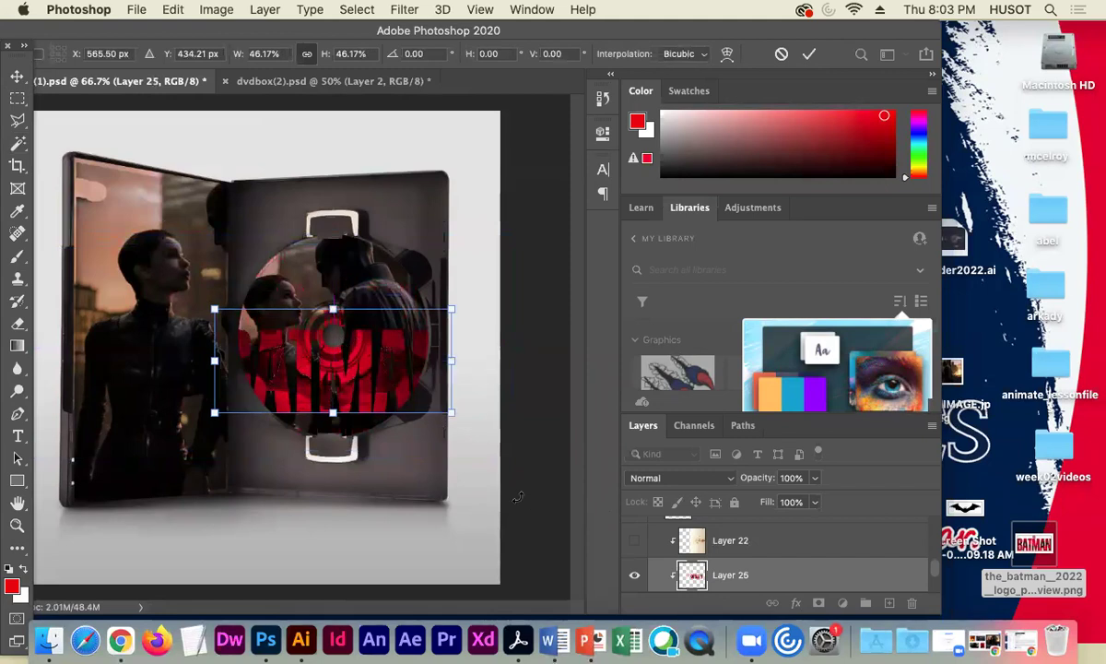
pyautogui.moveTo(452, 414); pyautogui.dragTo(436, 399)
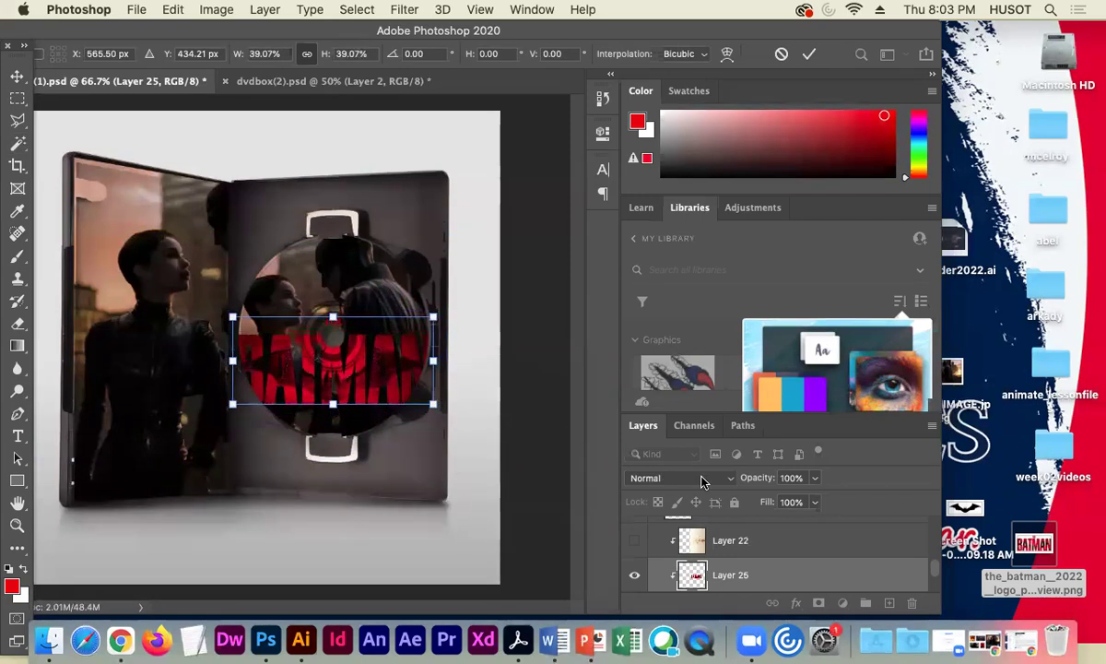
pyautogui.press('Up')
pyautogui.press('Up')
pyautogui.press('Up')
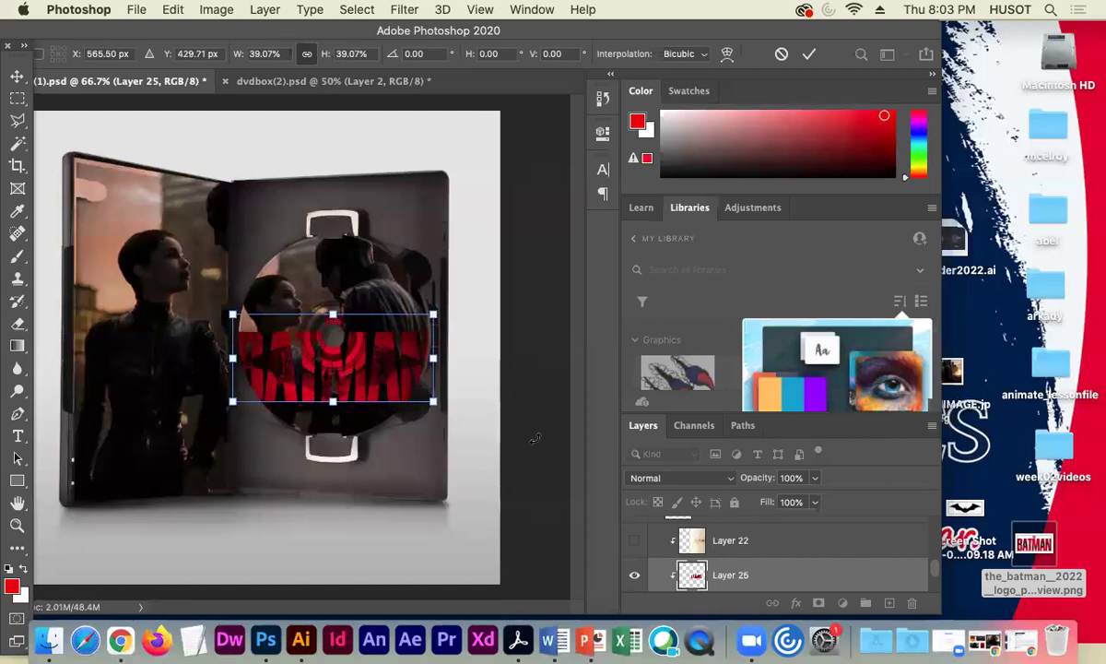
pyautogui.press('Return')
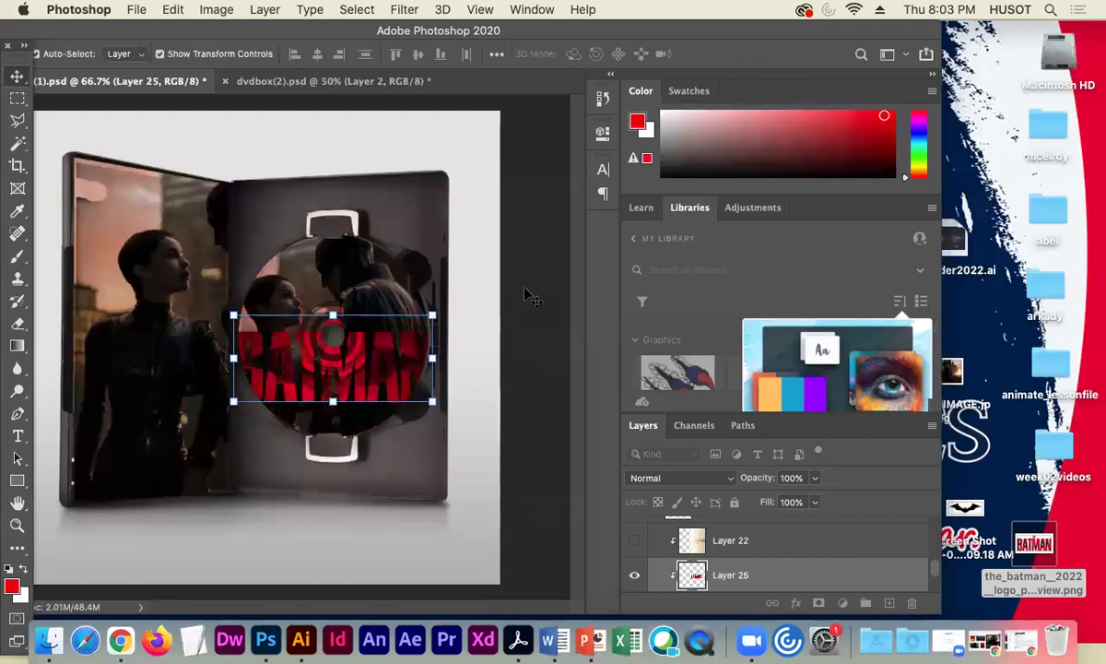
pyautogui.click(532, 299)
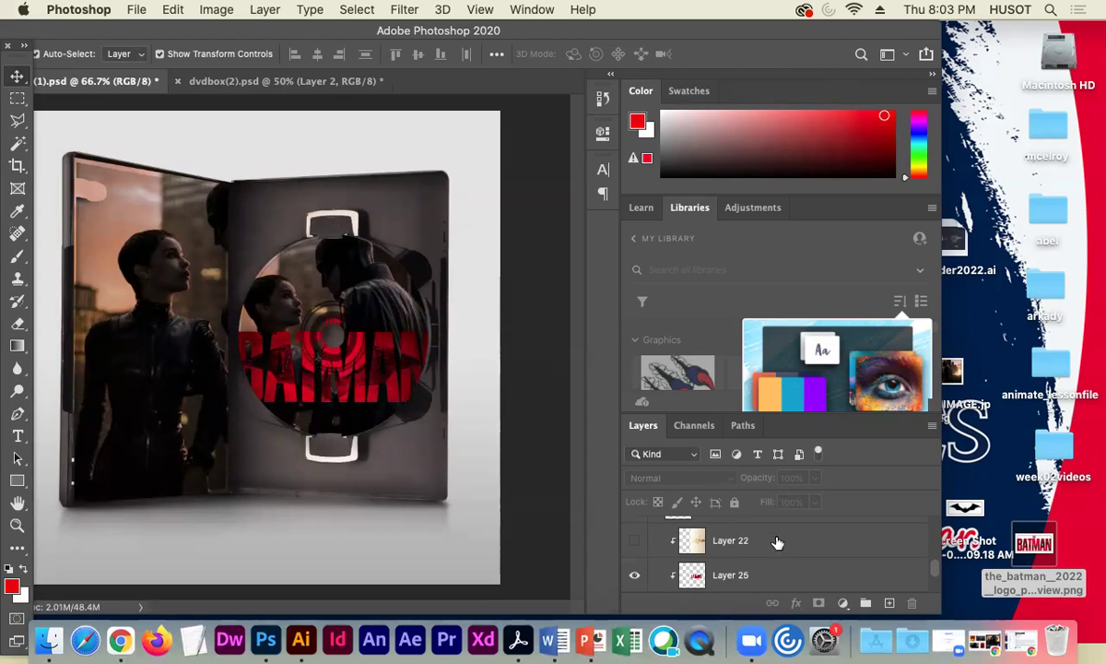
# Paste the Batman logo again directly above the cover layer, shrink it to about 23% width, and center it on the inside panel.
pyautogui.scroll(3, 773, 546)
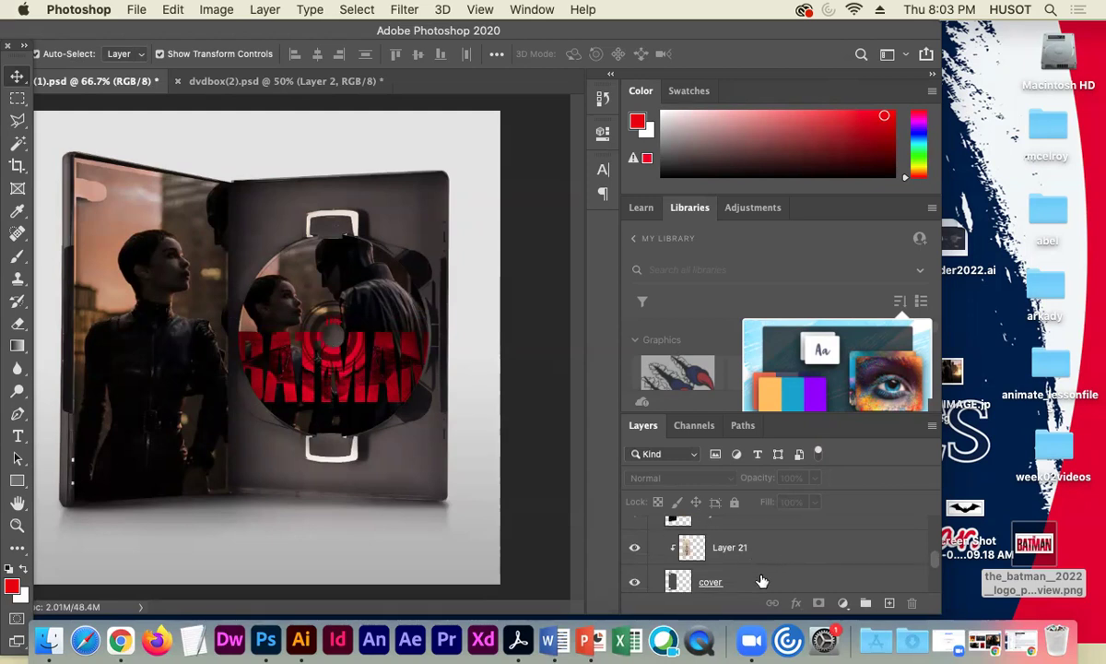
pyautogui.click(770, 557)
pyautogui.click(756, 582)
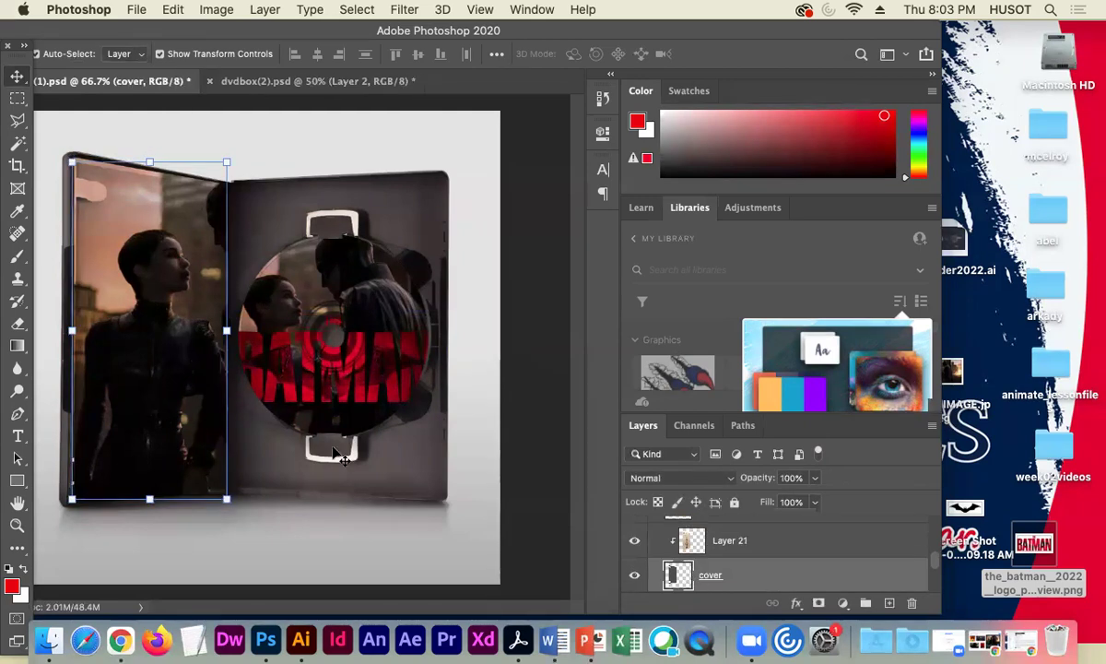
pyautogui.press('super+v')
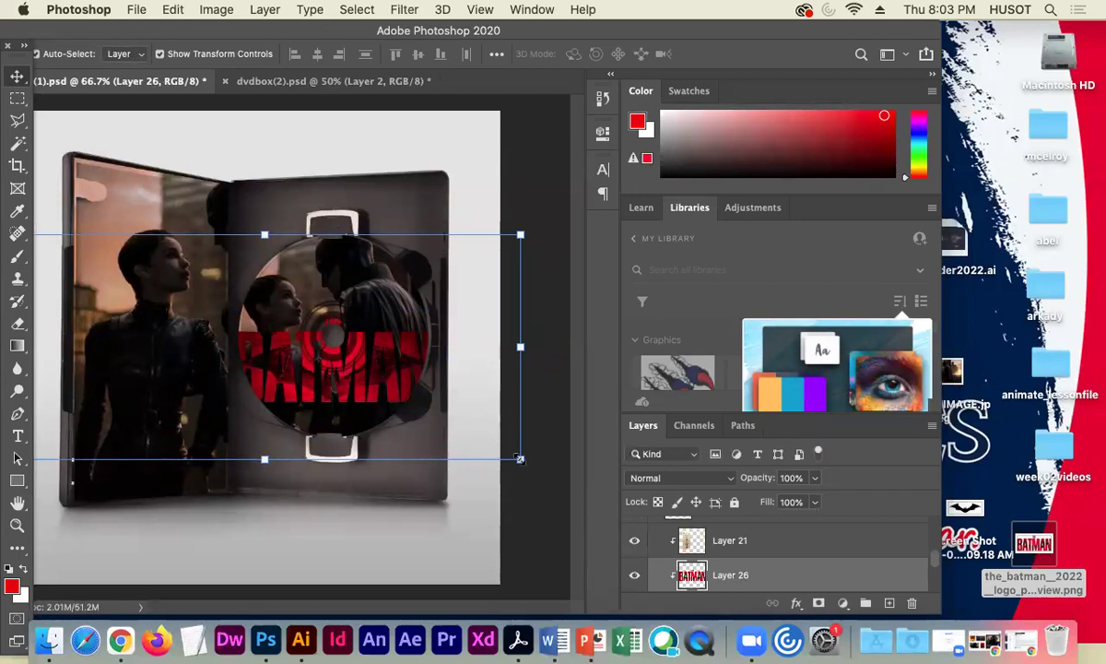
pyautogui.press('super+t')
pyautogui.moveTo(519, 458); pyautogui.dragTo(204, 329)
pyautogui.moveTo(288, 360); pyautogui.dragTo(175, 388)
# Clip Layer 23 into the cover group directly below Layer 26 and hide Layer 21.
pyautogui.scroll(2, 800, 579)
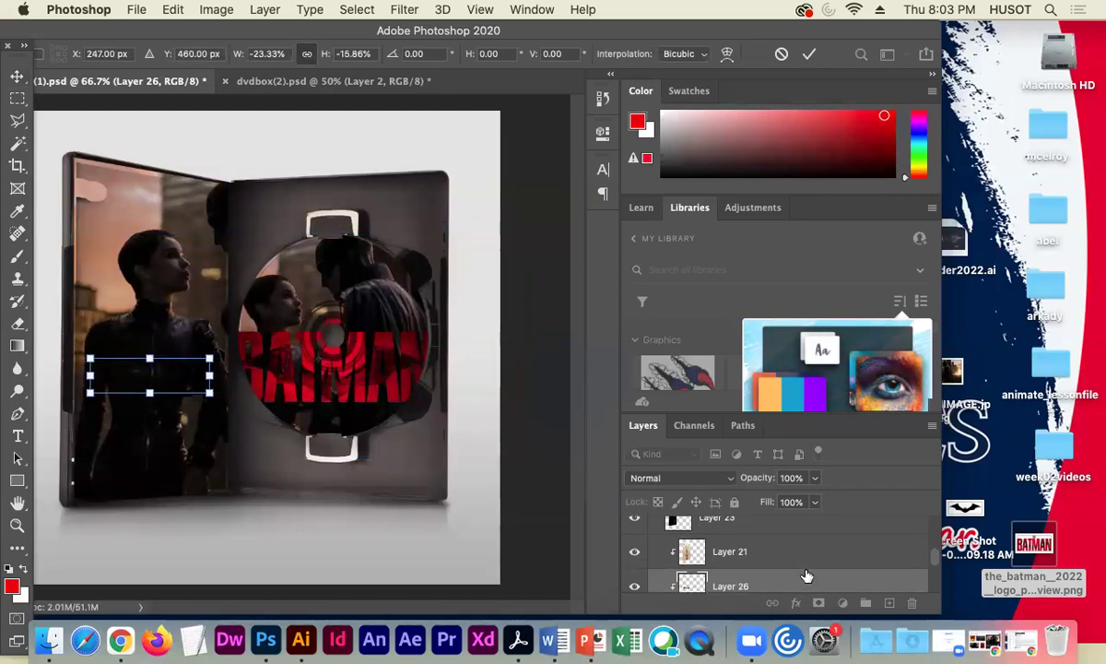
pyautogui.scroll(-1, 809, 558)
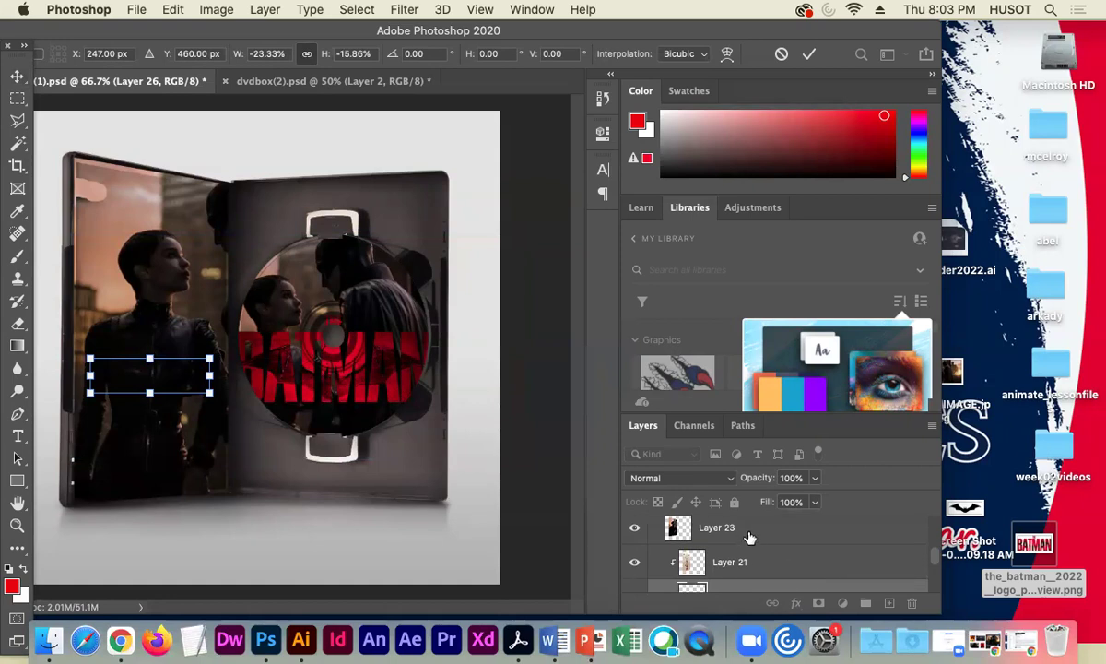
pyautogui.moveTo(753, 529); pyautogui.dragTo(750, 581)
pyautogui.scroll(-1, 780, 558)
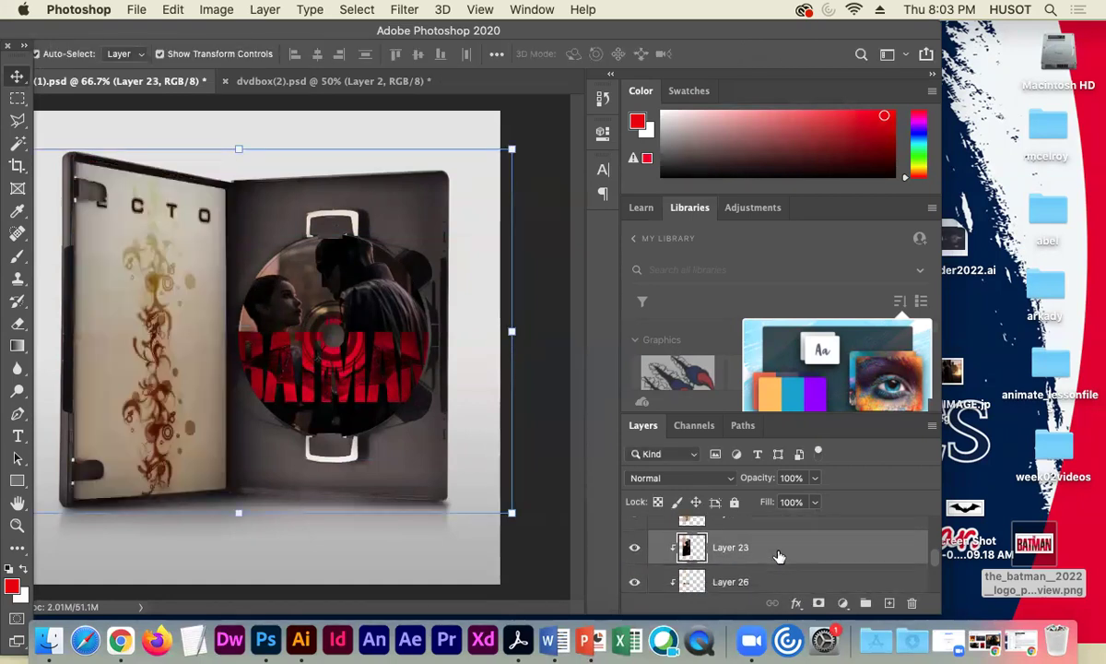
pyautogui.scroll(1, 636, 528)
pyautogui.click(632, 522)
pyautogui.scroll(-1, 789, 560)
pyautogui.scroll(-1, 780, 558)
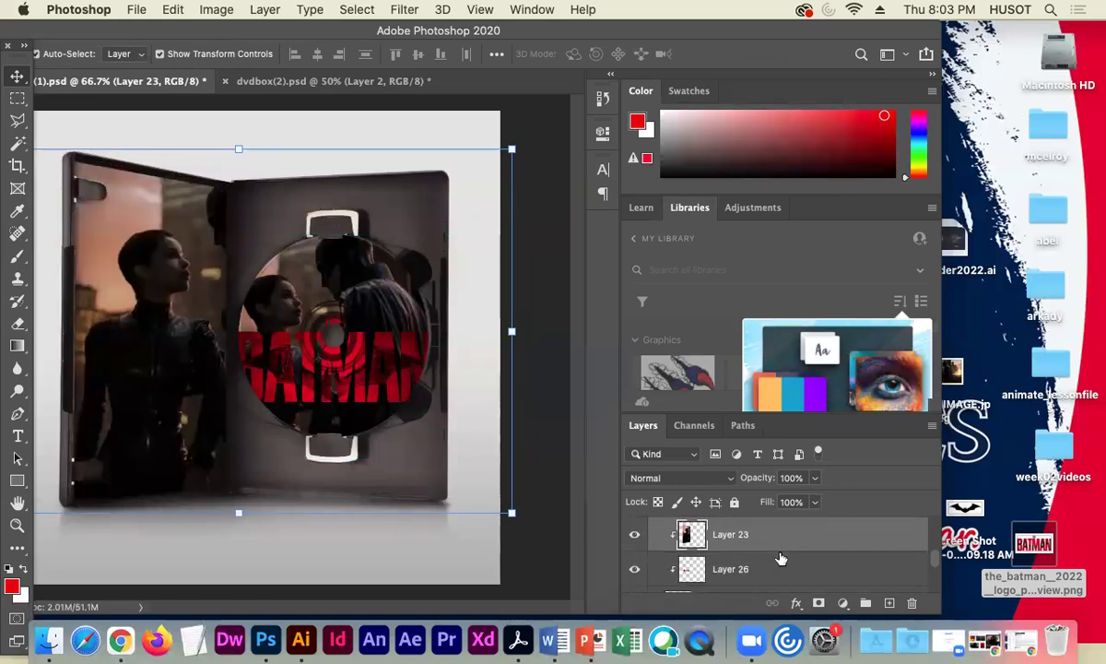
pyautogui.moveTo(782, 547); pyautogui.dragTo(772, 586)
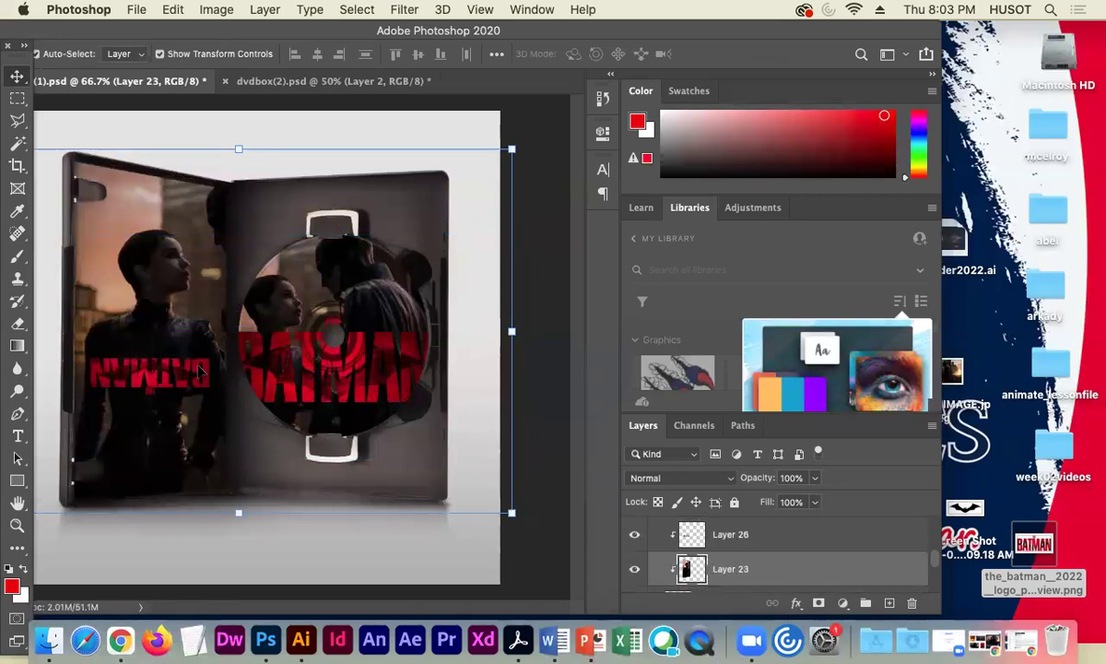
# Flip Layer 26's logo upright by scaling it to -100% both ways and move it down to about Y 543 px.
pyautogui.click(765, 534)
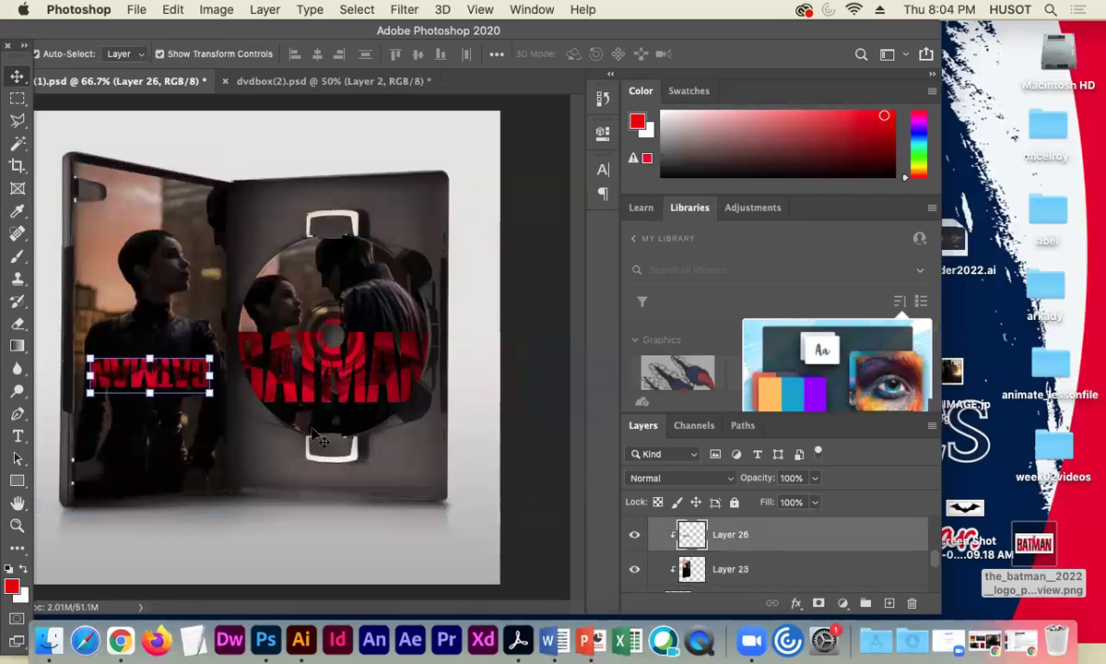
pyautogui.moveTo(221, 355); pyautogui.dragTo(92, 378)
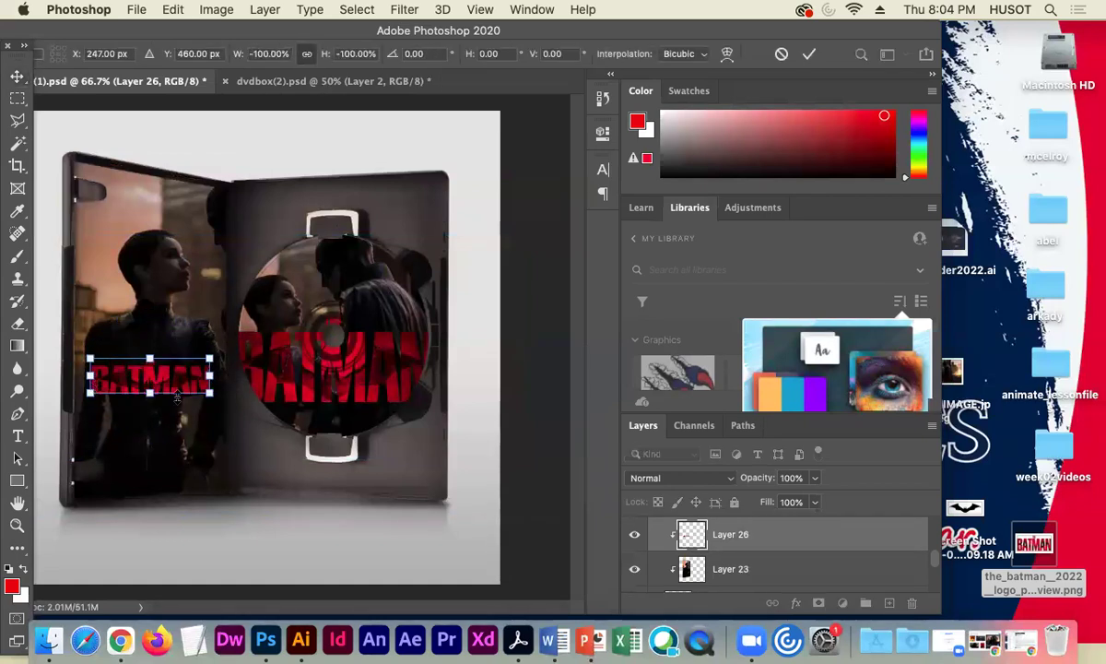
pyautogui.moveTo(164, 370); pyautogui.dragTo(167, 459)
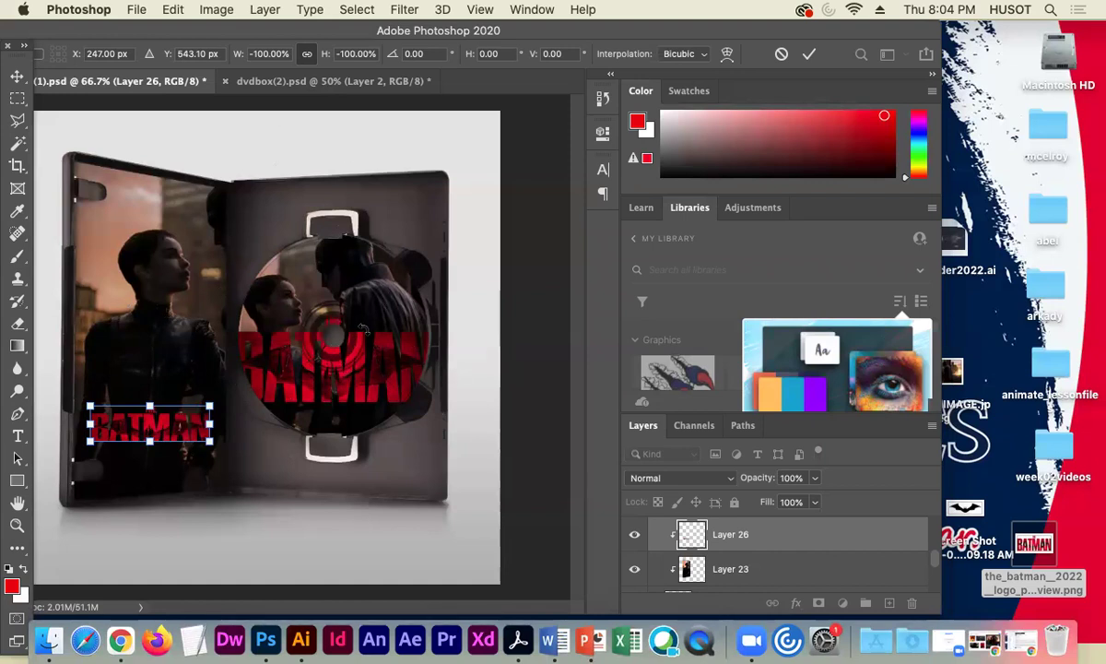
pyautogui.click(215, 10)
pyautogui.moveTo(169, 9)
pyautogui.click(26, 69)
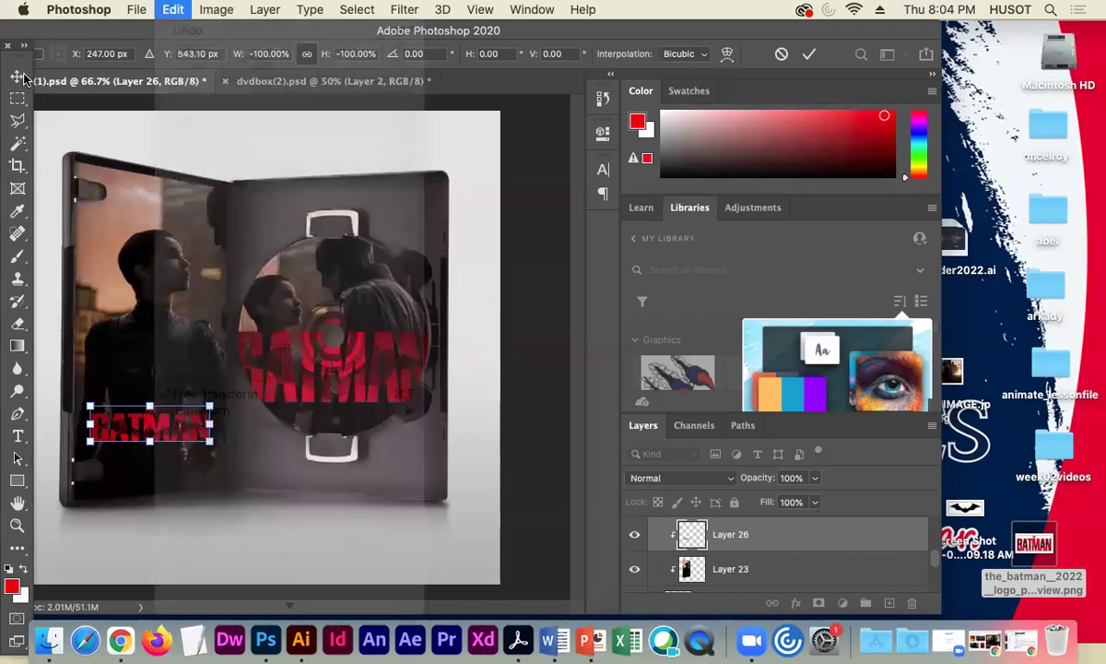
pyautogui.press('Return')
# Taper Layer 26's logo on the inside panel with a Perspective transform.
pyautogui.click(211, 11)
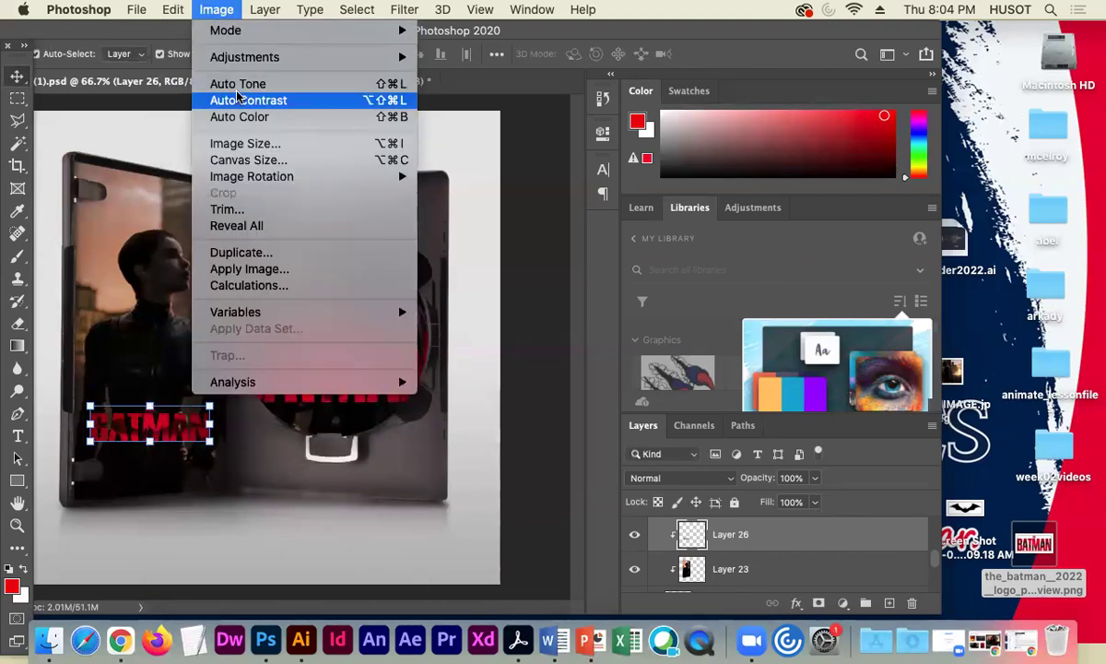
pyautogui.moveTo(312, 179)
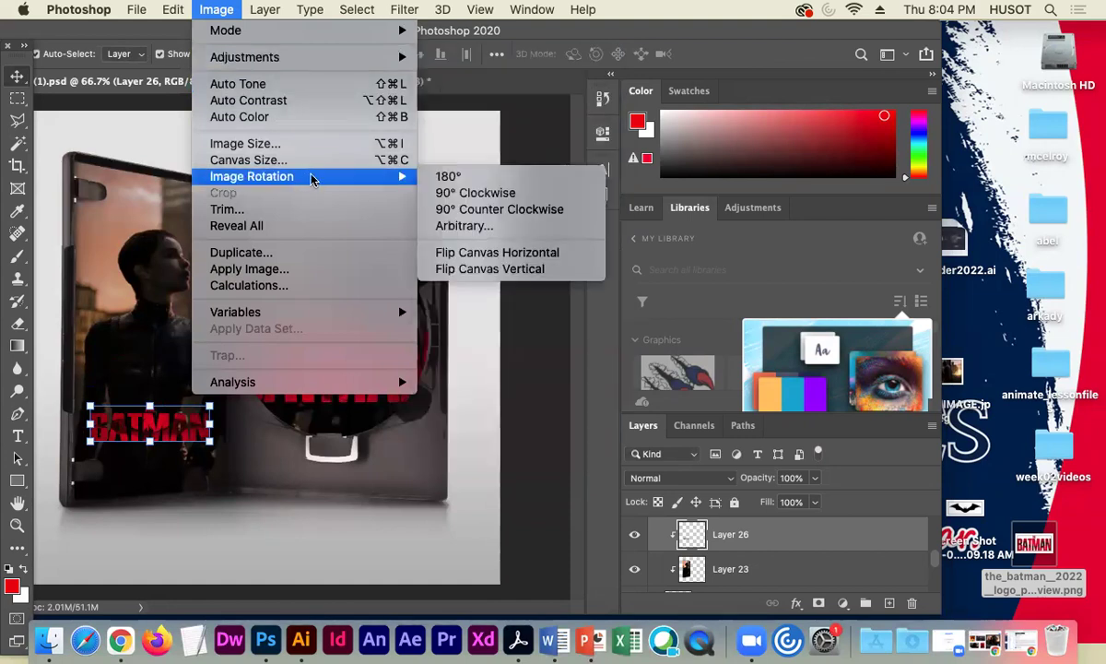
pyautogui.moveTo(314, 58)
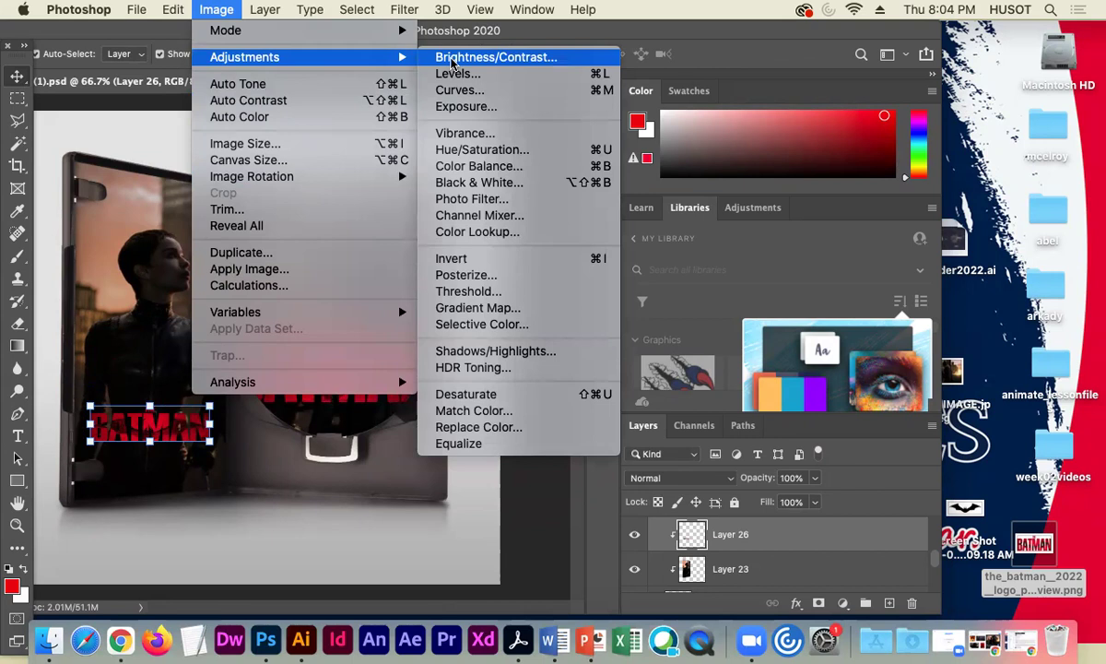
pyautogui.moveTo(173, 10)
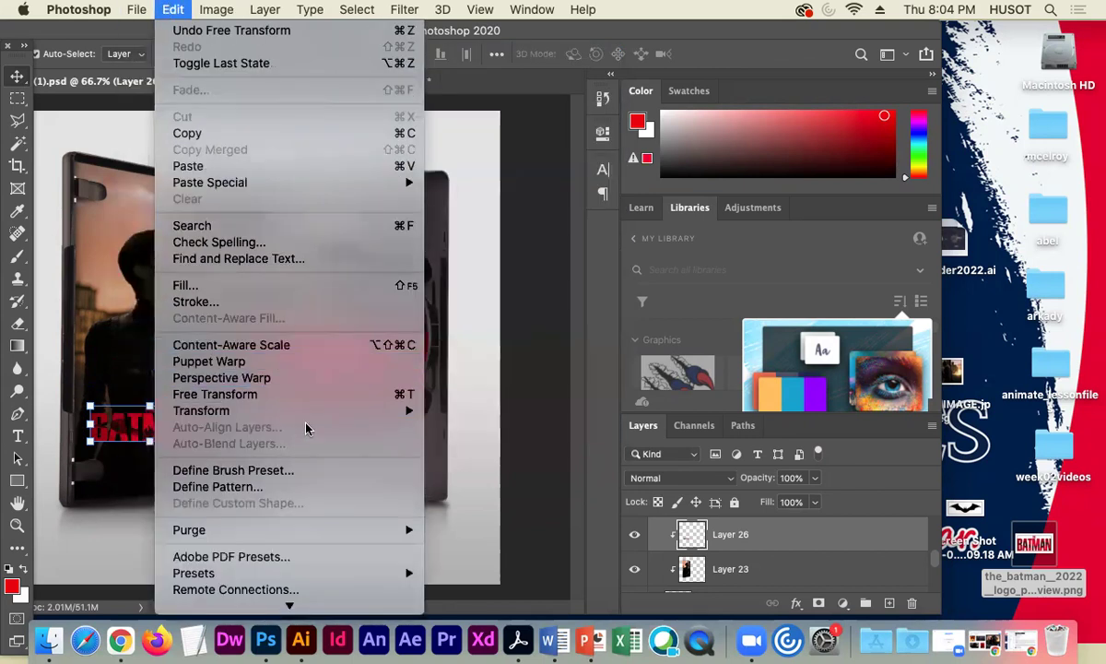
pyautogui.moveTo(316, 411)
pyautogui.click(472, 409)
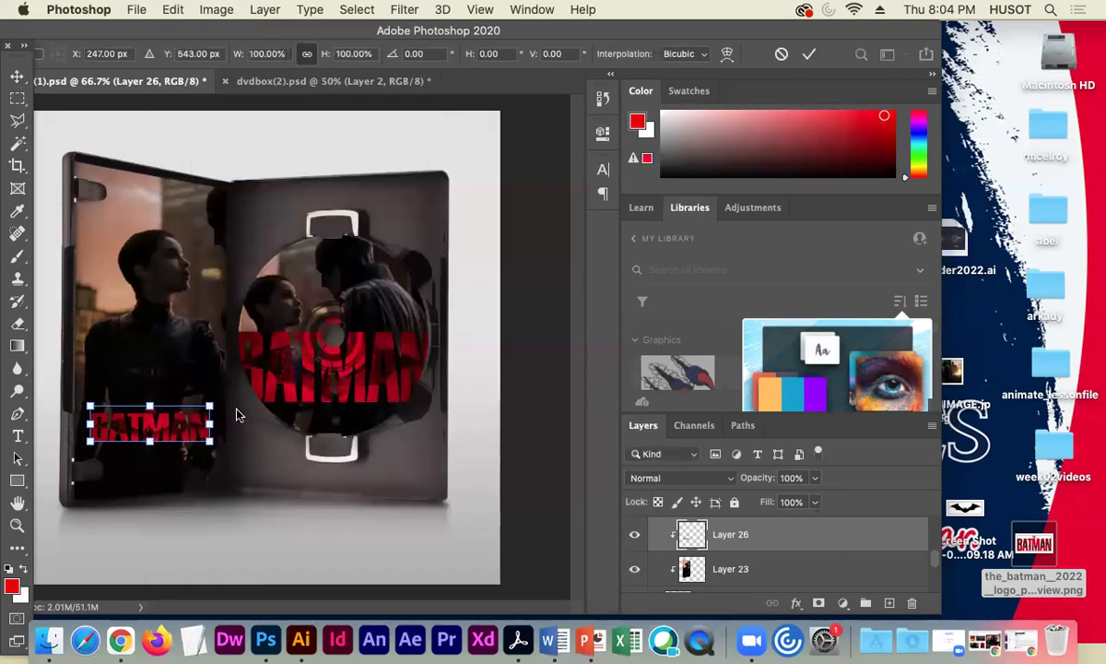
pyautogui.moveTo(211, 410); pyautogui.dragTo(192, 412)
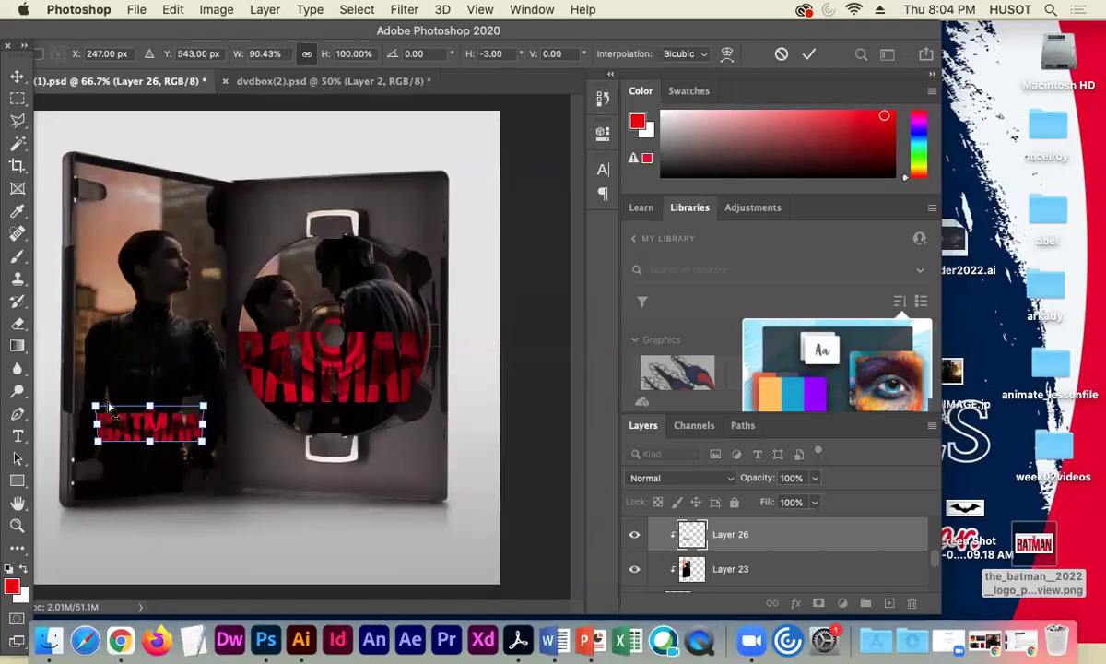
pyautogui.moveTo(101, 410); pyautogui.dragTo(106, 443)
pyautogui.press('Return')
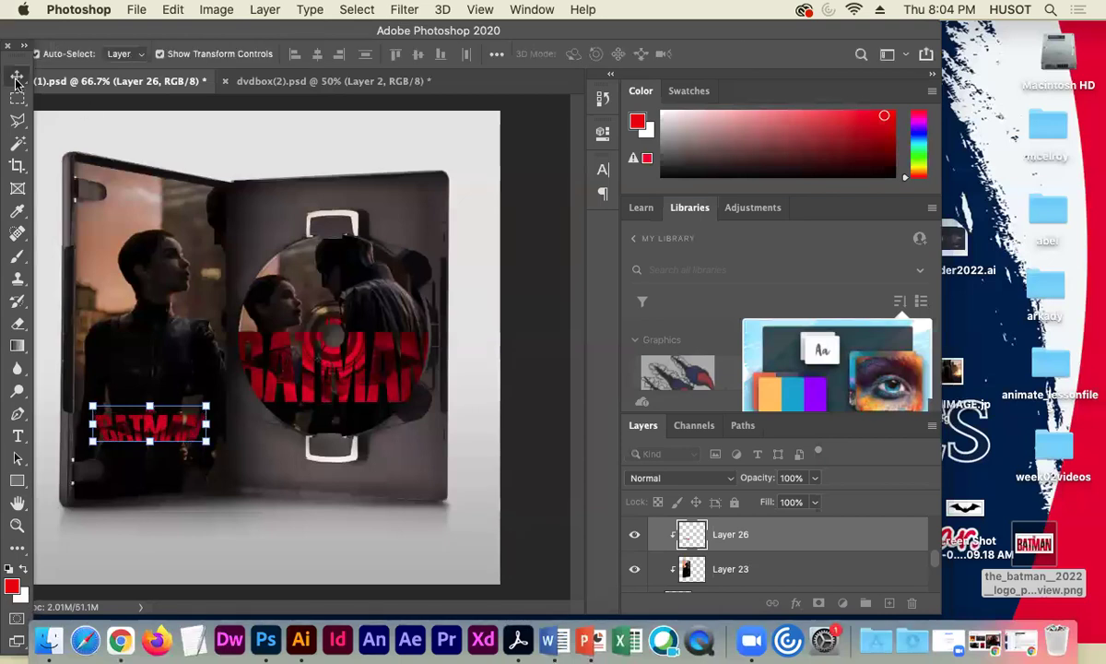
# Distort Layer 26's logo by pulling its corners inward so it slants with the inside panel's perspective.
pyautogui.click(216, 9)
pyautogui.moveTo(173, 9)
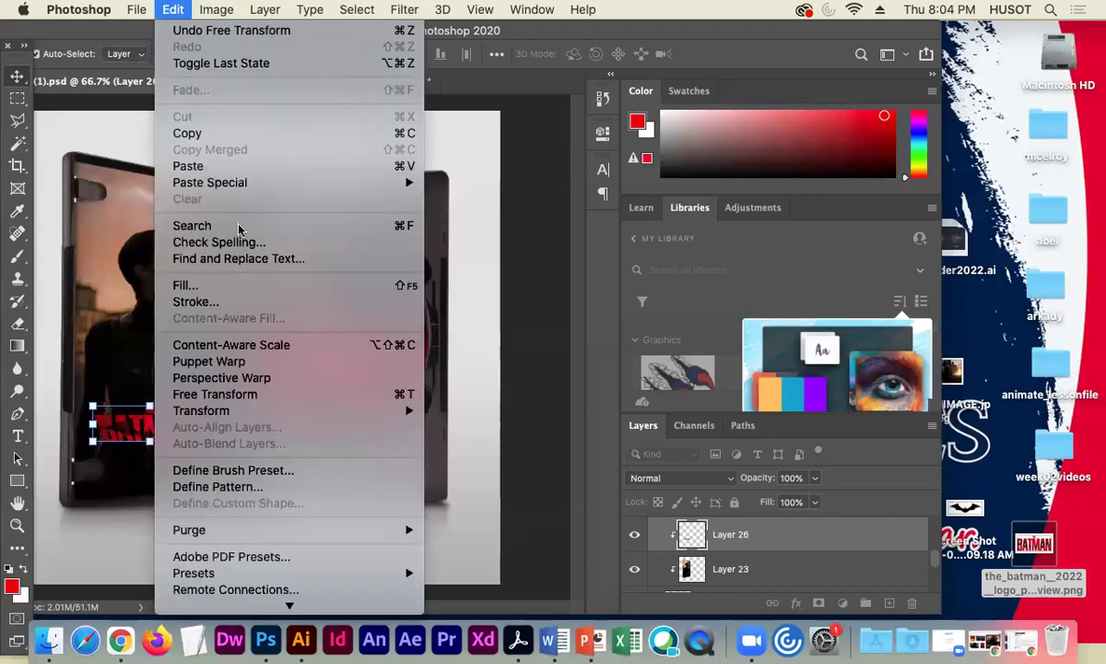
pyautogui.moveTo(348, 412)
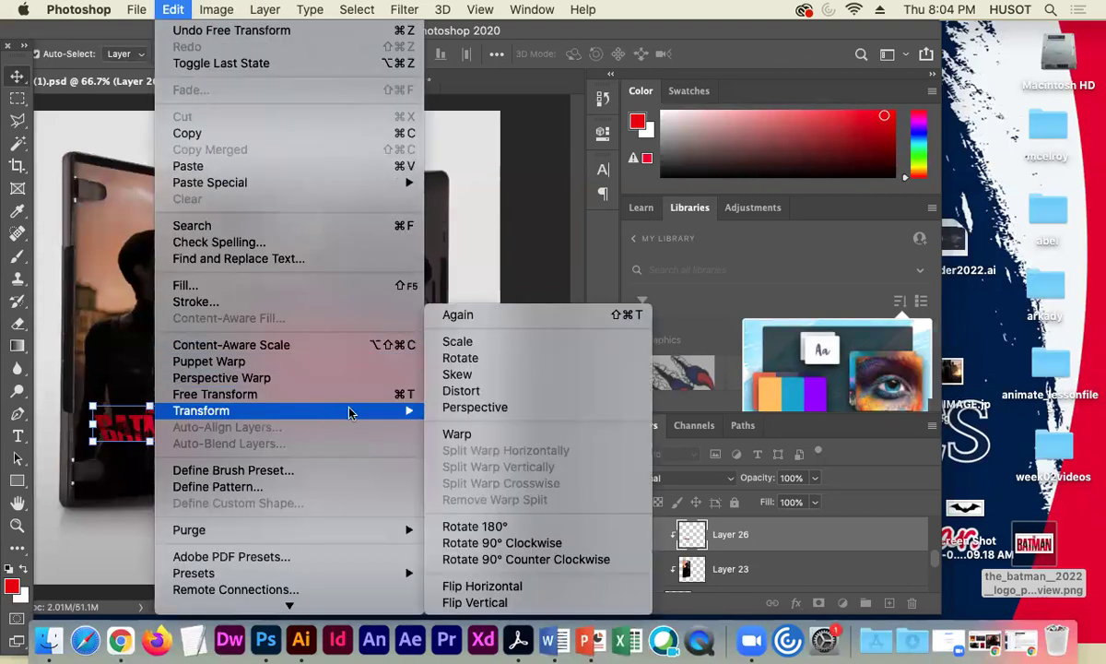
pyautogui.click(464, 394)
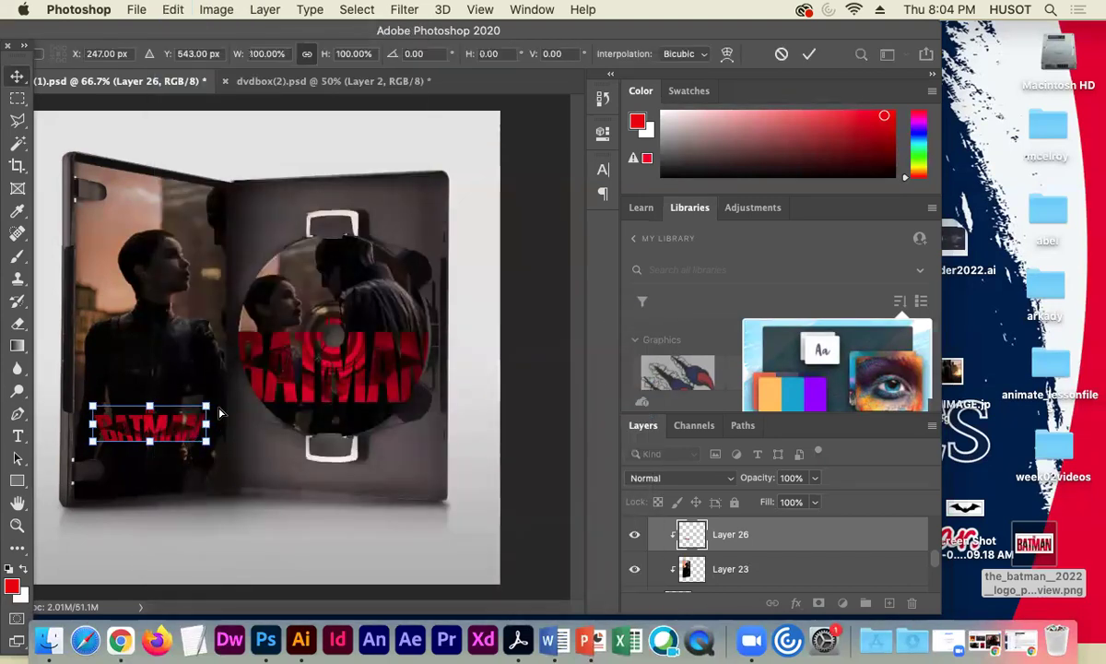
pyautogui.moveTo(210, 412)
pyautogui.mouseDown()
pyautogui.moveTo(196, 392)
pyautogui.moveTo(194, 422)
pyautogui.mouseUp()
pyautogui.moveTo(93, 443); pyautogui.dragTo(116, 456)
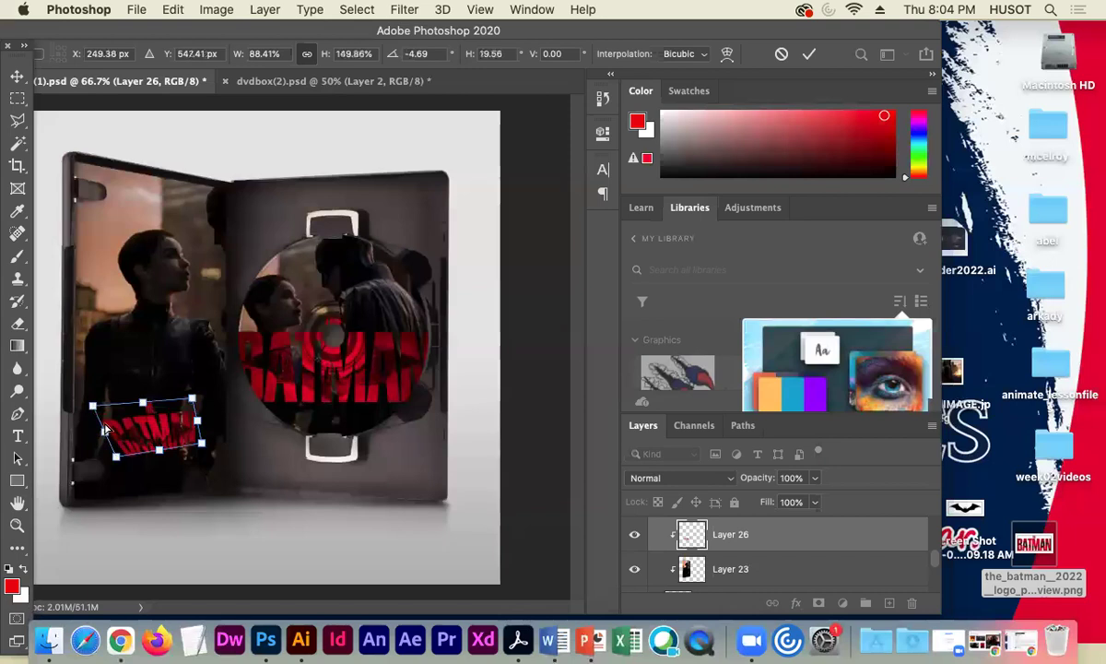
pyautogui.moveTo(96, 407); pyautogui.dragTo(111, 401)
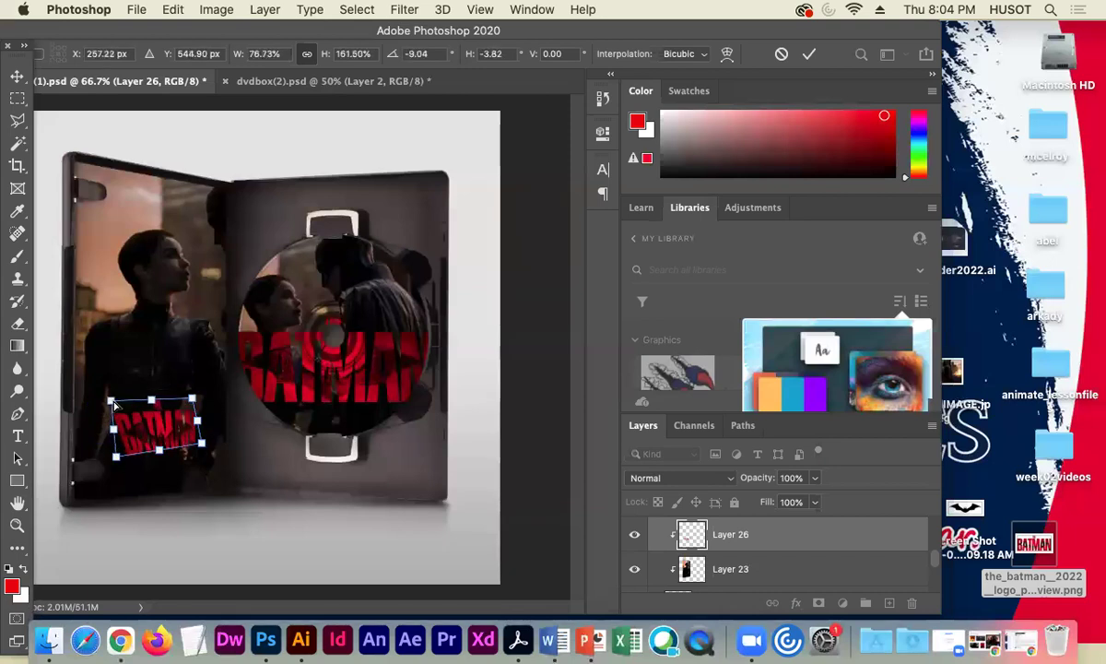
pyautogui.press('Return')
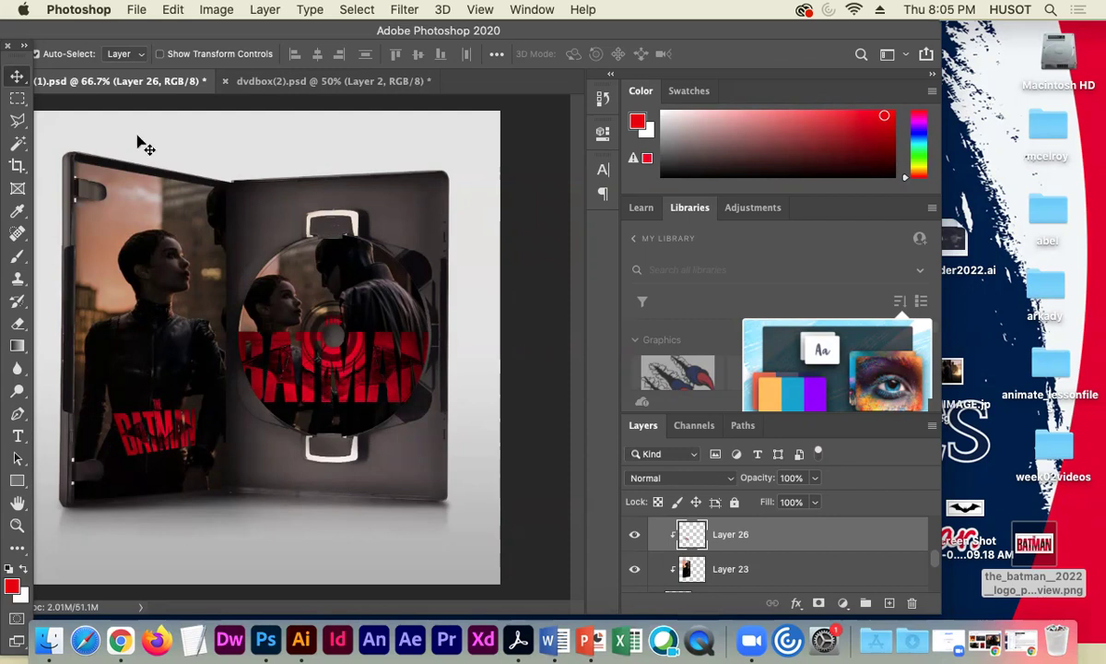
# Compare the dvdbox(2).psd cover with the open-case mockup and review the mockup's layers in an enlarged layer list.
pyautogui.click(275, 83)
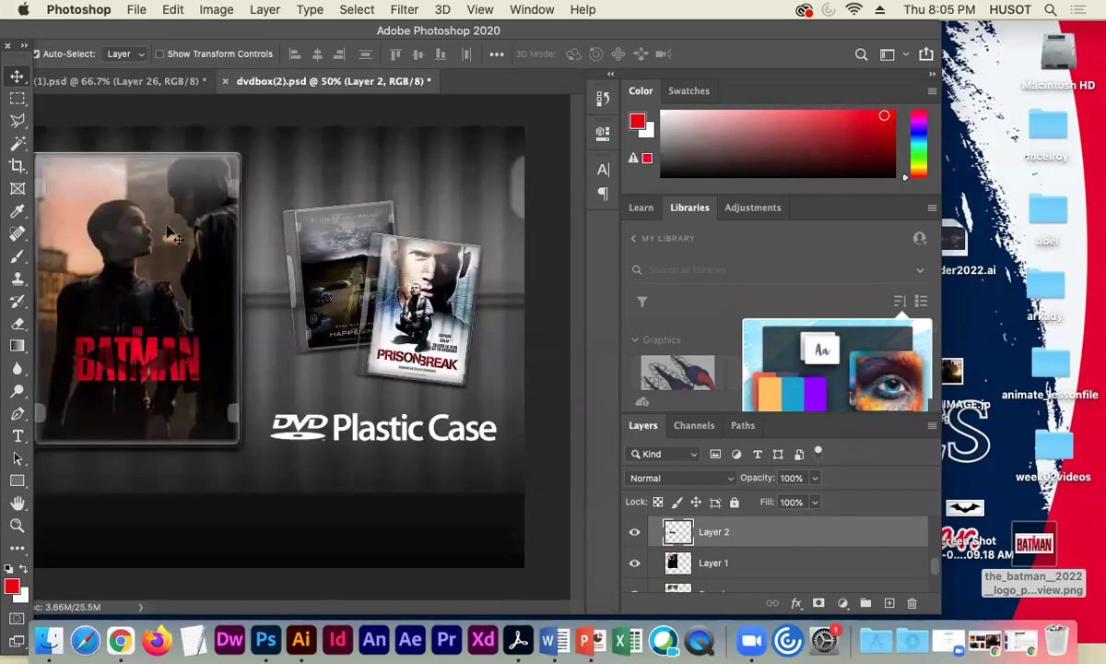
pyautogui.click(152, 81)
pyautogui.click(235, 81)
pyautogui.moveTo(160, 97)
pyautogui.mouseDown()
pyautogui.moveTo(167, 103)
pyautogui.moveTo(157, 84)
pyautogui.mouseUp()
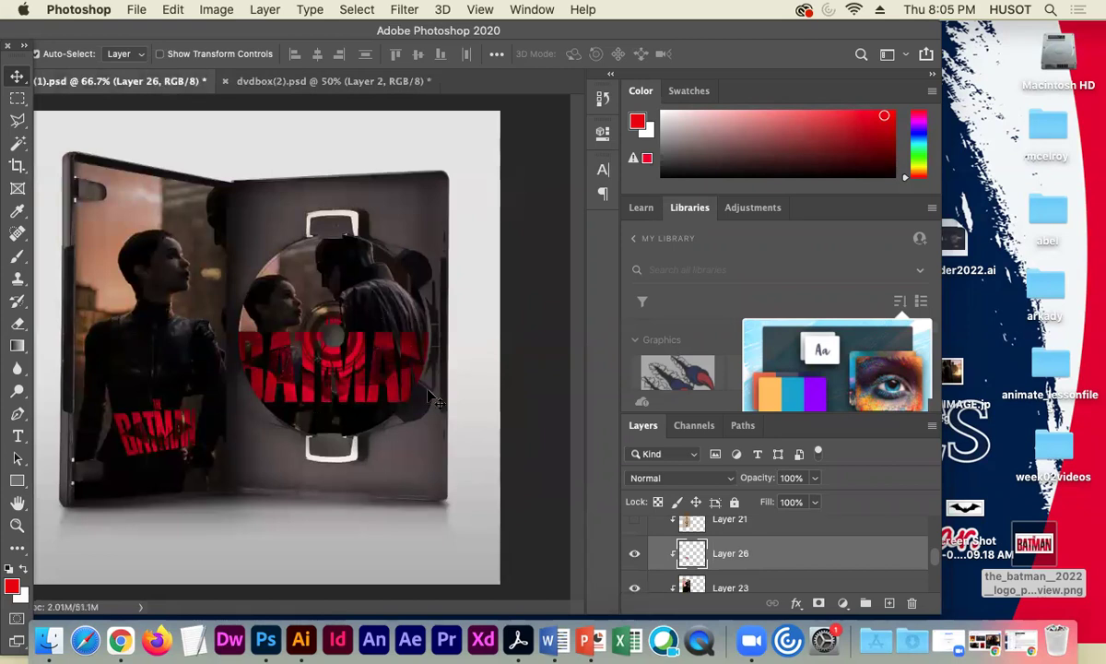
pyautogui.scroll(5, 684, 533)
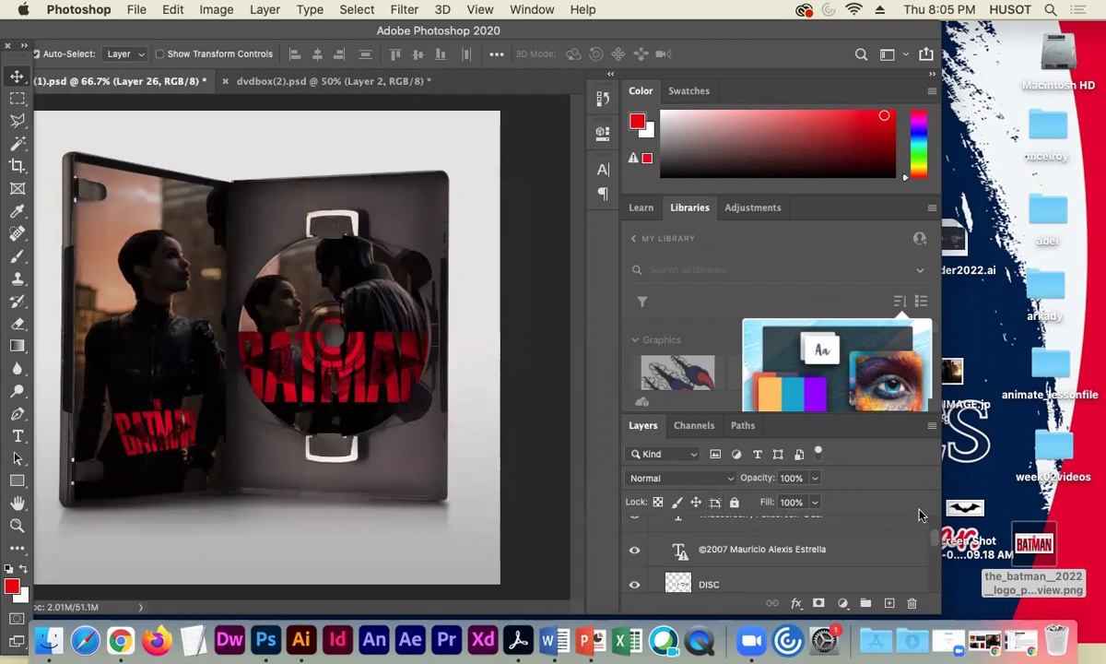
pyautogui.moveTo(877, 408); pyautogui.dragTo(877, 374)
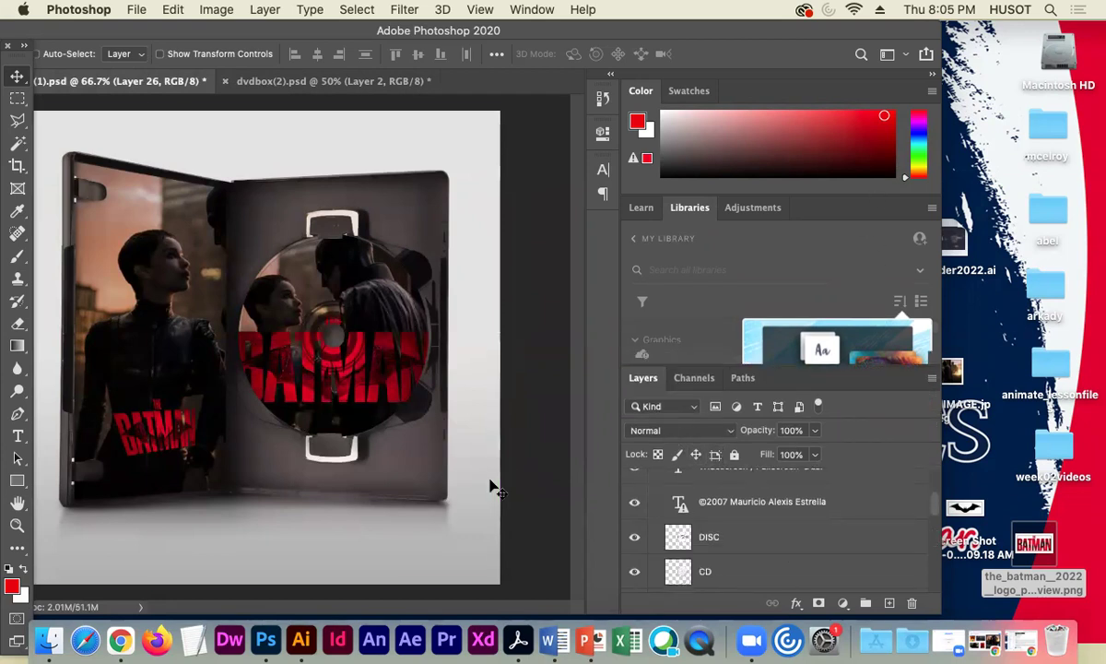
# Select the ©2007 copyright text layer on the disc and turn on its transform controls.
pyautogui.press('super')
pyautogui.press('super+equal')
pyautogui.press('super+equal')
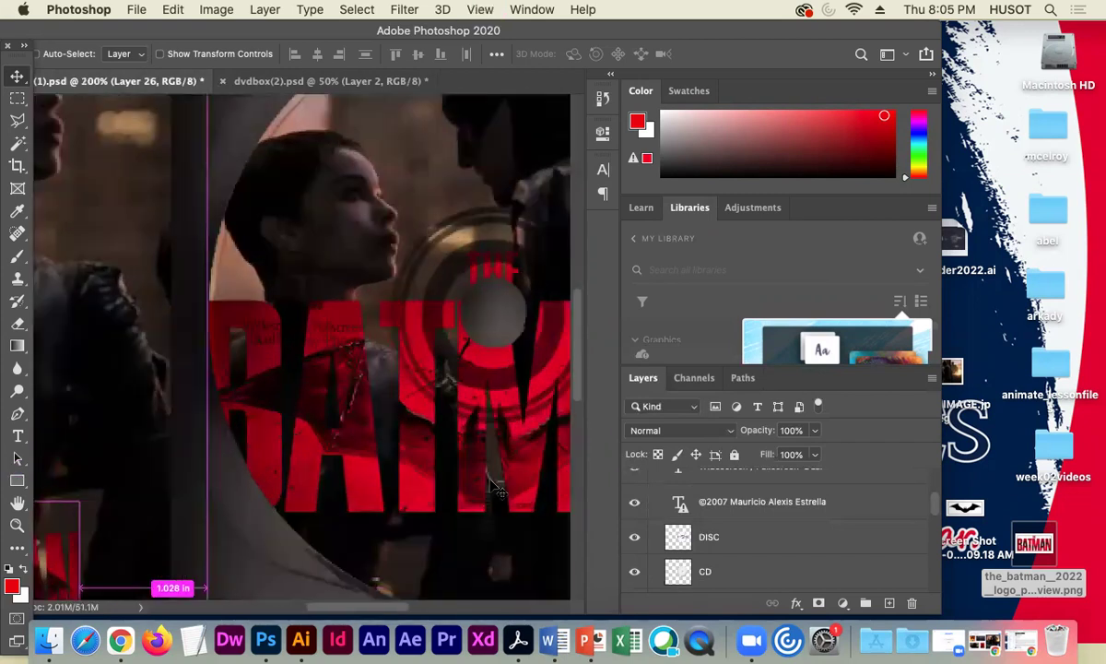
pyautogui.click(754, 507)
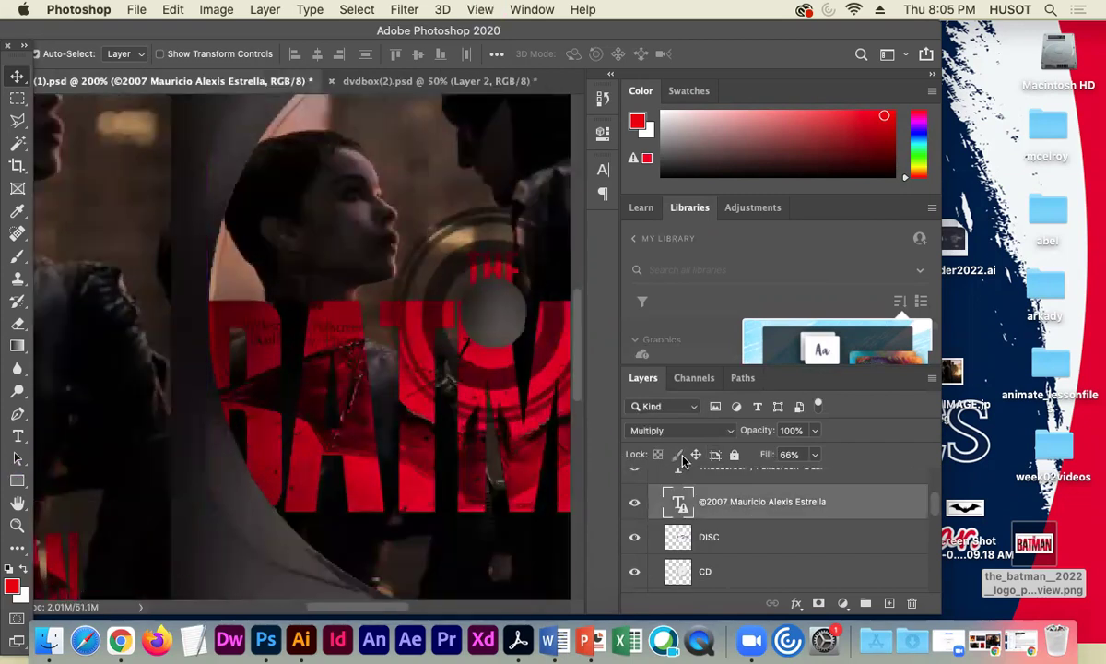
pyautogui.click(218, 57)
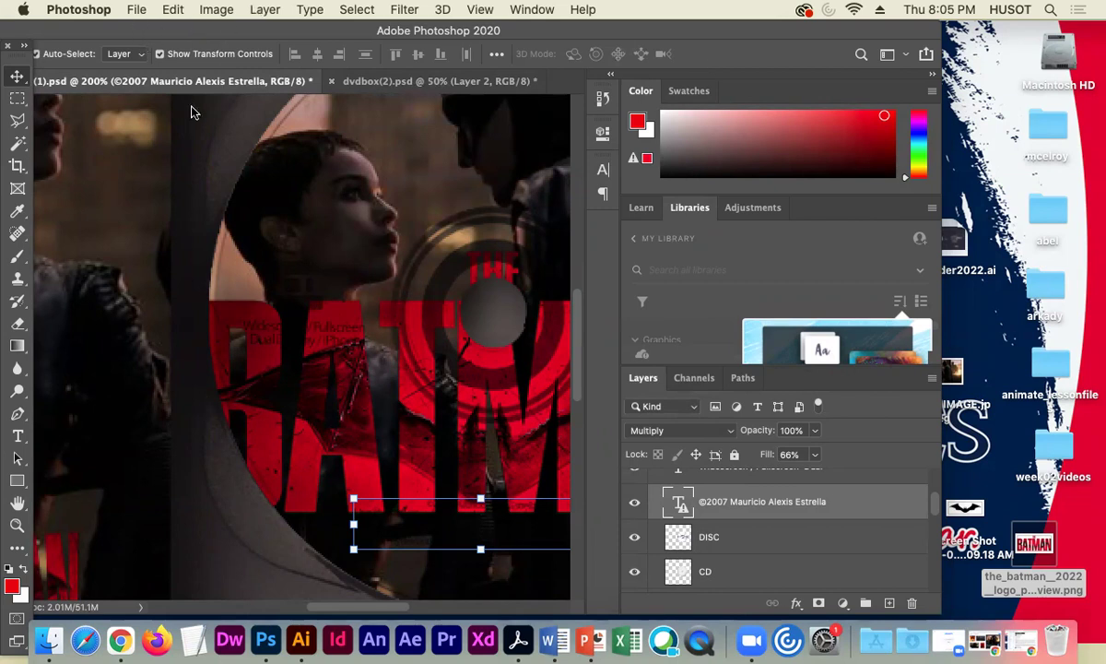
pyautogui.moveTo(135, 30); pyautogui.dragTo(197, 101)
# Change the copyright text's color to white (ffffff).
pyautogui.click(665, 242)
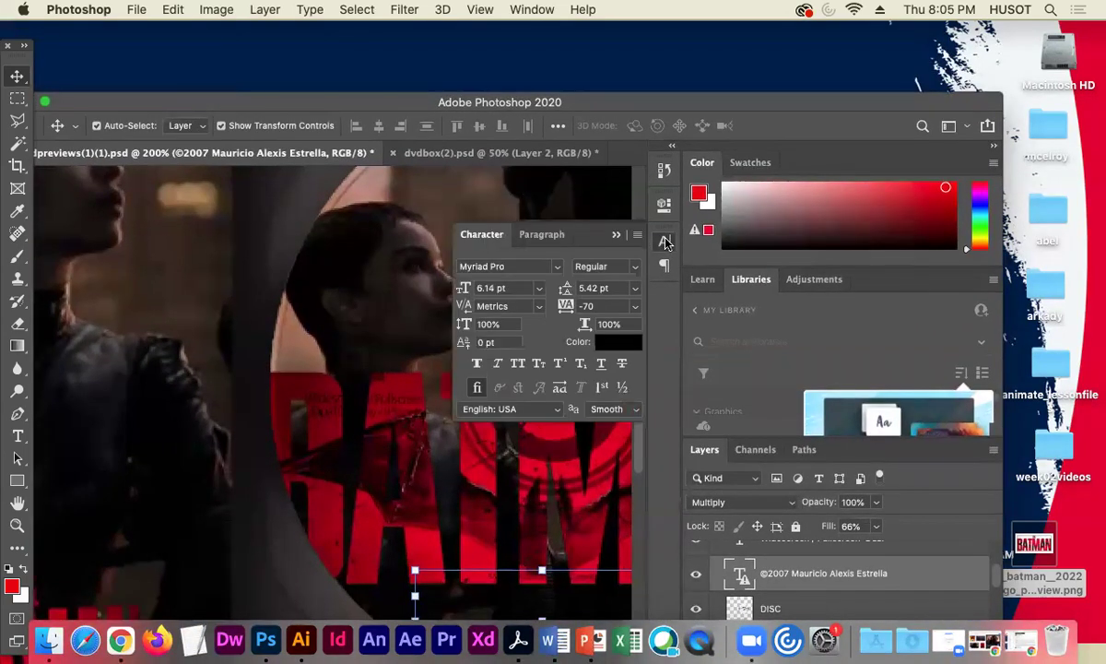
pyautogui.click(618, 342)
pyautogui.click(361, 239)
pyautogui.moveTo(360, 240); pyautogui.dragTo(271, 131)
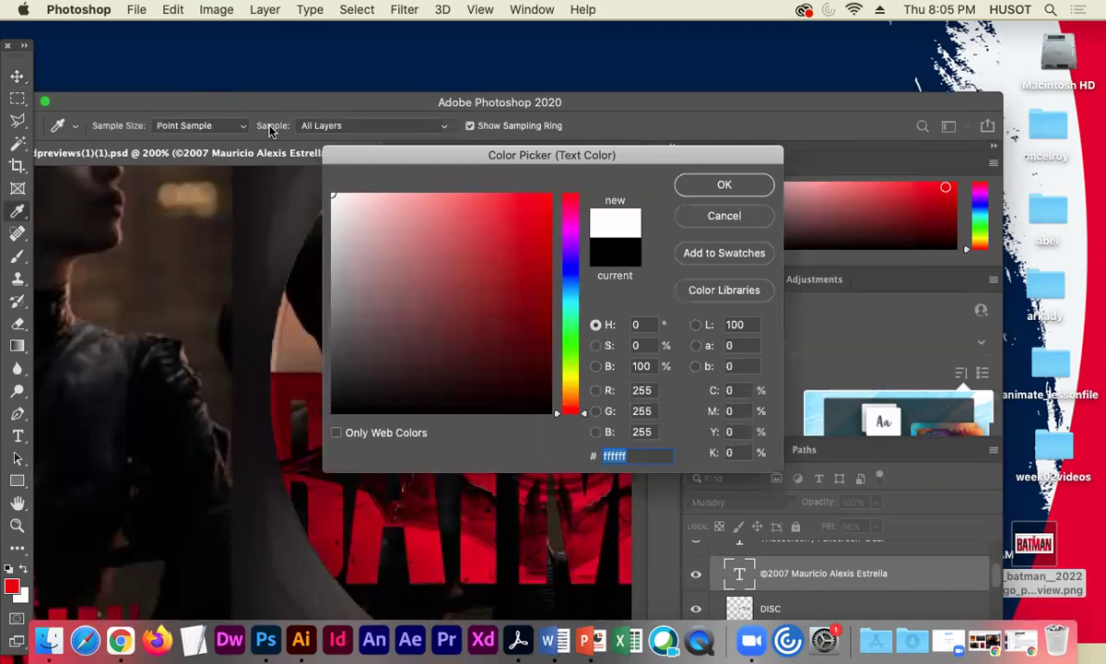
pyautogui.click(698, 188)
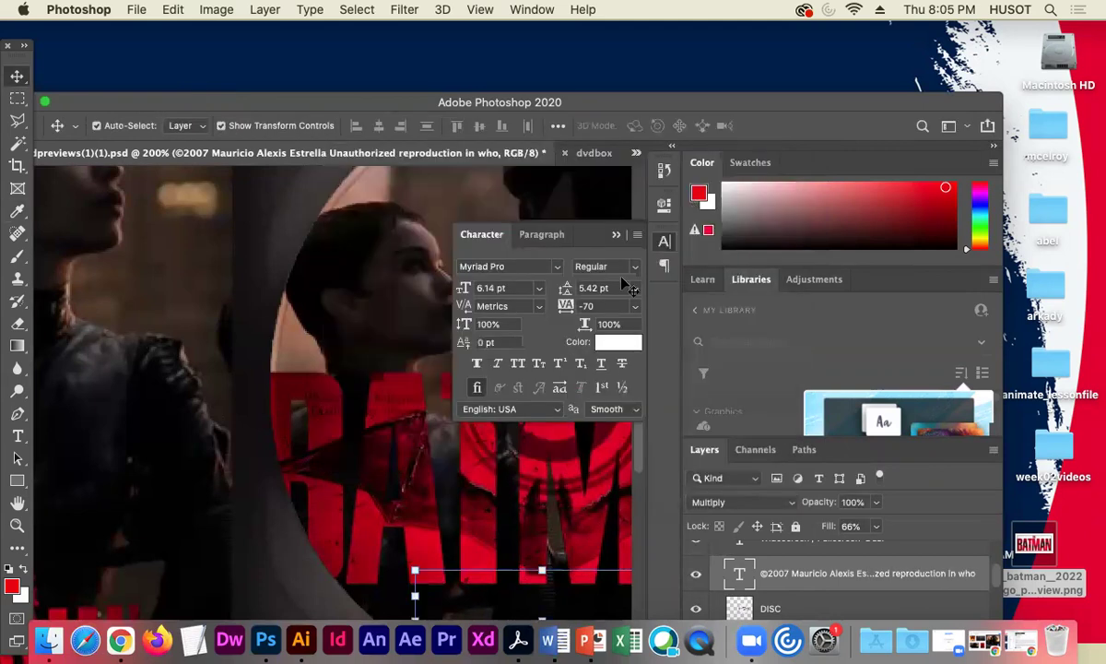
# Set the font size of the disc's copyright text to 18 pt.
pyautogui.scroll(3, 994, 578)
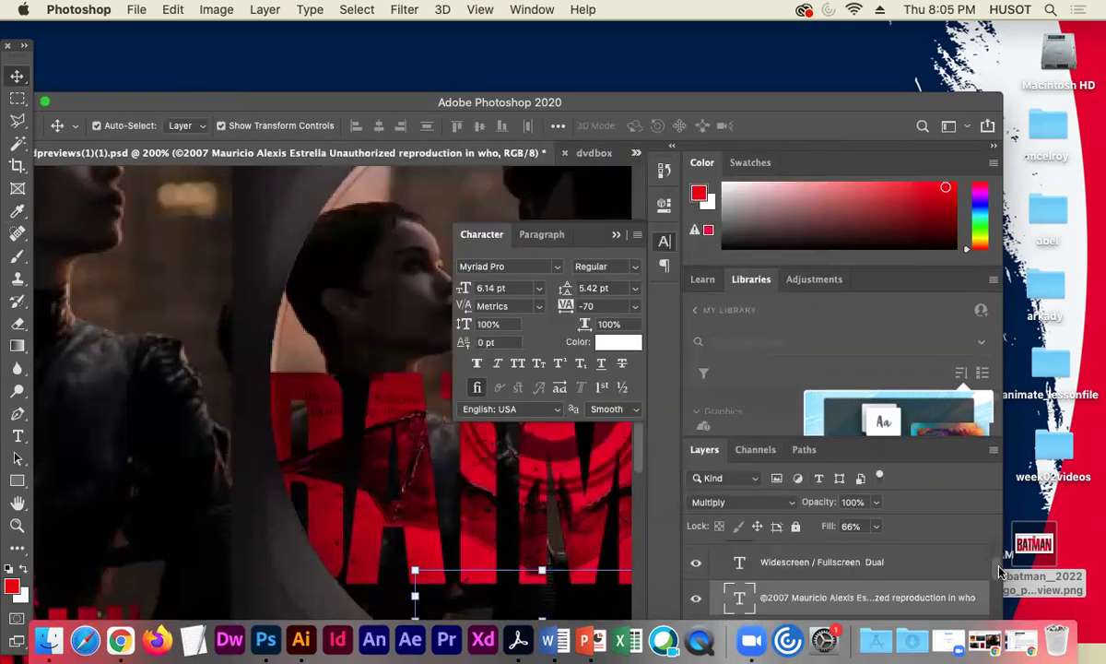
pyautogui.scroll(-1, 990, 564)
pyautogui.scroll(-2, 992, 564)
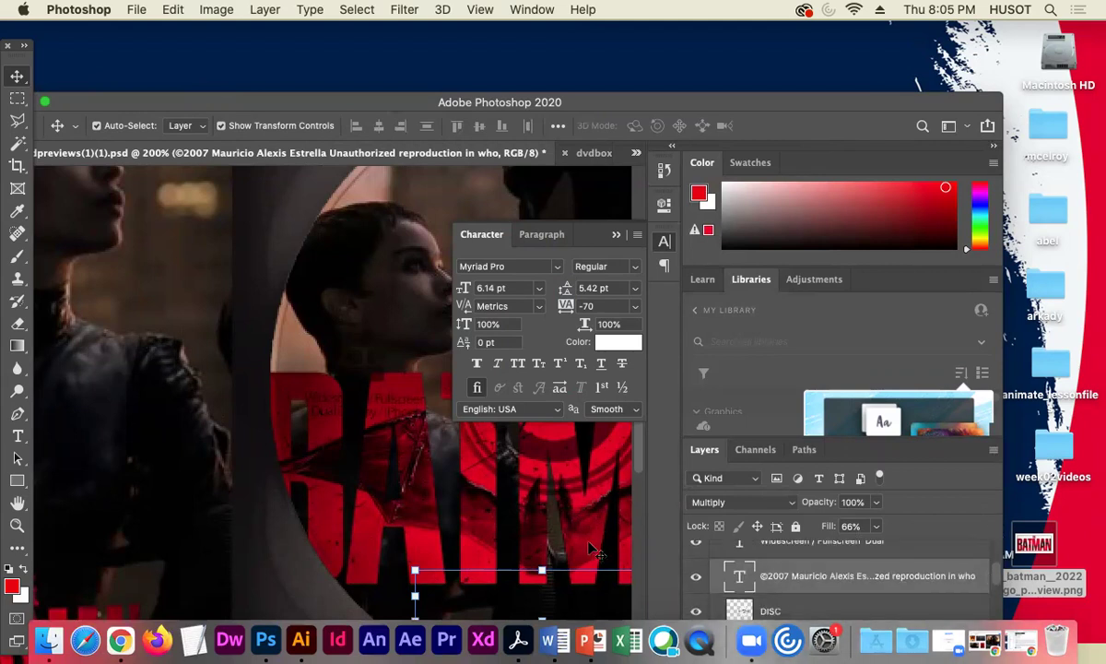
pyautogui.press('super+minus')
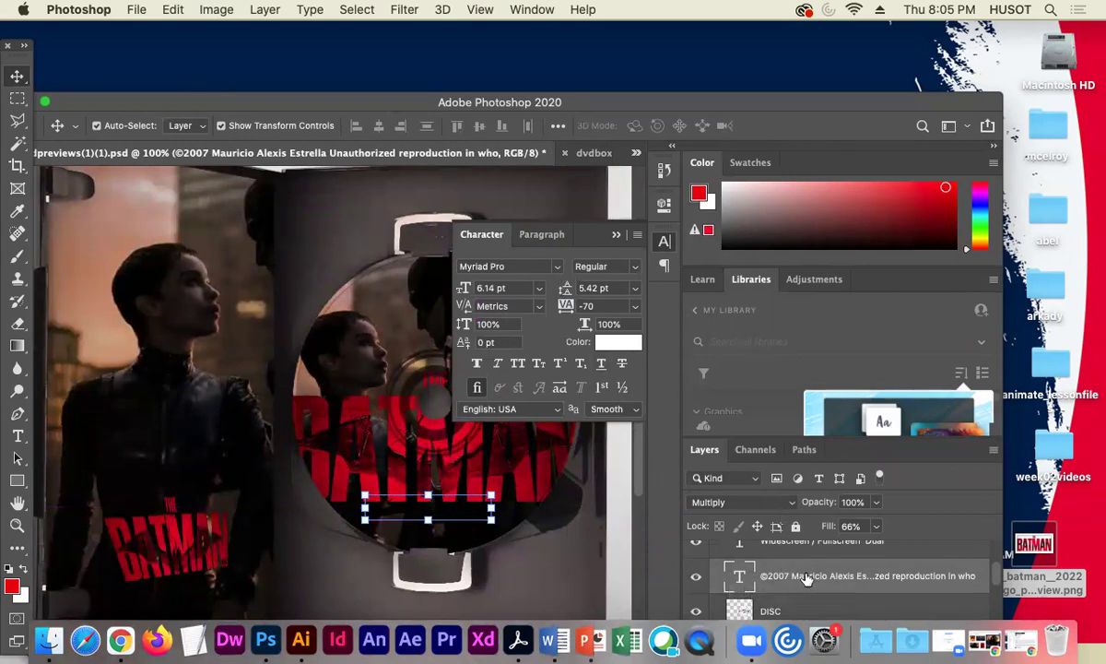
pyautogui.scroll(-4, 738, 602)
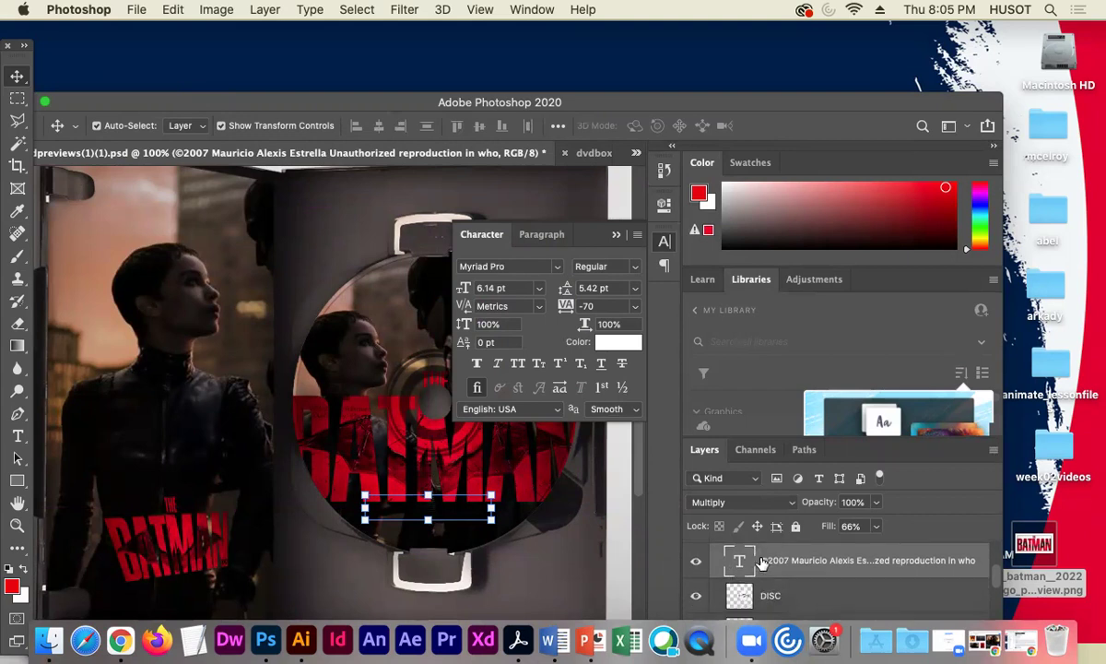
pyautogui.scroll(2, 762, 565)
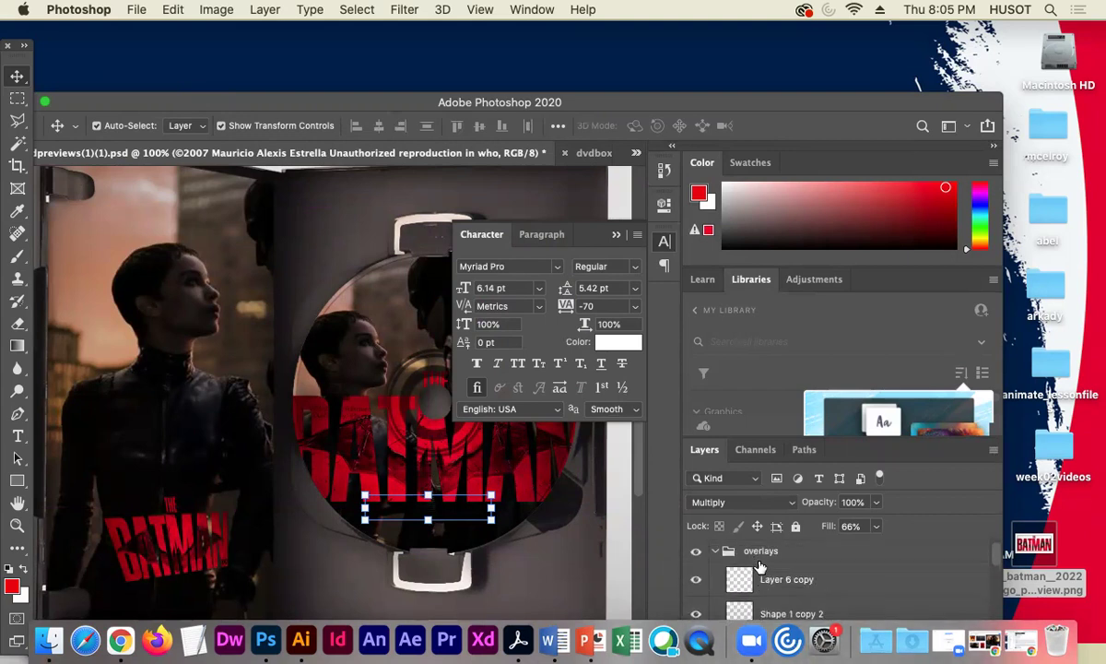
pyautogui.scroll(-2, 762, 567)
pyautogui.scroll(-5, 761, 567)
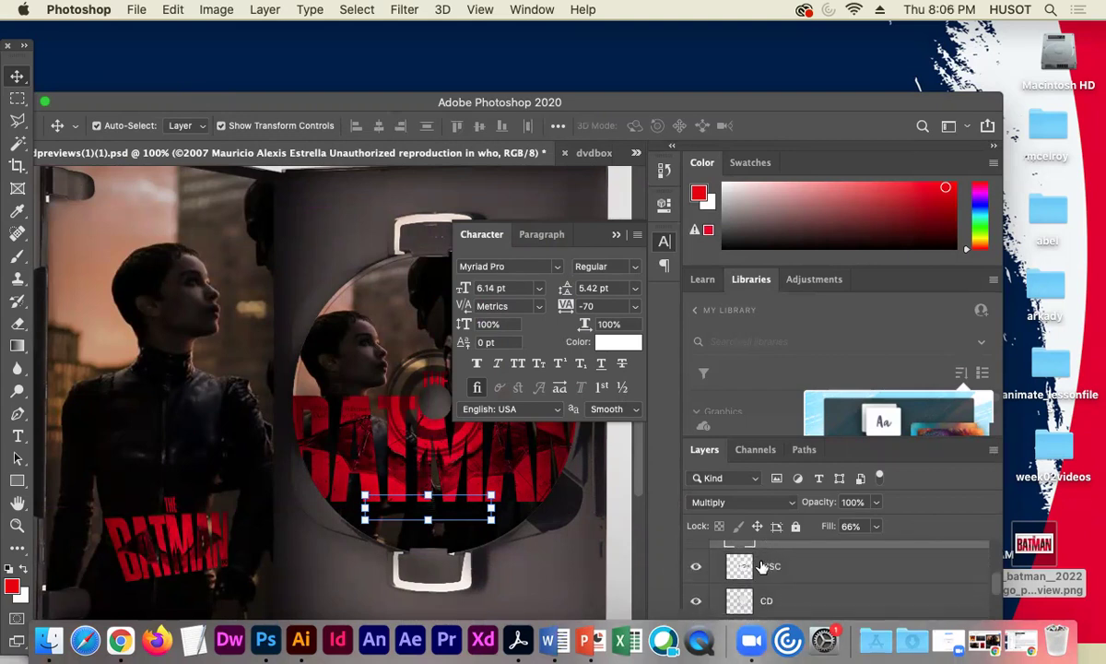
pyautogui.click(541, 289)
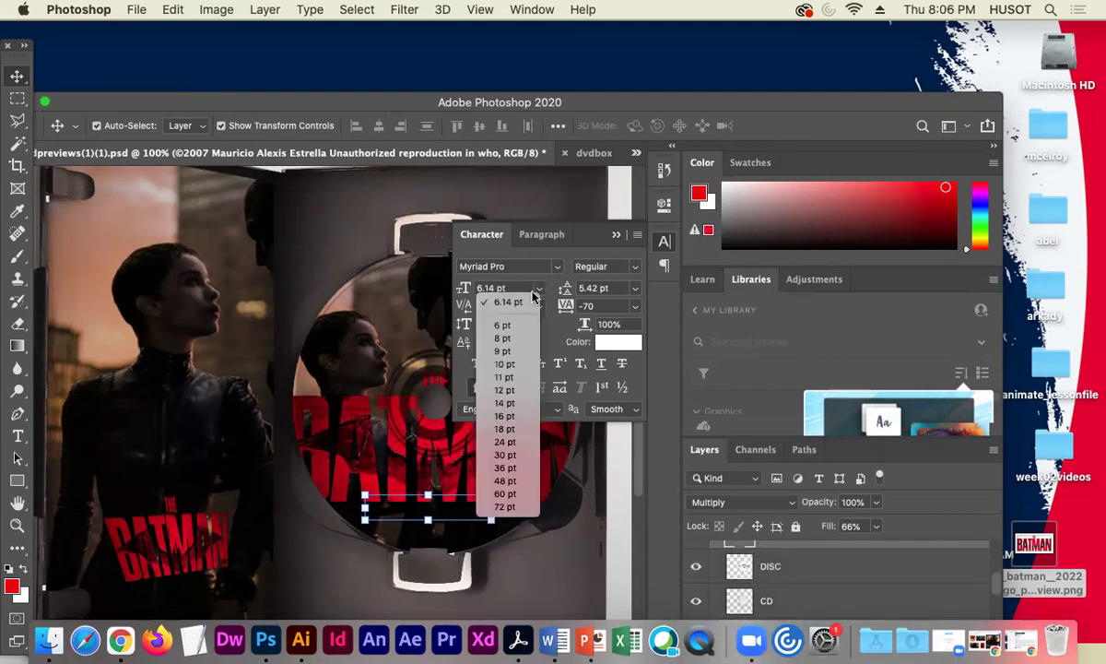
pyautogui.click(511, 430)
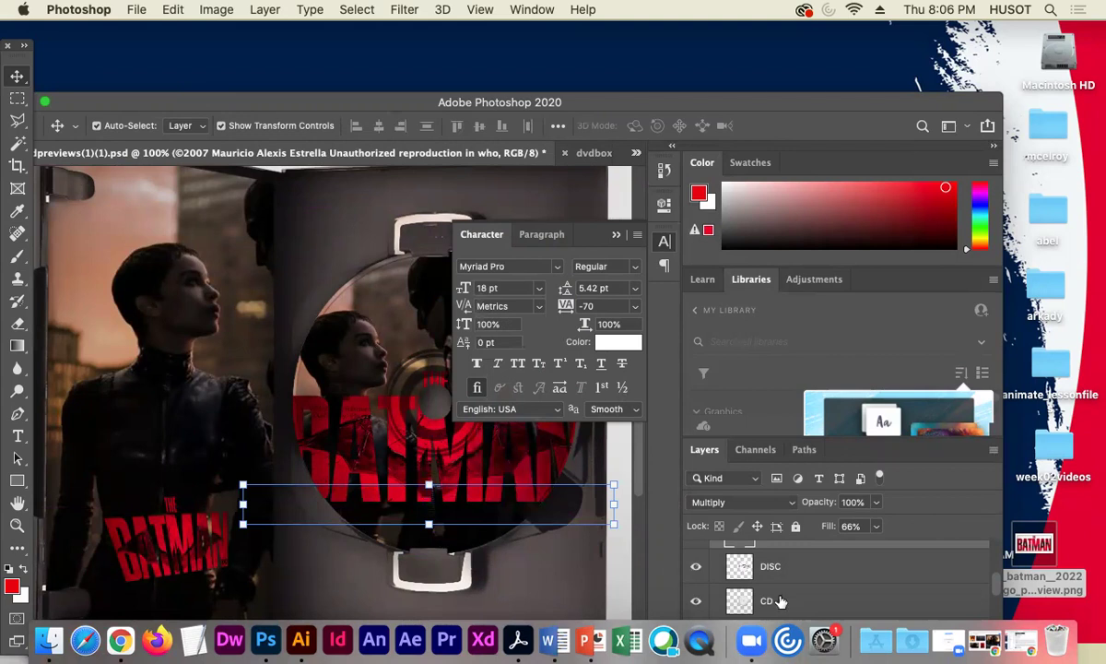
# Collapse the CUSTOM ART group and close the Libraries, Learn and Adjustments panels to make room for the layer list.
pyautogui.scroll(-3, 791, 577)
pyautogui.scroll(3, 791, 577)
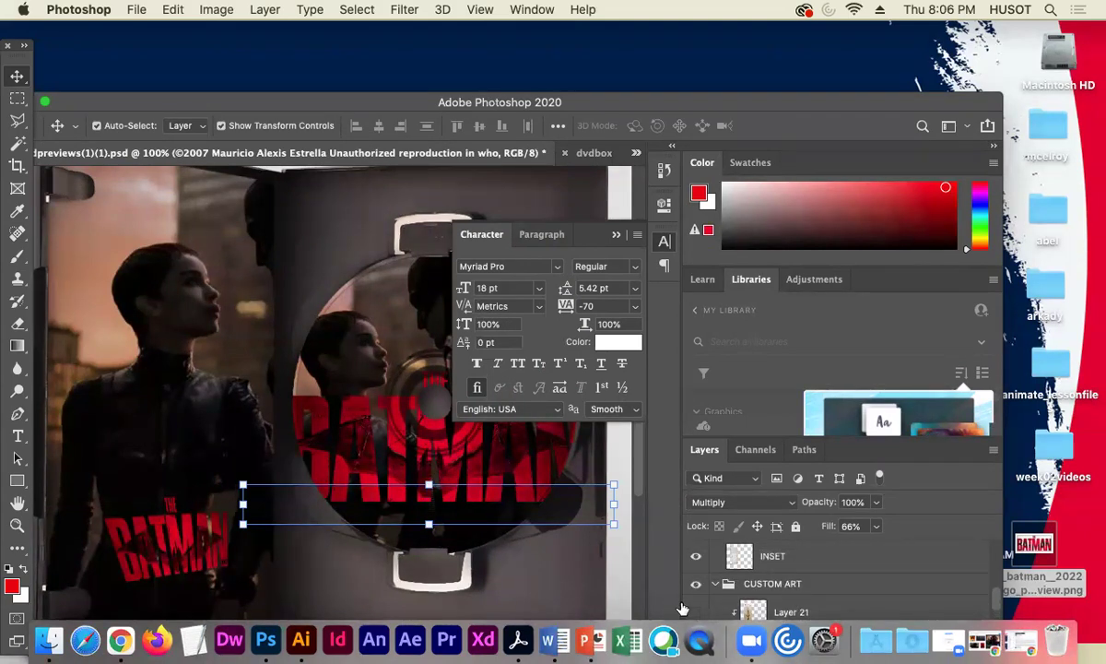
pyautogui.click(715, 575)
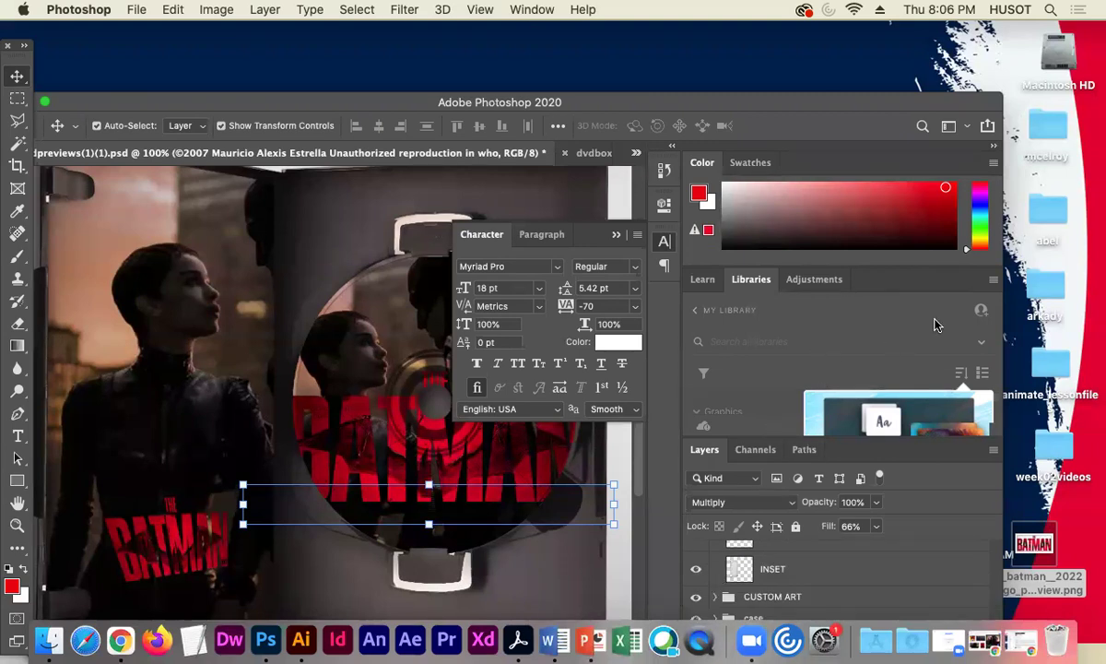
pyautogui.click(993, 279)
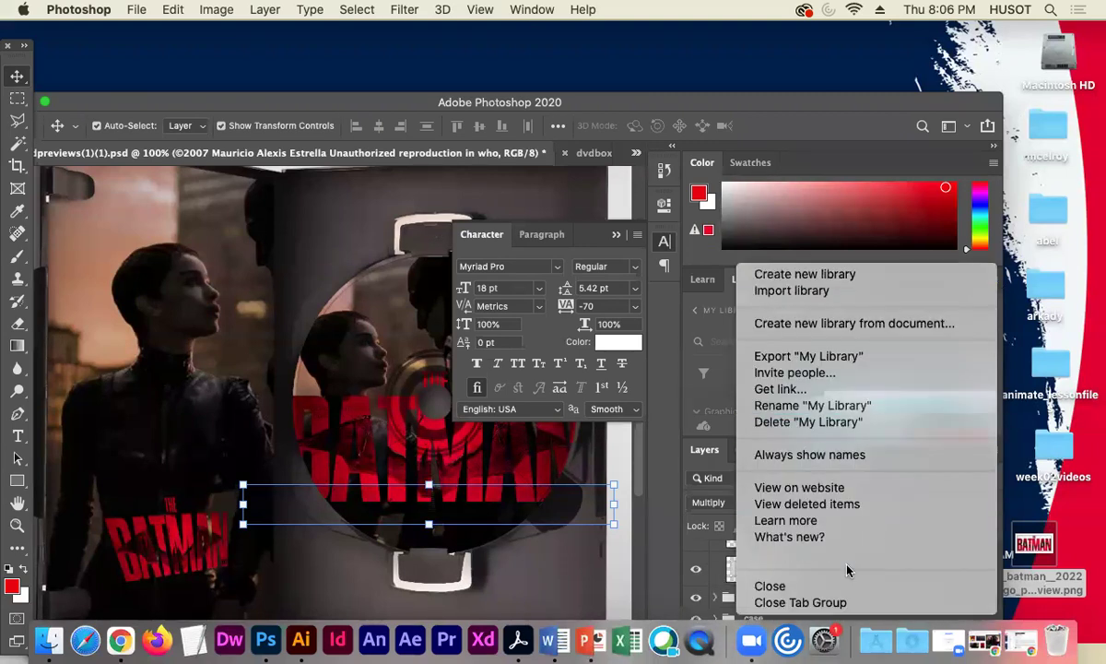
pyautogui.click(815, 585)
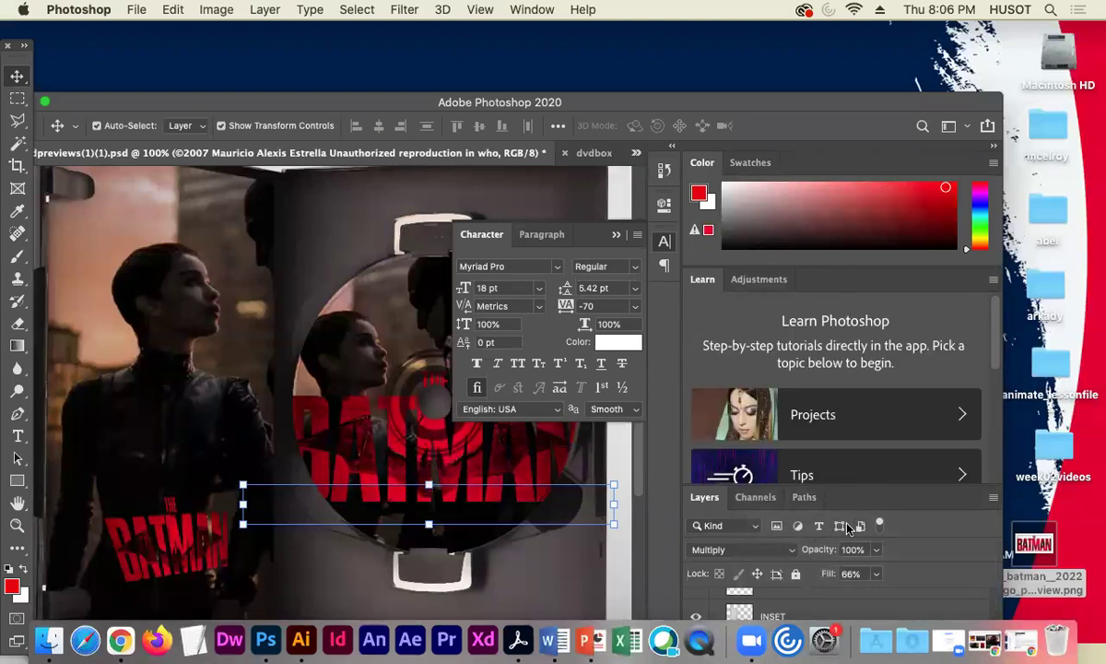
pyautogui.click(991, 282)
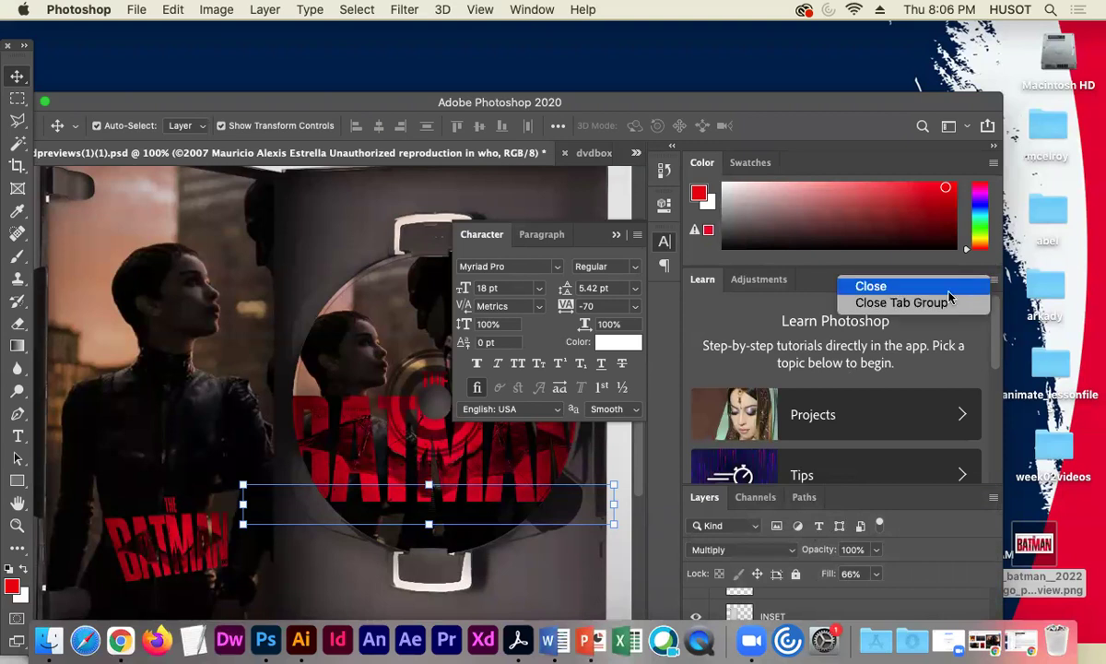
pyautogui.click(885, 304)
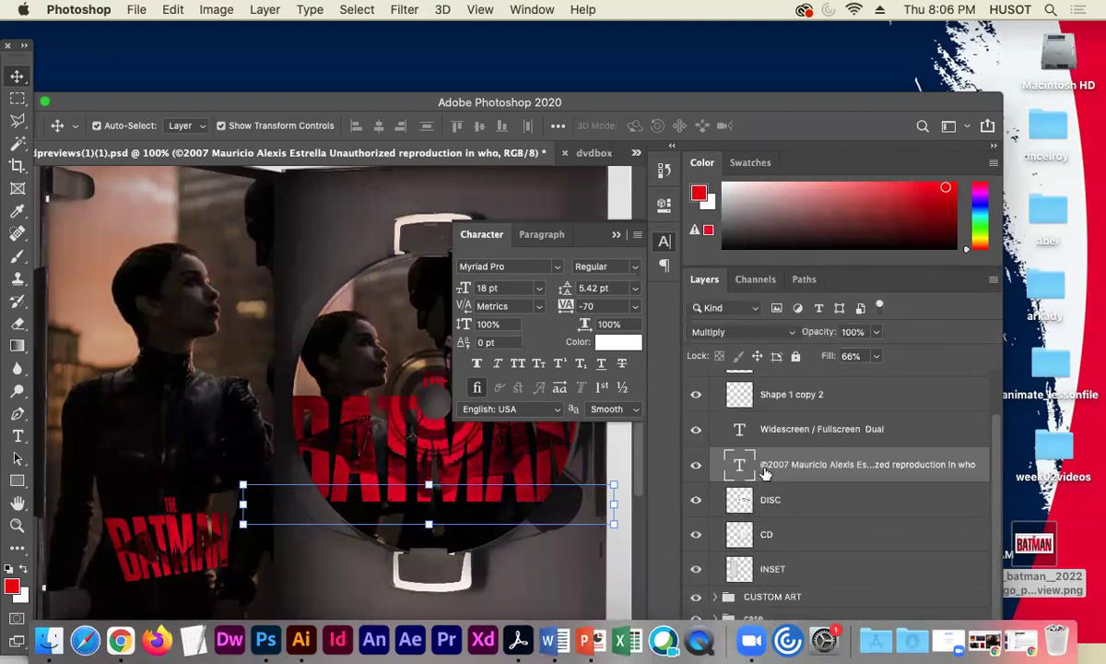
# Raise the copyright text layer's fill to 100%.
pyautogui.scroll(3, 768, 476)
pyautogui.click(876, 356)
pyautogui.moveTo(876, 380); pyautogui.dragTo(960, 383)
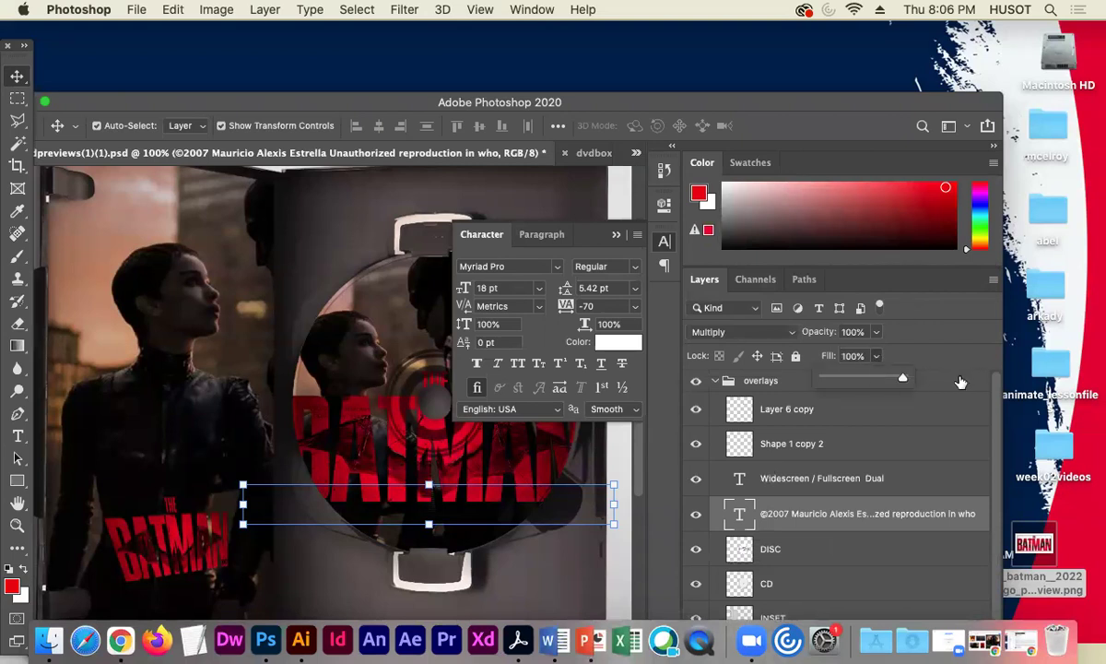
# Collapse the overlays group and compare the mockup with the CUSTOM ART and overlays groups hidden and shown.
pyautogui.click(805, 493)
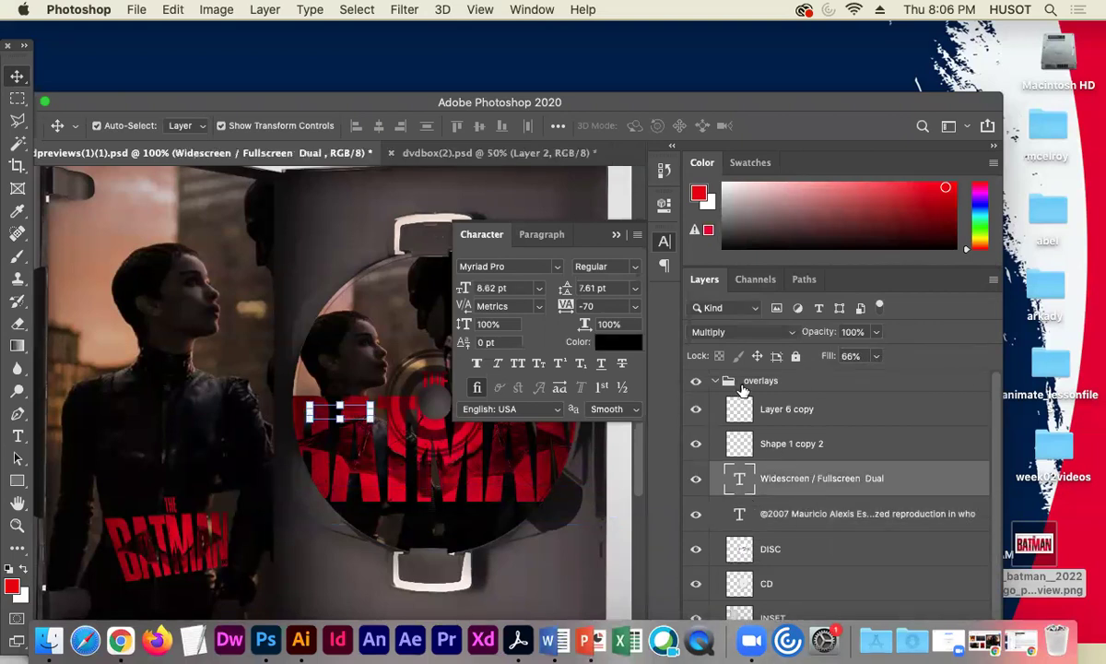
pyautogui.click(715, 382)
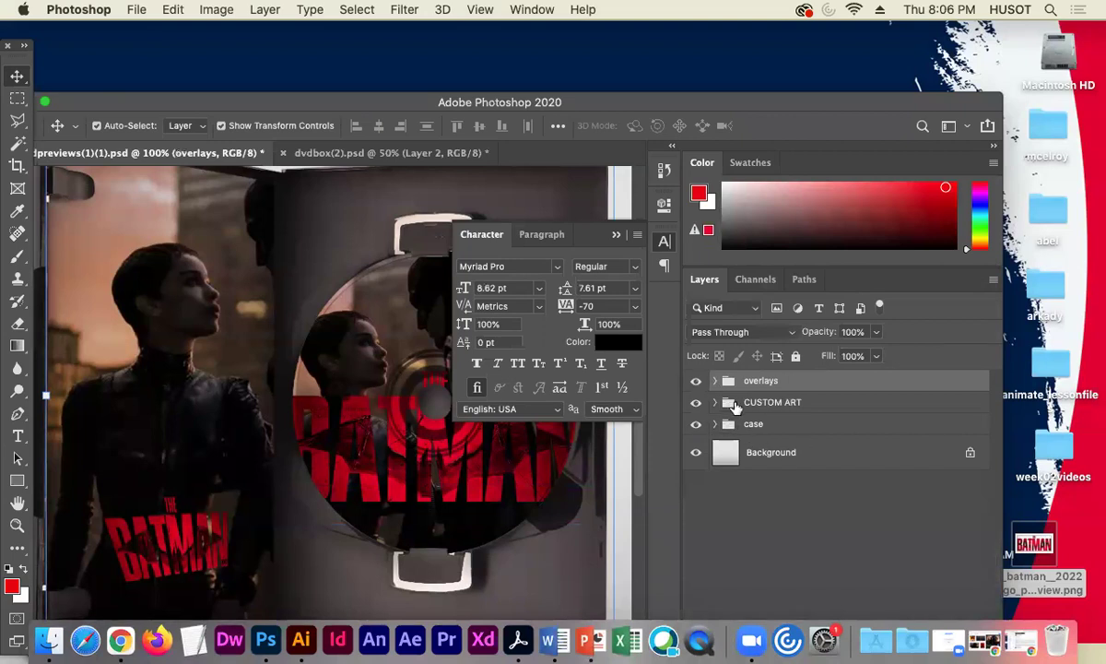
pyautogui.click(696, 403)
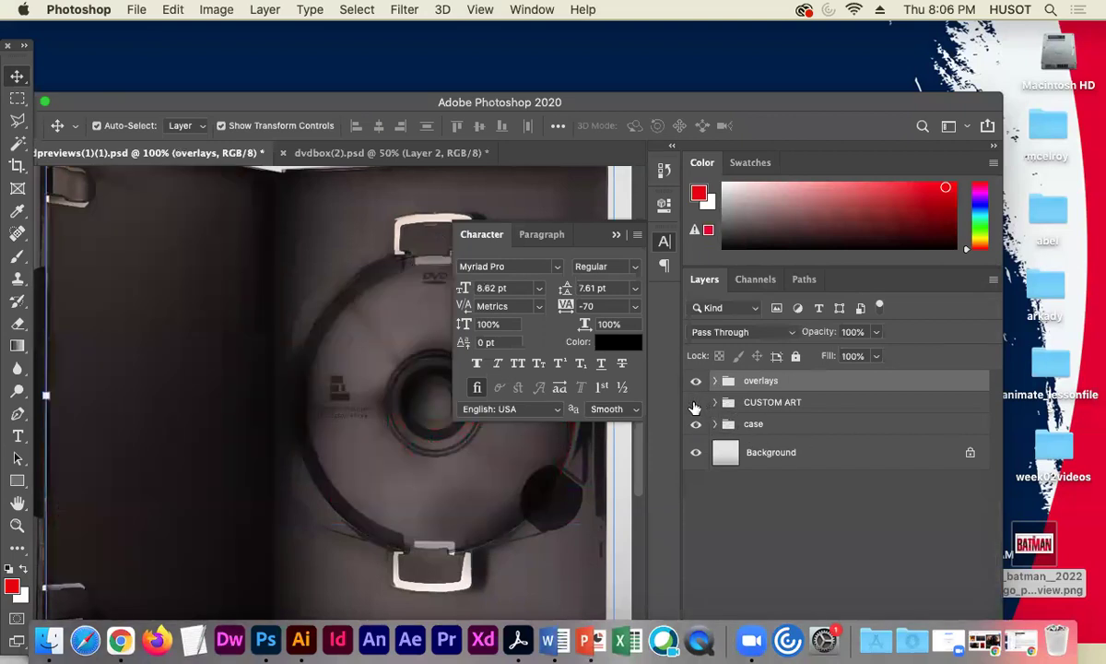
pyautogui.click(697, 380)
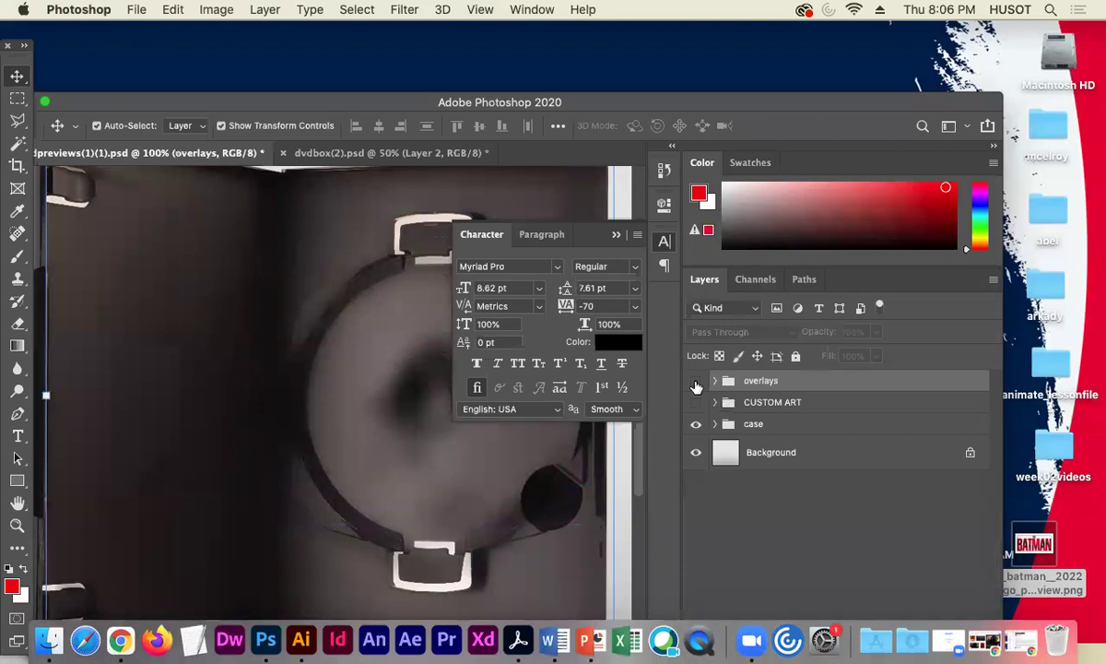
pyautogui.click(696, 402)
pyautogui.click(696, 381)
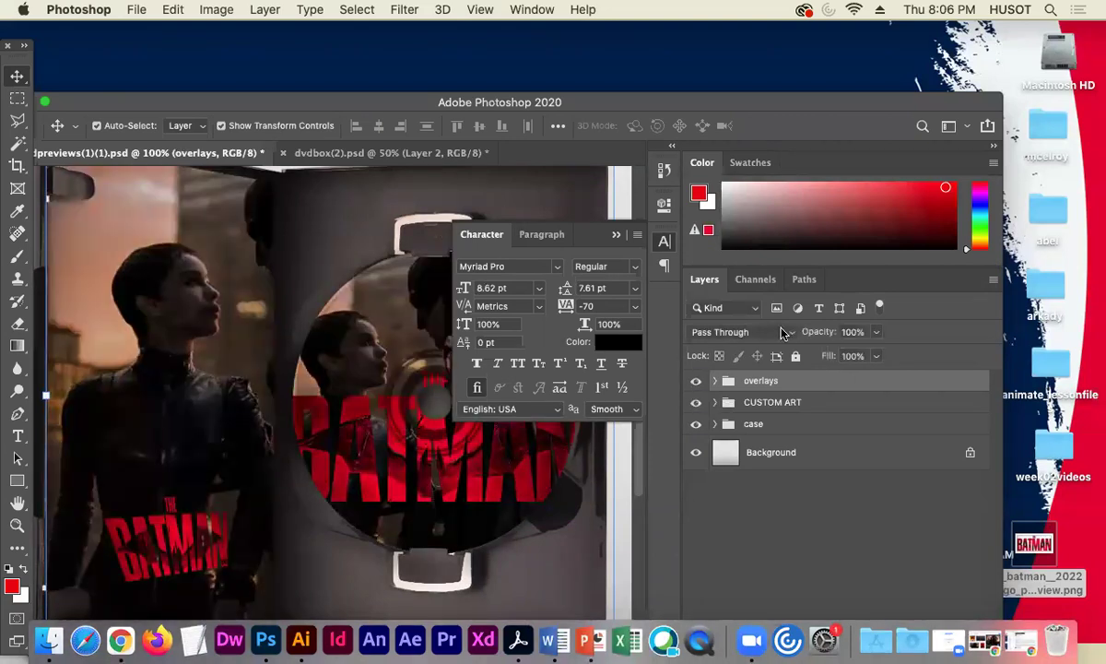
# Set the overlays group's blend mode to Normal and check its effect by hiding and showing the group.
pyautogui.click(742, 332)
pyautogui.click(737, 349)
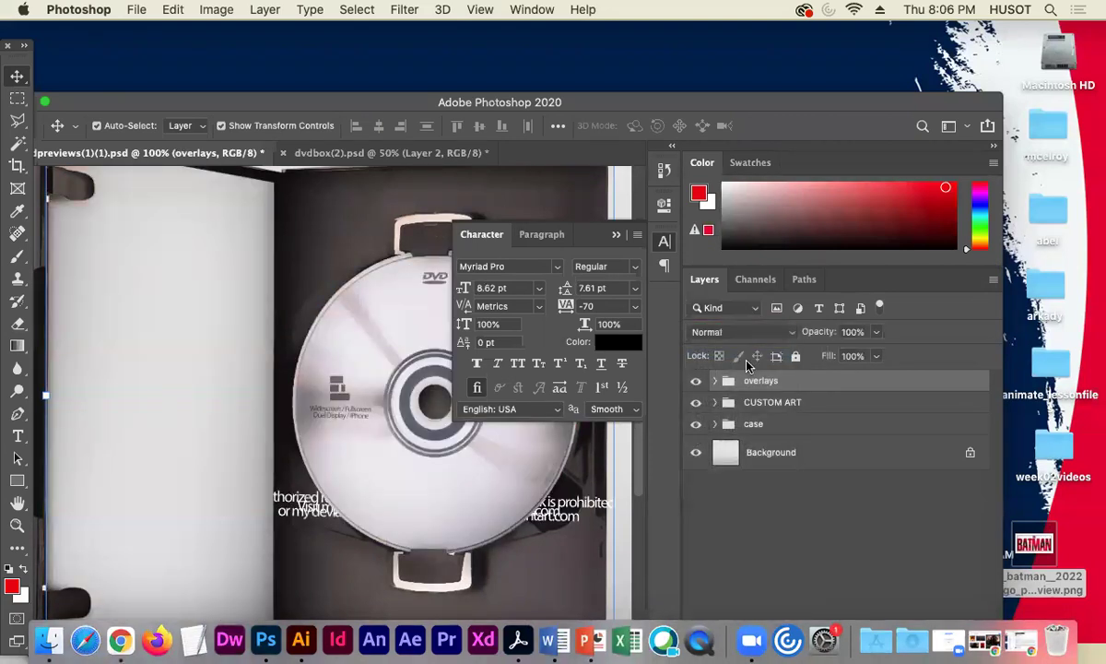
pyautogui.click(696, 386)
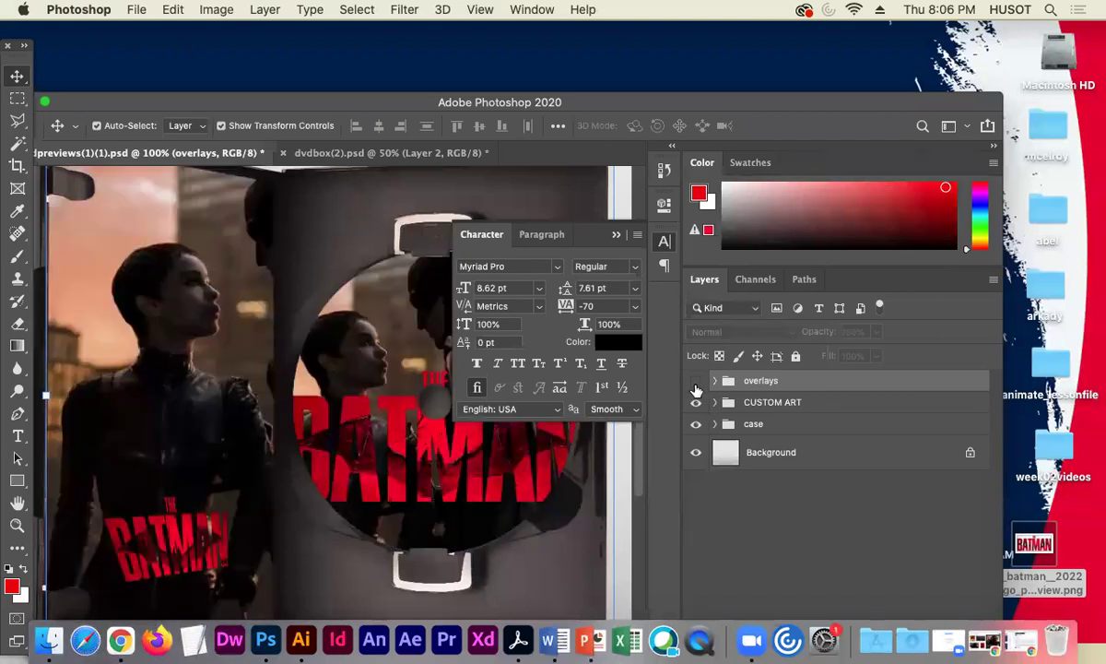
pyautogui.click(698, 381)
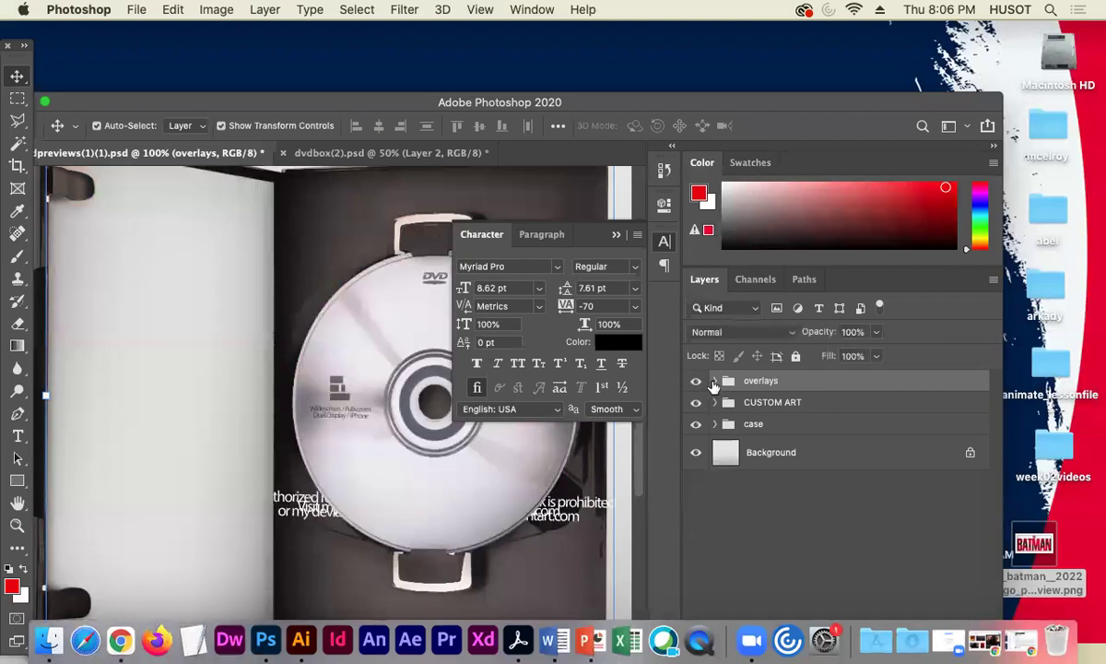
# Expand the overlays group and check what Layer 6 copy, Shape 1 copy 2 and the copyright text contribute by toggling their visibility.
pyautogui.click(716, 381)
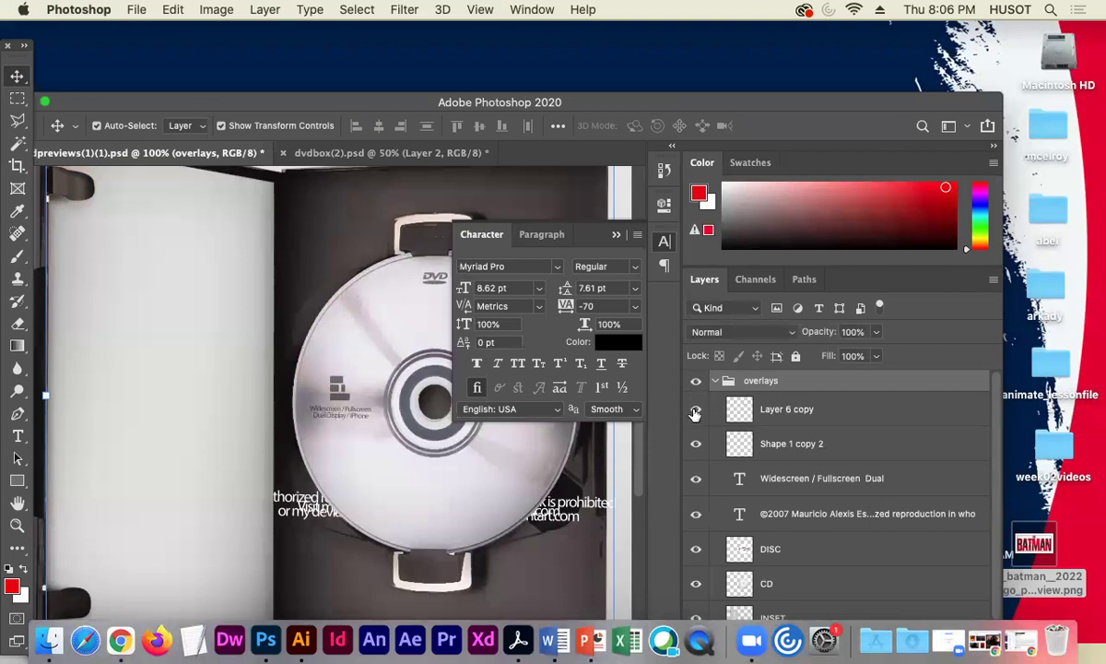
pyautogui.click(696, 409)
pyautogui.click(697, 444)
pyautogui.click(696, 444)
pyautogui.scroll(-1, 703, 501)
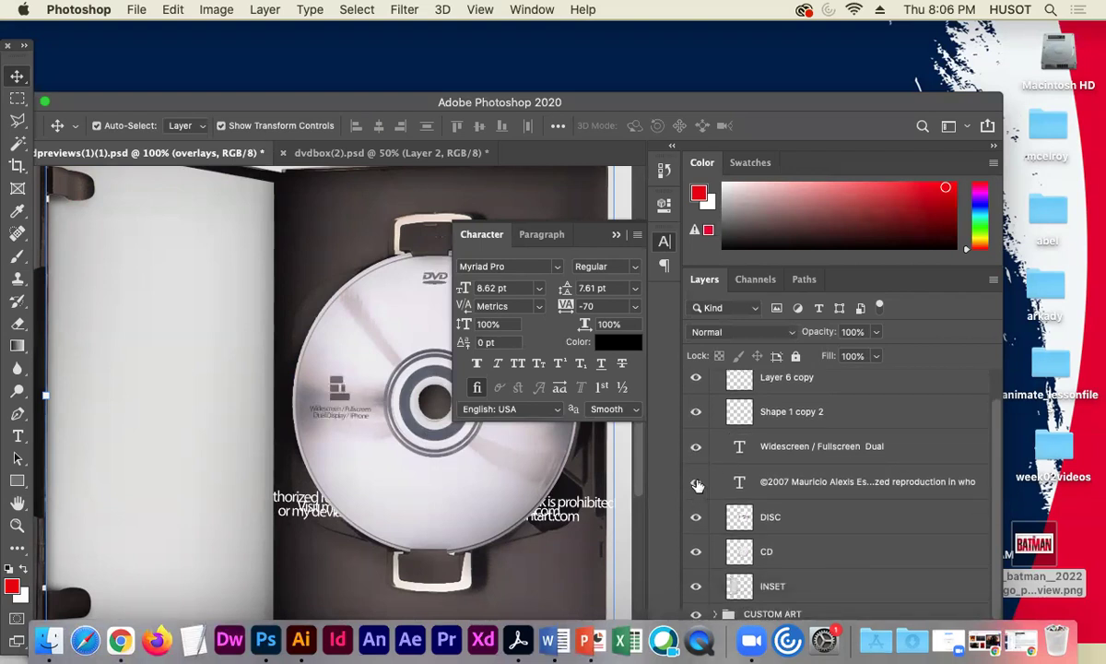
pyautogui.click(698, 487)
pyautogui.click(698, 485)
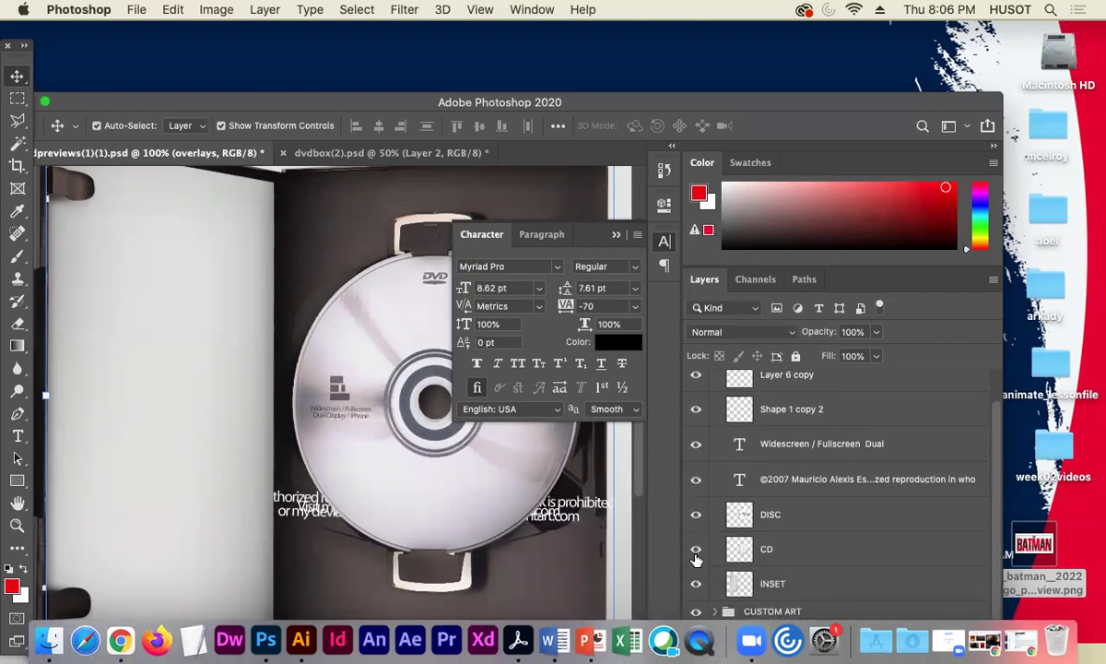
# Hide the CD and DISC layers in the overlays group.
pyautogui.click(696, 553)
pyautogui.click(697, 514)
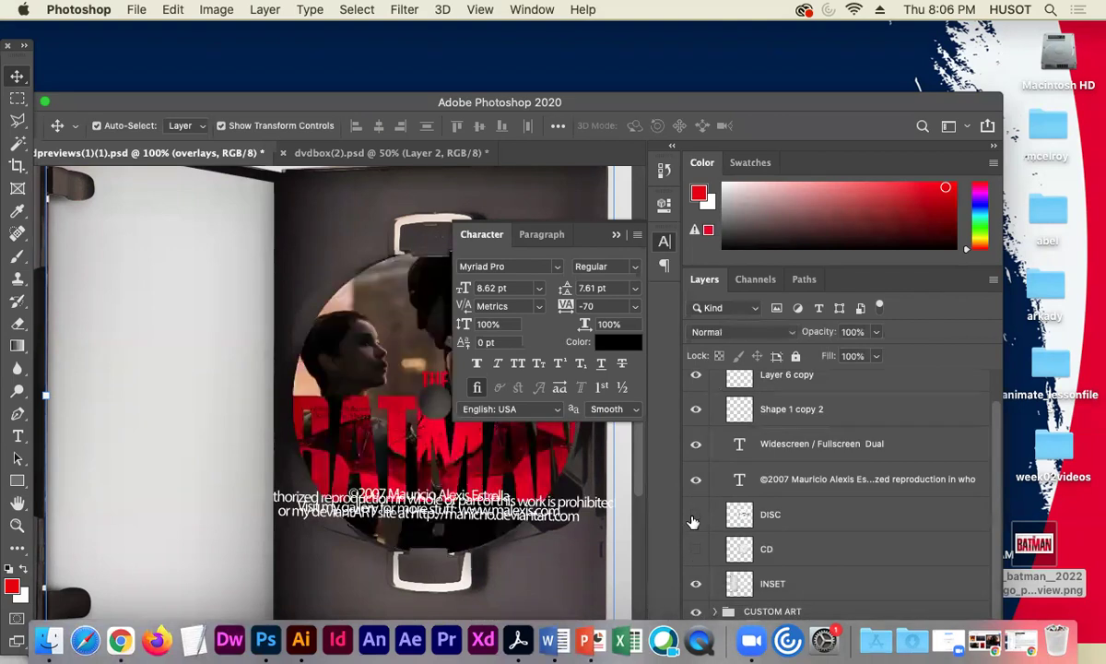
pyautogui.scroll(-1, 775, 517)
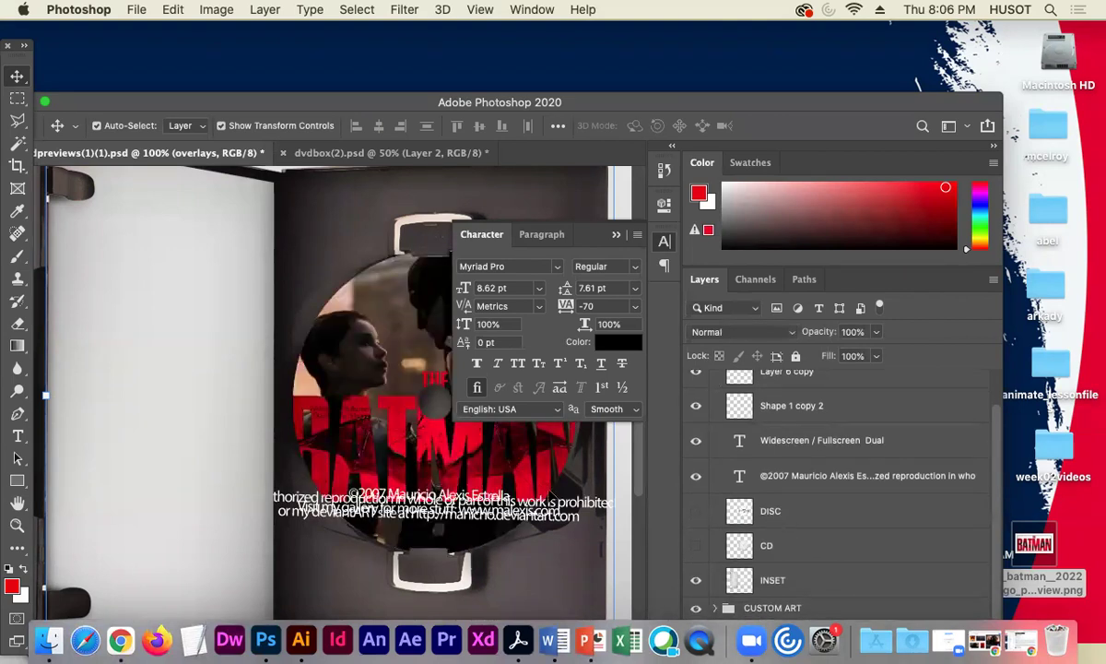
pyautogui.scroll(-1, 699, 539)
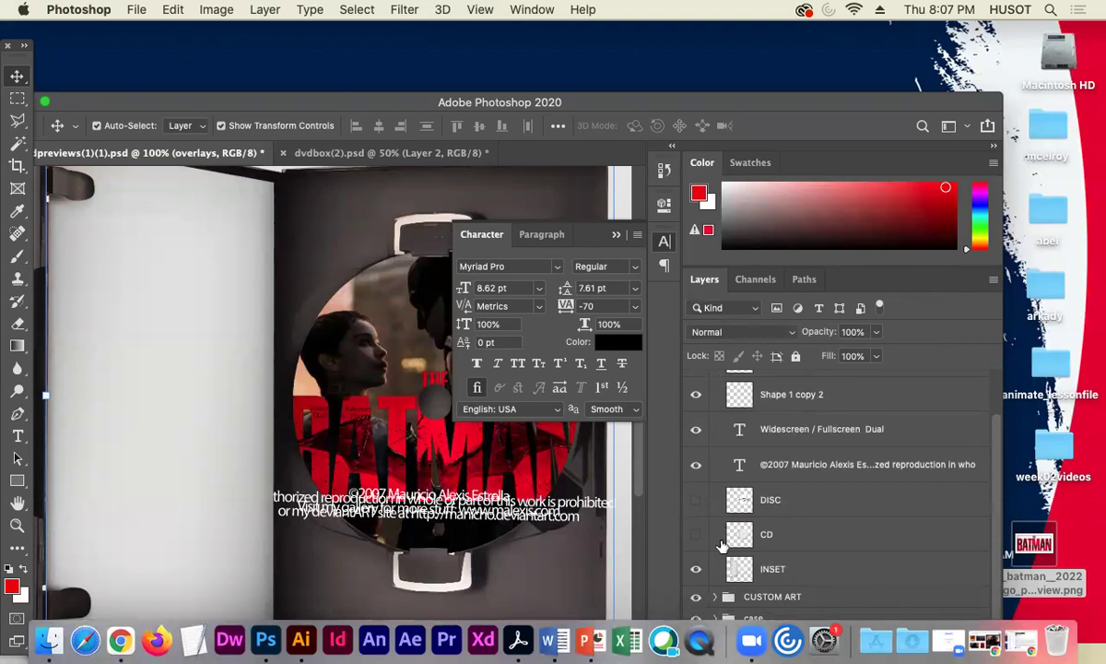
# Hide the INSET layer, and reduce the copyright text to 8 pt, placing it near the disc's lower edge below the BATMAN title.
pyautogui.click(696, 570)
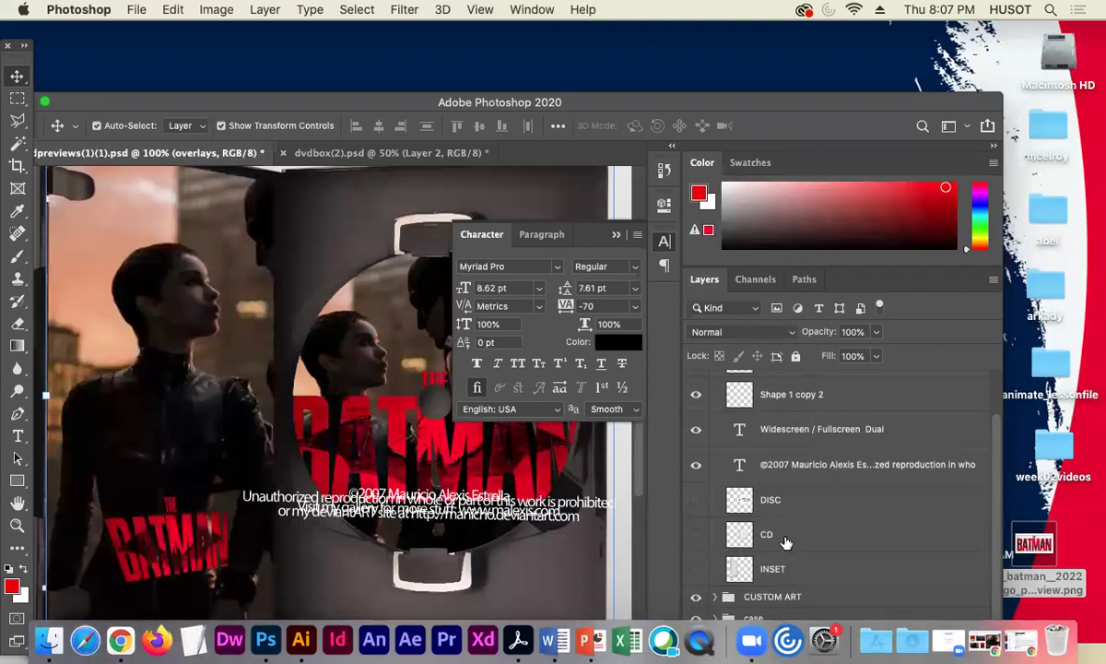
pyautogui.click(799, 464)
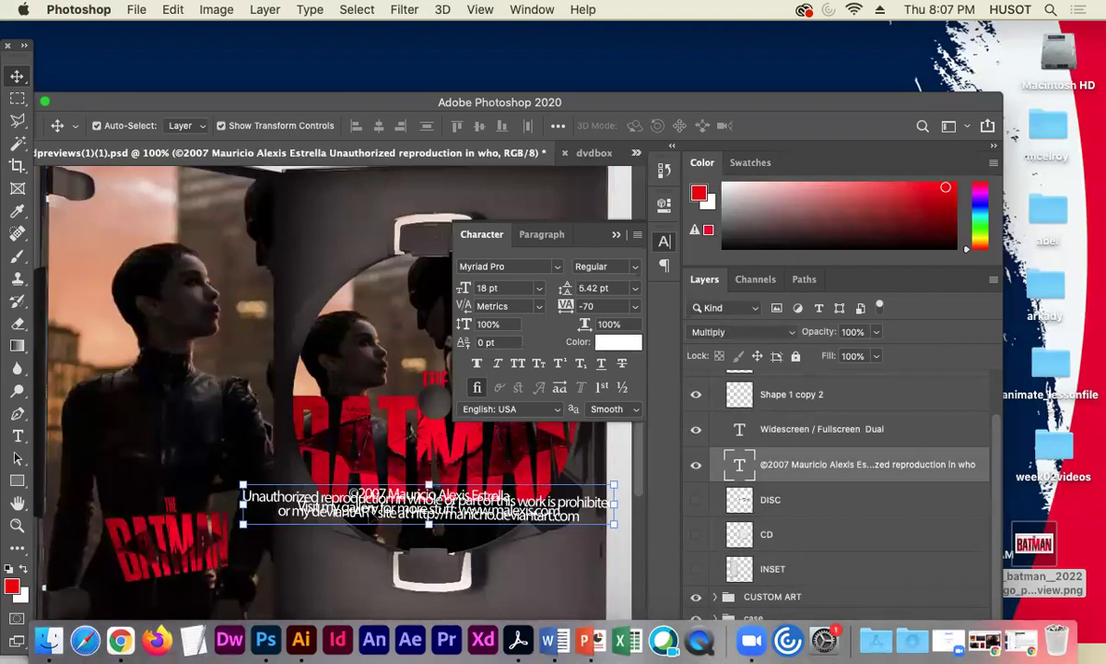
pyautogui.moveTo(392, 415); pyautogui.dragTo(362, 377)
pyautogui.click(538, 287)
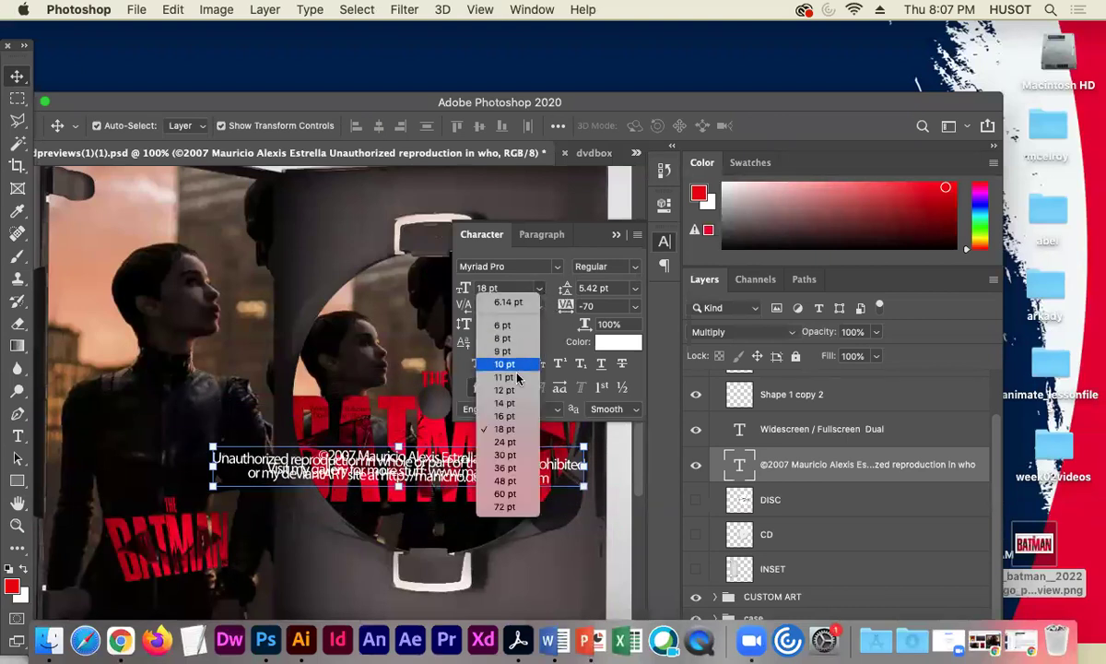
pyautogui.click(506, 390)
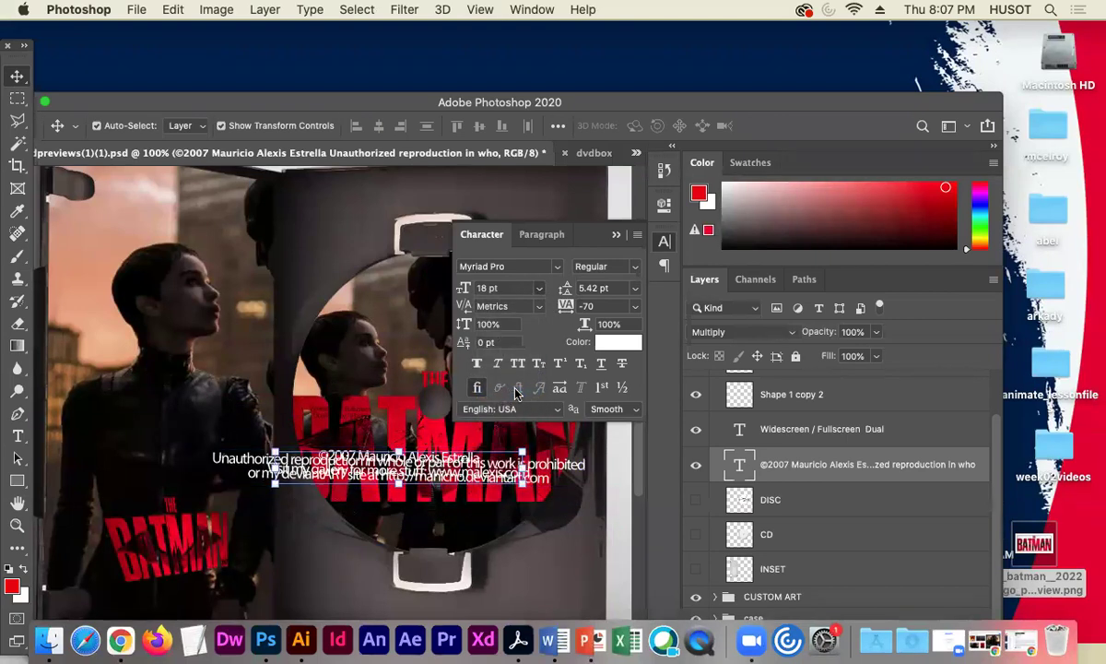
pyautogui.click(536, 289)
pyautogui.click(451, 495)
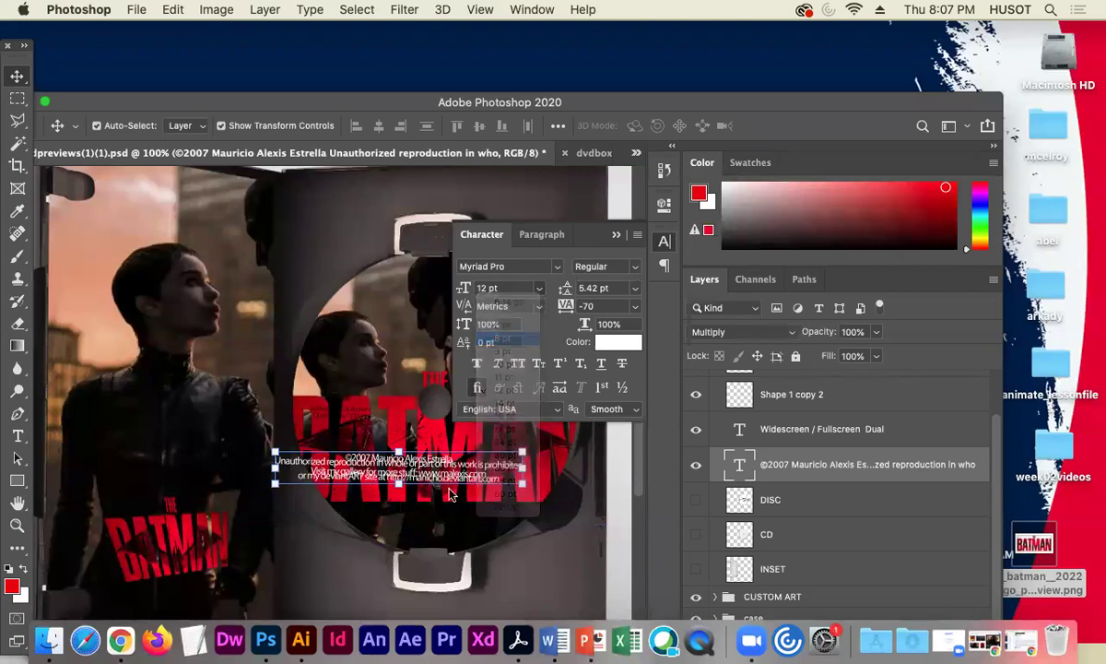
pyautogui.moveTo(403, 467); pyautogui.dragTo(441, 516)
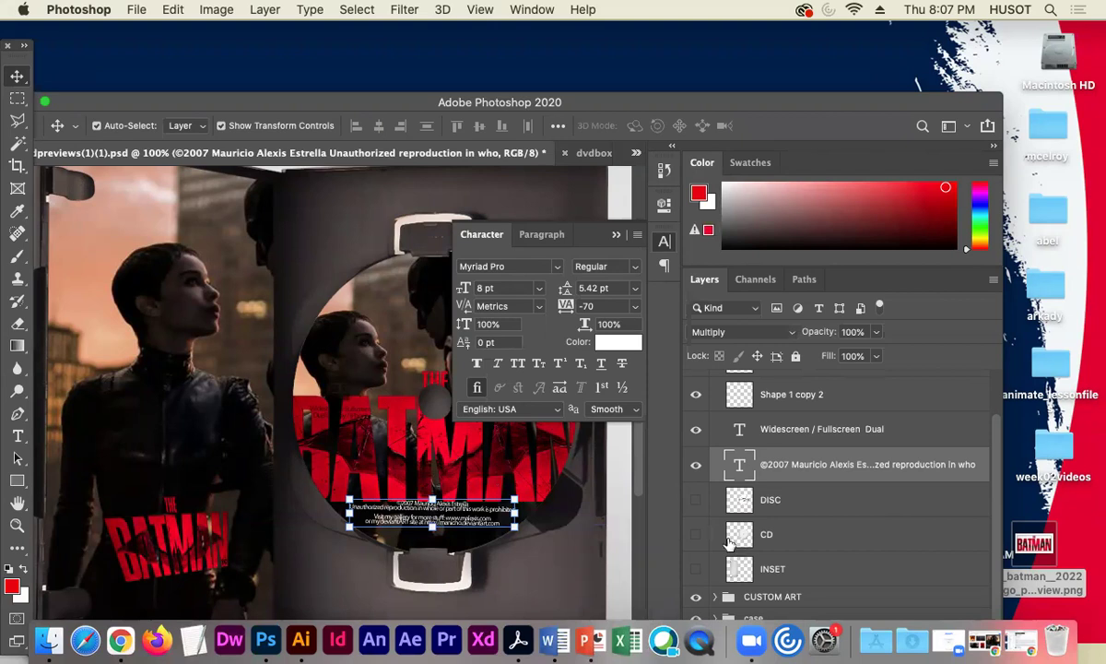
# Show Layer 6 copy in the overlays group and check what Shape 1 copy 2 contributes by toggling its visibility.
pyautogui.scroll(3, 697, 493)
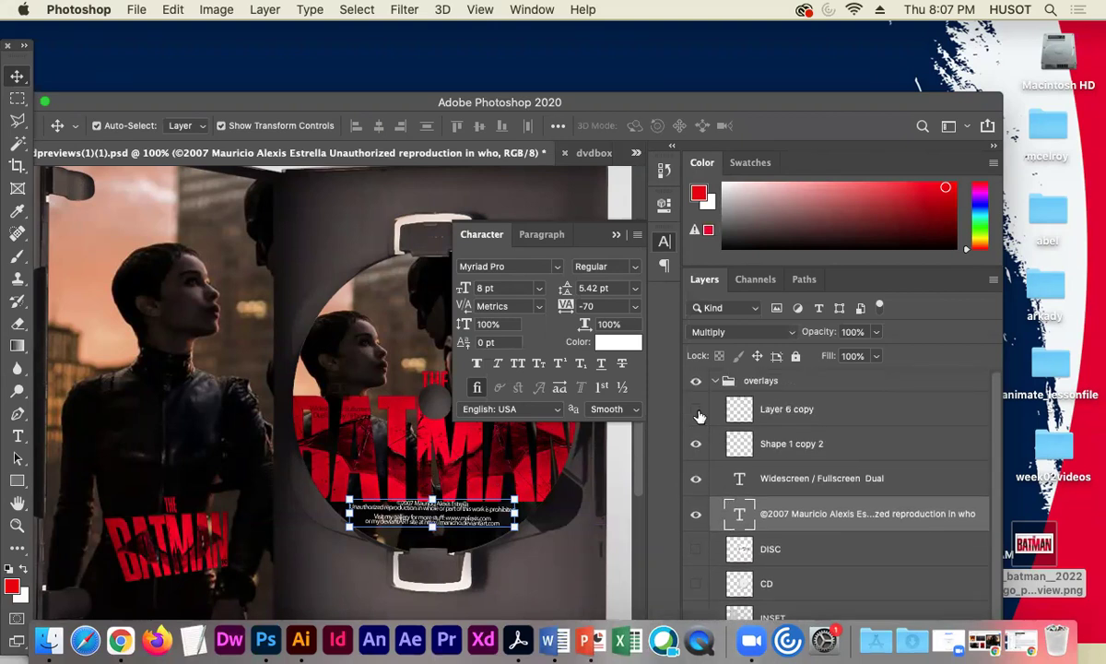
pyautogui.click(823, 409)
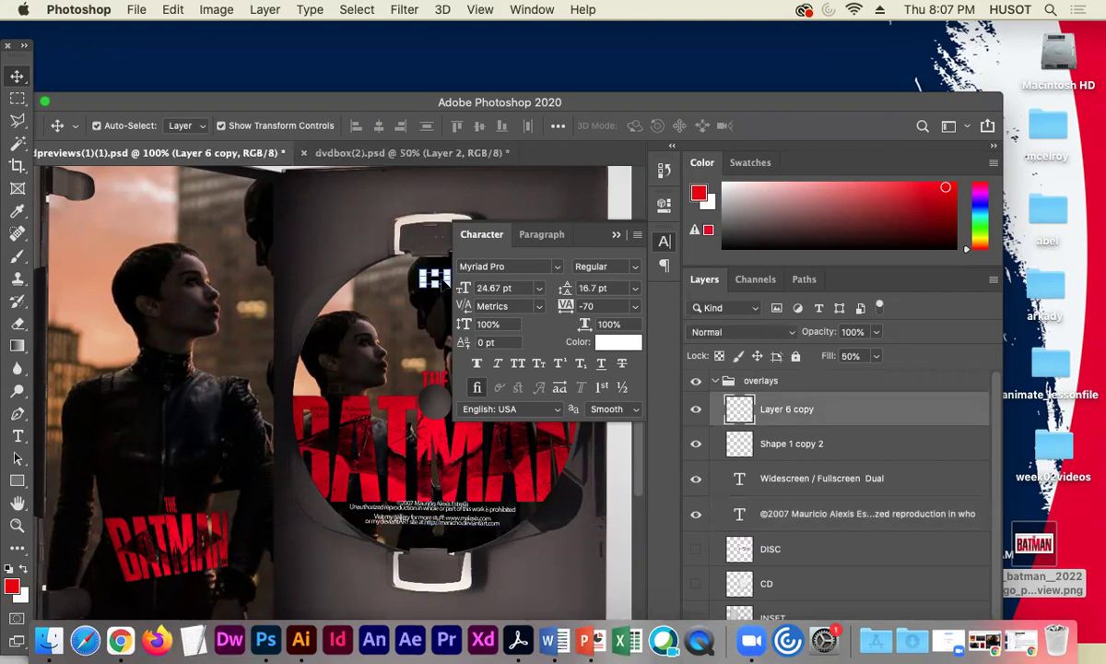
pyautogui.click(382, 271)
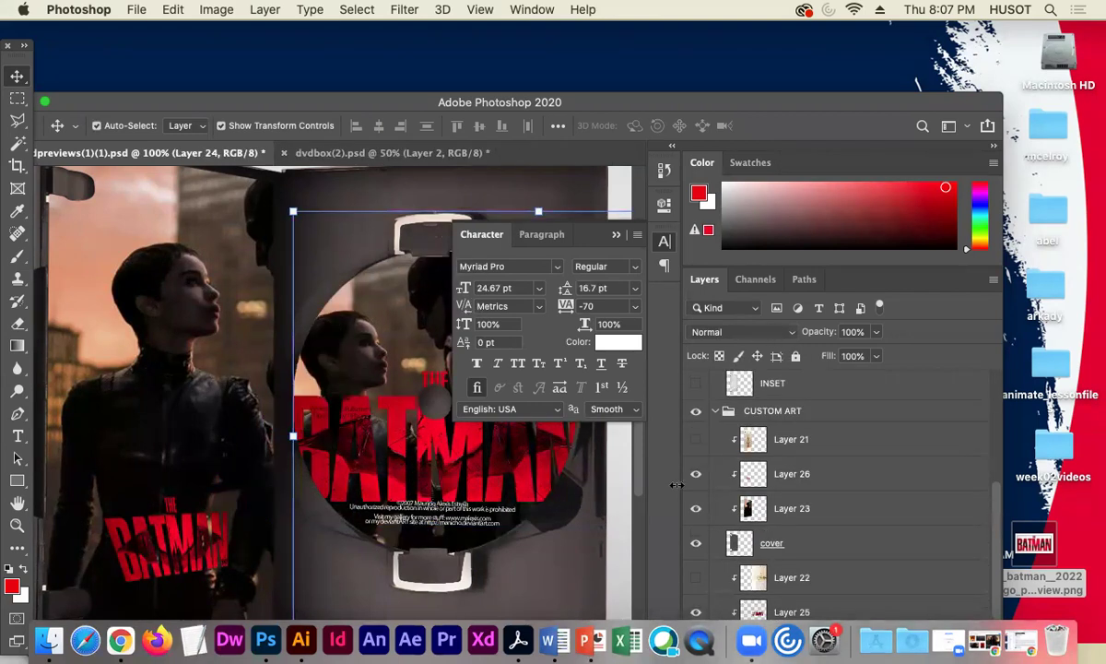
pyautogui.scroll(3, 706, 502)
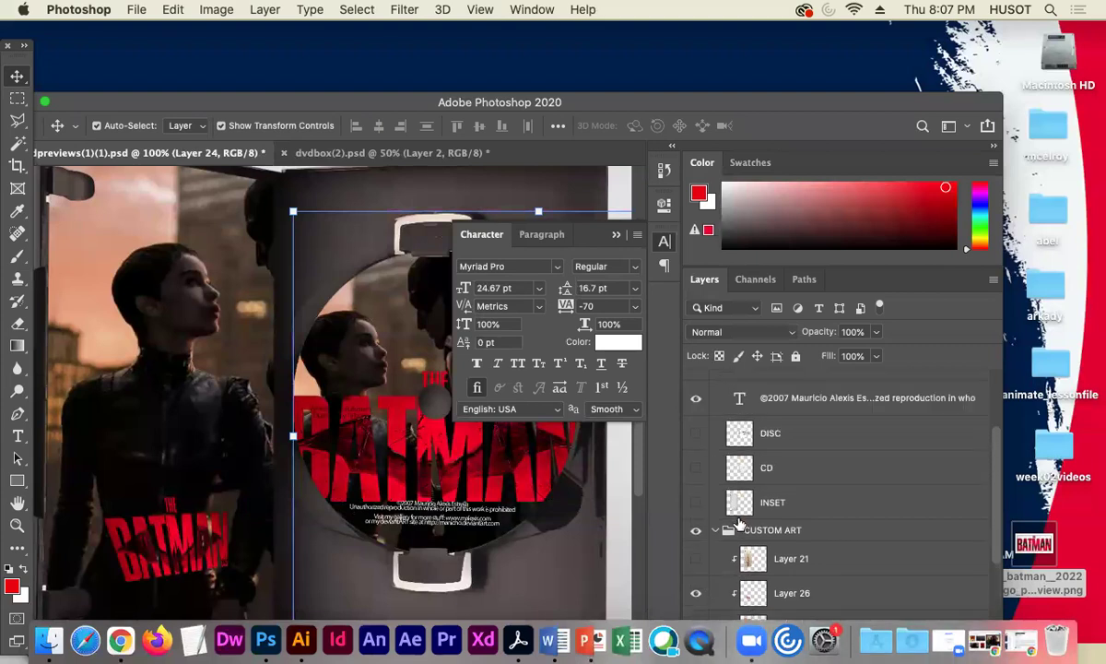
pyautogui.scroll(3, 741, 526)
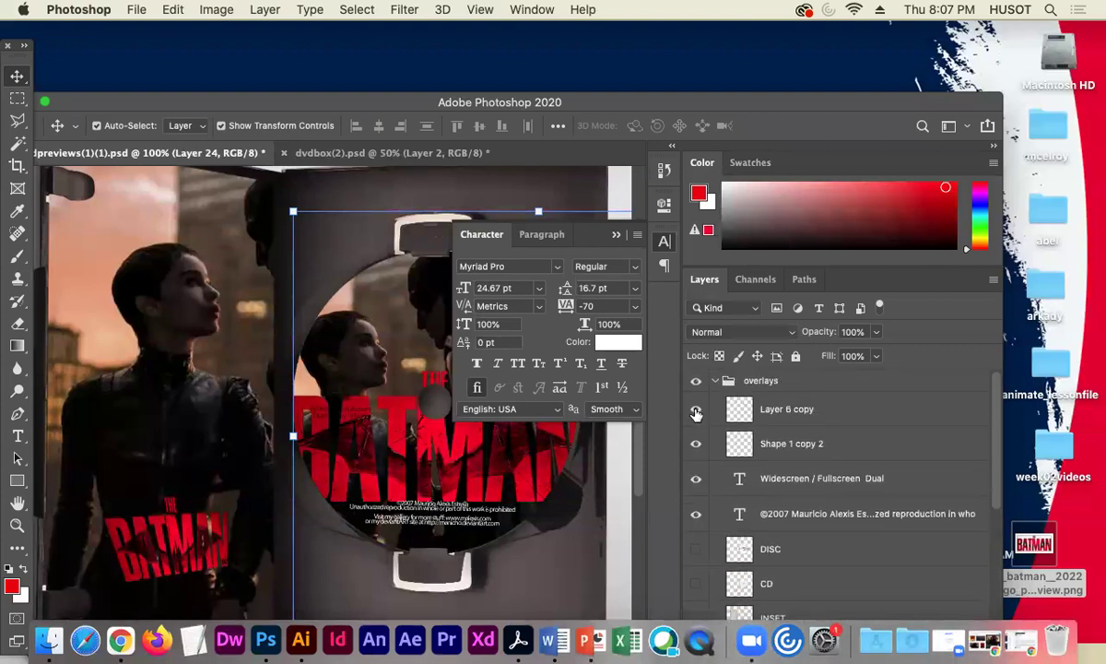
pyautogui.click(696, 412)
pyautogui.click(615, 236)
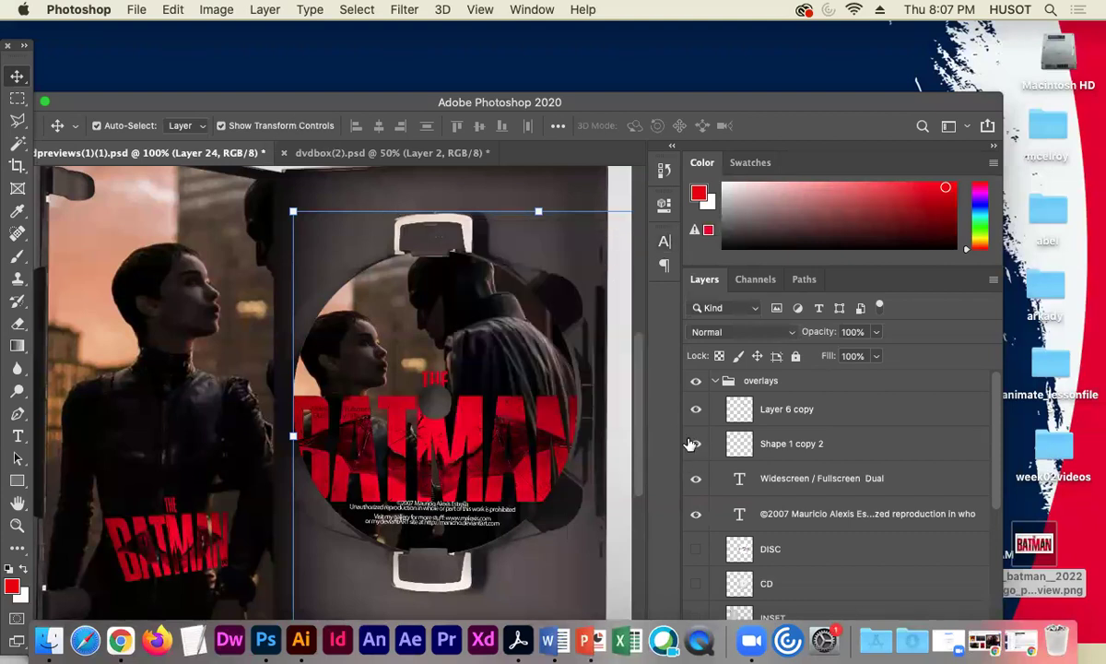
pyautogui.click(695, 447)
pyautogui.click(696, 447)
# Apply a white Color Overlay to Shape 1 copy 2 and move its blocks slightly up on the disc.
pyautogui.click(807, 449)
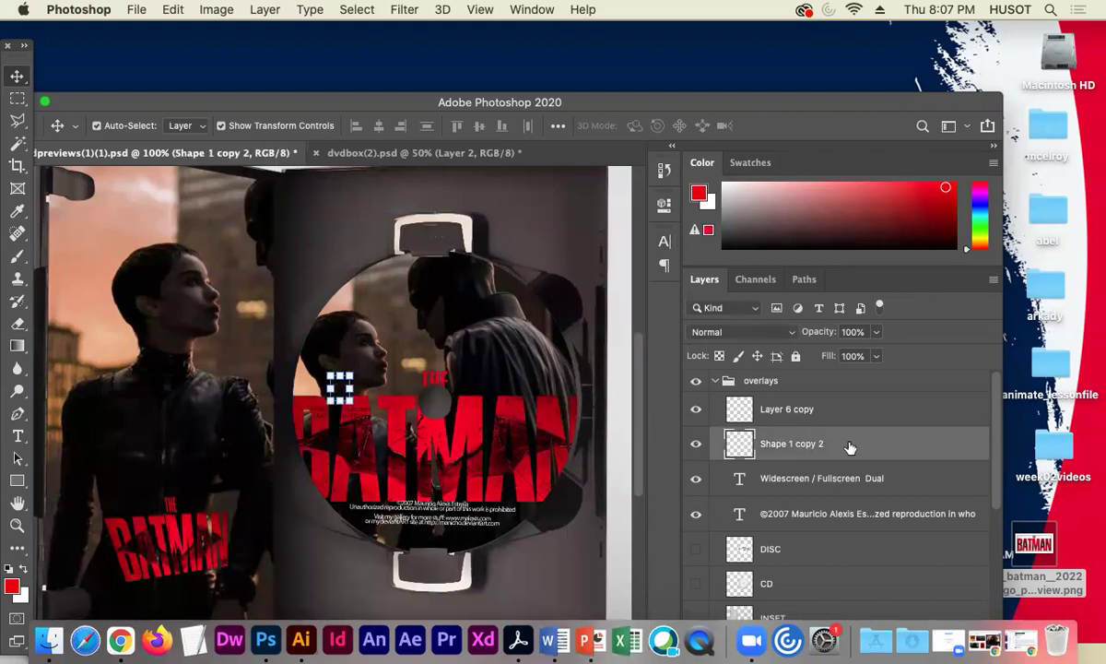
pyautogui.doubleClick(850, 448)
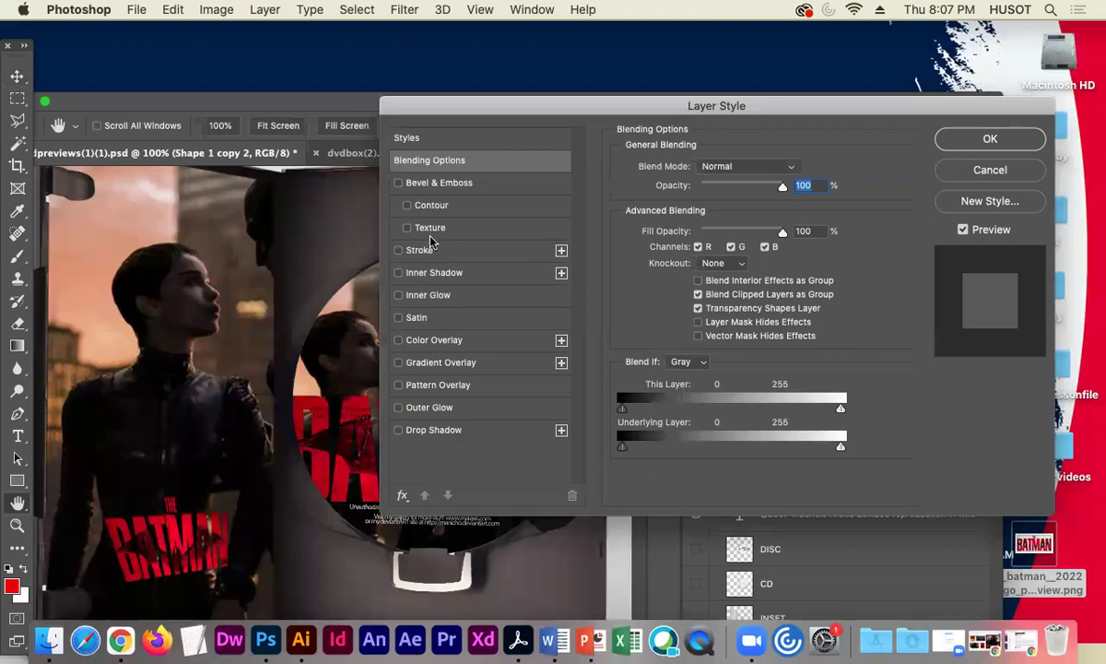
pyautogui.click(435, 340)
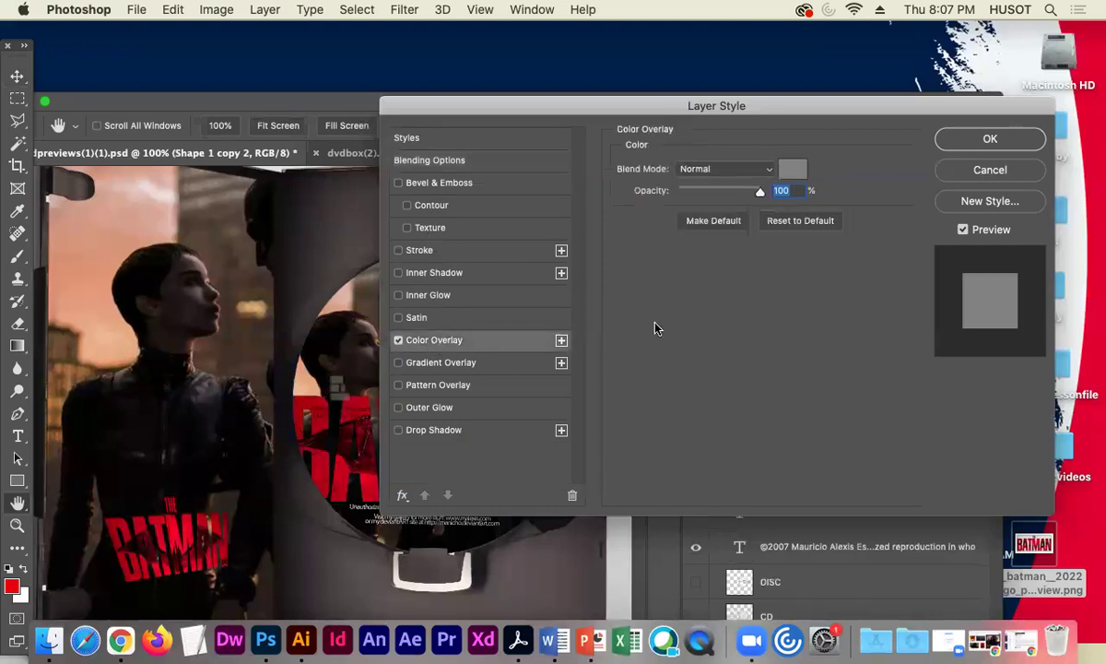
pyautogui.click(793, 173)
pyautogui.click(294, 184)
pyautogui.click(277, 158)
pyautogui.click(725, 185)
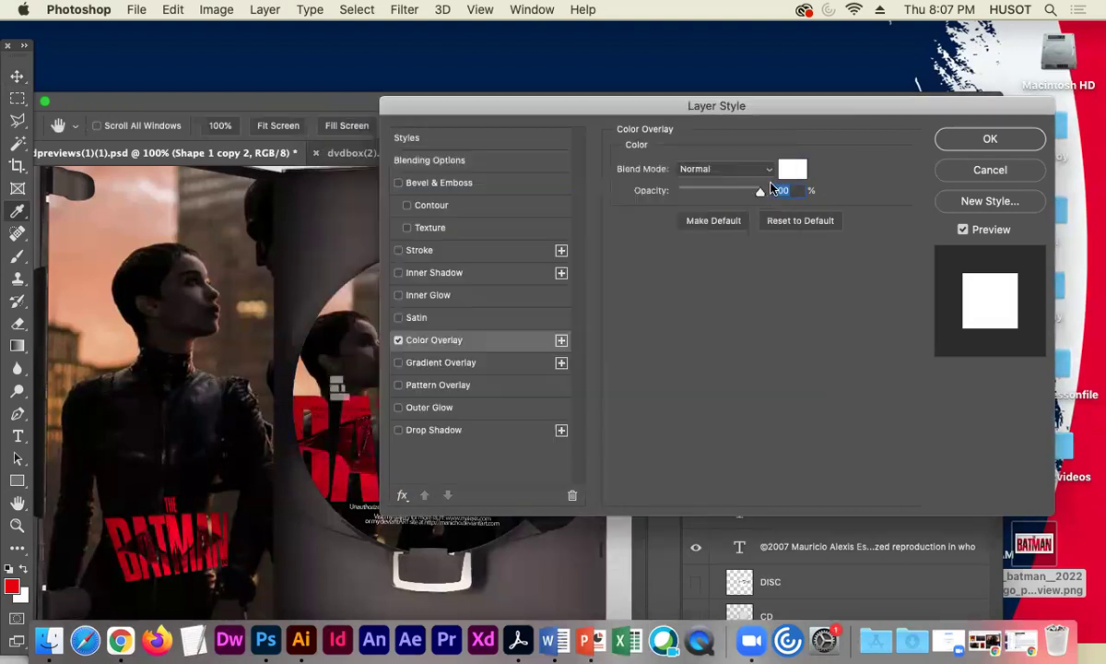
pyautogui.click(961, 140)
pyautogui.moveTo(339, 391)
pyautogui.mouseDown()
pyautogui.moveTo(334, 367)
pyautogui.moveTo(346, 375)
pyautogui.moveTo(331, 372)
pyautogui.mouseUp()
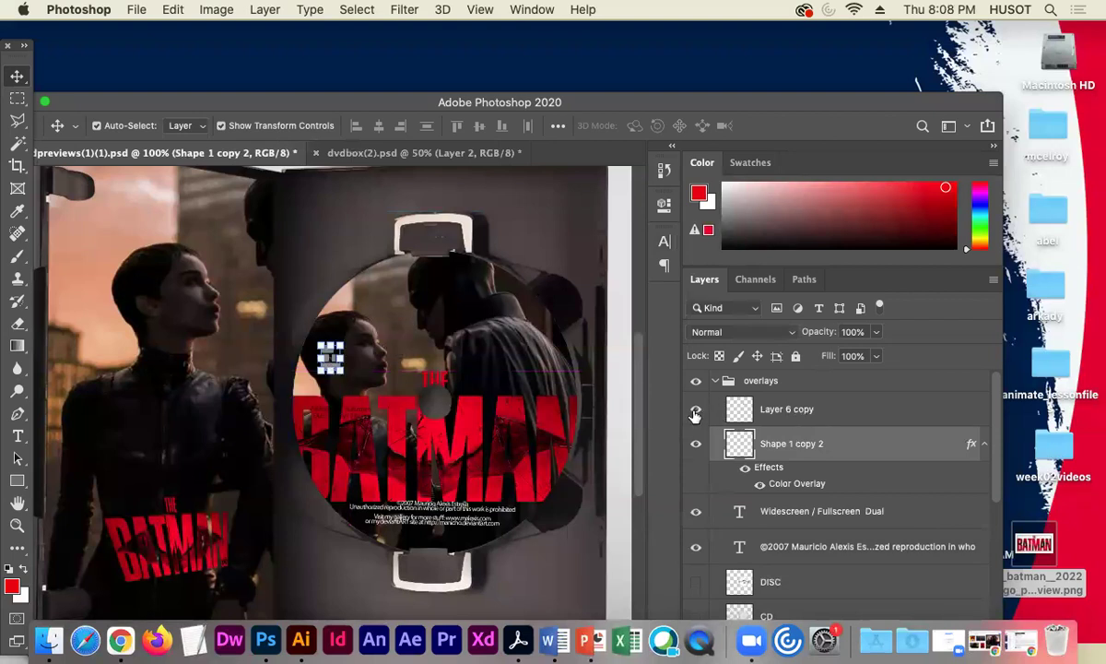
# Apply a white Color Overlay at 100% opacity to Layer 6 copy.
pyautogui.doubleClick(862, 411)
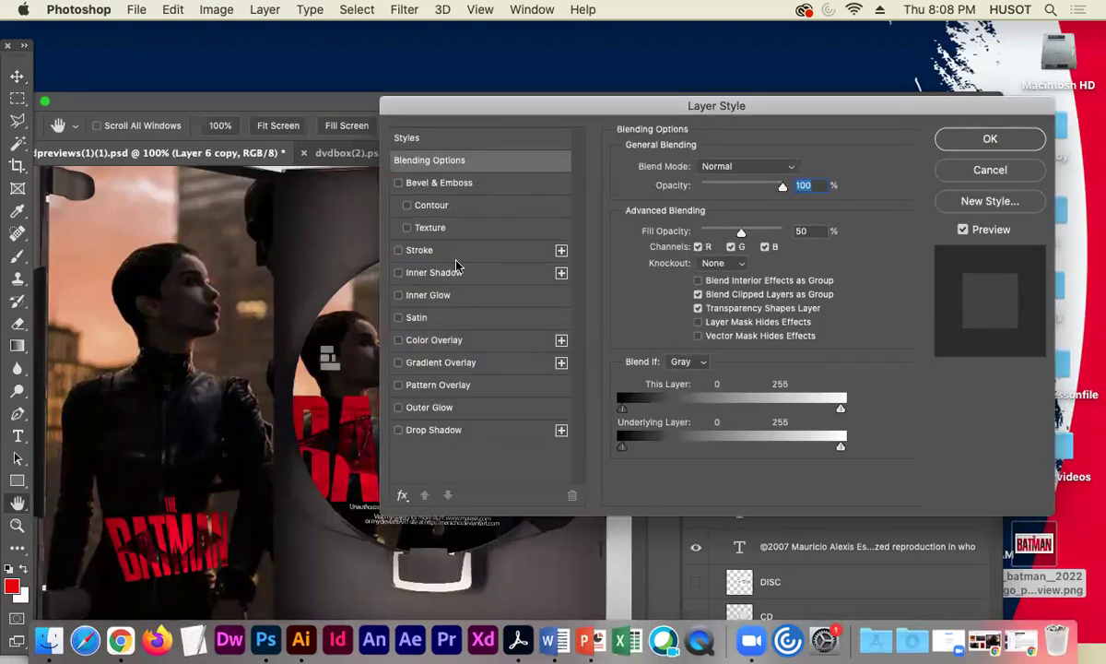
pyautogui.click(503, 340)
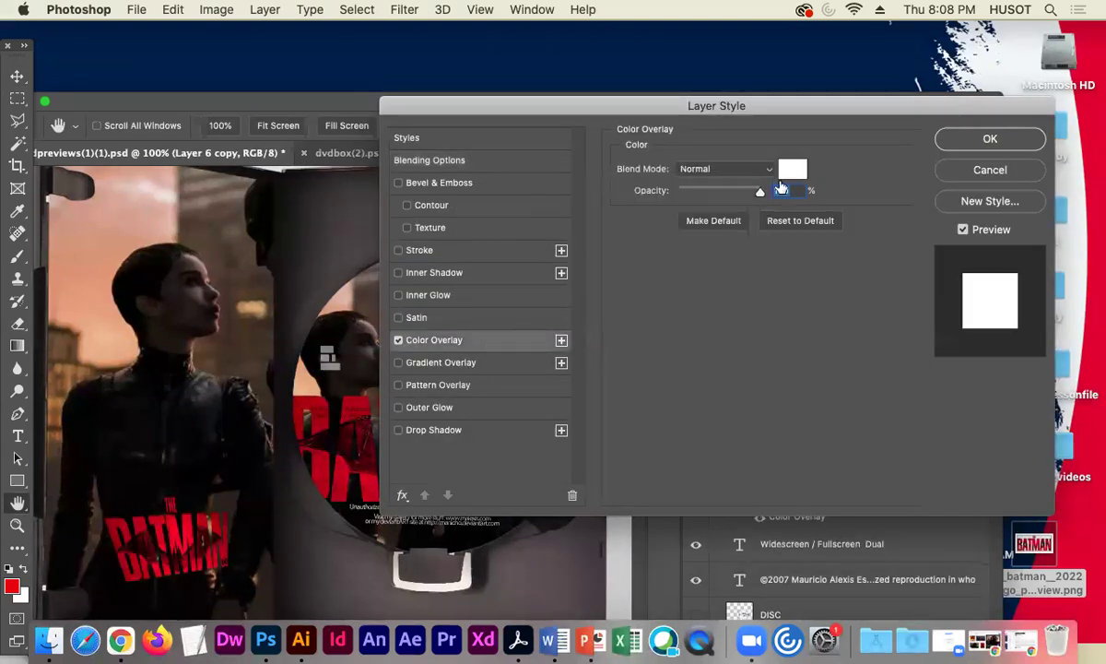
pyautogui.moveTo(743, 111); pyautogui.dragTo(759, 155)
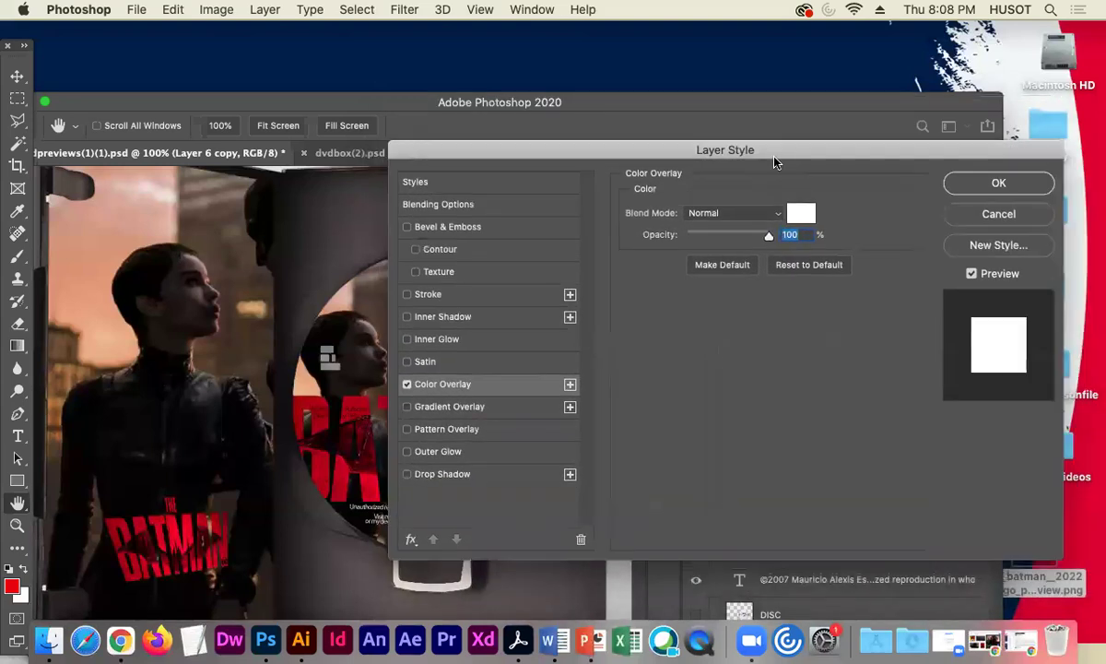
pyautogui.click(988, 182)
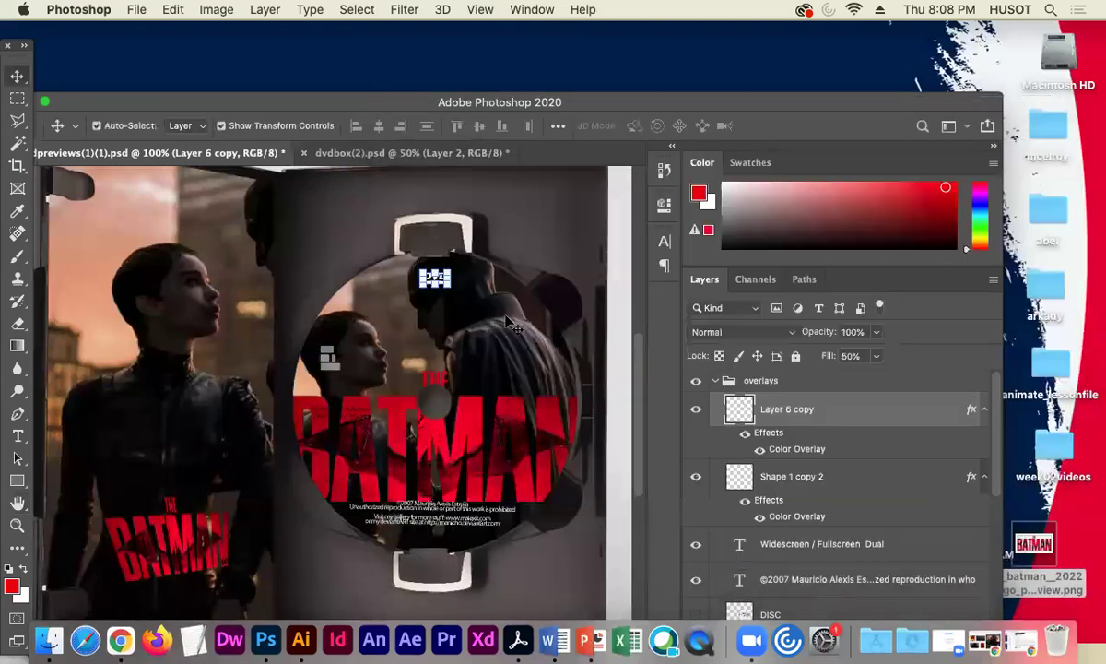
# Move the DVD logo above the last letter of the disc's BATMAN title and the small blocks above its first letter.
pyautogui.click(443, 283)
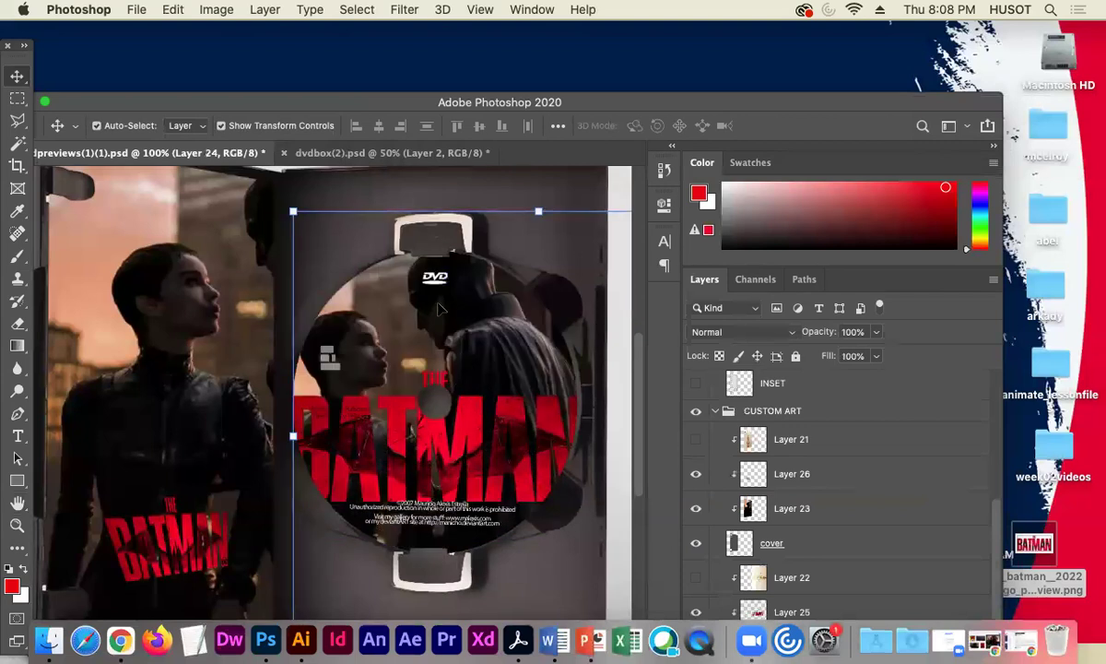
pyautogui.click(438, 284)
pyautogui.moveTo(437, 282); pyautogui.dragTo(548, 380)
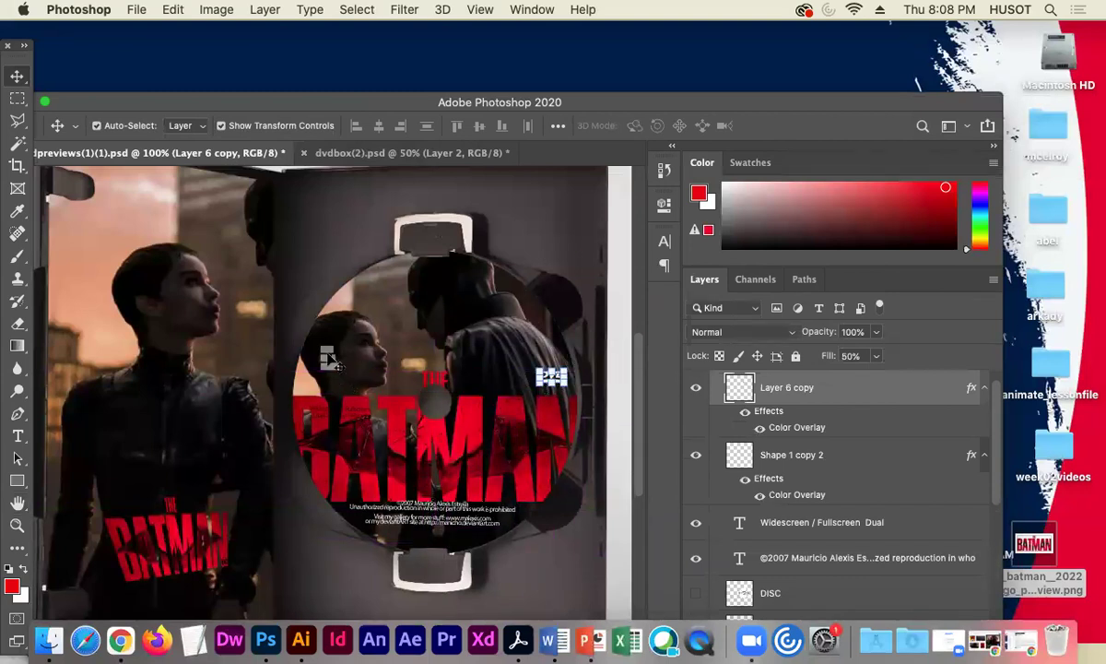
pyautogui.click(330, 358)
pyautogui.moveTo(330, 358)
pyautogui.mouseDown()
pyautogui.moveTo(311, 352)
pyautogui.moveTo(321, 374)
pyautogui.mouseUp()
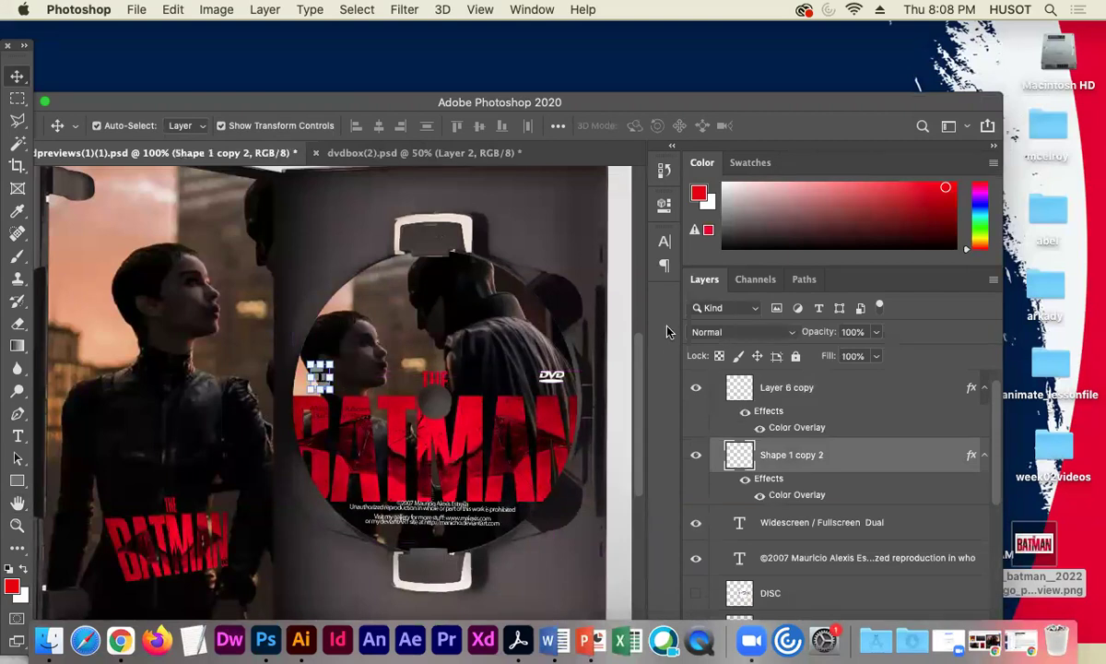
pyautogui.click(623, 309)
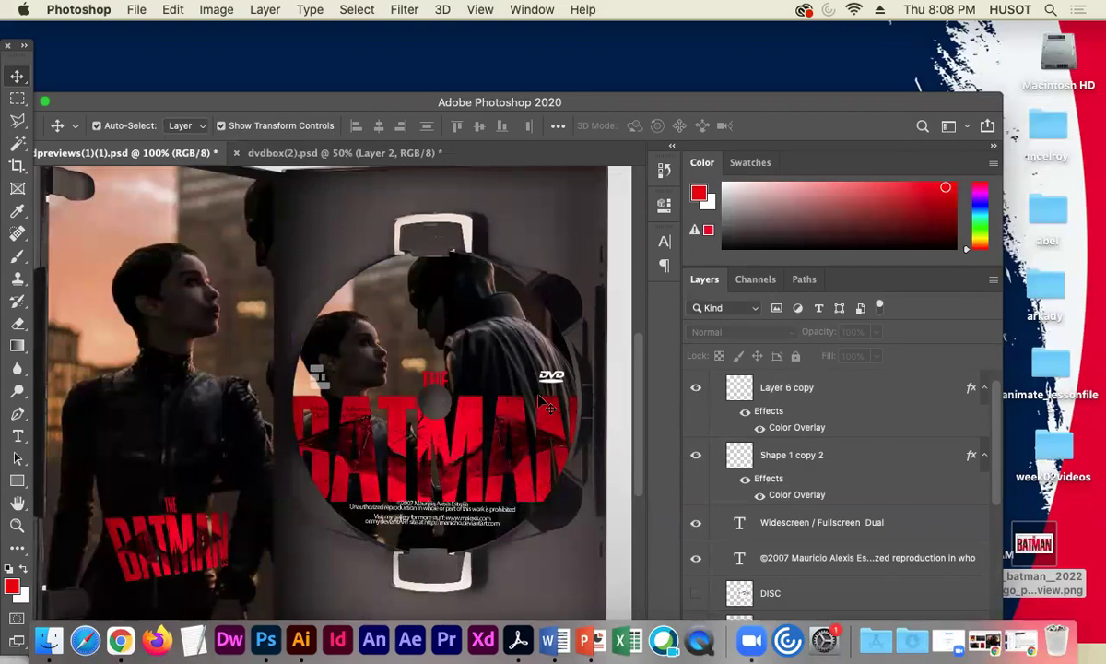
# Set the text color of the Widescreen / Fullscreen layer to white (ffffff).
pyautogui.press('super+equal')
pyautogui.press('super+equal')
pyautogui.press('super+equal')
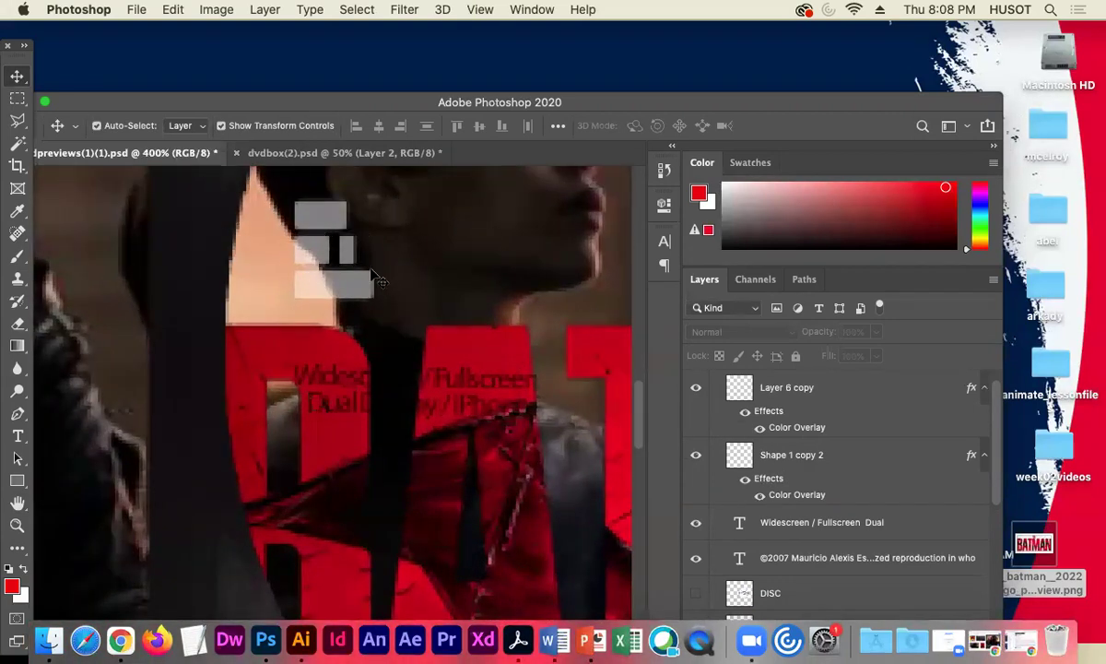
pyautogui.press('super+minus')
pyautogui.press('super+minus')
pyautogui.press('super+minus')
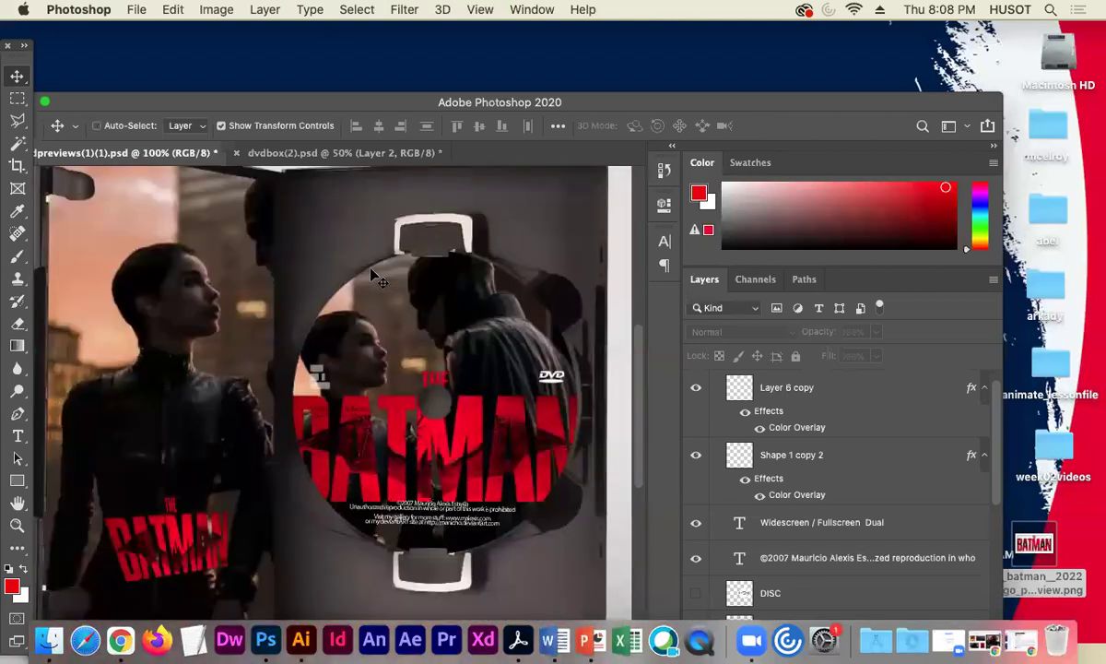
pyautogui.scroll(-1, 765, 456)
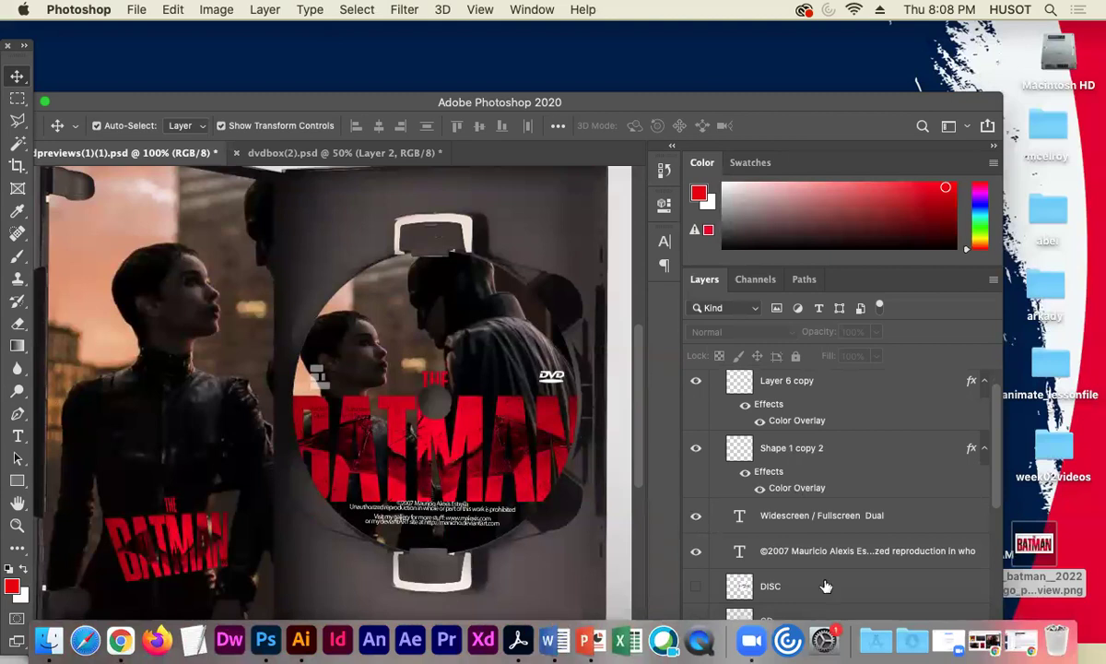
pyautogui.doubleClick(919, 521)
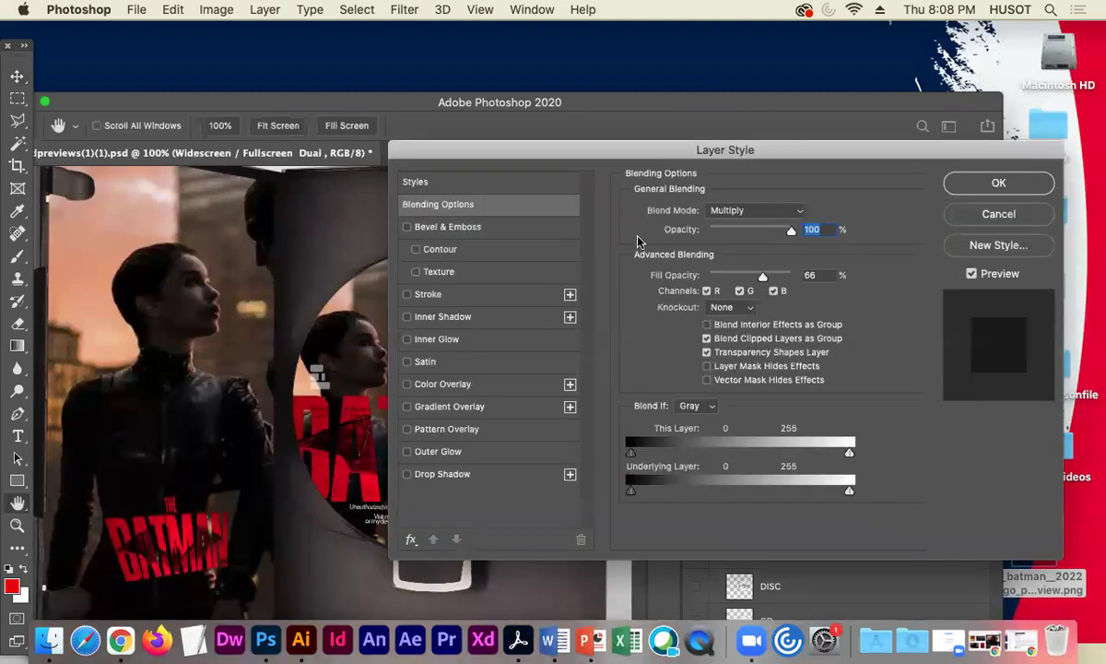
pyautogui.click(998, 214)
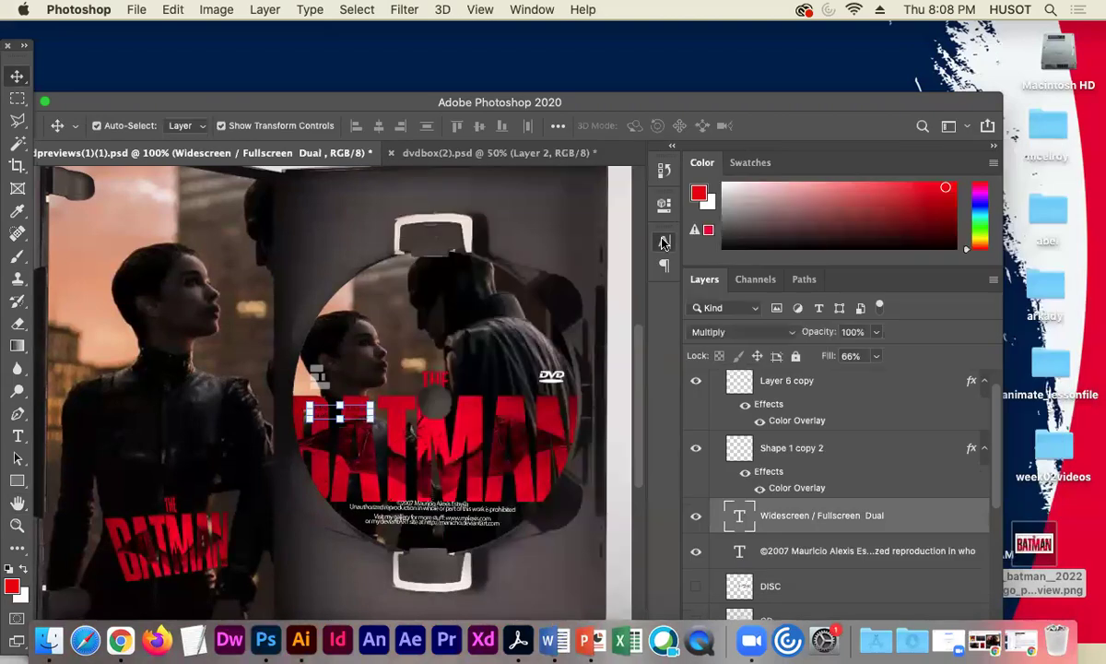
pyautogui.click(664, 242)
pyautogui.click(618, 342)
pyautogui.click(494, 284)
pyautogui.moveTo(494, 284); pyautogui.dragTo(299, 171)
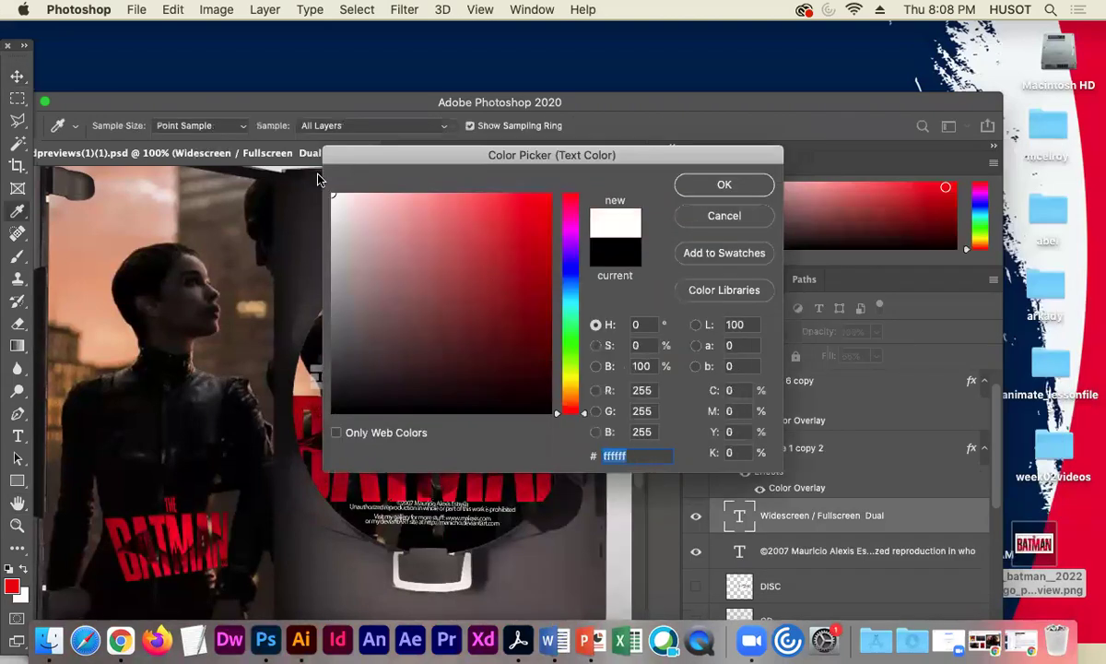
pyautogui.click(725, 185)
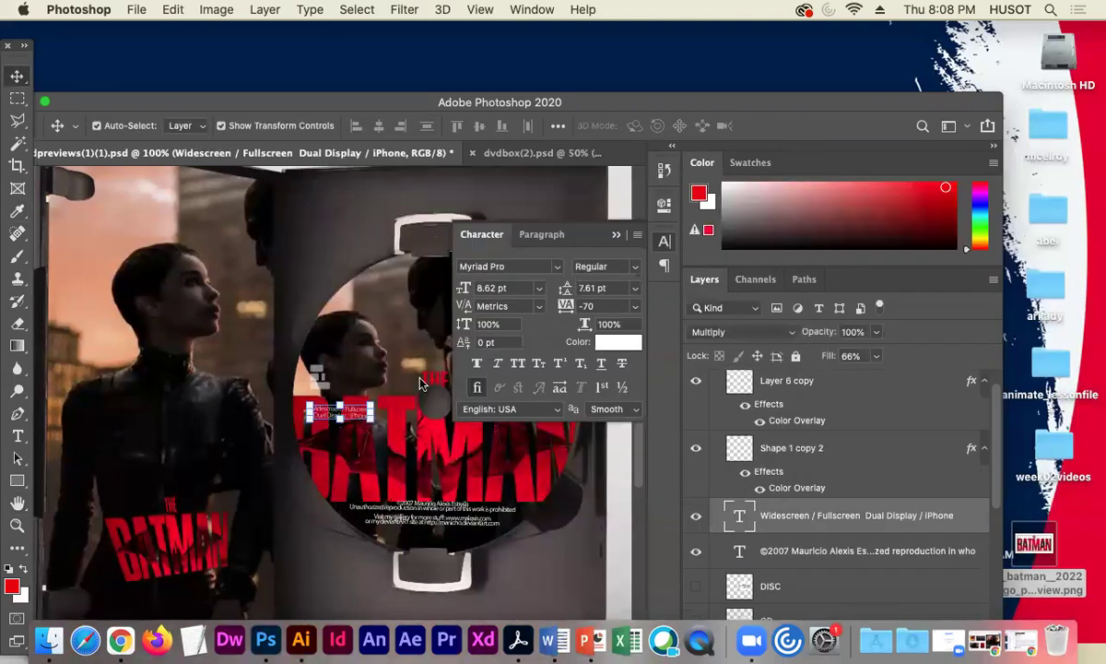
pyautogui.click(617, 237)
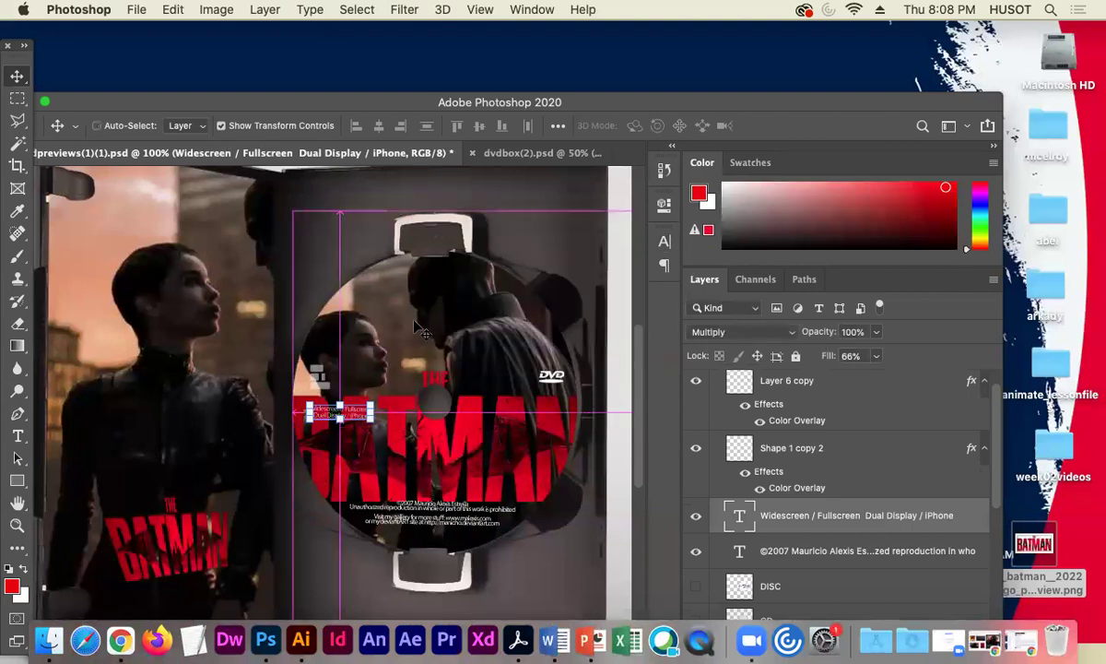
# Move the Widescreen / Fullscreen text above the BATMAN title, directly beside the small blocks, and view the whole mockup.
pyautogui.press('super+plus')
pyautogui.press('super+plus')
pyautogui.moveTo(449, 393); pyautogui.dragTo(519, 307)
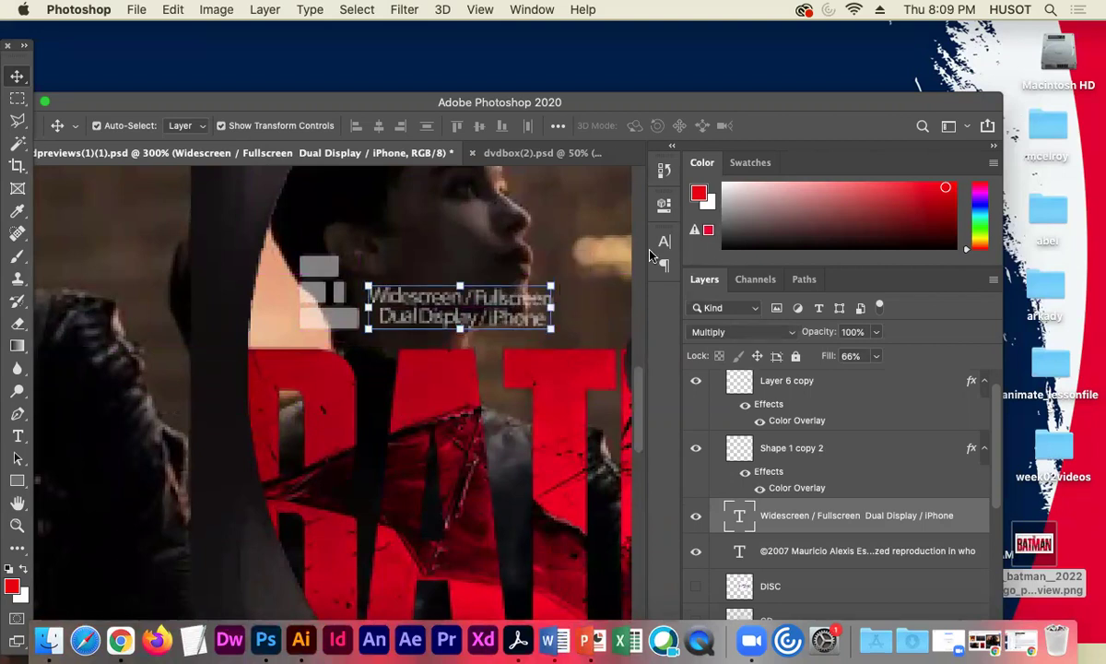
pyautogui.press('super+minus')
pyautogui.press('super+minus')
pyautogui.press('super+minus')
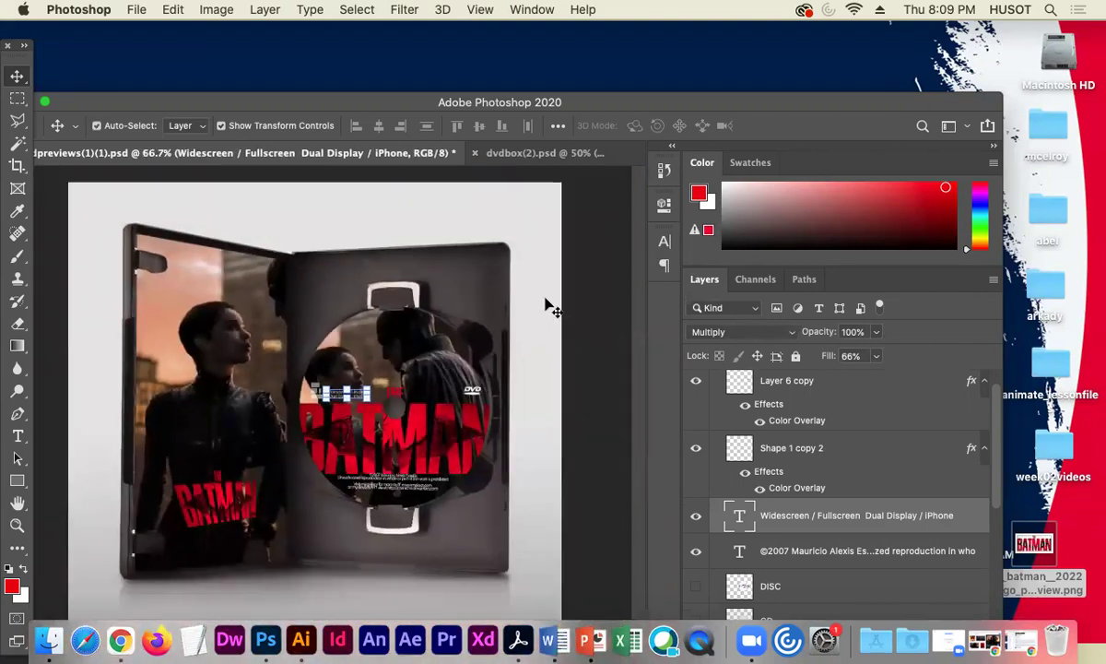
# Deselect the text layer and check what the cover and dvd layers contribute to the open-case mockup by hiding and showing each.
pyautogui.click(558, 305)
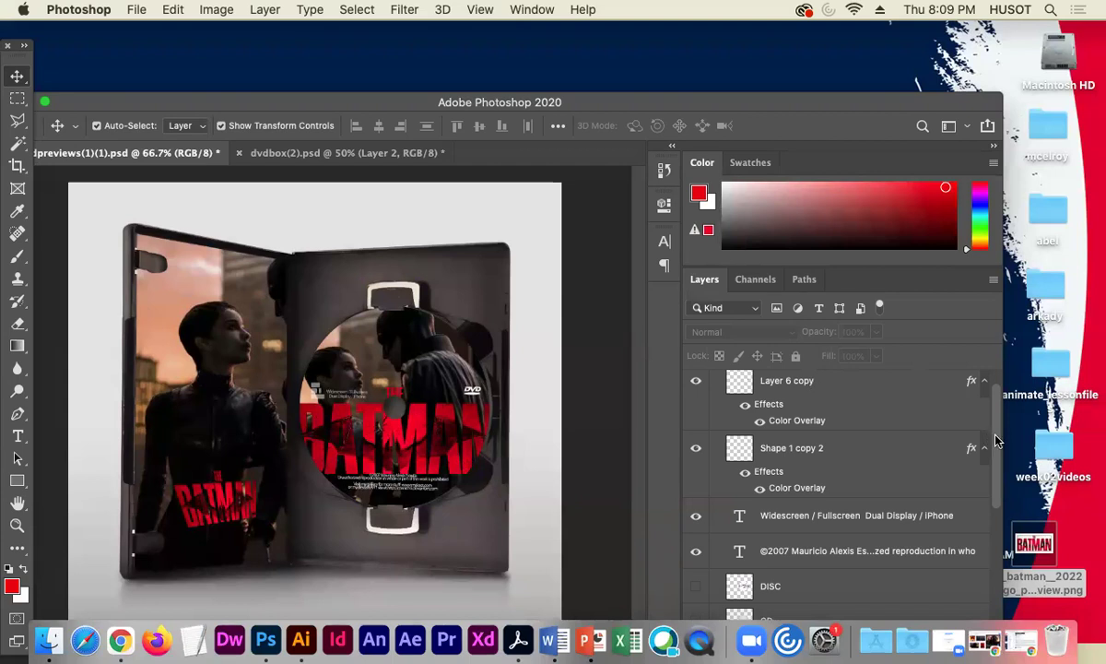
pyautogui.scroll(1, 931, 414)
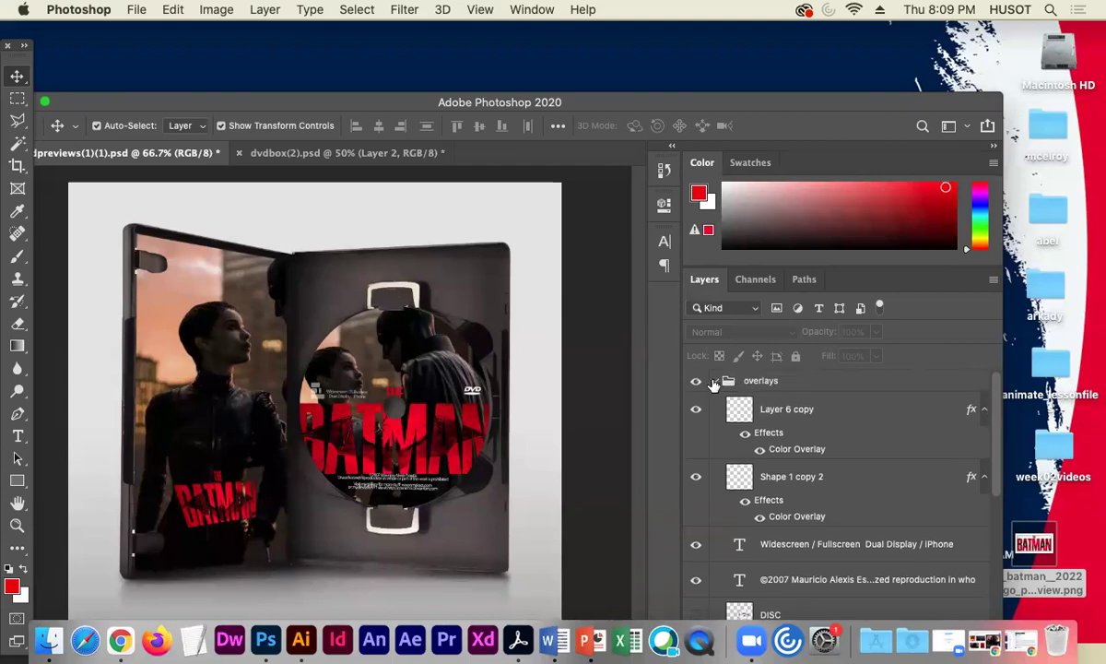
pyautogui.scroll(-3, 747, 442)
pyautogui.scroll(-1, 768, 453)
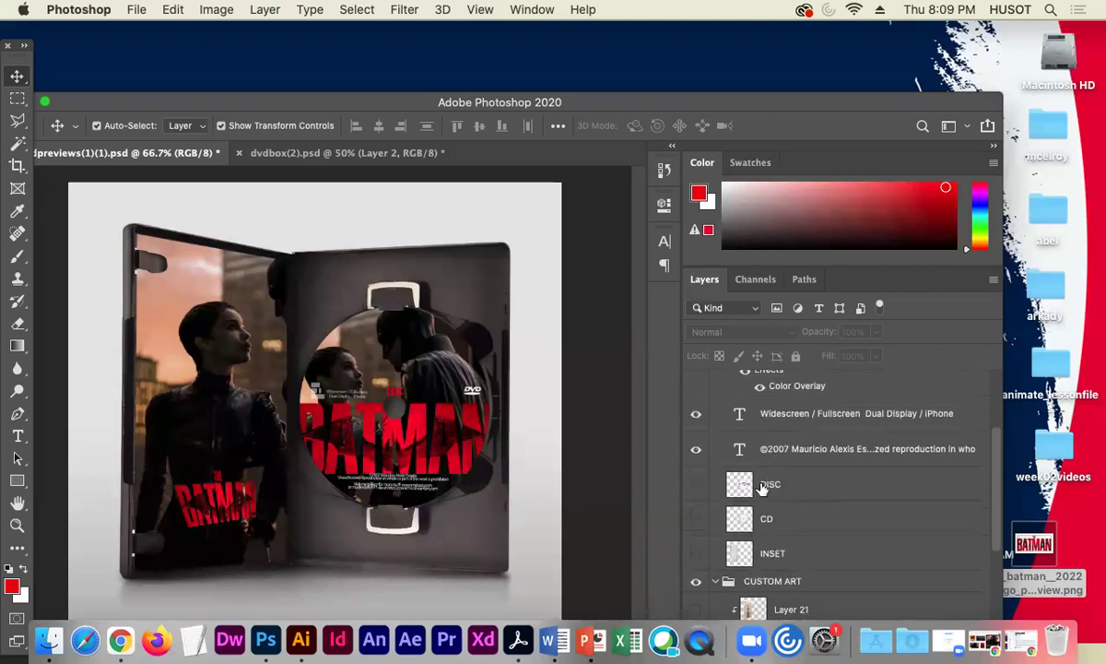
pyautogui.scroll(-4, 795, 496)
pyautogui.scroll(-2, 836, 496)
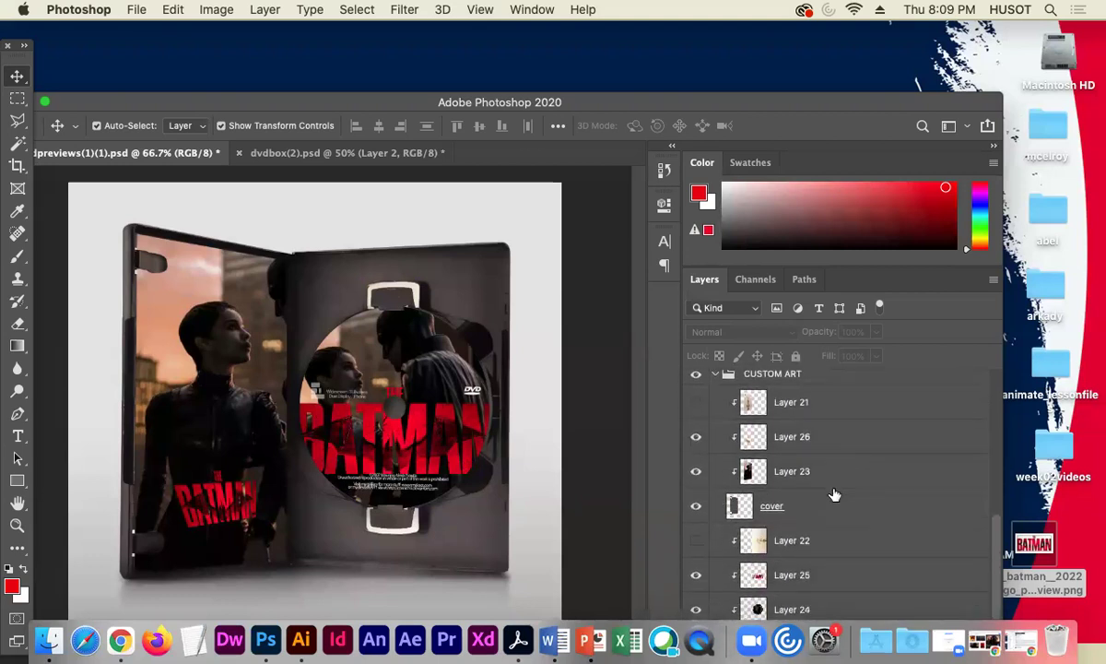
pyautogui.click(696, 506)
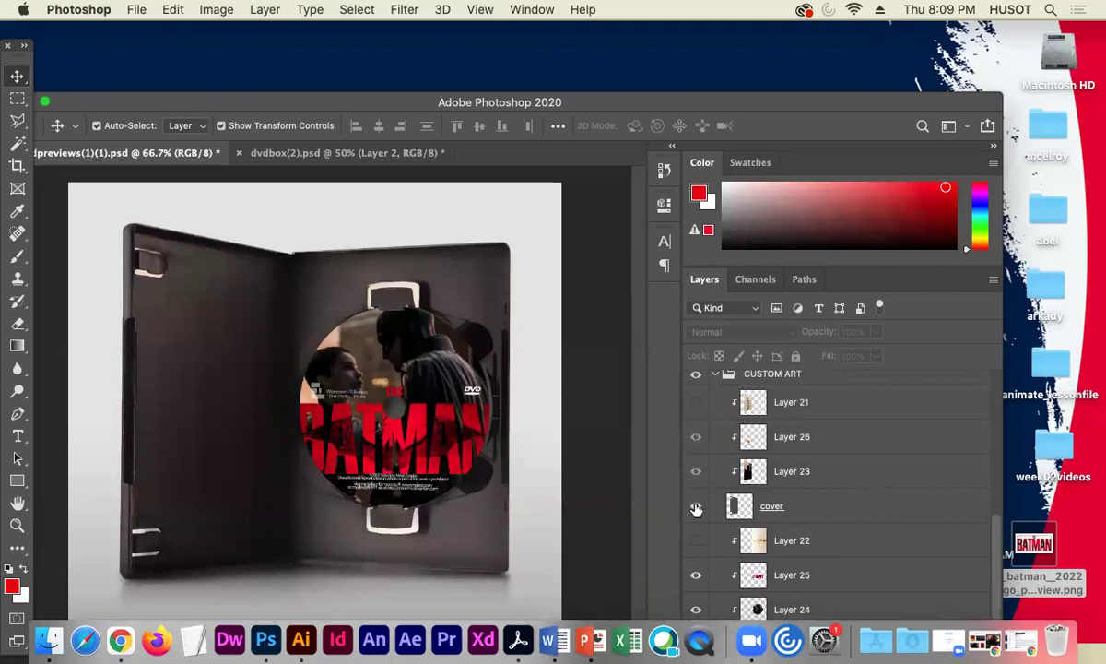
pyautogui.click(697, 507)
pyautogui.scroll(-2, 849, 511)
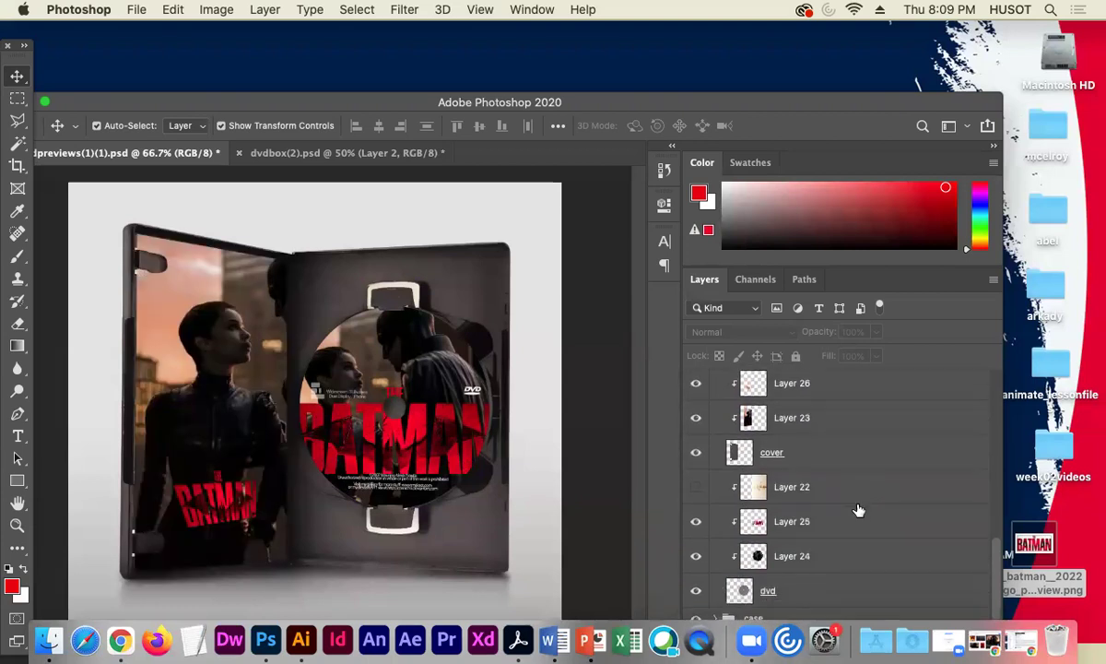
pyautogui.click(696, 591)
pyautogui.click(696, 591)
pyautogui.press('super')
pyautogui.press('super+minus')
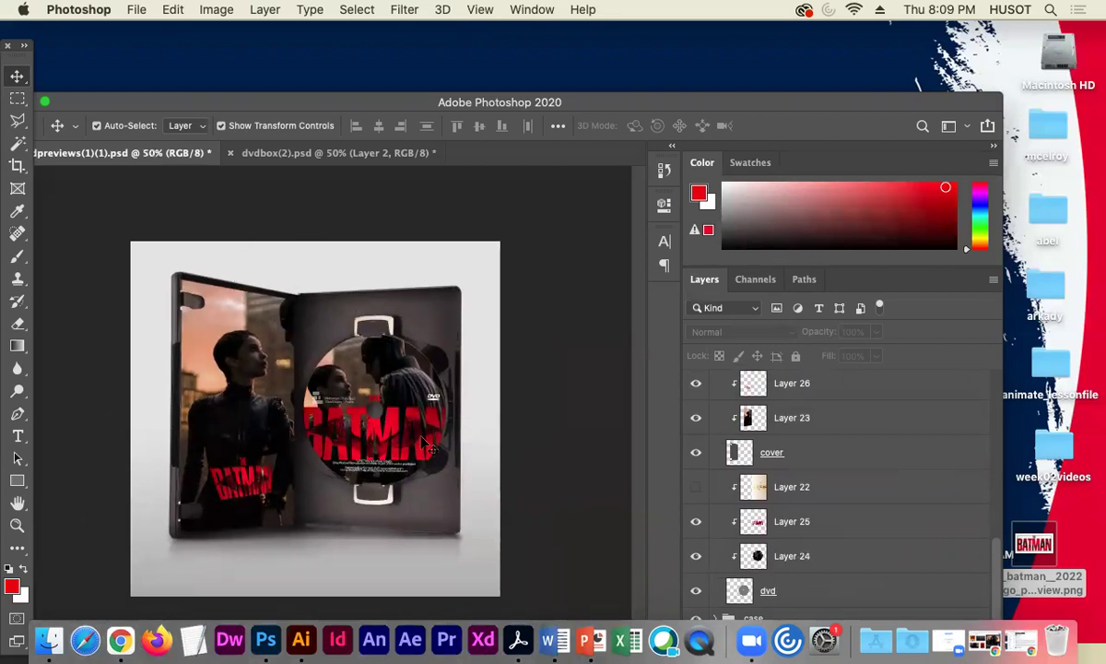
# Switch to the dvdbox(2).psd document and hide and show the imageone layer to check what it contains.
pyautogui.click(297, 153)
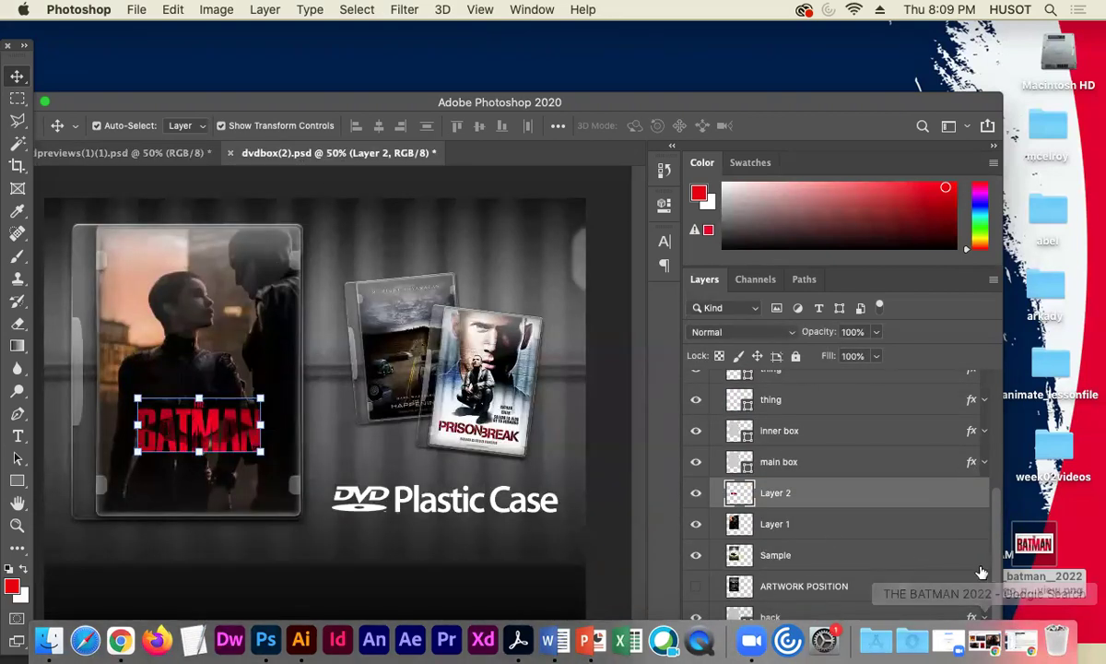
pyautogui.moveTo(996, 518); pyautogui.dragTo(994, 390)
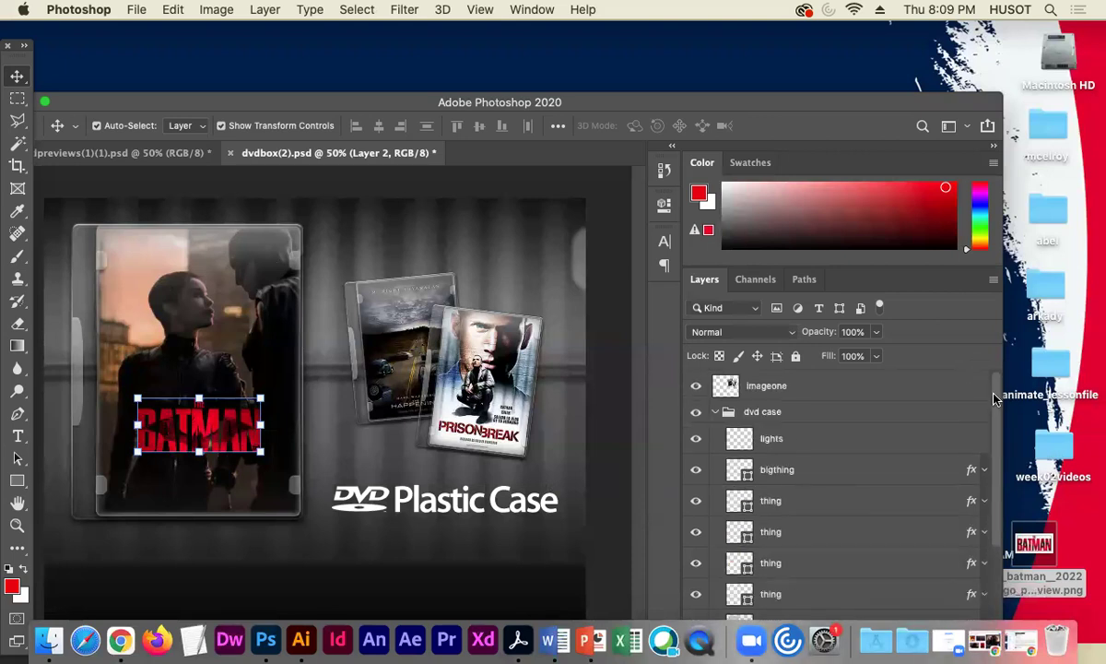
pyautogui.click(696, 386)
pyautogui.click(695, 385)
pyautogui.click(695, 385)
pyautogui.click(696, 386)
pyautogui.click(695, 386)
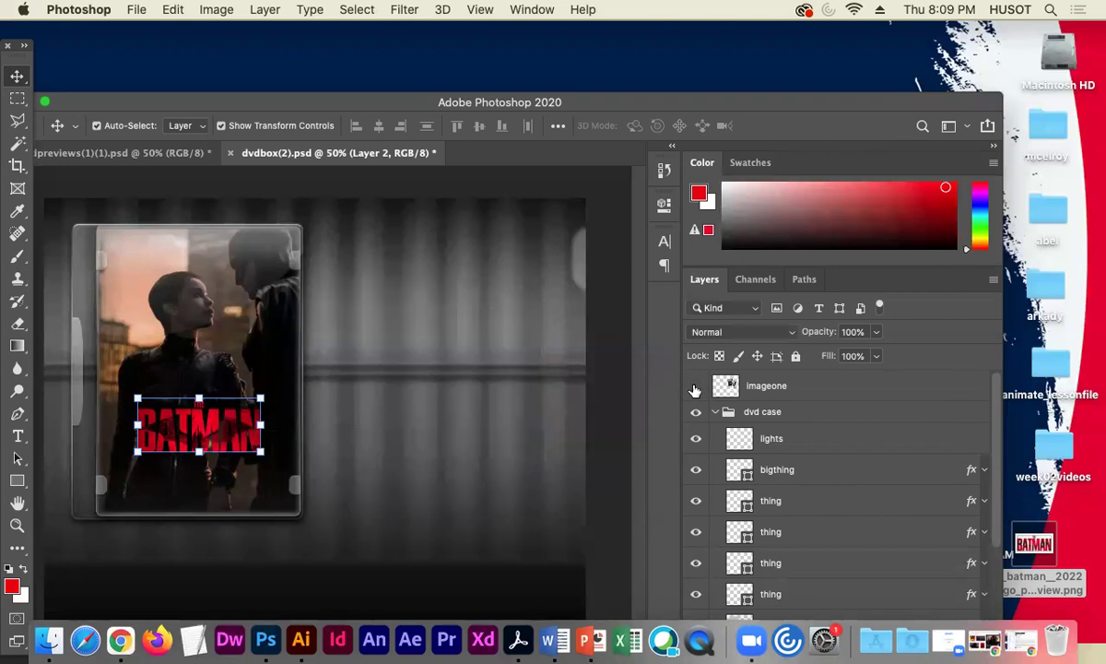
pyautogui.click(695, 385)
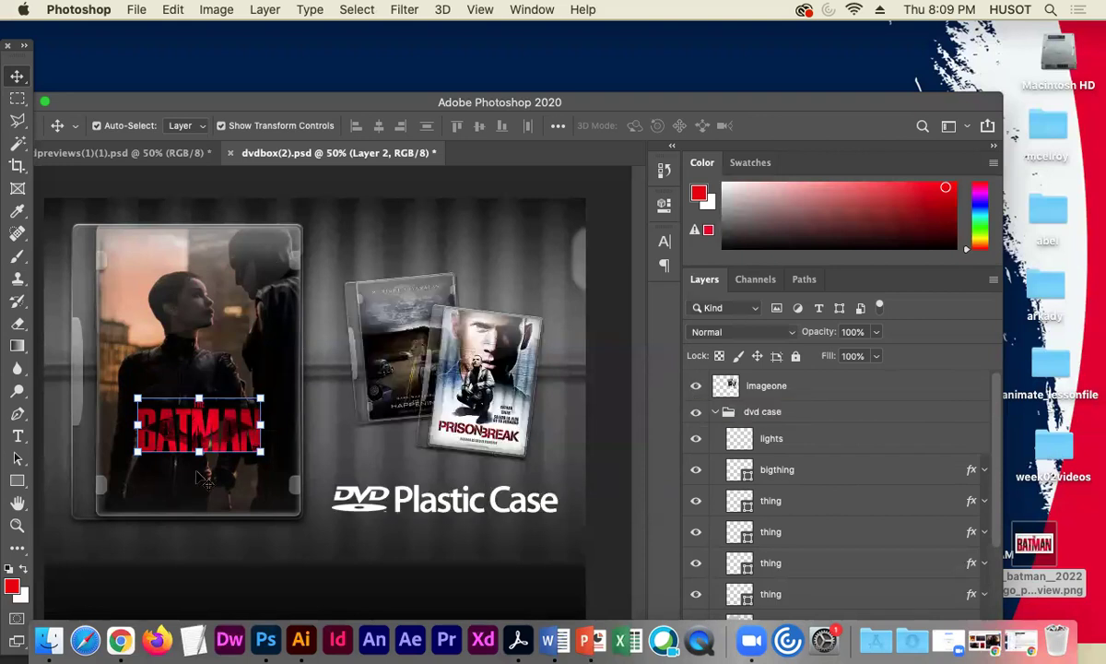
pyautogui.scroll(-1, 857, 472)
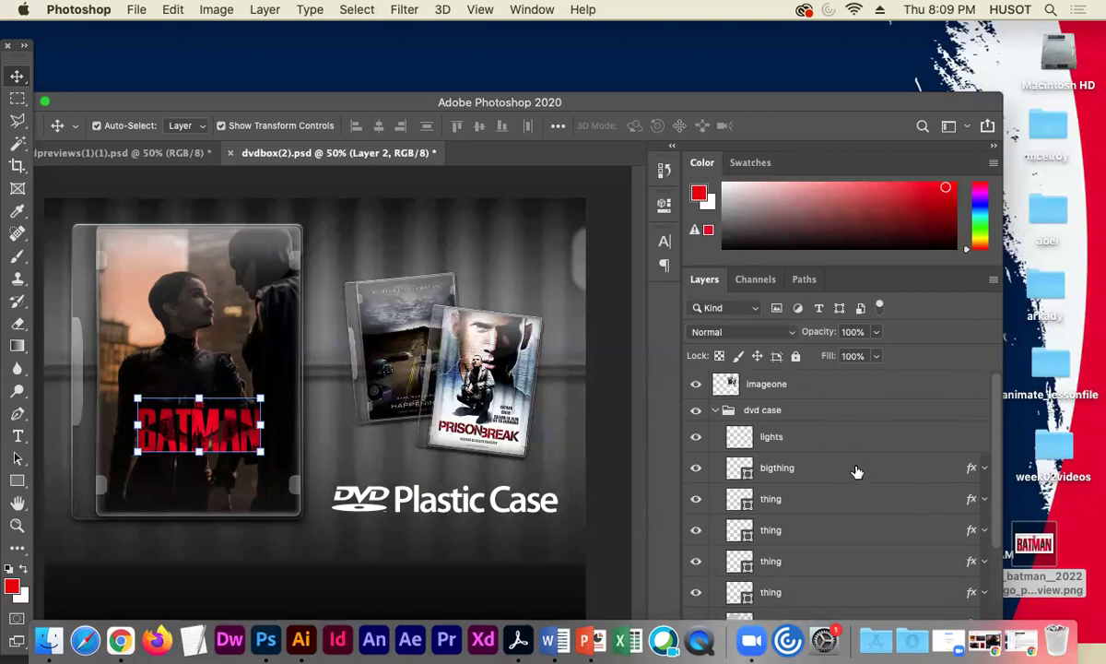
# Hide and show the lights and bigthing layers in the dvd case group to check their effect on the case.
pyautogui.click(695, 437)
pyautogui.click(695, 438)
pyautogui.click(695, 443)
pyautogui.click(697, 445)
pyautogui.click(696, 469)
pyautogui.click(696, 468)
pyautogui.click(696, 468)
pyautogui.click(697, 468)
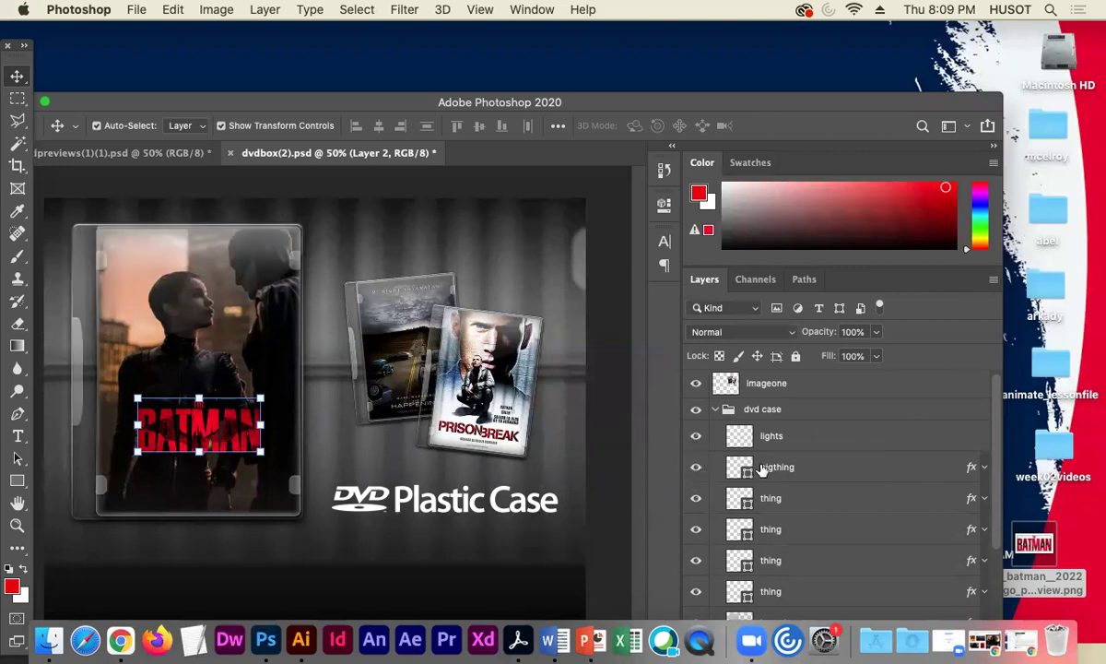
# Move the Photoshop window up to reveal the lowest layers and hide and show the Background layer.
pyautogui.scroll(-1, 828, 518)
pyautogui.scroll(-4, 828, 517)
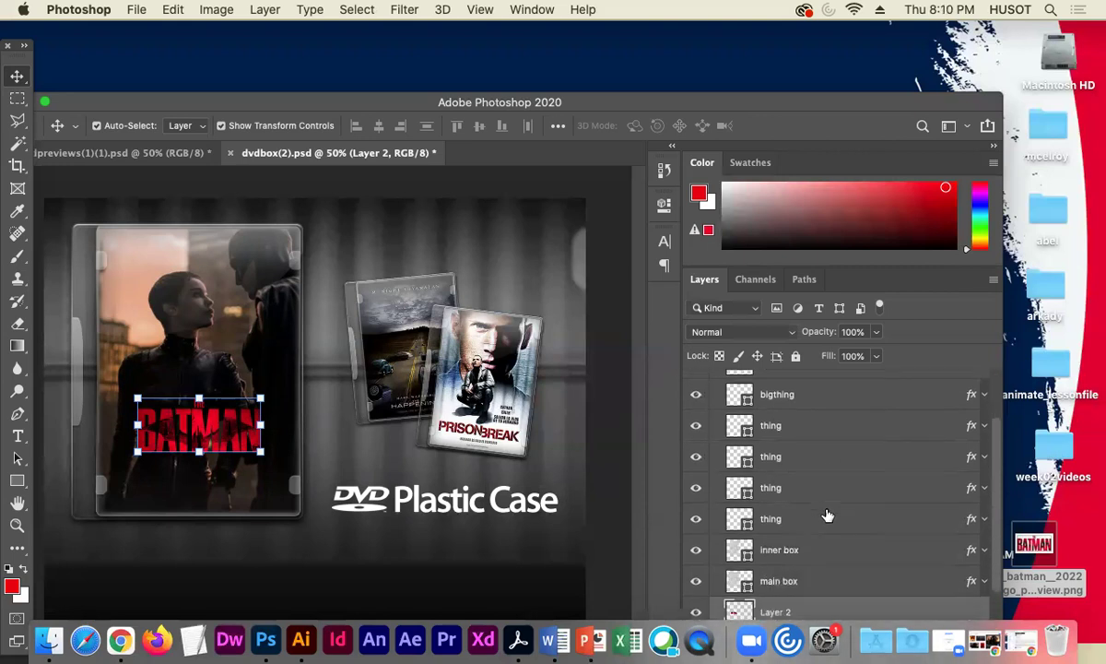
pyautogui.scroll(-2, 828, 517)
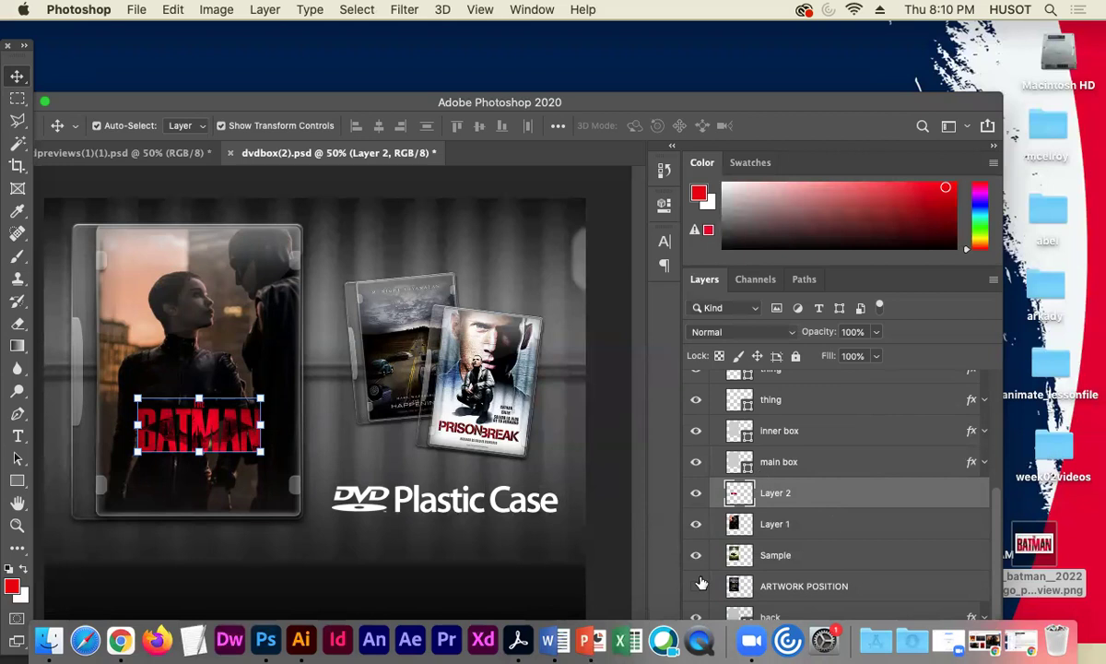
pyautogui.moveTo(773, 107); pyautogui.dragTo(789, 40)
pyautogui.click(713, 584)
pyautogui.click(714, 585)
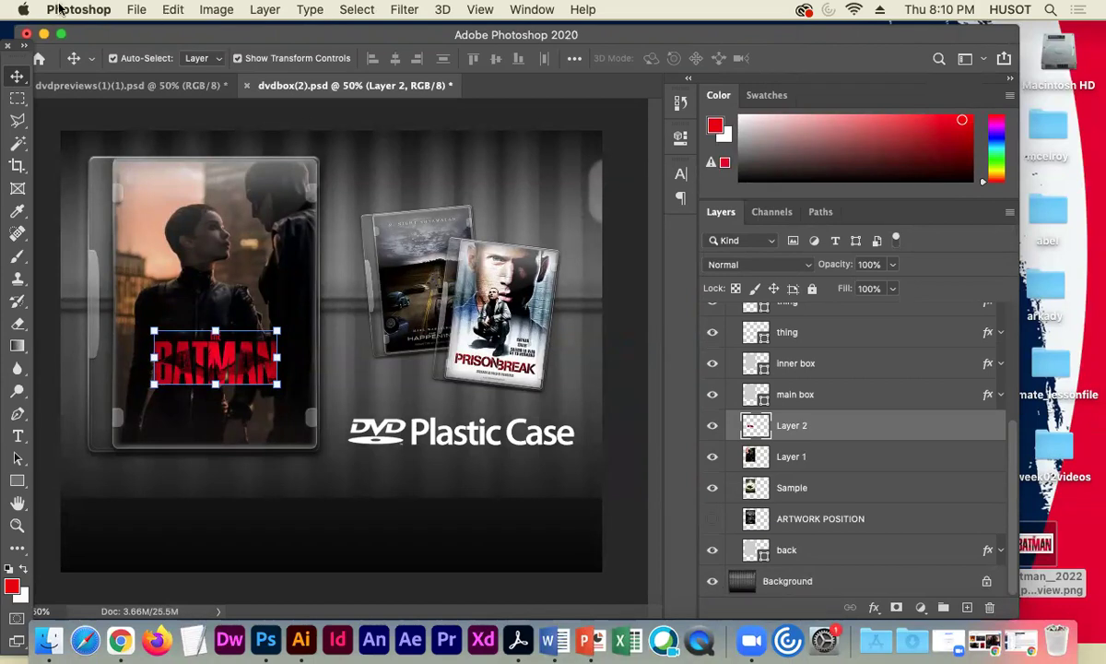
# Switch to Chrome, go to the course's announcements and open the announcement Really Nice DVD Packaging!
pyautogui.click(996, 646)
pyautogui.click(165, 181)
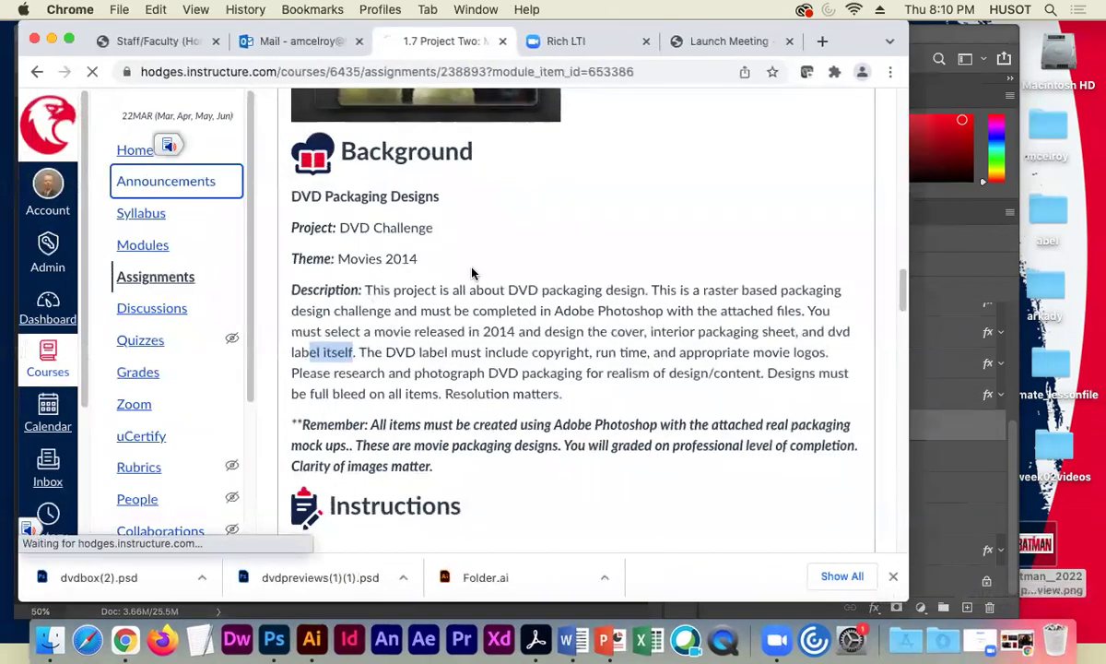
pyautogui.scroll(-1, 470, 351)
pyautogui.click(512, 384)
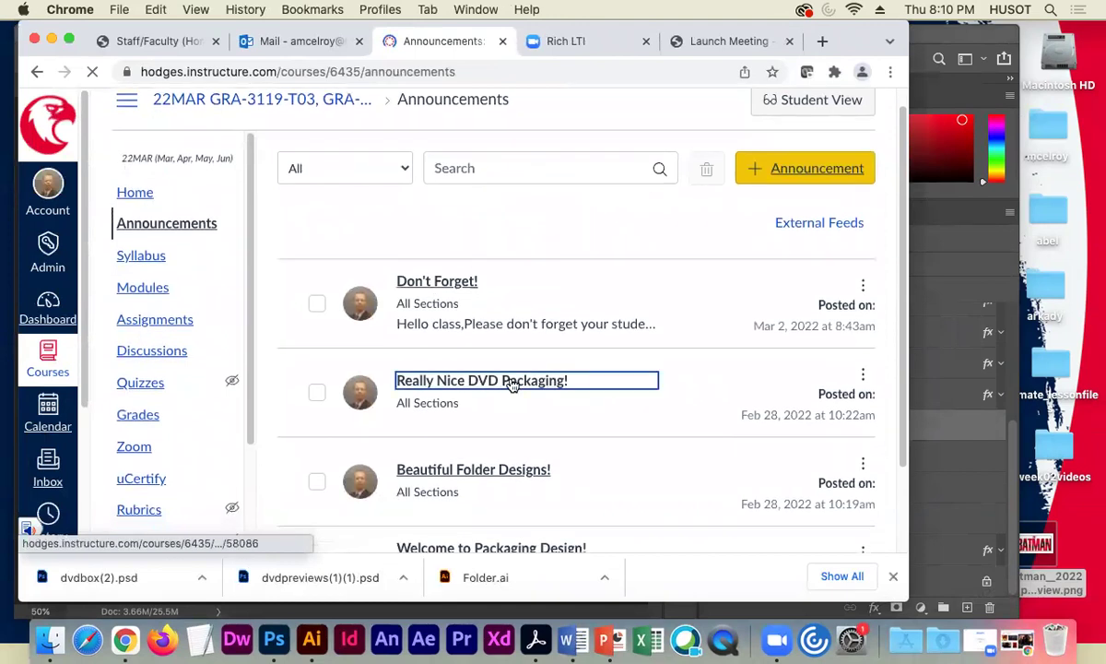
# Examine the case covers, disc artwork, logos and copyright text in the Ice Age and The Lost City packaging examples.
pyautogui.scroll(-5, 503, 369)
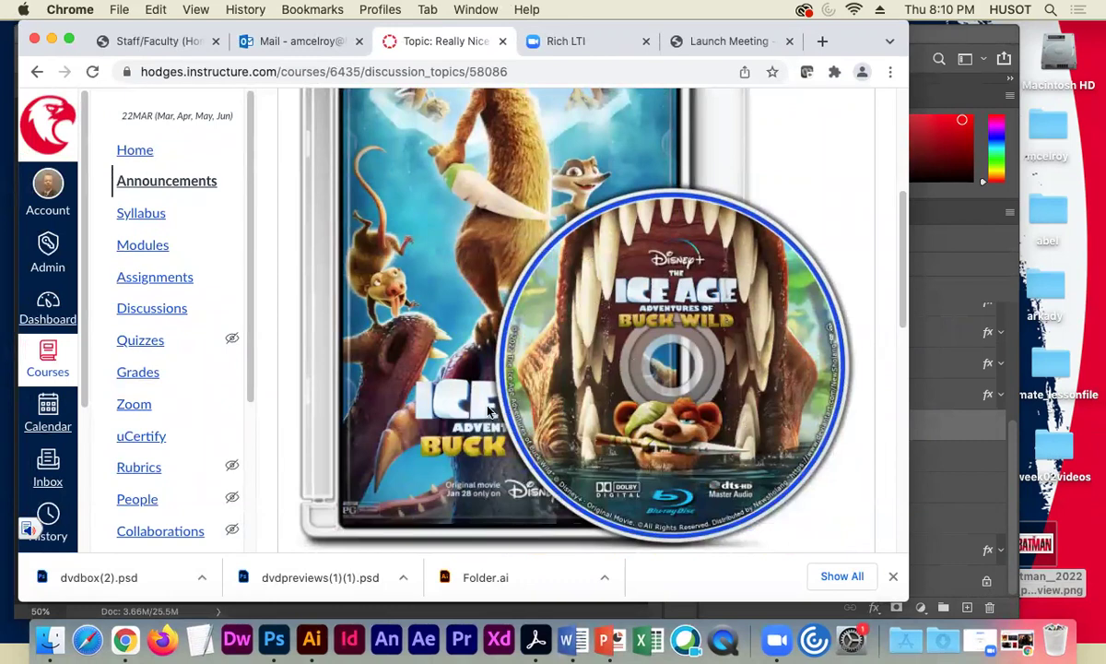
pyautogui.scroll(2, 488, 410)
pyautogui.scroll(-1, 590, 415)
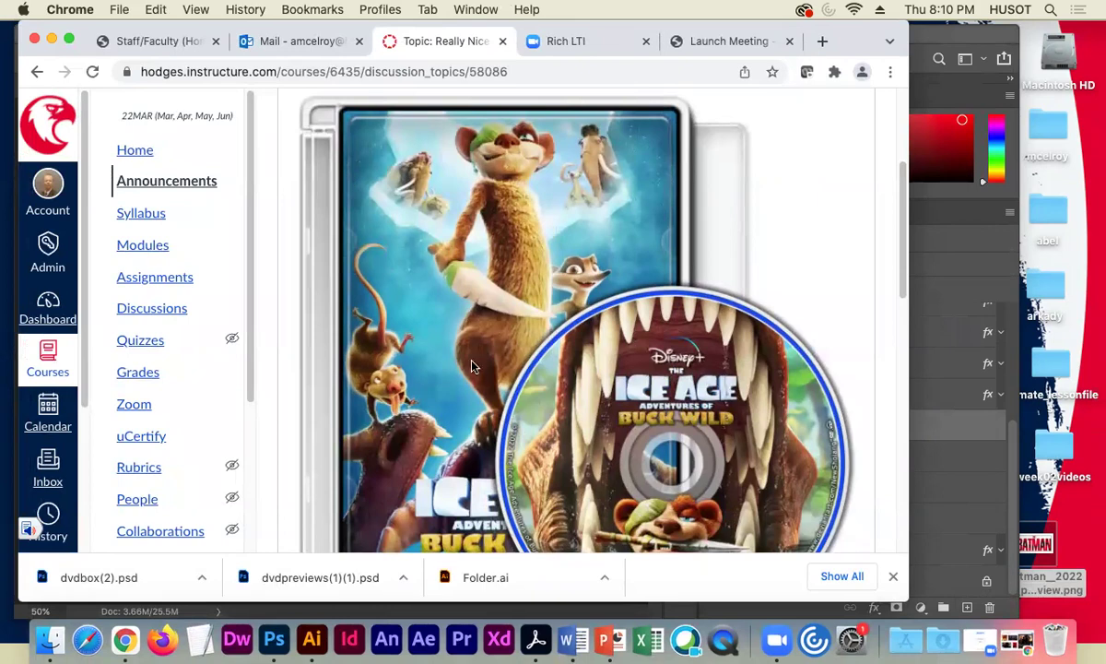
pyautogui.scroll(-5, 458, 302)
pyautogui.scroll(1, 607, 316)
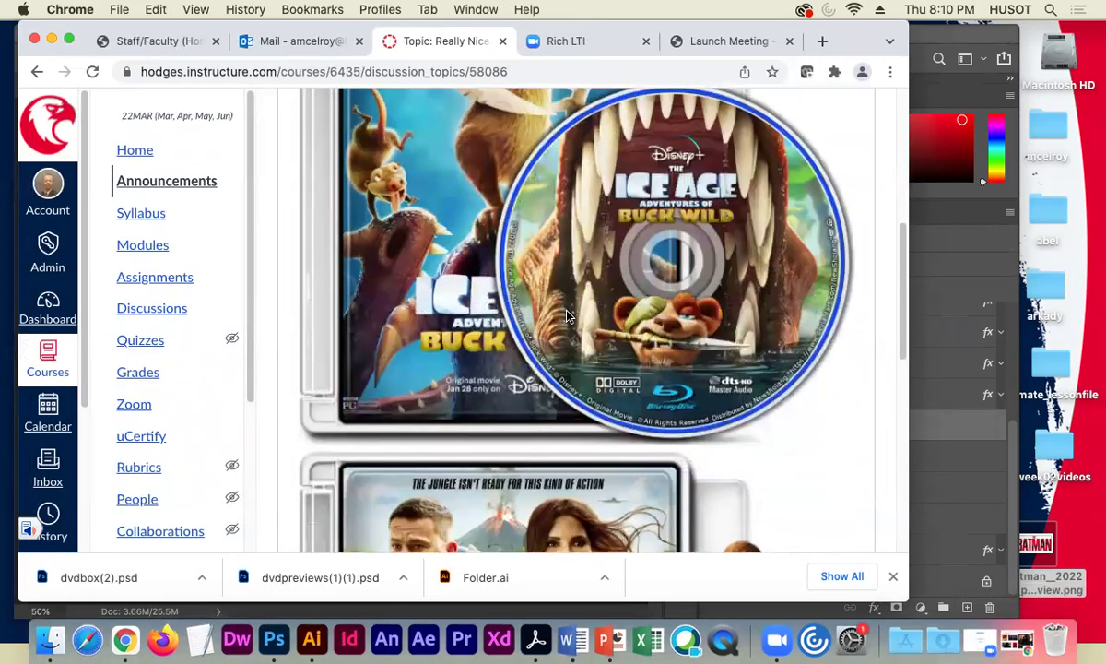
pyautogui.scroll(-6, 392, 337)
pyautogui.scroll(-1, 426, 361)
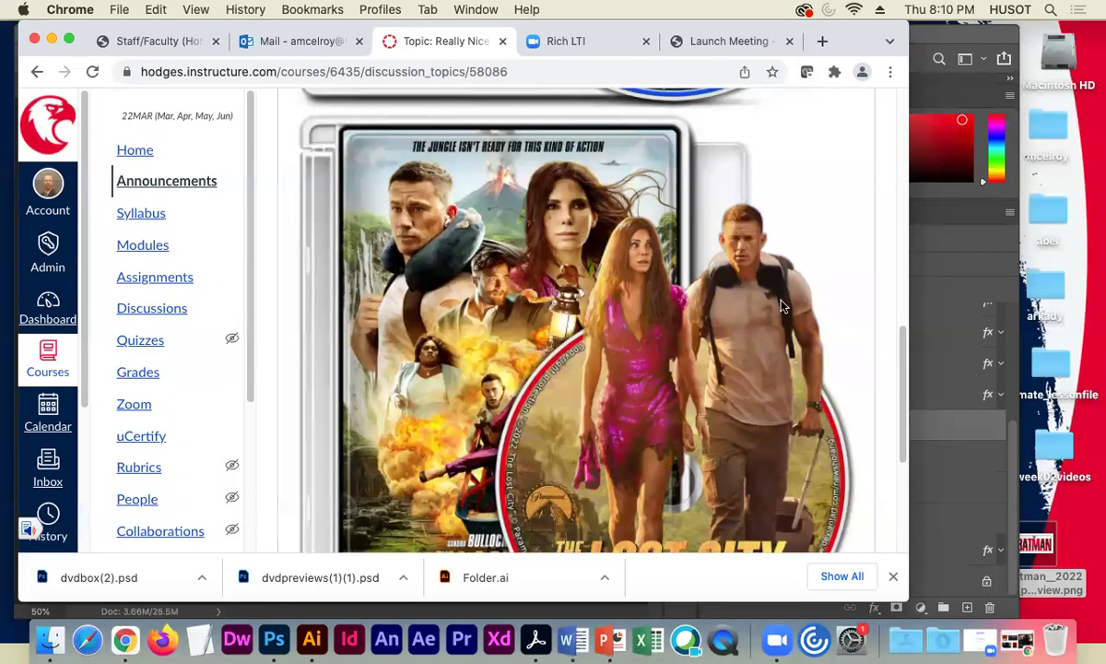
pyautogui.scroll(-2, 520, 367)
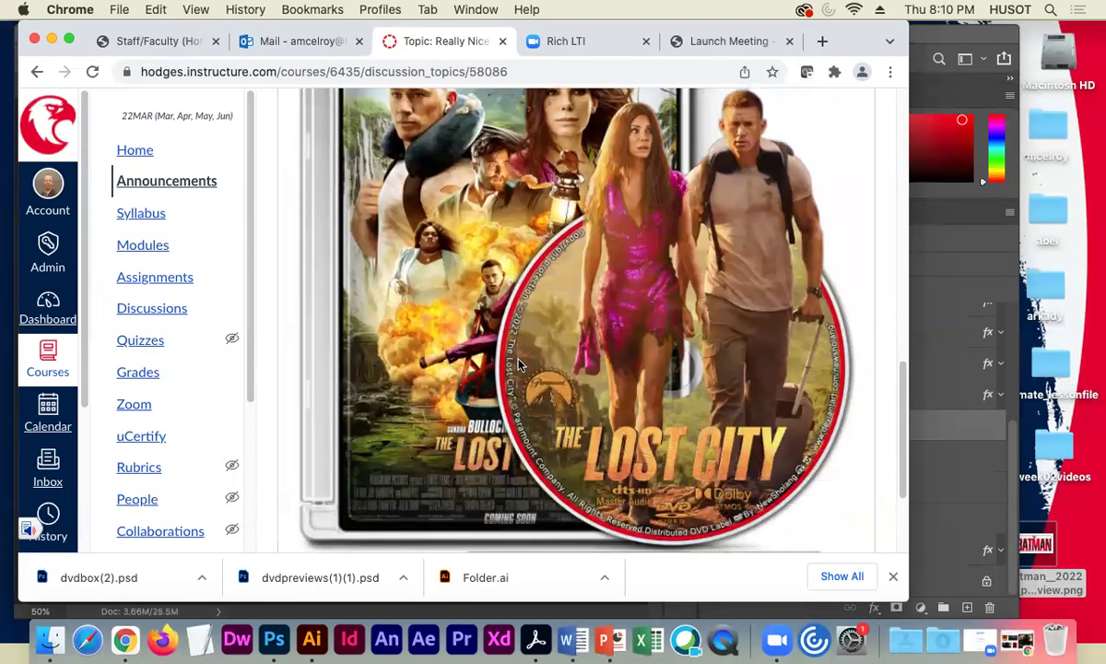
pyautogui.scroll(1, 516, 364)
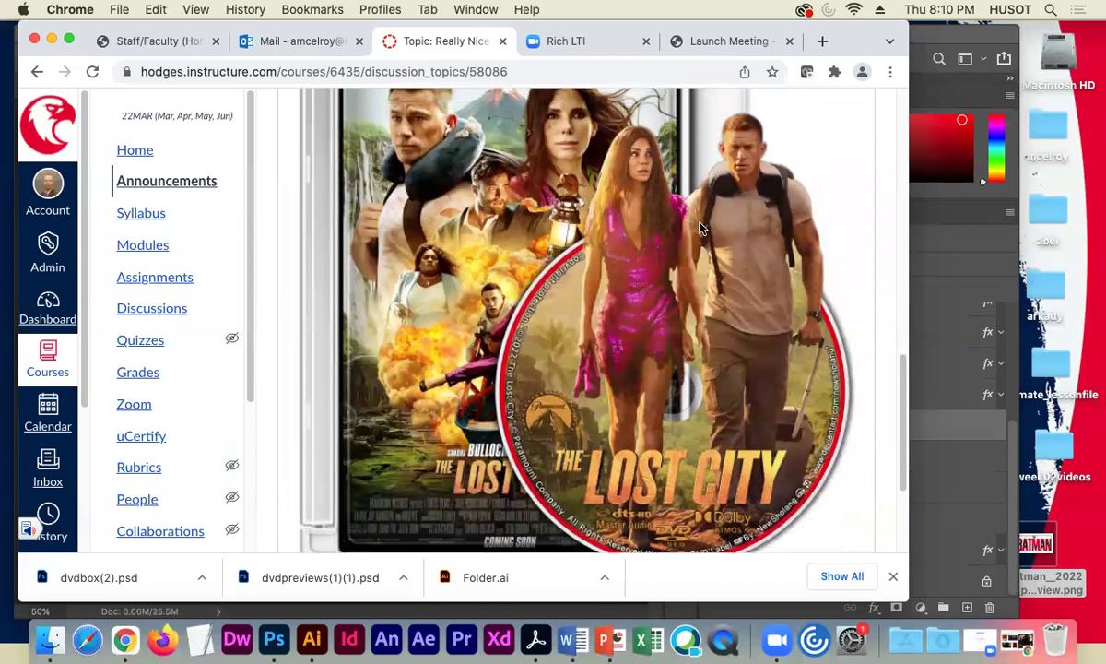
pyautogui.scroll(2, 637, 261)
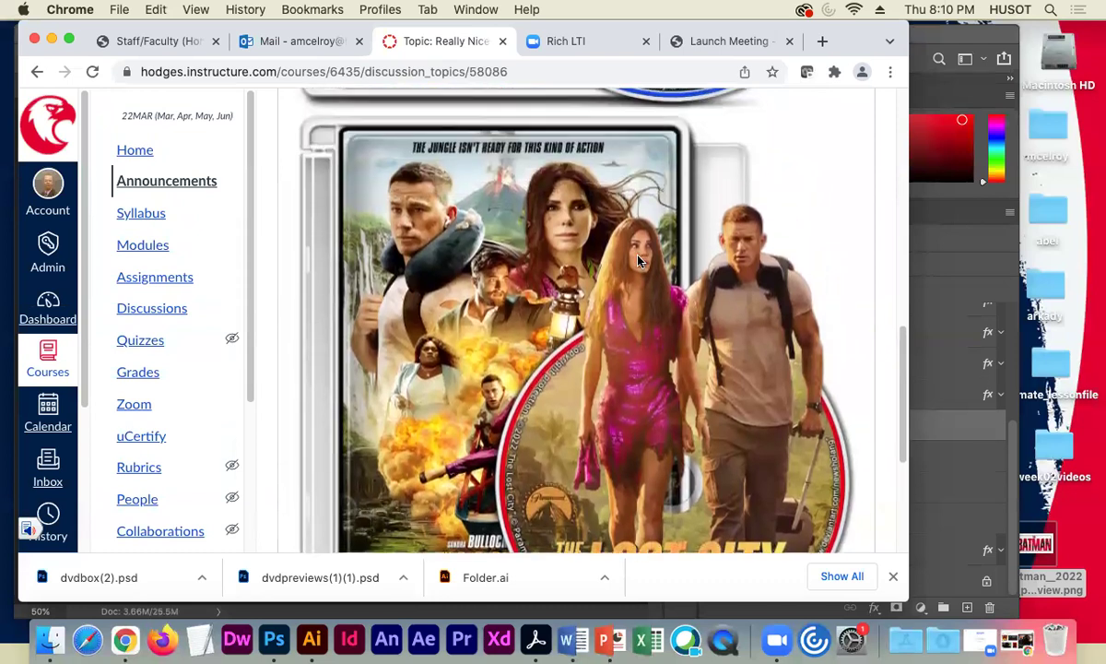
pyautogui.scroll(-2, 536, 321)
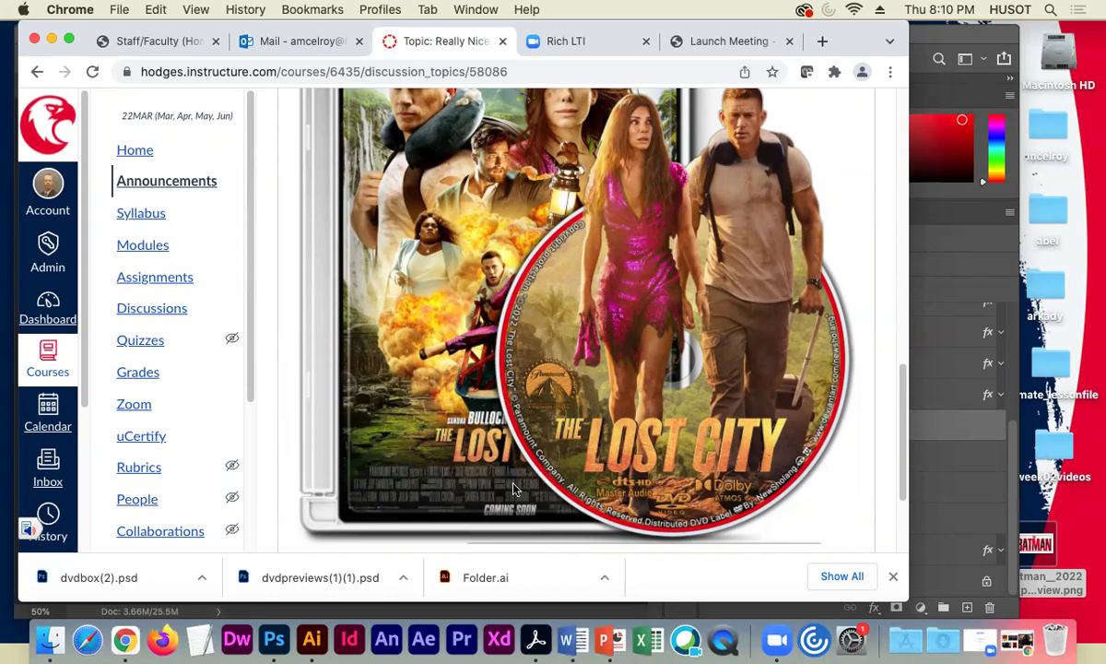
pyautogui.scroll(5, 441, 396)
pyautogui.scroll(4, 470, 433)
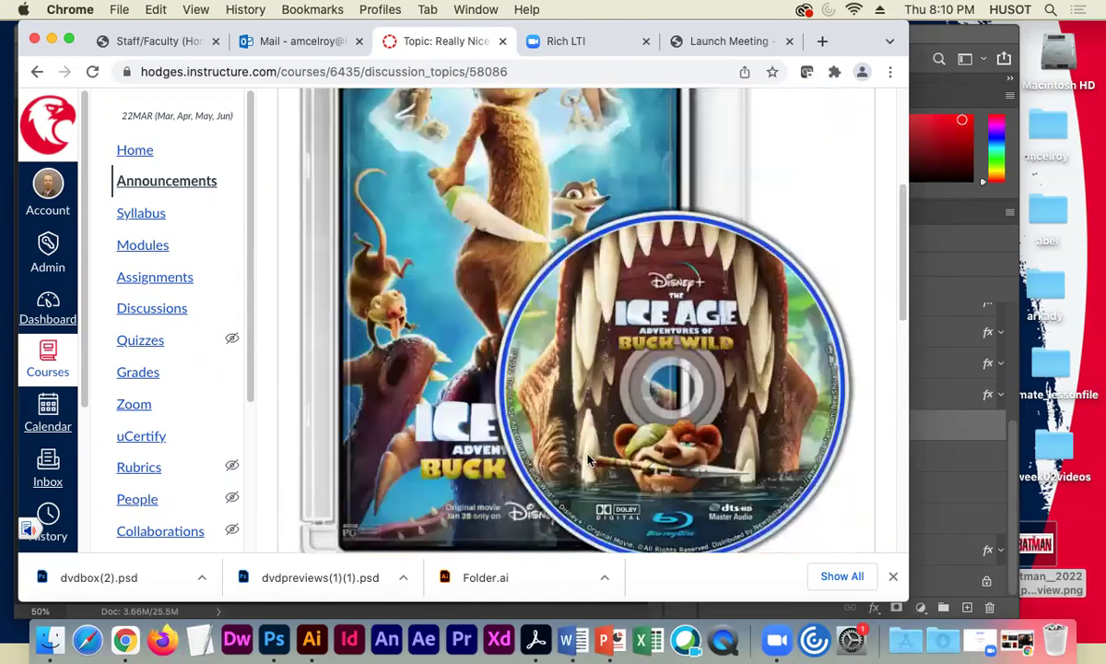
pyautogui.scroll(2, 581, 370)
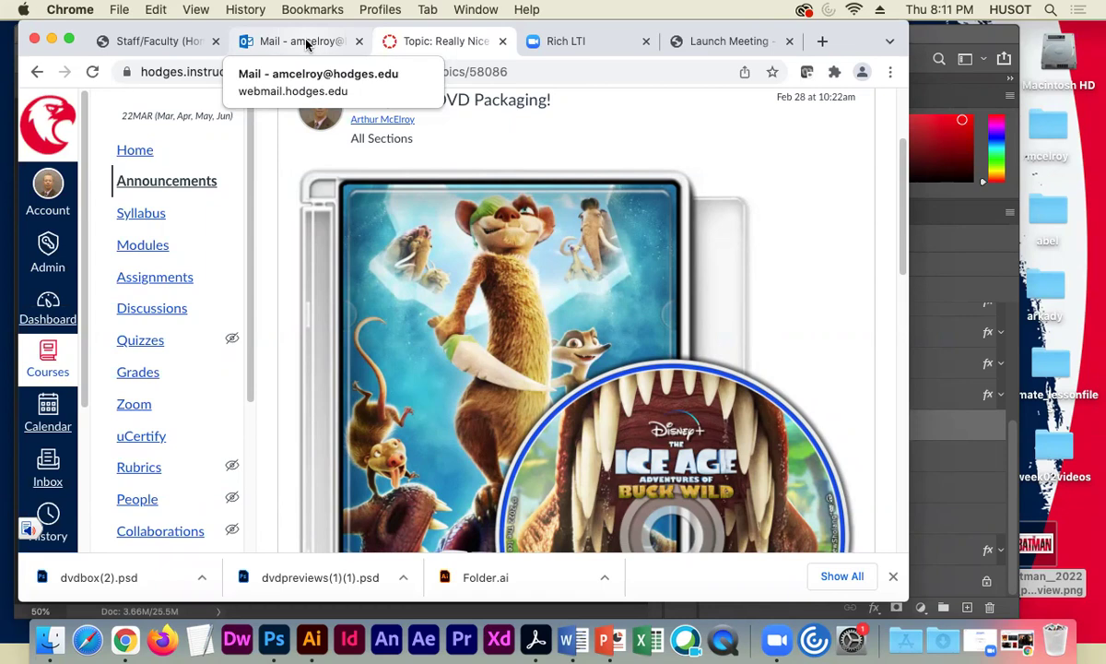
pyautogui.scroll(-5, 450, 306)
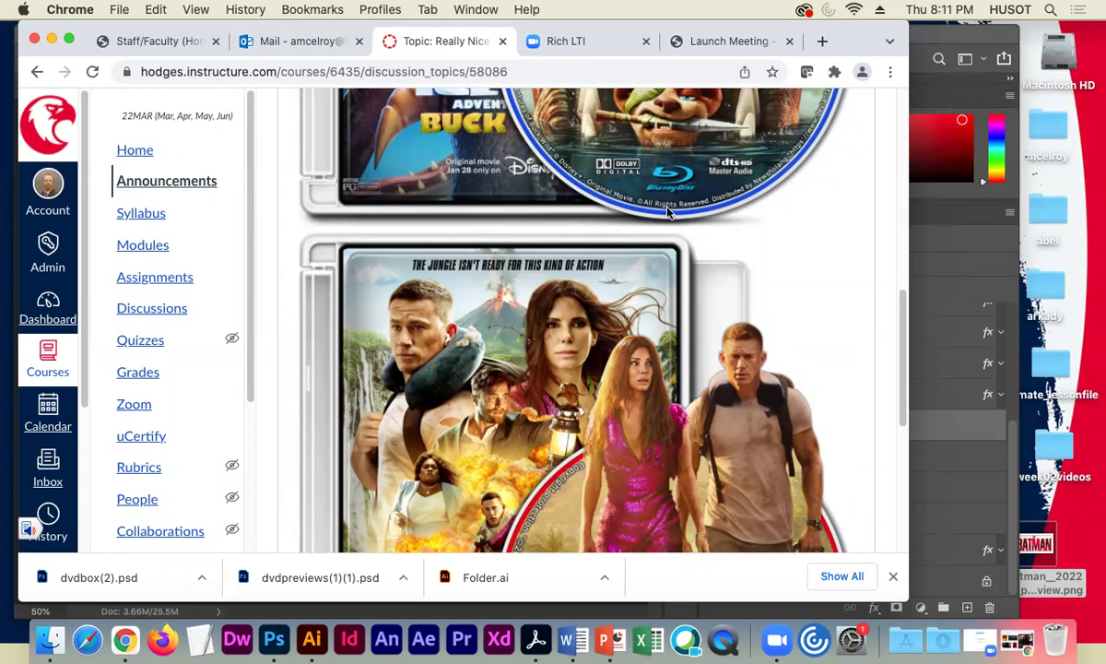
pyautogui.scroll(5, 634, 247)
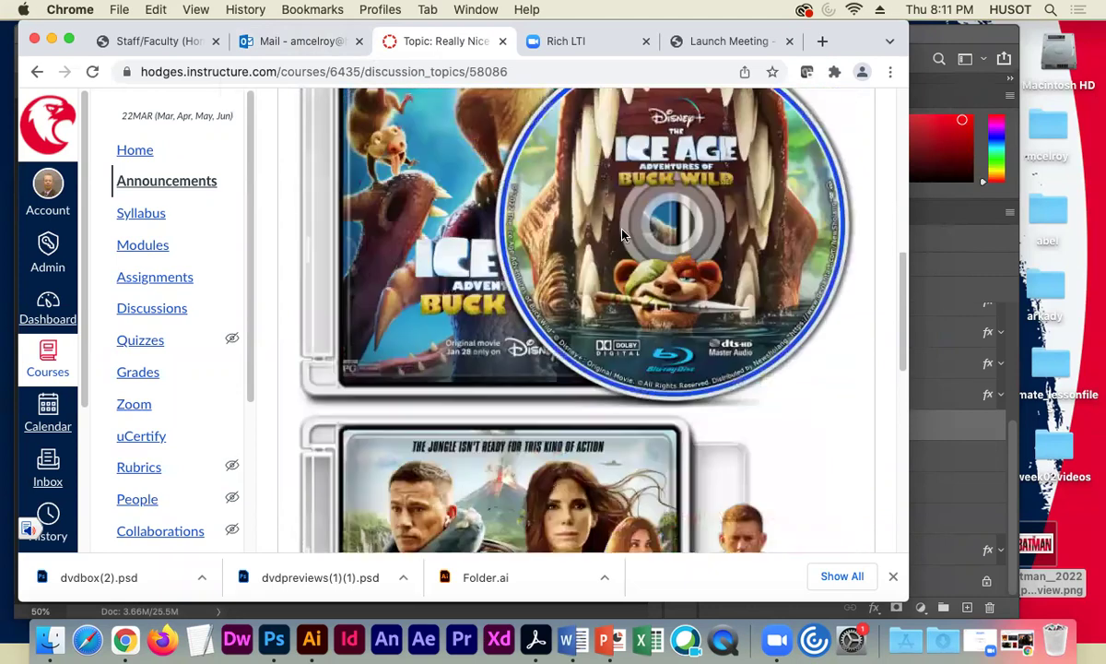